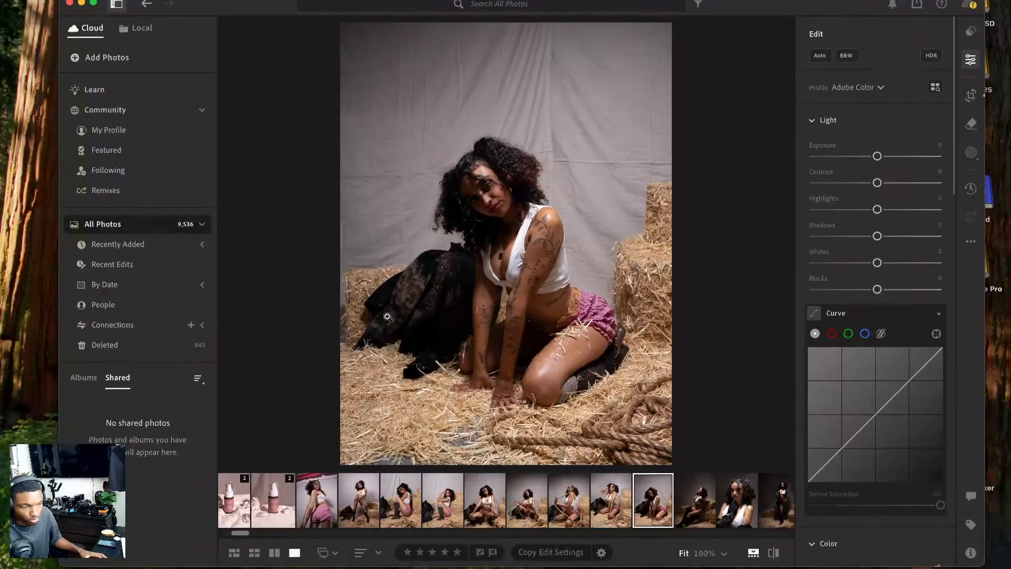
- Open the low-angle photo of the model in gingham shorts and apply automatic light settings to it
{"action": "left_click", "coordinate": [345, 514]}
{"action": "left_click", "coordinate": [398, 505]}
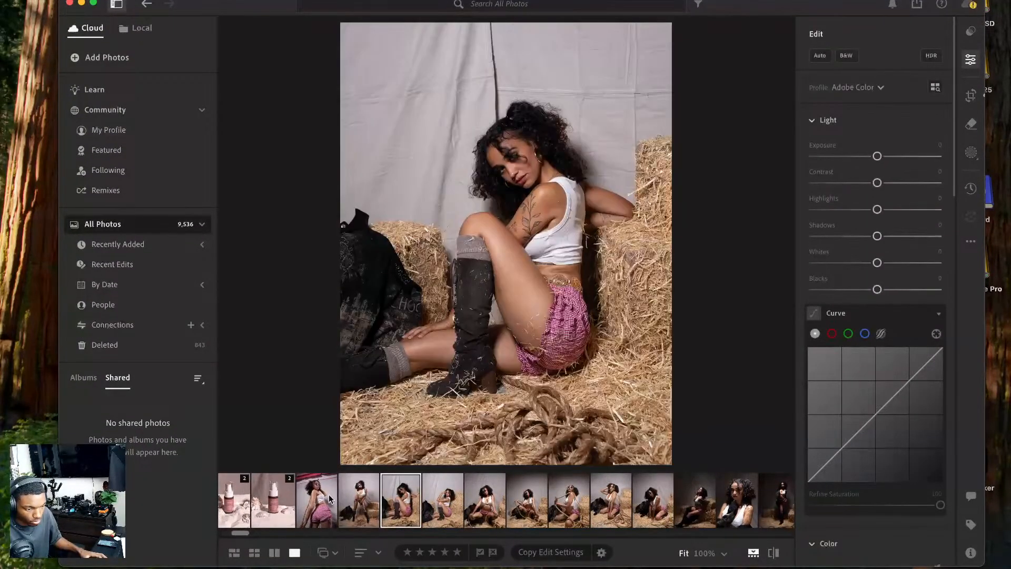
{"action": "left_click", "coordinate": [328, 496]}
{"action": "left_click", "coordinate": [773, 552]}
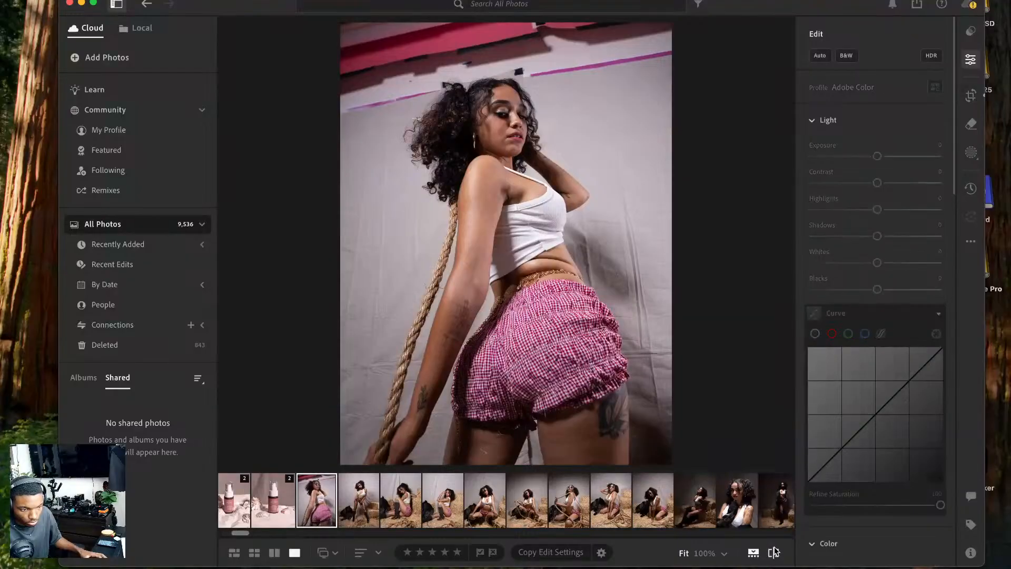
{"action": "key", "text": "shift+a"}
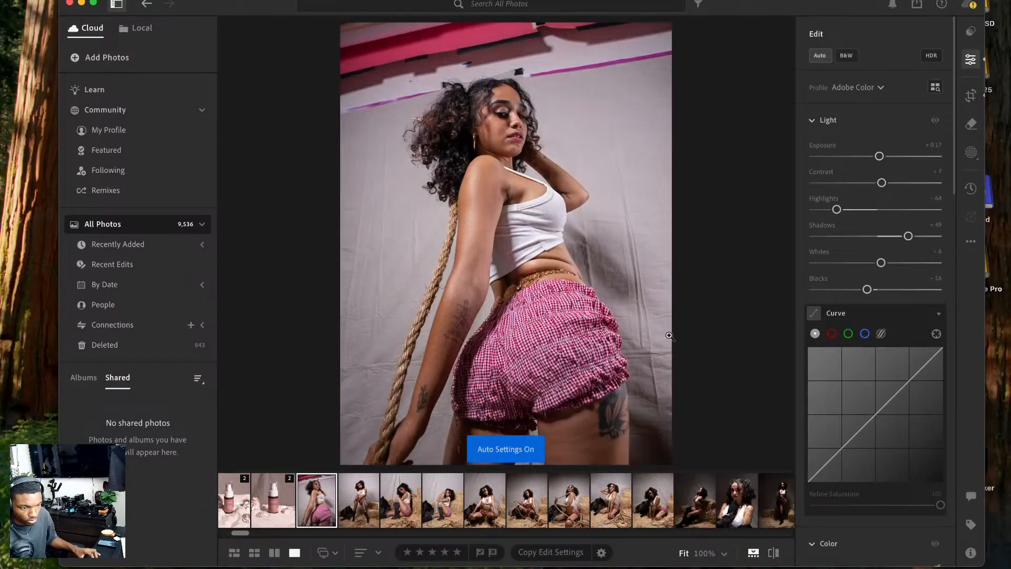
{"action": "key", "text": "super+z"}
{"action": "key", "text": "shift+a"}
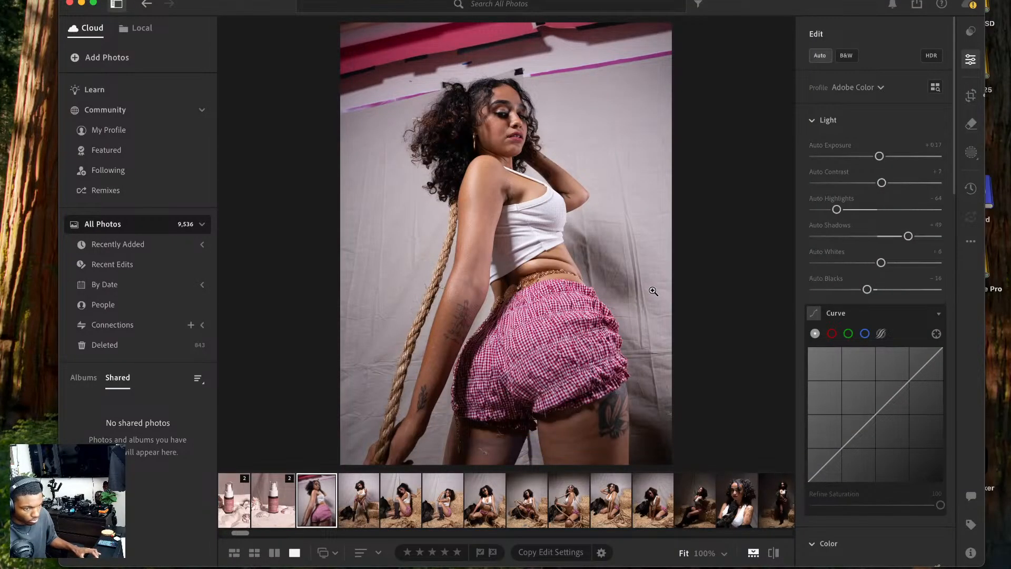
- Add a Background mask to the low-angle gingham shorts photo and set the mask's Shadows to +42
{"action": "left_click", "coordinate": [970, 152]}
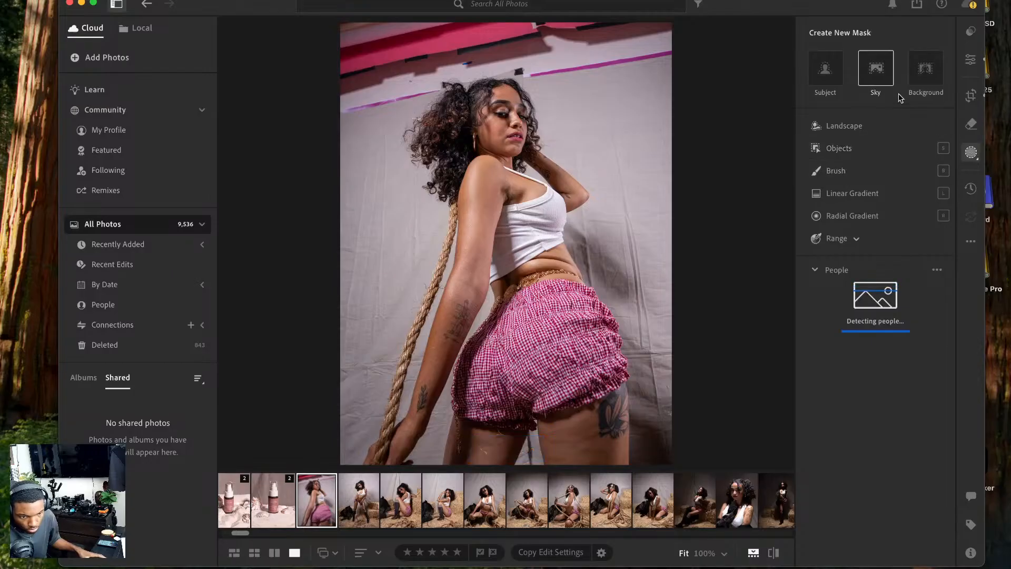
{"action": "left_click", "coordinate": [924, 68]}
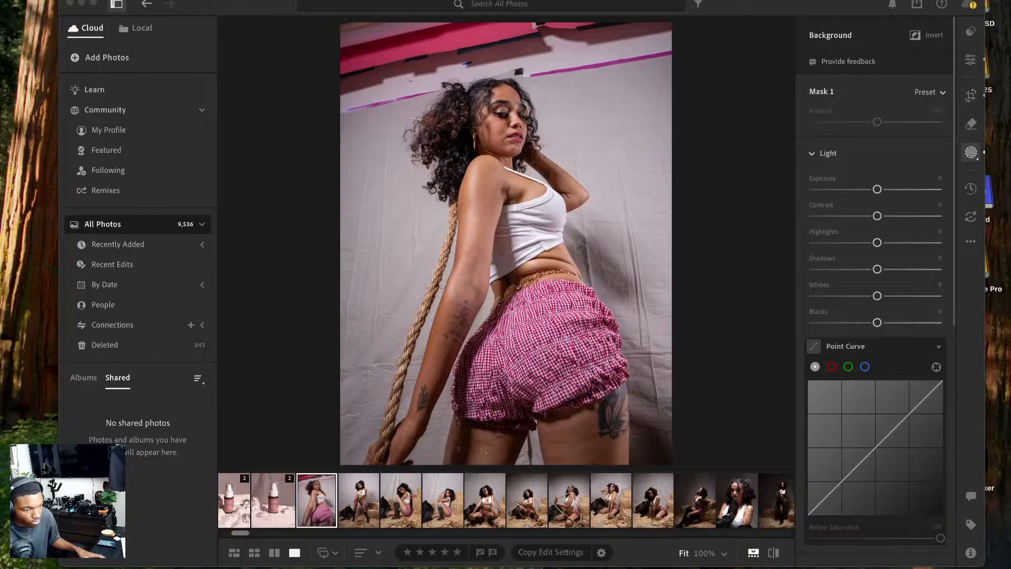
{"action": "left_click", "coordinate": [355, 496]}
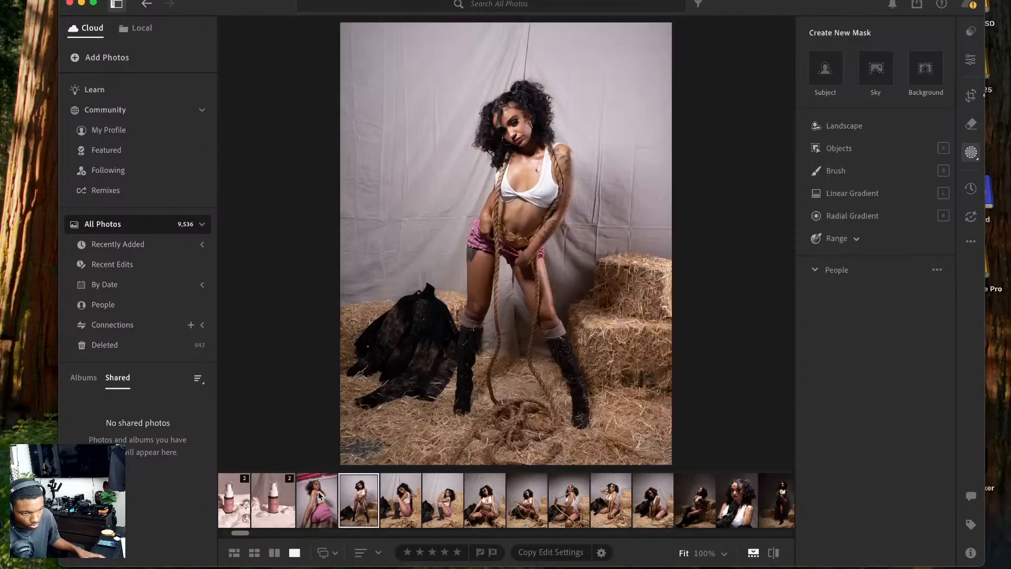
{"action": "left_click", "coordinate": [301, 492]}
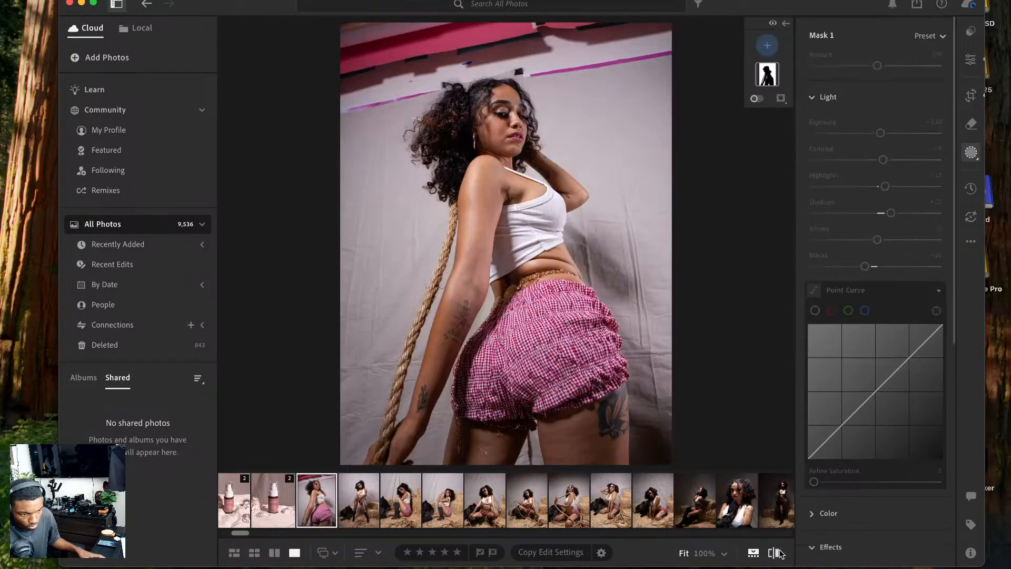
{"action": "mouse_move", "coordinate": [891, 269]}
{"action": "left_mouse_down"}
{"action": "mouse_move", "coordinate": [921, 269]}
{"action": "mouse_move", "coordinate": [903, 270]}
{"action": "left_mouse_up"}
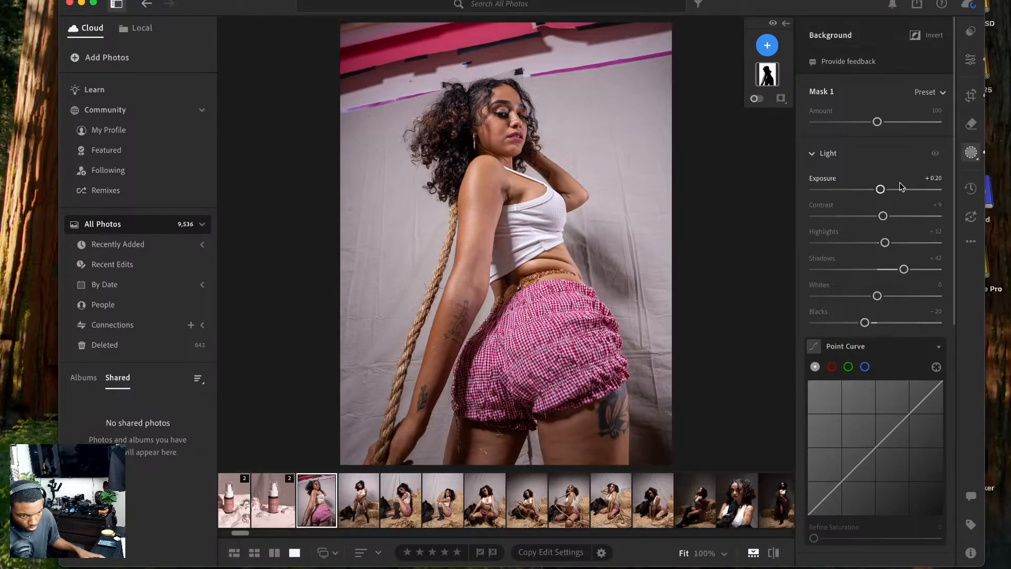
- Add a Subject mask to the same photo and set its Highlights to +24
{"action": "left_click", "coordinate": [766, 44]}
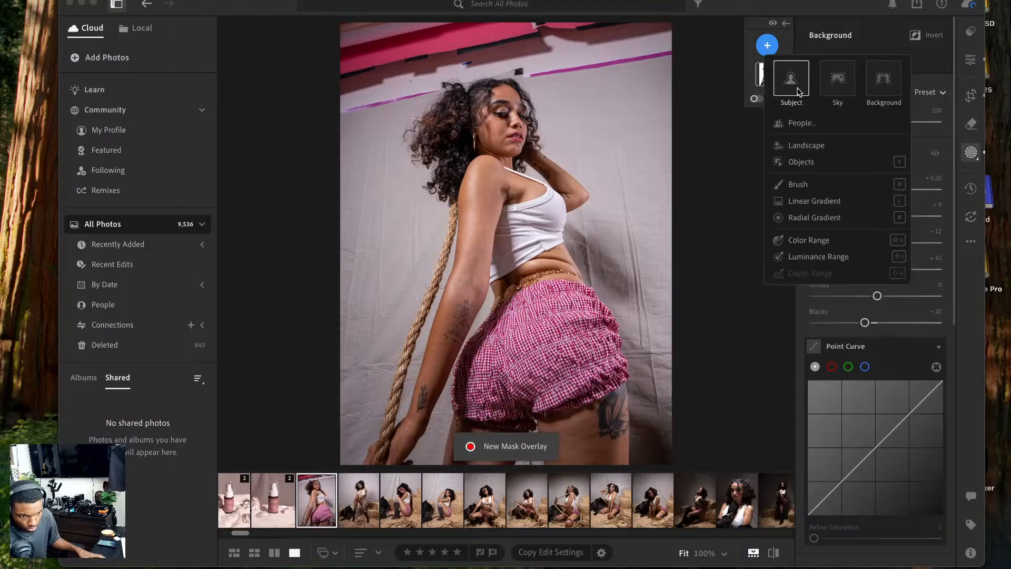
{"action": "left_click", "coordinate": [789, 85]}
{"action": "left_click_drag", "start_coordinate": [877, 244], "coordinate": [892, 248]}
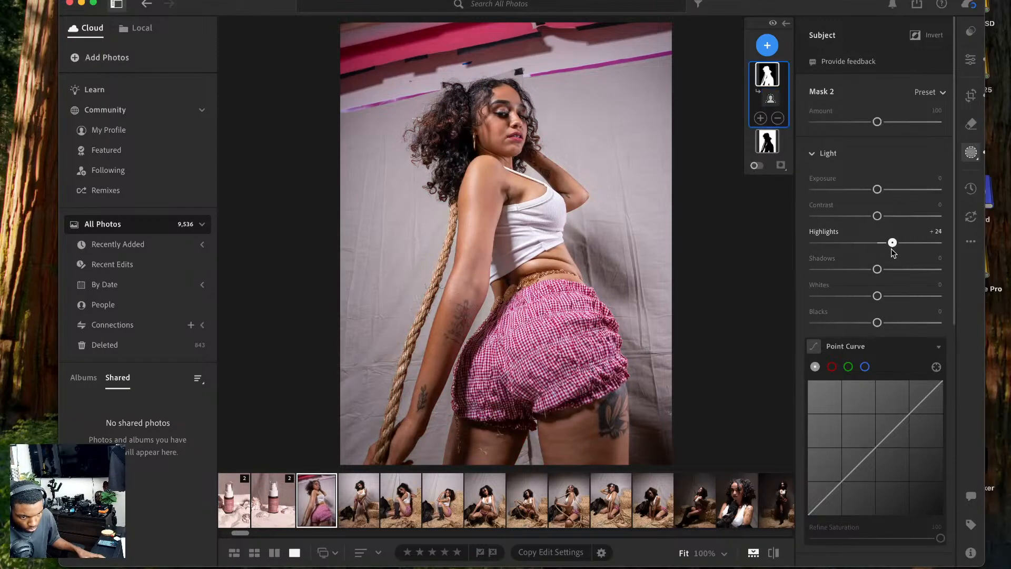
- Reselect the Background mask and set its Exposure to −0.32
{"action": "left_click", "coordinate": [767, 46]}
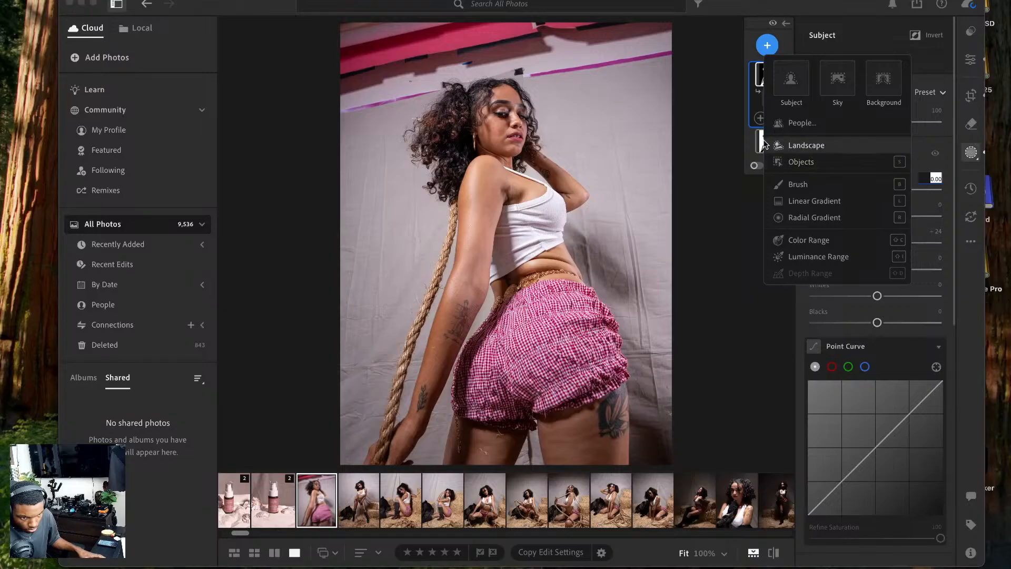
{"action": "left_click", "coordinate": [758, 147]}
{"action": "left_click", "coordinate": [891, 329]}
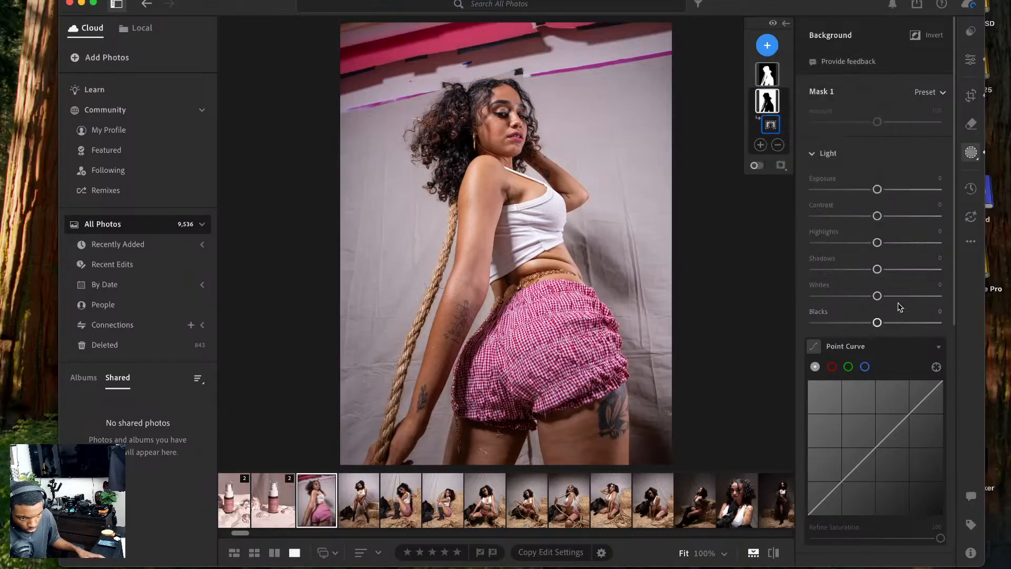
{"action": "left_click_drag", "start_coordinate": [876, 188], "coordinate": [871, 190]}
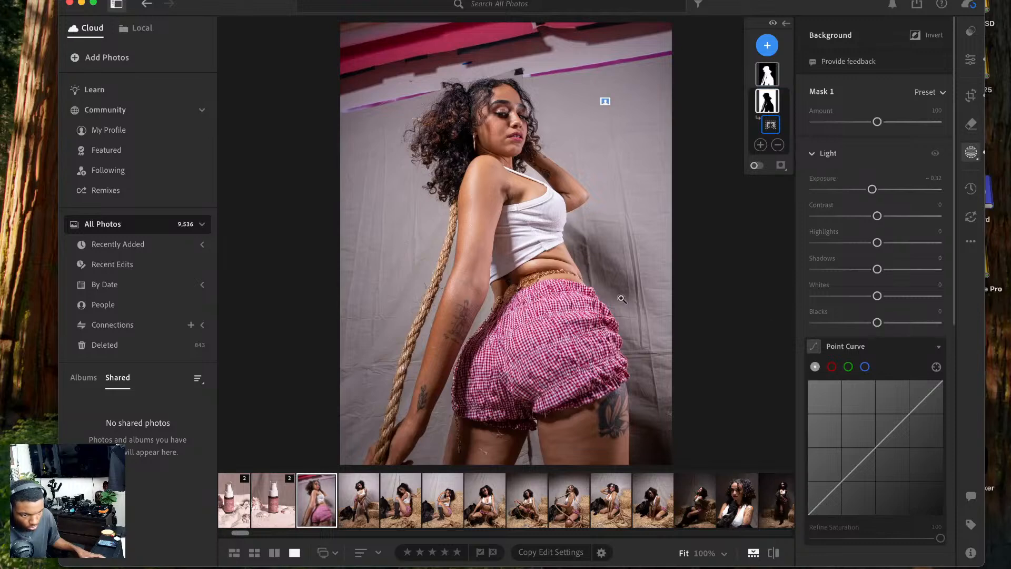
- Add a Background mask to the standing photo with hay bales, with Shadows at +40 and Exposure at −0.52
{"action": "left_click", "coordinate": [349, 500]}
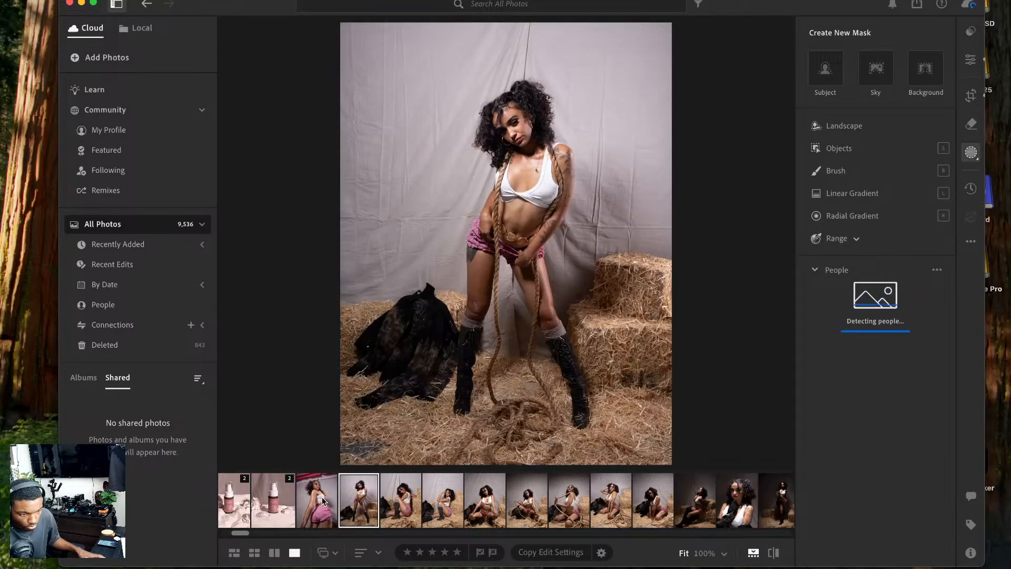
{"action": "left_click", "coordinate": [926, 68]}
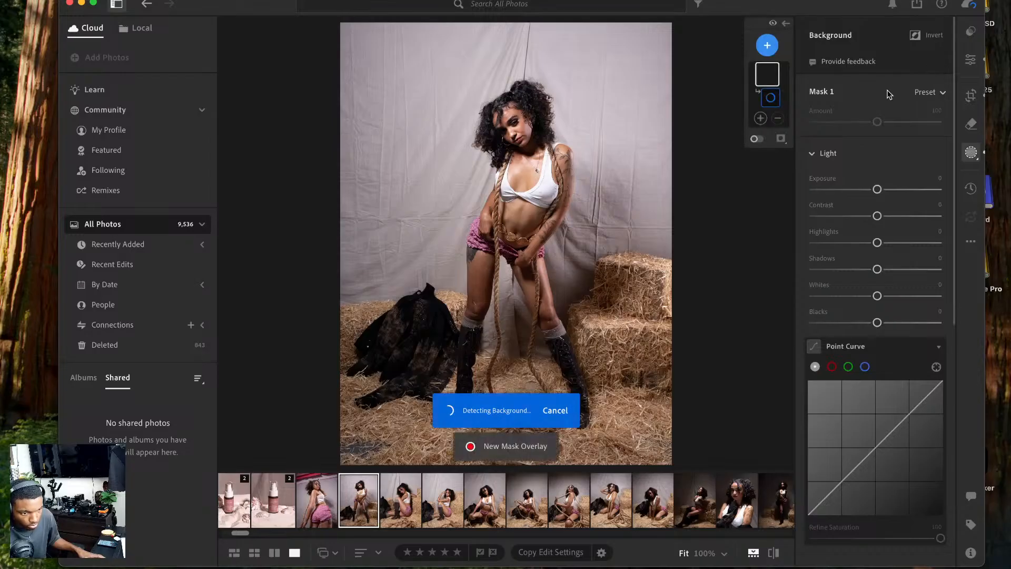
{"action": "left_click_drag", "start_coordinate": [877, 269], "coordinate": [902, 271]}
{"action": "left_click_drag", "start_coordinate": [876, 189], "coordinate": [869, 189]}
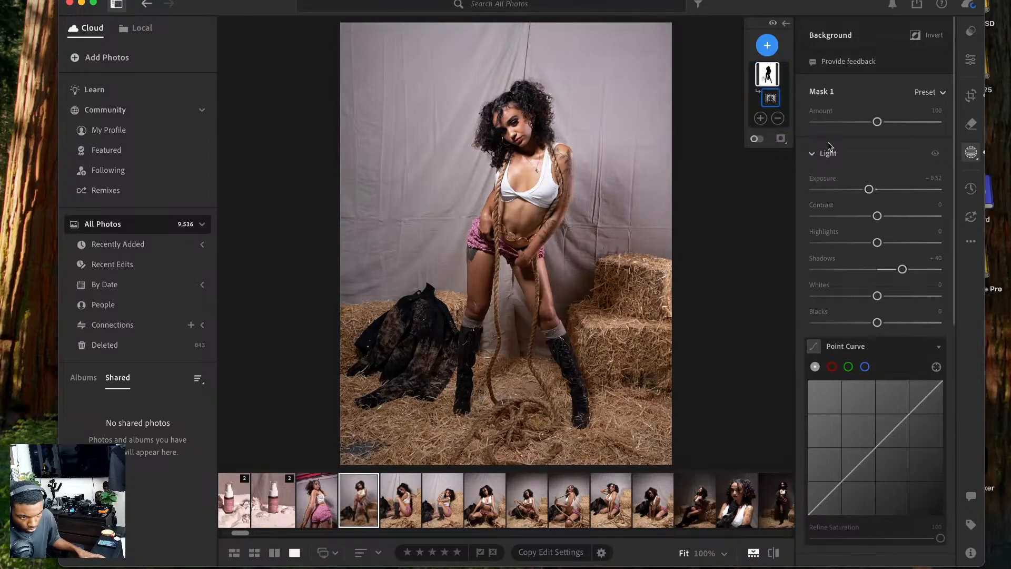
- Add a Subject mask to the standing photo with Highlights at +11 and Shadows at +6, keeping Exposure at 0
{"action": "left_click", "coordinate": [770, 44]}
{"action": "left_click", "coordinate": [792, 79]}
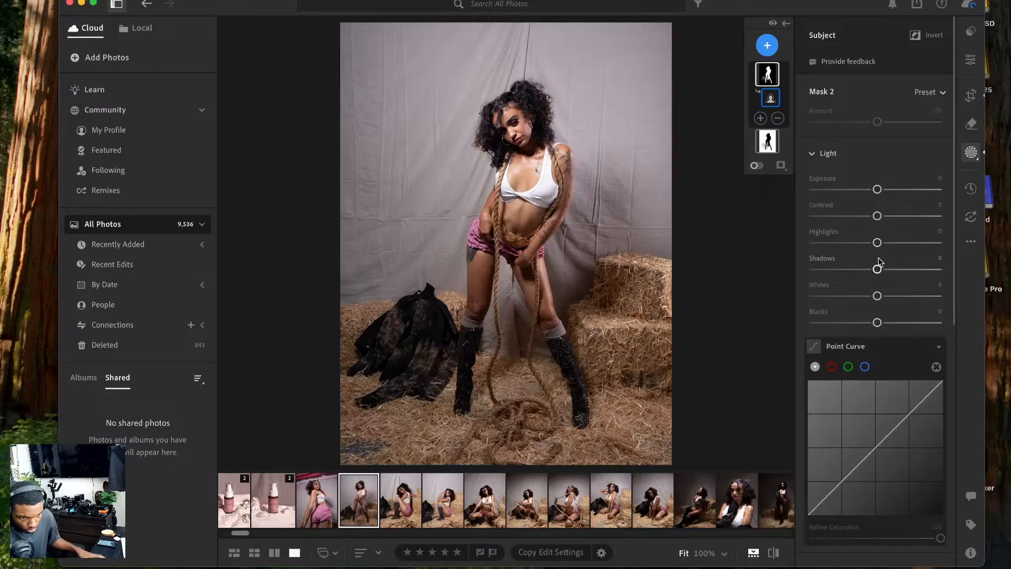
{"action": "left_click_drag", "start_coordinate": [877, 243], "coordinate": [881, 269]}
{"action": "left_click_drag", "start_coordinate": [877, 189], "coordinate": [876, 191]}
{"action": "double_click", "coordinate": [877, 191]}
{"action": "left_click", "coordinate": [770, 98]}
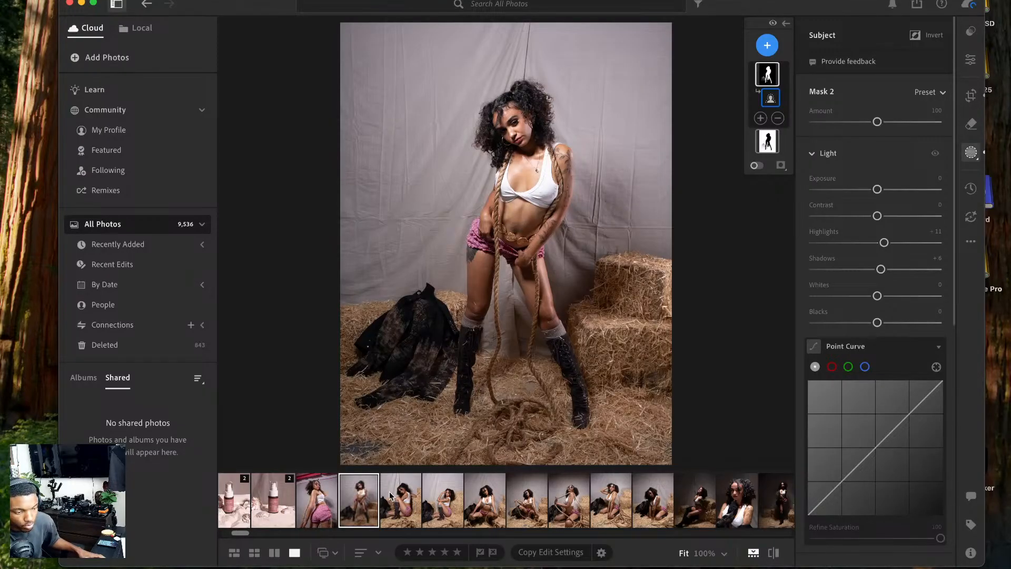
{"action": "left_click", "coordinate": [473, 511]}
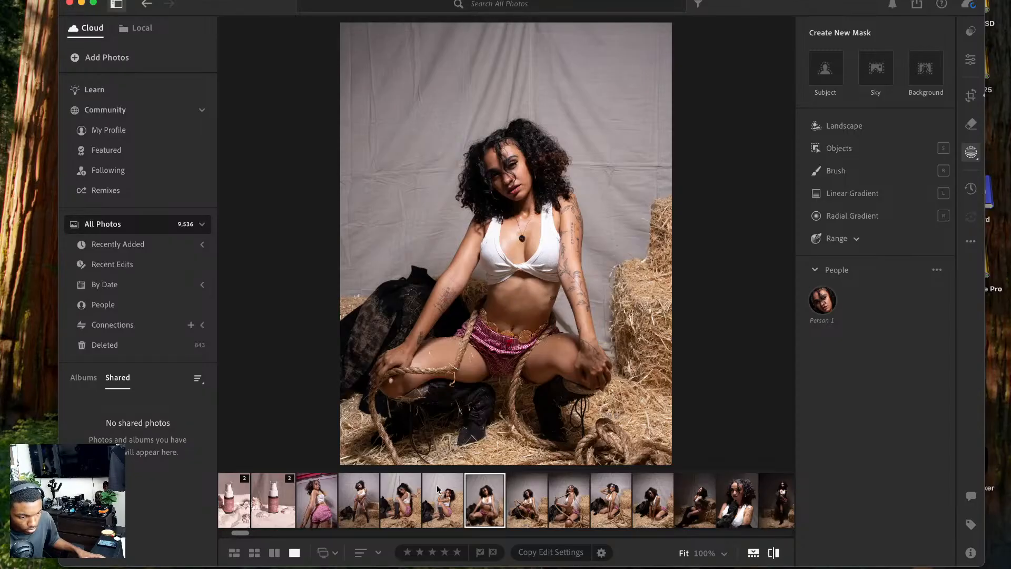
{"action": "left_click", "coordinate": [919, 87]}
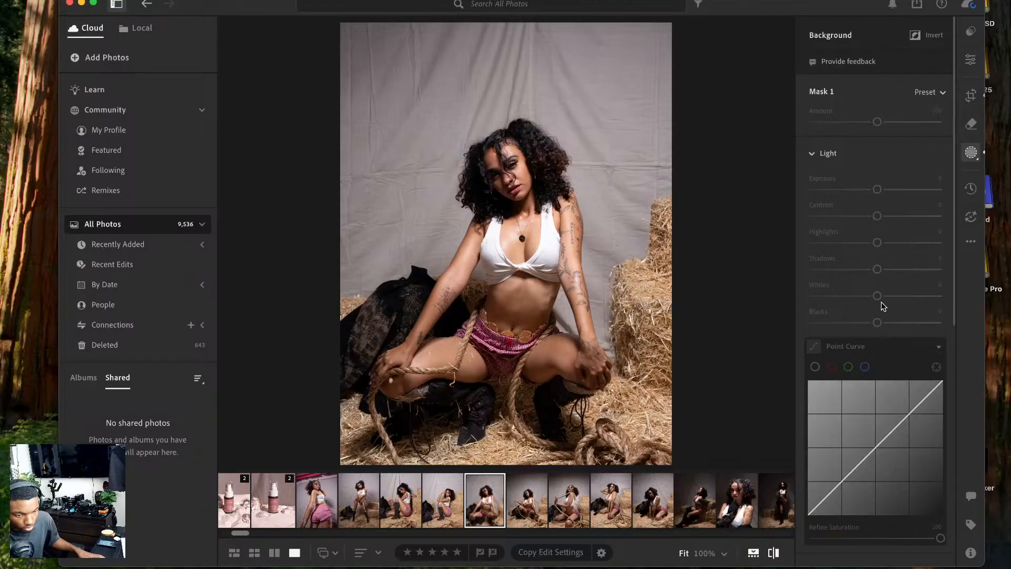
{"action": "left_click", "coordinate": [772, 554]}
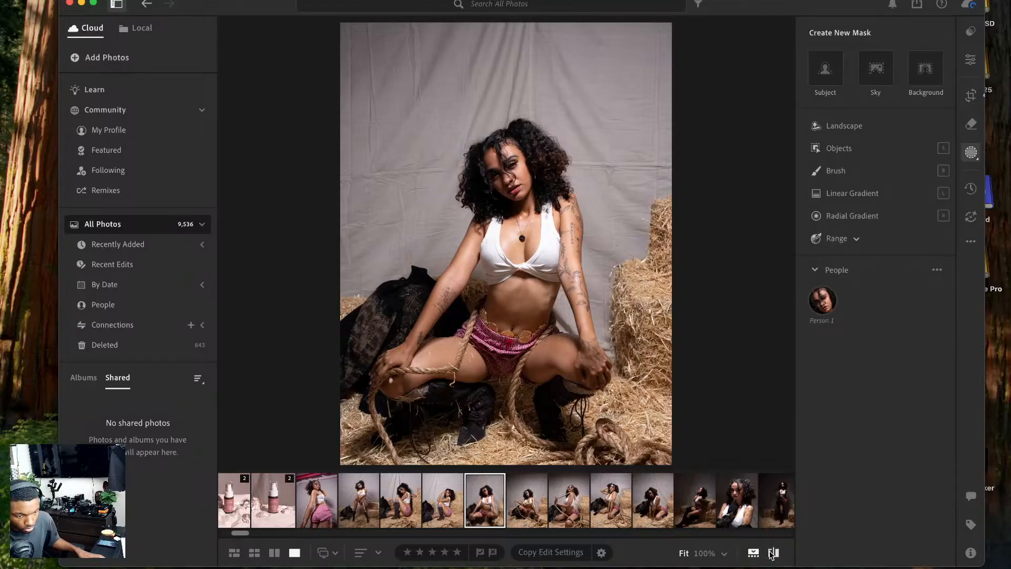
{"action": "left_click", "coordinate": [925, 68]}
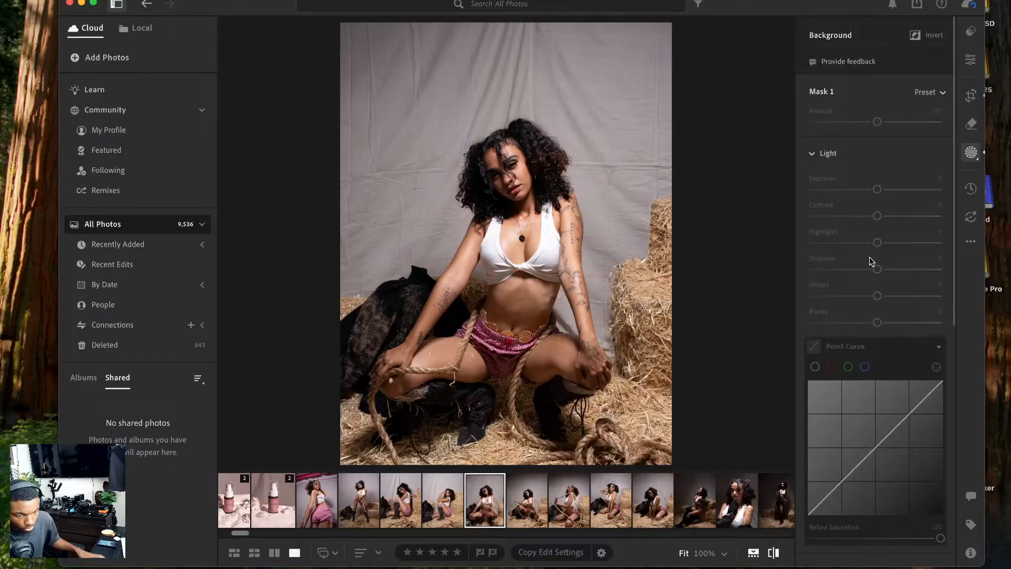
{"action": "left_click", "coordinate": [518, 504]}
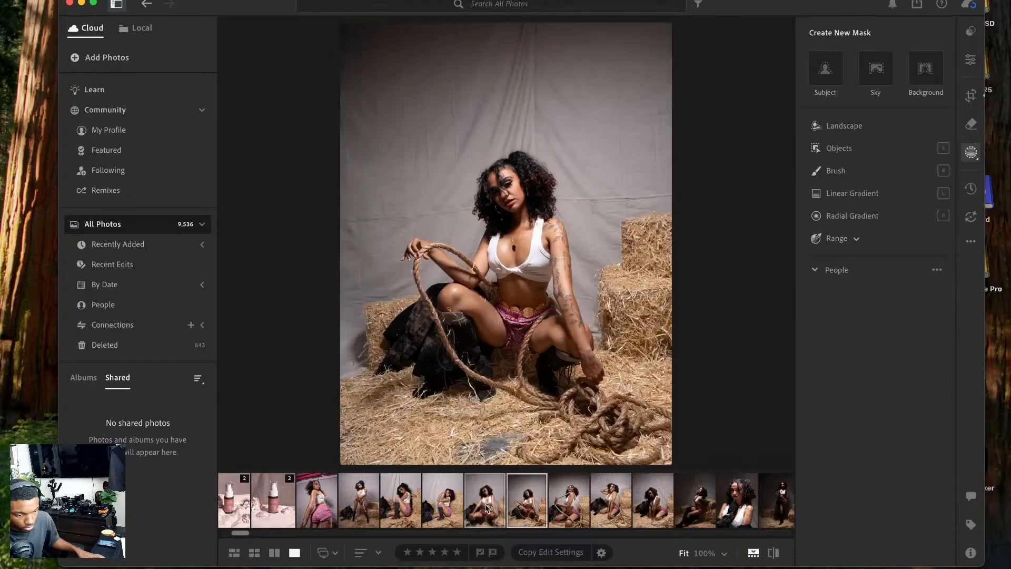
- Add a Background mask to the close squatting photo with the rope, with Shadows at +19 and Exposure at about −0.40
{"action": "left_click", "coordinate": [483, 503]}
{"action": "left_click", "coordinate": [941, 64]}
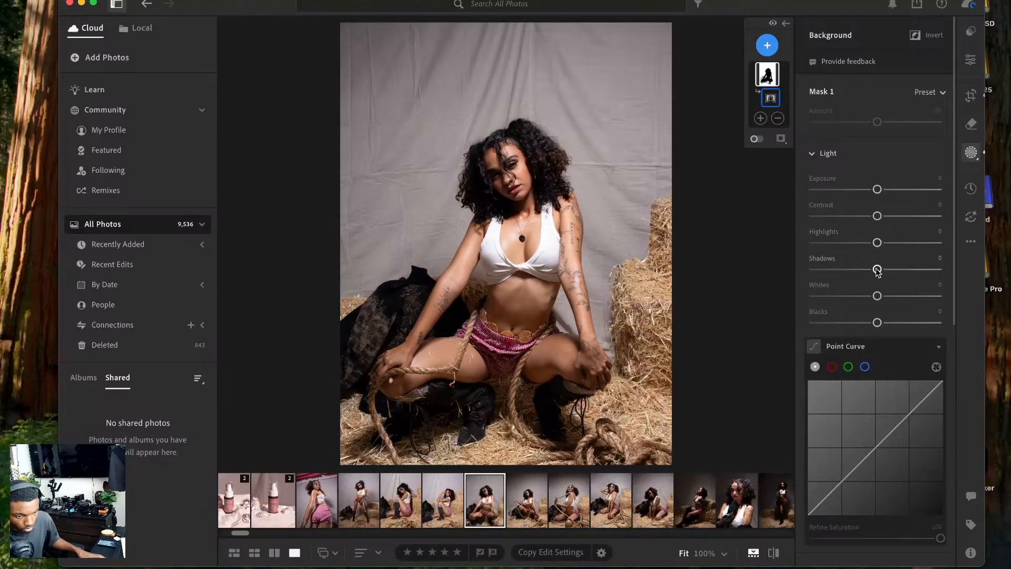
{"action": "left_click_drag", "start_coordinate": [877, 269], "coordinate": [888, 269]}
{"action": "left_click_drag", "start_coordinate": [874, 191], "coordinate": [868, 191]}
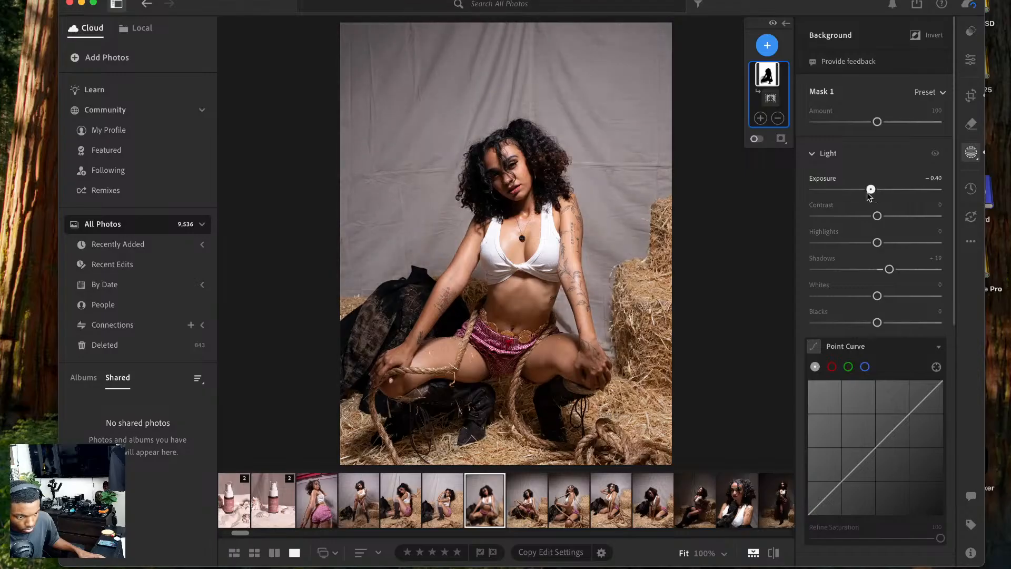
- Add a Subject mask to the squatting photo with Exposure at +0.04, Highlights at +2 and Shadows at +3
{"action": "left_click", "coordinate": [767, 45]}
{"action": "left_click", "coordinate": [788, 78]}
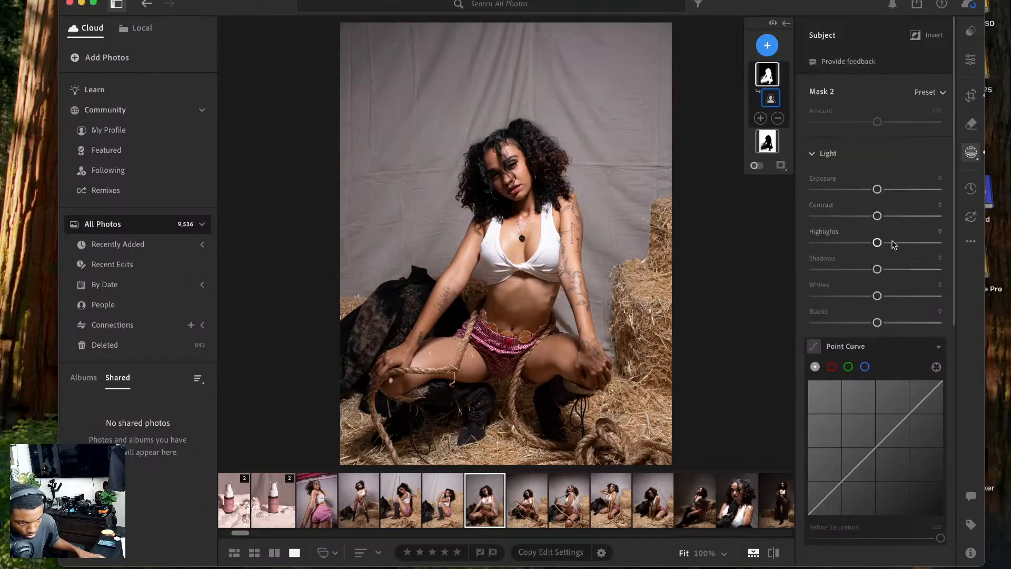
{"action": "left_click_drag", "start_coordinate": [876, 268], "coordinate": [881, 269]}
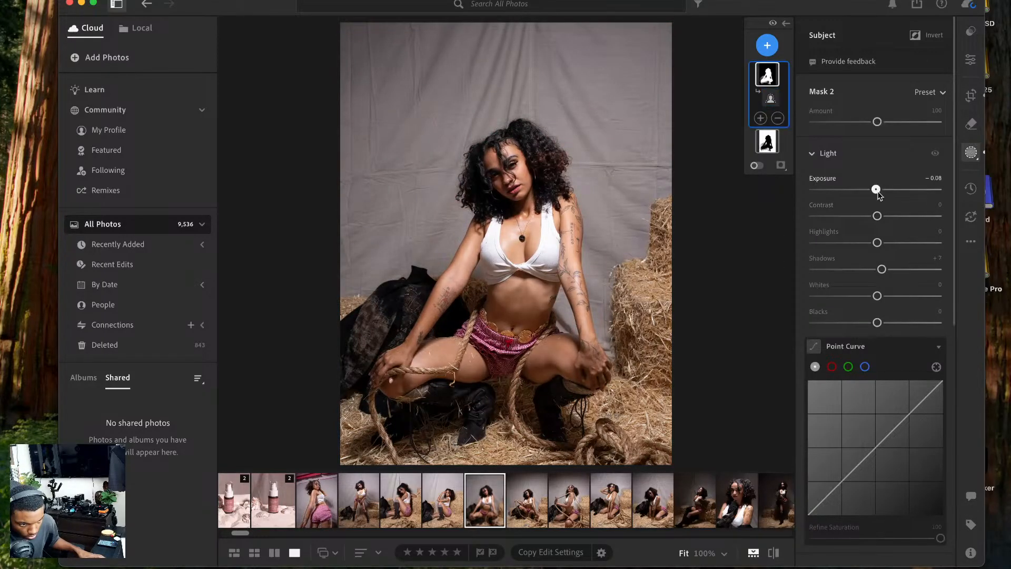
{"action": "left_click_drag", "start_coordinate": [877, 189], "coordinate": [878, 189]}
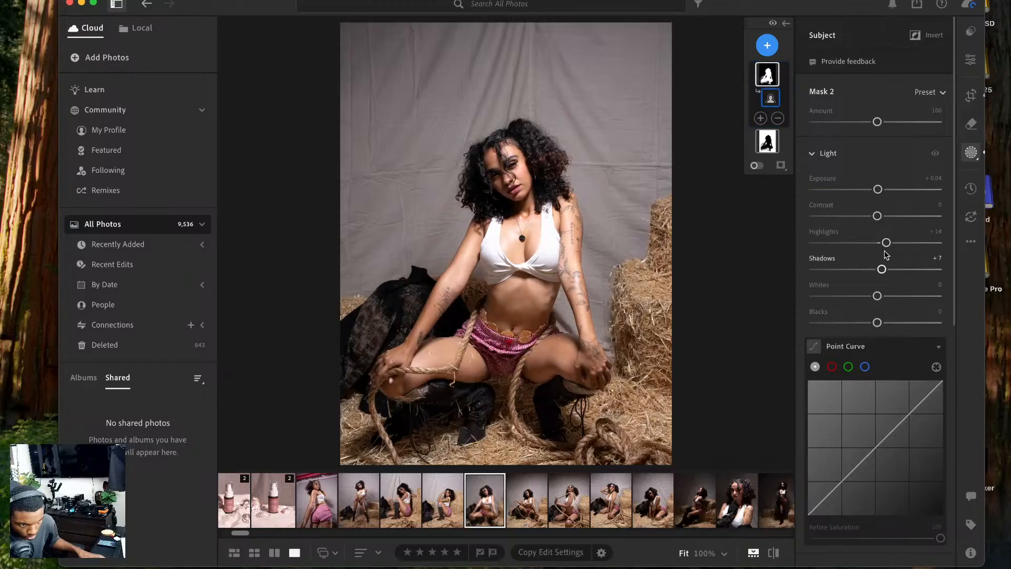
{"action": "left_click_drag", "start_coordinate": [876, 243], "coordinate": [879, 269]}
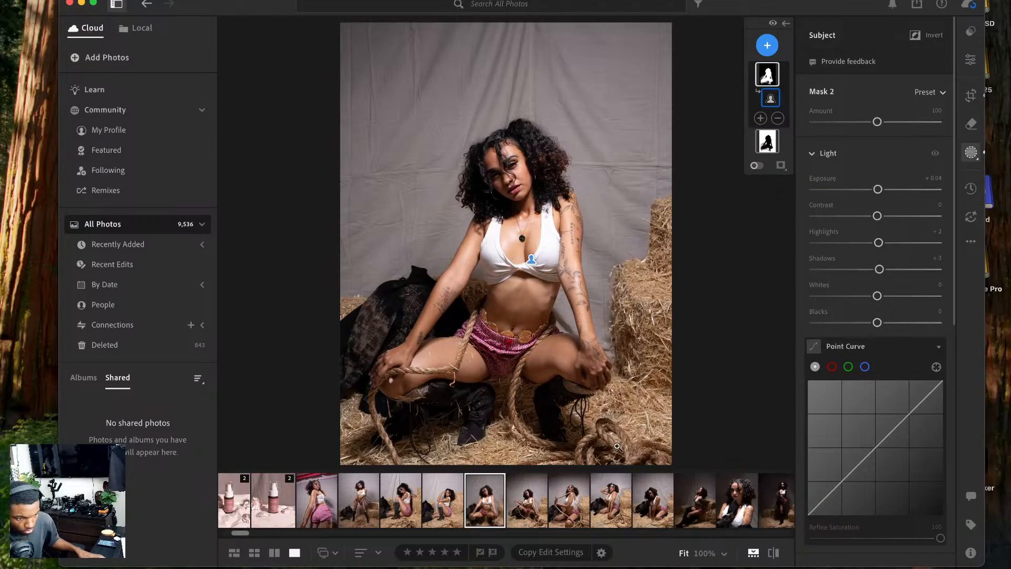
- Copy the squatting photo's edit settings with Masking included and paste them onto the next photo in the series
{"action": "left_click", "coordinate": [972, 60]}
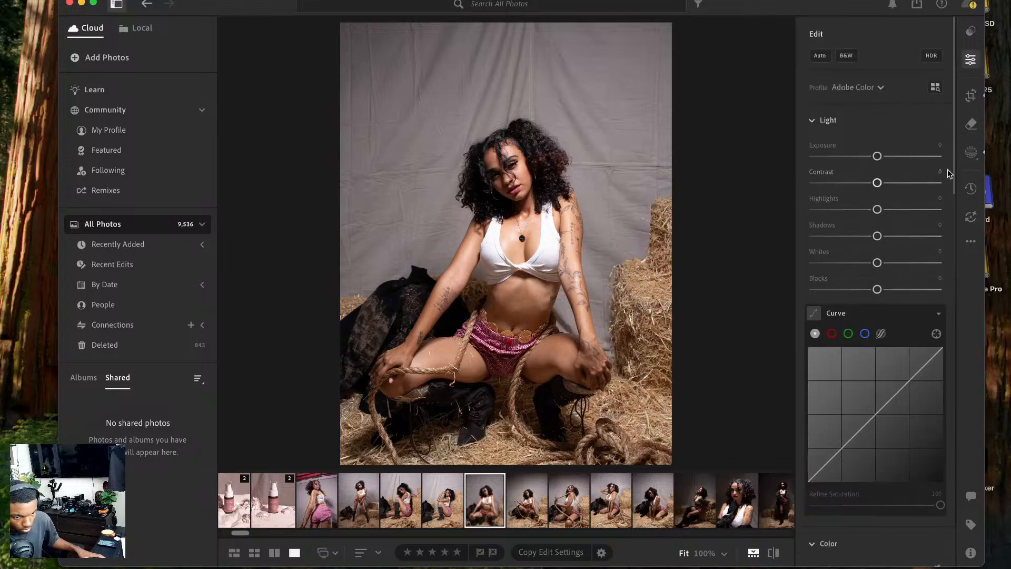
{"action": "left_click", "coordinate": [970, 241]}
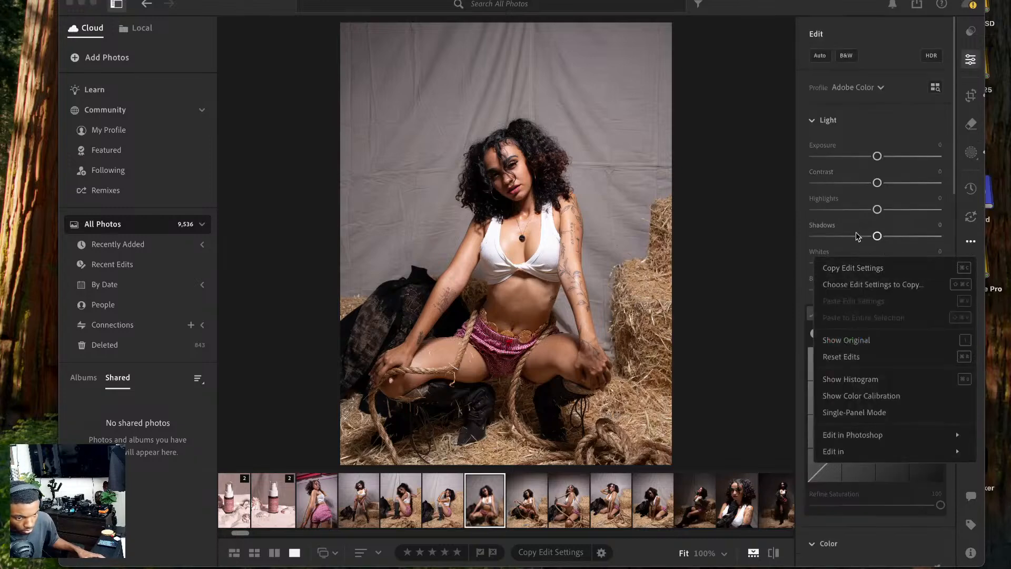
{"action": "left_click", "coordinate": [877, 284]}
{"action": "left_click", "coordinate": [427, 319]}
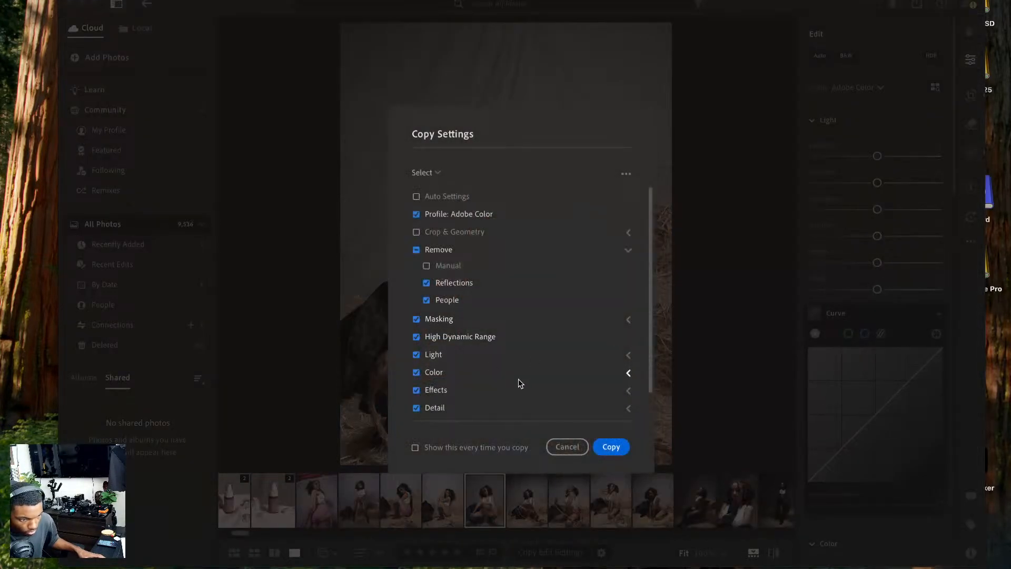
{"action": "left_click", "coordinate": [609, 446]}
{"action": "left_click", "coordinate": [519, 489]}
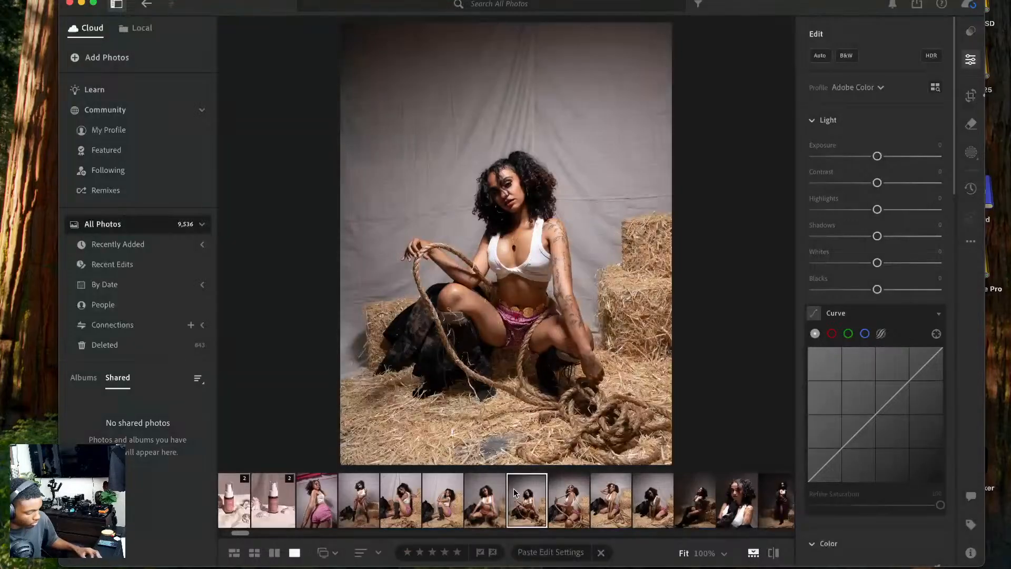
{"action": "key", "text": "super+v"}
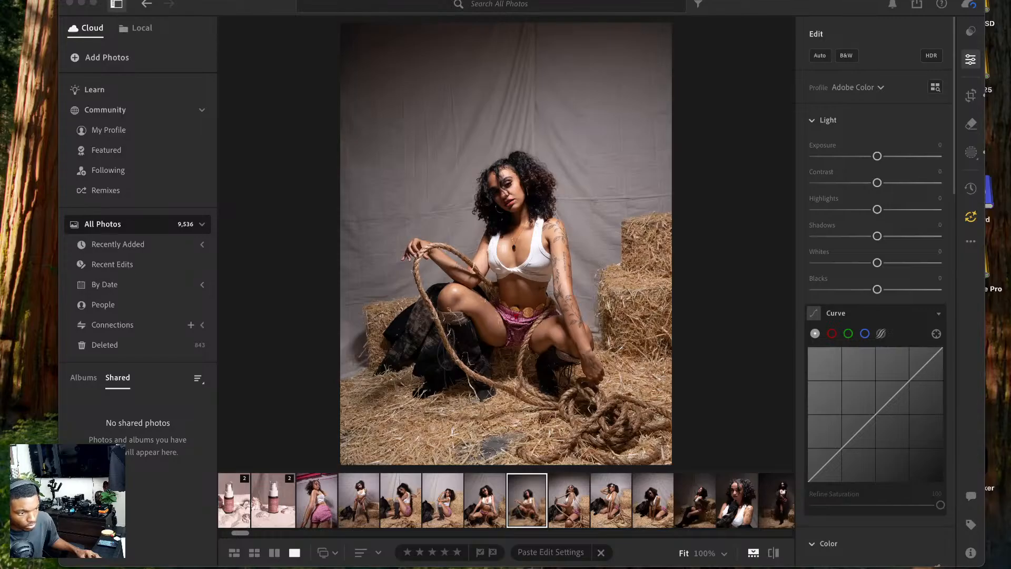
- Paste the copied edit settings onto the two photos of the subject seated sideways against the hay bales
{"action": "left_click", "coordinate": [392, 500]}
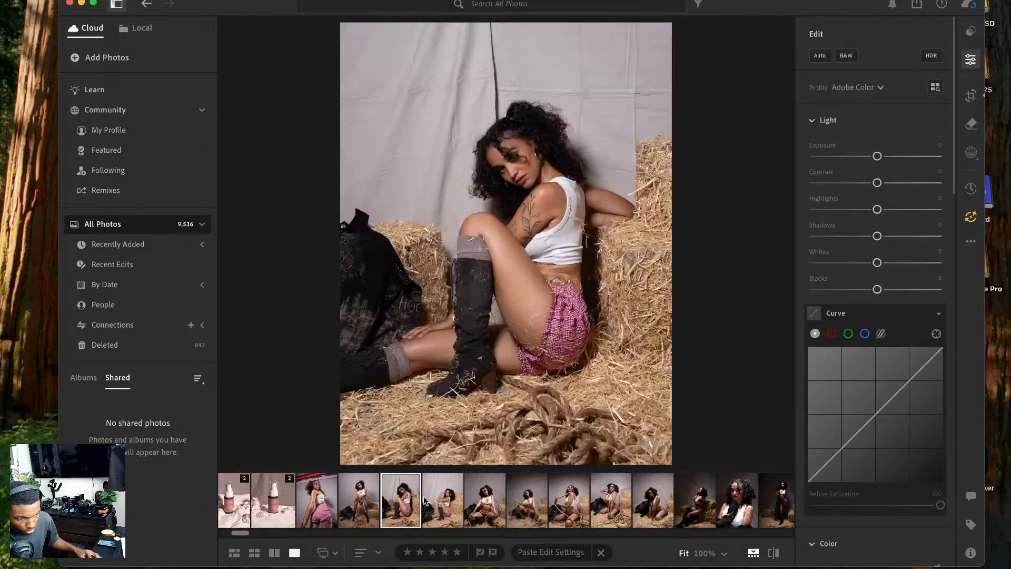
{"action": "key", "text": "super+v"}
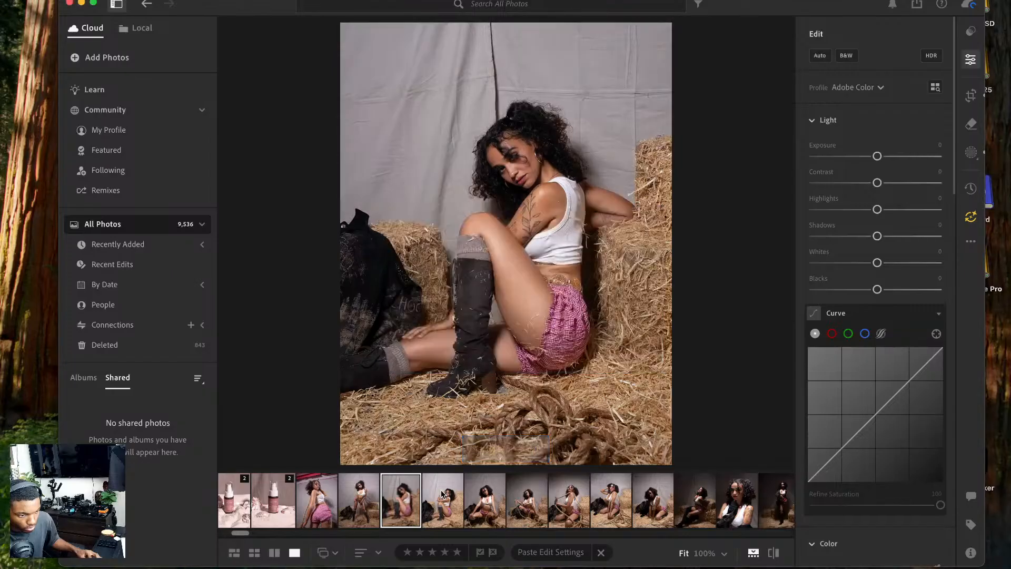
{"action": "left_click", "coordinate": [447, 486]}
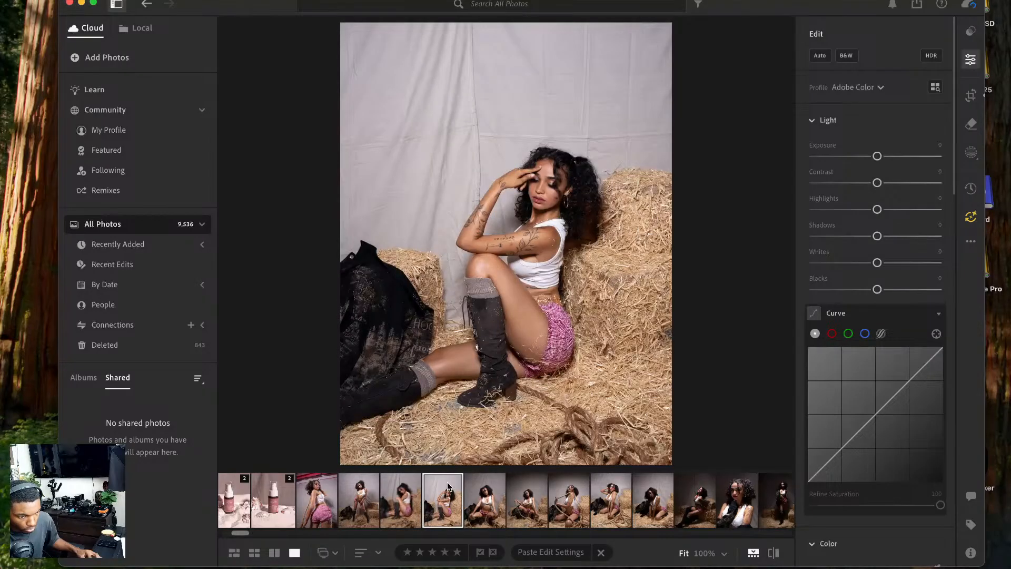
{"action": "key", "text": "super+v"}
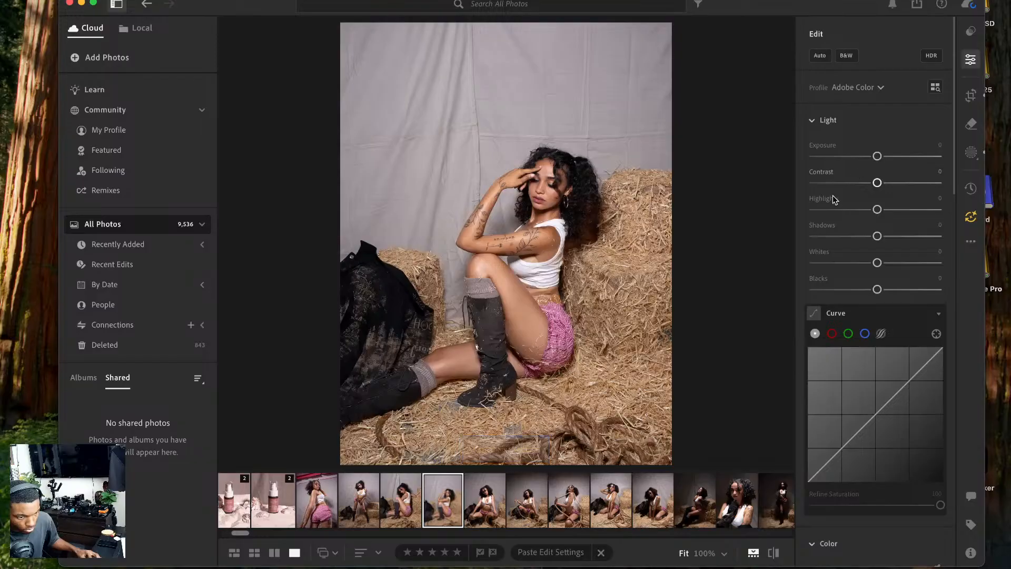
- Paste the copied edit settings onto the front-facing squatting photo and the kneeling photo with the rope over the shoulder
{"action": "left_click", "coordinate": [495, 494]}
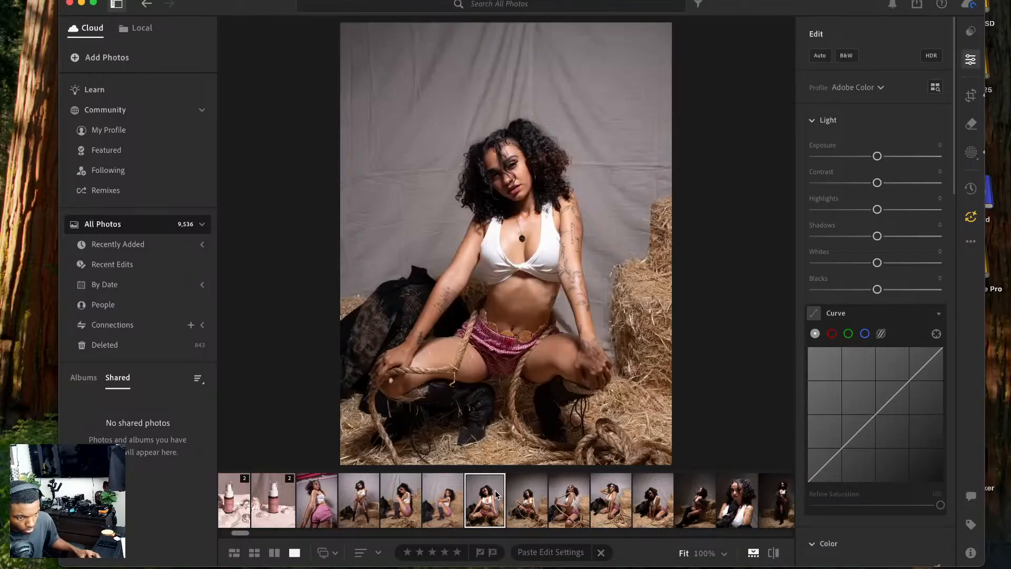
{"action": "key", "text": "super+v"}
{"action": "left_click", "coordinate": [576, 348]}
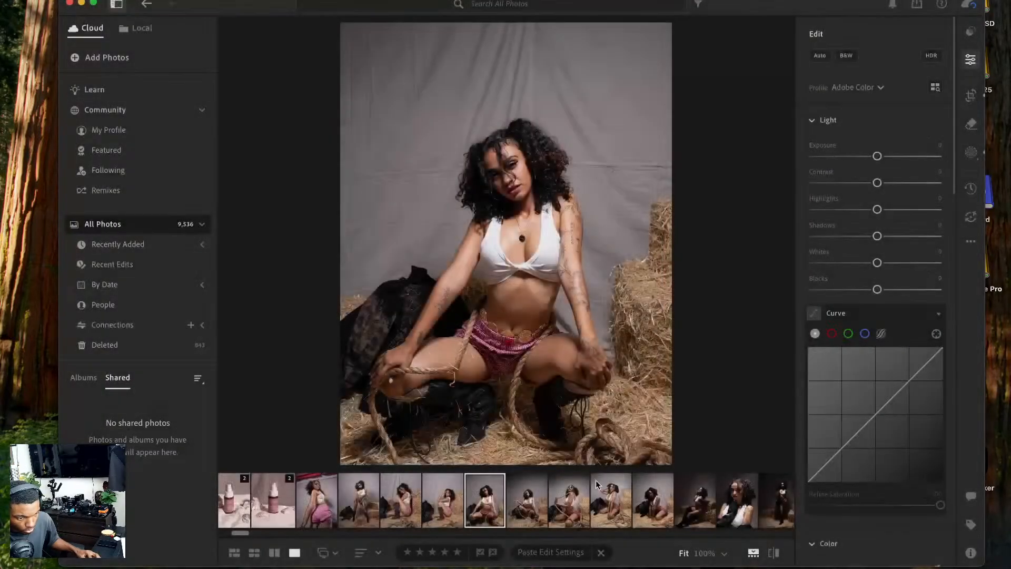
{"action": "left_click", "coordinate": [528, 496]}
{"action": "left_click", "coordinate": [573, 500]}
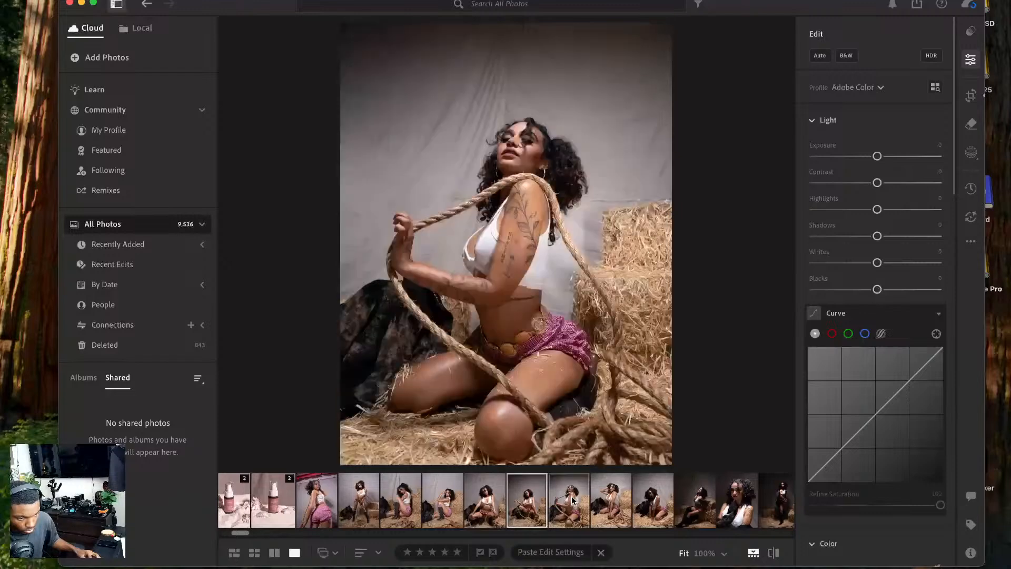
{"action": "key", "text": "super+v"}
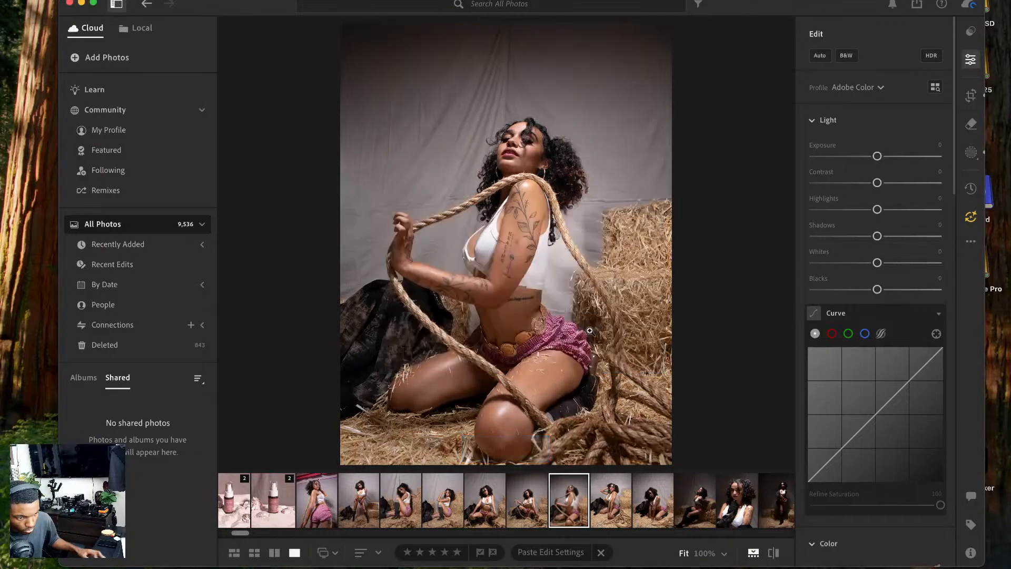
- Send the kneeling photo with the rope over the shoulder to Photoshop for editing
{"action": "right_click", "coordinate": [585, 232]}
{"action": "mouse_move", "coordinate": [620, 322]}
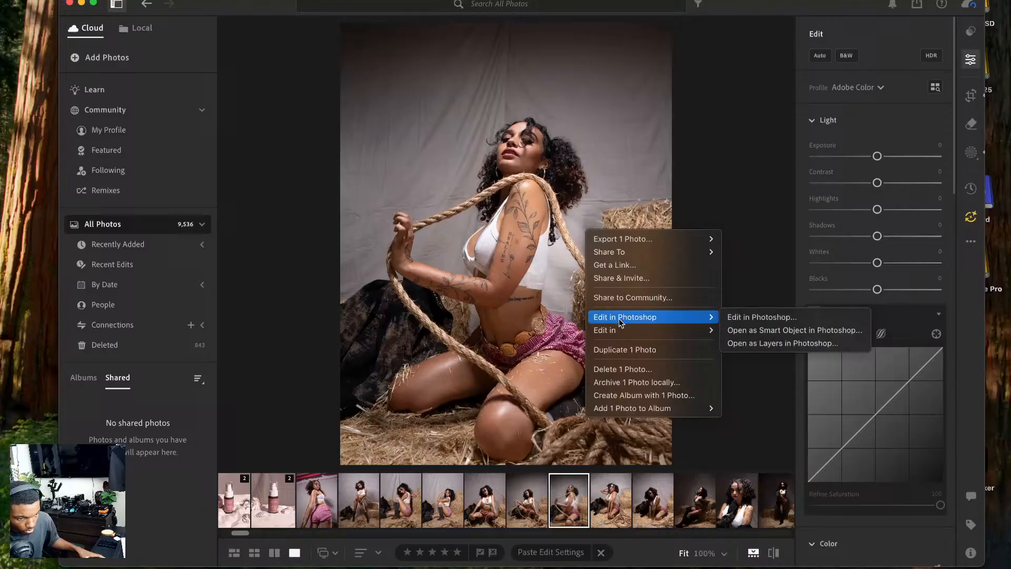
{"action": "left_click", "coordinate": [748, 317]}
- Paste the copied edit settings onto the dark photo reclining on the hay and the close-up portrait with hoop earrings
{"action": "left_click", "coordinate": [694, 501]}
{"action": "key", "text": "super+v"}
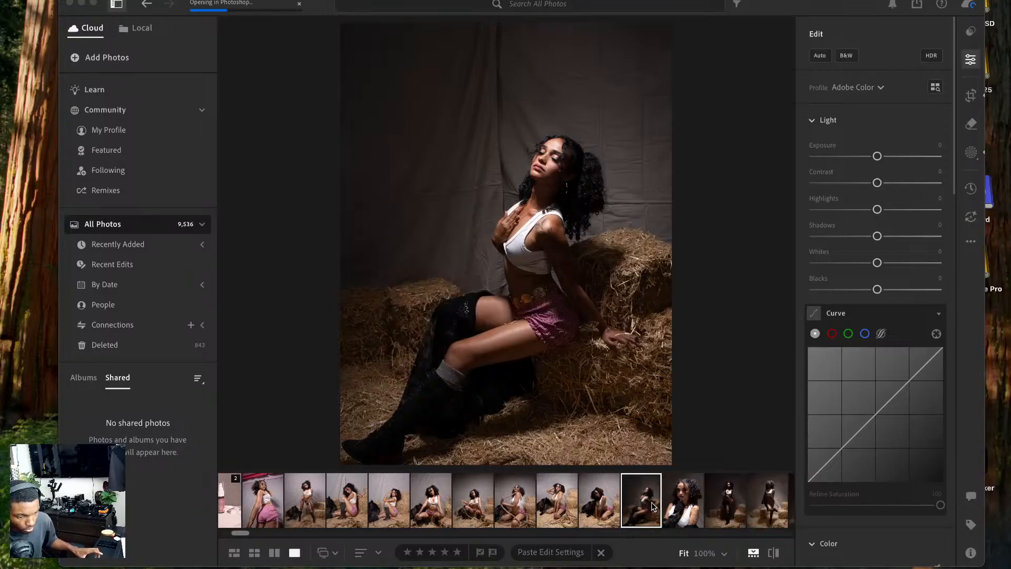
{"action": "left_click", "coordinate": [648, 498]}
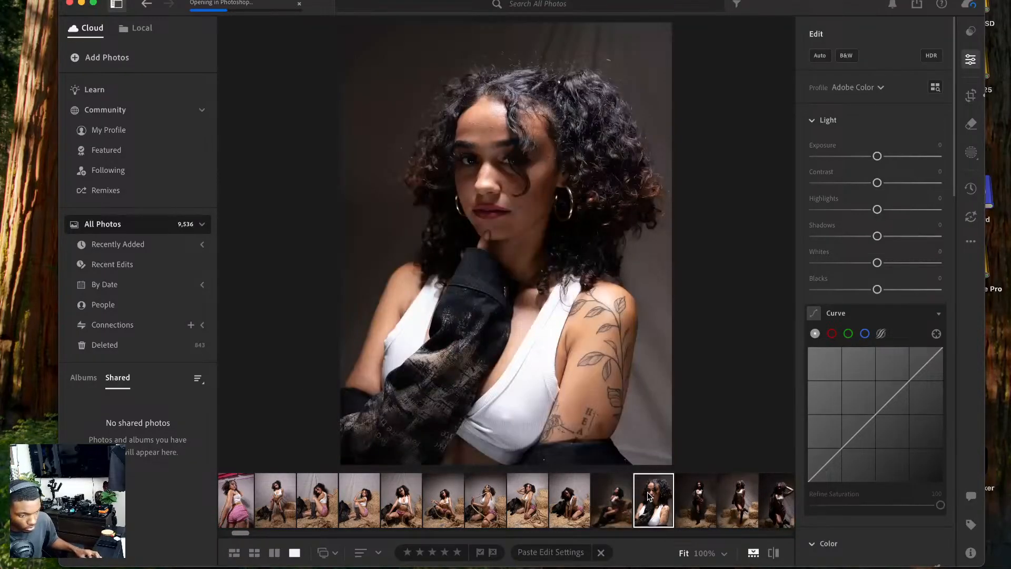
{"action": "key", "text": "super+v"}
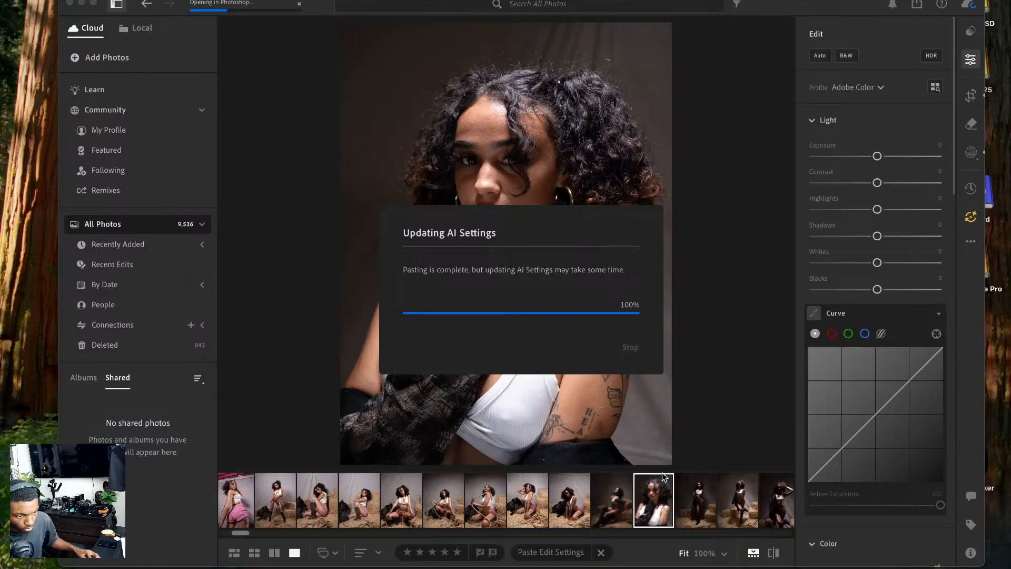
- Paste the edit settings onto the dark standing photo, set its Subject mask Shadows to +39, and compare it with the original
{"action": "left_click", "coordinate": [699, 499]}
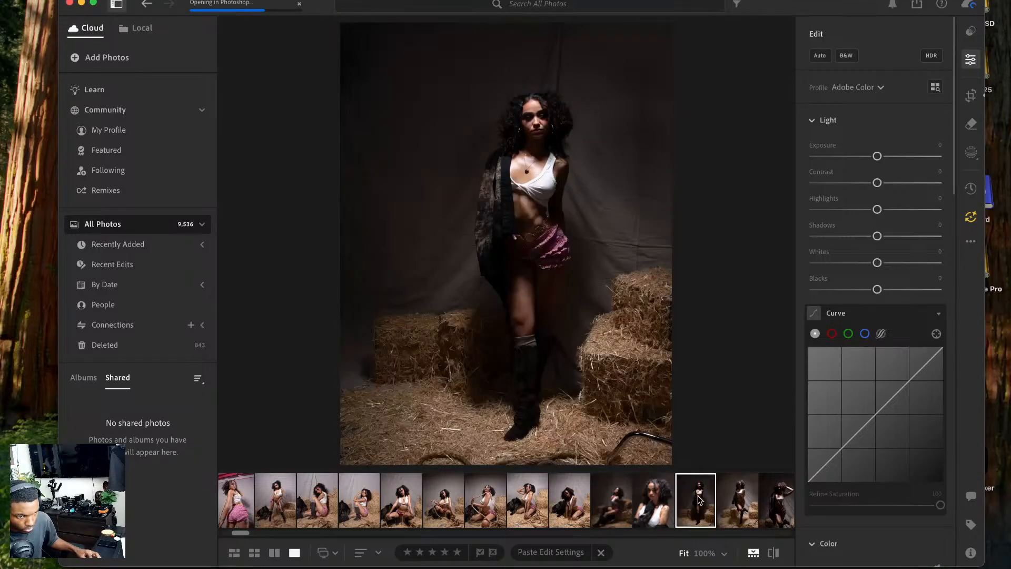
{"action": "key", "text": "super+v"}
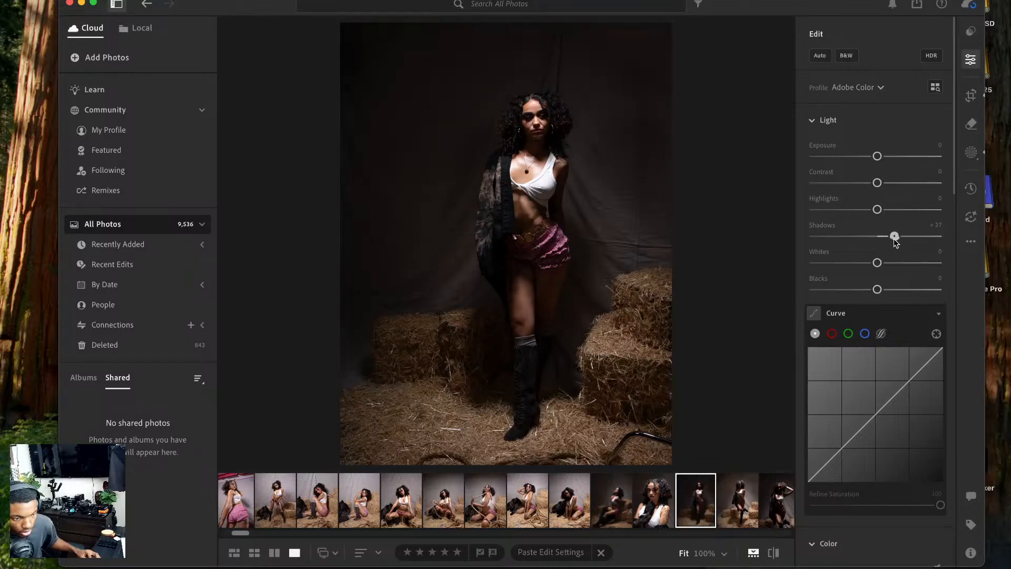
{"action": "left_click", "coordinate": [971, 153]}
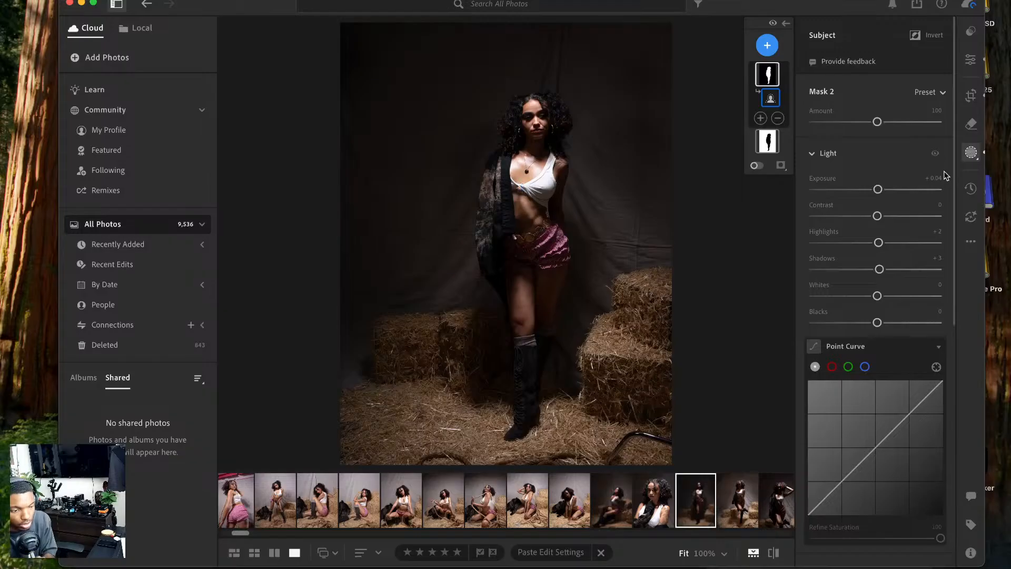
{"action": "left_click_drag", "start_coordinate": [884, 273], "coordinate": [902, 271]}
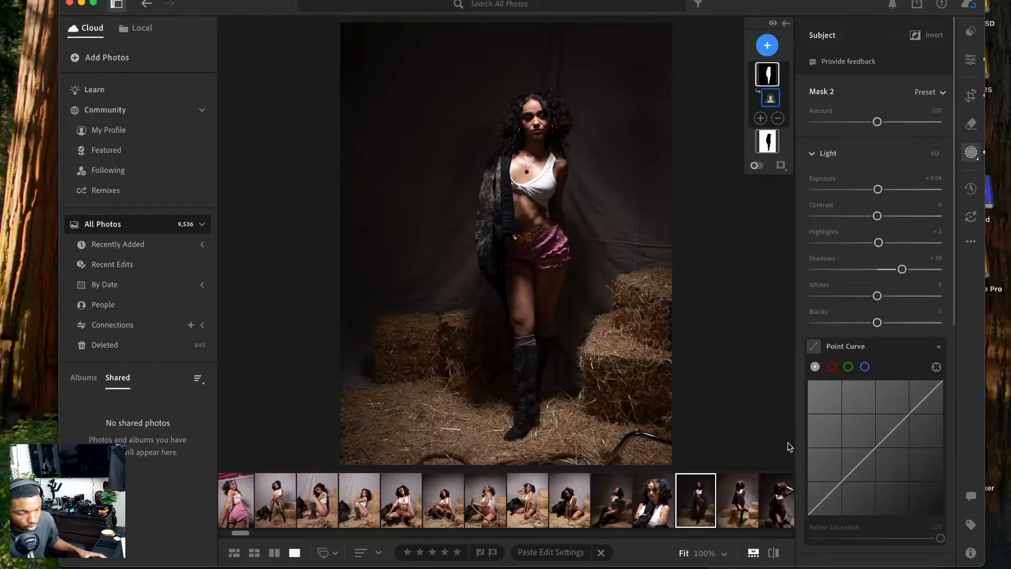
{"action": "left_click", "coordinate": [774, 551]}
{"action": "left_click", "coordinate": [773, 552]}
{"action": "left_click", "coordinate": [773, 551]}
{"action": "left_click", "coordinate": [773, 551]}
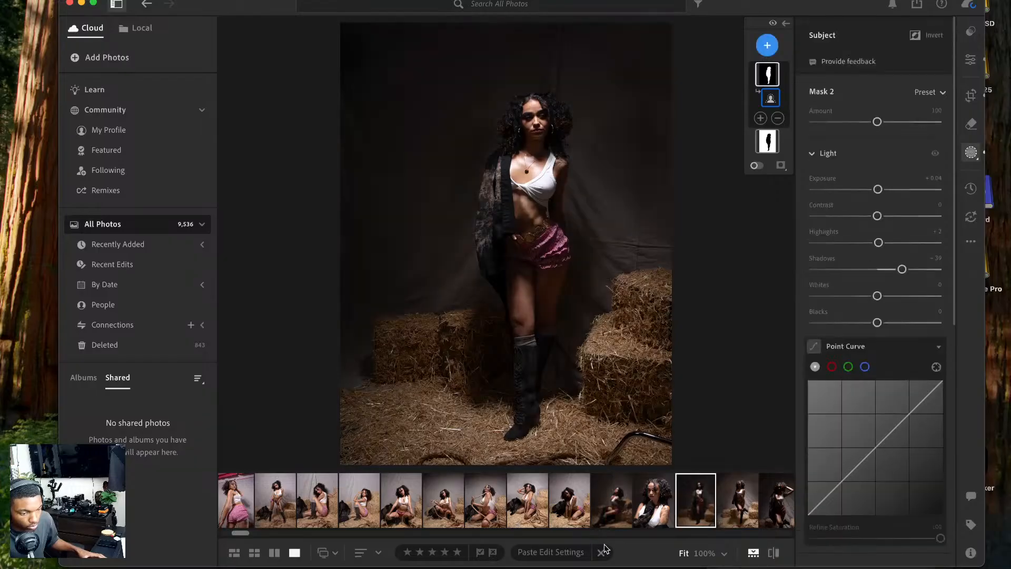
- Paste the edit settings onto the standing photo with one leg raised and set its Subject mask to Highlights +18 and Shadows +47
{"action": "left_click", "coordinate": [733, 501]}
{"action": "key", "text": "super+v"}
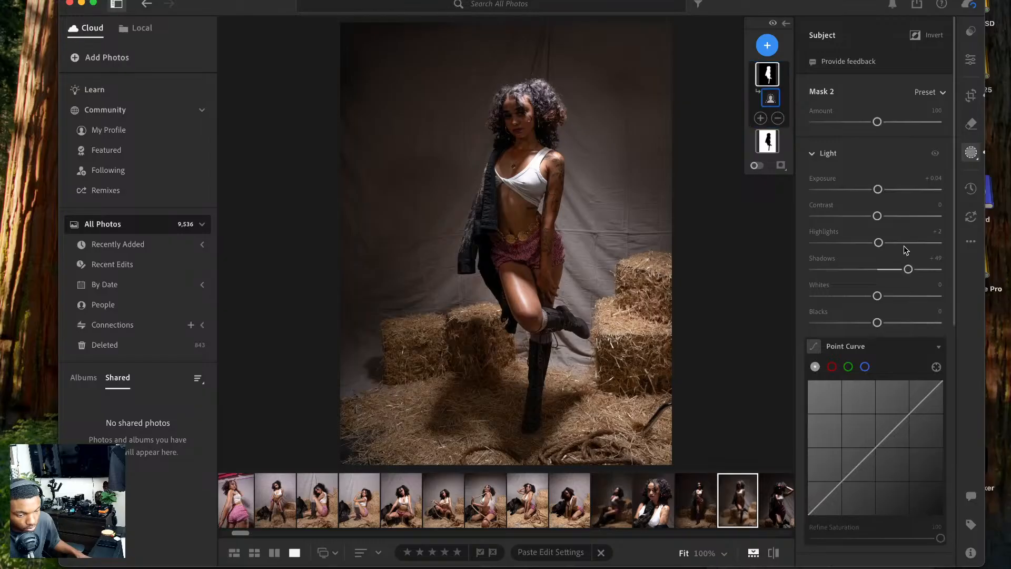
{"action": "left_click_drag", "start_coordinate": [878, 241], "coordinate": [907, 270]}
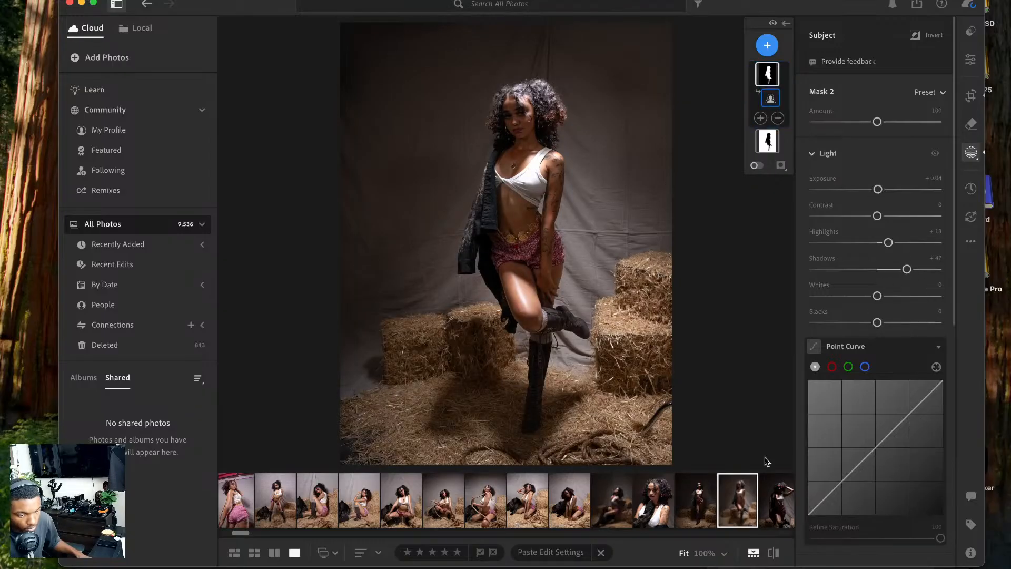
- Paste the edit settings onto the dark photo with one hand in the hair and set its Subject mask Shadows to +35
{"action": "scroll", "coordinate": [747, 489], "scroll_direction": "right", "scroll_amount": 5}
{"action": "left_click", "coordinate": [598, 491]}
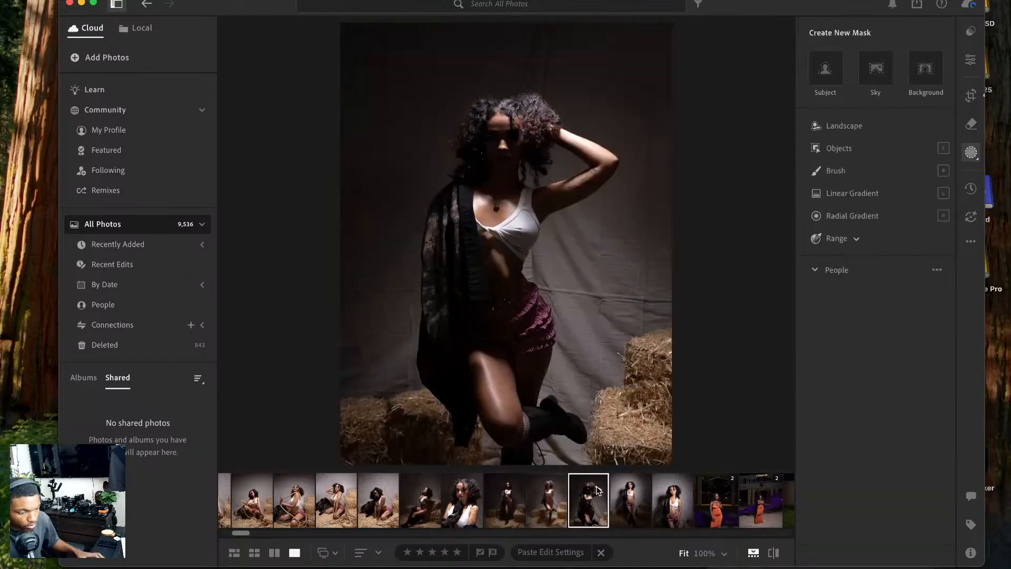
{"action": "key", "text": "super+v"}
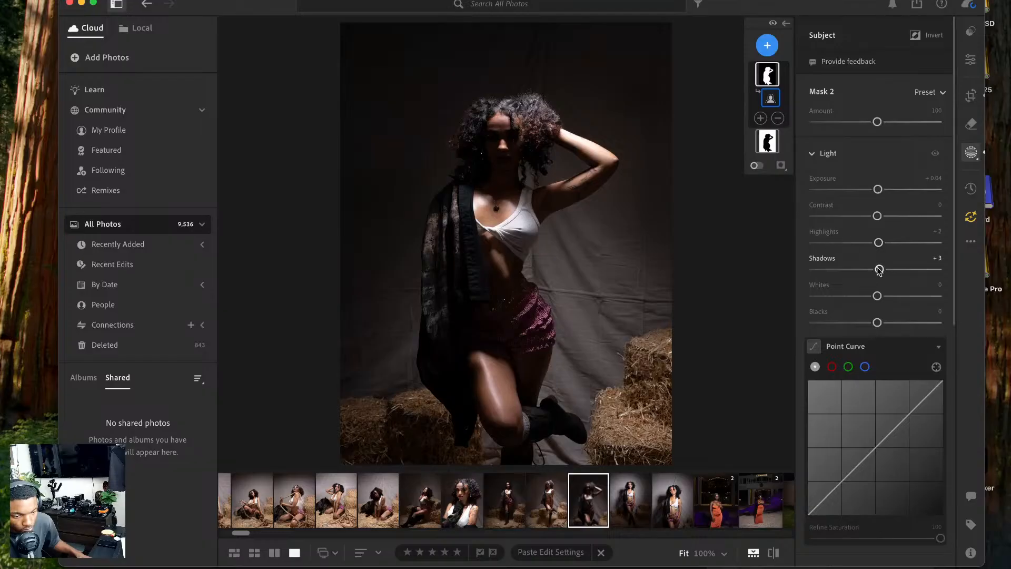
{"action": "left_click_drag", "start_coordinate": [878, 269], "coordinate": [894, 273]}
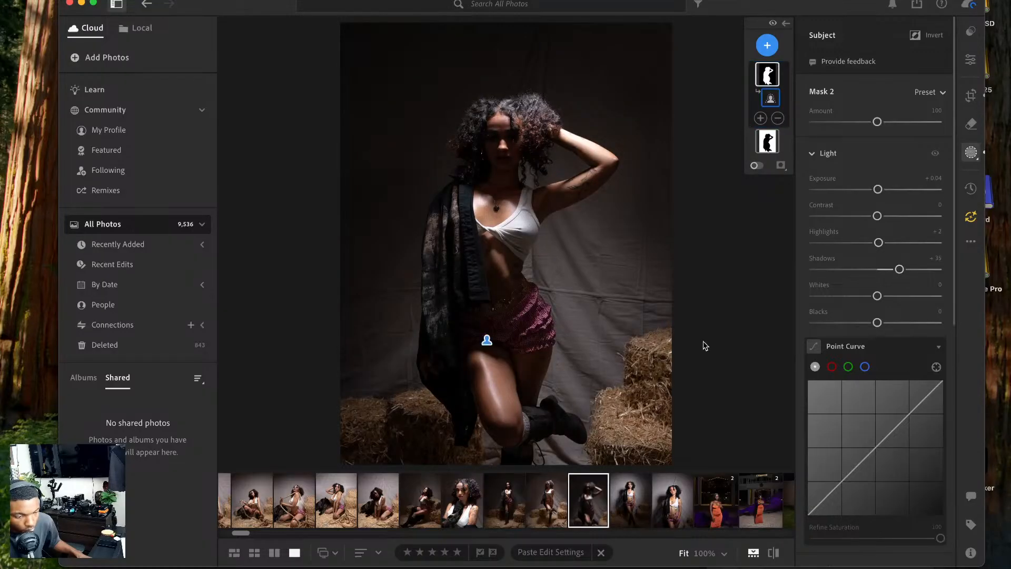
- Send the dark photo with one hand in the hair to Photoshop for editing
{"action": "right_click", "coordinate": [537, 221]}
{"action": "mouse_move", "coordinate": [584, 311]}
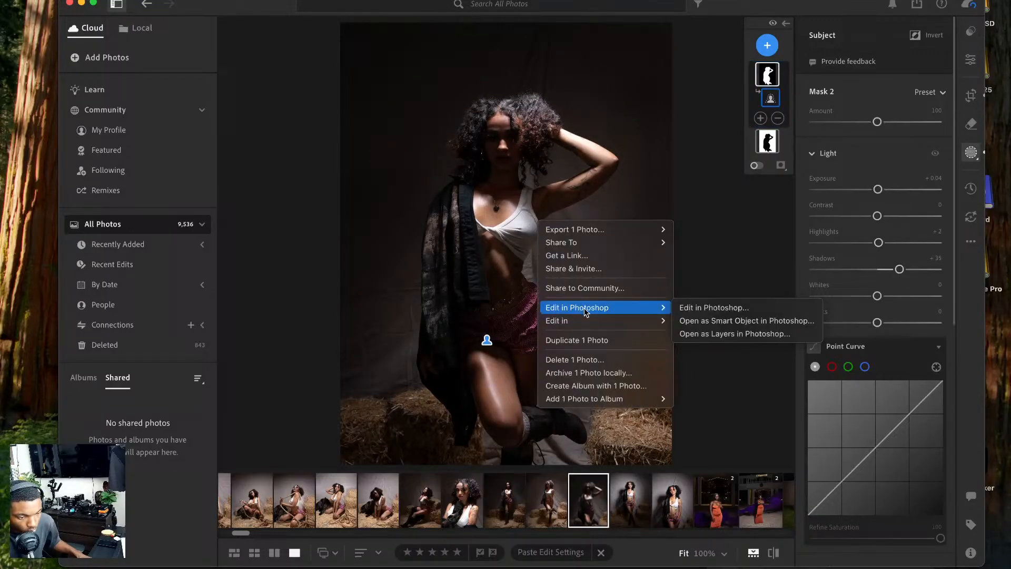
{"action": "left_click", "coordinate": [684, 308]}
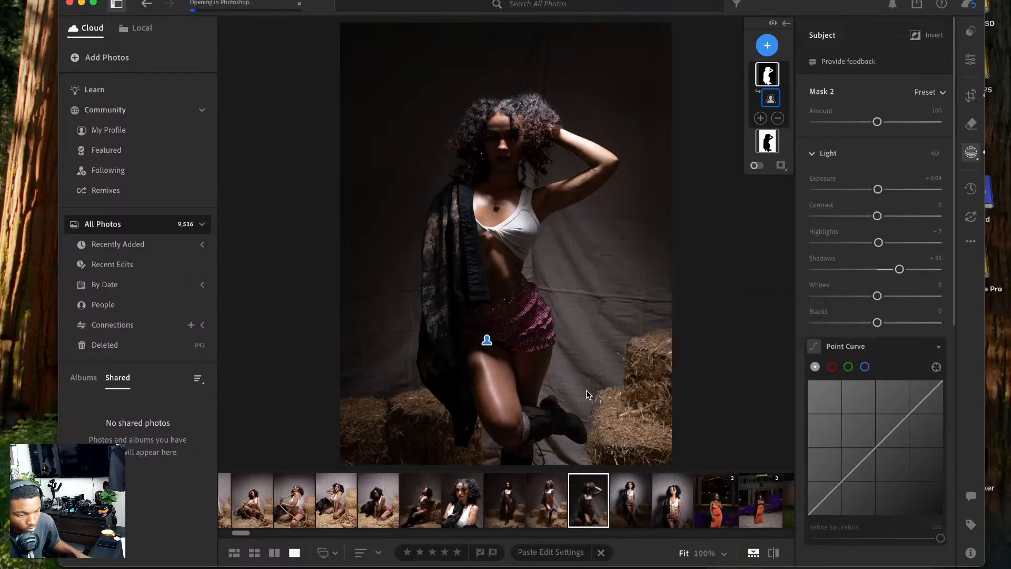
- Paste the edit settings onto the two brightly lit standing photos and set the closer one's Subject mask Shadows to −15
{"action": "left_click", "coordinate": [630, 500]}
{"action": "key", "text": "super+v"}
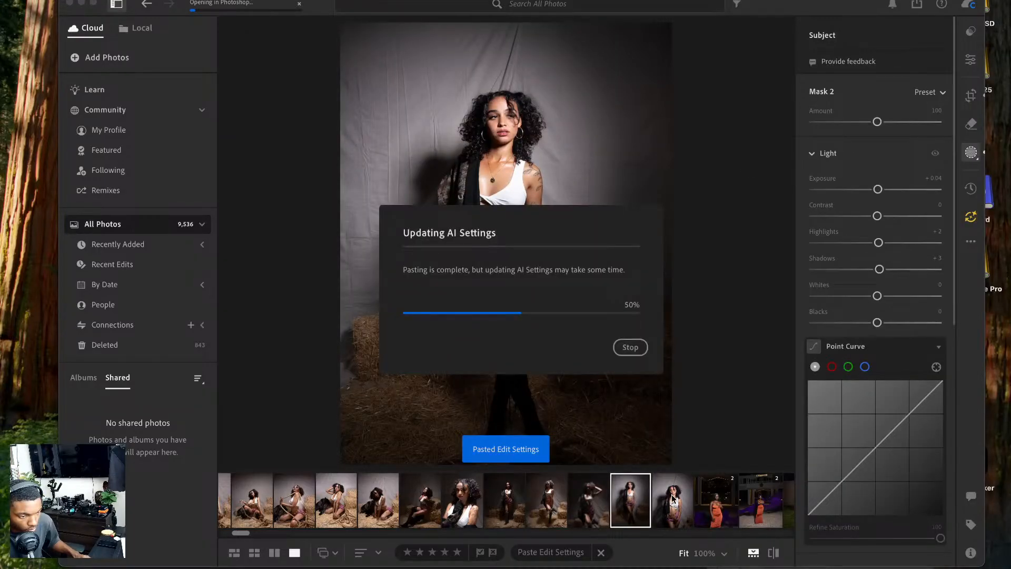
{"action": "left_click", "coordinate": [672, 497]}
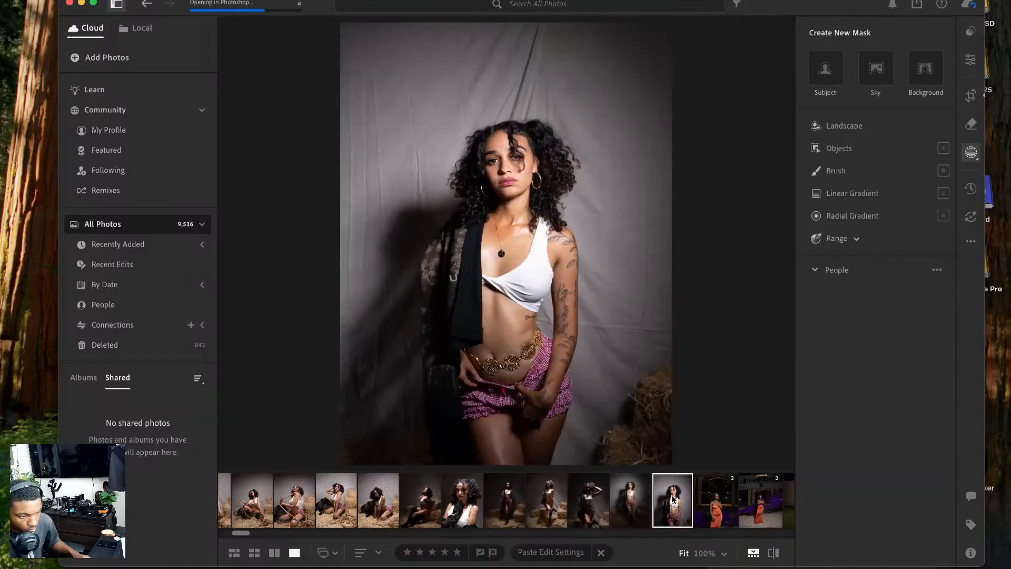
{"action": "key", "text": "super+v"}
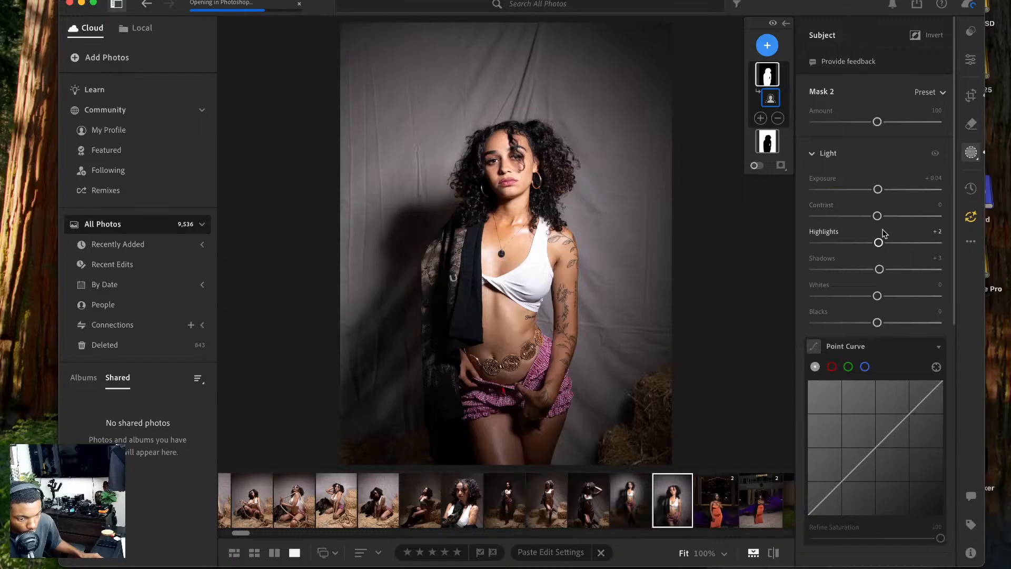
{"action": "left_click_drag", "start_coordinate": [879, 269], "coordinate": [867, 269]}
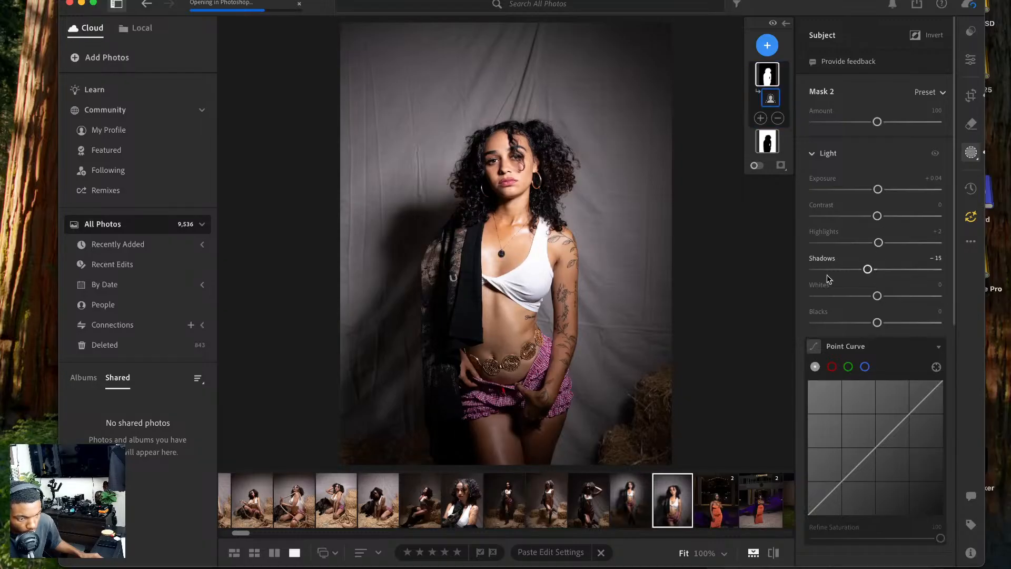
- Set the Subject mask Shadows to −12 on the brightly lit full-length standing photo and send it to Photoshop
{"action": "key", "text": "Left"}
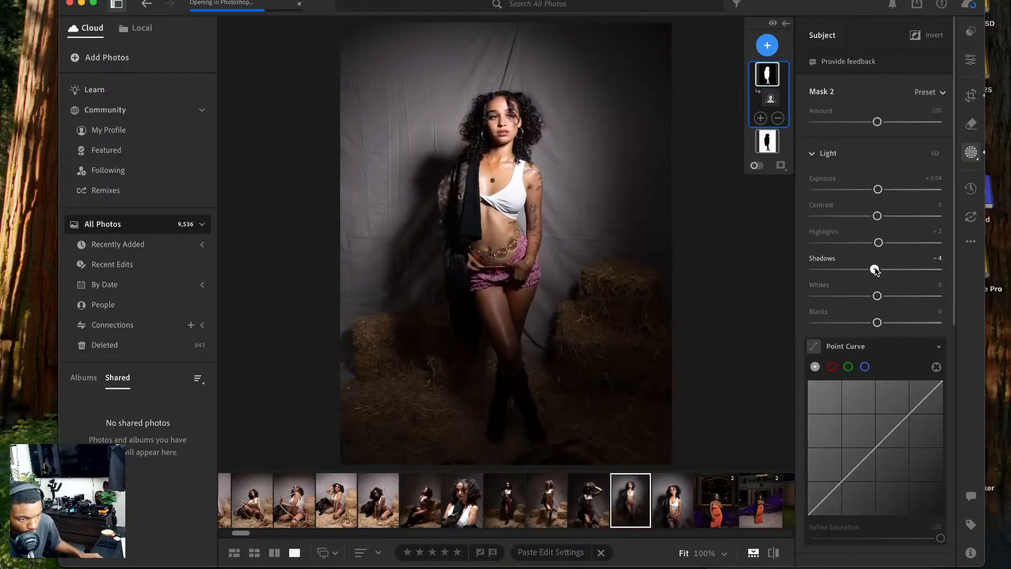
{"action": "right_click", "coordinate": [586, 235]}
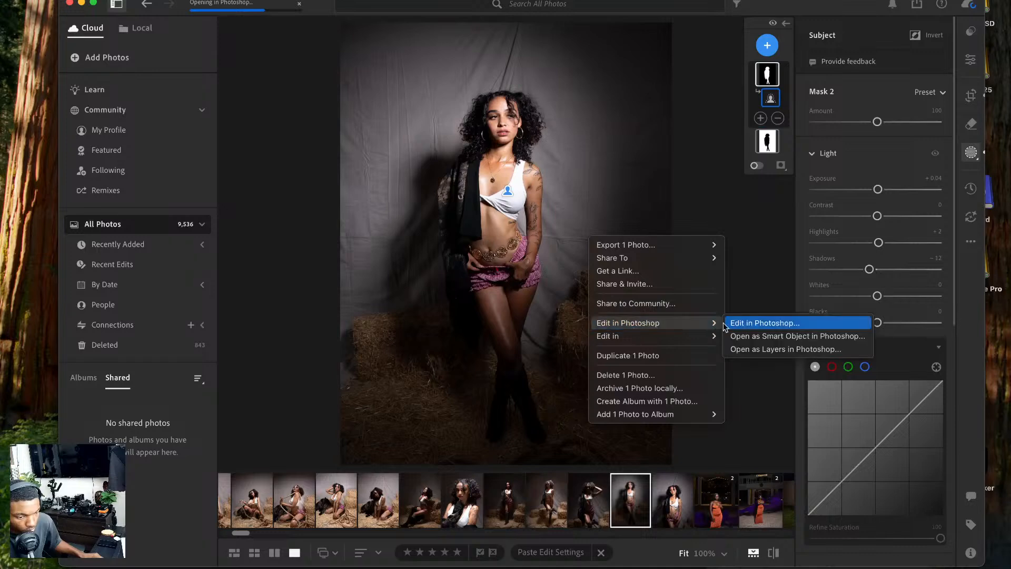
{"action": "left_click", "coordinate": [743, 324]}
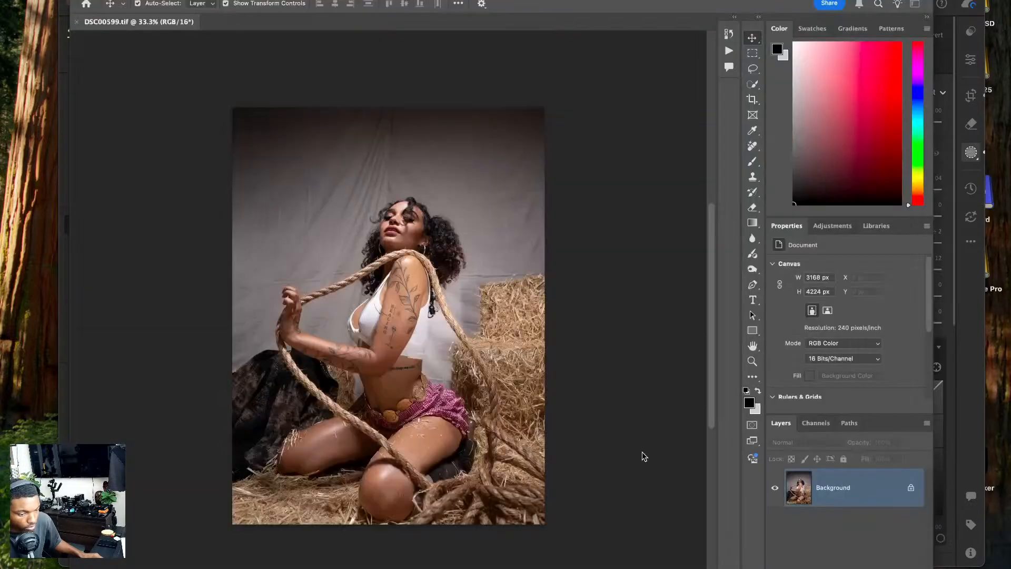
- In Photoshop, duplicate the photo layer twice in DSC00503.tif and once in DSC00496.tif
{"action": "key", "text": "super+j"}
{"action": "key", "text": "super+j"}
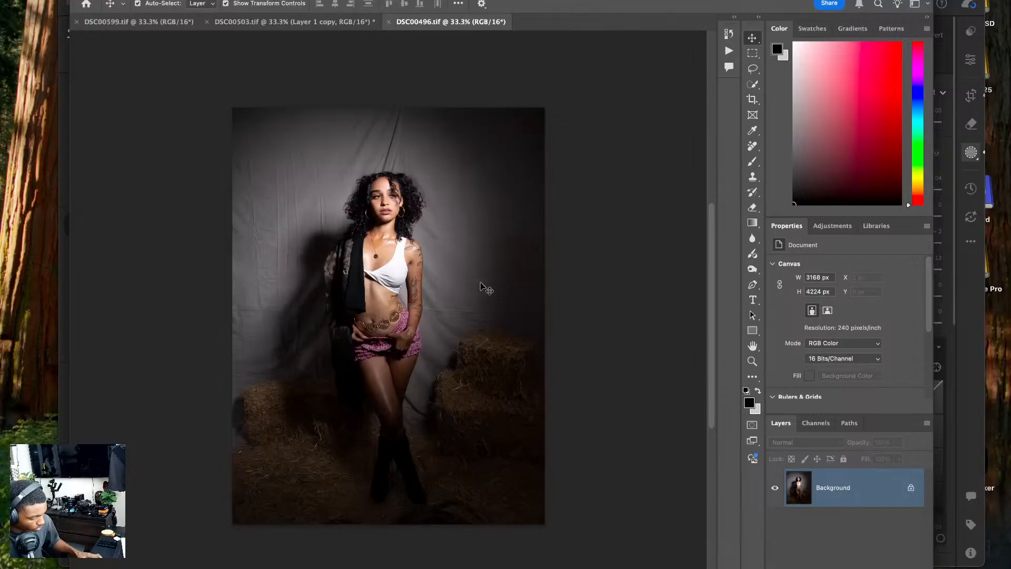
{"action": "key", "text": "super+j"}
- Crop DSC00496.tif to 4 x 5 in at 300 ppi, keeping the full photo height and extending the canvas on both sides
{"action": "key", "text": "c"}
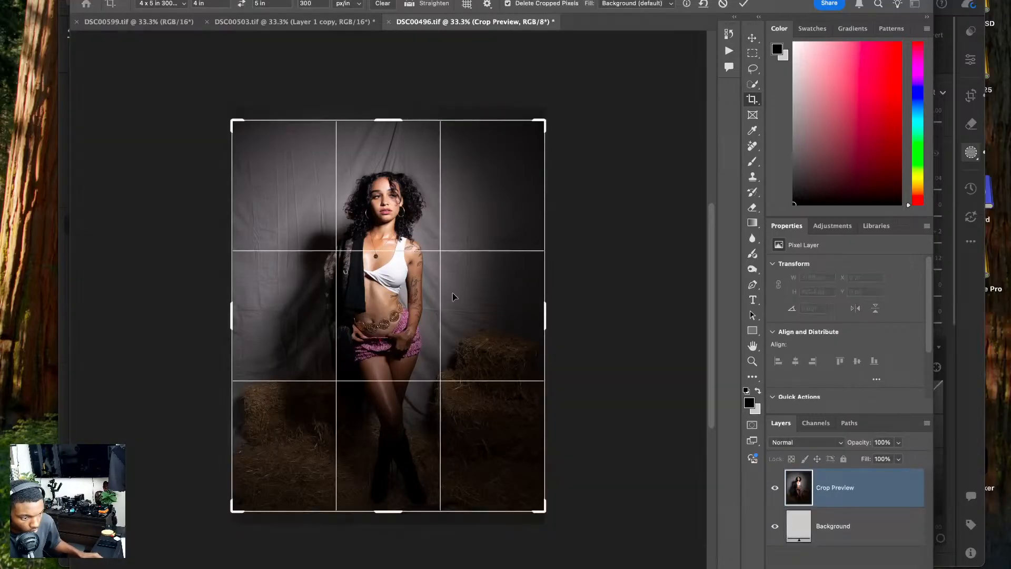
{"action": "left_click_drag", "start_coordinate": [425, 363], "coordinate": [426, 356]}
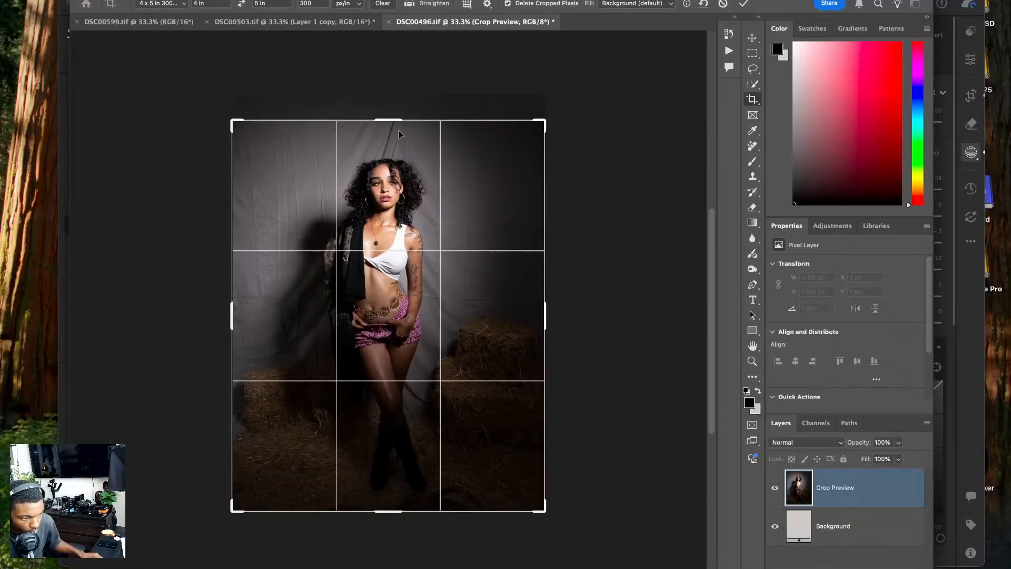
{"action": "left_click_drag", "start_coordinate": [388, 119], "coordinate": [390, 105]}
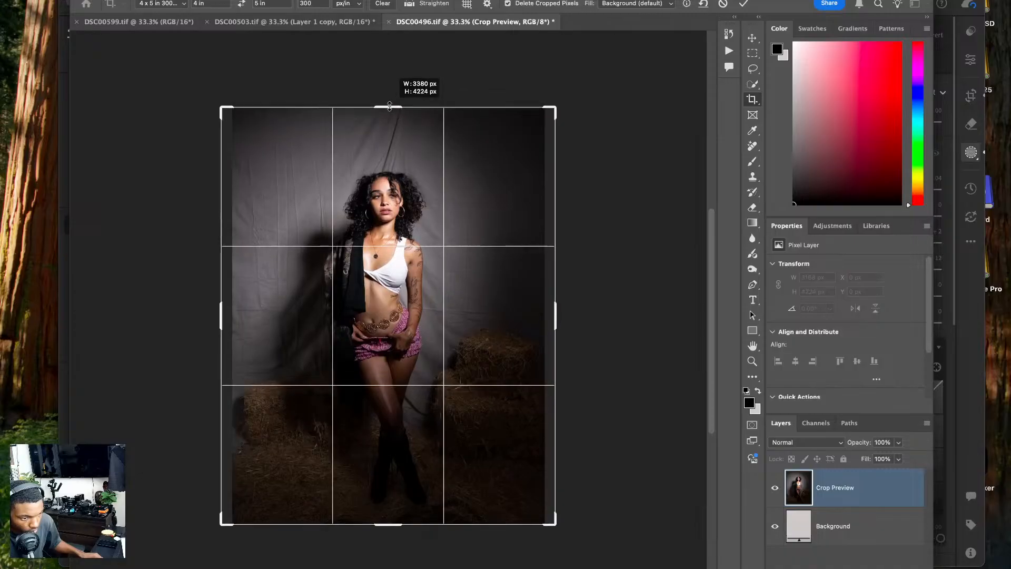
{"action": "key", "text": "Return"}
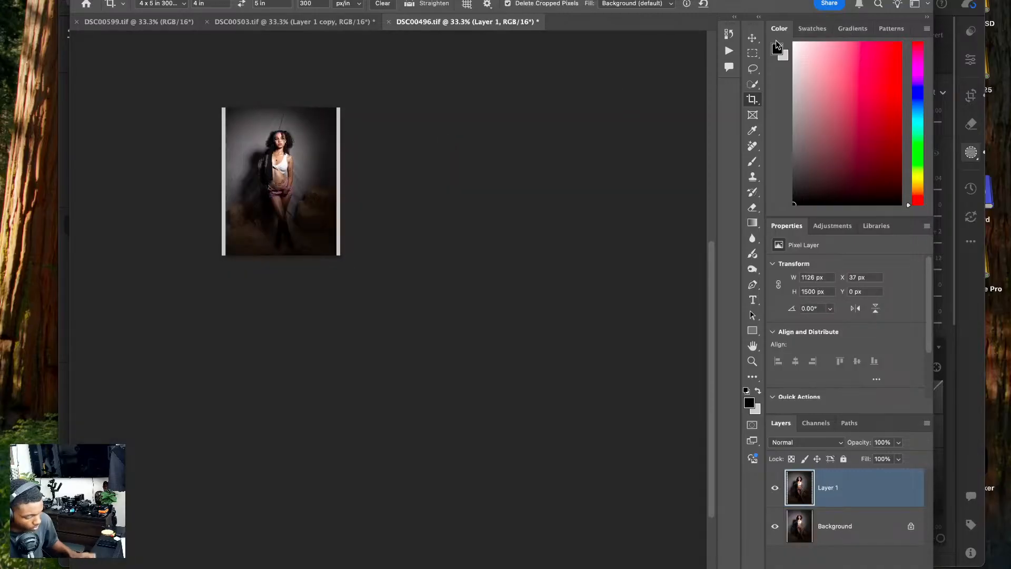
- Select the full-height backdrop strip right of the woman and stretch it outward to cover the blank canvas edge
{"action": "key", "text": "super+1"}
{"action": "key", "text": "m"}
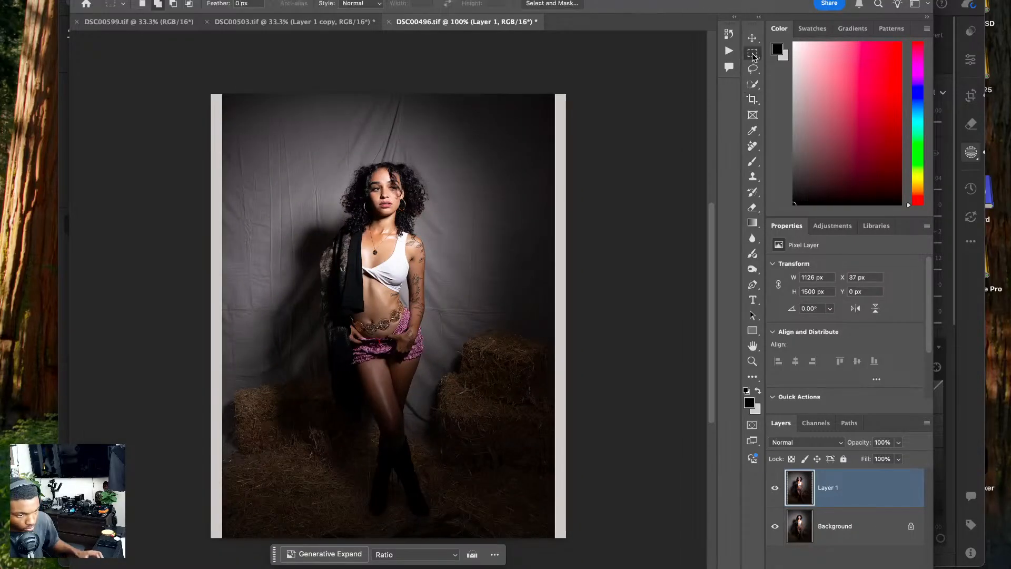
{"action": "left_click_drag", "start_coordinate": [566, 93], "coordinate": [443, 547]}
{"action": "key", "text": "super+t"}
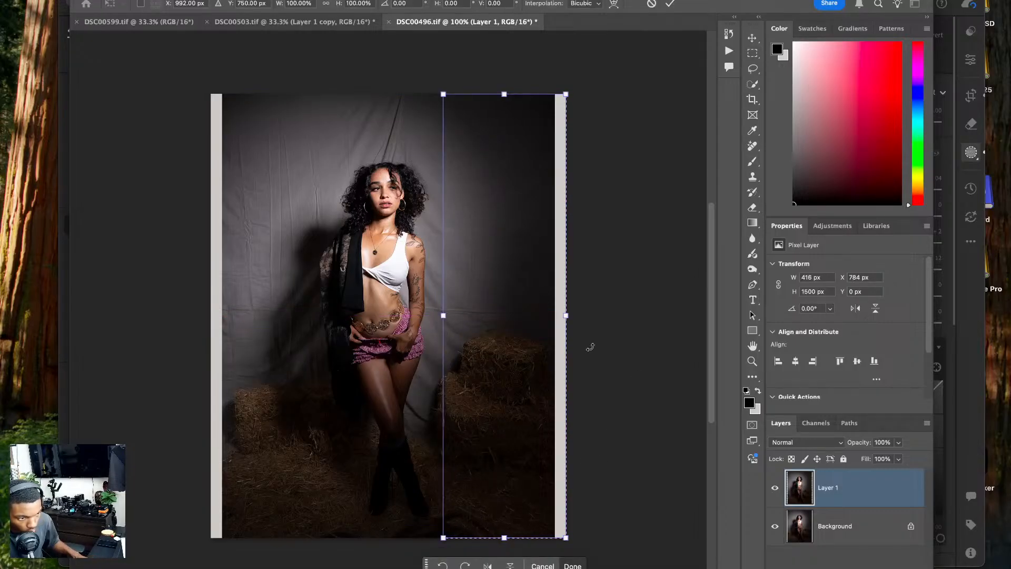
{"action": "left_click_drag", "start_coordinate": [565, 316], "coordinate": [577, 316]}
{"action": "key", "text": "Return"}
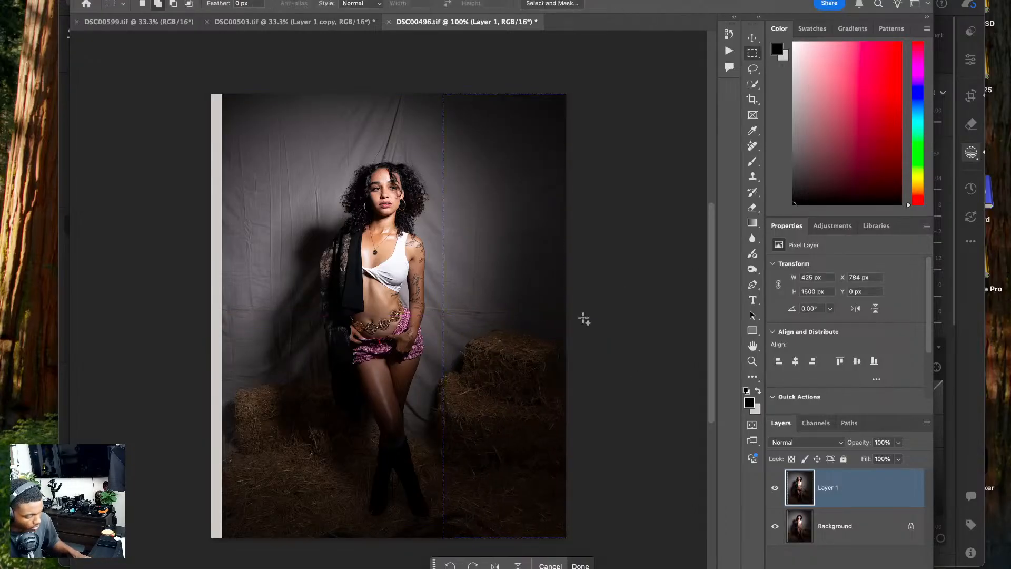
{"action": "key", "text": "super+d"}
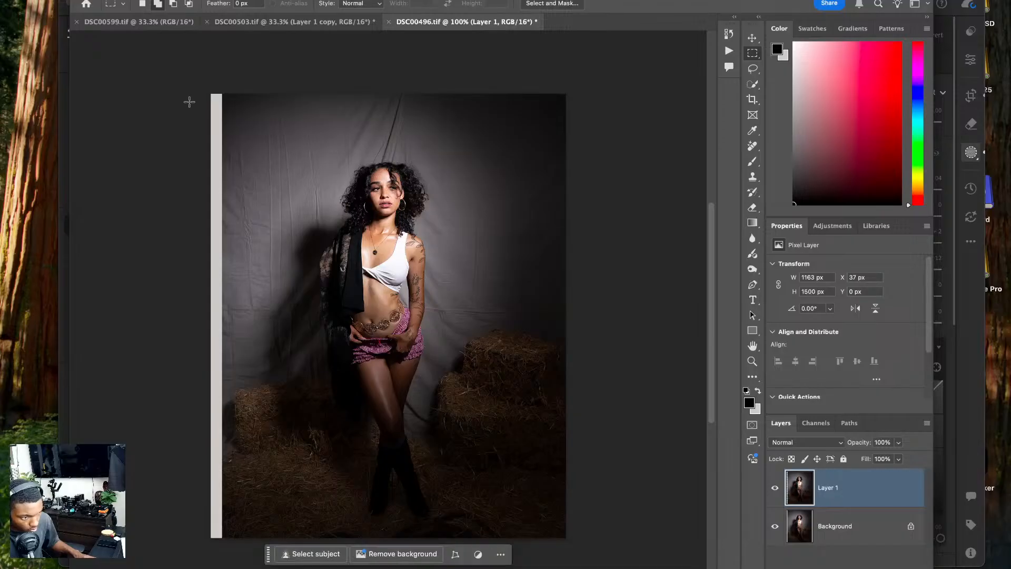
- Select the full-height backdrop strip left of the woman, stretch it outward over the blank edge, and deselect
{"action": "left_click_drag", "start_coordinate": [211, 94], "coordinate": [303, 538]}
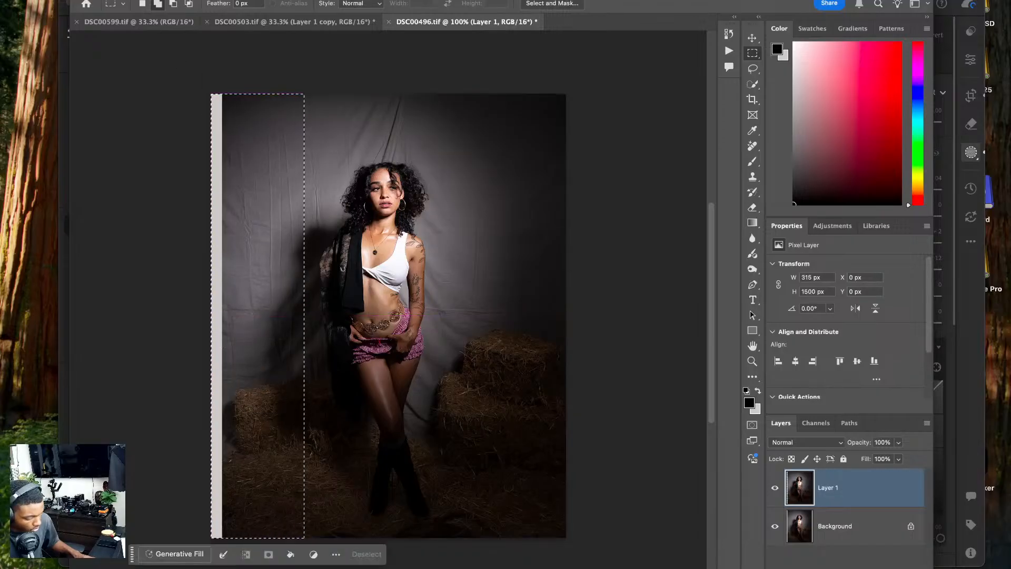
{"action": "key", "text": "super+t"}
{"action": "left_click_drag", "start_coordinate": [210, 315], "coordinate": [187, 316]}
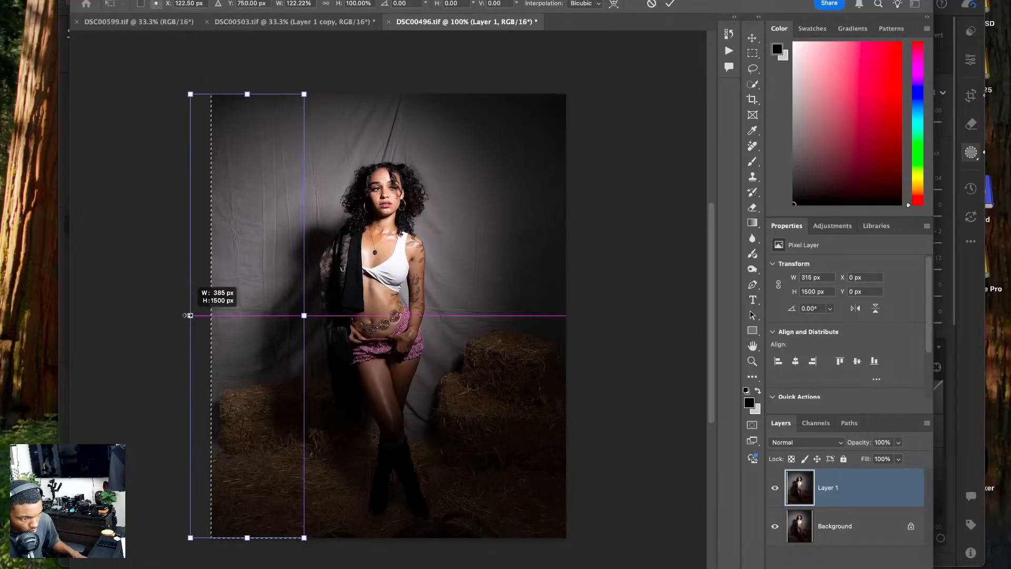
{"action": "key", "text": "Return"}
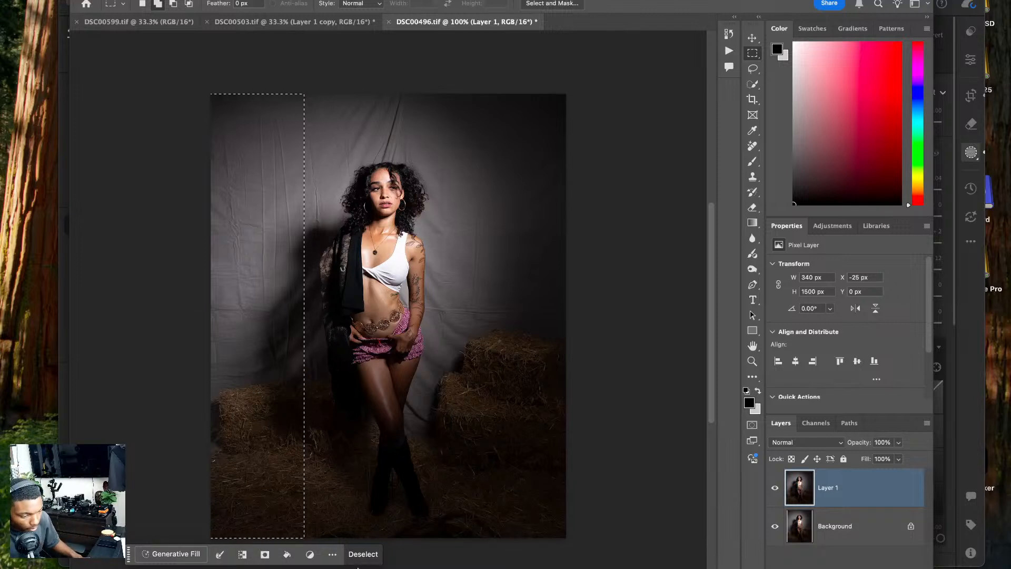
{"action": "left_click", "coordinate": [363, 553]}
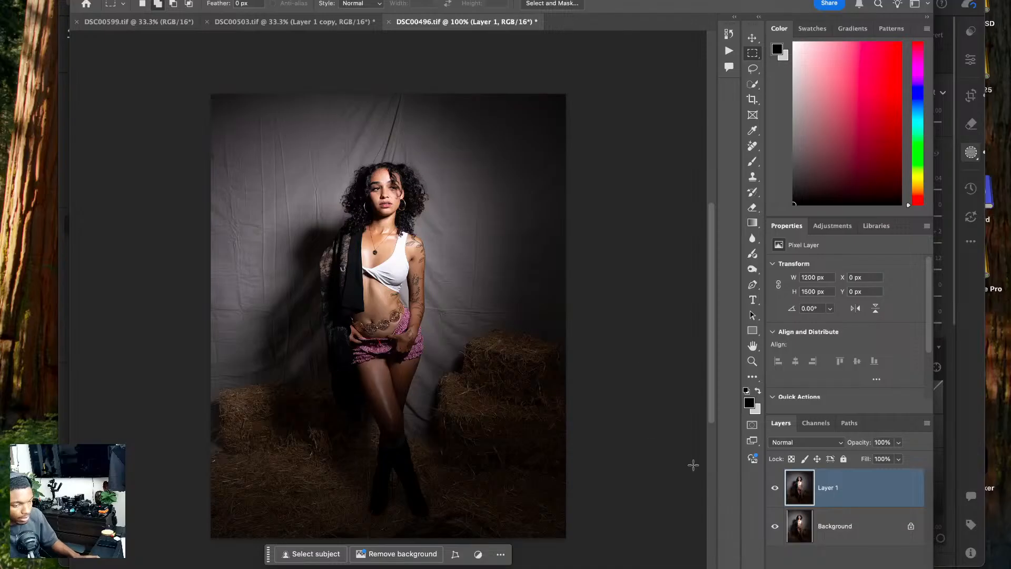
- Toggle Layer 1's visibility to compare the extended backdrop with the original
{"action": "left_click", "coordinate": [775, 488]}
{"action": "left_click", "coordinate": [775, 488]}
{"action": "left_click", "coordinate": [774, 488]}
{"action": "left_click", "coordinate": [775, 488]}
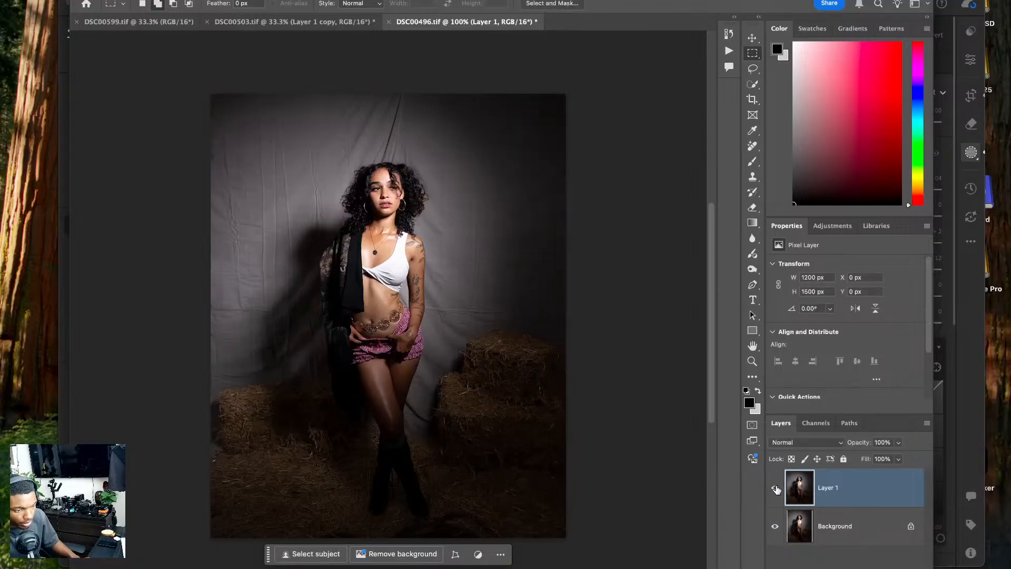
{"action": "left_click", "coordinate": [775, 488]}
{"action": "left_click", "coordinate": [775, 488]}
{"action": "left_click_drag", "start_coordinate": [597, 76], "coordinate": [493, 321]}
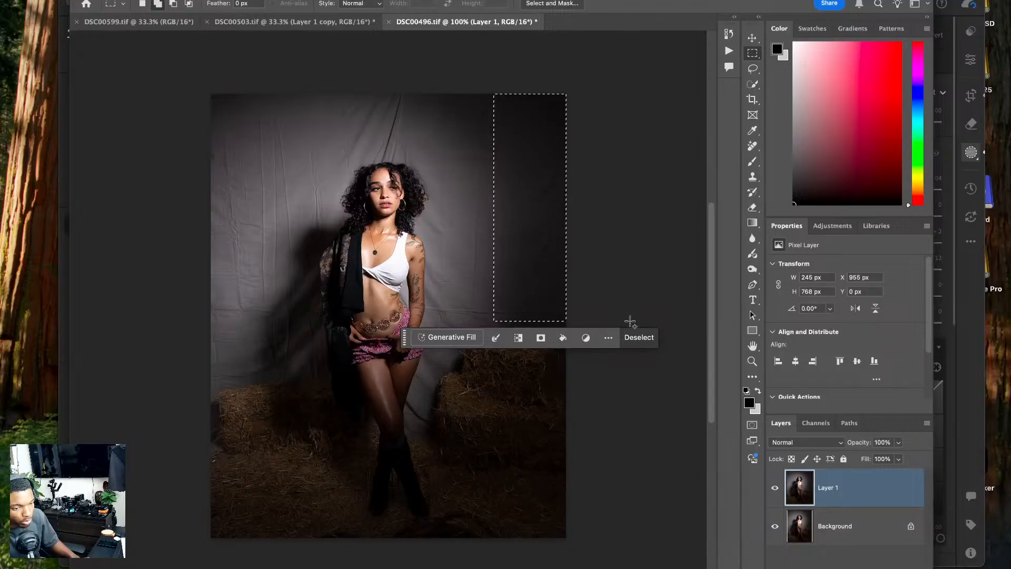
{"action": "left_click", "coordinate": [637, 337]}
{"action": "left_click_drag", "start_coordinate": [584, 76], "coordinate": [472, 538]}
{"action": "key", "text": "ctrl+t"}
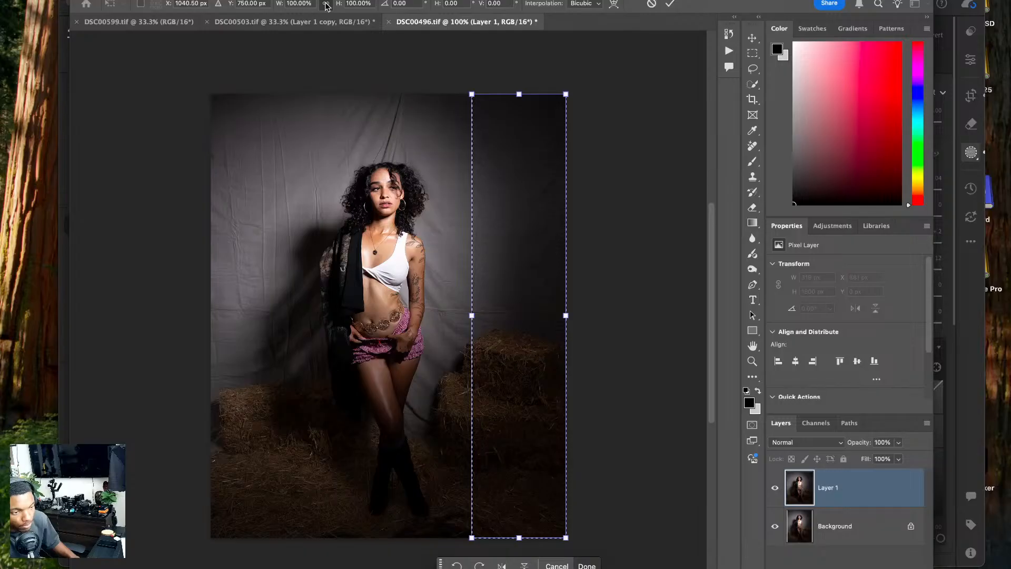
{"action": "mouse_move", "coordinate": [565, 316]}
{"action": "left_mouse_down"}
{"action": "mouse_move", "coordinate": [592, 316]}
{"action": "mouse_move", "coordinate": [577, 315]}
{"action": "left_mouse_up"}
{"action": "key", "text": "super+z"}
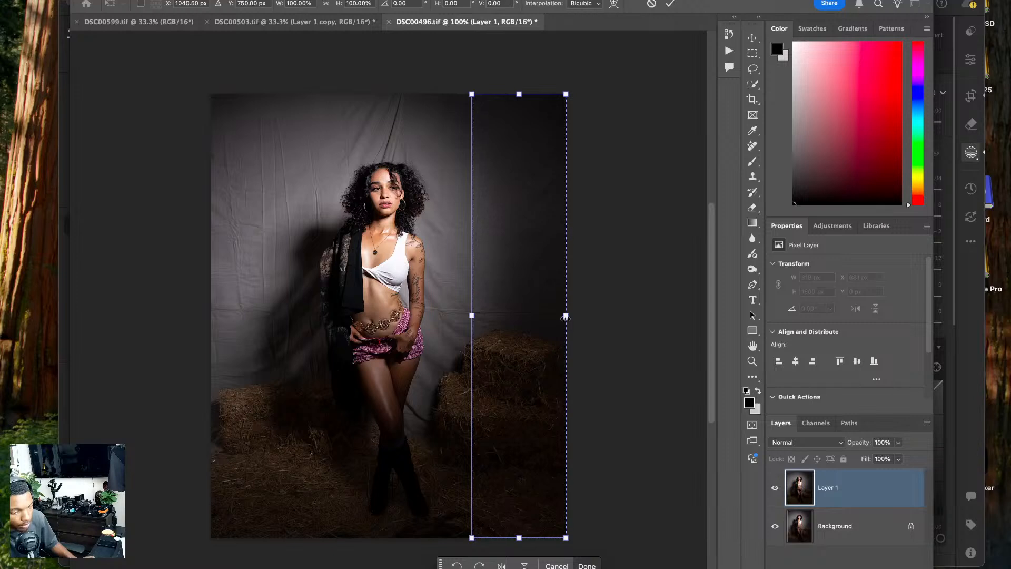
{"action": "left_click_drag", "start_coordinate": [564, 317], "coordinate": [610, 316]}
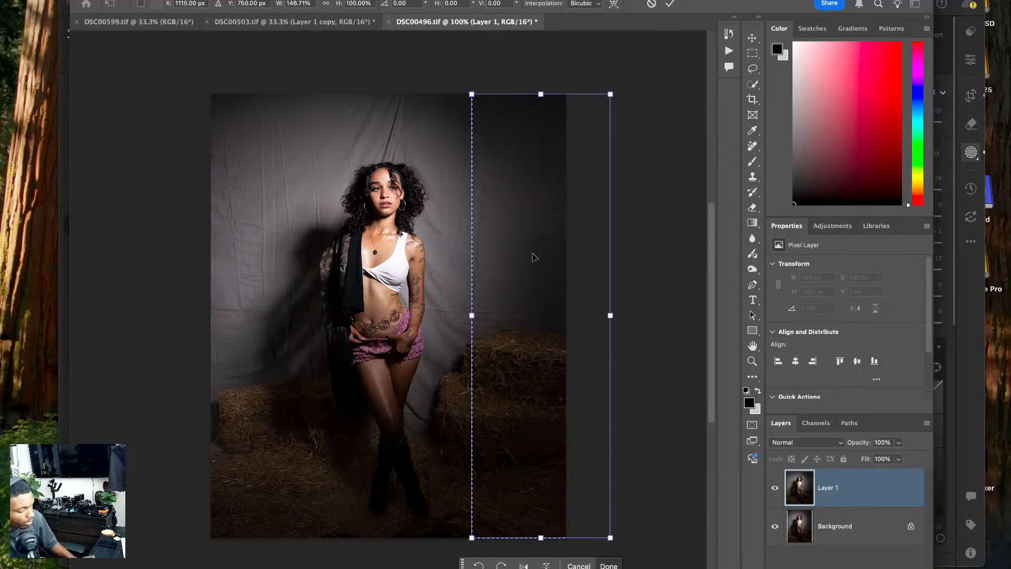
{"action": "key", "text": "Escape"}
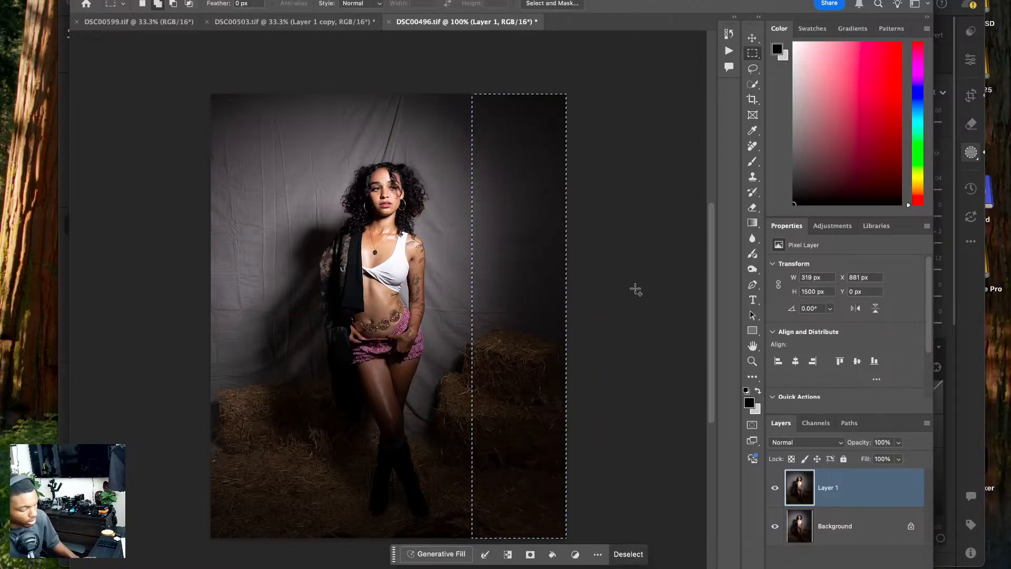
{"action": "key", "text": "super+d"}
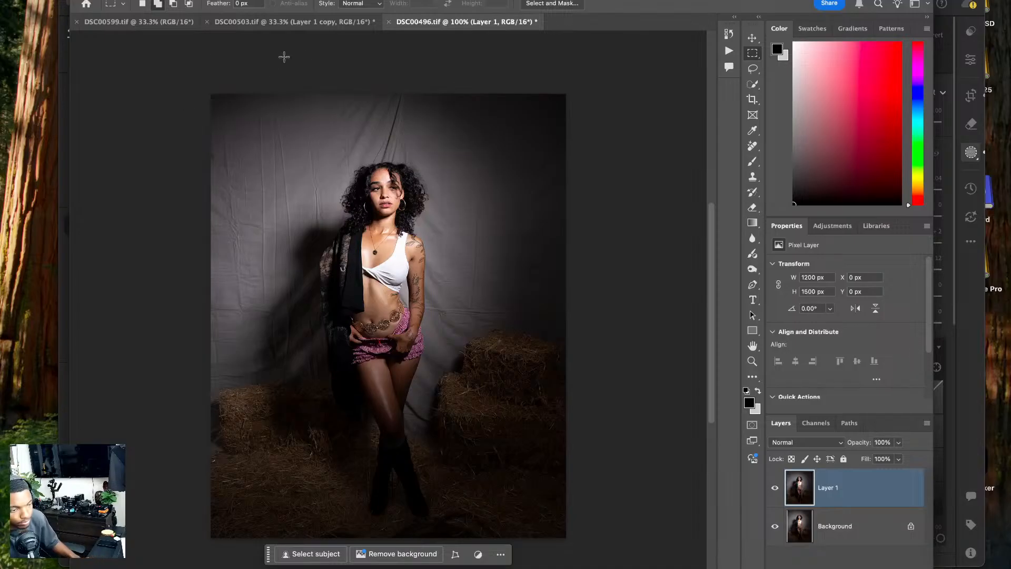
- Select the full-width backdrop strip above the woman's head, stretch it slightly upward, and deselect
{"action": "left_click_drag", "start_coordinate": [285, 57], "coordinate": [622, 158]}
{"action": "key", "text": "super+t"}
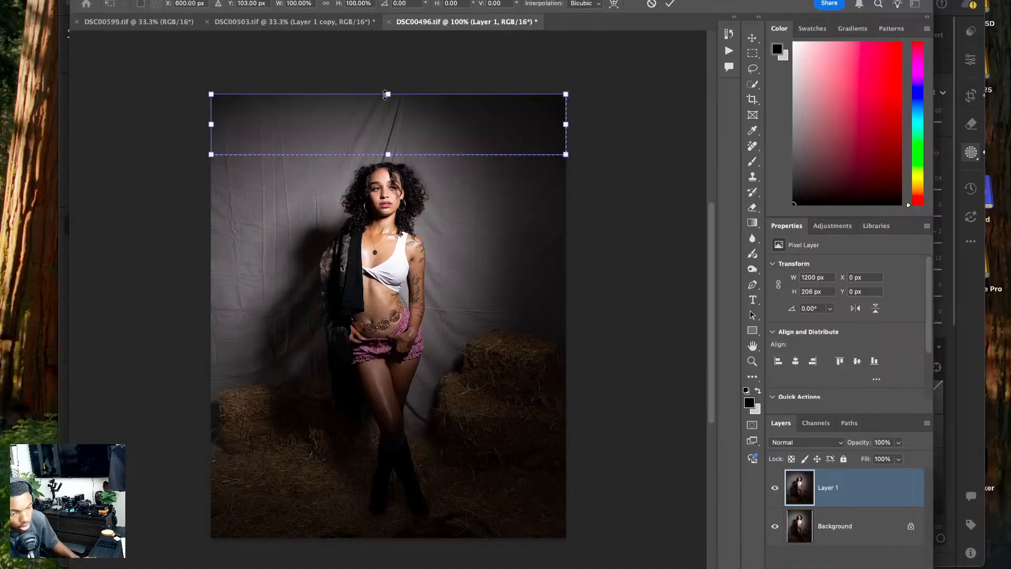
{"action": "left_click_drag", "start_coordinate": [385, 95], "coordinate": [390, 74]}
{"action": "key", "text": "Return"}
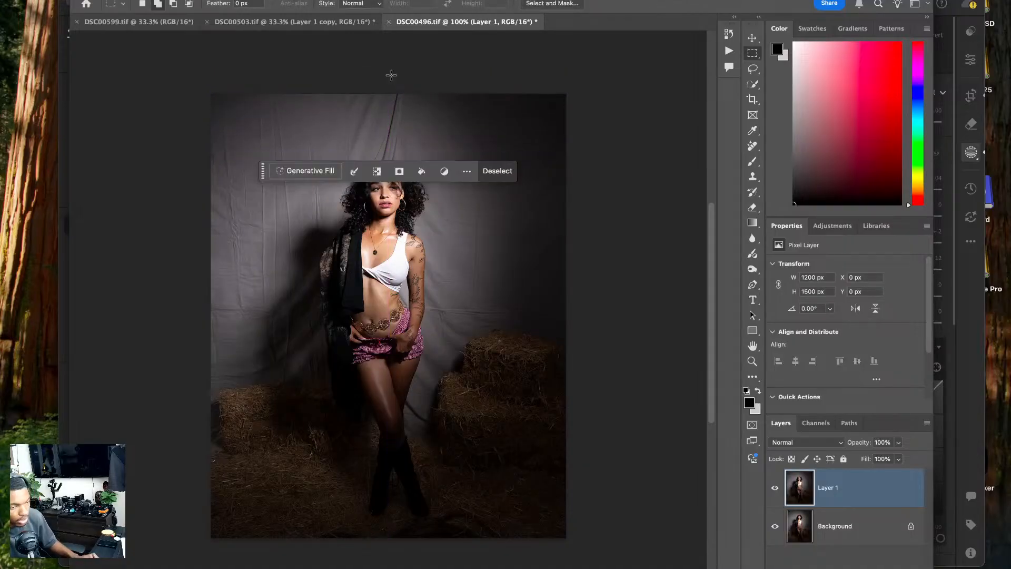
{"action": "key", "text": "super+d"}
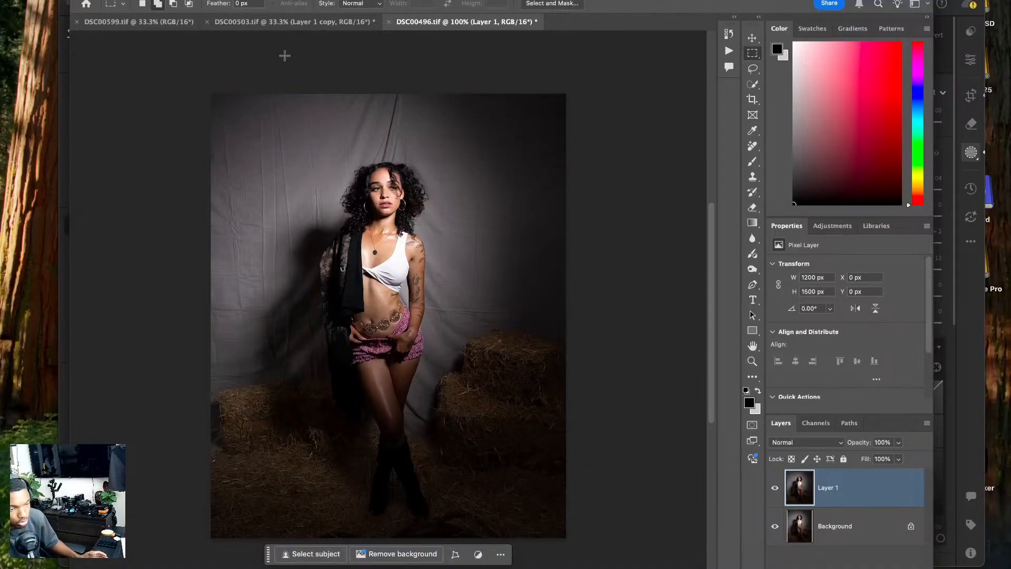
- Crop DSC00503.tif to 4 x 5 in at 300 ppi, keeping nearly the full height and extending the canvas on both sides
{"action": "left_click", "coordinate": [291, 21]}
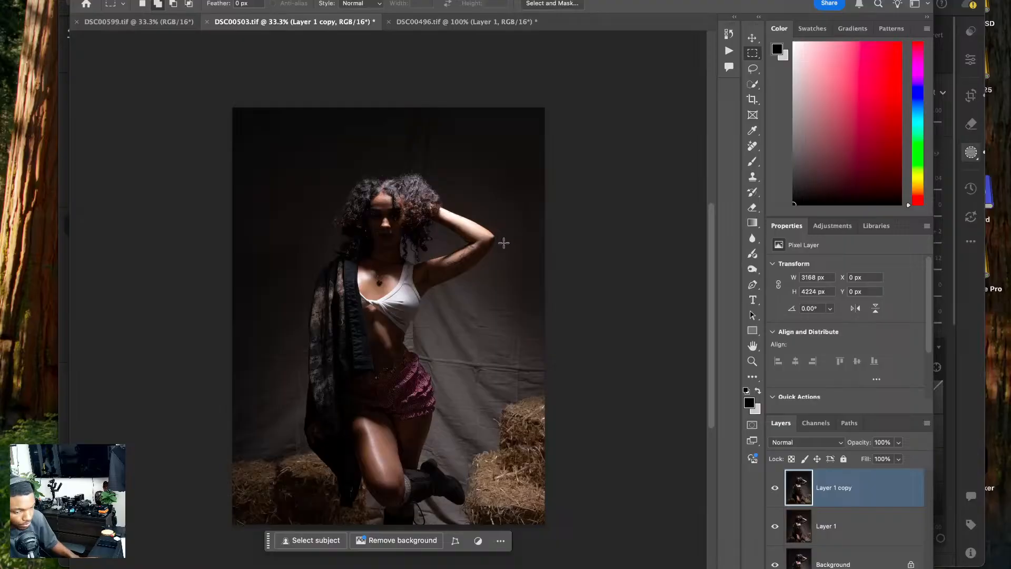
{"action": "key", "text": "c"}
{"action": "left_click", "coordinate": [497, 319]}
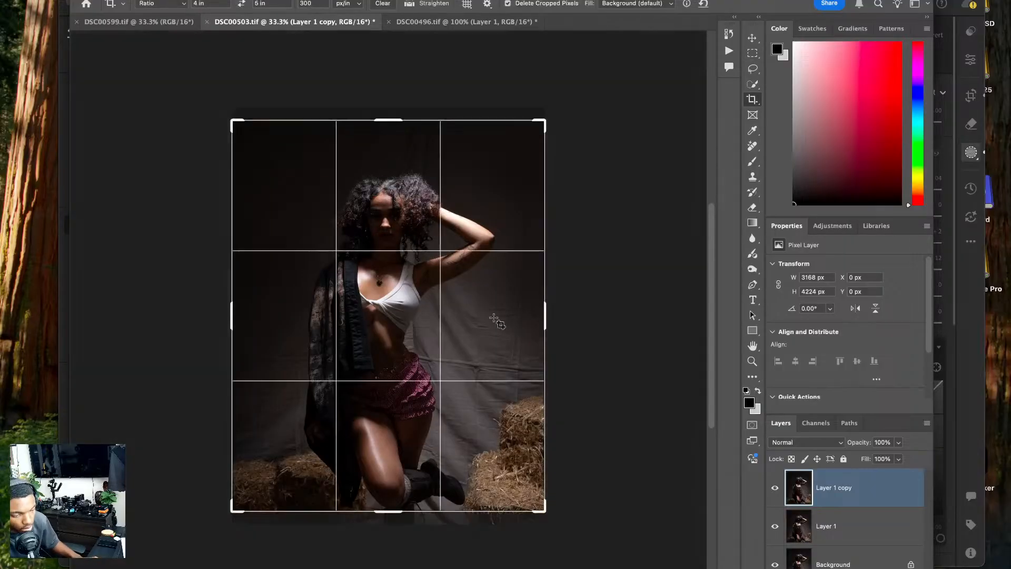
{"action": "left_click_drag", "start_coordinate": [461, 391], "coordinate": [461, 382]}
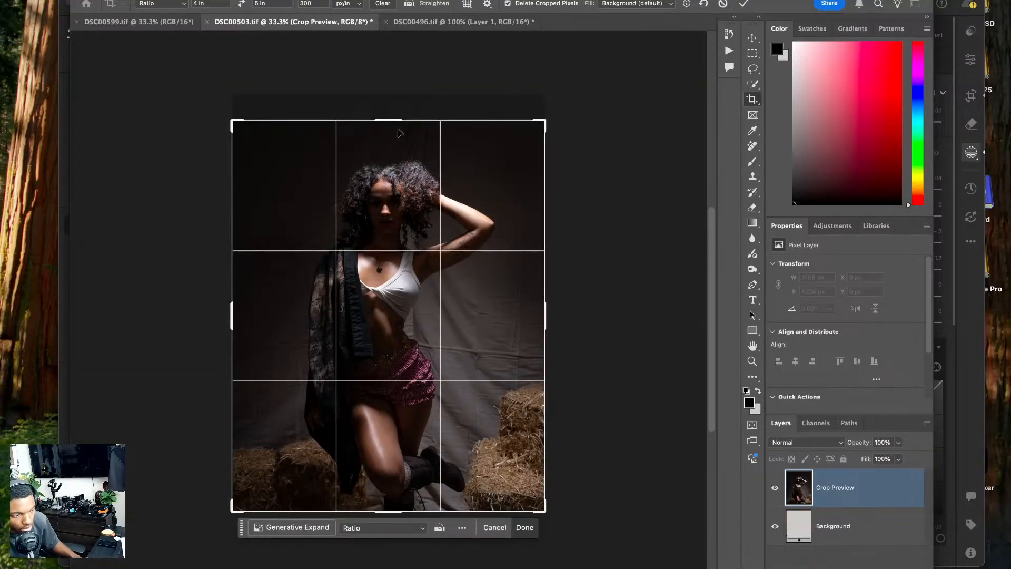
{"action": "left_click_drag", "start_coordinate": [388, 120], "coordinate": [388, 109]}
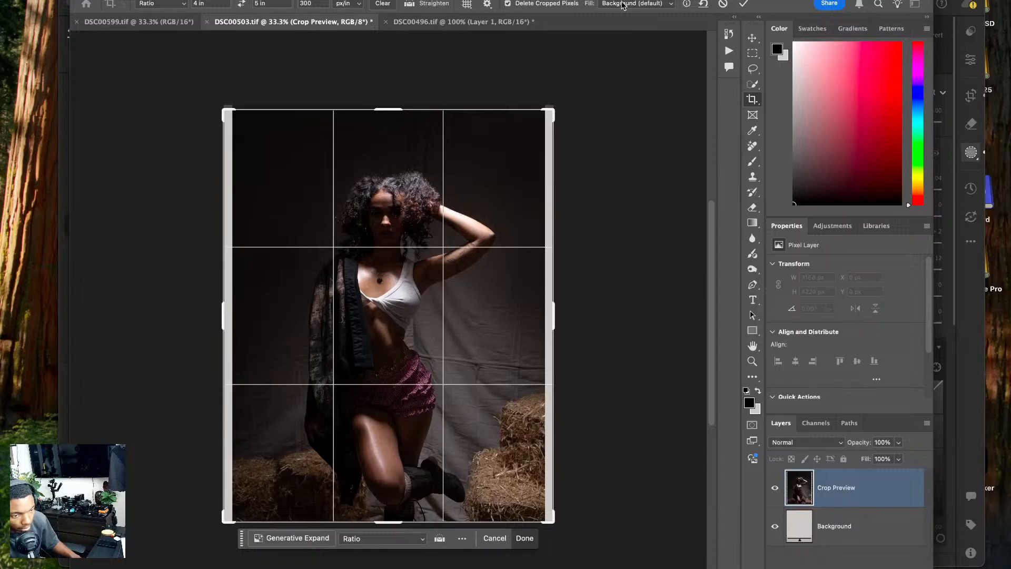
{"action": "key", "text": "Return"}
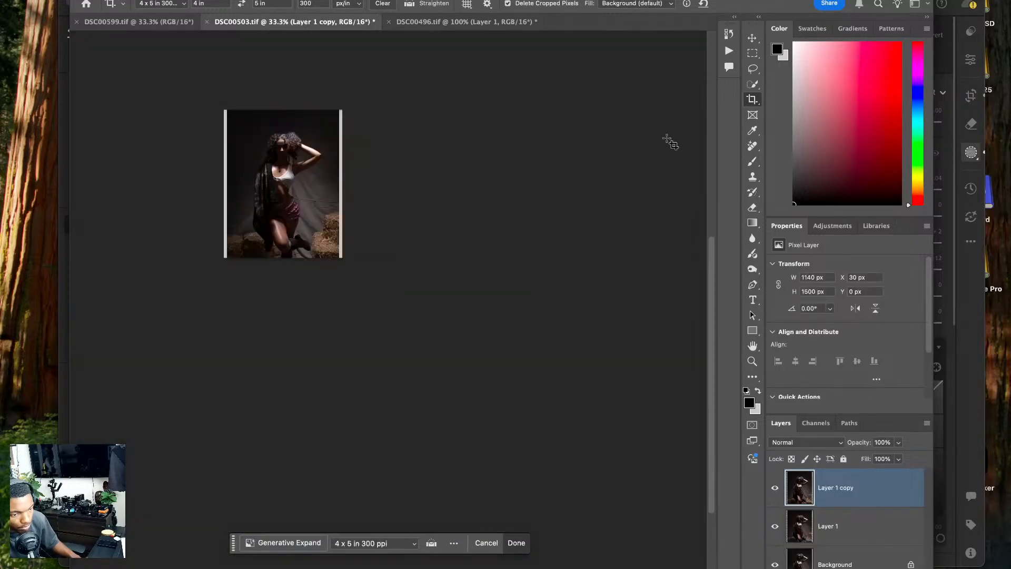
- In DSC00503.tif, stretch the full-height strip beyond the raised elbow outward to fill the blank right edge of the photo
{"action": "left_click", "coordinate": [753, 53]}
{"action": "key", "text": "super+1"}
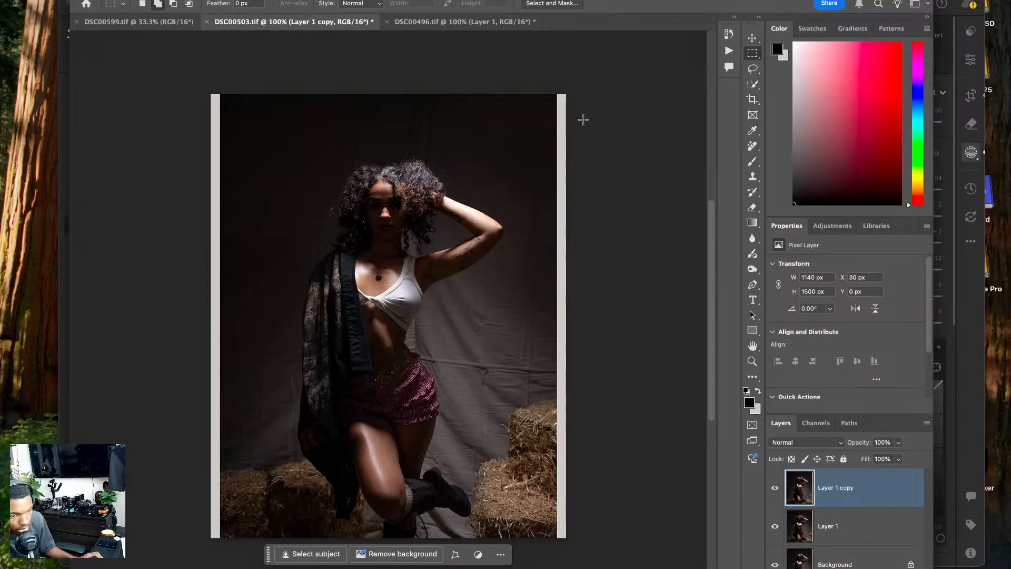
{"action": "left_click_drag", "start_coordinate": [582, 118], "coordinate": [525, 532]}
{"action": "left_click_drag", "start_coordinate": [605, 560], "coordinate": [510, 33]}
{"action": "key", "text": "ctrl+t"}
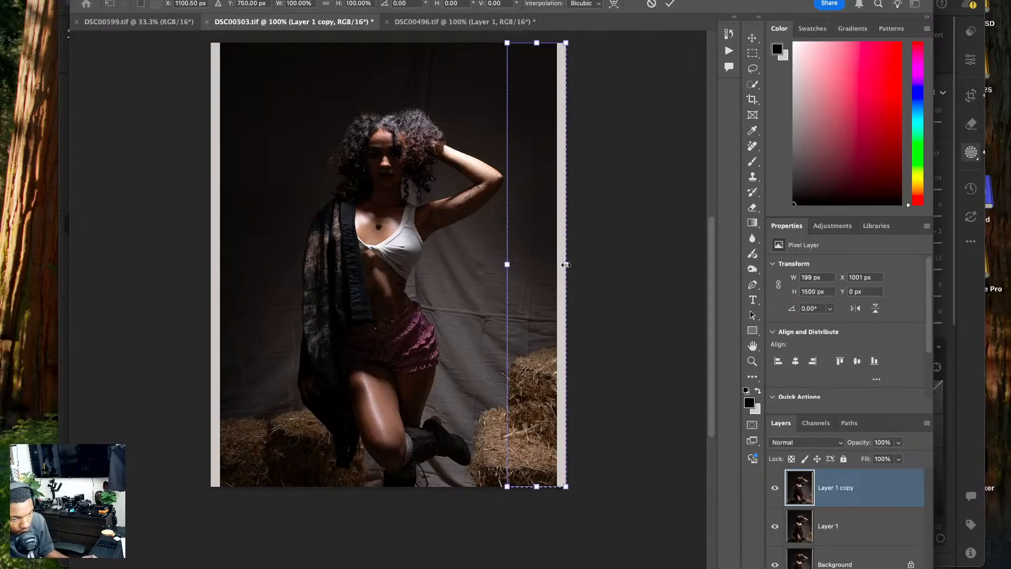
{"action": "left_click_drag", "start_coordinate": [566, 264], "coordinate": [579, 266]}
{"action": "key", "text": "Return"}
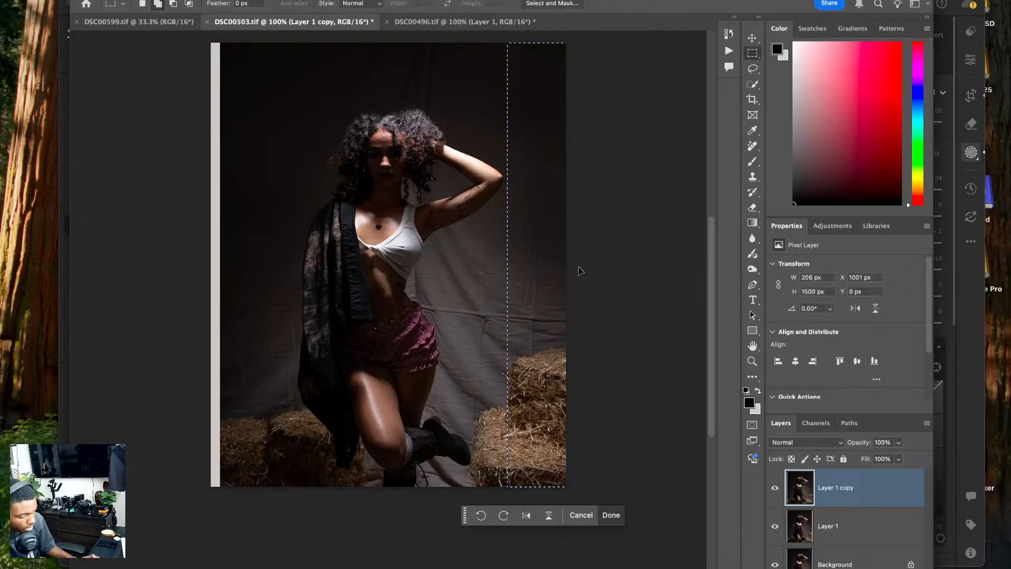
{"action": "key", "text": "ctrl+d"}
- Stretch the full-height strip beside the draped jacket outward to fill the photo's blank left edge, and deselect
{"action": "scroll", "coordinate": [271, 488], "scroll_direction": "up", "scroll_amount": 1}
{"action": "left_click_drag", "start_coordinate": [212, 490], "coordinate": [293, 48]}
{"action": "key", "text": "ctrl+t"}
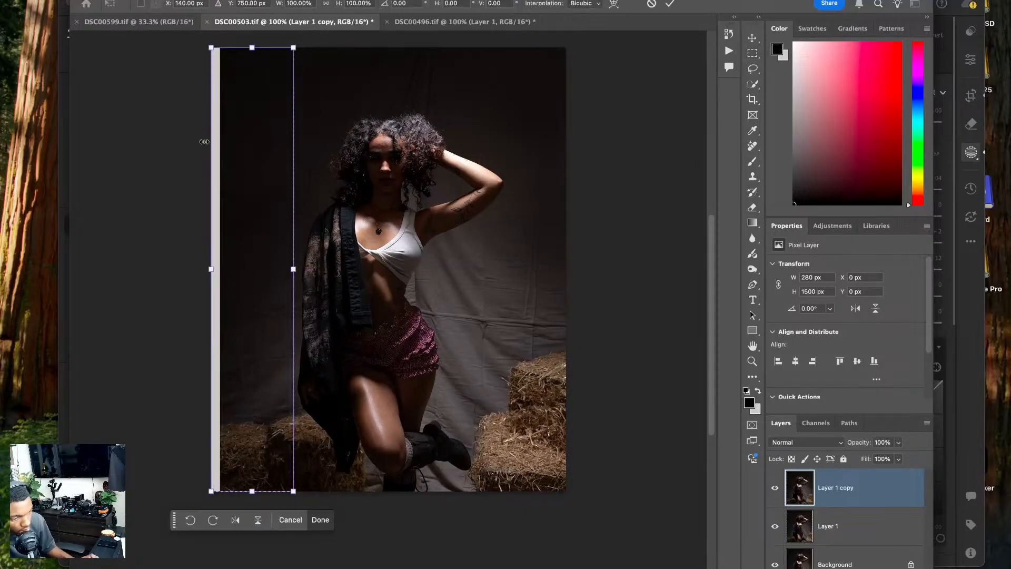
{"action": "left_click_drag", "start_coordinate": [212, 278], "coordinate": [196, 266]}
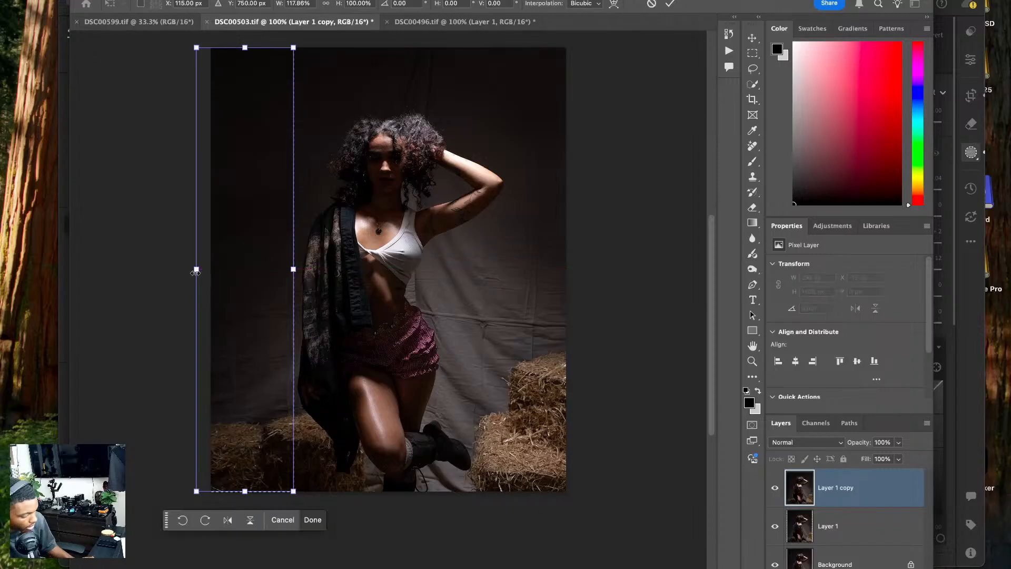
{"action": "key", "text": "Return"}
{"action": "key", "text": "ctrl+d"}
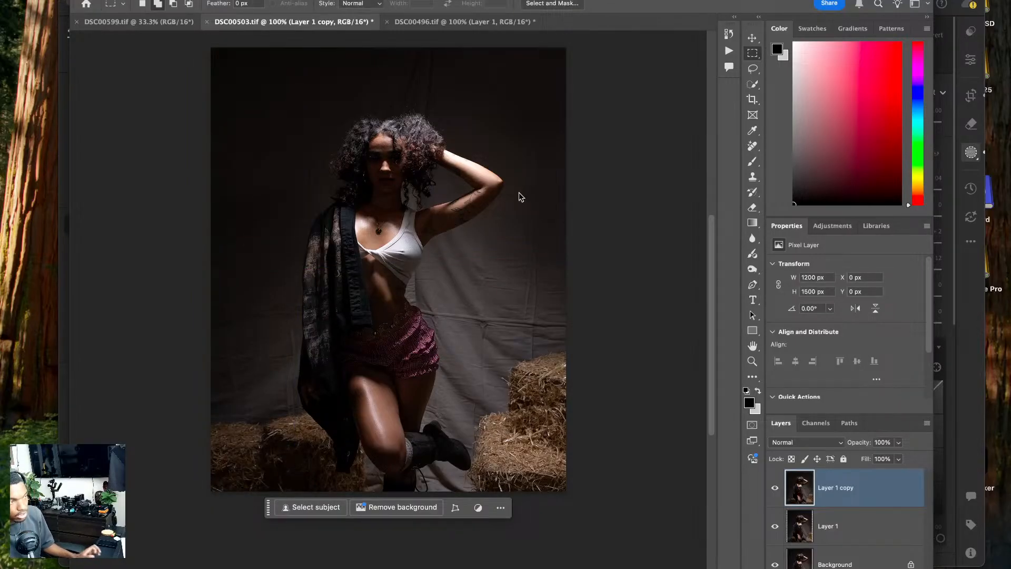
- Open Liquify on DSC00503.tif and refine the outer contour of the raised elbow with a size 60 brush
{"action": "key", "text": "ctrl+shift+x"}
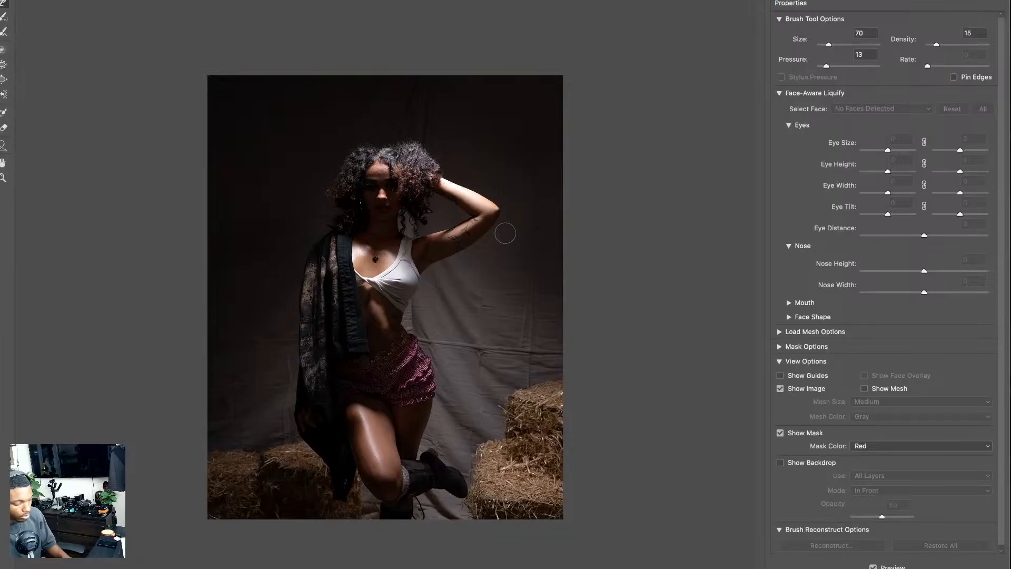
{"action": "key", "text": "ctrl+plus"}
{"action": "key", "text": "ctrl+plus"}
{"action": "key", "text": "ctrl+plus"}
{"action": "mouse_move", "coordinate": [605, 198]}
{"action": "left_mouse_down"}
{"action": "mouse_move", "coordinate": [472, 309]}
{"action": "mouse_move", "coordinate": [454, 374]}
{"action": "left_mouse_up"}
{"action": "key", "text": "["}
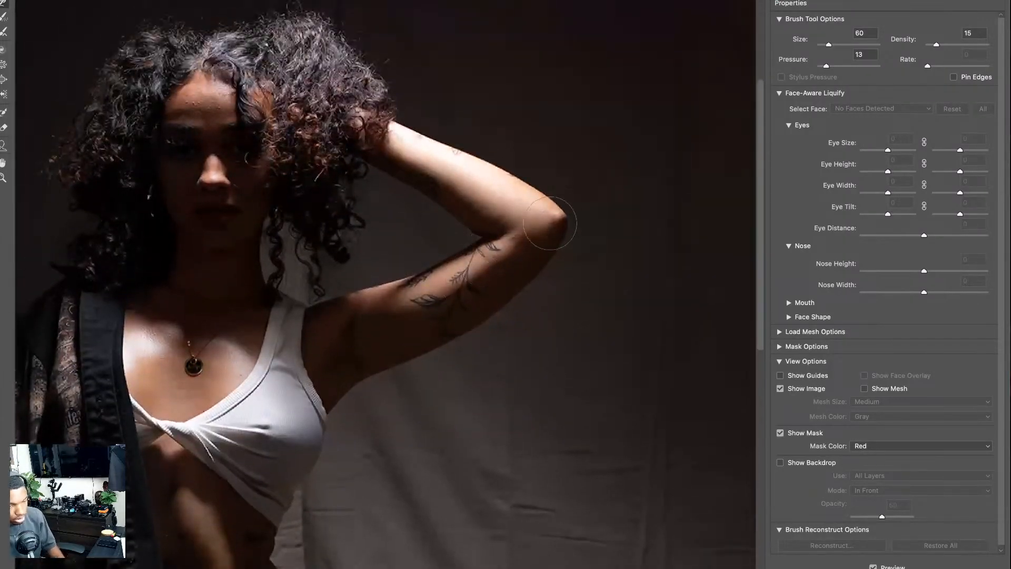
{"action": "left_click_drag", "start_coordinate": [592, 210], "coordinate": [564, 210]}
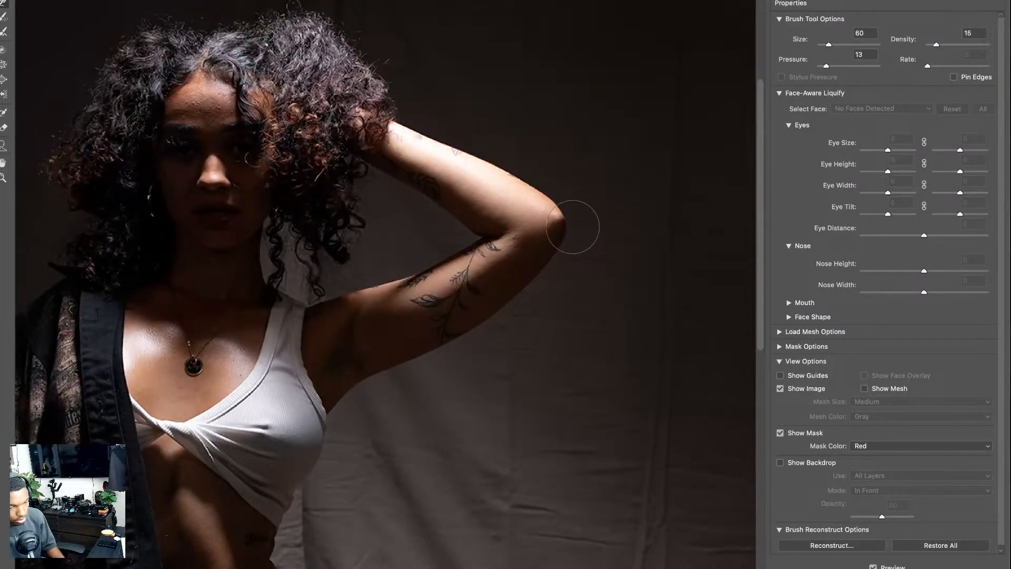
- Shape the woman's waistline between the white top and the belt, using Liquify brush sizes from 30 to 50
{"action": "scroll", "coordinate": [553, 248], "scroll_direction": "down", "scroll_amount": 10}
{"action": "key", "text": "["}
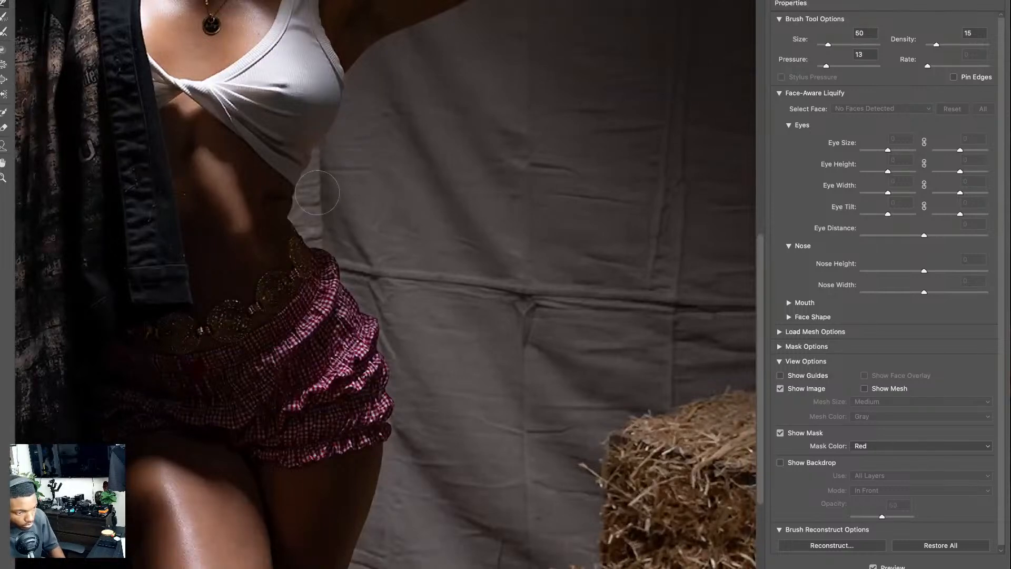
{"action": "key", "text": "bracketleft"}
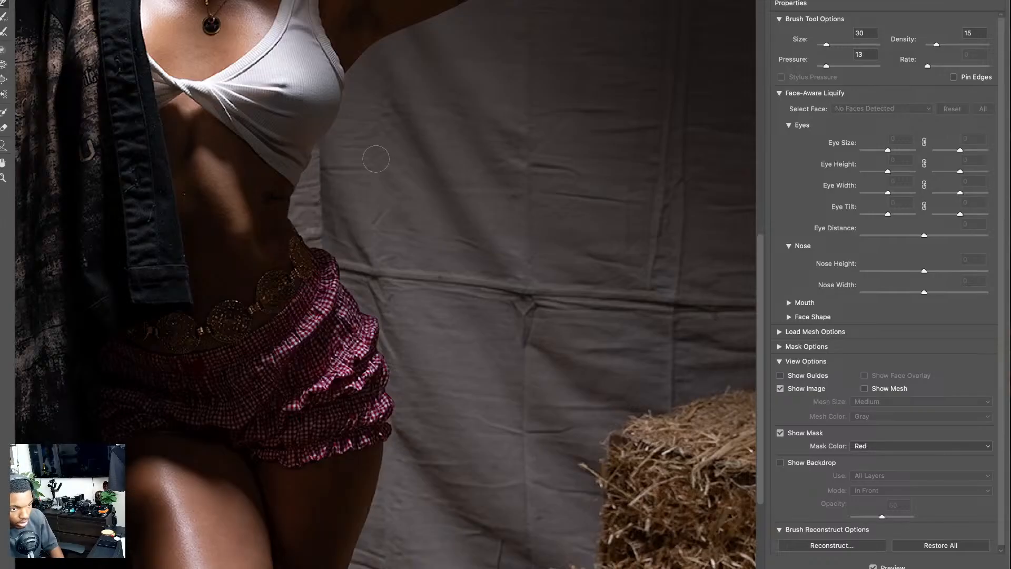
{"action": "key", "text": "Return"}
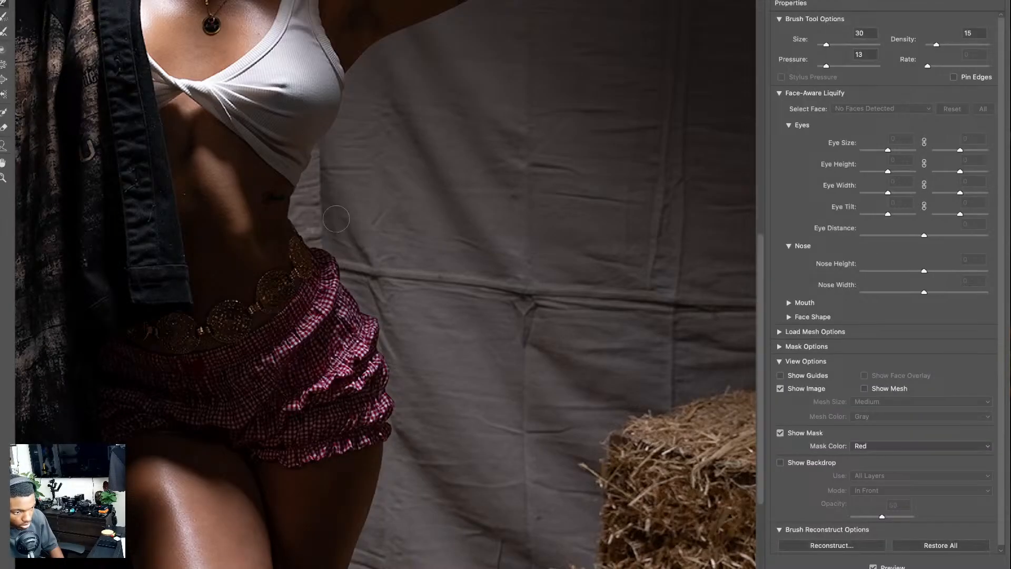
{"action": "key", "text": "bracketright"}
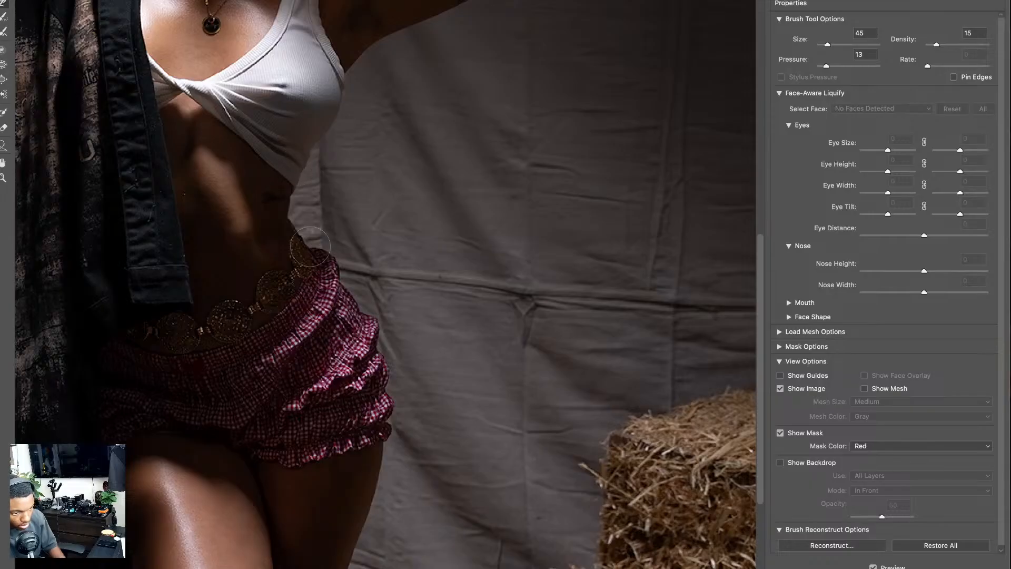
- Enlarge the Liquify brush to 90 and refine the outer hip of the pink shorts and the side of the white top
{"action": "mouse_move", "coordinate": [315, 340]}
{"action": "left_mouse_down"}
{"action": "mouse_move", "coordinate": [326, 209]}
{"action": "mouse_move", "coordinate": [363, 247]}
{"action": "mouse_move", "coordinate": [369, 312]}
{"action": "left_mouse_up"}
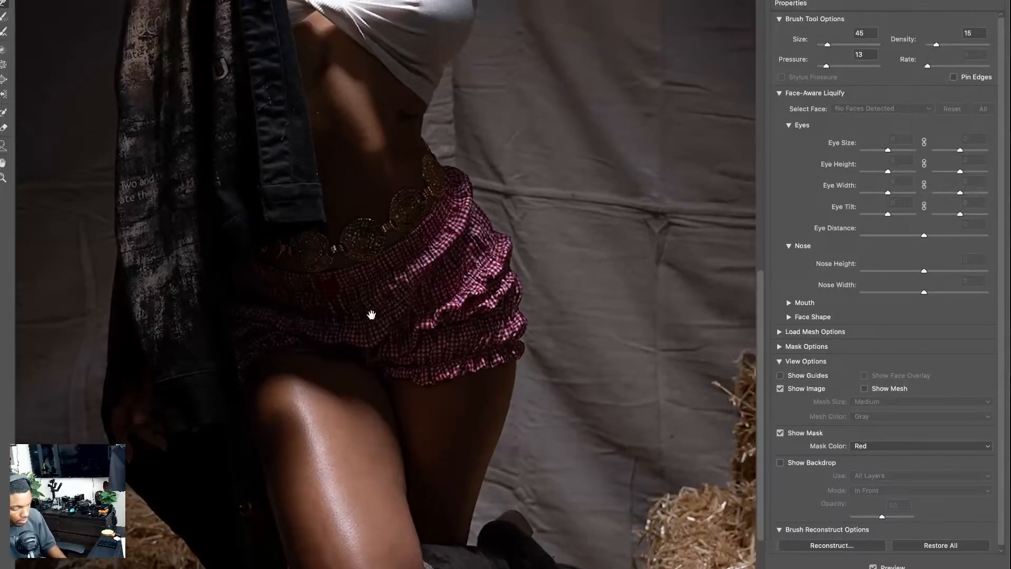
{"action": "key", "text": "bracketright"}
{"action": "key", "text": "bracketright"}
{"action": "key", "text": "bracketright"}
{"action": "key", "text": "bracketright"}
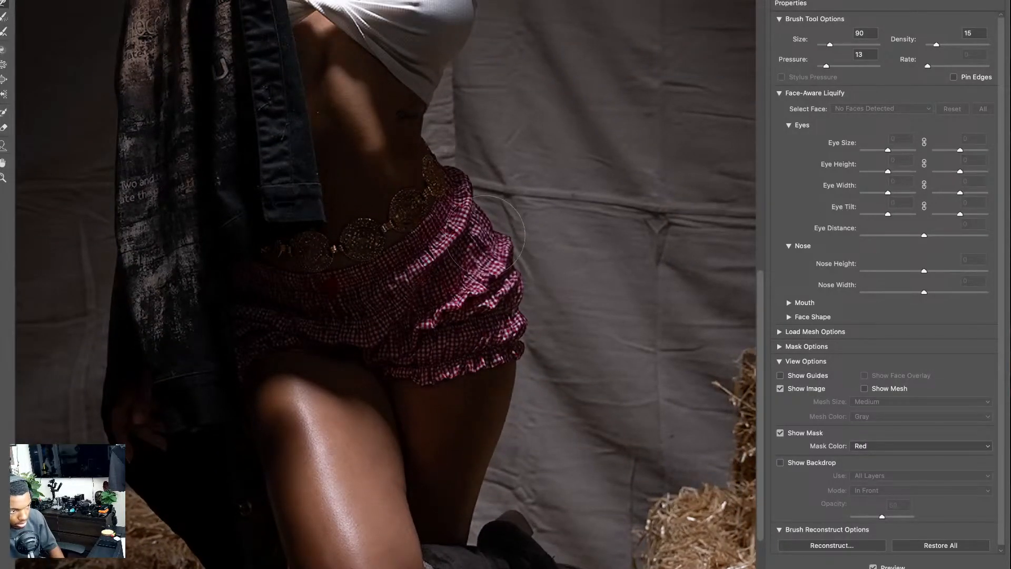
{"action": "scroll", "coordinate": [495, 208], "scroll_direction": "up", "scroll_amount": 6}
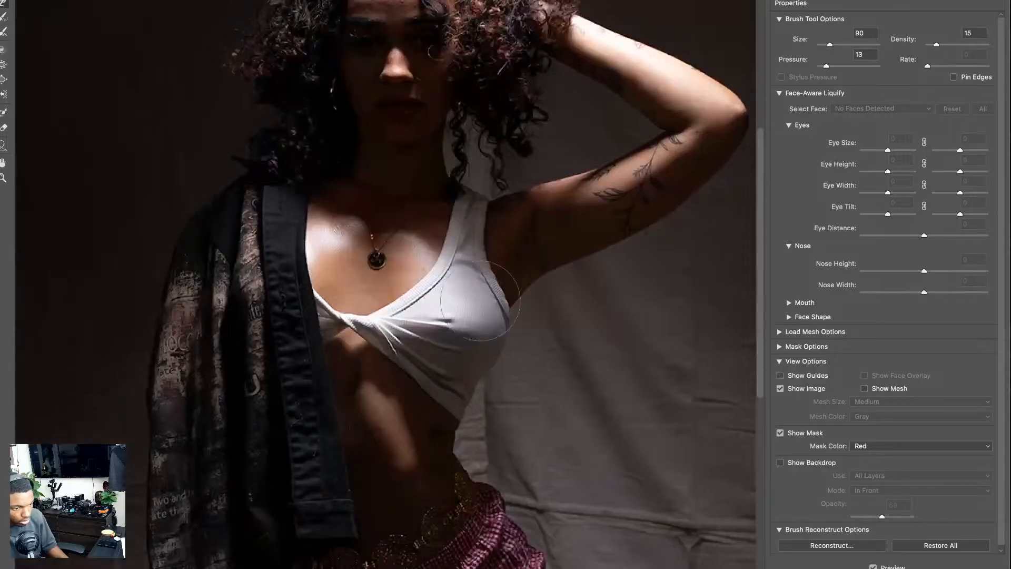
{"action": "mouse_move", "coordinate": [491, 295]}
{"action": "left_mouse_down"}
{"action": "mouse_move", "coordinate": [476, 397]}
{"action": "mouse_move", "coordinate": [463, 400]}
{"action": "left_mouse_up"}
- Set the Liquify brush size to 150 and reshape the crown of the woman's curly hair
{"action": "scroll", "coordinate": [463, 400], "scroll_direction": "up", "scroll_amount": 8}
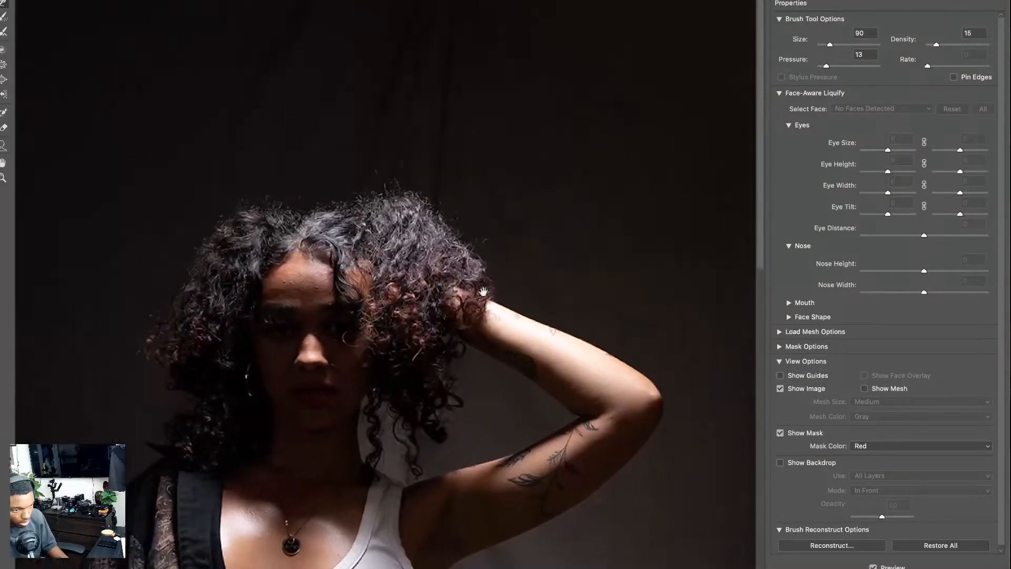
{"action": "key", "text": "bracketright"}
{"action": "key", "text": "bracketright"}
{"action": "key", "text": "bracketright"}
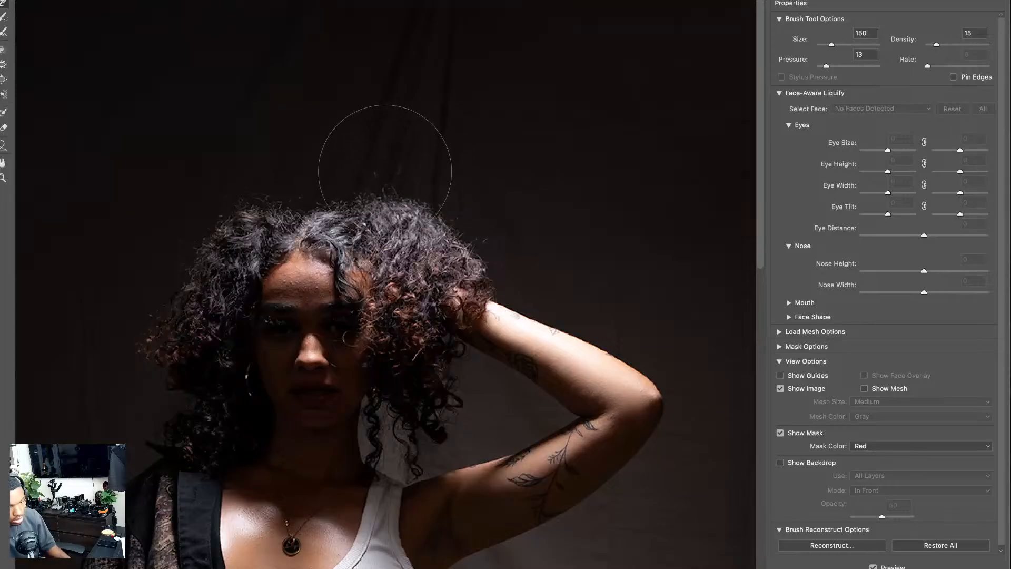
{"action": "left_click_drag", "start_coordinate": [370, 208], "coordinate": [435, 205]}
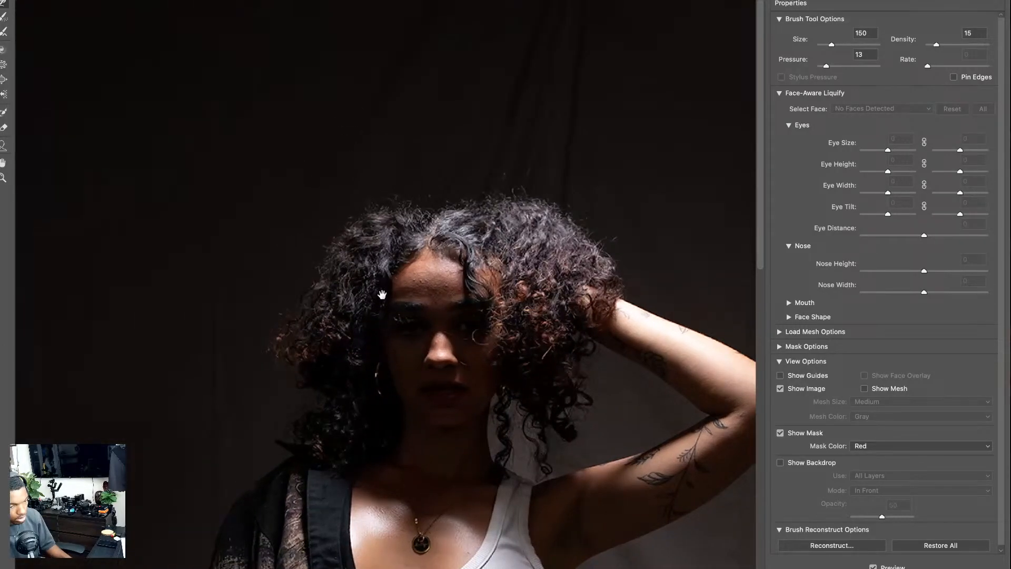
- Apply the Liquify retouching, then close DSC00503.tif and save its changes
{"action": "left_click_drag", "start_coordinate": [381, 296], "coordinate": [350, 5]}
{"action": "left_click_drag", "start_coordinate": [380, 123], "coordinate": [337, 18]}
{"action": "key", "text": "super+0"}
{"action": "key", "text": "Return"}
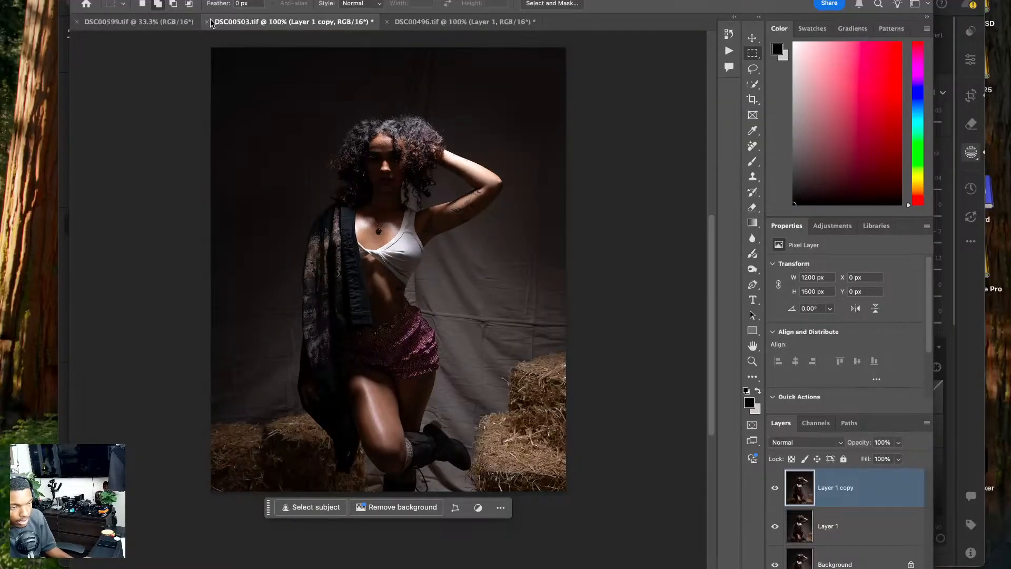
{"action": "left_click", "coordinate": [209, 21]}
{"action": "key", "text": "Return"}
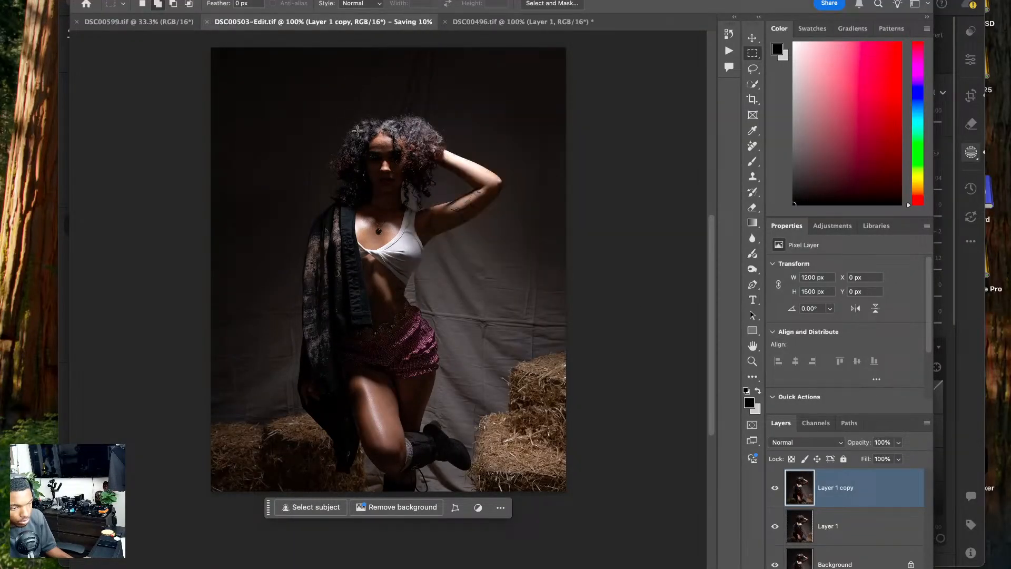
- Switch to DSC00599.tif and duplicate its photo layer twice
{"action": "left_click", "coordinate": [157, 26]}
{"action": "key", "text": "super+j"}
{"action": "key", "text": "super+j"}
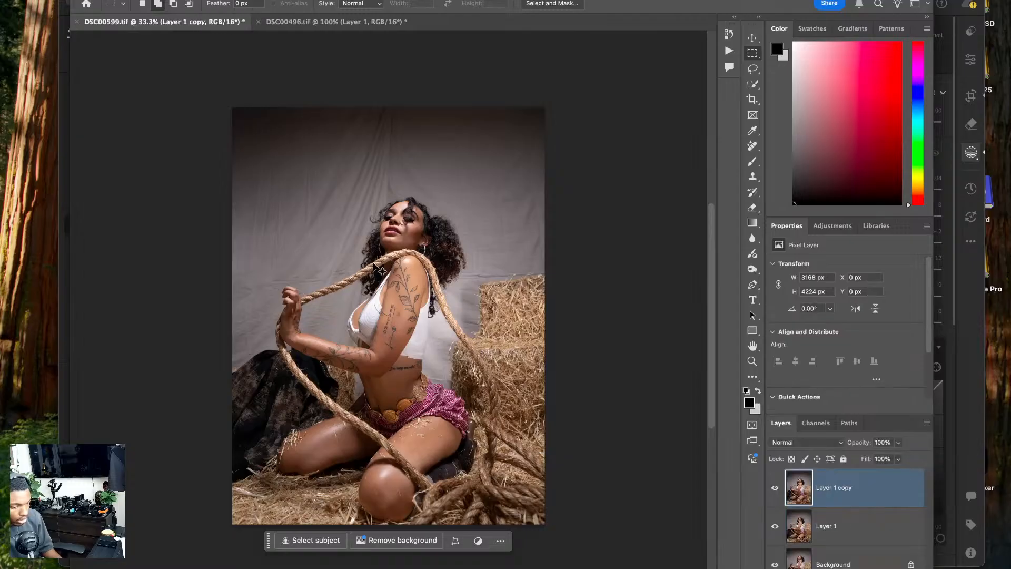
- Crop DSC00599.tif to 4 x 5 in at 300 ppi, keeping the full height and extending the canvas on both sides
{"action": "key", "text": "c"}
{"action": "left_click_drag", "start_coordinate": [372, 343], "coordinate": [370, 321]}
{"action": "left_click_drag", "start_coordinate": [386, 109], "coordinate": [387, 97]}
{"action": "key", "text": "Return"}
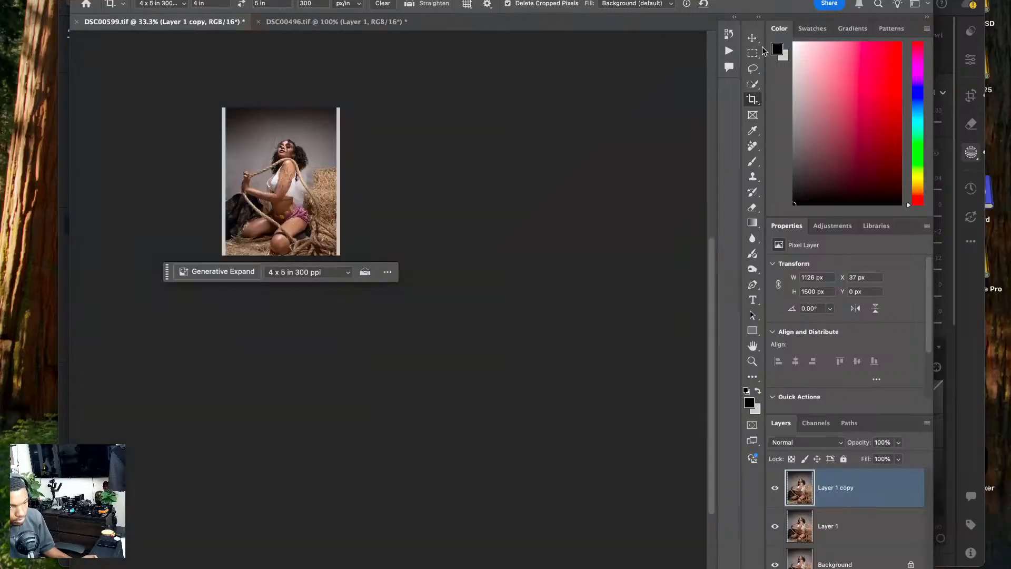
- Stretch the full-height strip containing the hay bales outward to about 119% width to fill the blank right edge, and deselect
{"action": "left_click", "coordinate": [751, 52]}
{"action": "key", "text": "super+0"}
{"action": "key", "text": "super+minus"}
{"action": "left_click_drag", "start_coordinate": [592, 95], "coordinate": [582, 544]}
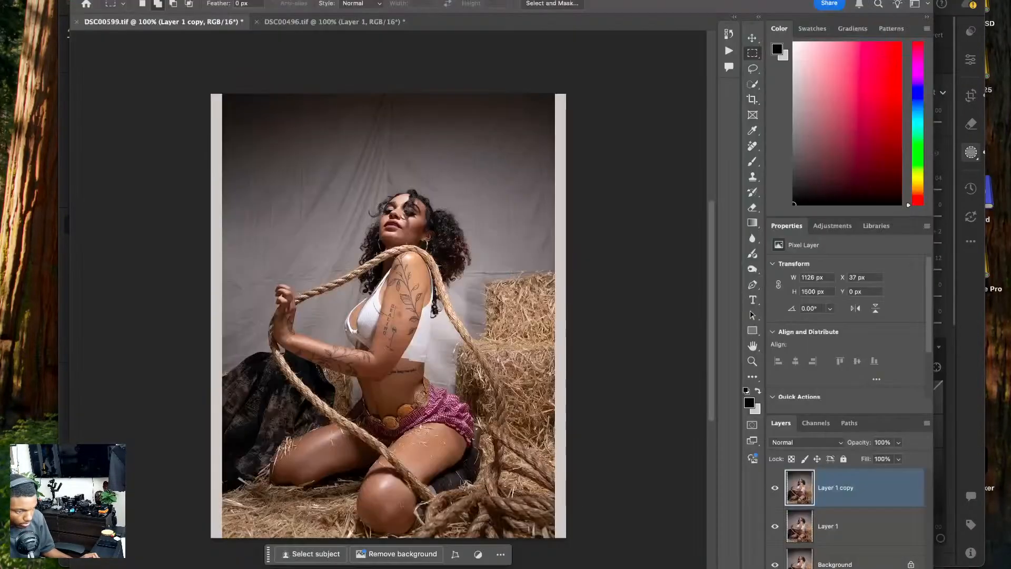
{"action": "left_click_drag", "start_coordinate": [579, 545], "coordinate": [486, 61]}
{"action": "key", "text": "super+t"}
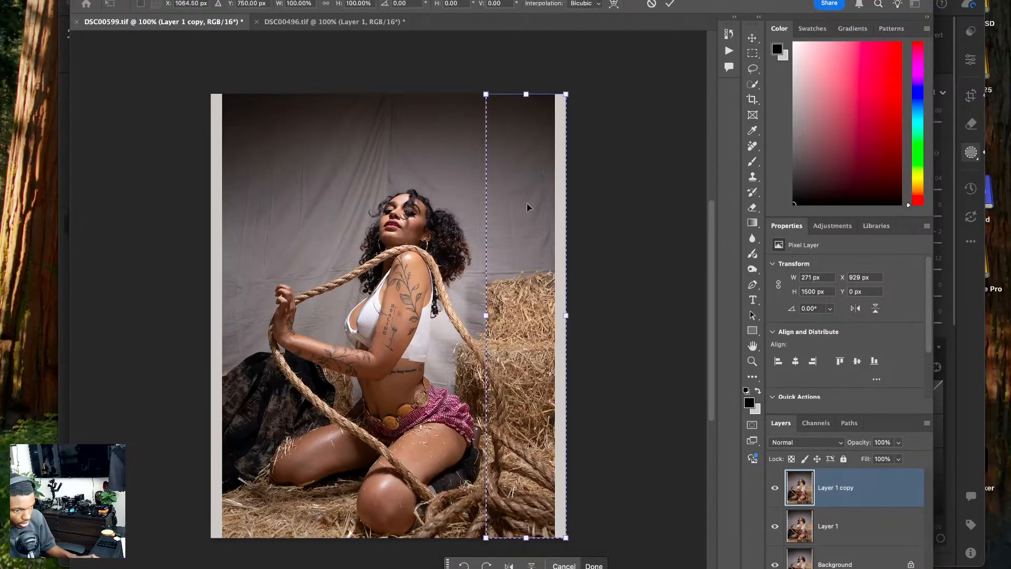
{"action": "left_click_drag", "start_coordinate": [569, 319], "coordinate": [584, 320]}
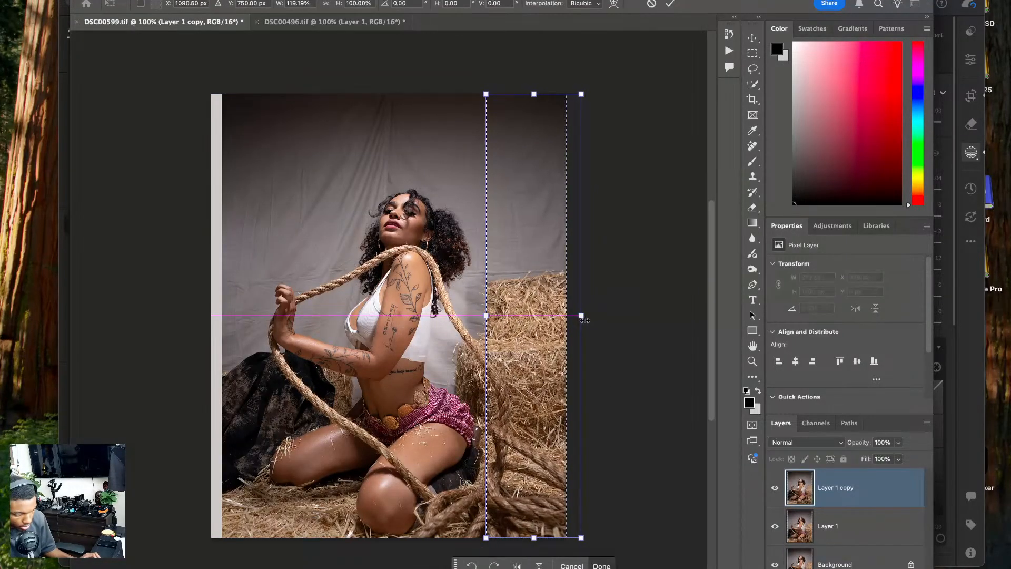
{"action": "key", "text": "Return"}
{"action": "key", "text": "super+d"}
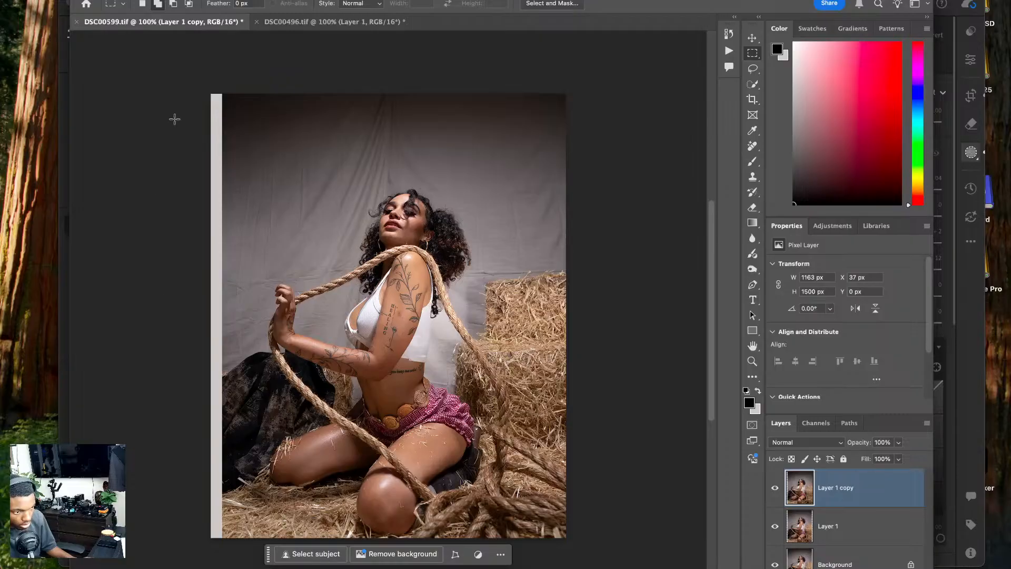
- Select the full-height strip beside the raised hand, stretch it outward to fill the photo's blank left edge, and deselect
{"action": "left_click_drag", "start_coordinate": [199, 53], "coordinate": [267, 566]}
{"action": "key", "text": "super+t"}
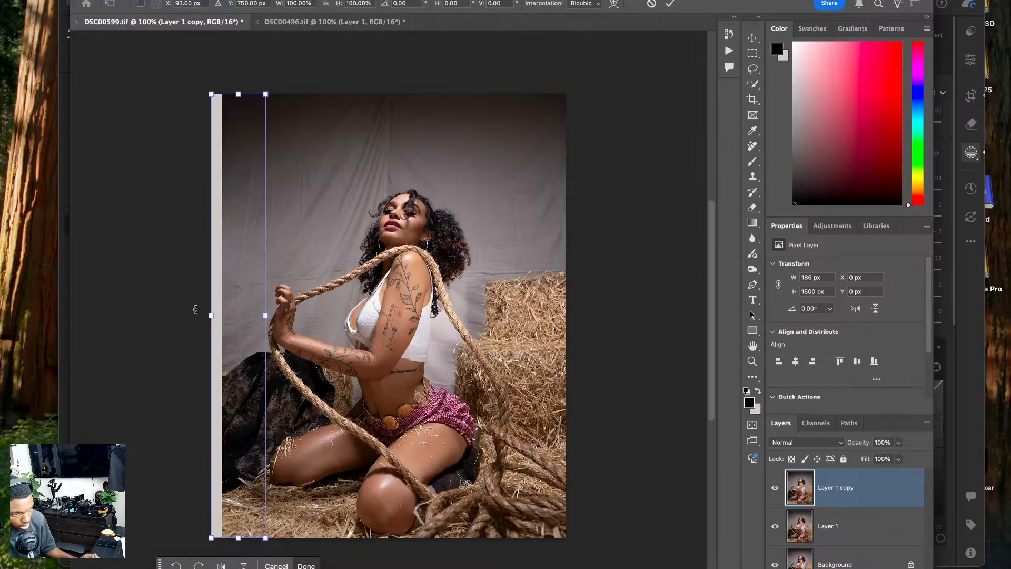
{"action": "left_click_drag", "start_coordinate": [211, 316], "coordinate": [192, 318]}
{"action": "key", "text": "Return"}
{"action": "key", "text": "super+d"}
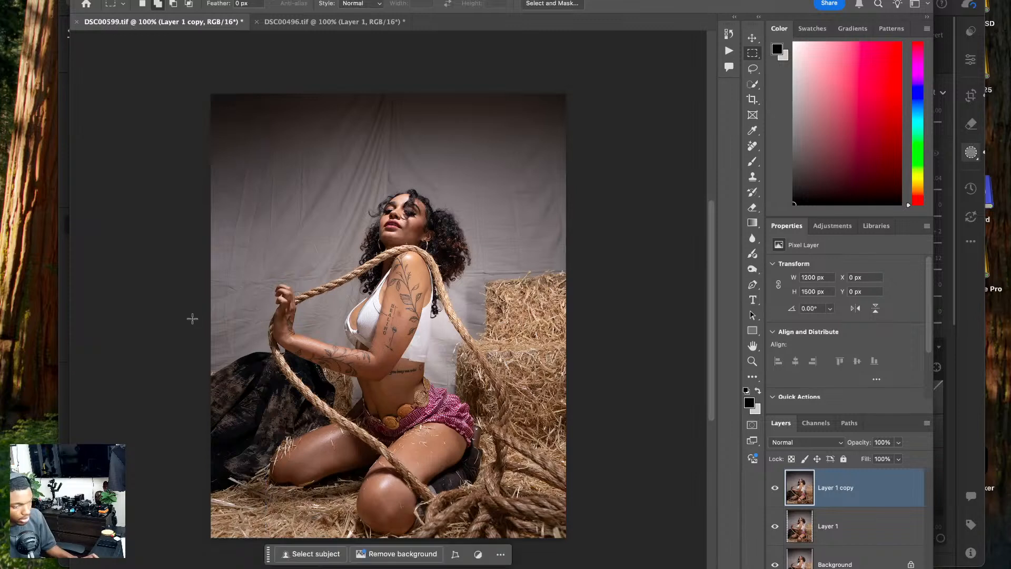
- Stretch the full-width backdrop strip above the woman's head upward to about 348 px high, and deselect
{"action": "left_click_drag", "start_coordinate": [159, 54], "coordinate": [614, 180]}
{"action": "key", "text": "super+t"}
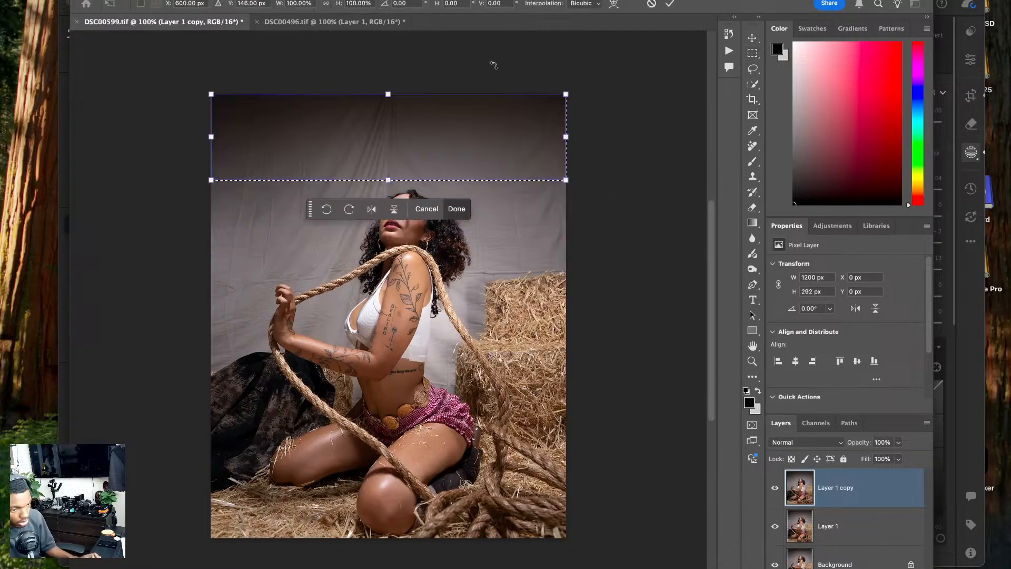
{"action": "left_click_drag", "start_coordinate": [388, 95], "coordinate": [388, 77]}
{"action": "key", "text": "Return"}
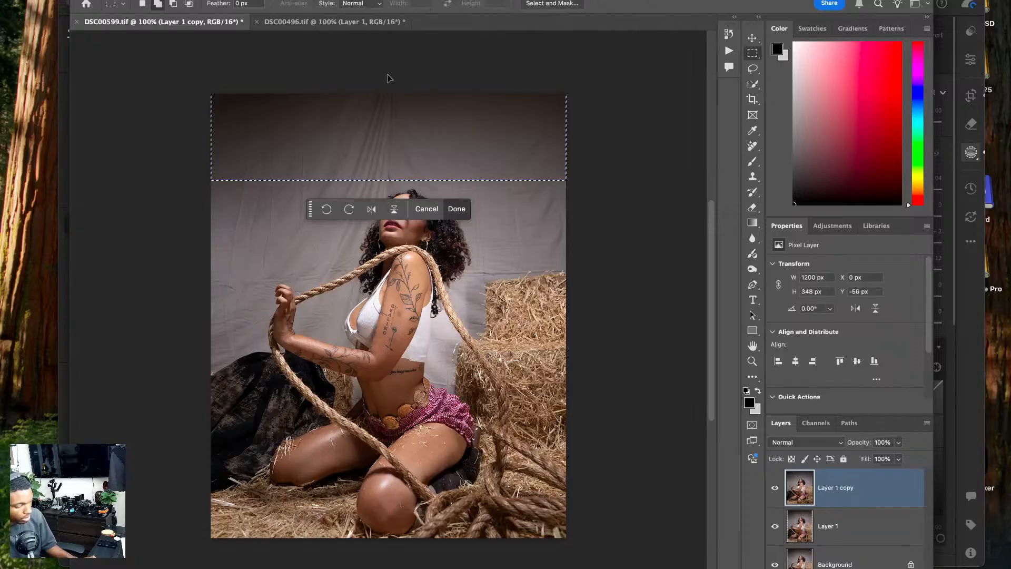
{"action": "key", "text": "super+d"}
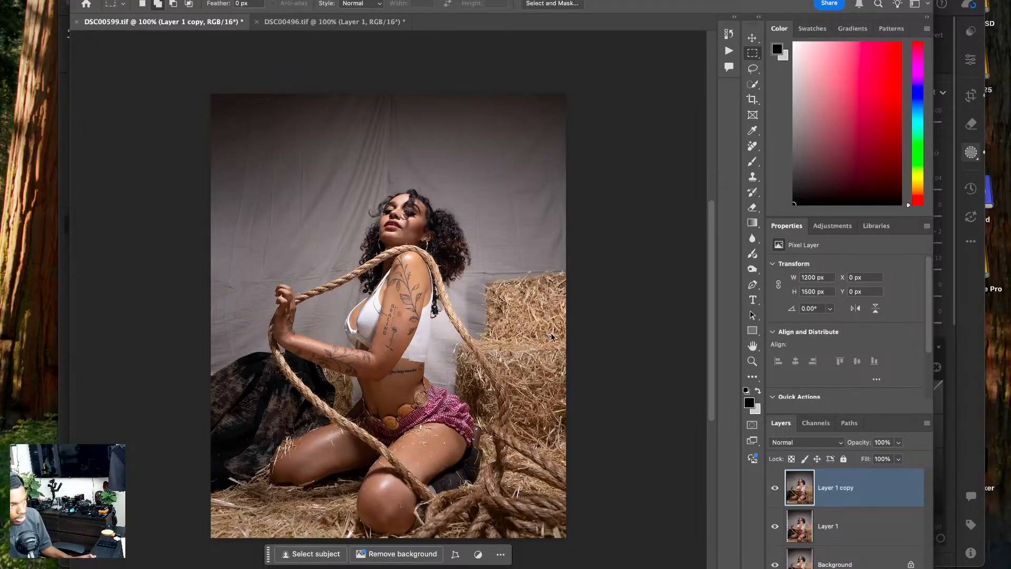
- Open Liquify on DSC00599.tif and refine the front contour of the white top with brush sizes 60 and 80
{"action": "key", "text": "super+shift+x"}
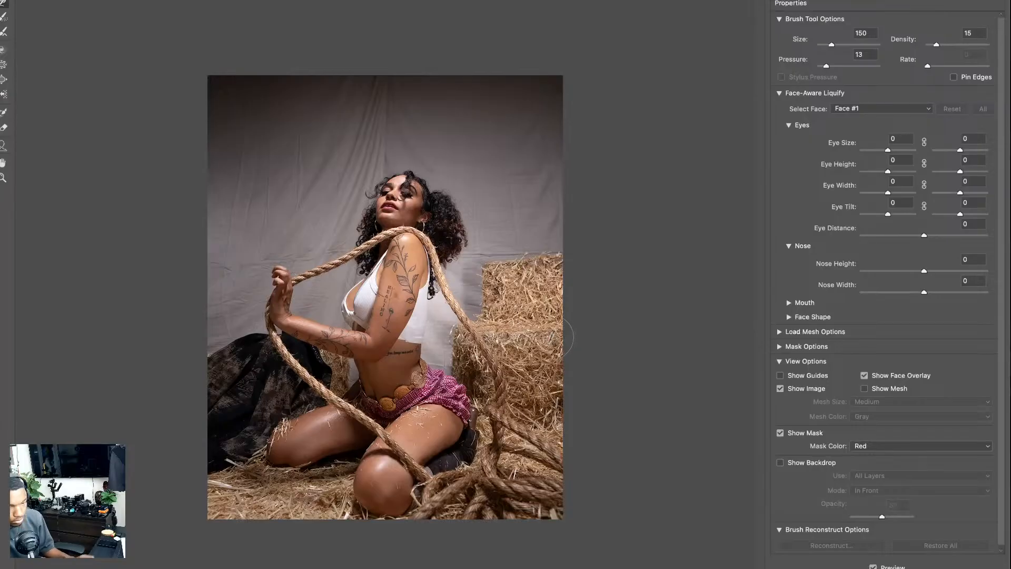
{"action": "key", "text": "super+plus"}
{"action": "key", "text": "super+plus"}
{"action": "key", "text": "super+plus"}
{"action": "key", "text": "super+plus"}
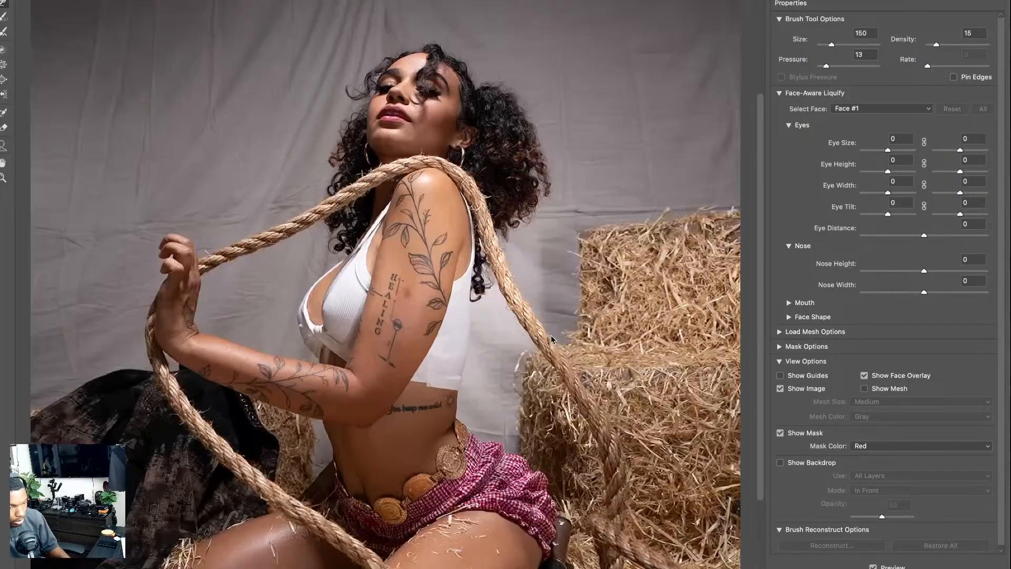
{"action": "left_click_drag", "start_coordinate": [550, 487], "coordinate": [510, 349]}
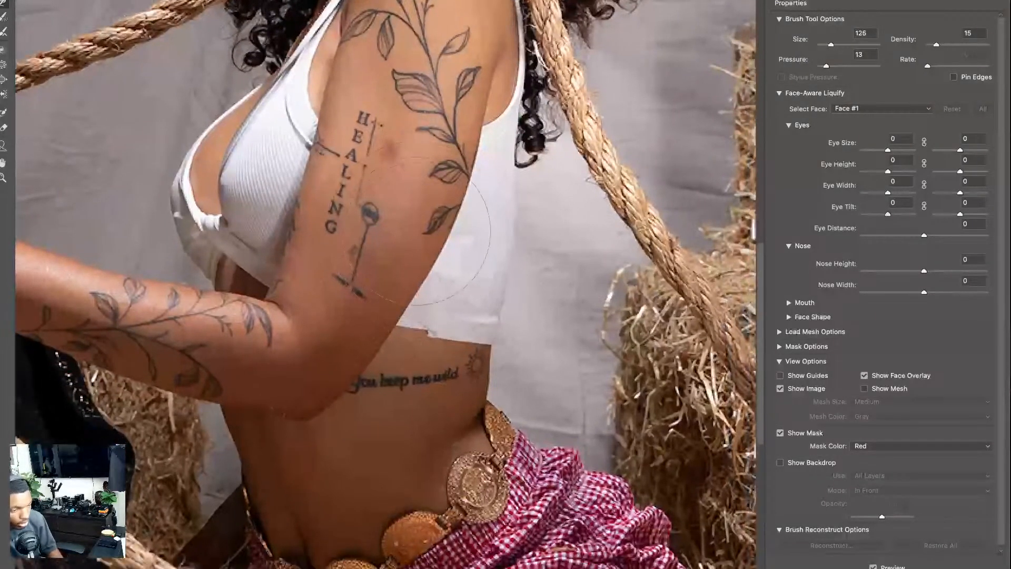
{"action": "key", "text": "bracketleft"}
{"action": "key", "text": "bracketleft"}
{"action": "key", "text": "bracketleft"}
{"action": "key", "text": "bracketleft"}
{"action": "key", "text": "bracketleft"}
{"action": "key", "text": "bracketleft"}
{"action": "key", "text": "bracketleft"}
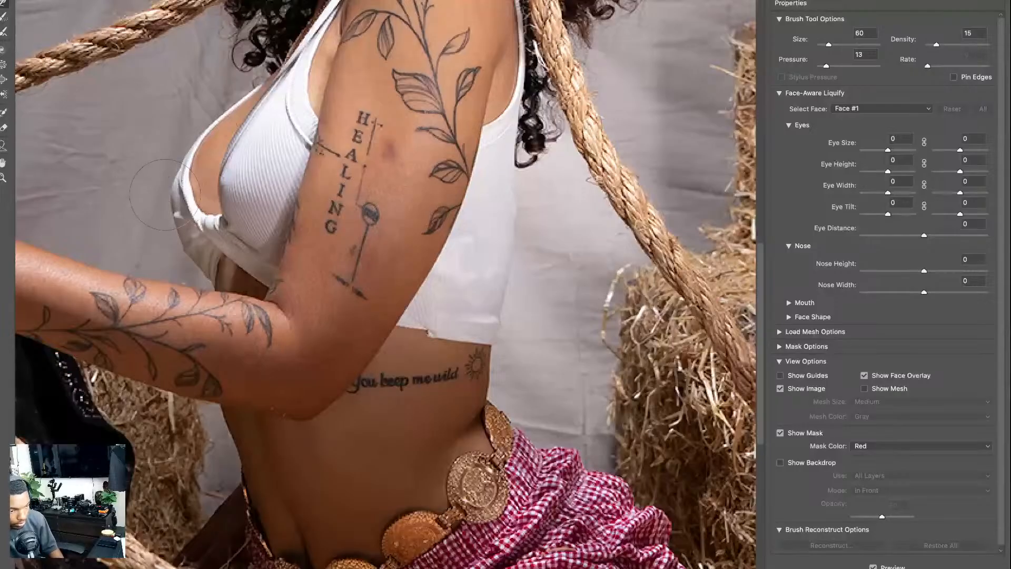
{"action": "left_click_drag", "start_coordinate": [165, 195], "coordinate": [166, 249]}
{"action": "key", "text": "bracketright"}
{"action": "key", "text": "bracketright"}
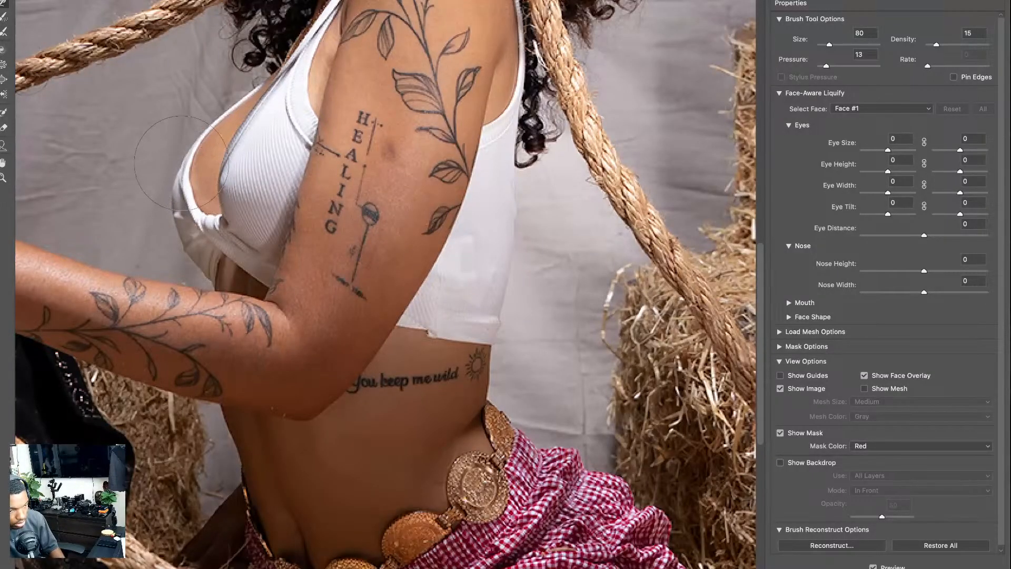
{"action": "left_click_drag", "start_coordinate": [181, 162], "coordinate": [177, 172]}
- Set the Liquify brush size to 90 and shape the back of the waist below the white top
{"action": "left_click_drag", "start_coordinate": [312, 290], "coordinate": [212, 201]}
{"action": "left_click_drag", "start_coordinate": [311, 159], "coordinate": [217, 218]}
{"action": "key", "text": "bracketright"}
{"action": "key", "text": "bracketright"}
{"action": "key", "text": "bracketright"}
{"action": "key", "text": "bracketright"}
{"action": "key", "text": "bracketright"}
{"action": "key", "text": "bracketright"}
{"action": "key", "text": "bracketright"}
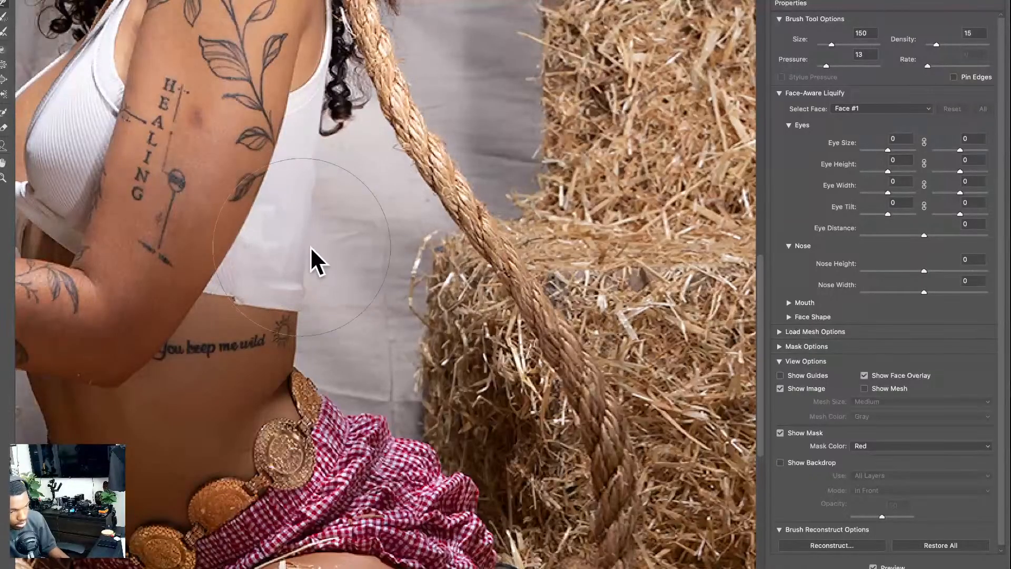
{"action": "scroll", "coordinate": [284, 300], "scroll_direction": "down", "scroll_amount": 5}
{"action": "key", "text": "bracketleft"}
{"action": "key", "text": "bracketleft"}
{"action": "key", "text": "bracketleft"}
{"action": "key", "text": "bracketleft"}
{"action": "key", "text": "bracketleft"}
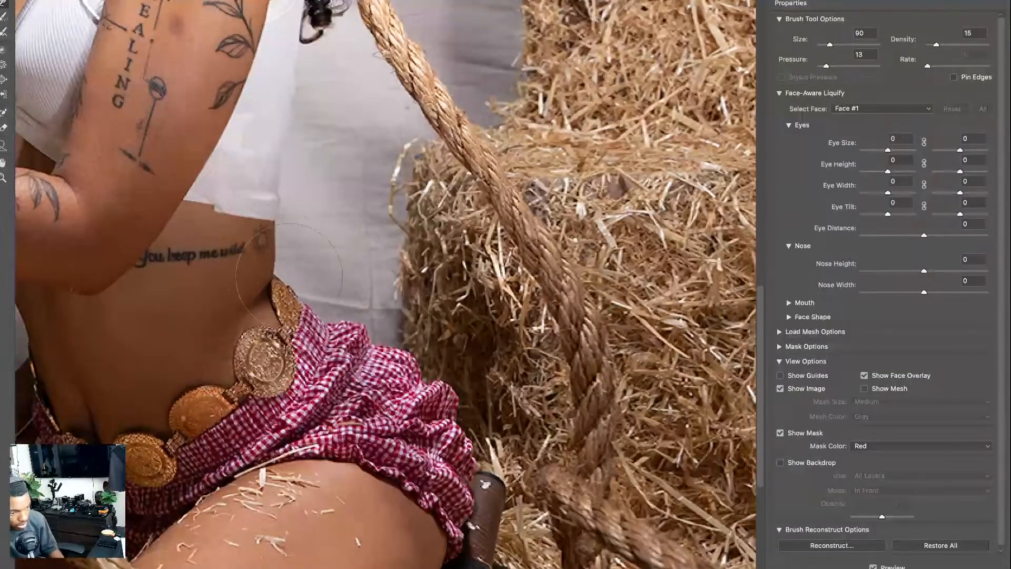
{"action": "mouse_move", "coordinate": [285, 263]}
{"action": "left_mouse_down"}
{"action": "mouse_move", "coordinate": [254, 274]}
{"action": "mouse_move", "coordinate": [272, 230]}
{"action": "left_mouse_up"}
- Examine the hip, thigh, waist and raised-arm contours up close in Liquify with brush sizes between 70 and 90
{"action": "scroll", "coordinate": [273, 230], "scroll_direction": "down", "scroll_amount": 4}
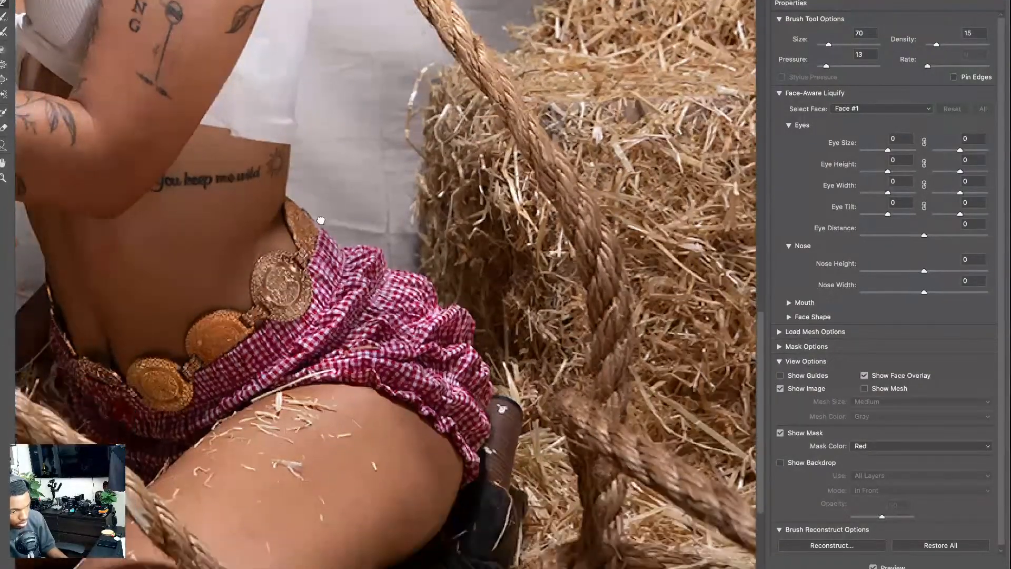
{"action": "key", "text": "bracketright"}
{"action": "left_click_drag", "start_coordinate": [332, 263], "coordinate": [395, 300]}
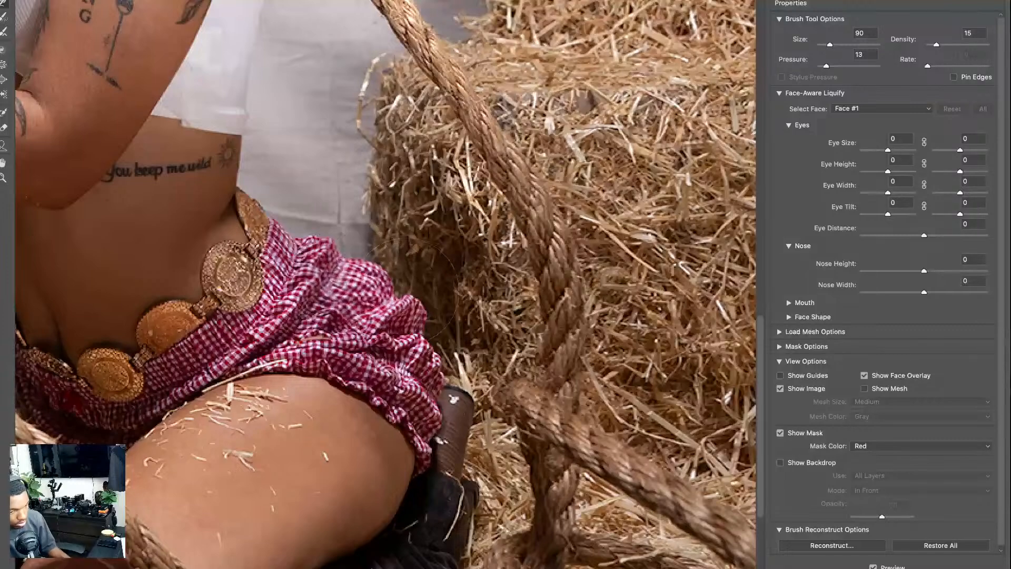
{"action": "left_click_drag", "start_coordinate": [231, 422], "coordinate": [449, 304]}
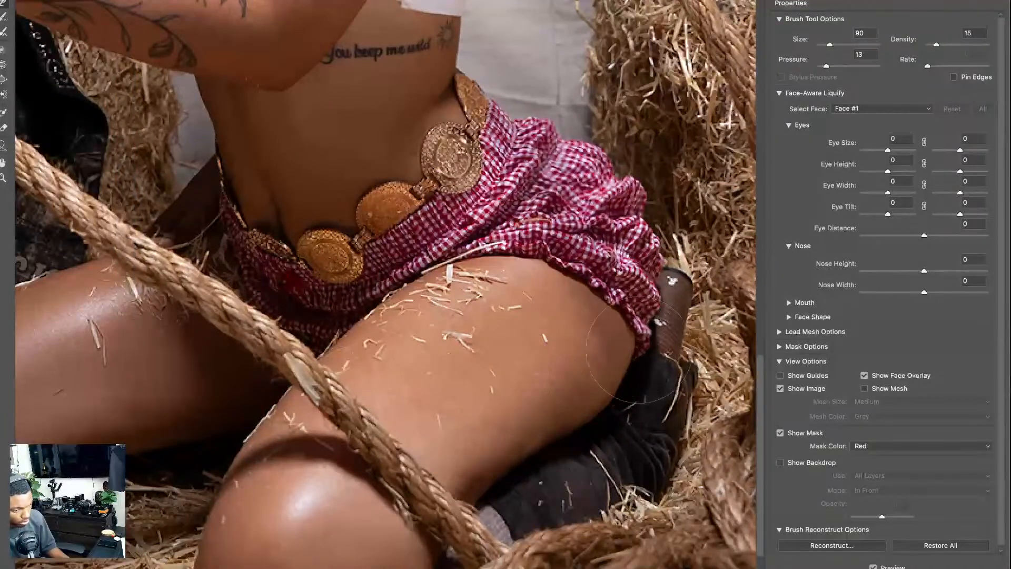
{"action": "mouse_move", "coordinate": [309, 179]}
{"action": "left_mouse_down"}
{"action": "mouse_move", "coordinate": [534, 274]}
{"action": "mouse_move", "coordinate": [625, 374]}
{"action": "left_mouse_up"}
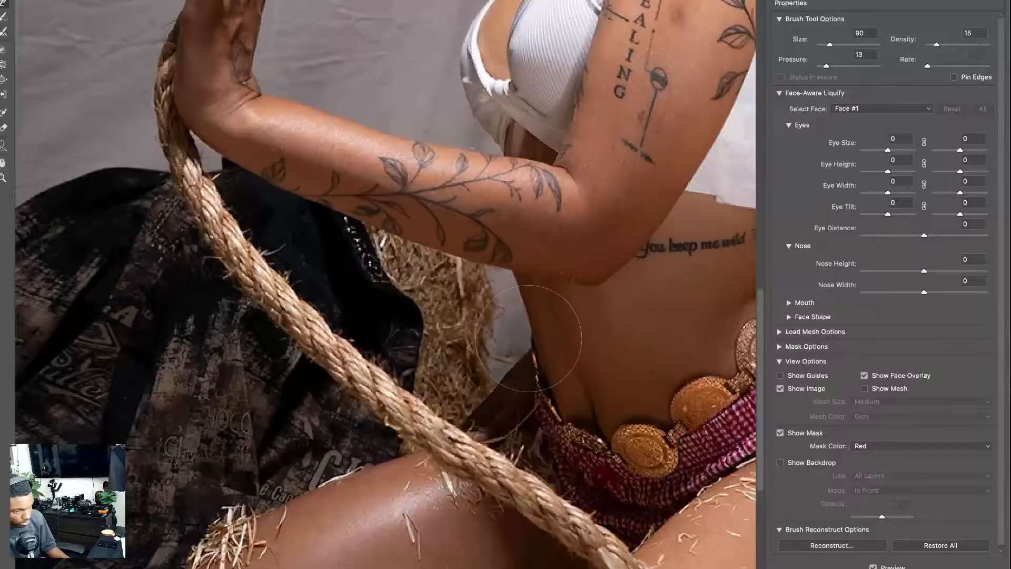
{"action": "key", "text": "bracketleft"}
{"action": "key", "text": "bracketleft"}
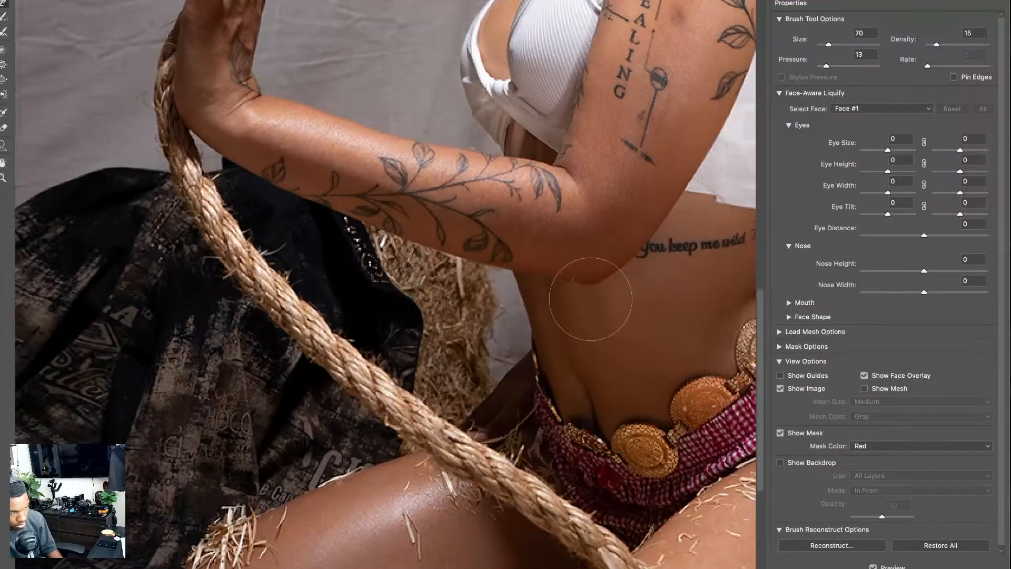
{"action": "left_click_drag", "start_coordinate": [582, 242], "coordinate": [599, 505]}
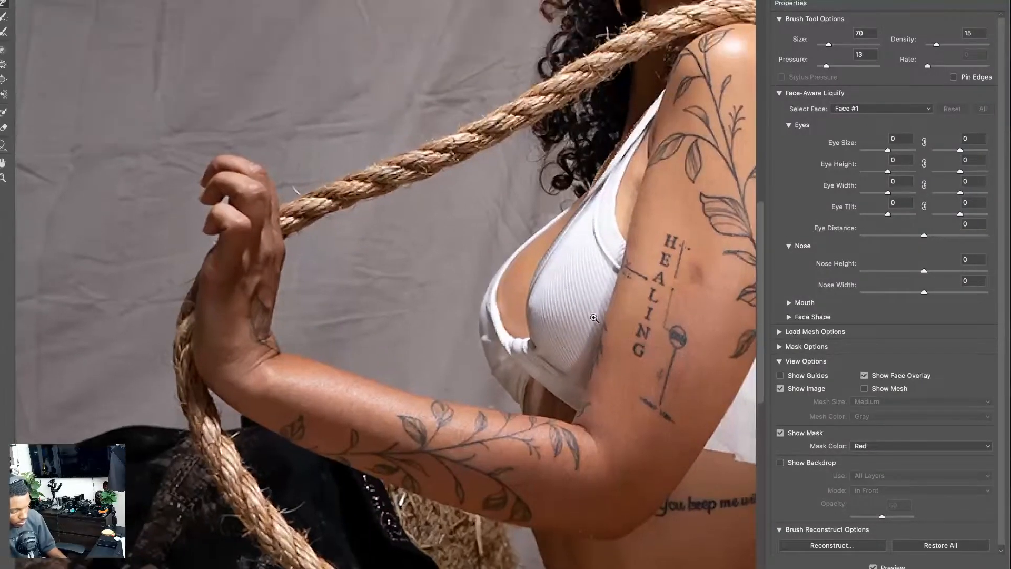
- Set the Liquify brush size to 90 and apply the retouching to DSC00599.tif
{"action": "key", "text": "super+0"}
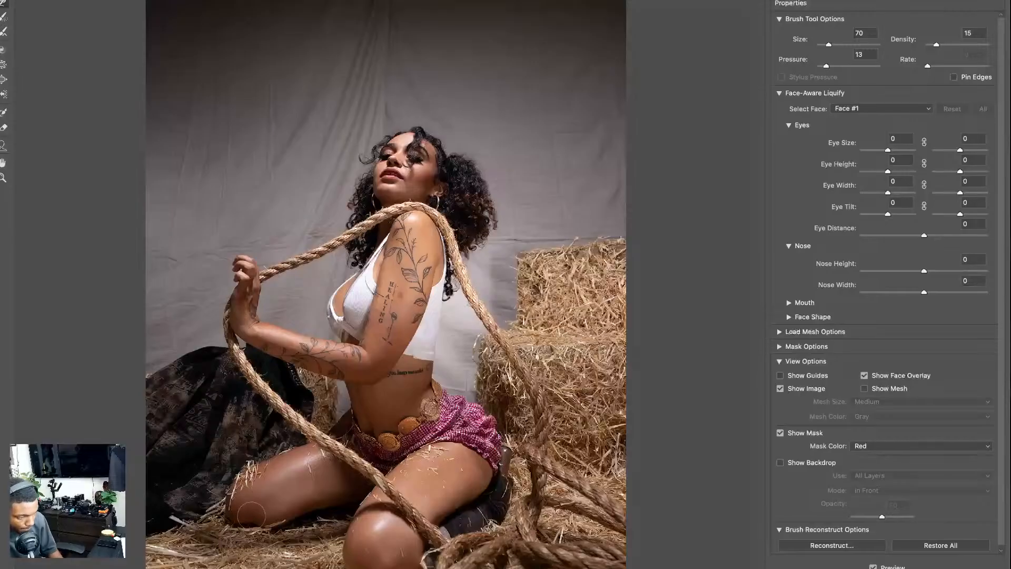
{"action": "key", "text": "bracketright"}
{"action": "key", "text": "bracketright"}
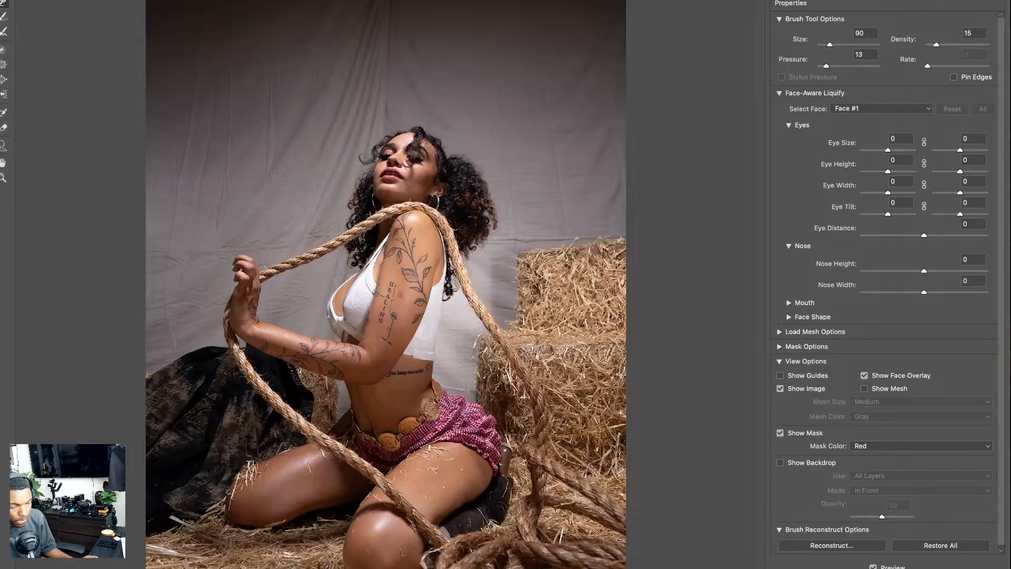
{"action": "key", "text": "Return"}
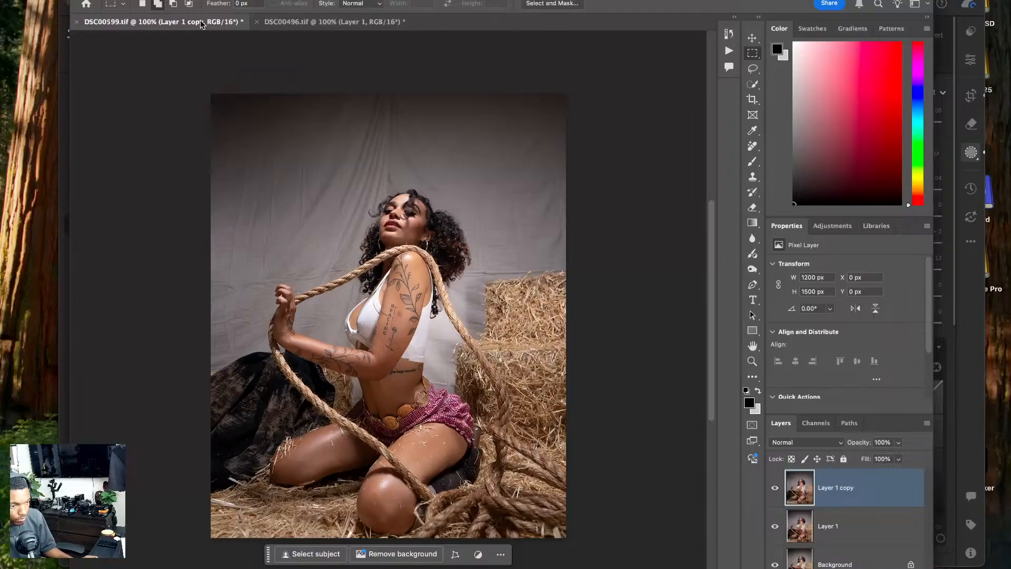
- Close DSC00599.tif with its changes saved, and return to DSC00496.tif
{"action": "left_click", "coordinate": [76, 22]}
{"action": "left_click", "coordinate": [518, 195]}
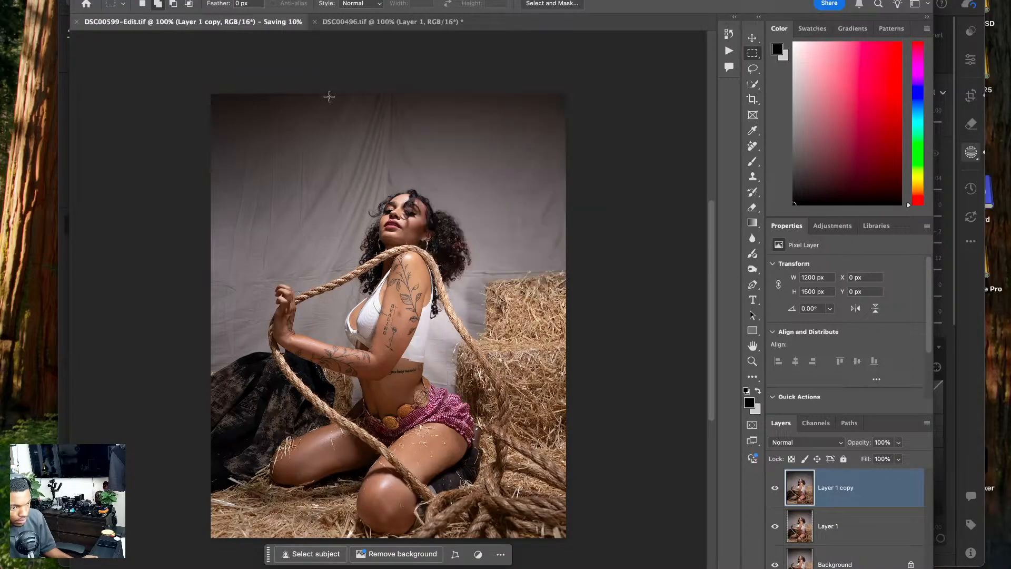
{"action": "left_click", "coordinate": [358, 21]}
{"action": "key", "text": "super+Tab"}
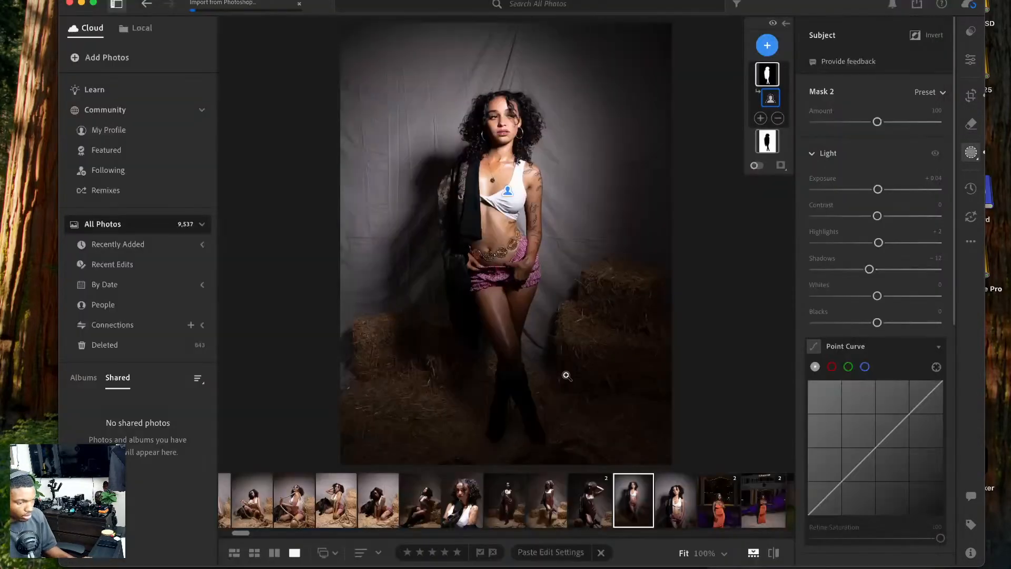
{"action": "key", "text": "super+Tab"}
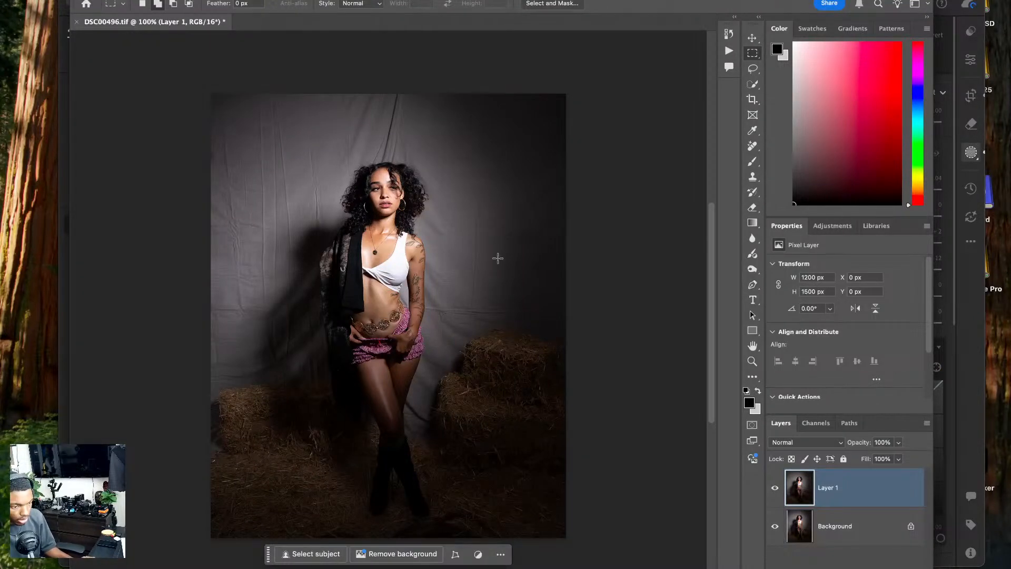
- Close DSC00496.tif with its changes saved, and switch to Lightroom
{"action": "left_click", "coordinate": [76, 22]}
{"action": "left_click", "coordinate": [470, 196]}
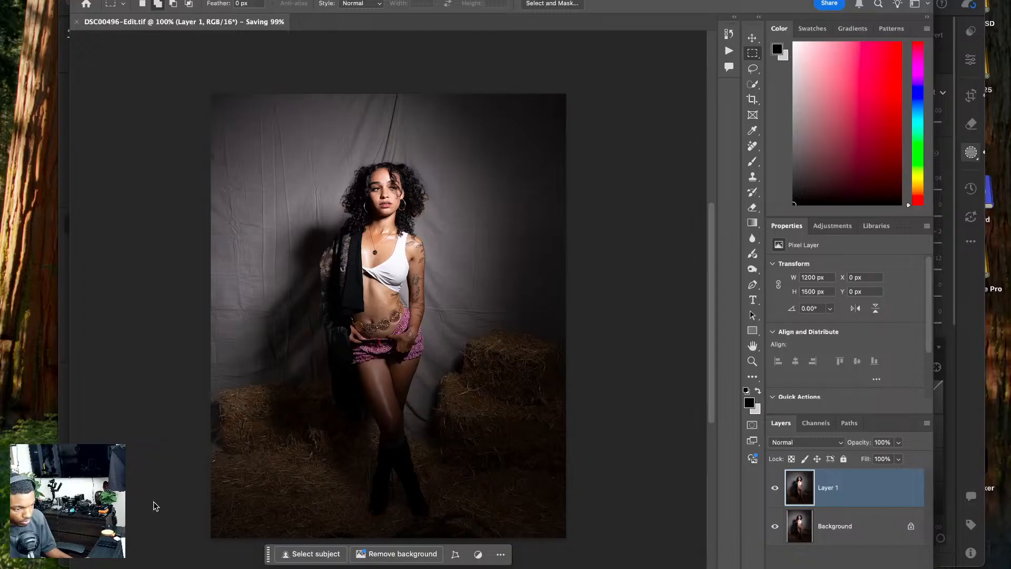
{"action": "key", "text": "super+Tab"}
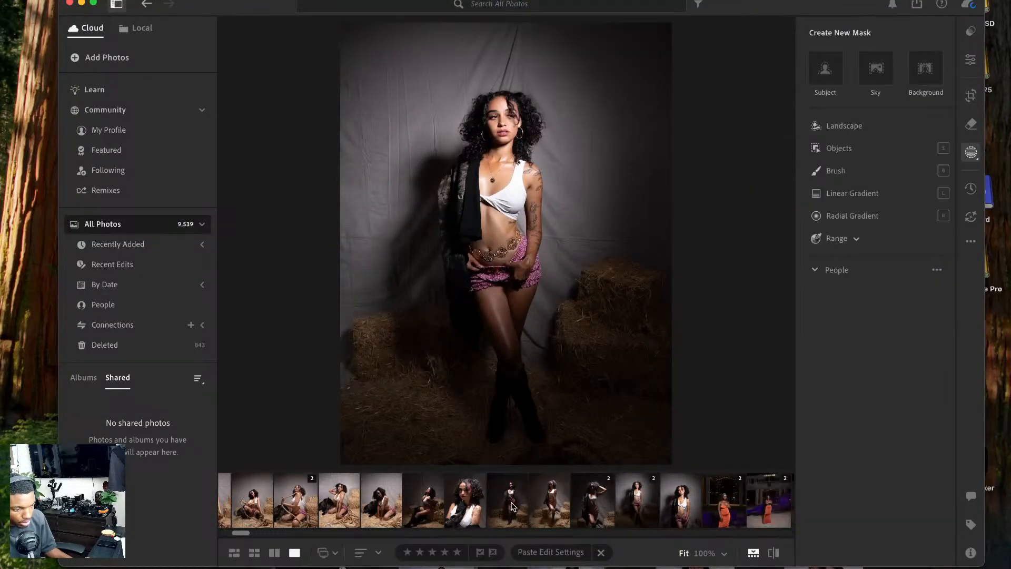
- Browse the hay-bale portraits in Lightroom to choose the next photos for retouching
{"action": "left_click", "coordinate": [618, 514]}
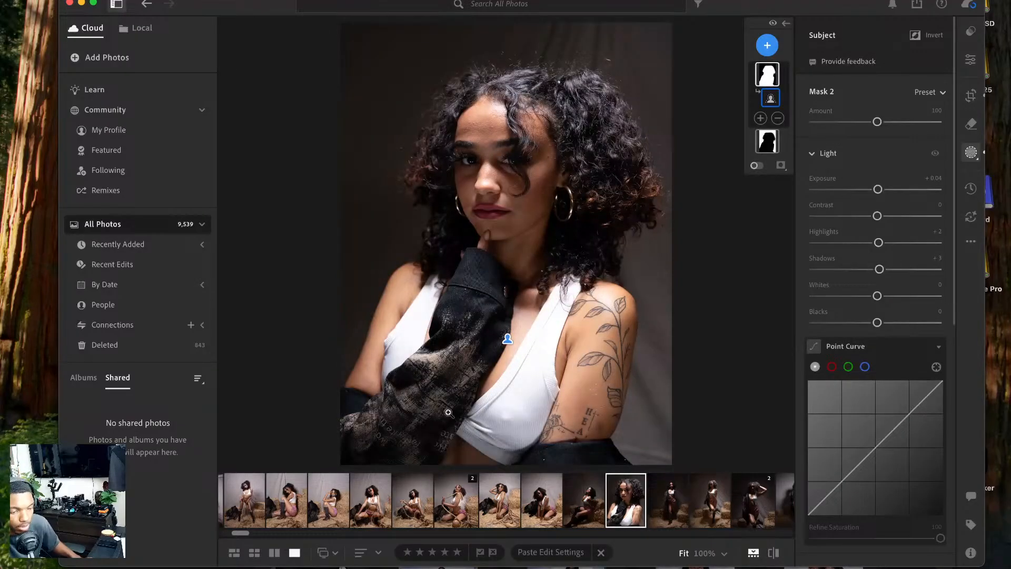
{"action": "left_click", "coordinate": [445, 495]}
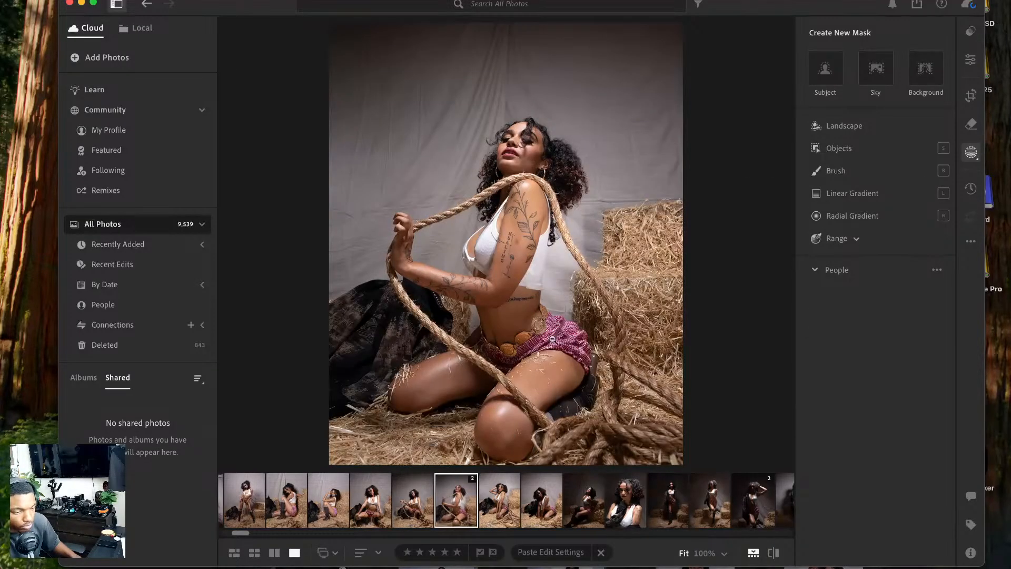
{"action": "left_click", "coordinate": [414, 503]}
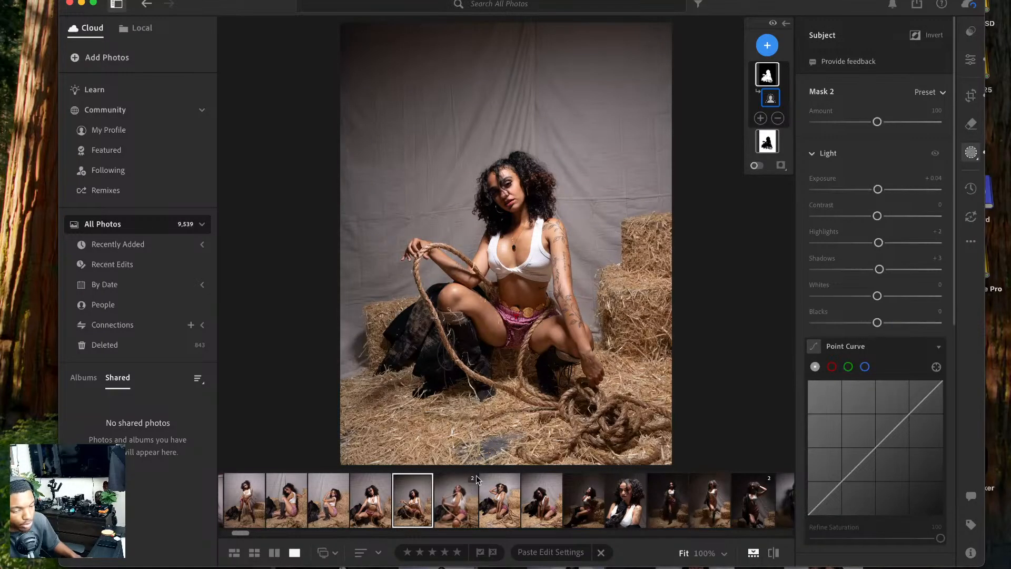
{"action": "scroll", "coordinate": [557, 516], "scroll_direction": "right", "scroll_amount": 5}
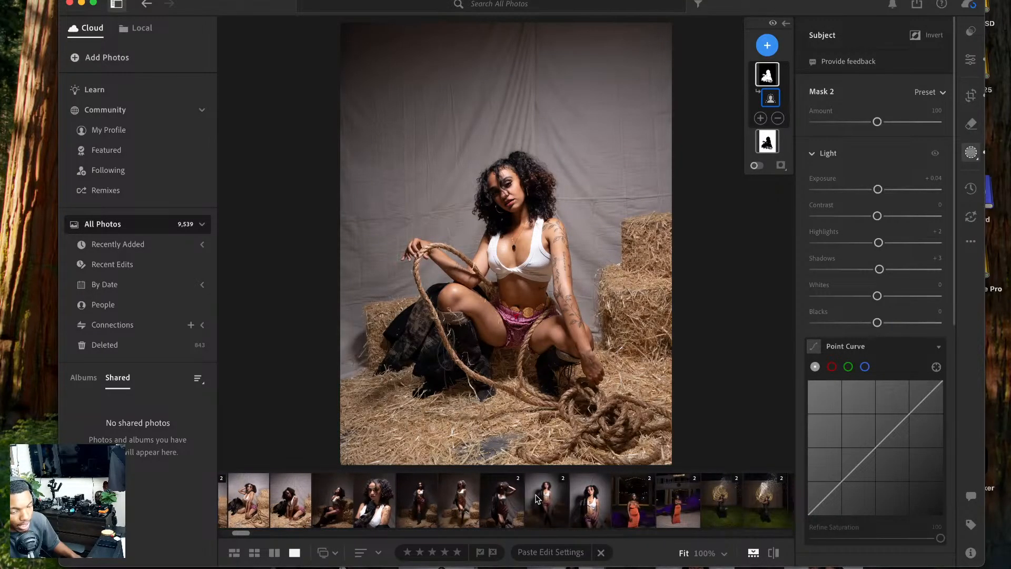
{"action": "scroll", "coordinate": [536, 498], "scroll_direction": "left", "scroll_amount": 1}
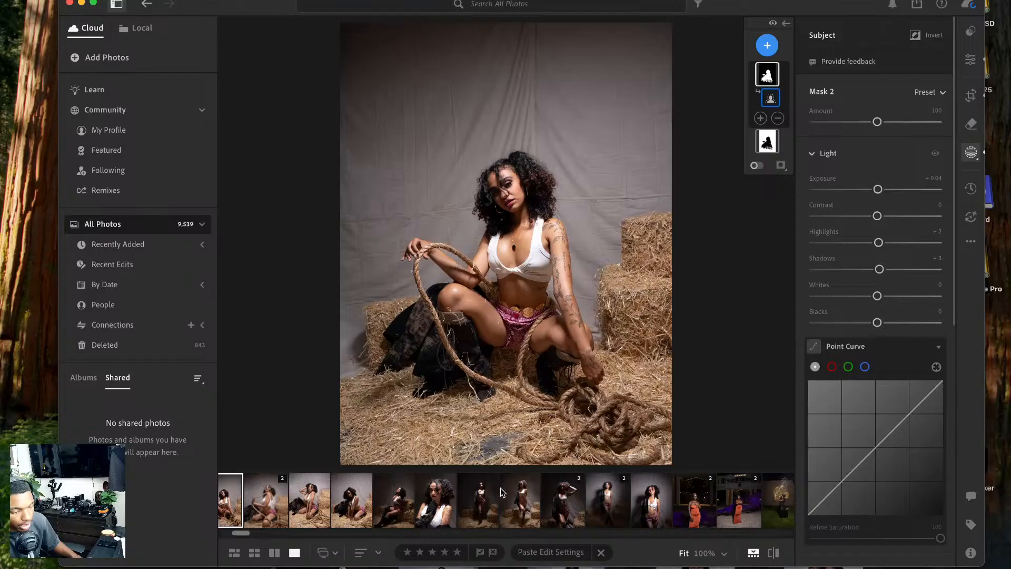
{"action": "scroll", "coordinate": [421, 505], "scroll_direction": "left", "scroll_amount": 2}
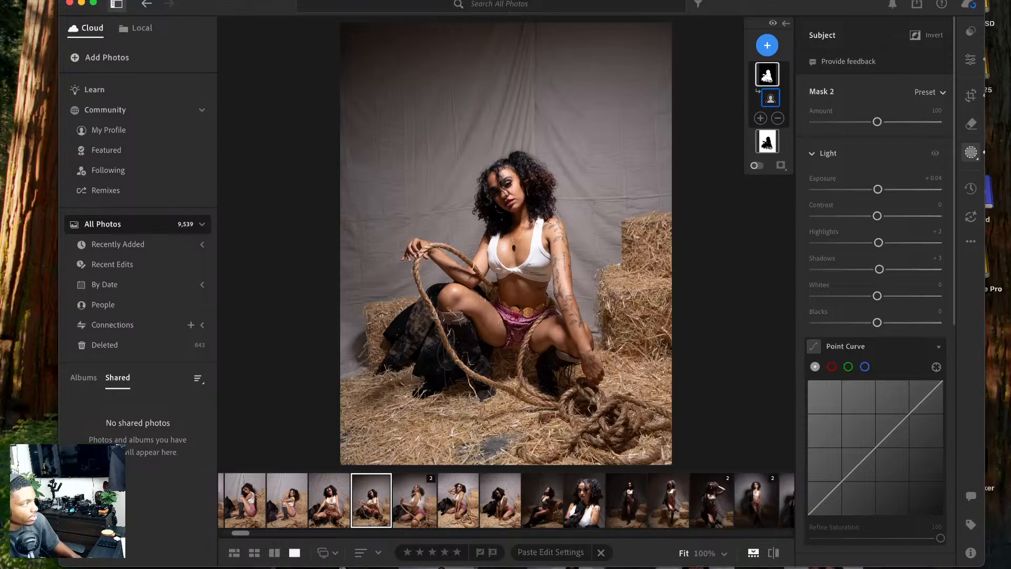
{"action": "key", "text": "super+Tab"}
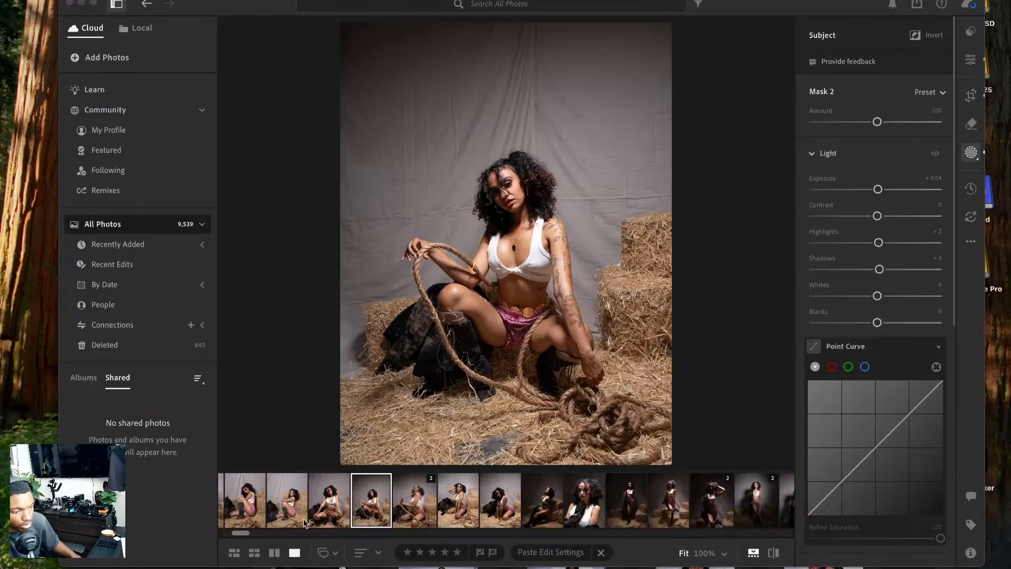
- Compare the squatting portrait with both hands at the knees against its original, and open it in Photoshop
{"action": "left_click", "coordinate": [317, 491]}
{"action": "left_click", "coordinate": [337, 500]}
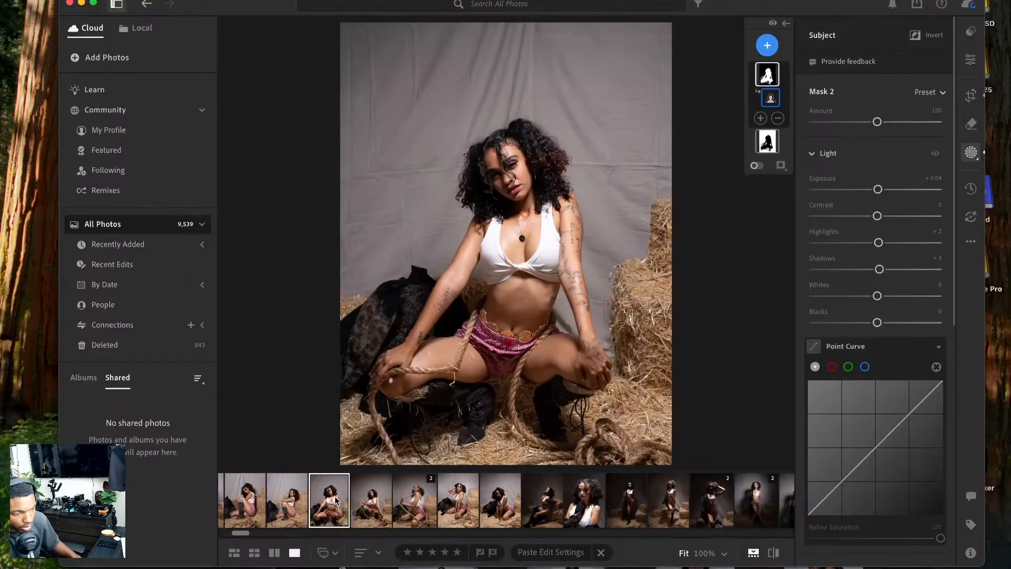
{"action": "left_click", "coordinate": [773, 552]}
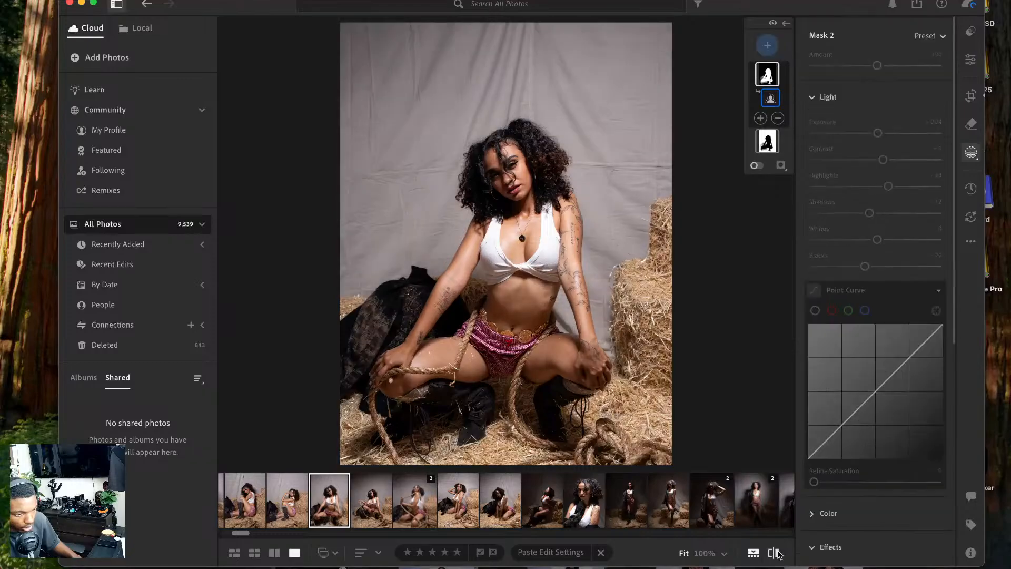
{"action": "left_click", "coordinate": [774, 551]}
{"action": "right_click", "coordinate": [633, 375]}
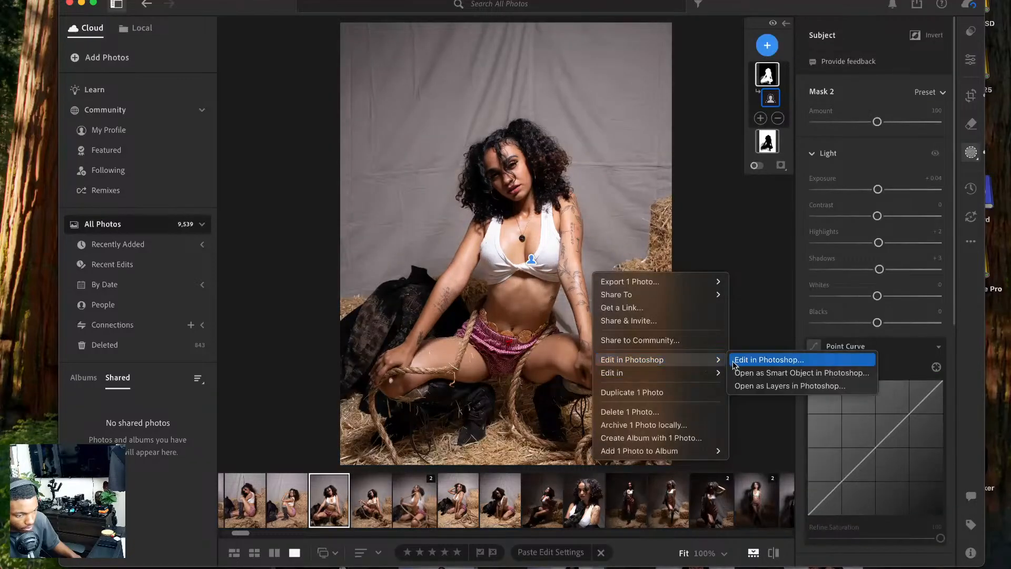
{"action": "left_click", "coordinate": [742, 366]}
- Open the neighbouring portrait of the woman crouching with the rope raised in one hand in Photoshop
{"action": "left_click", "coordinate": [370, 490]}
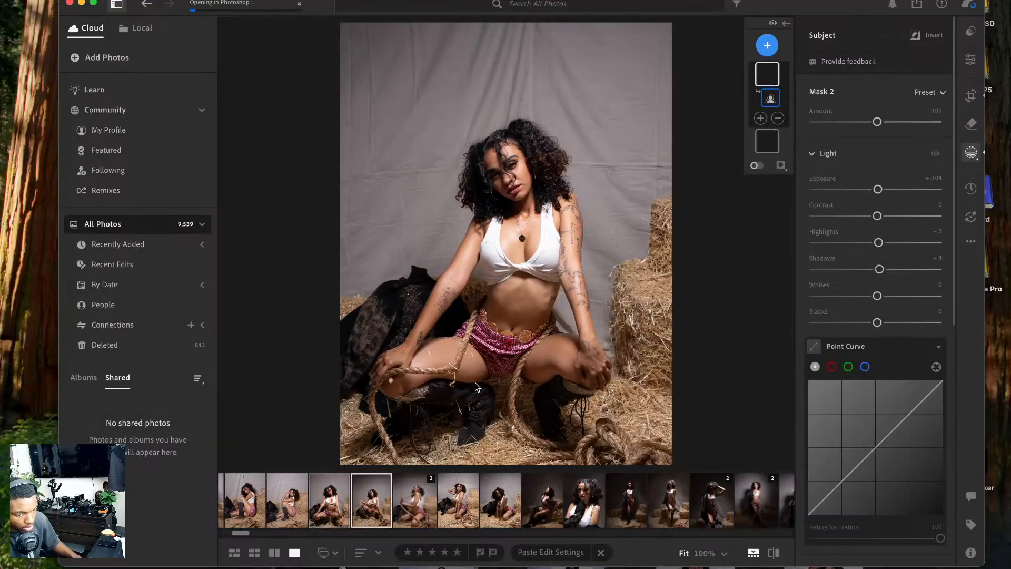
{"action": "right_click", "coordinate": [472, 267]}
{"action": "mouse_move", "coordinate": [535, 358]}
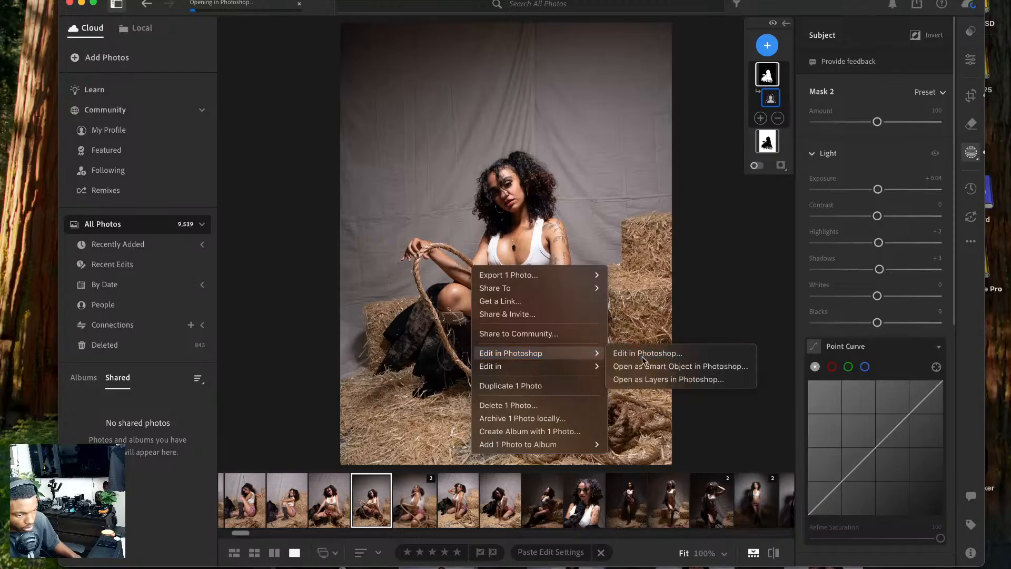
{"action": "left_click", "coordinate": [647, 352]}
- Send the dark portrait of the woman leaning back on the hay bales to Photoshop for editing
{"action": "left_click", "coordinate": [556, 492]}
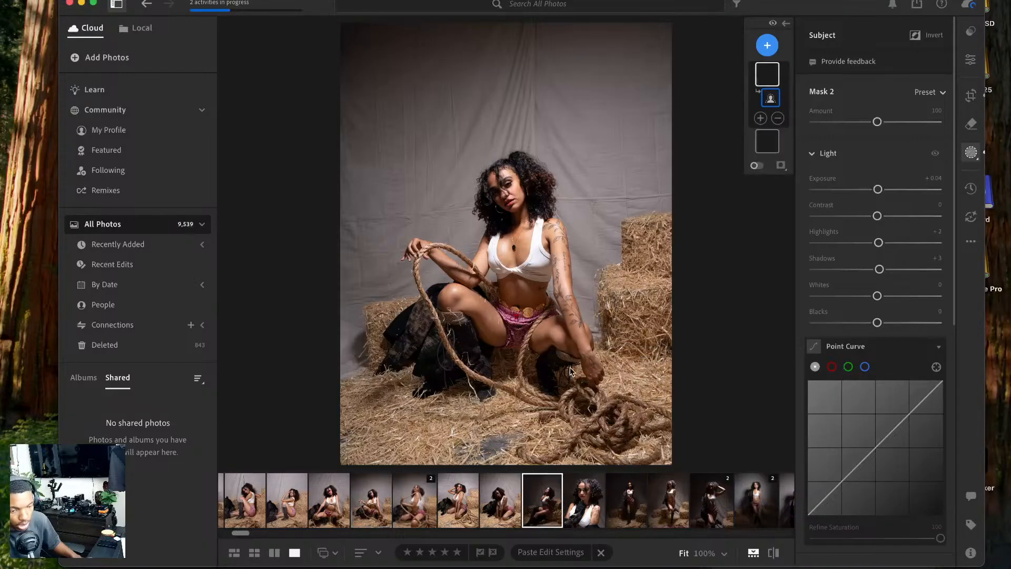
{"action": "right_click", "coordinate": [517, 308]}
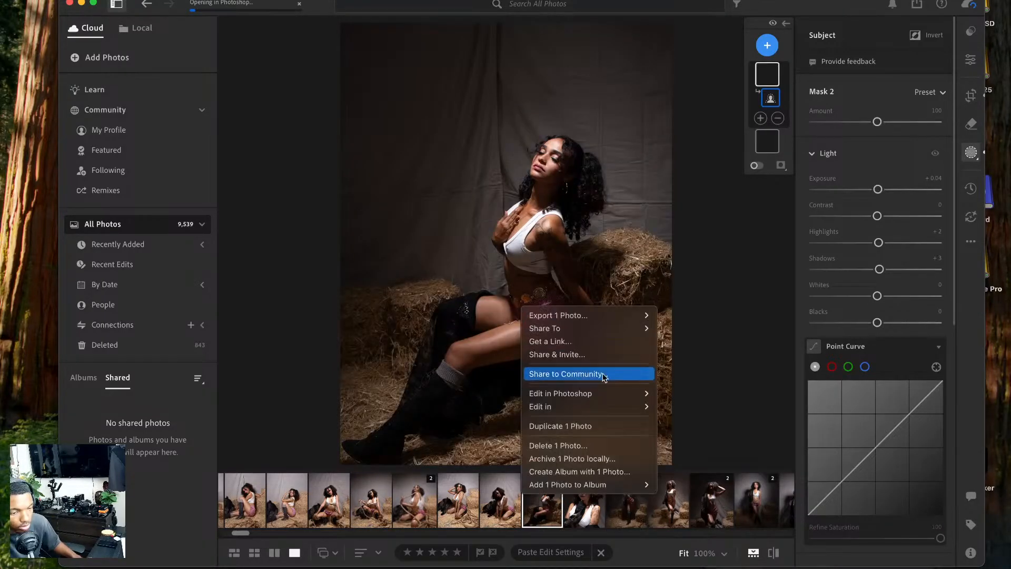
{"action": "mouse_move", "coordinate": [590, 394]}
{"action": "left_click", "coordinate": [678, 394]}
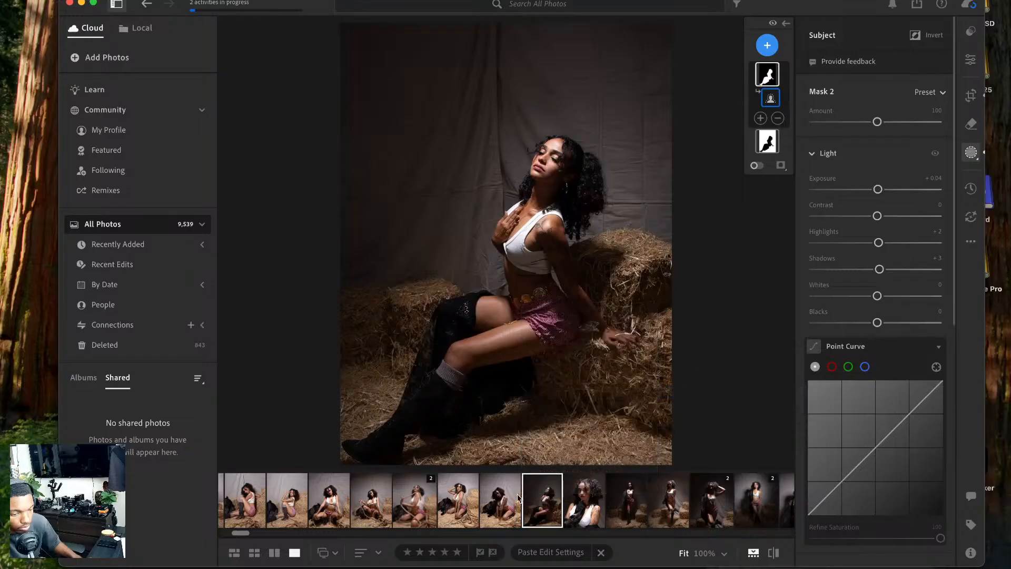
- Open the dark standing portrait with the jacket over one shoulder in Photoshop
{"action": "left_click", "coordinate": [627, 500]}
{"action": "right_click", "coordinate": [598, 274]}
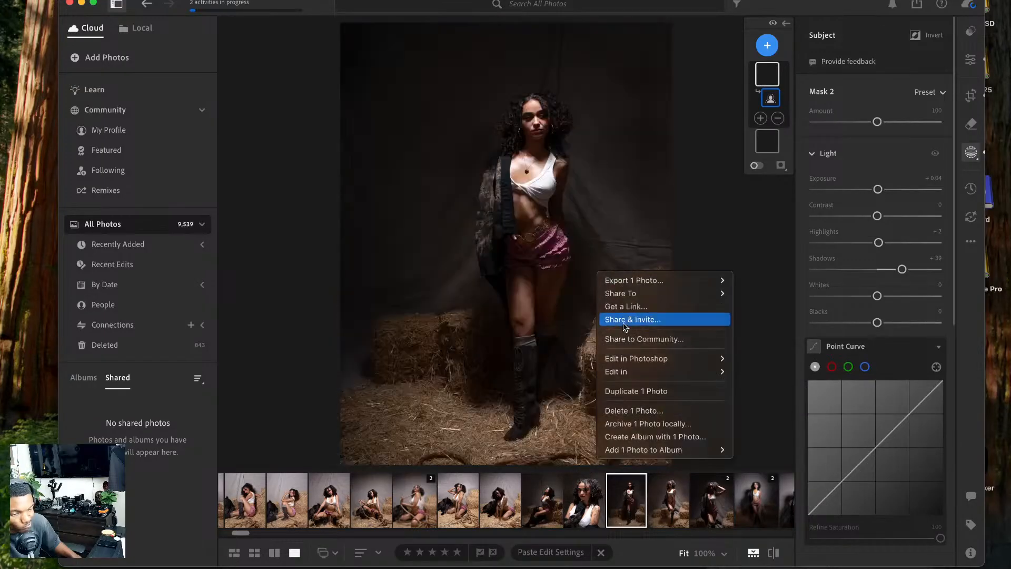
{"action": "mouse_move", "coordinate": [633, 359]}
{"action": "left_click", "coordinate": [748, 360]}
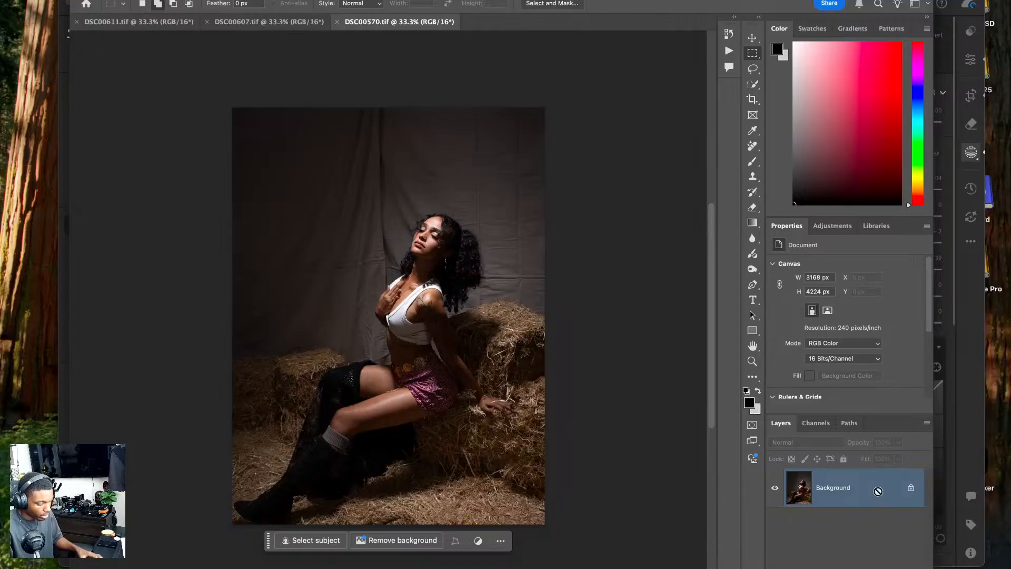
- Duplicate the Background of DSC00570.tif twice and crop the photo to 4 x 5 in, keeping its lower edge
{"action": "key", "text": "super+j"}
{"action": "key", "text": "super+j"}
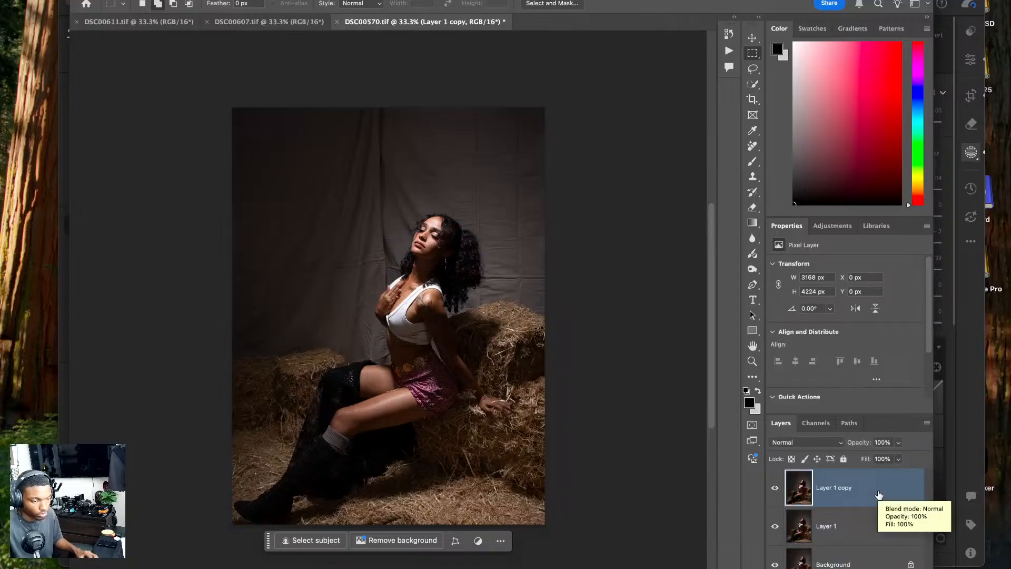
{"action": "key", "text": "c"}
{"action": "left_click_drag", "start_coordinate": [491, 348], "coordinate": [499, 335]}
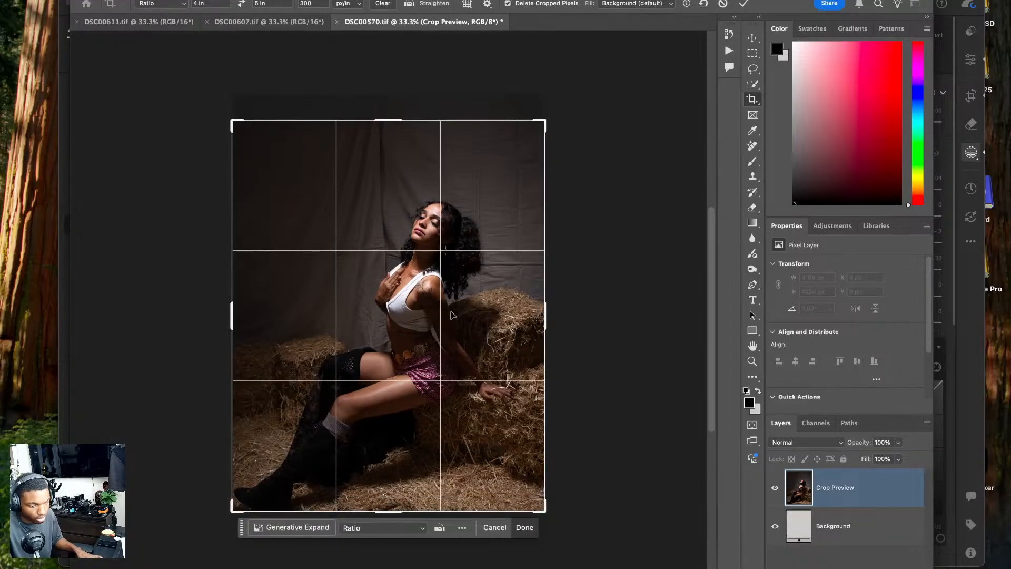
{"action": "key", "text": "Return"}
- Crop DSC00607.tif to 4 x 5 in at 300 ppi, keeping the photo's lower edge, and duplicate its Background twice
{"action": "left_click", "coordinate": [266, 22]}
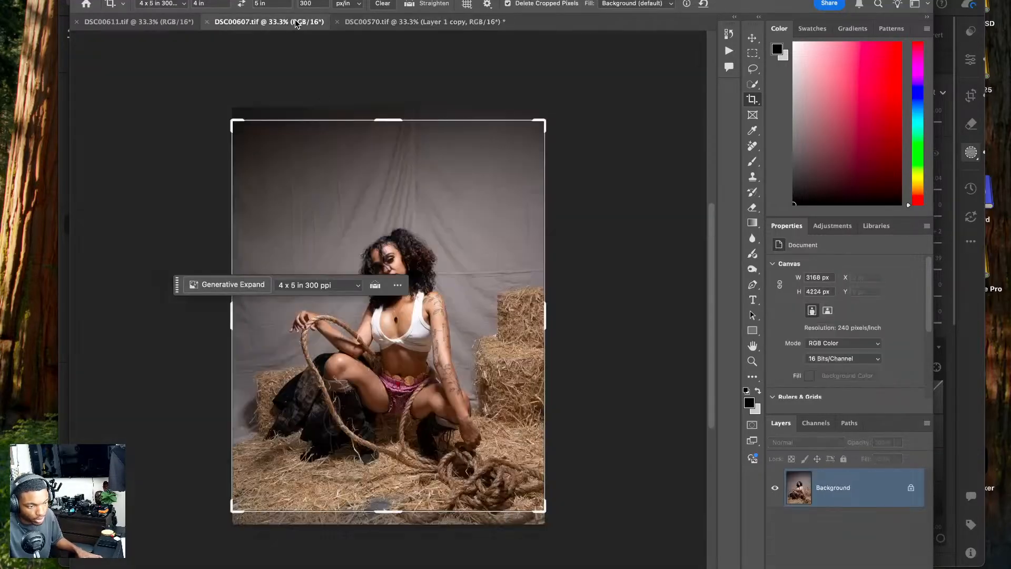
{"action": "left_click_drag", "start_coordinate": [398, 308], "coordinate": [397, 291]}
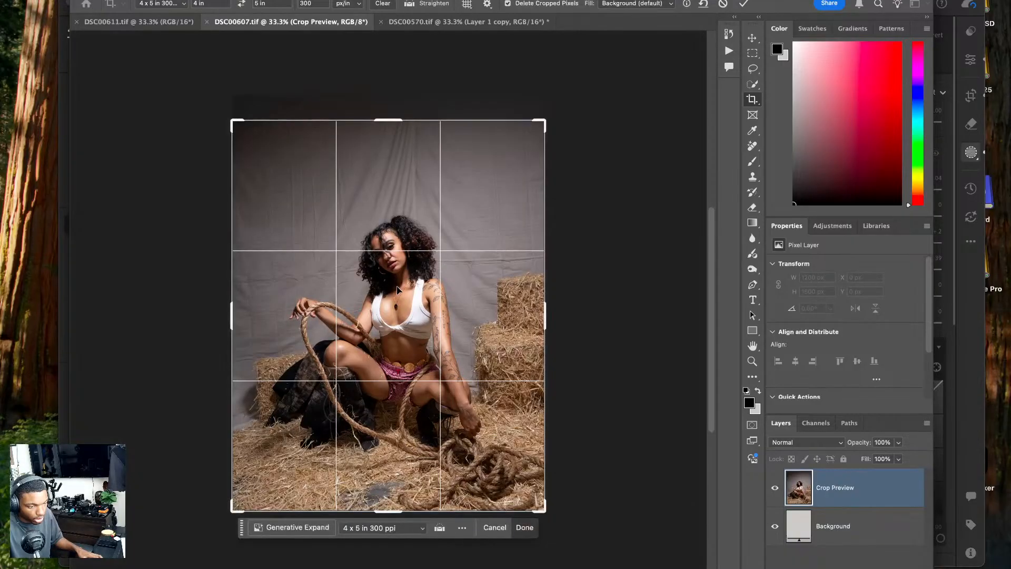
{"action": "key", "text": "Return"}
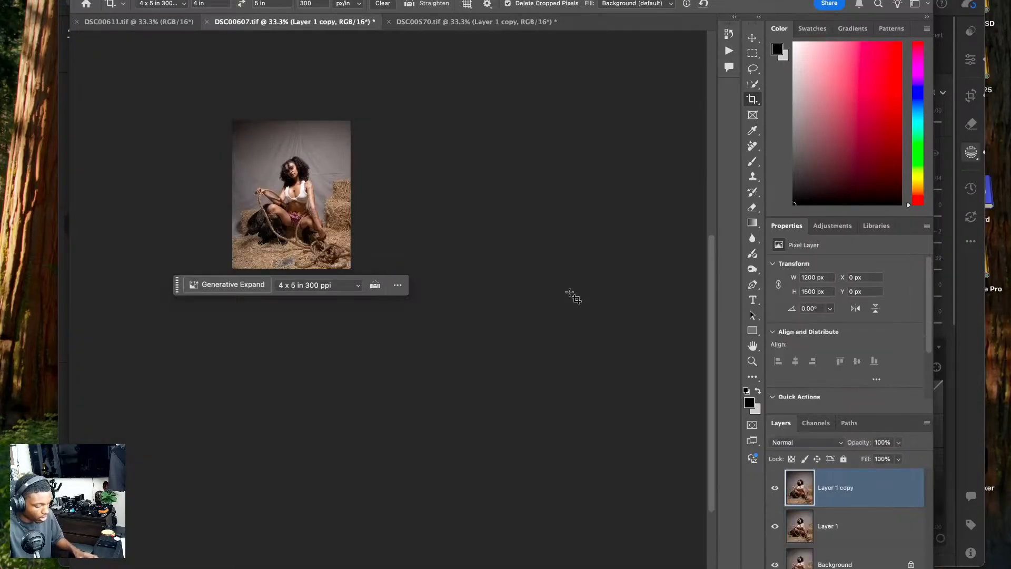
- Cover the bare grey patch in the foreground straw using the Clone Stamp at 46% opacity and straw sampled beside it
{"action": "key", "text": "super+plus"}
{"action": "key", "text": "super+plus"}
{"action": "left_click_drag", "start_coordinate": [546, 236], "coordinate": [638, 338]}
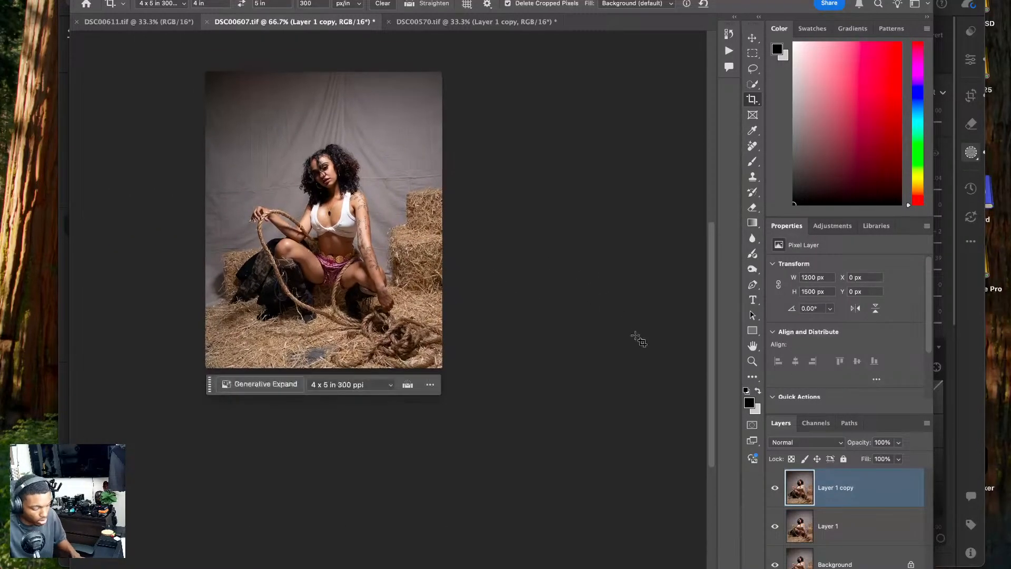
{"action": "key", "text": "super+plus"}
{"action": "key", "text": "super+plus"}
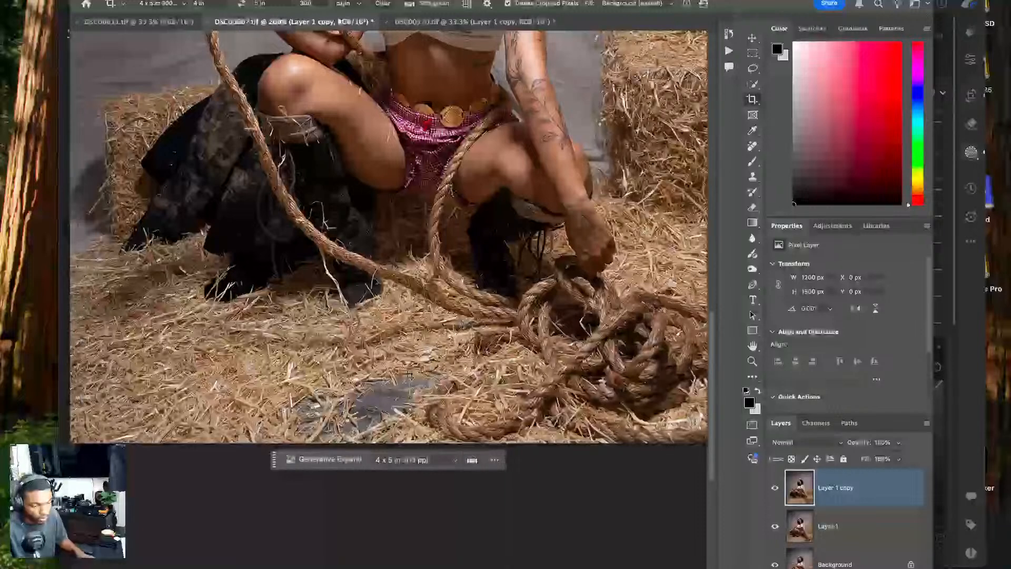
{"action": "left_click", "coordinate": [752, 177]}
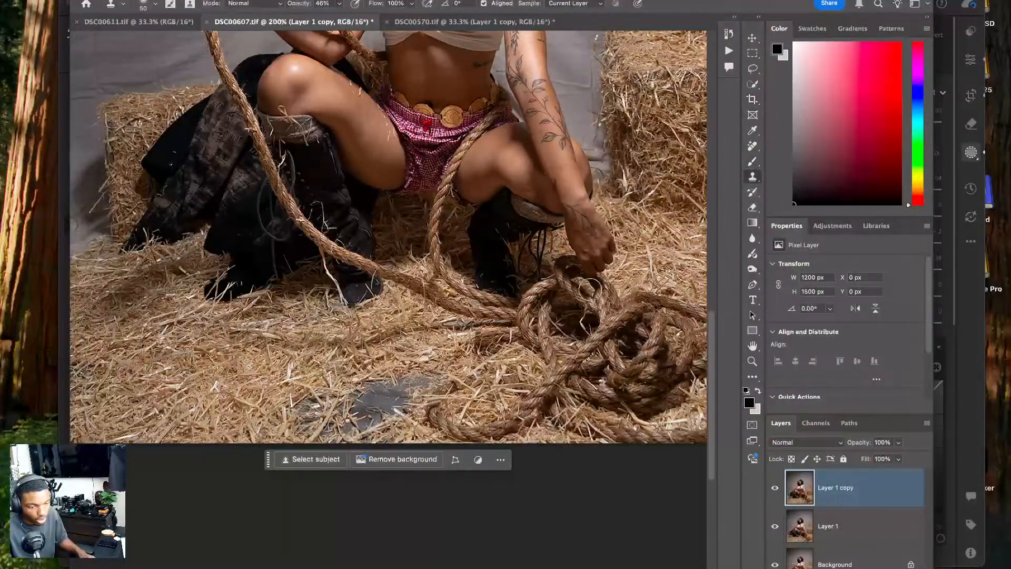
{"action": "left_click_drag", "start_coordinate": [313, 406], "coordinate": [367, 380]}
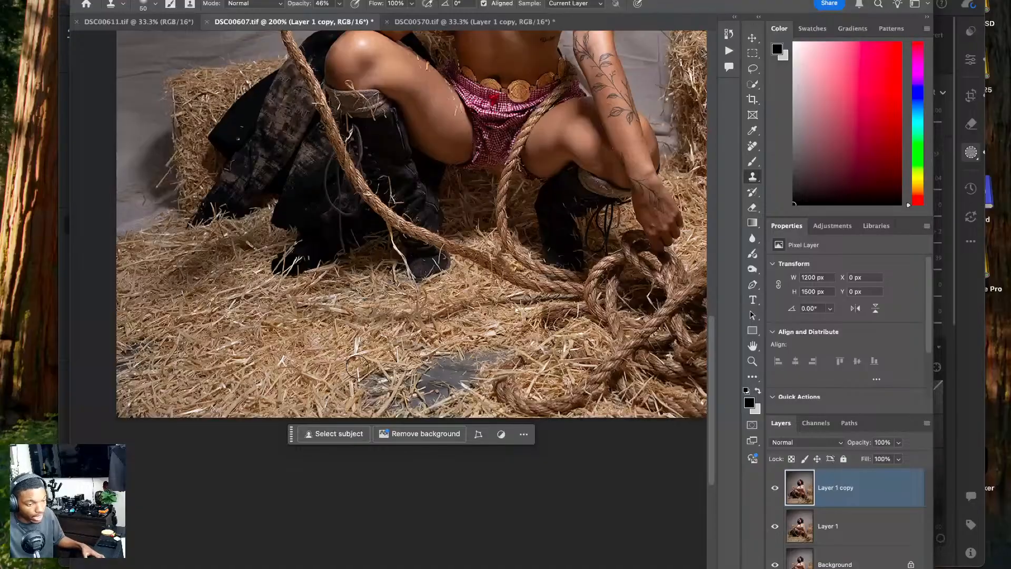
{"action": "left_click", "coordinate": [293, 353], "text": "alt"}
{"action": "key", "text": "]"}
{"action": "key", "text": "]"}
{"action": "key", "text": "]"}
{"action": "key", "text": "]"}
{"action": "key", "text": "]"}
{"action": "key", "text": "]"}
{"action": "key", "text": "]"}
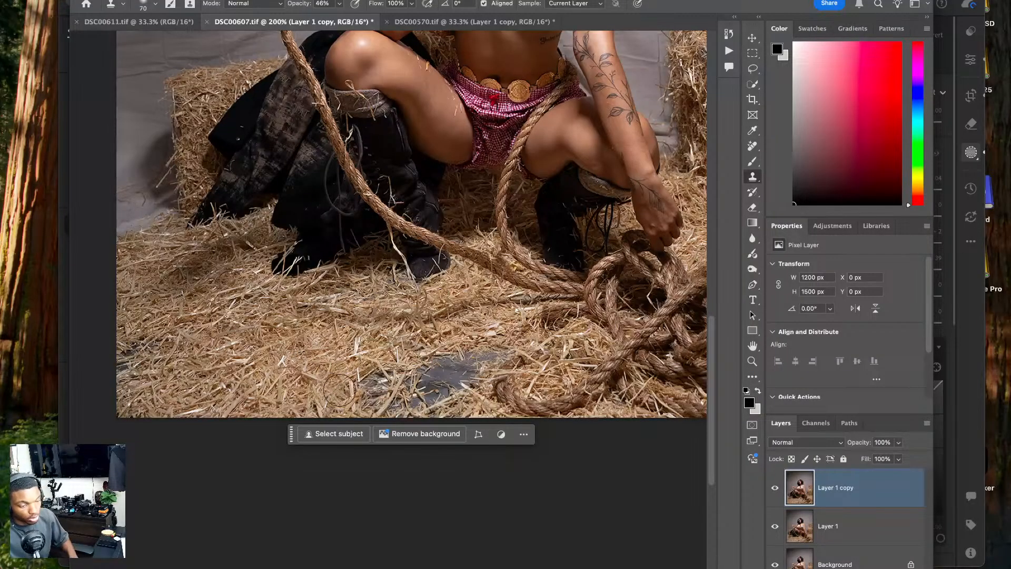
{"action": "key", "text": "["}
{"action": "key", "text": "["}
{"action": "key", "text": "["}
{"action": "key", "text": "["}
{"action": "key", "text": "["}
{"action": "key", "text": "["}
{"action": "mouse_move", "coordinate": [392, 380]}
{"action": "left_mouse_down"}
{"action": "mouse_move", "coordinate": [447, 366]}
{"action": "mouse_move", "coordinate": [419, 392]}
{"action": "mouse_move", "coordinate": [409, 391]}
{"action": "mouse_move", "coordinate": [440, 388]}
{"action": "mouse_move", "coordinate": [485, 348]}
{"action": "mouse_move", "coordinate": [493, 354]}
{"action": "mouse_move", "coordinate": [446, 392]}
{"action": "left_mouse_up"}
{"action": "key", "text": "["}
{"action": "key", "text": "["}
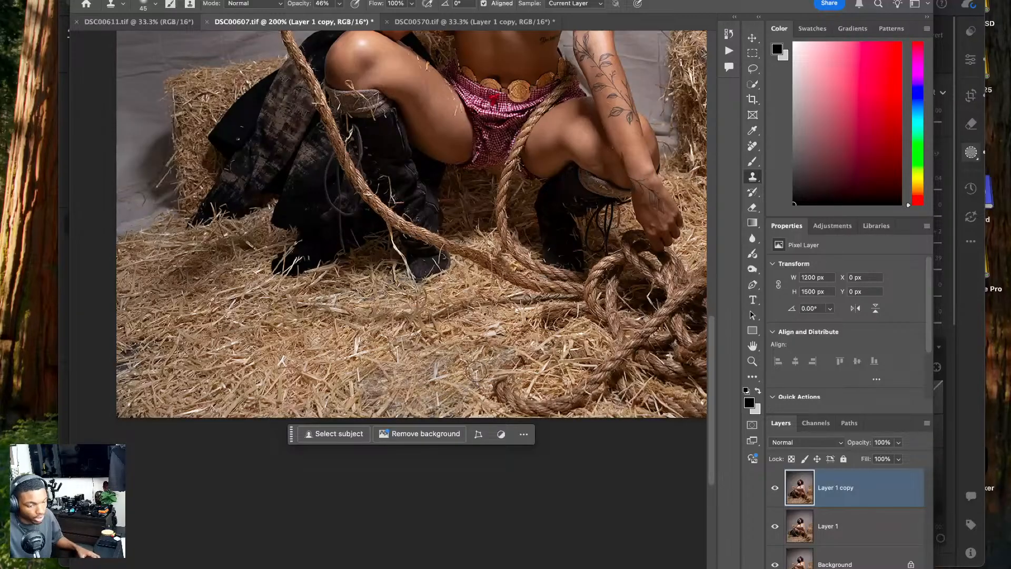
- Clone fresh straw over the remaining grey traces in the foreground and the dark spot near the photo's left edge
{"action": "left_click", "coordinate": [277, 355], "text": "alt"}
{"action": "left_click", "coordinate": [299, 364], "text": "alt"}
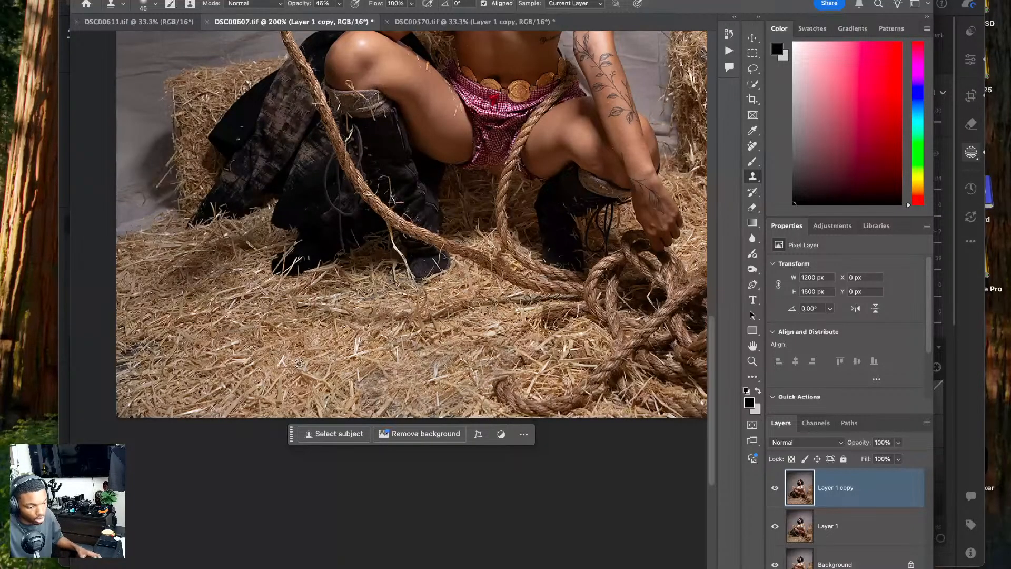
{"action": "mouse_move", "coordinate": [417, 368]}
{"action": "left_mouse_down"}
{"action": "mouse_move", "coordinate": [372, 371]}
{"action": "mouse_move", "coordinate": [407, 411]}
{"action": "left_mouse_up"}
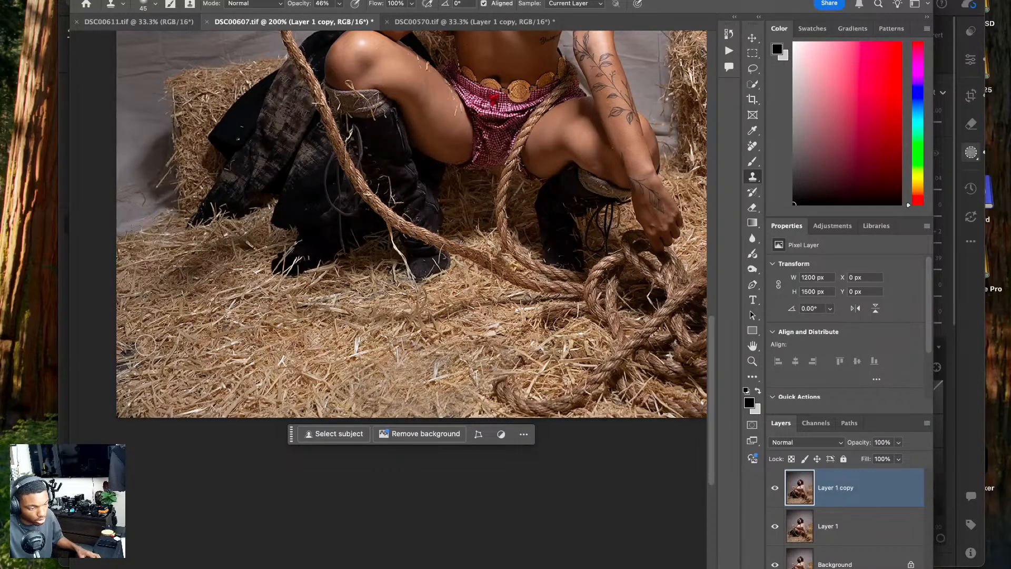
{"action": "mouse_move", "coordinate": [145, 345]}
{"action": "left_mouse_down"}
{"action": "mouse_move", "coordinate": [130, 351]}
{"action": "mouse_move", "coordinate": [126, 374]}
{"action": "mouse_move", "coordinate": [176, 348]}
{"action": "left_mouse_up"}
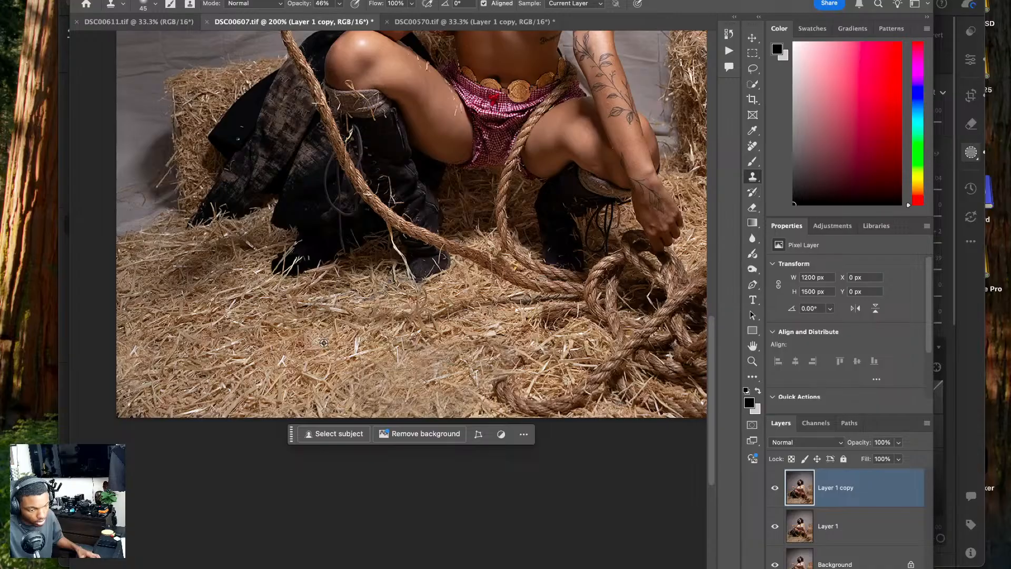
- Clone sampled hay along the photo's right edge at the lower hay bale
{"action": "mouse_move", "coordinate": [665, 103]}
{"action": "left_mouse_down"}
{"action": "mouse_move", "coordinate": [494, 317]}
{"action": "mouse_move", "coordinate": [507, 373]}
{"action": "mouse_move", "coordinate": [468, 412]}
{"action": "left_mouse_up"}
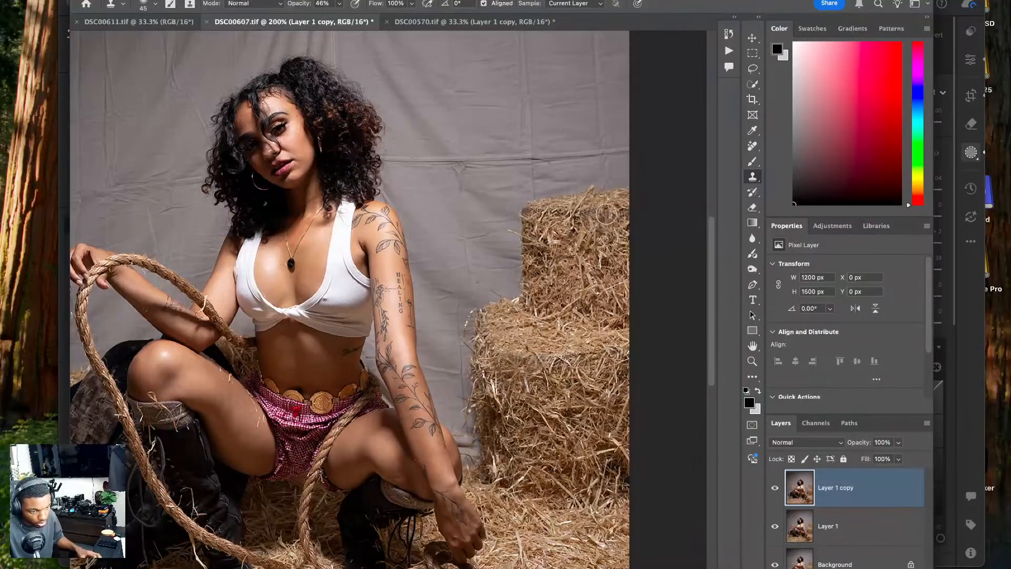
{"action": "scroll", "coordinate": [619, 228], "scroll_direction": "down", "scroll_amount": 3}
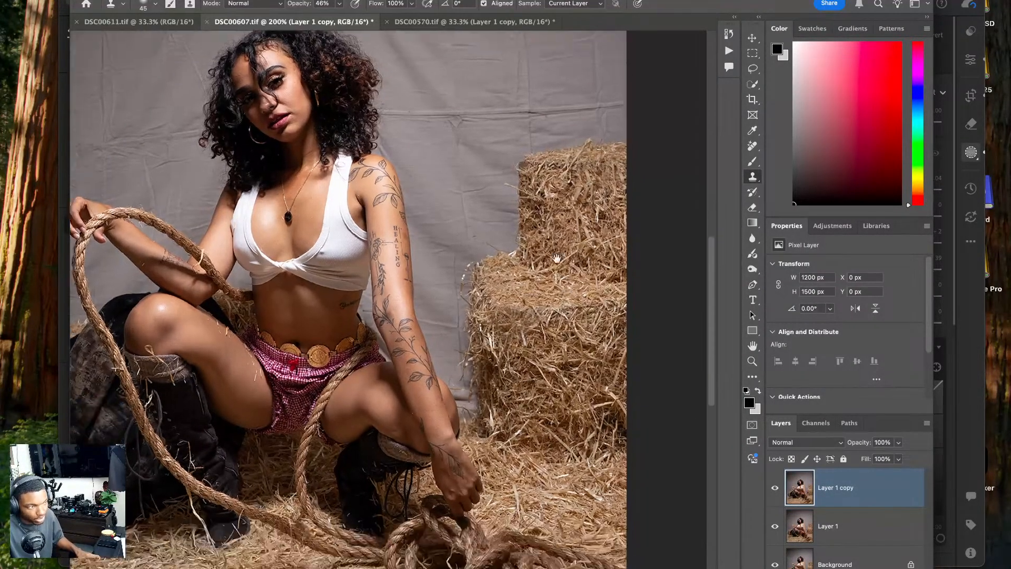
{"action": "left_click", "coordinate": [551, 371], "text": "alt"}
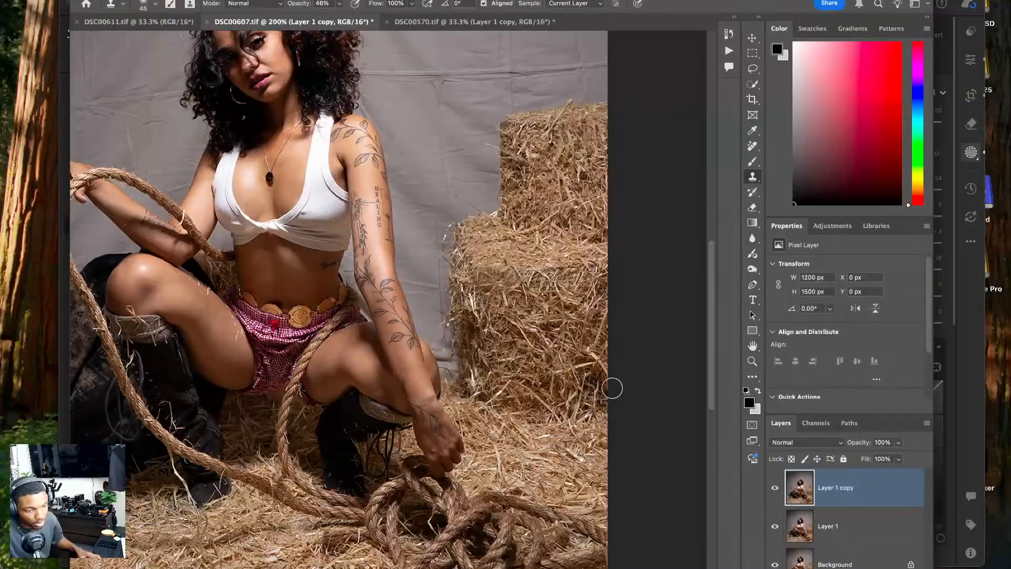
{"action": "left_click_drag", "start_coordinate": [603, 371], "coordinate": [599, 396]}
{"action": "left_click_drag", "start_coordinate": [352, 428], "coordinate": [638, 389]}
- Open Liquify on the top layer and reshape the crown of the woman's hair with a size 90, pressure 13 brush
{"action": "left_click_drag", "start_coordinate": [571, 395], "coordinate": [424, 548]}
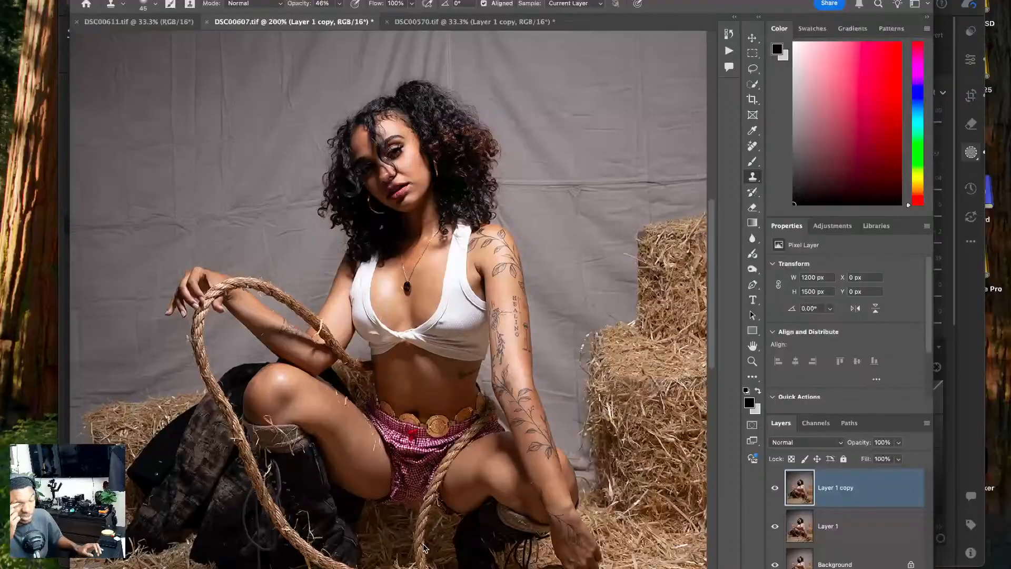
{"action": "key", "text": "super+shift+x"}
{"action": "key", "text": "super+plus"}
{"action": "key", "text": "super+plus"}
{"action": "key", "text": "super+plus"}
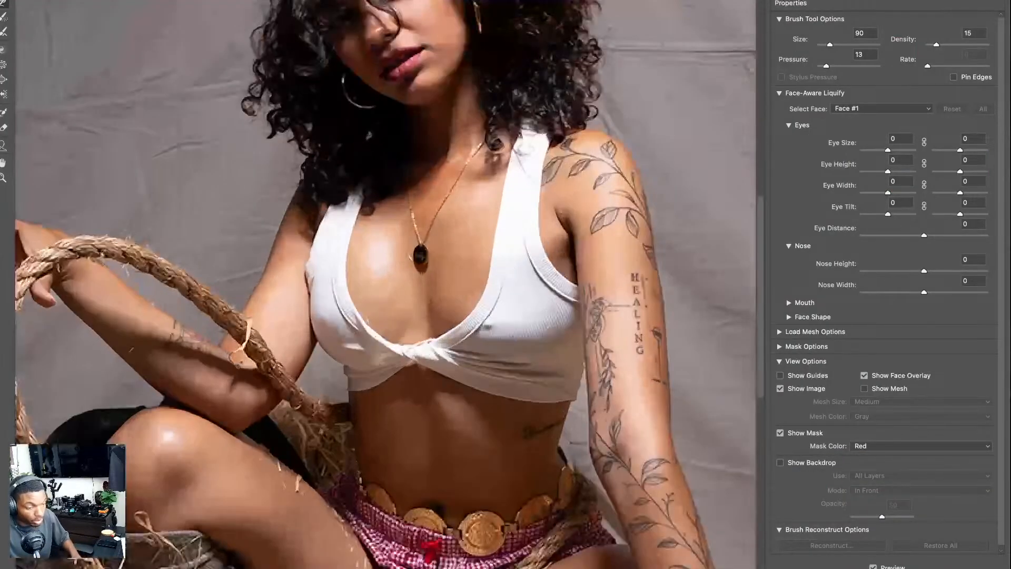
{"action": "left_click_drag", "start_coordinate": [383, 552], "coordinate": [222, 552]}
{"action": "left_click_drag", "start_coordinate": [417, 454], "coordinate": [422, 453]}
{"action": "left_click_drag", "start_coordinate": [416, 191], "coordinate": [377, 401]}
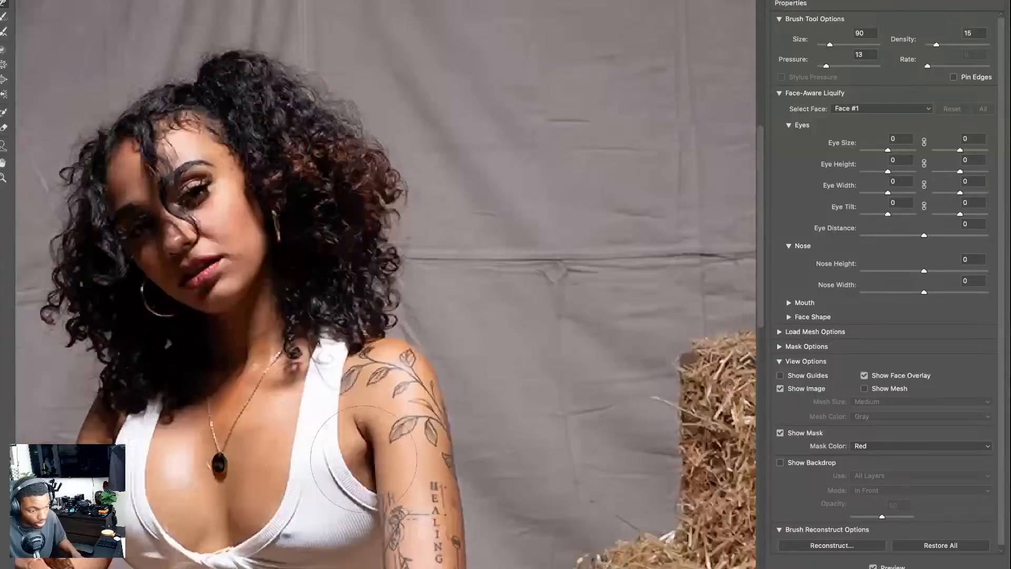
{"action": "left_click_drag", "start_coordinate": [333, 158], "coordinate": [319, 415]}
{"action": "key", "text": "["}
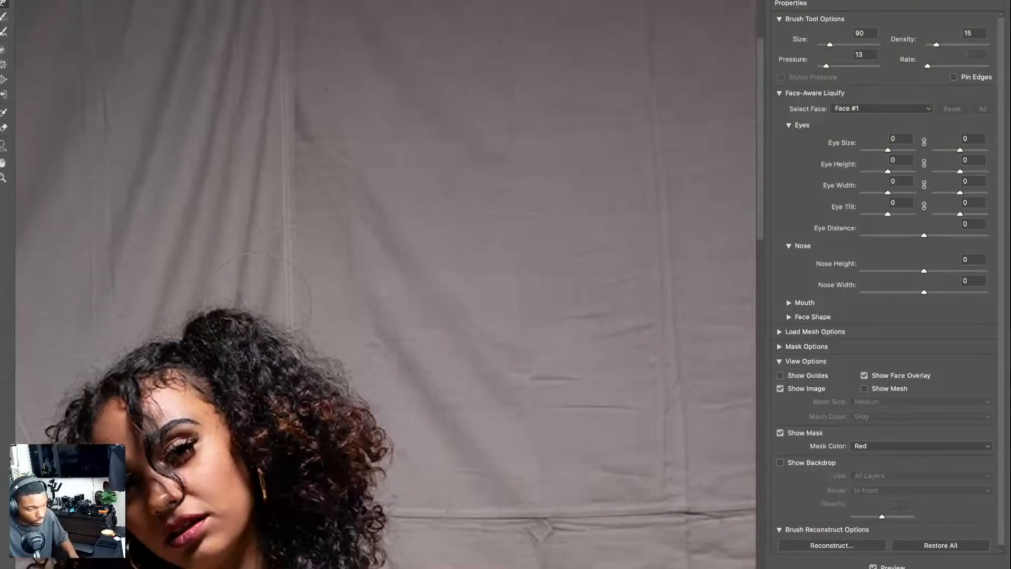
{"action": "mouse_move", "coordinate": [180, 311]}
{"action": "left_mouse_down"}
{"action": "mouse_move", "coordinate": [182, 319]}
{"action": "mouse_move", "coordinate": [243, 318]}
{"action": "mouse_move", "coordinate": [257, 279]}
{"action": "mouse_move", "coordinate": [320, 241]}
{"action": "left_mouse_up"}
{"action": "key", "text": "]"}
{"action": "left_click_drag", "start_coordinate": [288, 292], "coordinate": [298, 306]}
{"action": "left_click_drag", "start_coordinate": [233, 312], "coordinate": [215, 129]}
- Refine the side edge of the white top at the woman's underarm with a size 45 Liquify brush
{"action": "left_click_drag", "start_coordinate": [298, 528], "coordinate": [280, 238]}
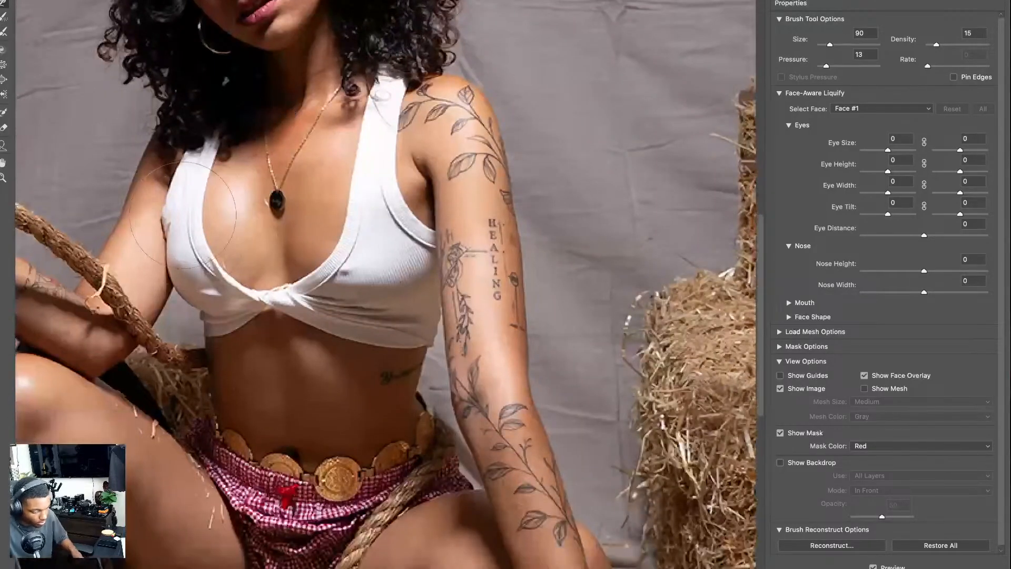
{"action": "key", "text": "["}
{"action": "key", "text": "["}
{"action": "key", "text": "["}
{"action": "key", "text": "["}
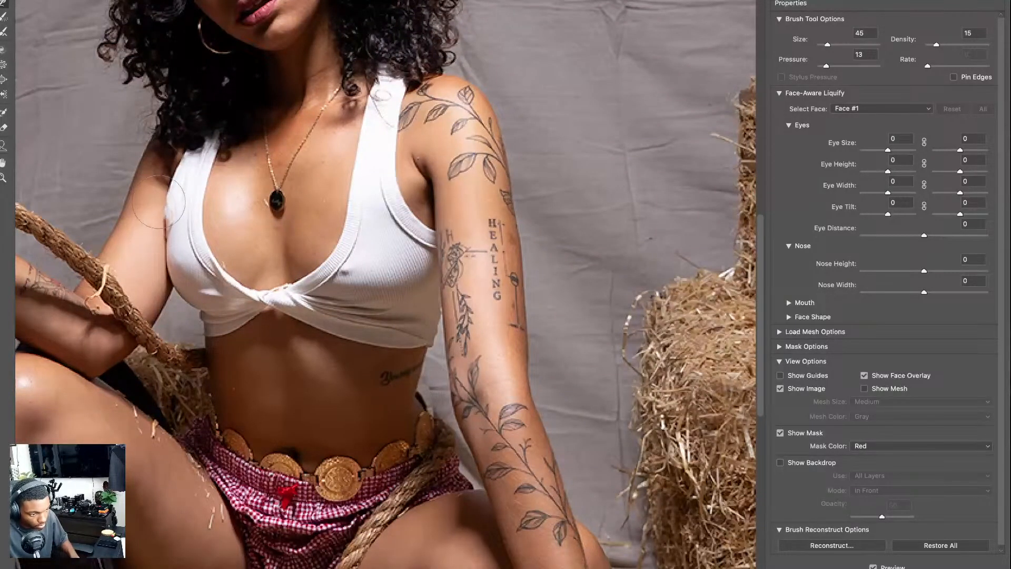
{"action": "key", "text": "]"}
{"action": "mouse_move", "coordinate": [156, 220]}
{"action": "left_mouse_down"}
{"action": "mouse_move", "coordinate": [162, 159]}
{"action": "mouse_move", "coordinate": [171, 183]}
{"action": "left_mouse_up"}
{"action": "key", "text": "]"}
{"action": "key", "text": "["}
{"action": "key", "text": "["}
{"action": "left_click_drag", "start_coordinate": [174, 233], "coordinate": [161, 234]}
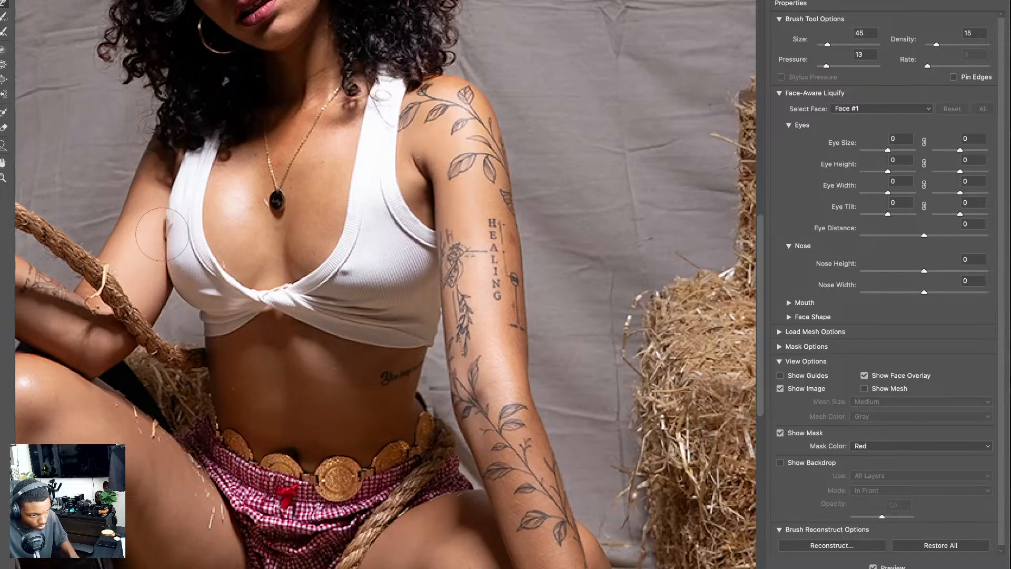
- Reshape the woman's waist beside the rope with a size 80 Liquify brush
{"action": "left_click_drag", "start_coordinate": [274, 245], "coordinate": [184, 221]}
{"action": "scroll", "coordinate": [319, 168], "scroll_direction": "down", "scroll_amount": 8}
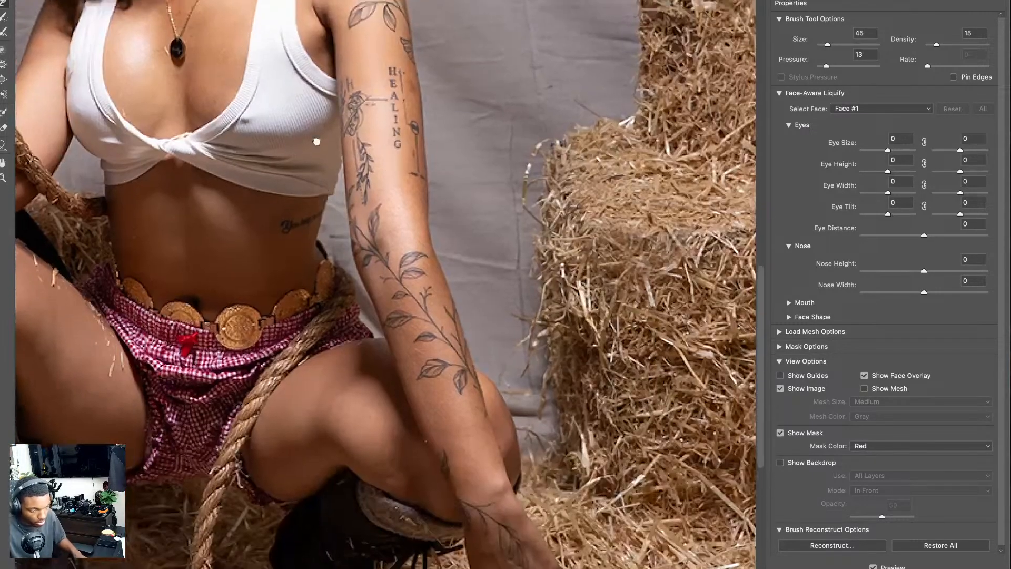
{"action": "left_click_drag", "start_coordinate": [298, 145], "coordinate": [474, 227]}
{"action": "key", "text": "bracketright"}
{"action": "key", "text": "bracketright"}
{"action": "key", "text": "bracketright"}
{"action": "key", "text": "bracketright"}
{"action": "key", "text": "bracketright"}
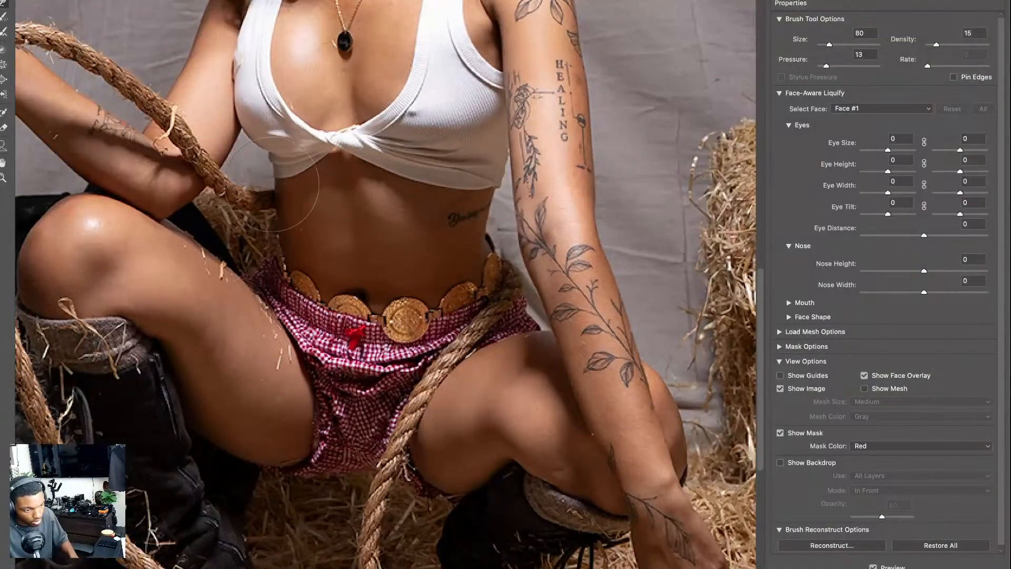
{"action": "scroll", "coordinate": [296, 227], "scroll_direction": "down", "scroll_amount": 5}
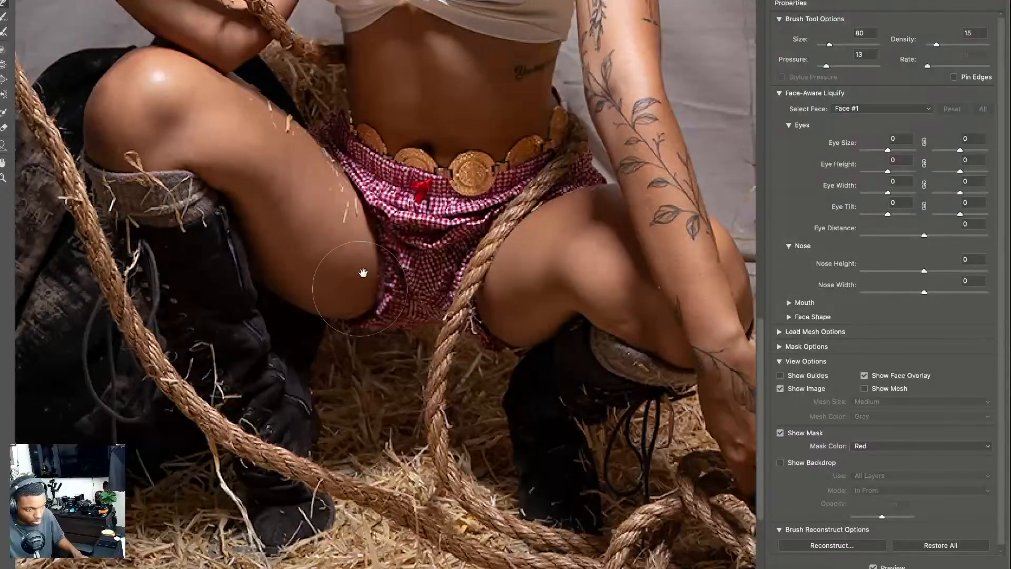
- Push the outer hair slightly outward for more volume with a size 125 brush and apply the Liquify changes
{"action": "scroll", "coordinate": [350, 270], "scroll_direction": "up", "scroll_amount": 10}
{"action": "scroll", "coordinate": [342, 414], "scroll_direction": "up", "scroll_amount": 3}
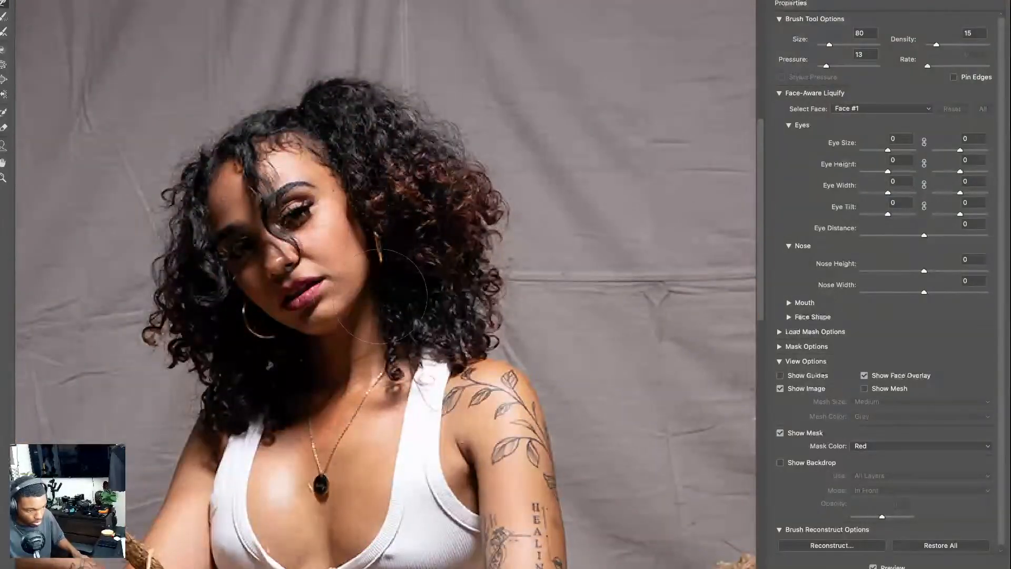
{"action": "scroll", "coordinate": [429, 365], "scroll_direction": "down", "scroll_amount": 5}
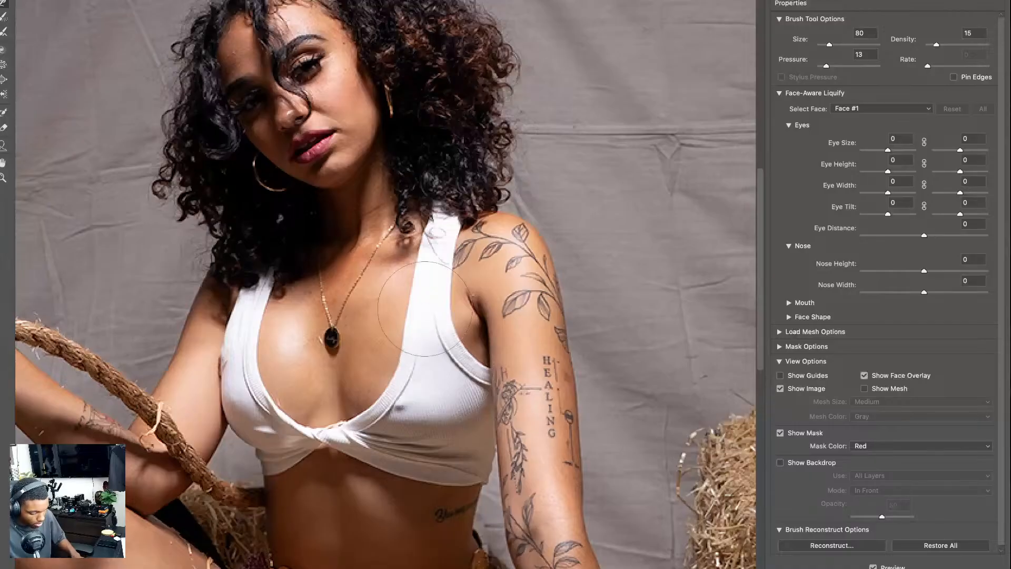
{"action": "key", "text": "ctrl+0"}
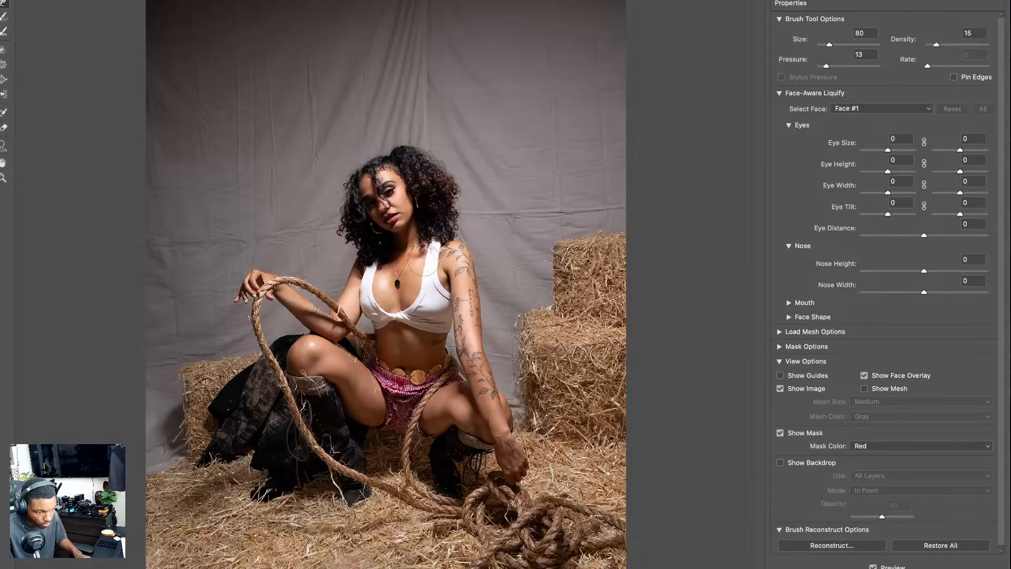
{"action": "key", "text": "bracketright"}
{"action": "key", "text": "bracketright"}
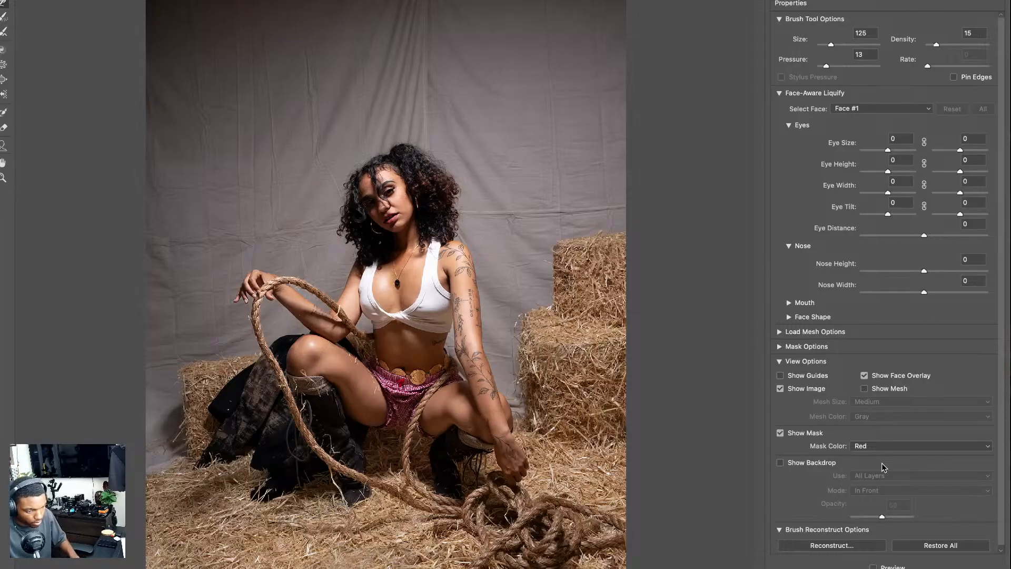
{"action": "key", "text": "Return"}
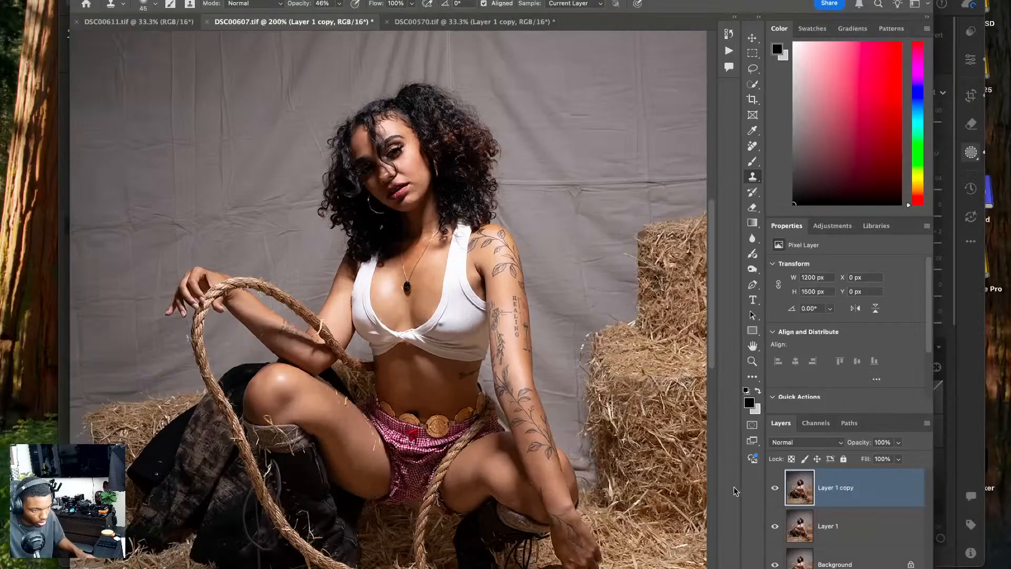
- Review the full DSC00607 portrait, close it and save the retouching
{"action": "key", "text": "super+0"}
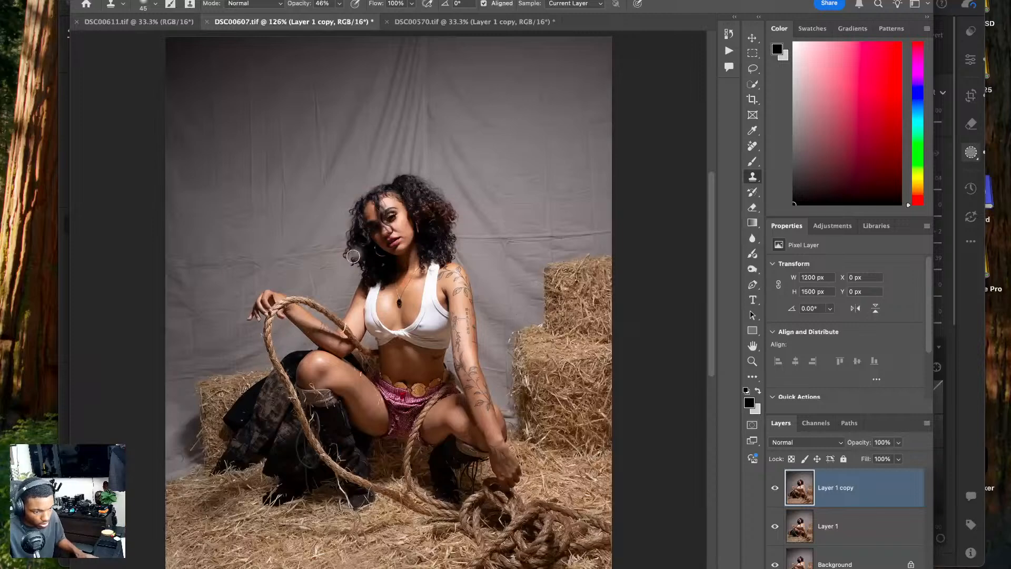
{"action": "scroll", "coordinate": [379, 185], "scroll_direction": "right", "scroll_amount": 3}
{"action": "scroll", "coordinate": [379, 185], "scroll_direction": "down", "scroll_amount": 3}
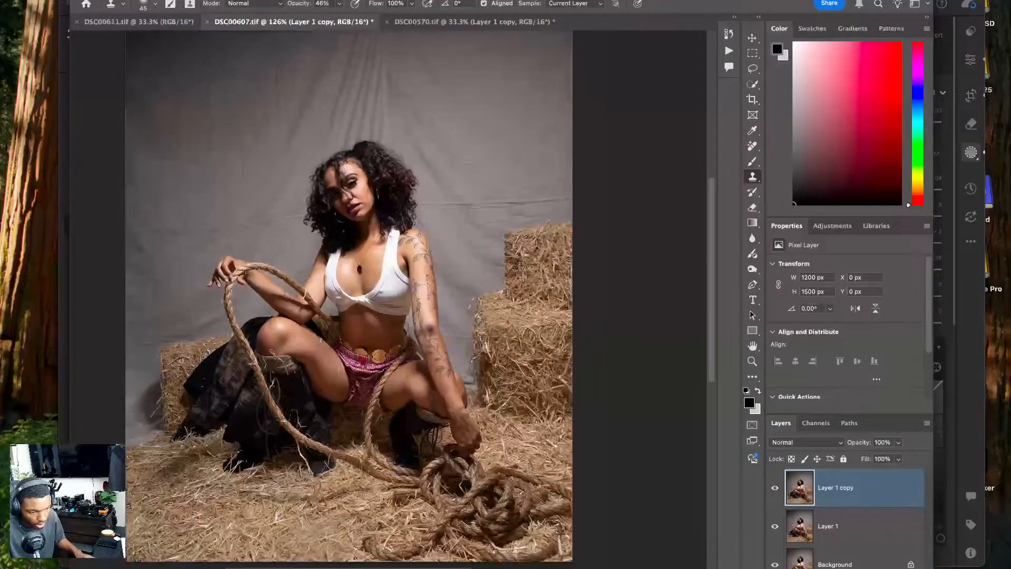
{"action": "left_click", "coordinate": [206, 22]}
{"action": "left_click", "coordinate": [500, 197]}
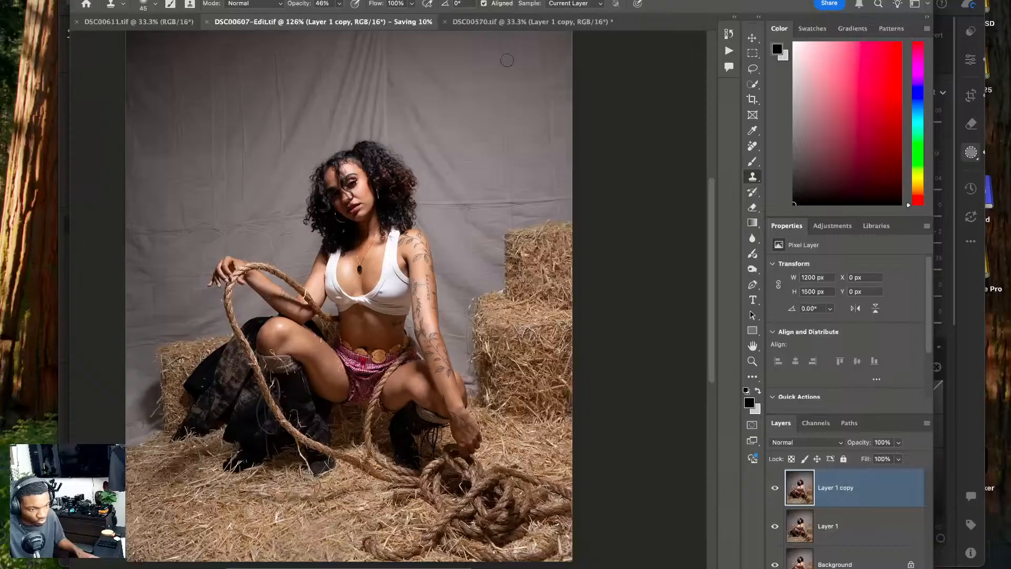
- Switch from Lightroom back to Photoshop with the cropped DSC00570.tif portrait in front
{"action": "left_click", "coordinate": [503, 27]}
{"action": "key", "text": "super+0"}
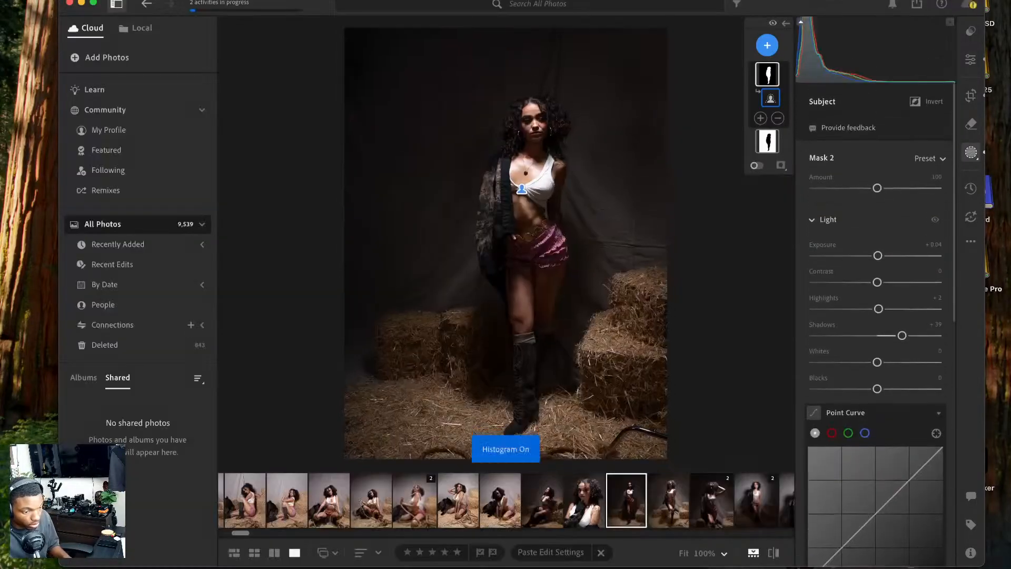
{"action": "key", "text": "super+Tab"}
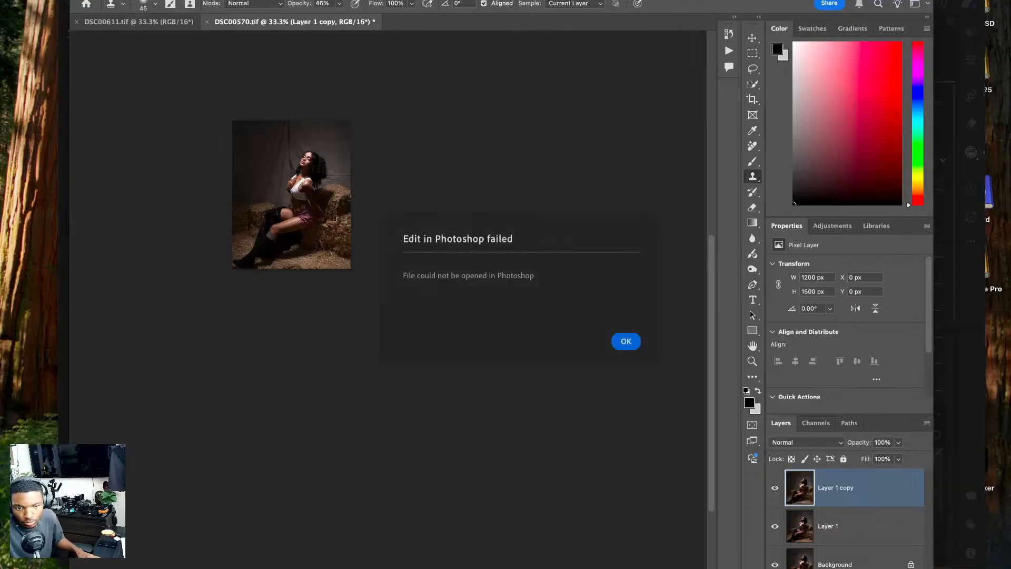
- Dismiss the failed edit notice in Lightroom and send the standing portrait with the jacket to Photoshop for editing
{"action": "left_click", "coordinate": [624, 341]}
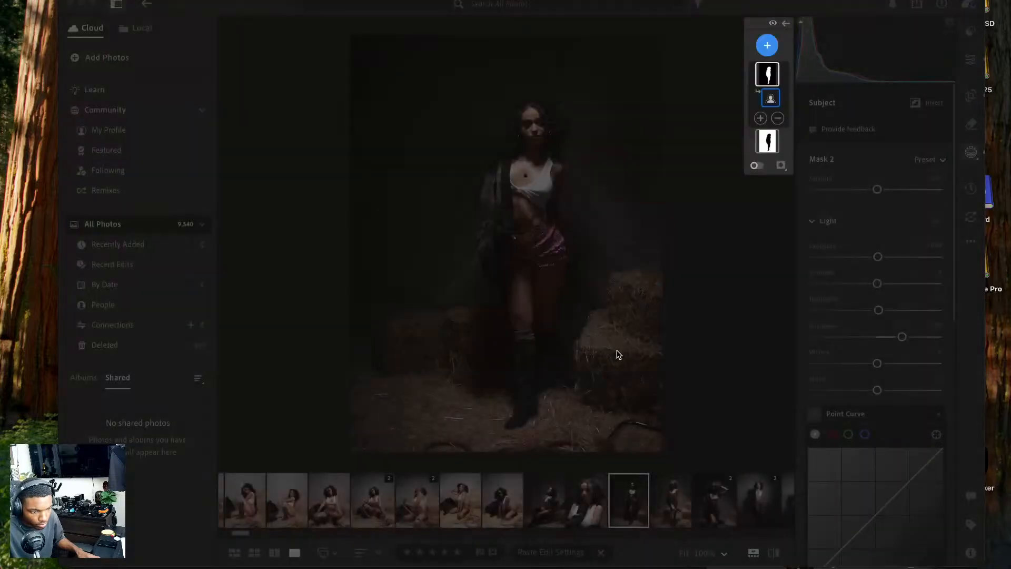
{"action": "right_click", "coordinate": [585, 281]}
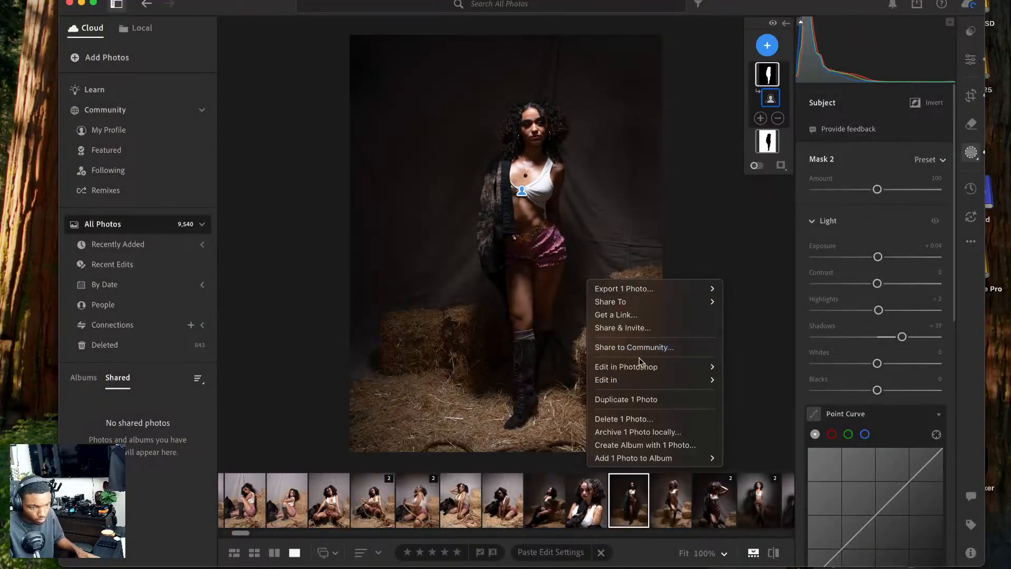
{"action": "mouse_move", "coordinate": [665, 366]}
{"action": "left_click", "coordinate": [740, 367]}
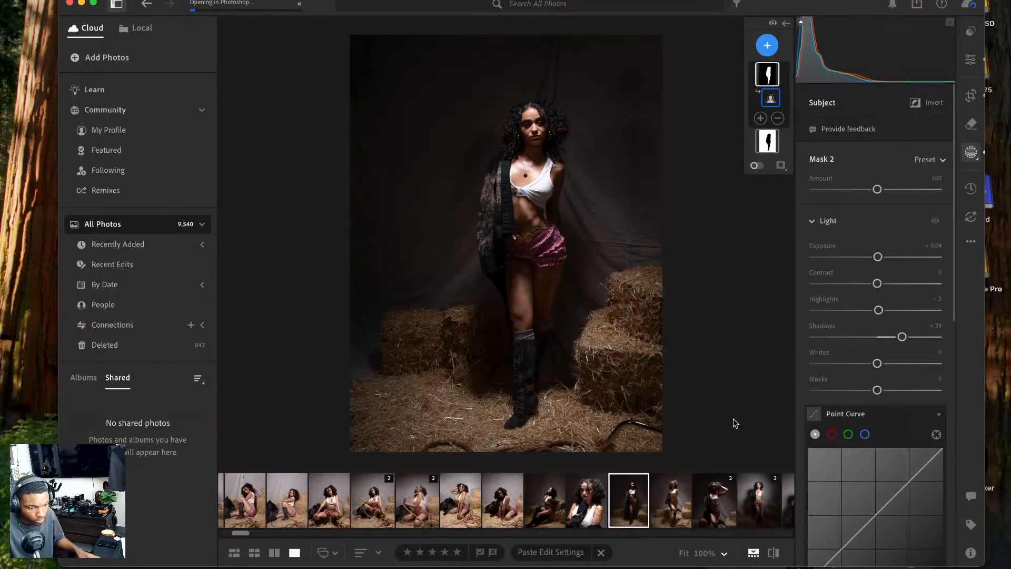
- Find the bright standing portrait with the rope around the woman's neck and send it to Photoshop for editing
{"action": "left_click", "coordinate": [552, 497]}
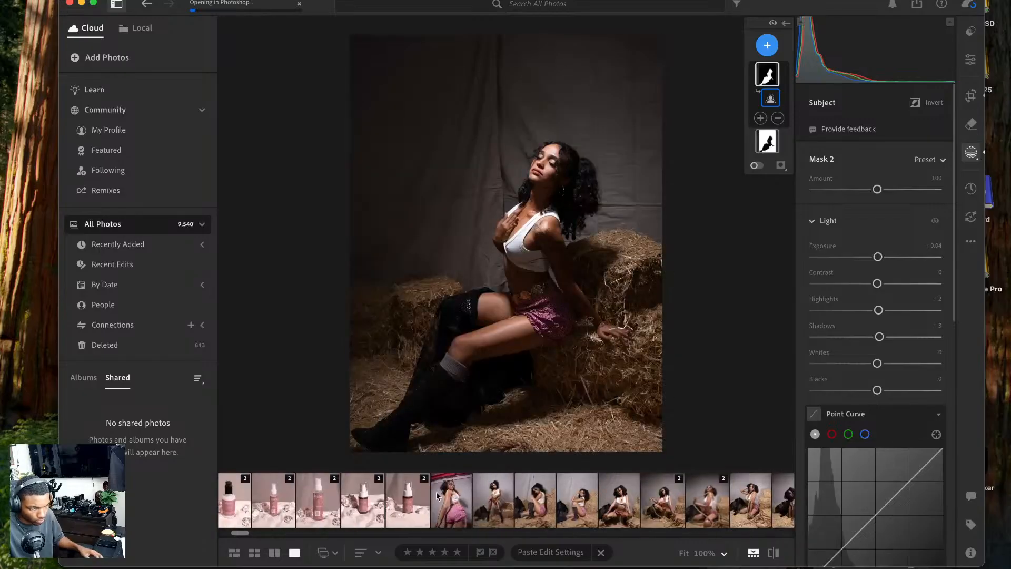
{"action": "left_click", "coordinate": [444, 490]}
{"action": "left_click", "coordinate": [494, 493]}
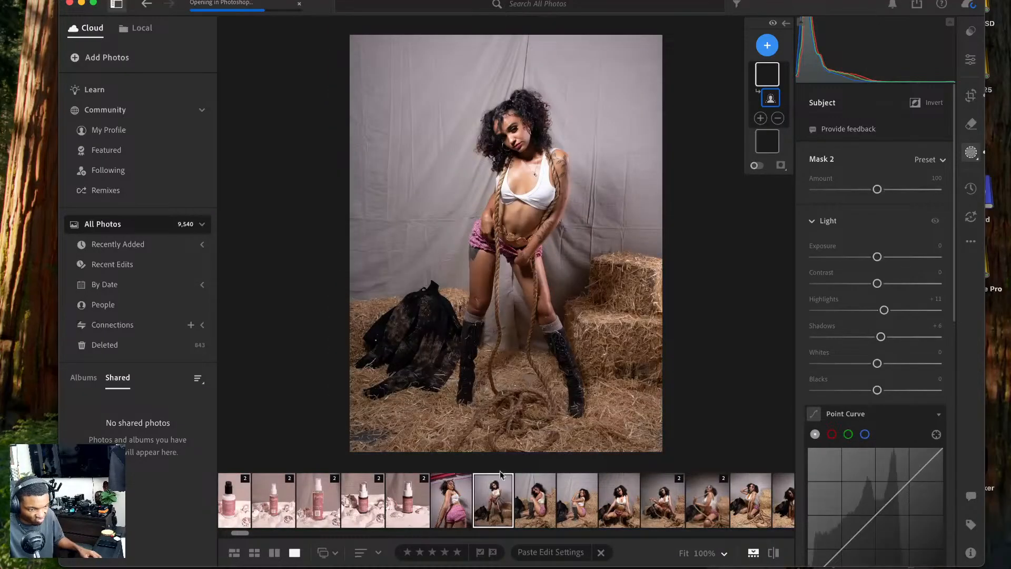
{"action": "right_click", "coordinate": [566, 350]}
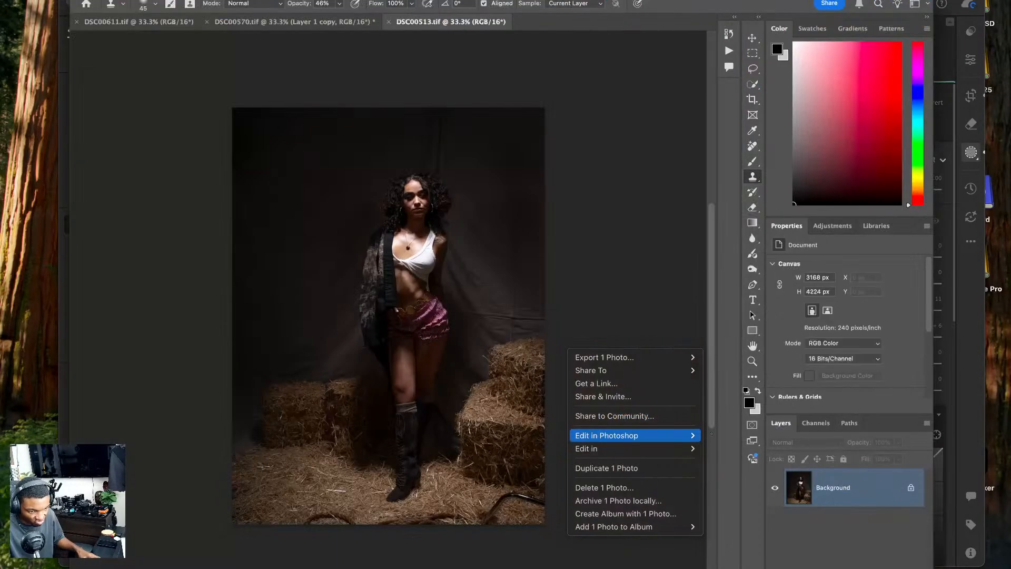
{"action": "mouse_move", "coordinate": [695, 438]}
{"action": "left_click", "coordinate": [727, 435]}
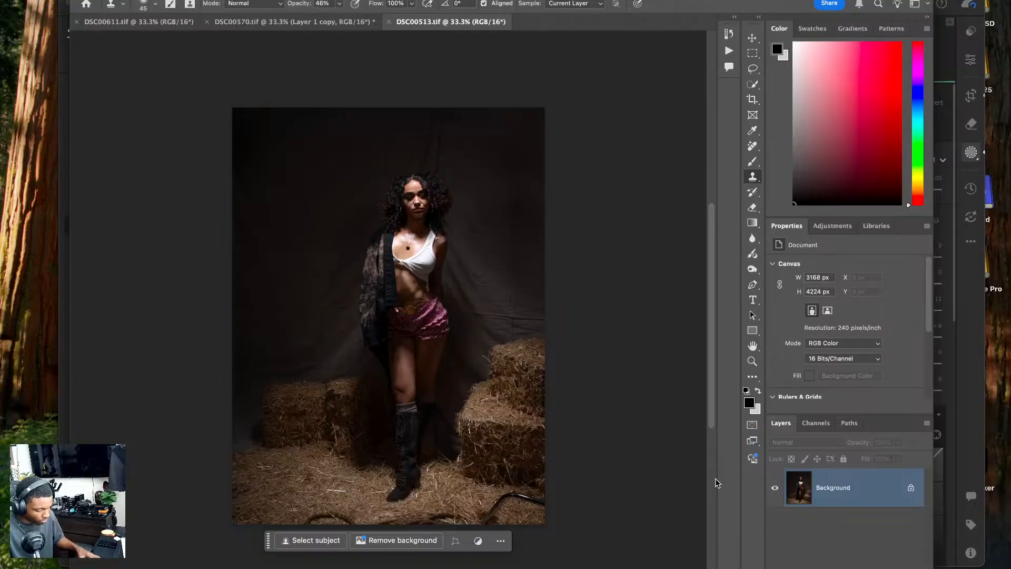
- Duplicate the image layer twice in DSC00513.tif and once in DSC00663.tif
{"action": "key", "text": "super+j"}
{"action": "key", "text": "super+j"}
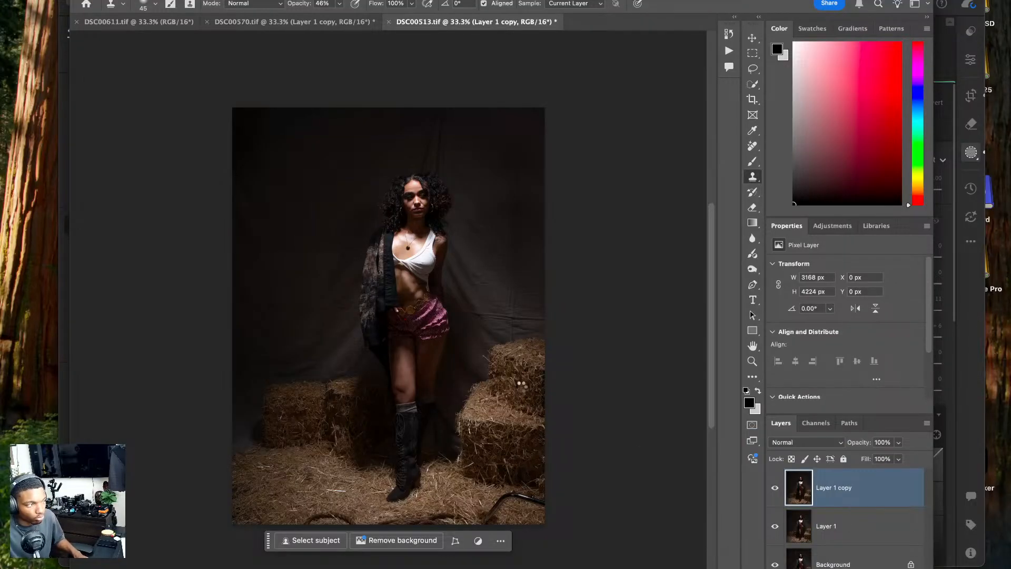
{"action": "key", "text": "super+j"}
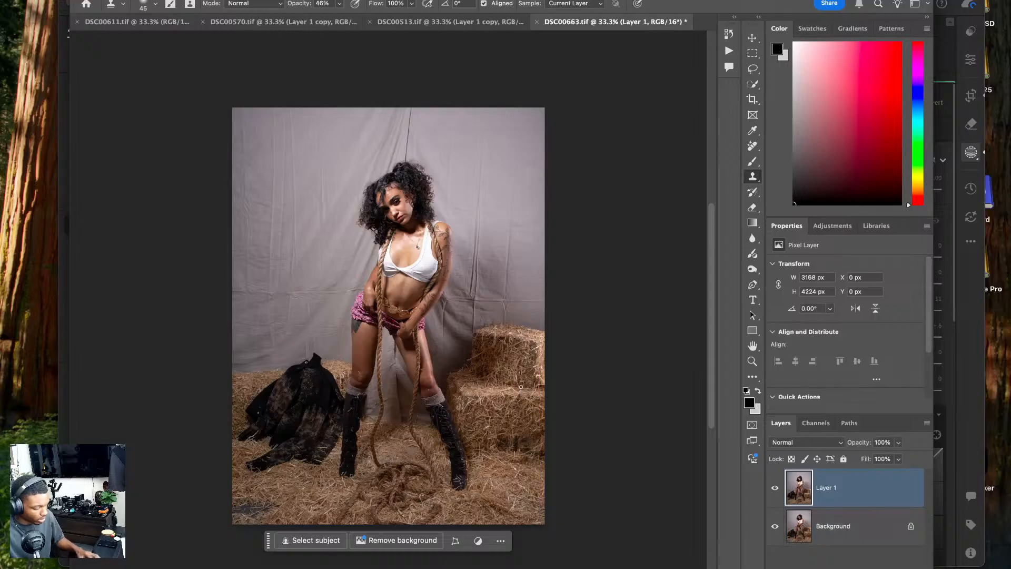
- Crop the DSC00663.tif rope portrait to 4 x 5 in at 300 ppi, keeping the photo's full height with blank side margins
{"action": "key", "text": "c"}
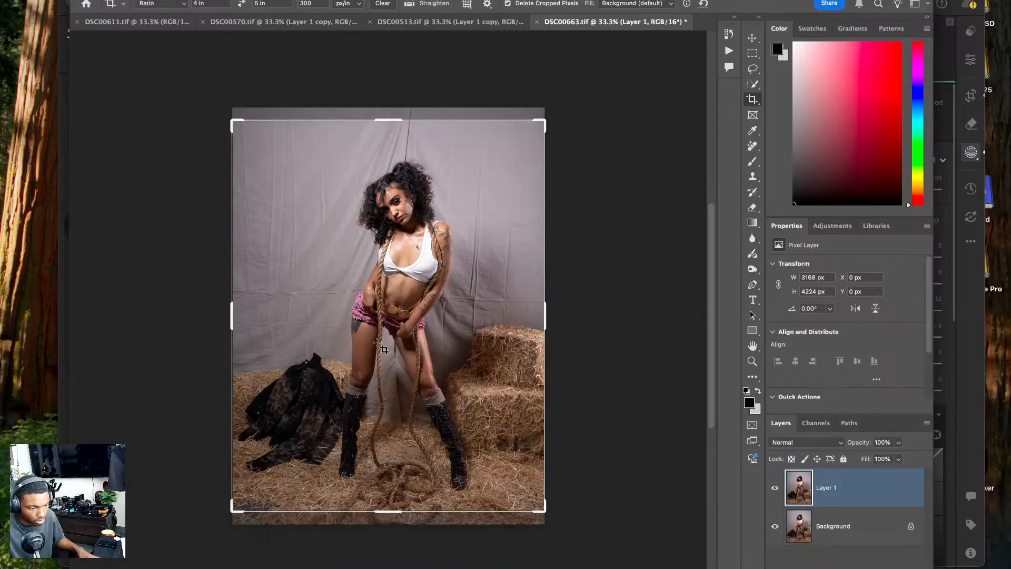
{"action": "left_click_drag", "start_coordinate": [384, 349], "coordinate": [379, 341]}
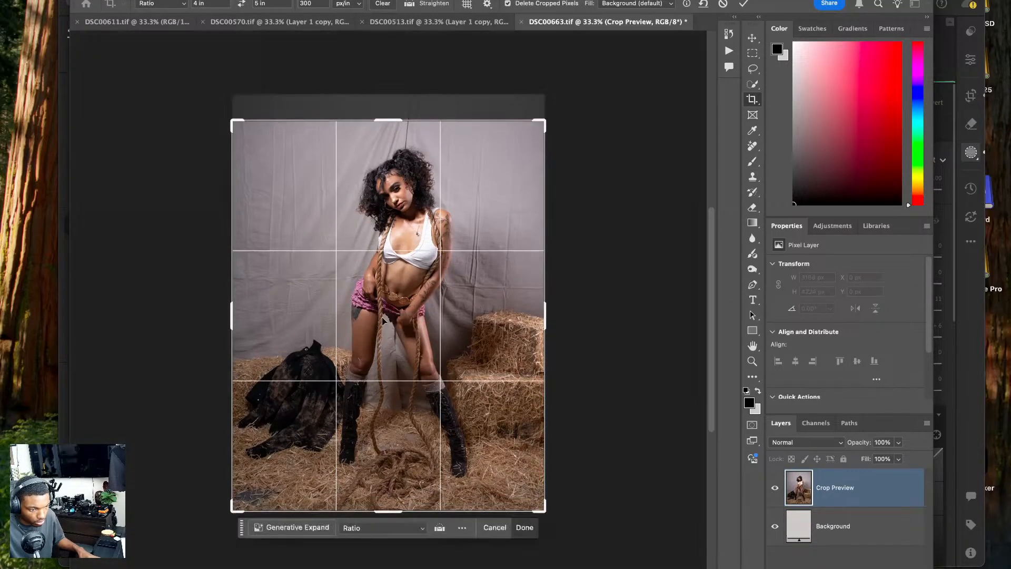
{"action": "left_click_drag", "start_coordinate": [386, 122], "coordinate": [390, 94]}
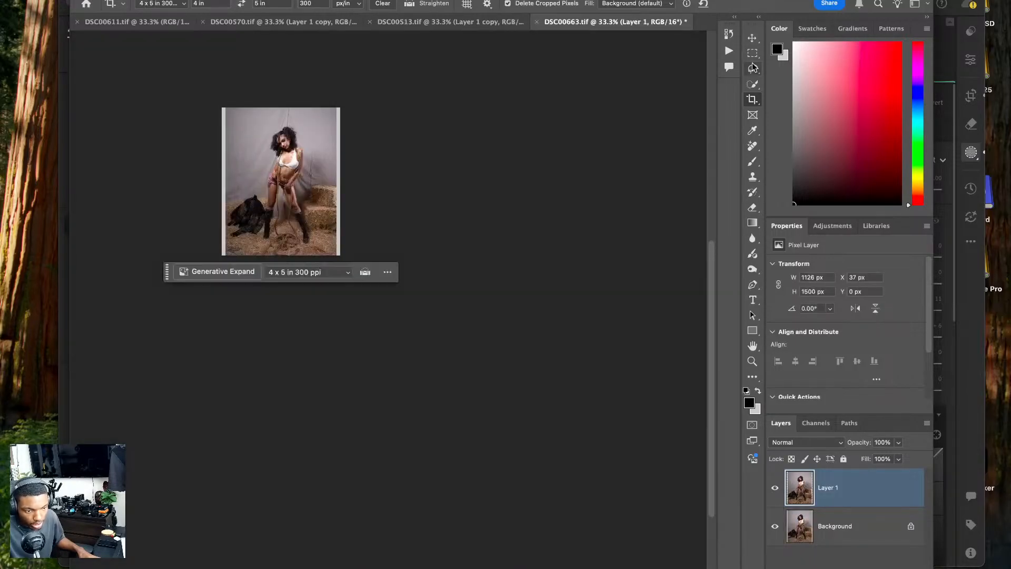
- Stretch a strip of backdrop and hay bales on the woman's right-hand image side outward to fill the blank right margin
{"action": "left_click", "coordinate": [753, 54]}
{"action": "key", "text": "super+0"}
{"action": "key", "text": "super+1"}
{"action": "left_click_drag", "start_coordinate": [606, 65], "coordinate": [477, 537]}
{"action": "key", "text": "super+t"}
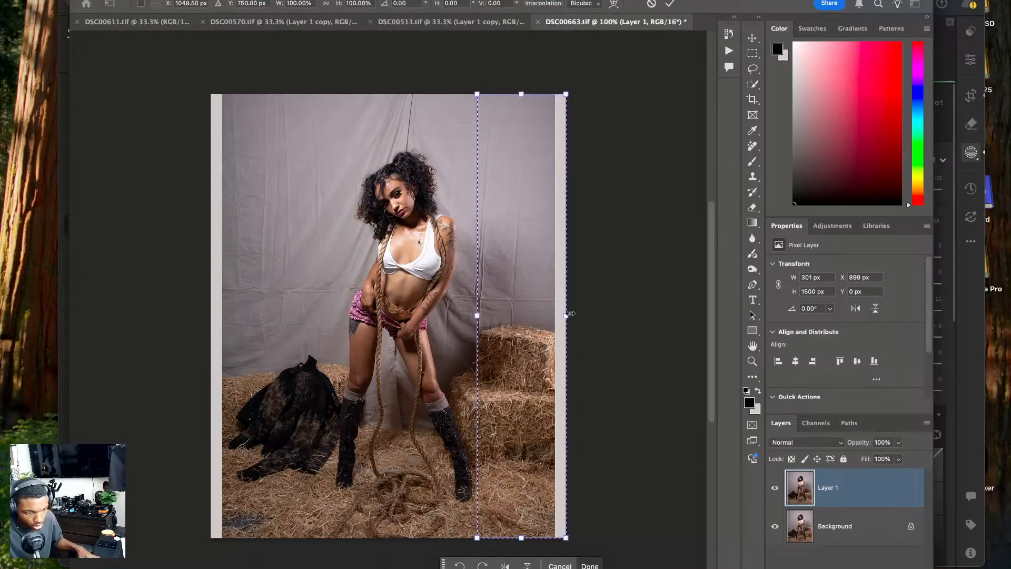
{"action": "left_click_drag", "start_coordinate": [566, 316], "coordinate": [584, 316]}
{"action": "key", "text": "Return"}
{"action": "key", "text": "super+d"}
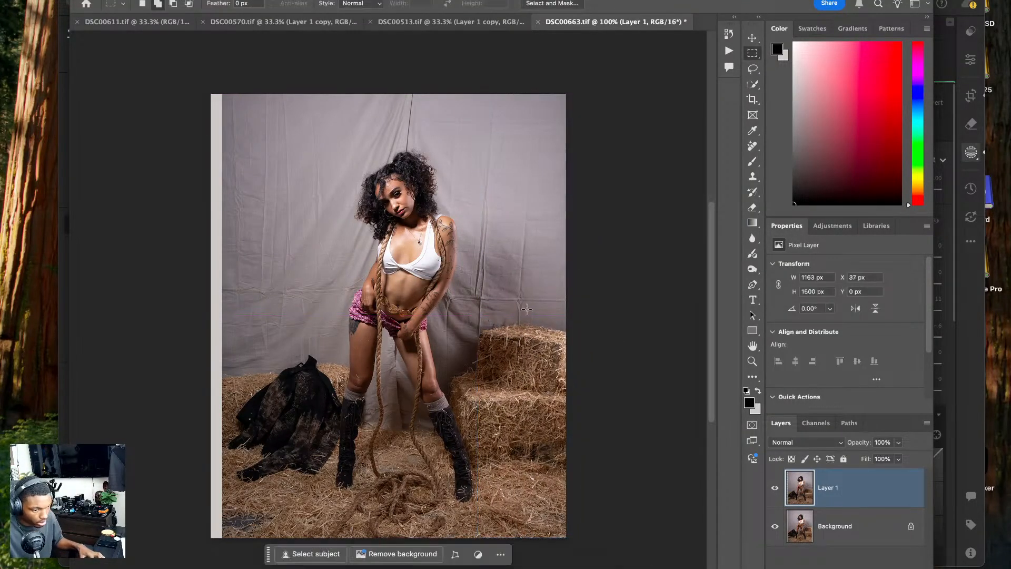
- Stretch the strip containing the black jacket and backdrop outward to fill the blank left margin
{"action": "left_click_drag", "start_coordinate": [211, 95], "coordinate": [332, 556]}
{"action": "key", "text": "super+t"}
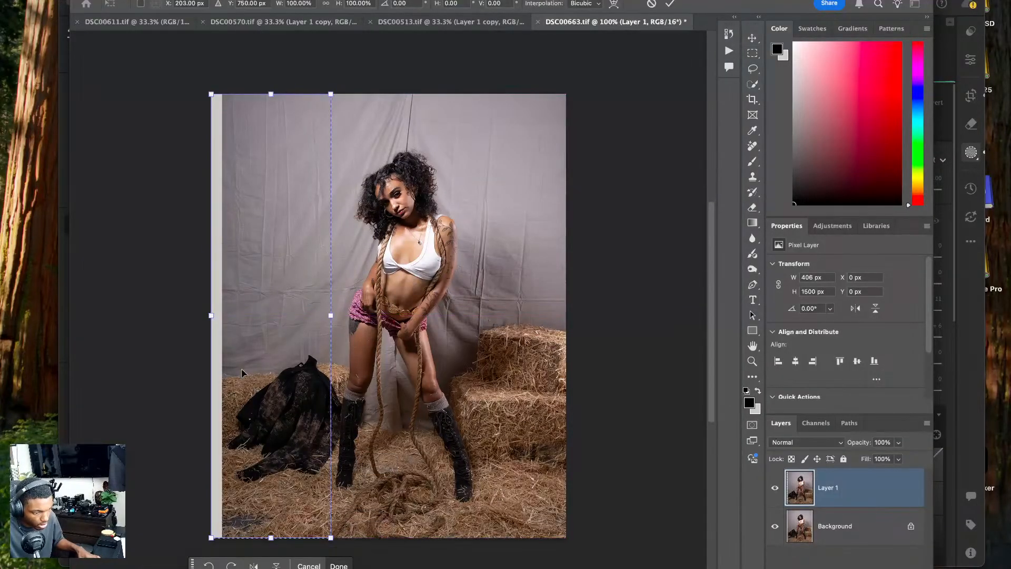
{"action": "left_click_drag", "start_coordinate": [204, 317], "coordinate": [191, 317]}
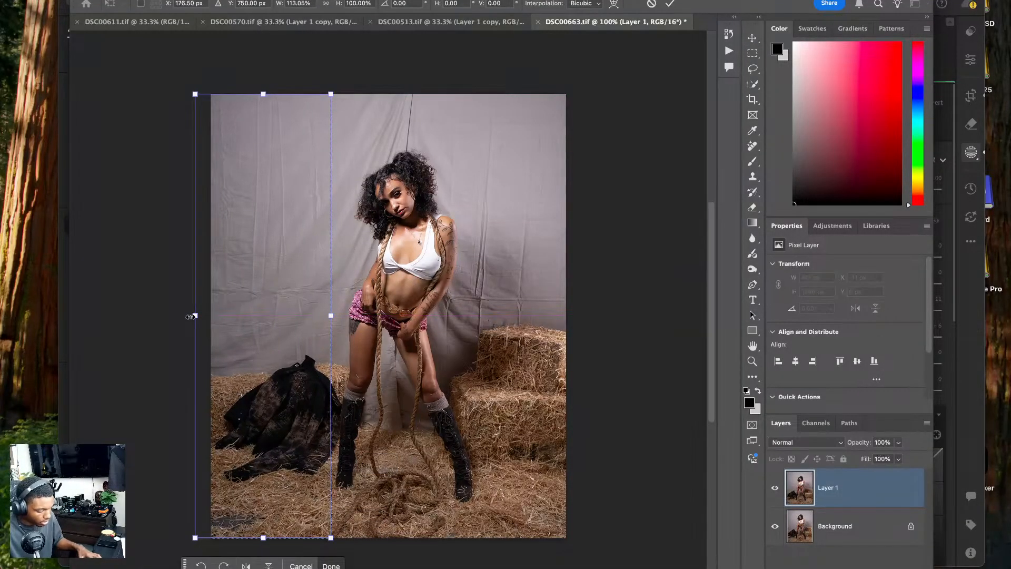
{"action": "key", "text": "Return"}
{"action": "key", "text": "super+d"}
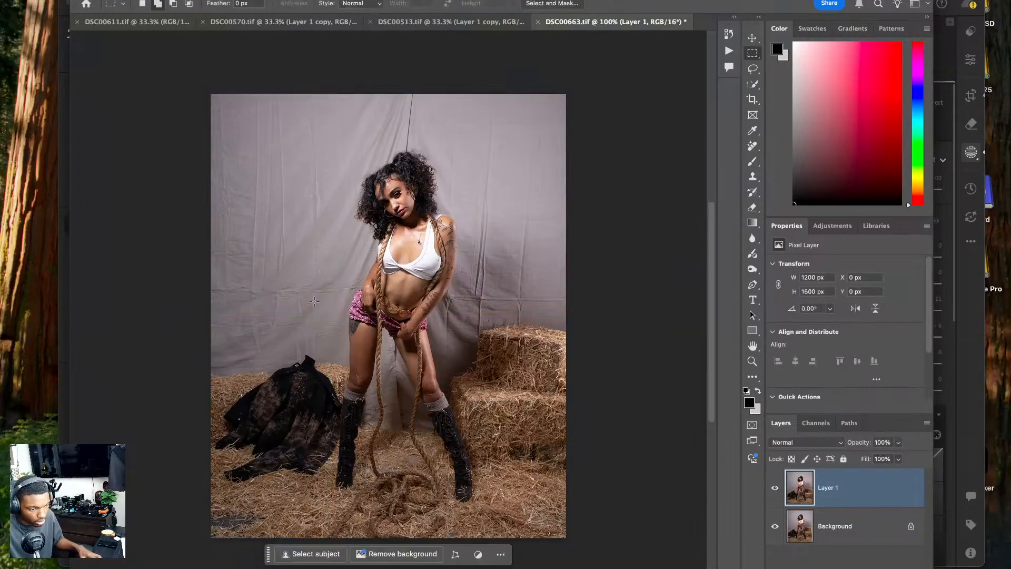
- Clone straw over the bare gray patch in the floor's lower-left corner with the Clone Stamp
{"action": "left_click", "coordinate": [755, 176]}
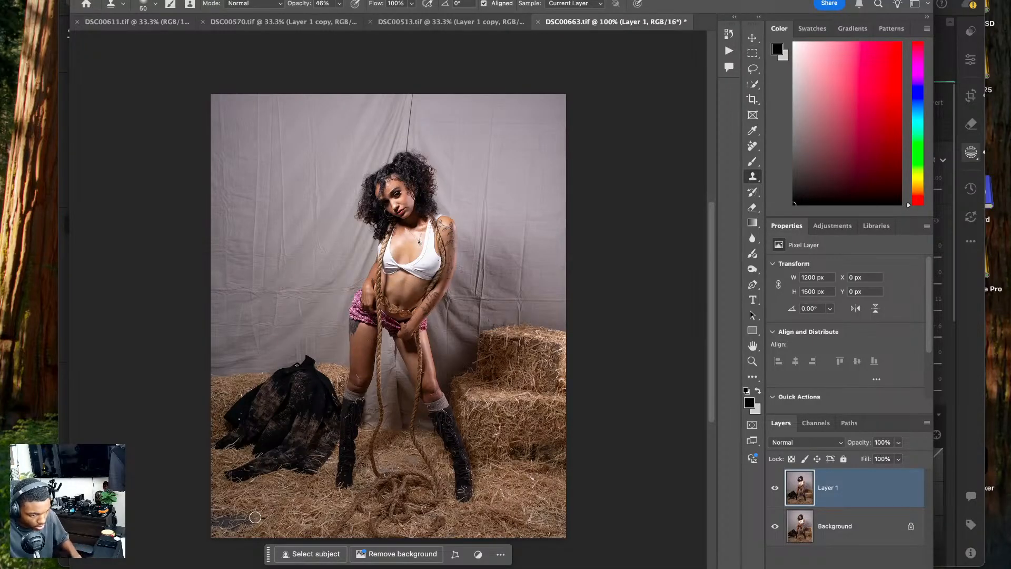
{"action": "mouse_move", "coordinate": [248, 520]}
{"action": "left_mouse_down"}
{"action": "mouse_move", "coordinate": [216, 517]}
{"action": "mouse_move", "coordinate": [233, 528]}
{"action": "left_mouse_up"}
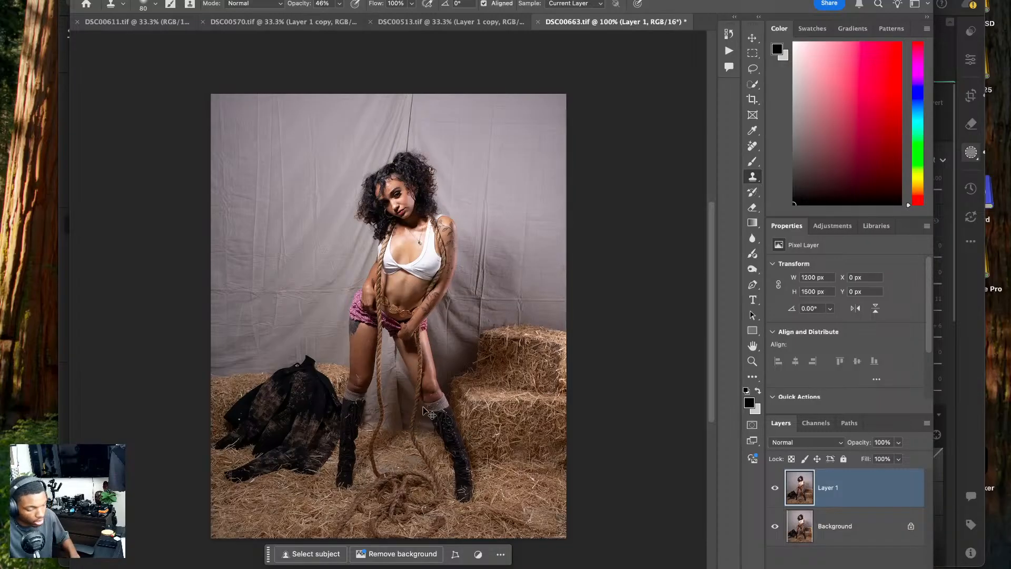
- Clone straw over the bare gray patch between the two hanging ropes with a smaller Clone Stamp brush
{"action": "key", "text": "super+plus"}
{"action": "key", "text": "super+plus"}
{"action": "key", "text": "super+plus"}
{"action": "scroll", "coordinate": [429, 406], "scroll_direction": "down", "scroll_amount": 20}
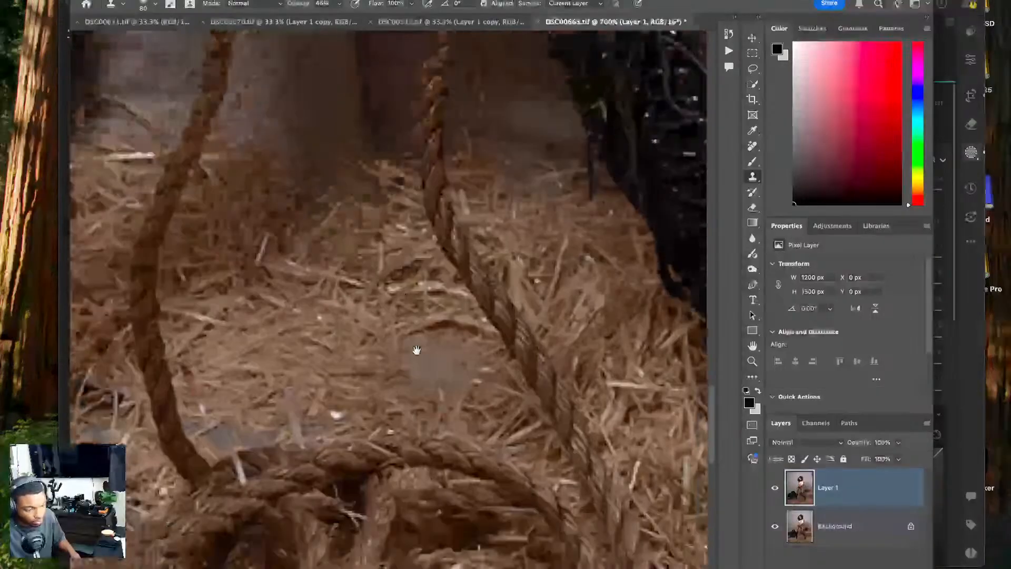
{"action": "key", "text": "bracketleft"}
{"action": "key", "text": "bracketleft"}
{"action": "key", "text": "bracketleft"}
{"action": "key", "text": "bracketleft"}
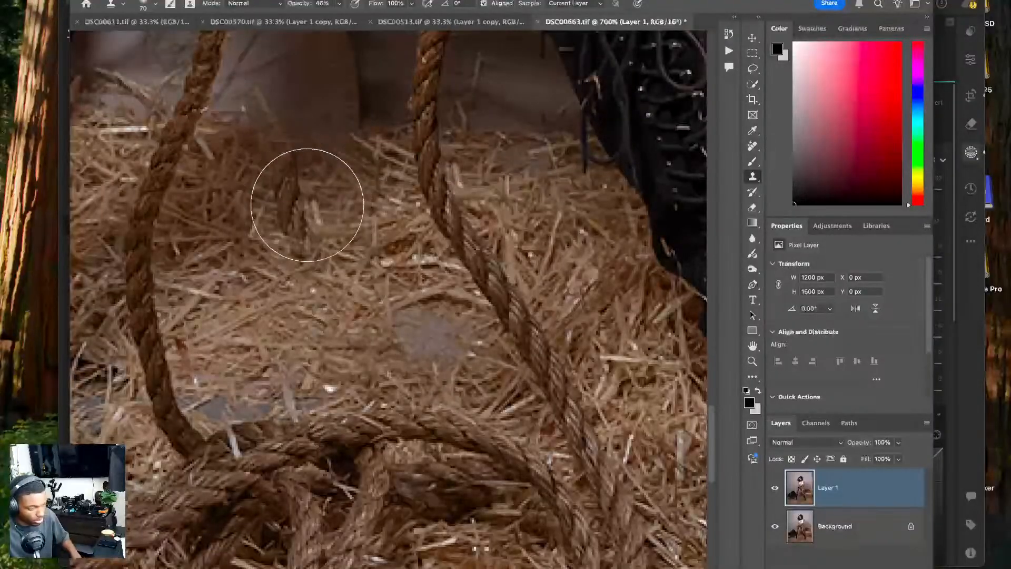
{"action": "left_click", "coordinate": [296, 233], "text": "alt"}
{"action": "mouse_move", "coordinate": [390, 304]}
{"action": "left_mouse_down"}
{"action": "mouse_move", "coordinate": [434, 345]}
{"action": "mouse_move", "coordinate": [374, 333]}
{"action": "left_mouse_up"}
- Clone straw over the remaining bare floor patches beside the rope coil and the neighboring boot
{"action": "left_click", "coordinate": [326, 260], "text": "alt"}
{"action": "mouse_move", "coordinate": [232, 376]}
{"action": "left_mouse_down"}
{"action": "mouse_move", "coordinate": [296, 393]}
{"action": "mouse_move", "coordinate": [288, 353]}
{"action": "left_mouse_up"}
{"action": "left_click", "coordinate": [250, 232], "text": "alt"}
{"action": "left_click", "coordinate": [214, 370]}
{"action": "mouse_move", "coordinate": [213, 369]}
{"action": "left_mouse_down"}
{"action": "mouse_move", "coordinate": [320, 376]}
{"action": "mouse_move", "coordinate": [218, 384]}
{"action": "left_mouse_up"}
{"action": "left_click_drag", "start_coordinate": [109, 381], "coordinate": [277, 347]}
{"action": "left_click_drag", "start_coordinate": [152, 386], "coordinate": [301, 314]}
{"action": "left_click", "coordinate": [221, 448], "text": "alt"}
{"action": "mouse_move", "coordinate": [387, 358]}
{"action": "left_mouse_down"}
{"action": "mouse_move", "coordinate": [386, 311]}
{"action": "mouse_move", "coordinate": [397, 295]}
{"action": "mouse_move", "coordinate": [406, 307]}
{"action": "mouse_move", "coordinate": [386, 364]}
{"action": "left_mouse_up"}
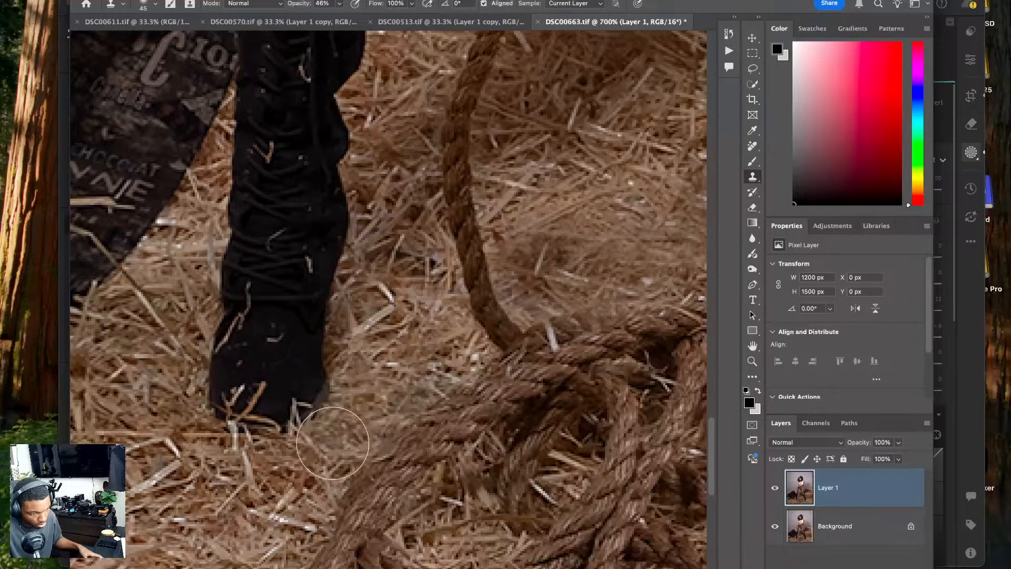
- Review the full rope portrait, close it and save the edit, and return to DSC00513.tif in Photoshop
{"action": "key", "text": "super+0"}
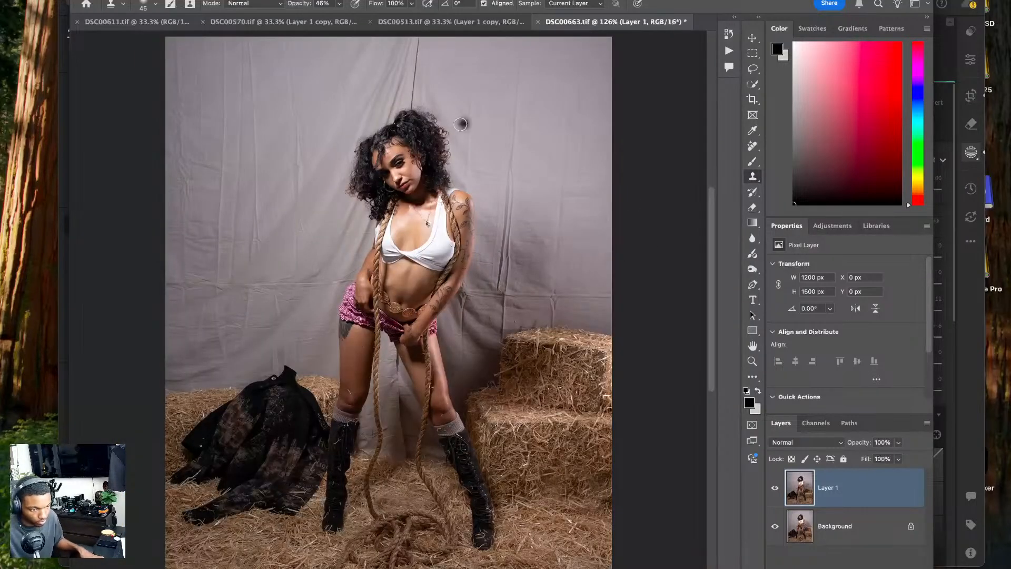
{"action": "left_click", "coordinate": [536, 198]}
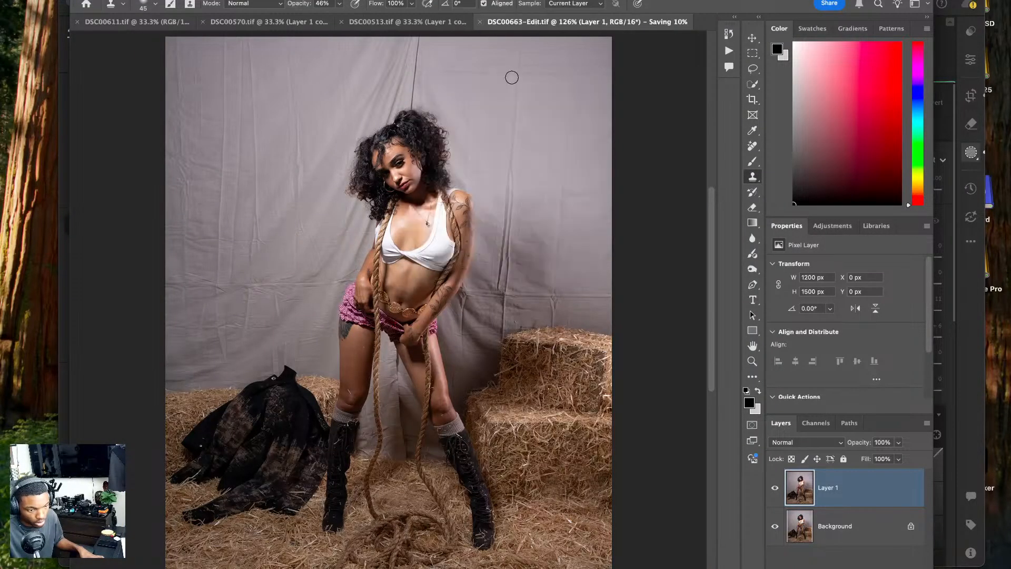
{"action": "left_click", "coordinate": [439, 24]}
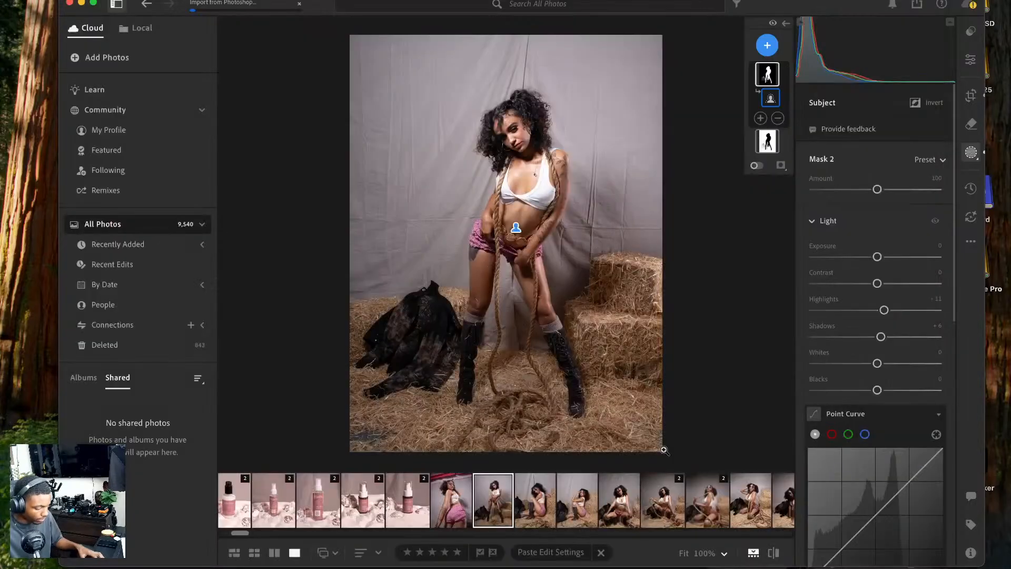
{"action": "key", "text": "super+Tab"}
- Try a centered 4 x 5 in crop at 300 ppi on DSC00513.tif and undo it
{"action": "key", "text": "c"}
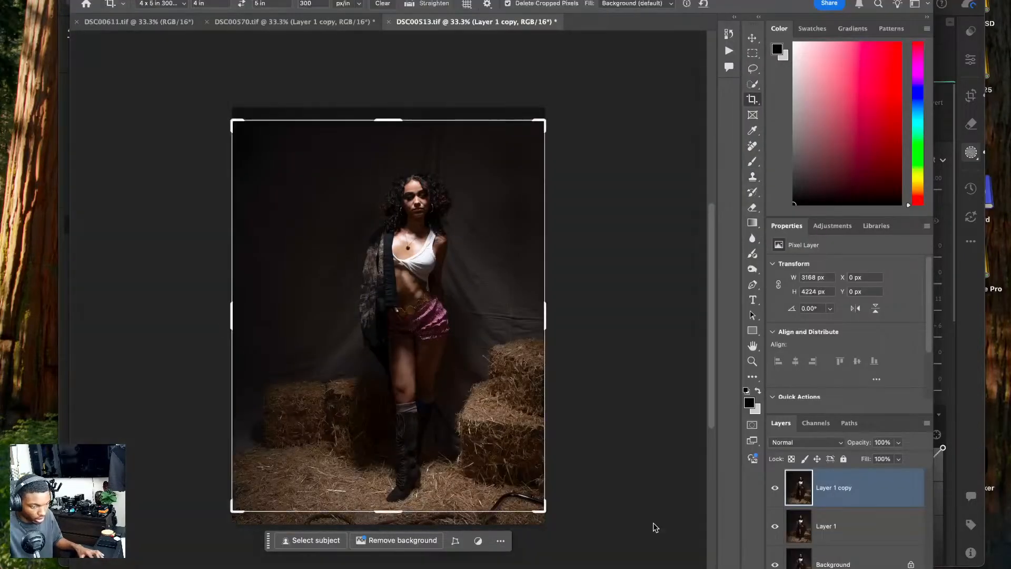
{"action": "left_click", "coordinate": [482, 342]}
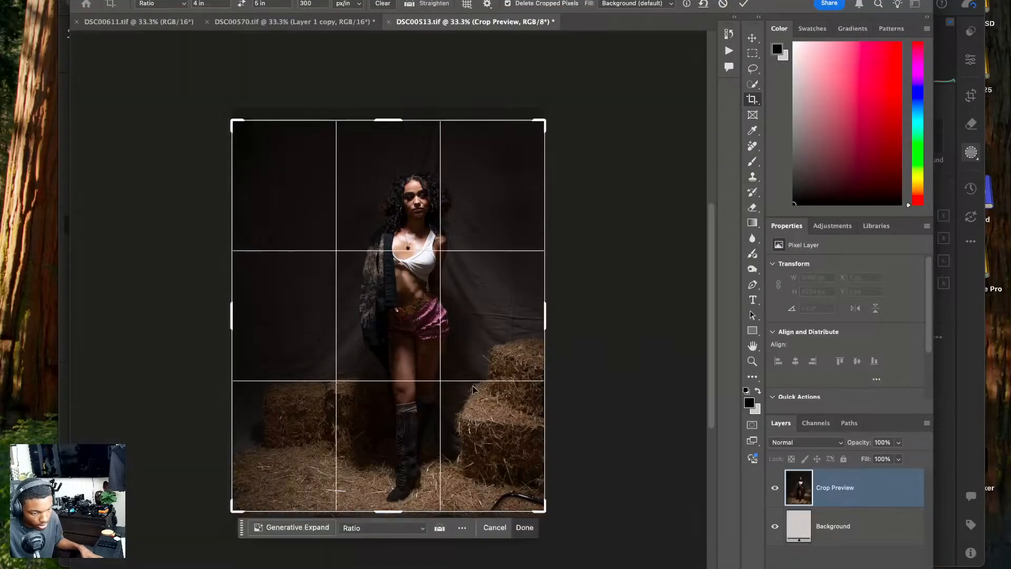
{"action": "double_click", "coordinate": [473, 393]}
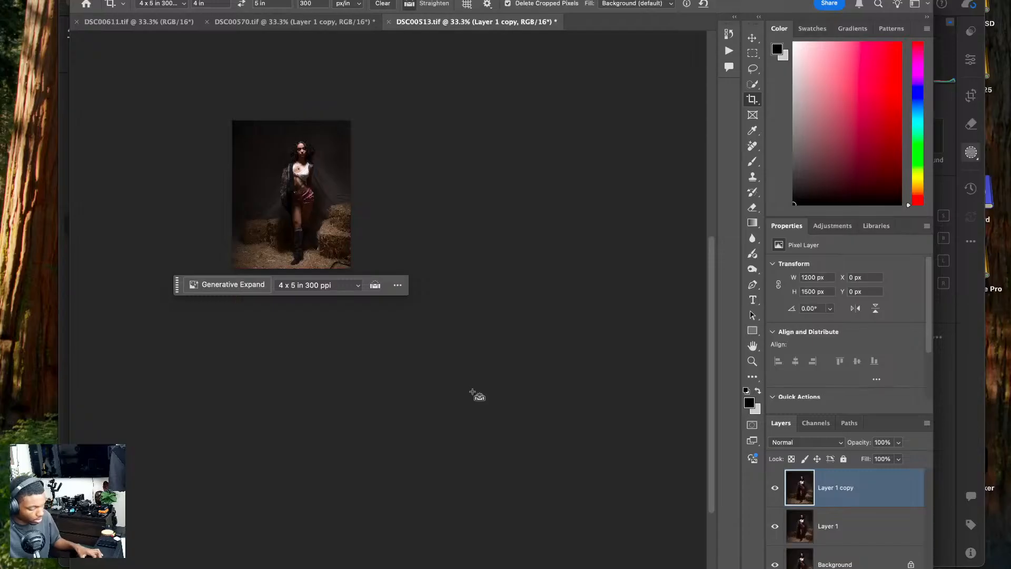
{"action": "key", "text": "super+z"}
- Crop DSC00513.tif to 4 x 5 in at 300 ppi at full height, shifting the photo to leave one blank right margin
{"action": "left_click", "coordinate": [463, 388]}
{"action": "left_click_drag", "start_coordinate": [463, 403], "coordinate": [464, 392]}
{"action": "left_click_drag", "start_coordinate": [540, 137], "coordinate": [550, 125]}
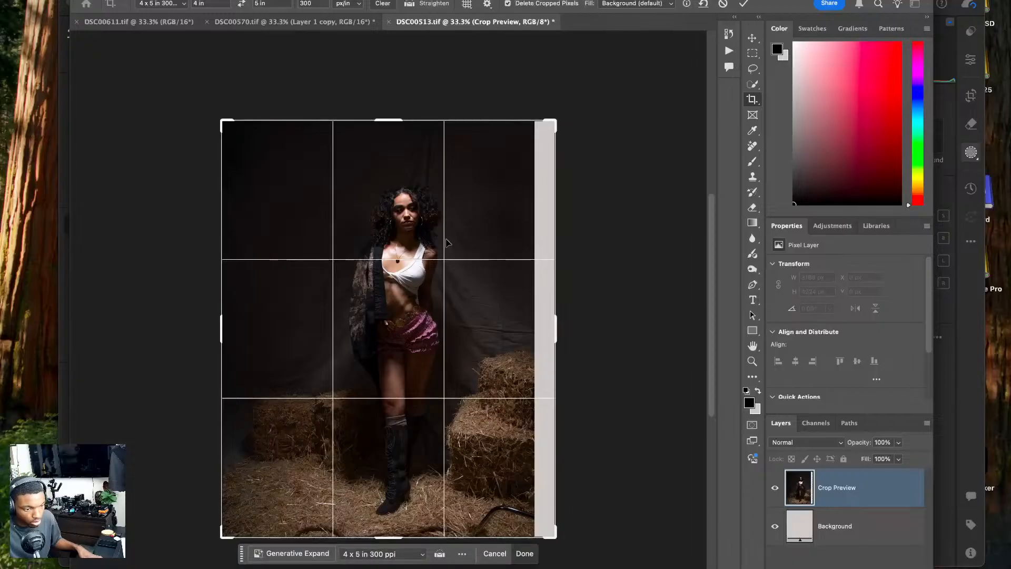
{"action": "key", "text": "Escape"}
- Stretch the strip with the large hay bales outward to fill the blank right margin of DSC00513.tif
{"action": "key", "text": "m"}
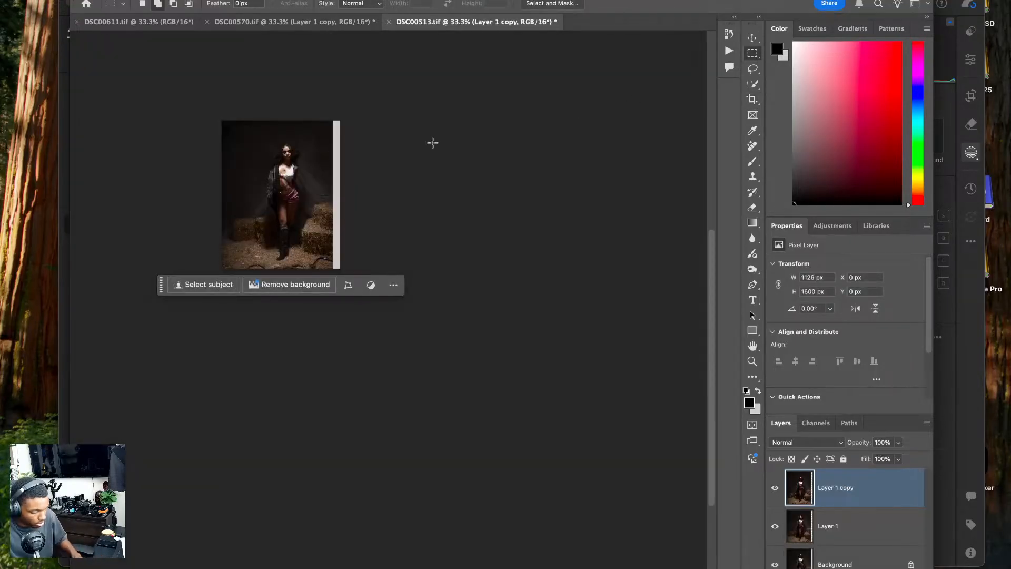
{"action": "key", "text": "super+1"}
{"action": "left_click_drag", "start_coordinate": [597, 67], "coordinate": [452, 550]}
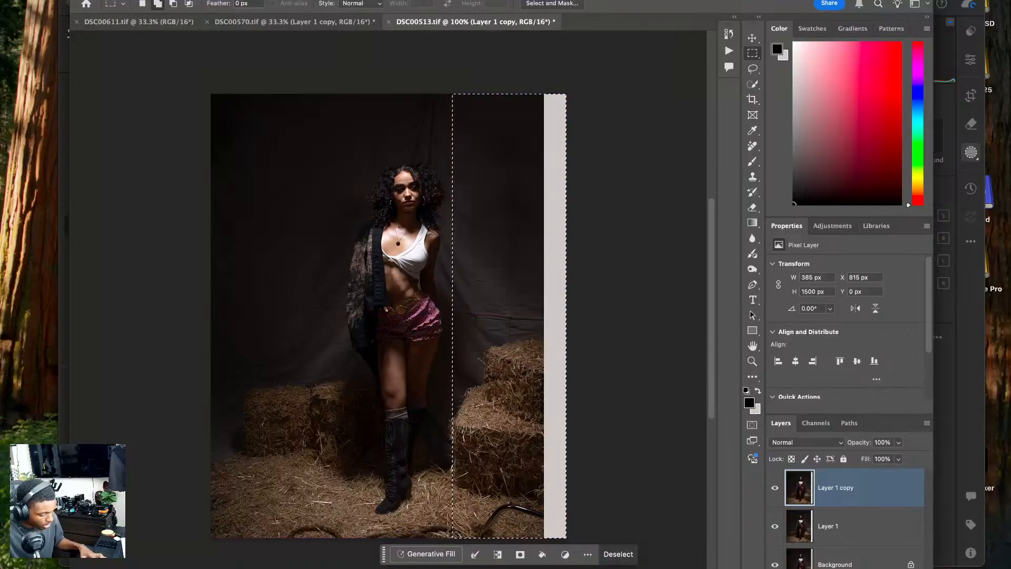
{"action": "key", "text": "super+t"}
{"action": "left_click_drag", "start_coordinate": [566, 316], "coordinate": [600, 320]}
{"action": "key", "text": "Return"}
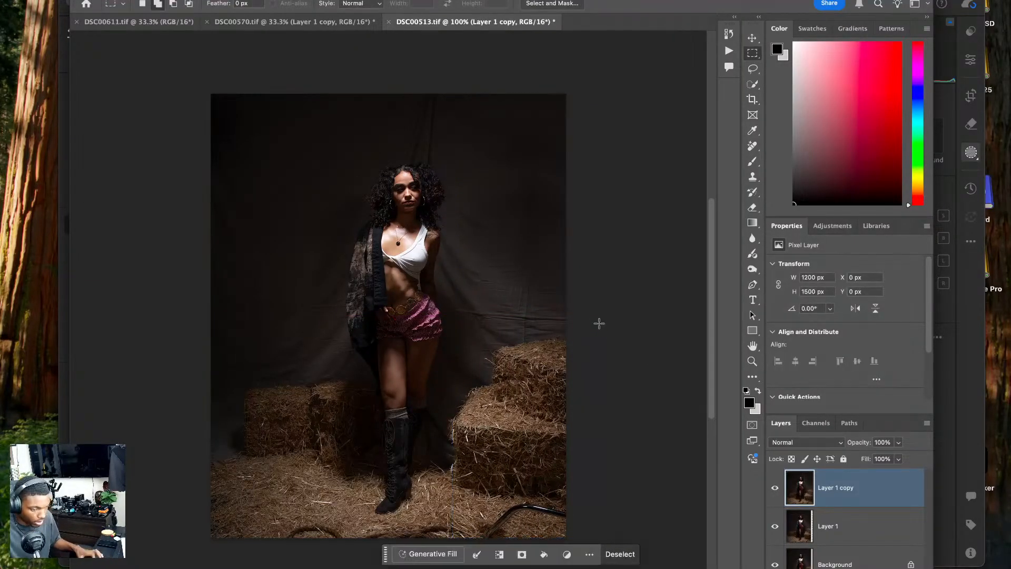
{"action": "key", "text": "super+d"}
- Clone sampled straw at 46% opacity over the straight end of the black metal tube on the floor beside the large bales
{"action": "left_click", "coordinate": [752, 148]}
{"action": "key", "text": "super+plus"}
{"action": "key", "text": "super+plus"}
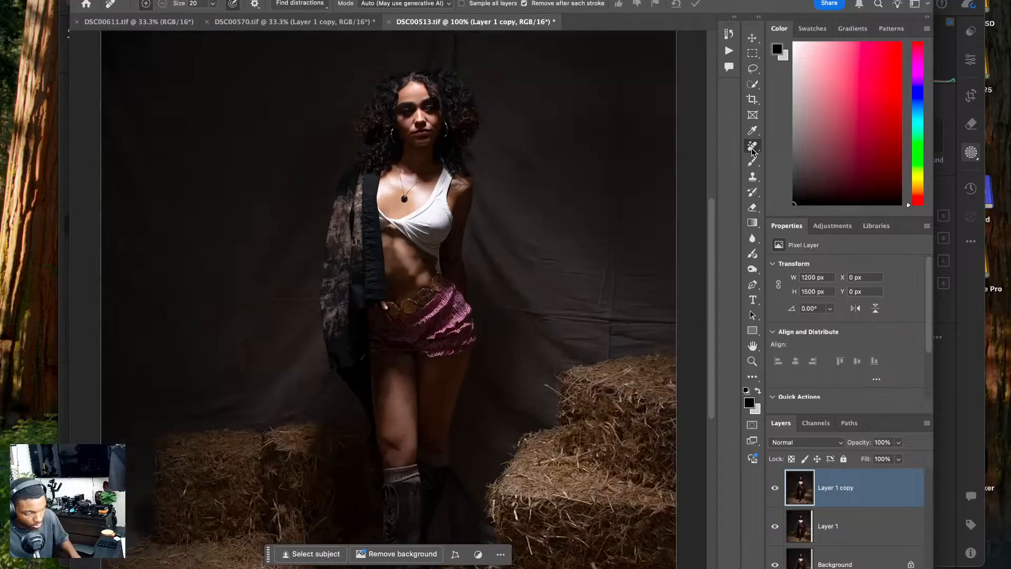
{"action": "mouse_move", "coordinate": [654, 326]}
{"action": "left_mouse_down"}
{"action": "mouse_move", "coordinate": [583, 246]}
{"action": "mouse_move", "coordinate": [548, 227]}
{"action": "mouse_move", "coordinate": [533, 244]}
{"action": "left_mouse_up"}
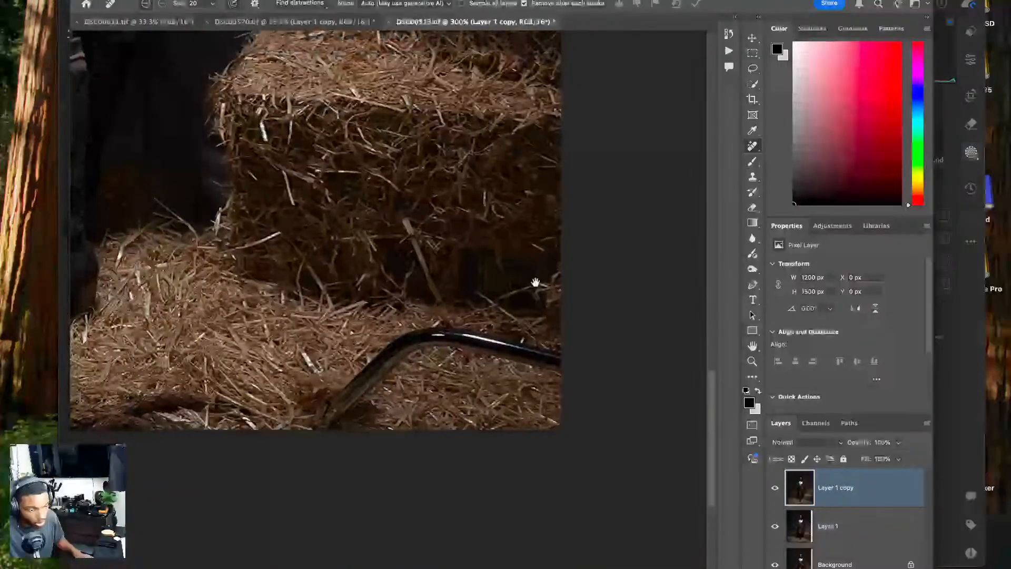
{"action": "left_click", "coordinate": [753, 177]}
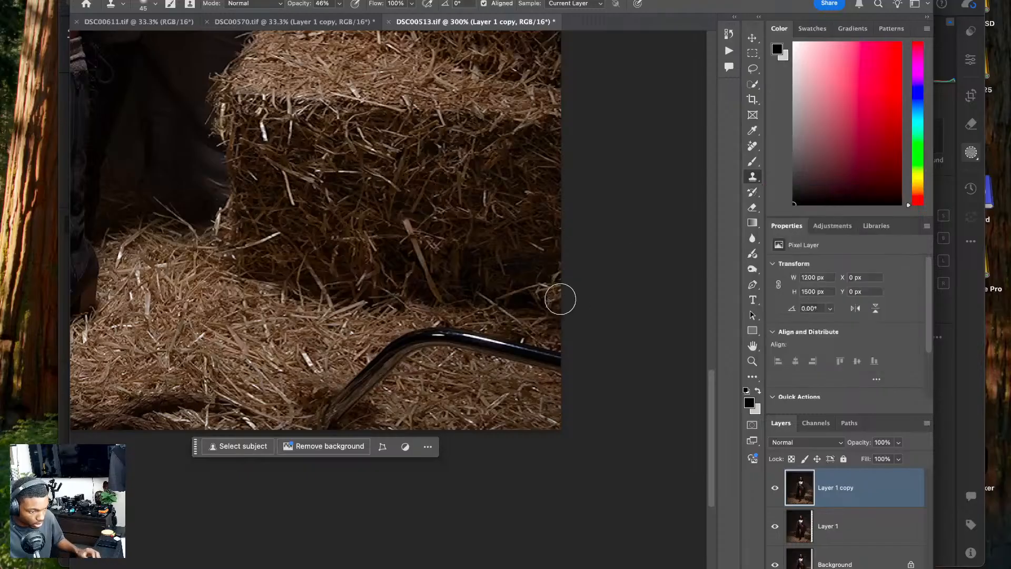
{"action": "left_click", "coordinate": [487, 394], "text": "alt"}
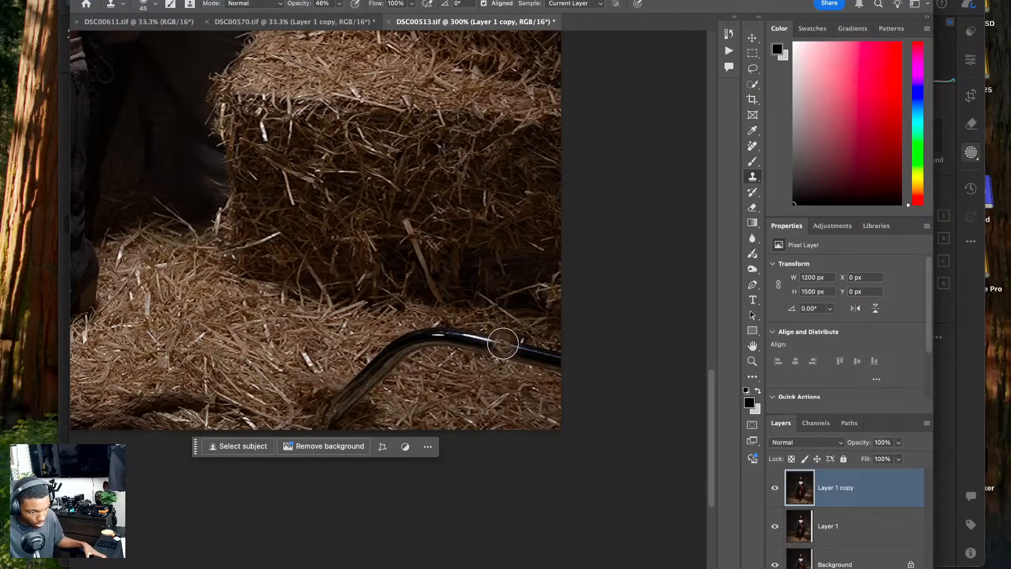
{"action": "mouse_move", "coordinate": [501, 343]}
{"action": "left_mouse_down"}
{"action": "mouse_move", "coordinate": [469, 346]}
{"action": "mouse_move", "coordinate": [512, 345]}
{"action": "mouse_move", "coordinate": [491, 343]}
{"action": "mouse_move", "coordinate": [516, 351]}
{"action": "mouse_move", "coordinate": [473, 343]}
{"action": "mouse_move", "coordinate": [531, 360]}
{"action": "left_mouse_up"}
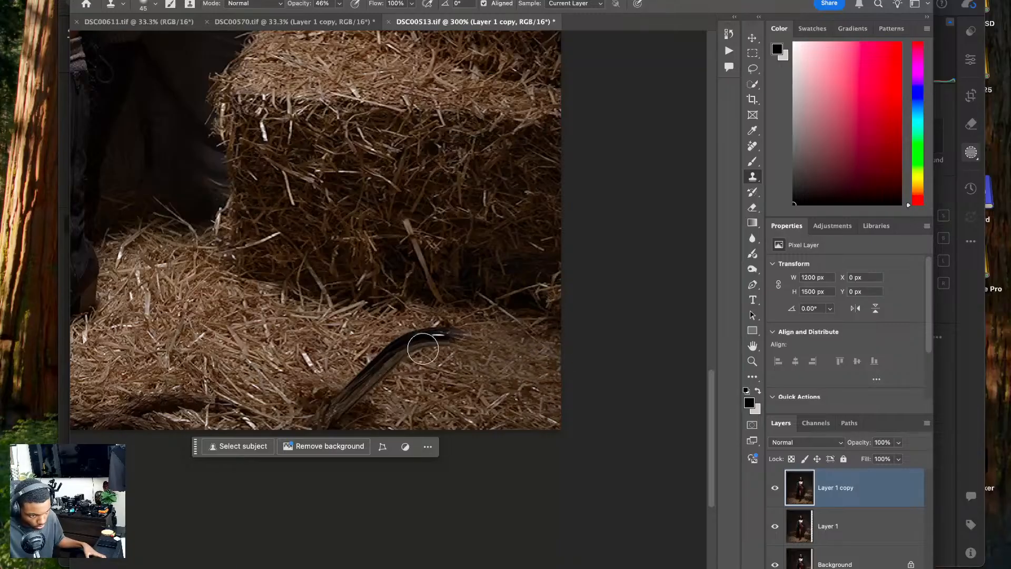
- Clone straw over the tube's remaining curved end and lower leg, and blend the patched floor area
{"action": "left_click_drag", "start_coordinate": [423, 348], "coordinate": [400, 352]}
{"action": "mouse_move", "coordinate": [385, 391]}
{"action": "left_mouse_down"}
{"action": "mouse_move", "coordinate": [333, 412]}
{"action": "mouse_move", "coordinate": [344, 396]}
{"action": "mouse_move", "coordinate": [372, 401]}
{"action": "mouse_move", "coordinate": [369, 412]}
{"action": "mouse_move", "coordinate": [320, 408]}
{"action": "mouse_move", "coordinate": [317, 387]}
{"action": "mouse_move", "coordinate": [337, 410]}
{"action": "left_mouse_up"}
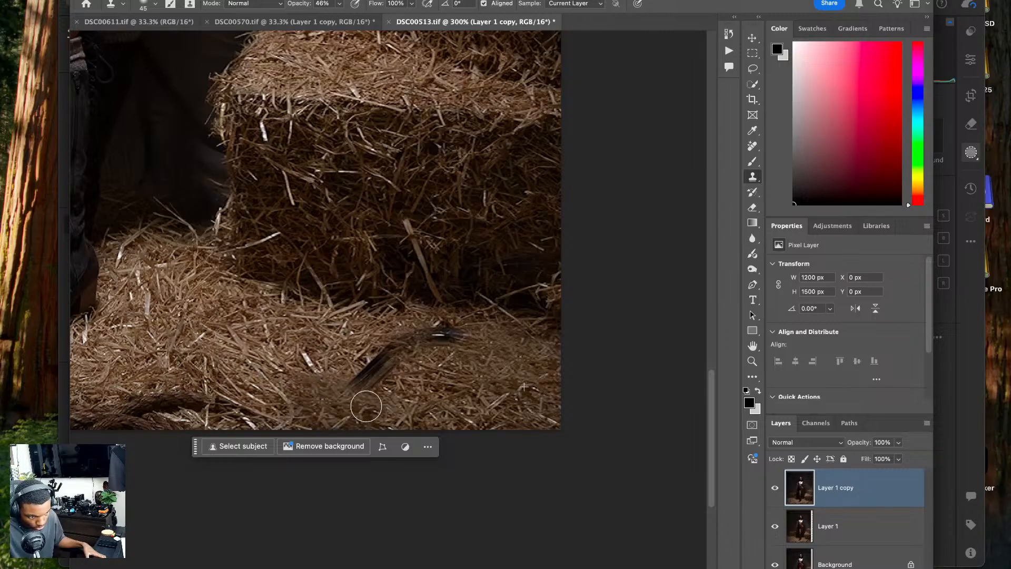
{"action": "mouse_move", "coordinate": [413, 379]}
{"action": "left_mouse_down"}
{"action": "mouse_move", "coordinate": [354, 380]}
{"action": "mouse_move", "coordinate": [381, 368]}
{"action": "mouse_move", "coordinate": [387, 380]}
{"action": "mouse_move", "coordinate": [372, 380]}
{"action": "left_mouse_up"}
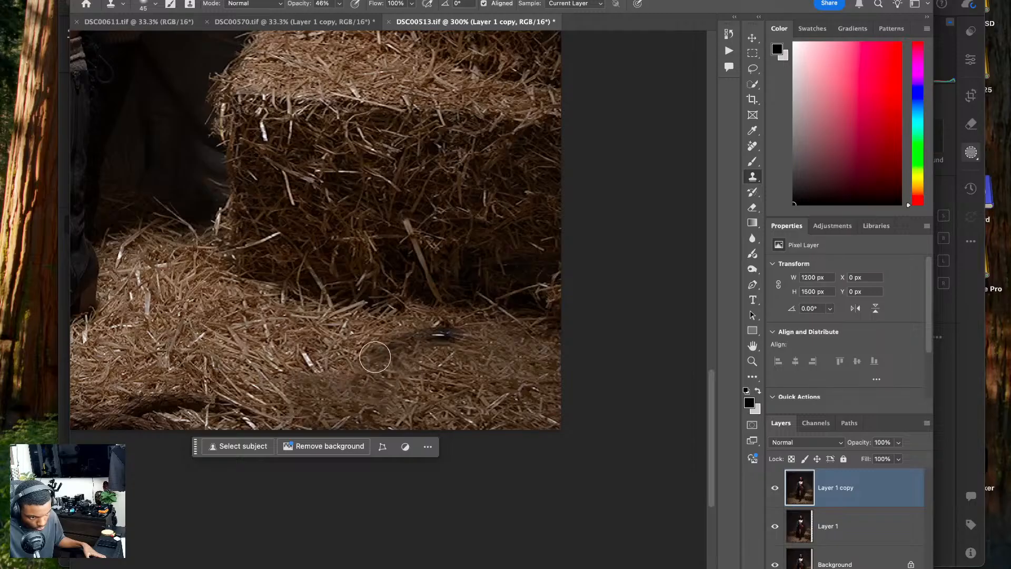
{"action": "mouse_move", "coordinate": [457, 360]}
{"action": "left_mouse_down"}
{"action": "mouse_move", "coordinate": [456, 337]}
{"action": "mouse_move", "coordinate": [440, 331]}
{"action": "mouse_move", "coordinate": [374, 349]}
{"action": "mouse_move", "coordinate": [432, 337]}
{"action": "left_mouse_up"}
{"action": "left_click", "coordinate": [477, 362], "text": "alt"}
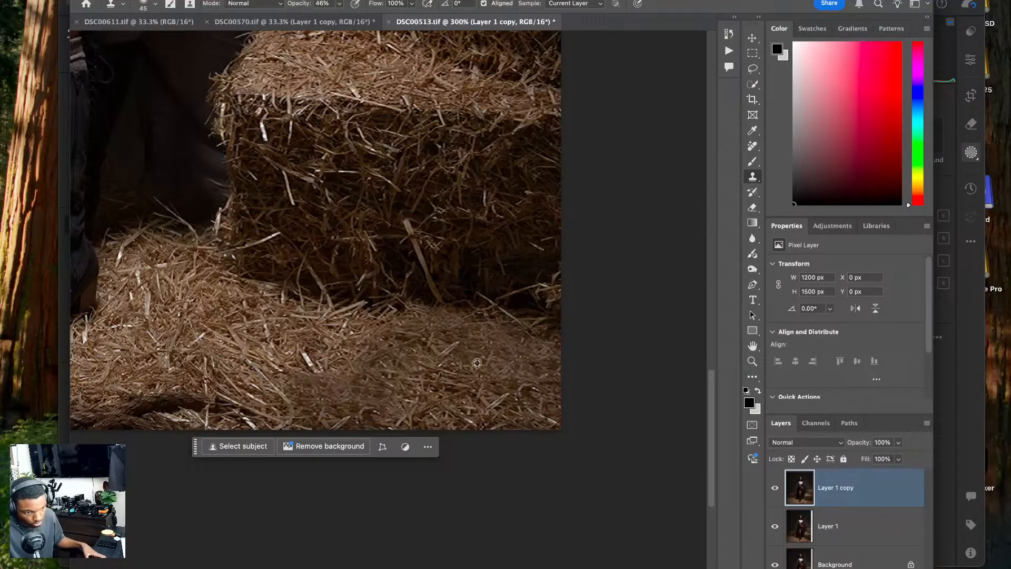
{"action": "left_click_drag", "start_coordinate": [355, 352], "coordinate": [317, 368]}
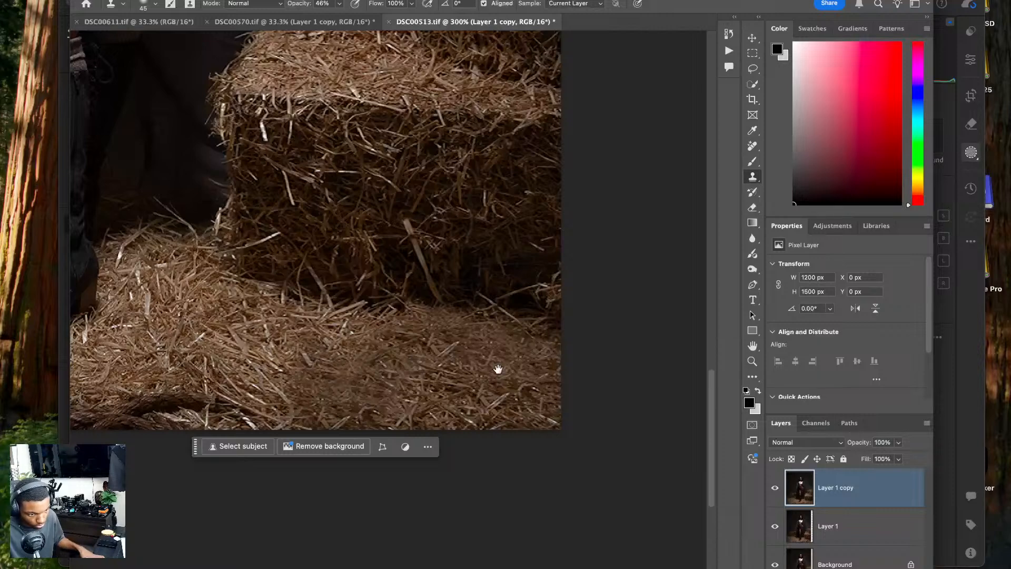
- Inspect the straw floor, small bales, boots and large bales for areas that still need cleanup
{"action": "scroll", "coordinate": [496, 368], "scroll_direction": "left", "scroll_amount": 10}
{"action": "scroll", "coordinate": [593, 371], "scroll_direction": "left", "scroll_amount": 10}
{"action": "scroll", "coordinate": [593, 371], "scroll_direction": "up", "scroll_amount": 3}
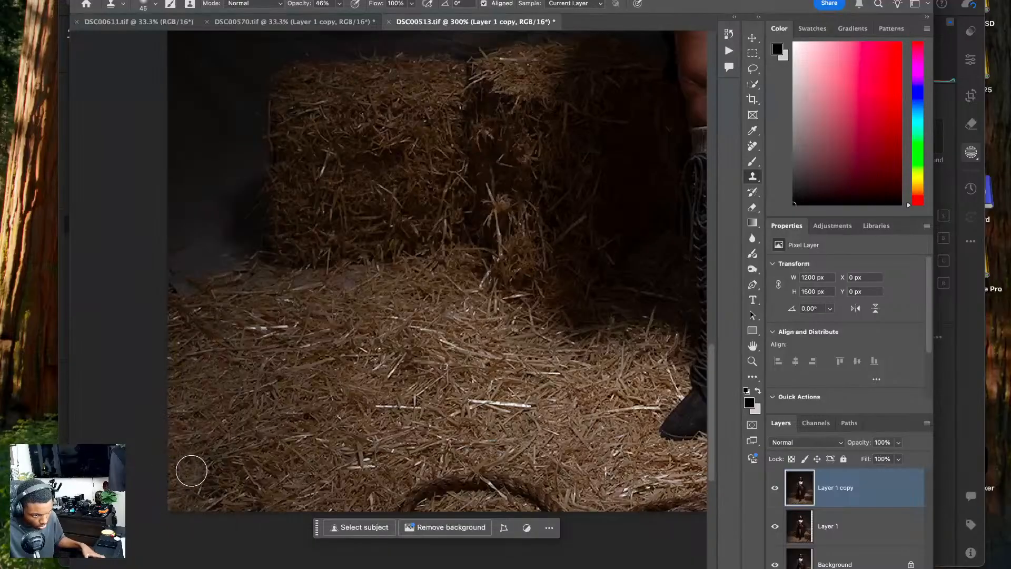
{"action": "scroll", "coordinate": [184, 485], "scroll_direction": "up", "scroll_amount": 3}
{"action": "scroll", "coordinate": [185, 485], "scroll_direction": "right", "scroll_amount": 3}
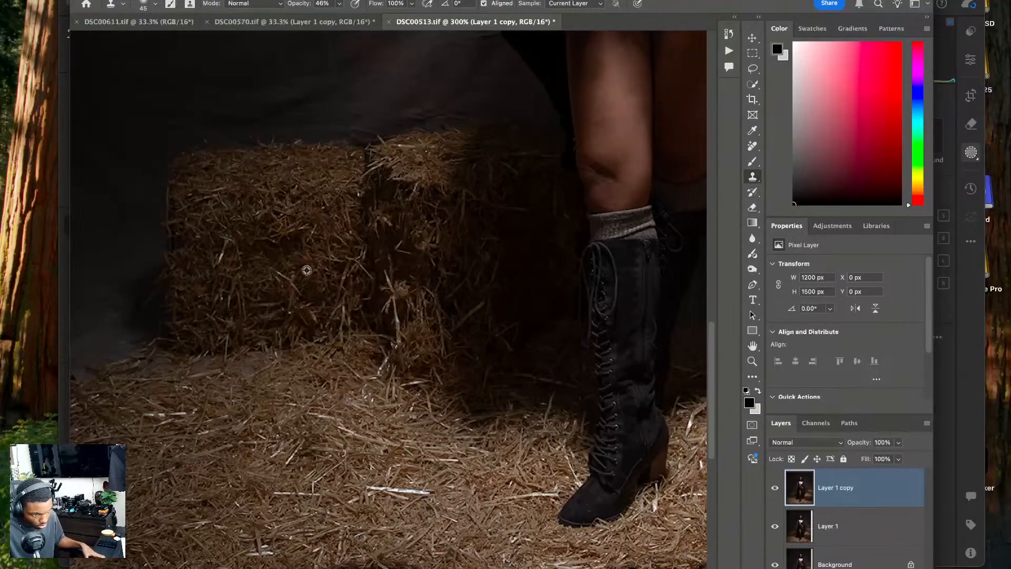
{"action": "left_click", "coordinate": [279, 248]}
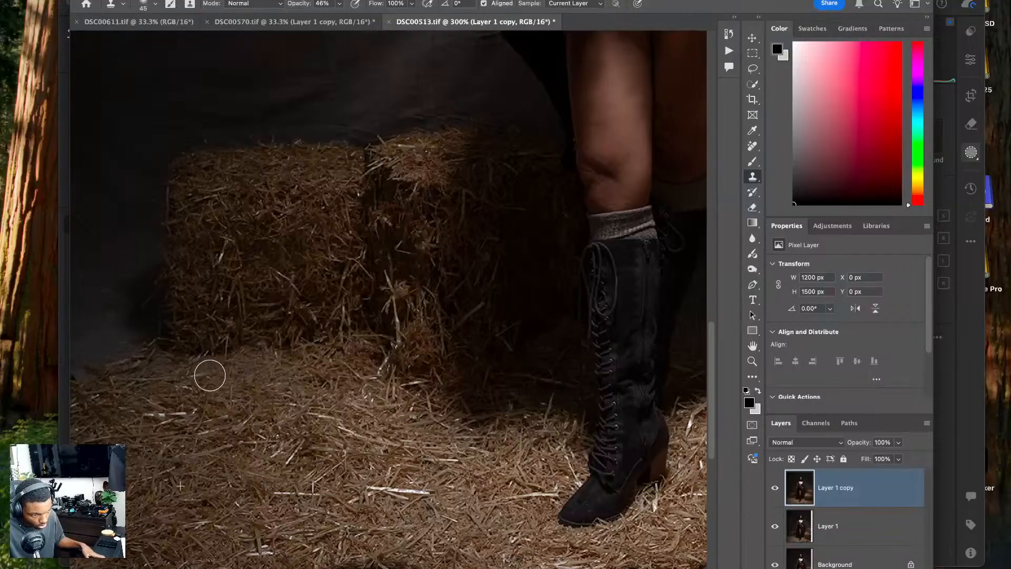
{"action": "mouse_move", "coordinate": [572, 417]}
{"action": "left_mouse_down"}
{"action": "mouse_move", "coordinate": [212, 453]}
{"action": "mouse_move", "coordinate": [205, 469]}
{"action": "left_mouse_up"}
{"action": "left_click_drag", "start_coordinate": [363, 393], "coordinate": [188, 450]}
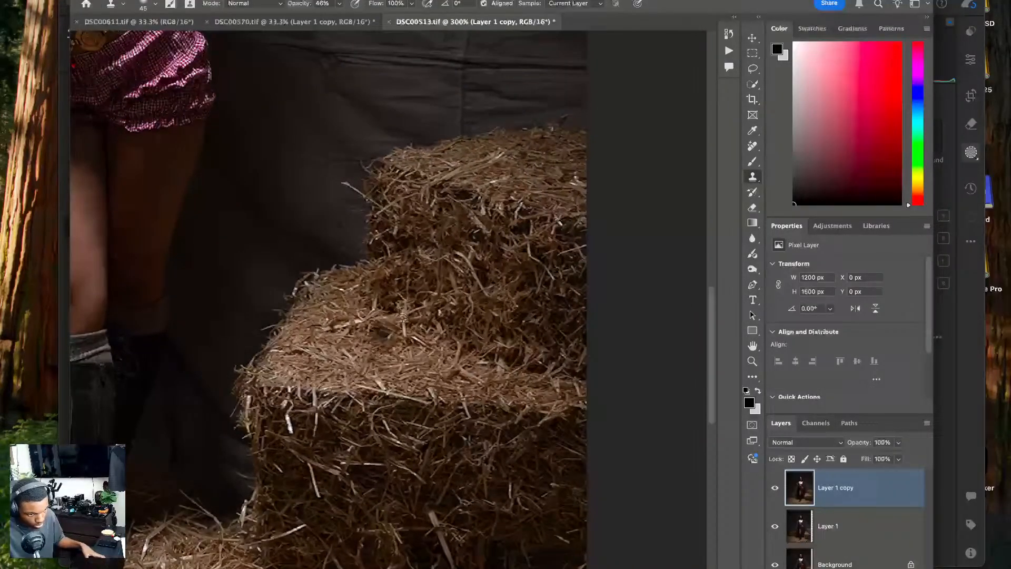
- Clone straw texture onto the upper large bale near the photo's right edge
{"action": "left_click", "coordinate": [512, 263], "text": "alt"}
{"action": "left_click", "coordinate": [481, 277]}
{"action": "left_click", "coordinate": [517, 225]}
{"action": "left_click", "coordinate": [542, 227]}
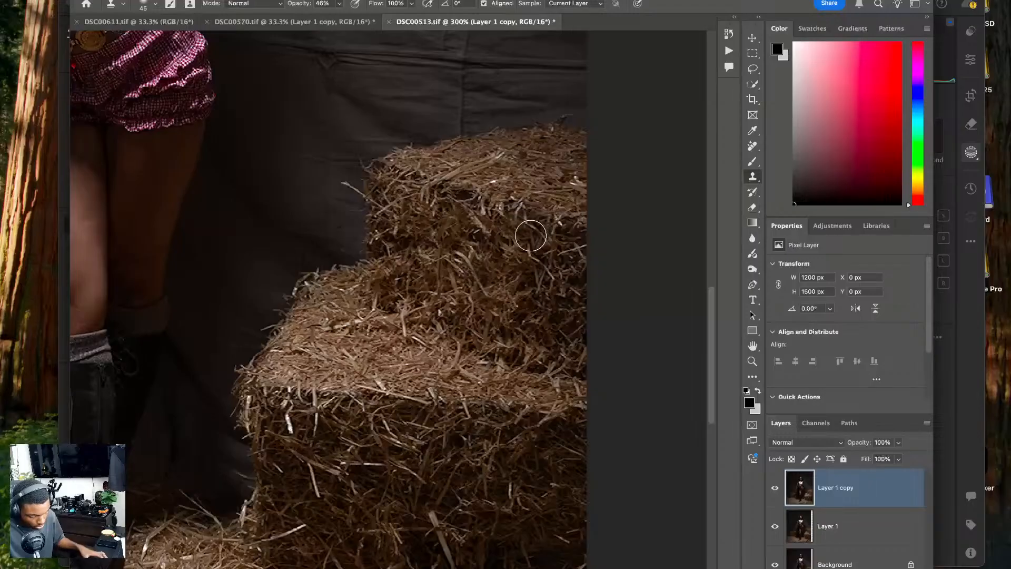
{"action": "key", "text": "super+0"}
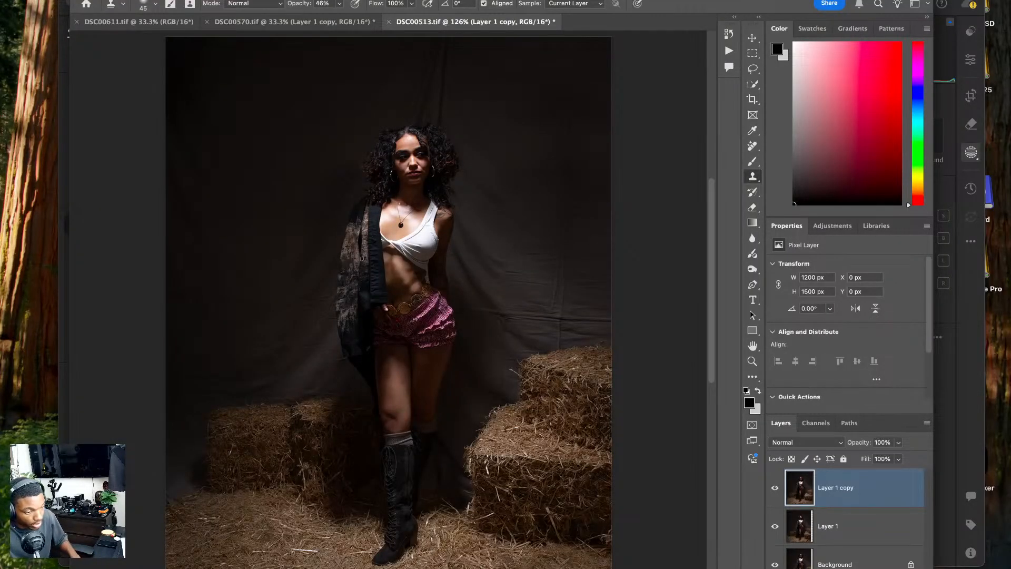
- Open the photo in Liquify and nudge the edge of the waist beneath the white top with a small brush
{"action": "key", "text": "super+shift+x"}
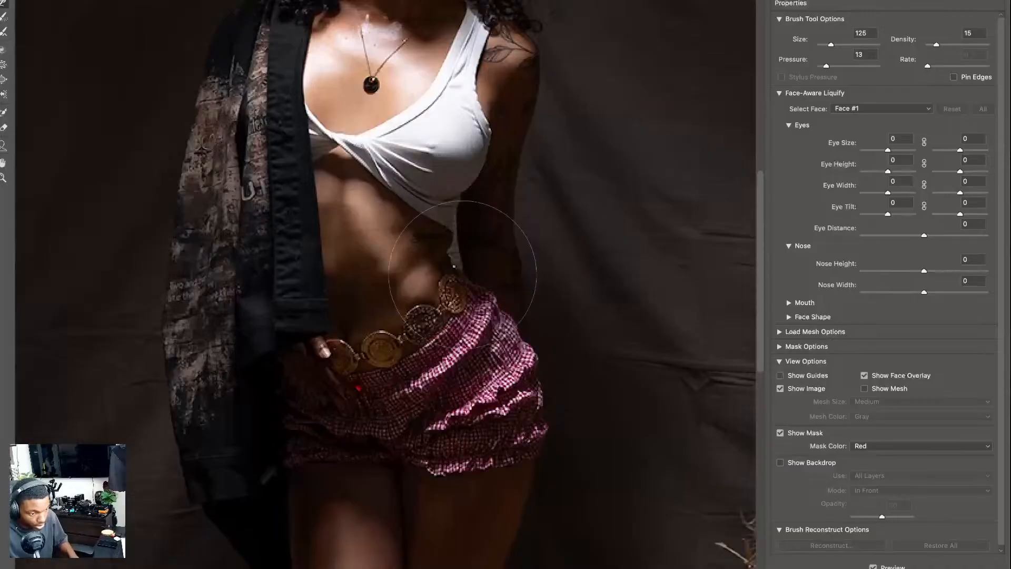
{"action": "key", "text": "super+plus"}
{"action": "mouse_move", "coordinate": [463, 273]}
{"action": "left_mouse_down"}
{"action": "mouse_move", "coordinate": [369, 331]}
{"action": "mouse_move", "coordinate": [340, 404]}
{"action": "left_mouse_up"}
{"action": "key", "text": "bracketleft"}
{"action": "key", "text": "bracketleft"}
{"action": "key", "text": "bracketleft"}
{"action": "key", "text": "bracketleft"}
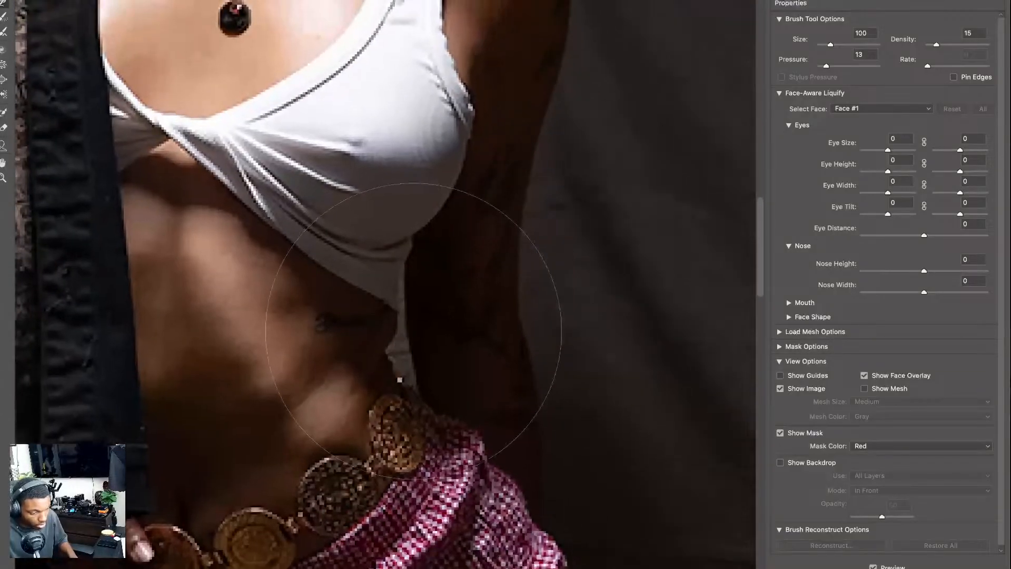
{"action": "key", "text": "bracketleft"}
{"action": "key", "text": "bracketleft"}
{"action": "key", "text": "bracketleft"}
{"action": "key", "text": "bracketleft"}
{"action": "key", "text": "bracketleft"}
{"action": "left_click", "coordinate": [397, 321]}
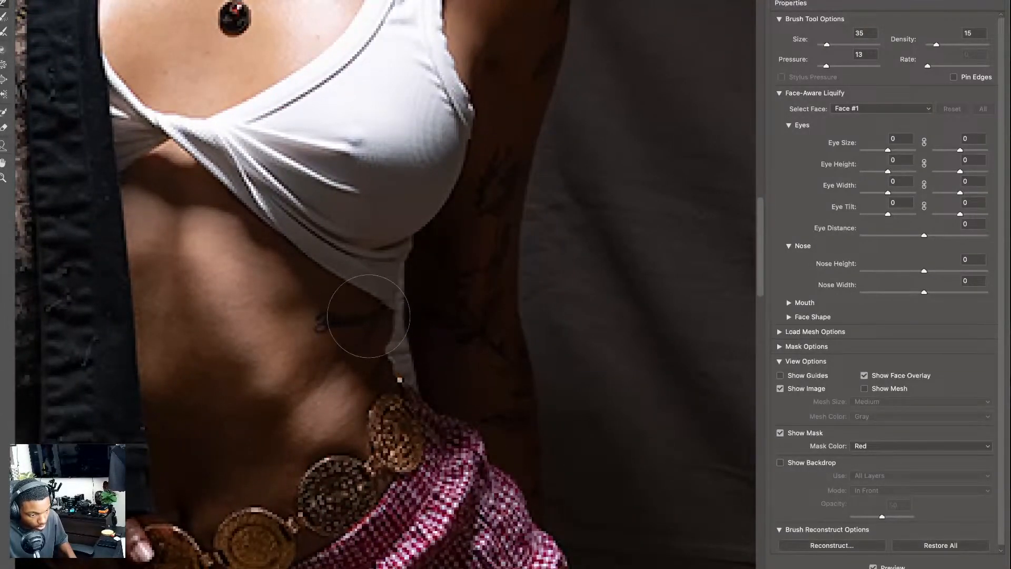
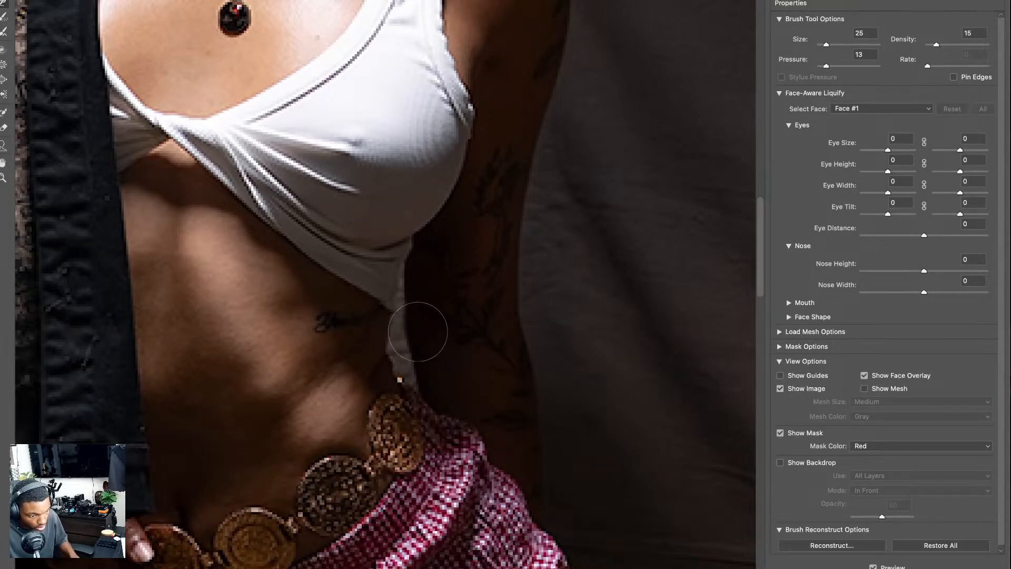
- Inspect the torso, face and hair up close in the Liquify preview
{"action": "left_click_drag", "start_coordinate": [453, 181], "coordinate": [490, 343]}
{"action": "left_click_drag", "start_coordinate": [347, 436], "coordinate": [458, 278]}
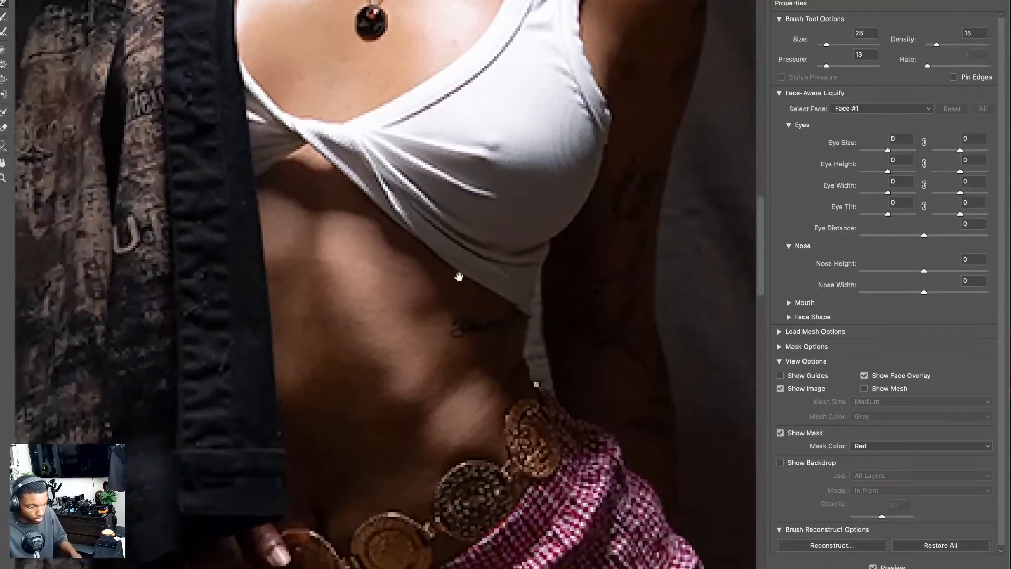
{"action": "mouse_move", "coordinate": [387, 320]}
{"action": "left_mouse_down"}
{"action": "mouse_move", "coordinate": [466, 294]}
{"action": "mouse_move", "coordinate": [480, 368]}
{"action": "mouse_move", "coordinate": [467, 367]}
{"action": "mouse_move", "coordinate": [458, 309]}
{"action": "mouse_move", "coordinate": [448, 345]}
{"action": "mouse_move", "coordinate": [451, 475]}
{"action": "left_mouse_up"}
{"action": "left_click_drag", "start_coordinate": [483, 158], "coordinate": [467, 394]}
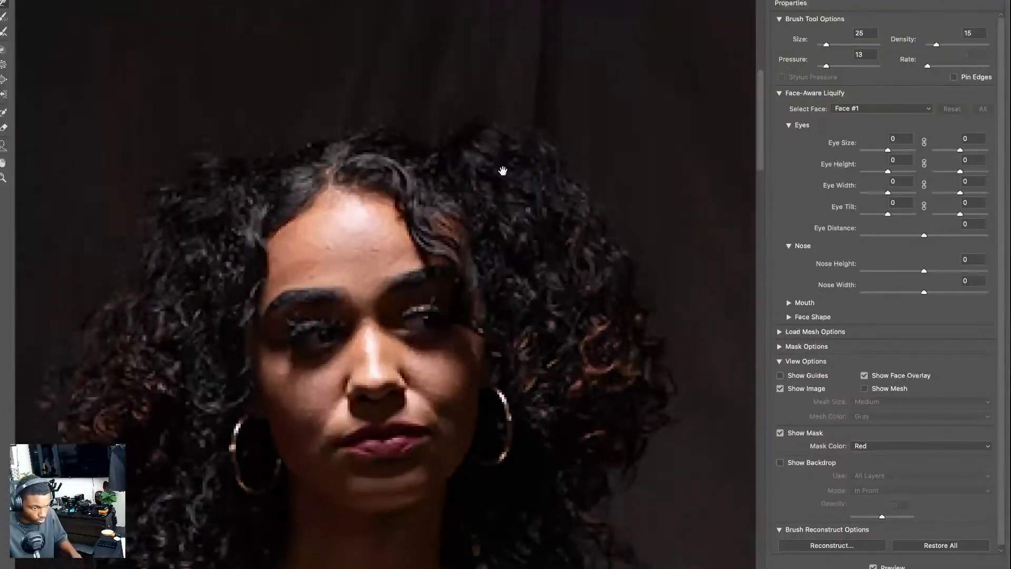
{"action": "left_click_drag", "start_coordinate": [511, 240], "coordinate": [472, 49]}
{"action": "left_click_drag", "start_coordinate": [487, 221], "coordinate": [479, 79]}
{"action": "key", "text": "super+minus"}
{"action": "key", "text": "super+minus"}
{"action": "key", "text": "super+minus"}
{"action": "key", "text": "super+minus"}
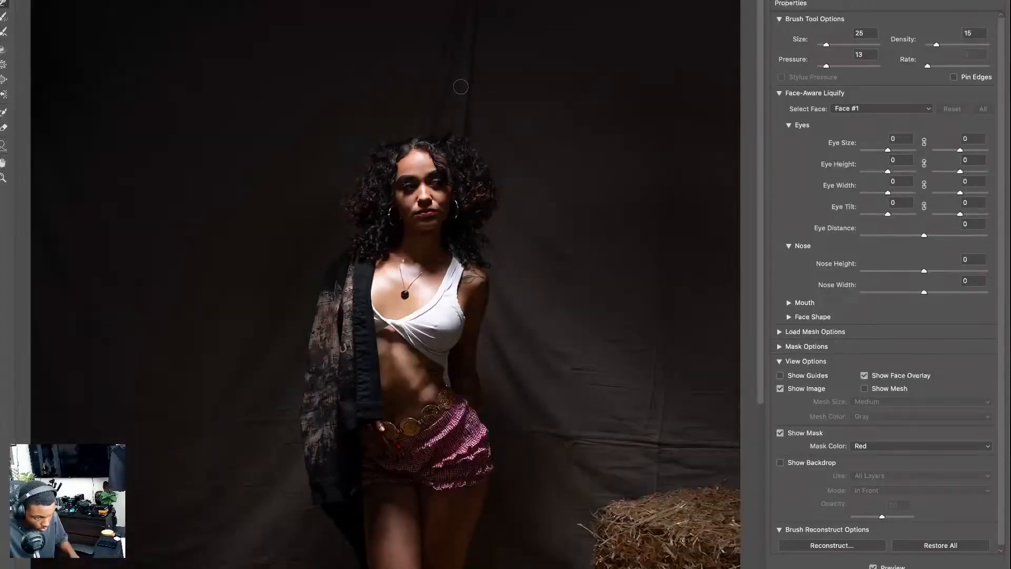
- Check the full figure in Liquify with the brush size at 100 and apply the changes
{"action": "left_click_drag", "start_coordinate": [456, 263], "coordinate": [452, 147]}
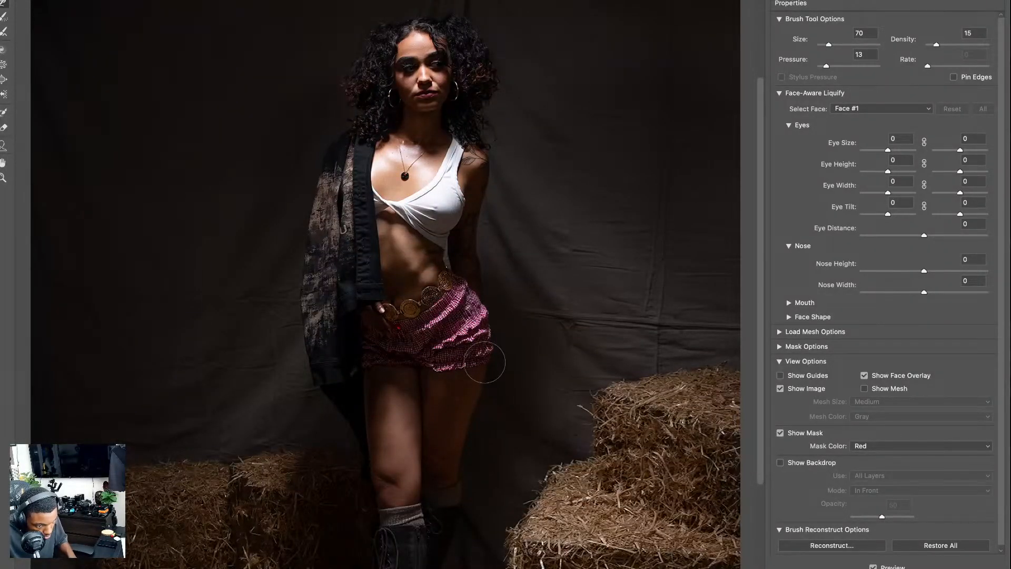
{"action": "scroll", "coordinate": [486, 350], "scroll_direction": "down", "scroll_amount": 5}
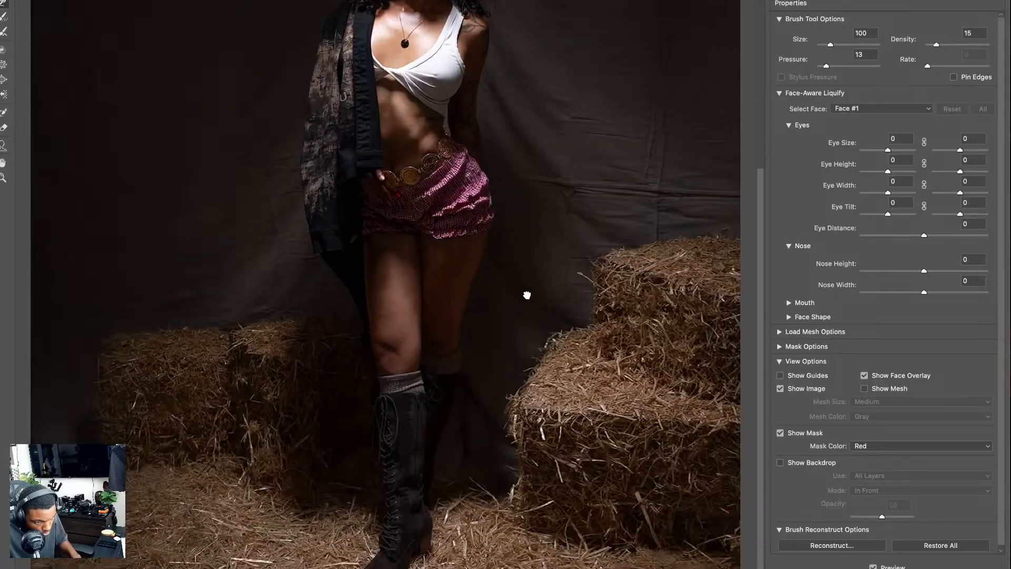
{"action": "scroll", "coordinate": [420, 332], "scroll_direction": "up", "scroll_amount": 8}
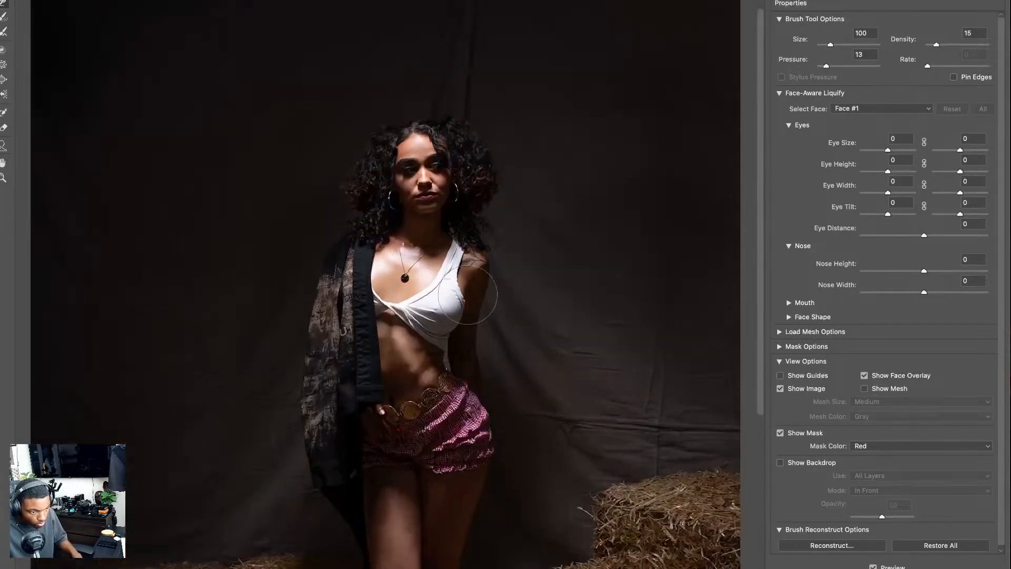
{"action": "key", "text": "super+minus"}
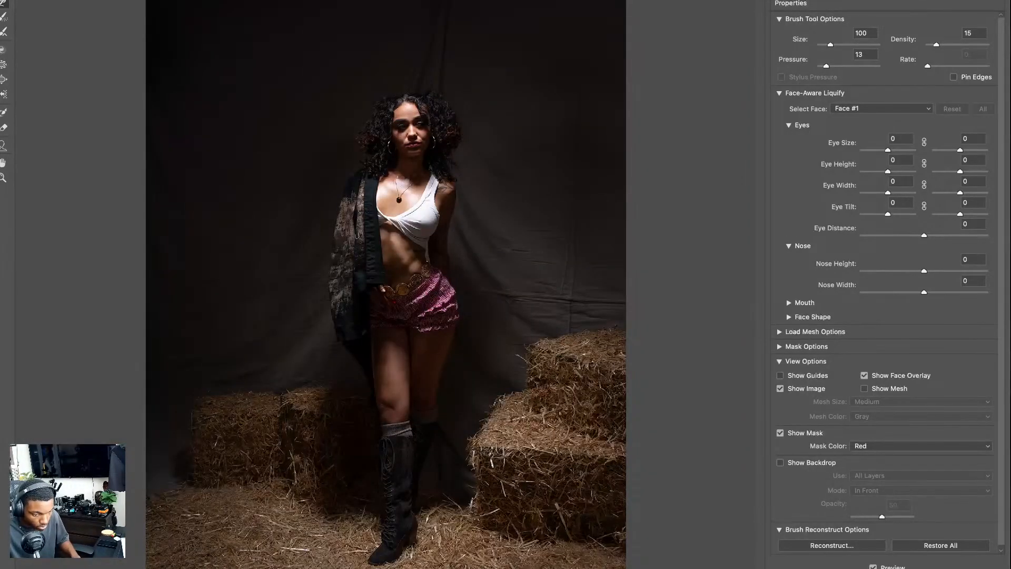
{"action": "key", "text": "Return"}
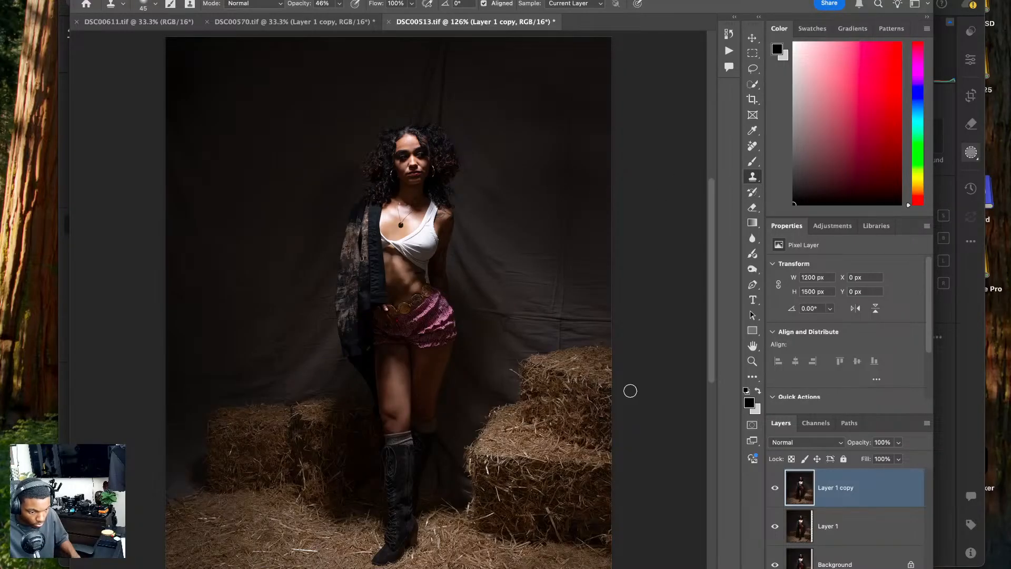
- Compare the portrait with and without the Layer 1 copy retouching
{"action": "left_click", "coordinate": [775, 487]}
{"action": "left_click", "coordinate": [774, 487]}
{"action": "left_click", "coordinate": [774, 487]}
{"action": "left_click", "coordinate": [774, 487]}
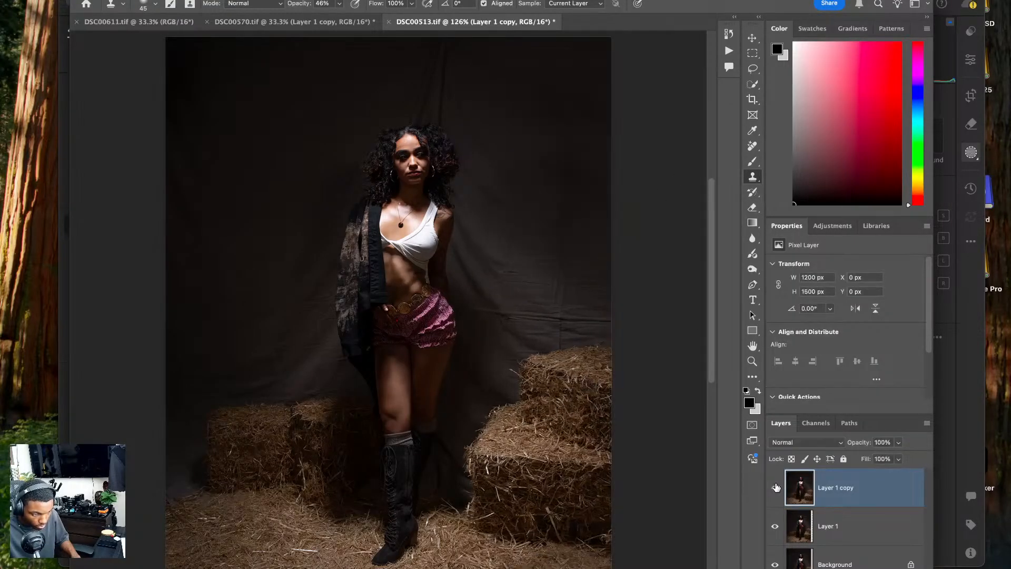
- Set the Clone Stamp brush to 8 px at the small light speck on the waist above the belt
{"action": "key", "text": "super+plus"}
{"action": "key", "text": "super+plus"}
{"action": "key", "text": "super+plus"}
{"action": "key", "text": "super+plus"}
{"action": "left_click_drag", "start_coordinate": [594, 156], "coordinate": [486, 367]}
{"action": "key", "text": "super+plus"}
{"action": "key", "text": "super+plus"}
{"action": "key", "text": "super+plus"}
{"action": "key", "text": "super+plus"}
{"action": "key", "text": "super+plus"}
{"action": "left_click_drag", "start_coordinate": [502, 537], "coordinate": [442, 320]}
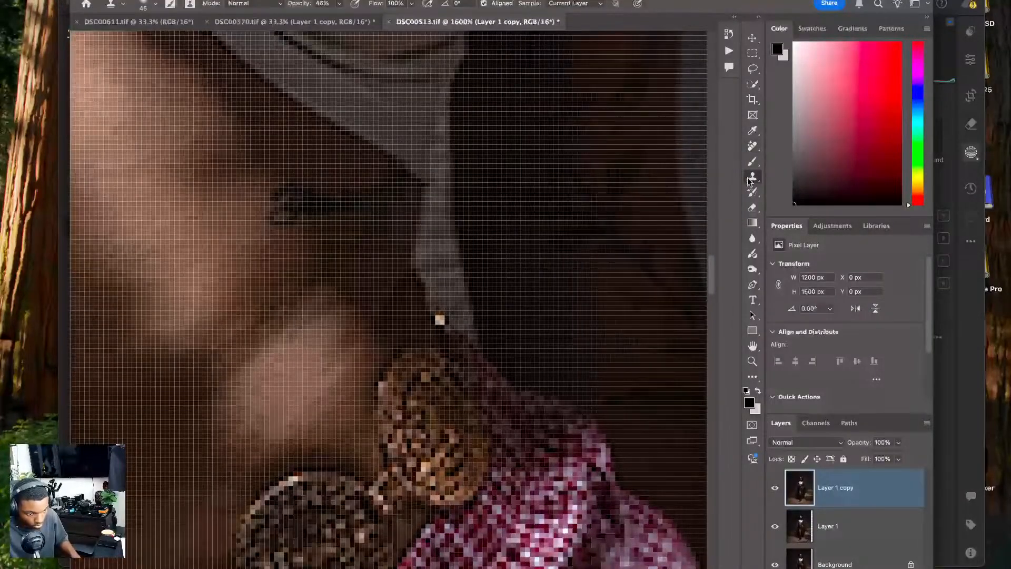
{"action": "key", "text": "bracketleft"}
{"action": "key", "text": "bracketleft"}
{"action": "key", "text": "bracketleft"}
{"action": "key", "text": "bracketleft"}
{"action": "key", "text": "bracketleft"}
{"action": "key", "text": "bracketleft"}
{"action": "key", "text": "bracketleft"}
{"action": "key", "text": "bracketleft"}
{"action": "key", "text": "bracketleft"}
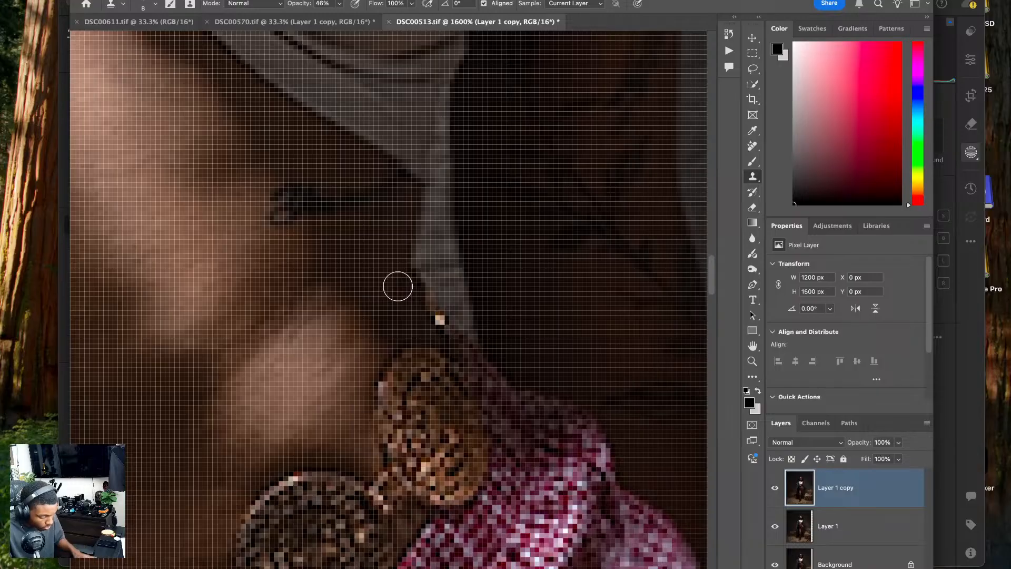
{"action": "key", "text": "super+0"}
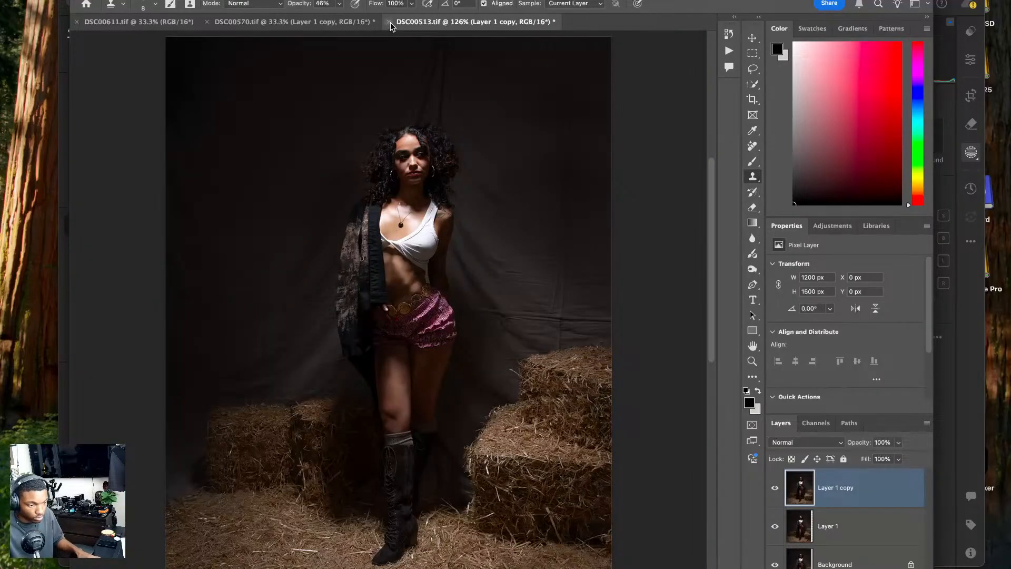
- Close DSC00513.tif with its edit saved, check the import in Lightroom and return to DSC00570.tif in Photoshop
{"action": "key", "text": "super+w"}
{"action": "key", "text": "Return"}
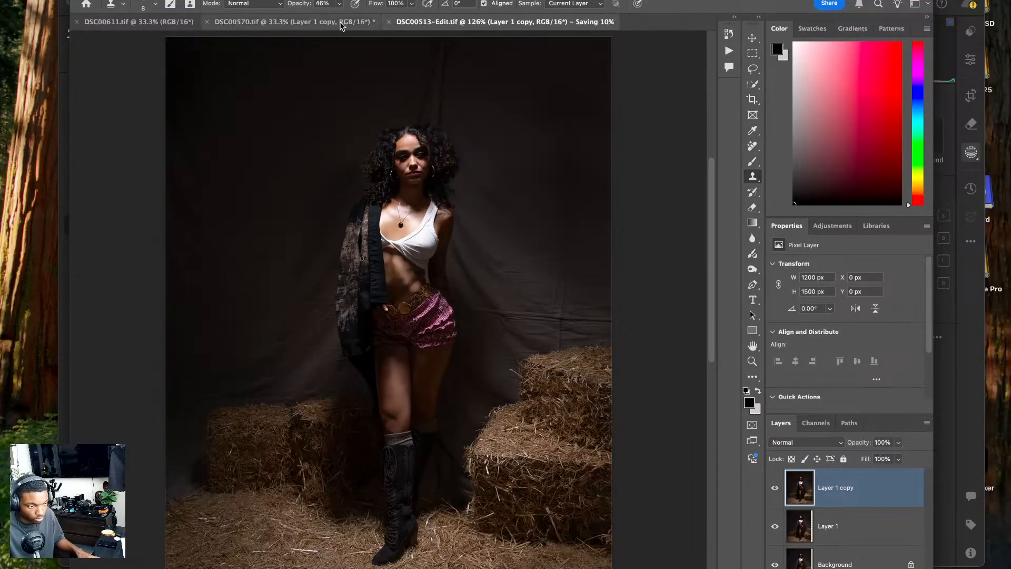
{"action": "key", "text": "super+0"}
{"action": "key", "text": "super+Tab"}
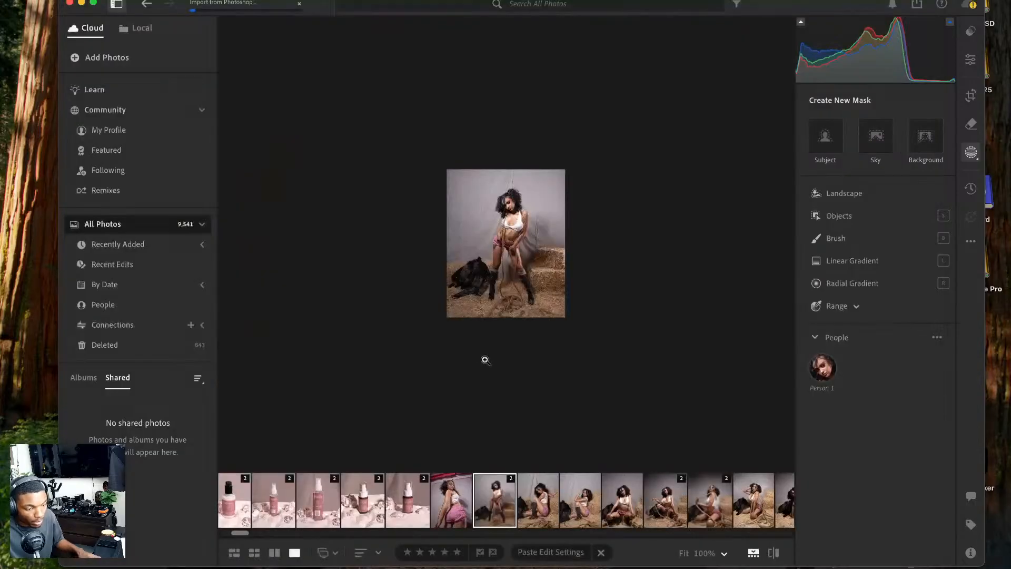
{"action": "key", "text": "super+Tab"}
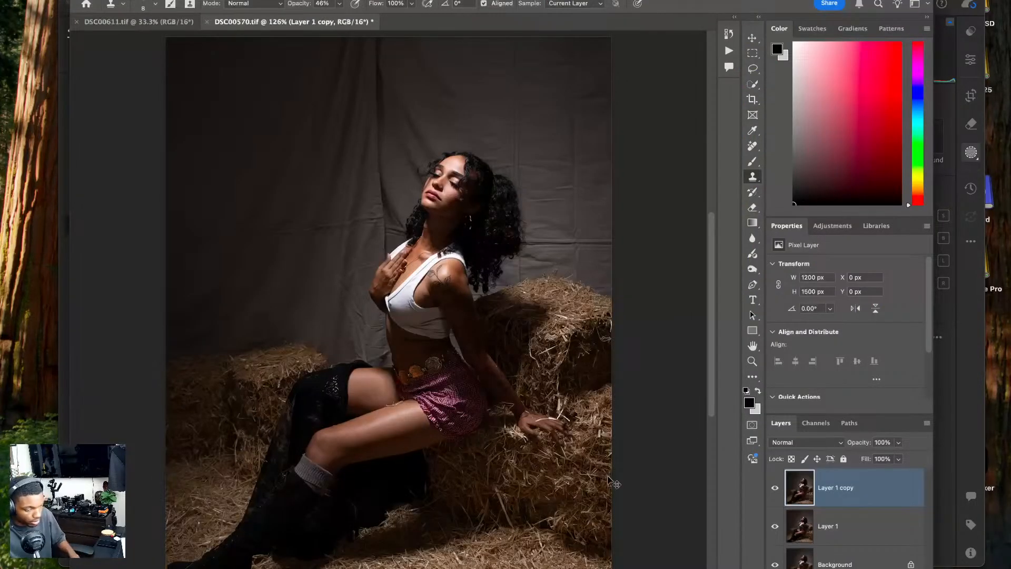
- Open Layer 1 copy in Liquify and refine the waist contour with the brush between sizes 70 and 175
{"action": "key", "text": "super+1"}
{"action": "key", "text": "c"}
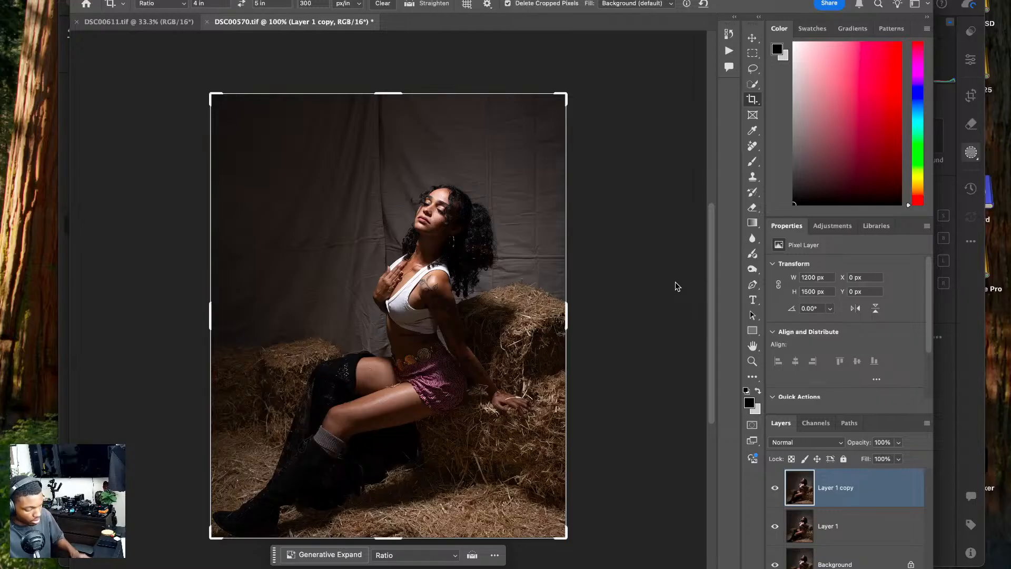
{"action": "key", "text": "super+shift+x"}
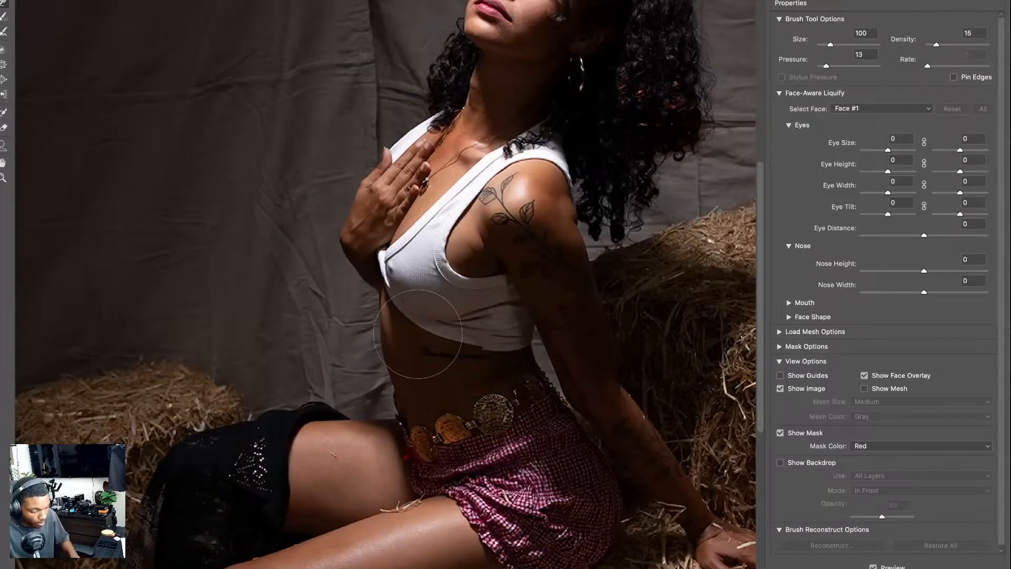
{"action": "key", "text": "bracketright"}
{"action": "key", "text": "bracketright"}
{"action": "key", "text": "bracketright"}
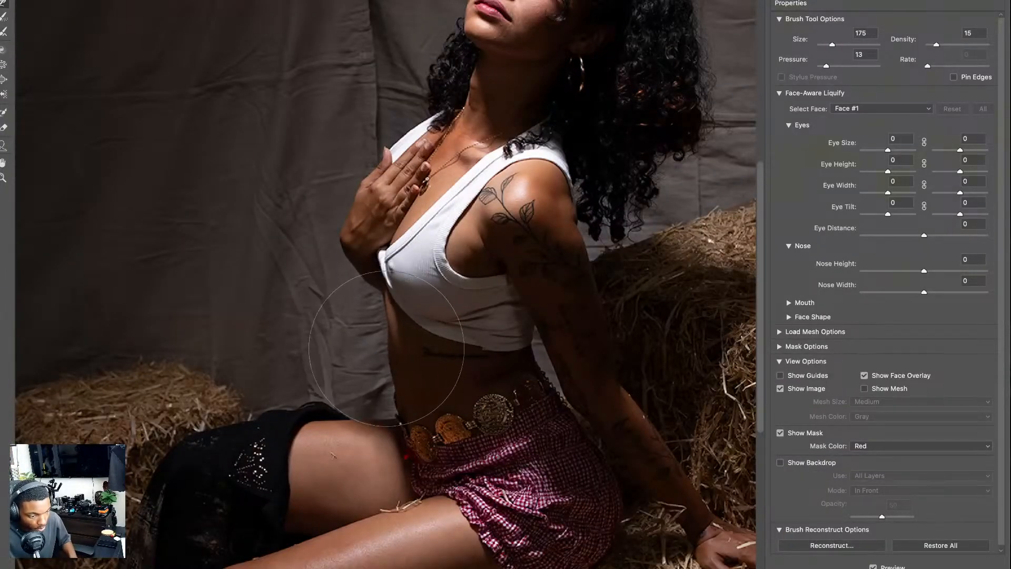
{"action": "key", "text": "bracketleft"}
{"action": "key", "text": "bracketleft"}
{"action": "key", "text": "bracketleft"}
{"action": "key", "text": "bracketleft"}
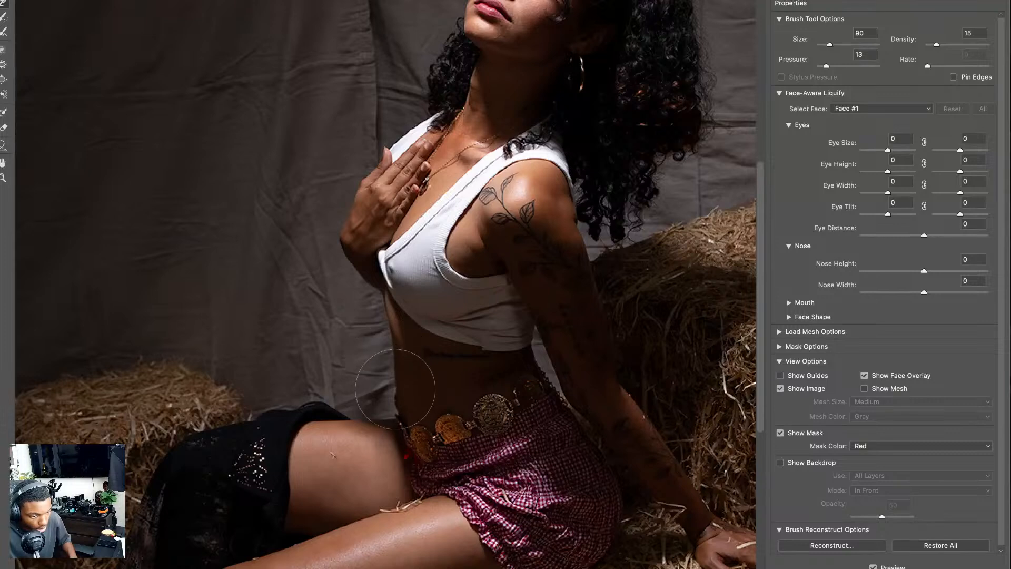
{"action": "key", "text": "bracketleft"}
{"action": "key", "text": "bracketleft"}
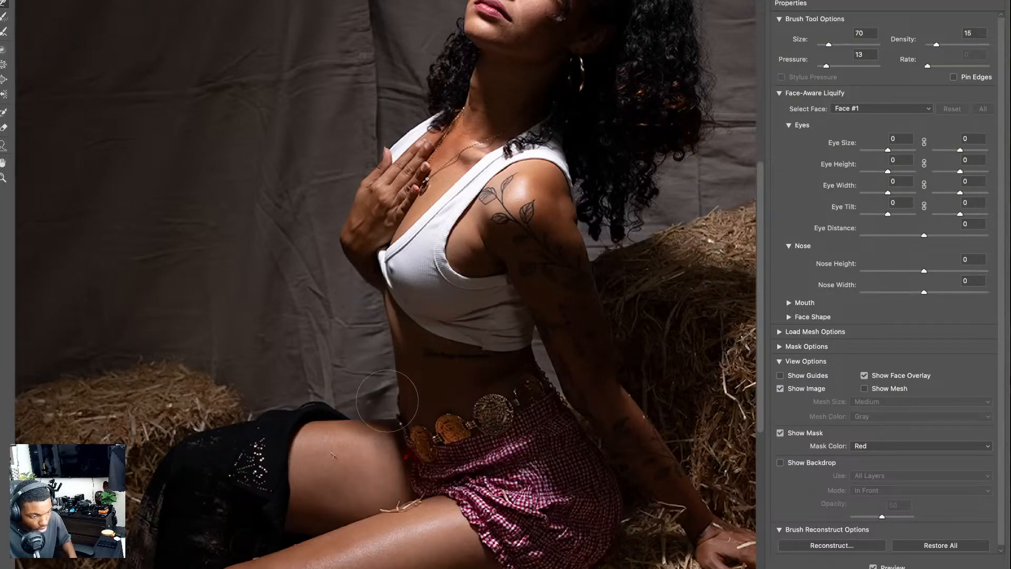
- Refine the bent elbow and the supporting arm in Liquify with brush sizes 80 and 60
{"action": "key", "text": "bracketright"}
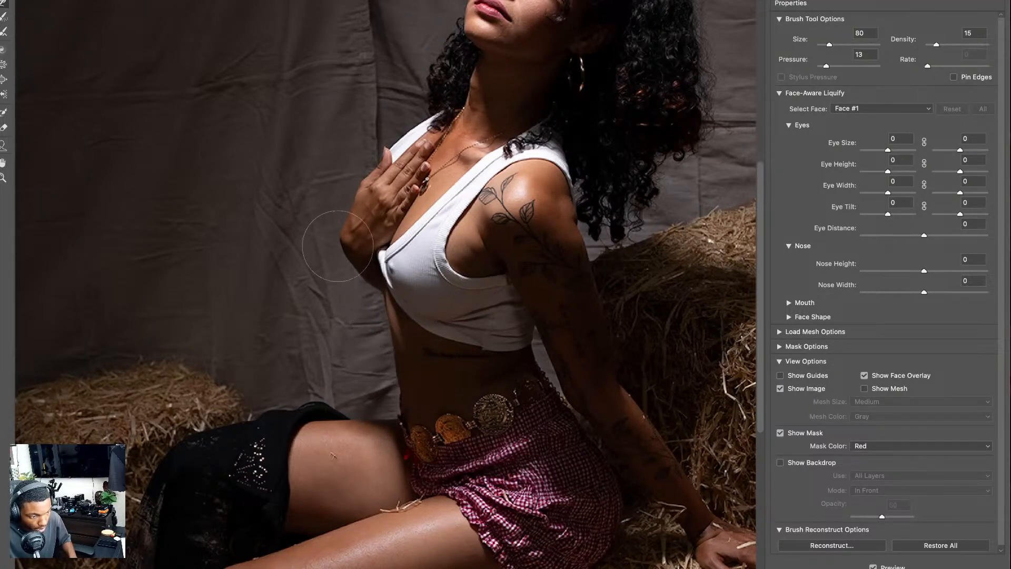
{"action": "key", "text": "bracketleft"}
{"action": "key", "text": "bracketleft"}
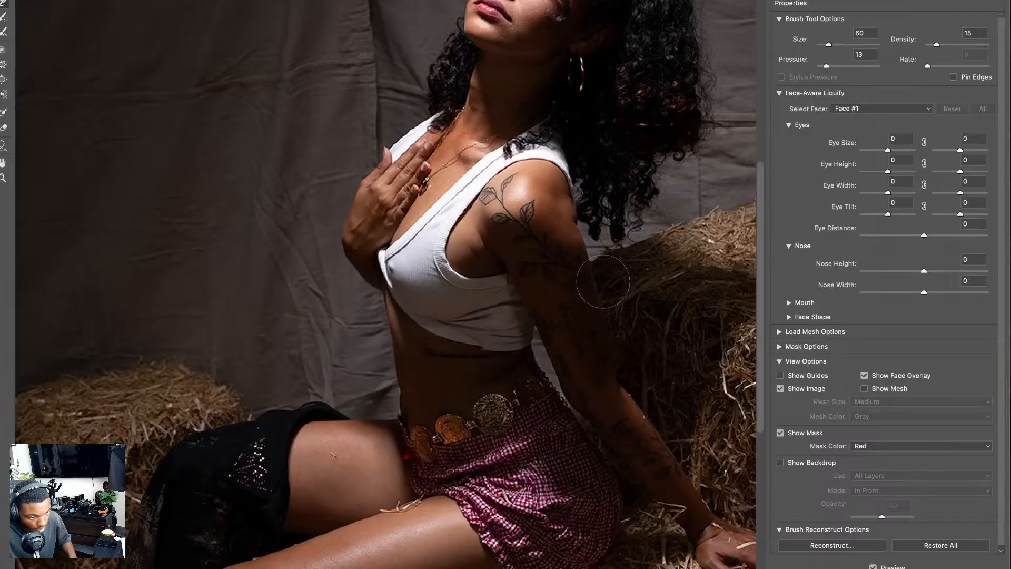
- Refine the supporting arm and hip contours in Liquify with brush sizes 100 and 80
{"action": "key", "text": "bracketright"}
{"action": "key", "text": "bracketright"}
{"action": "key", "text": "bracketright"}
{"action": "key", "text": "bracketright"}
{"action": "scroll", "coordinate": [519, 241], "scroll_direction": "down", "scroll_amount": 5}
{"action": "scroll", "coordinate": [519, 241], "scroll_direction": "right", "scroll_amount": 2}
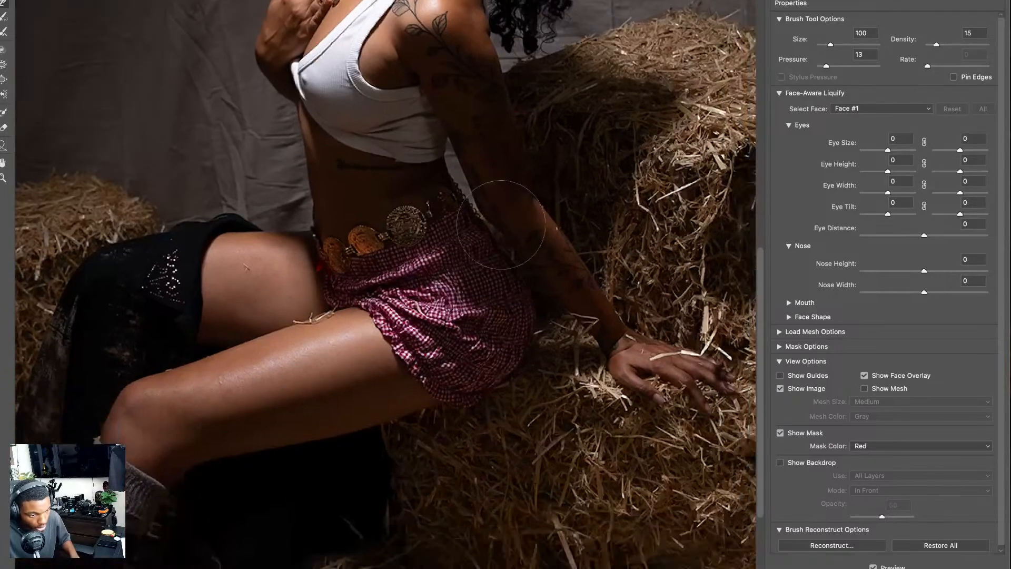
{"action": "key", "text": "bracketleft"}
{"action": "key", "text": "bracketleft"}
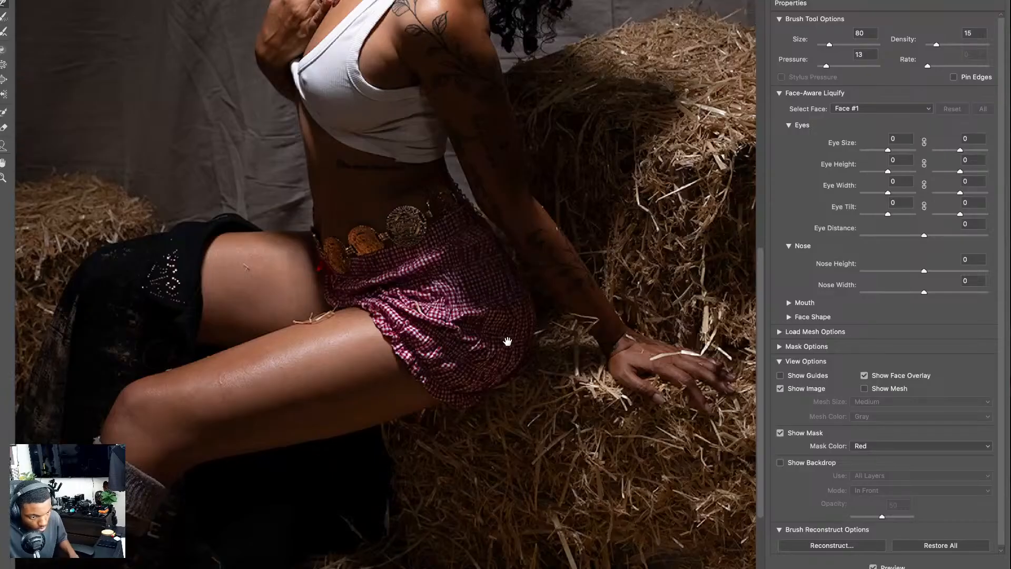
- Smooth the front knee's outline with Liquify brush size 125, and refine the legs with size 90
{"action": "mouse_move", "coordinate": [508, 341]}
{"action": "left_mouse_down"}
{"action": "mouse_move", "coordinate": [527, 287]}
{"action": "mouse_move", "coordinate": [490, 272]}
{"action": "left_mouse_up"}
{"action": "key", "text": "bracketright"}
{"action": "key", "text": "bracketright"}
{"action": "key", "text": "bracketright"}
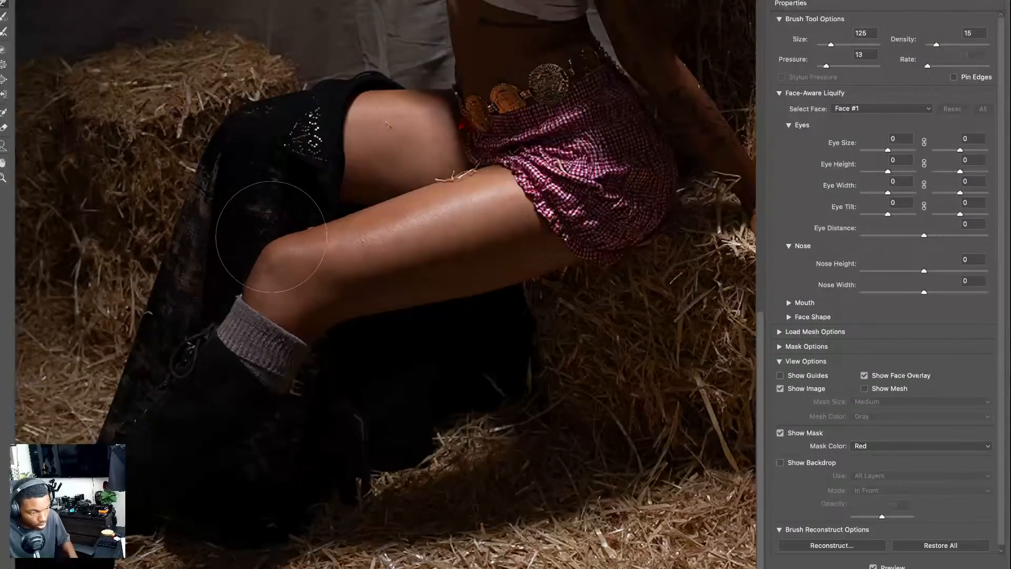
{"action": "left_click_drag", "start_coordinate": [255, 273], "coordinate": [265, 249]}
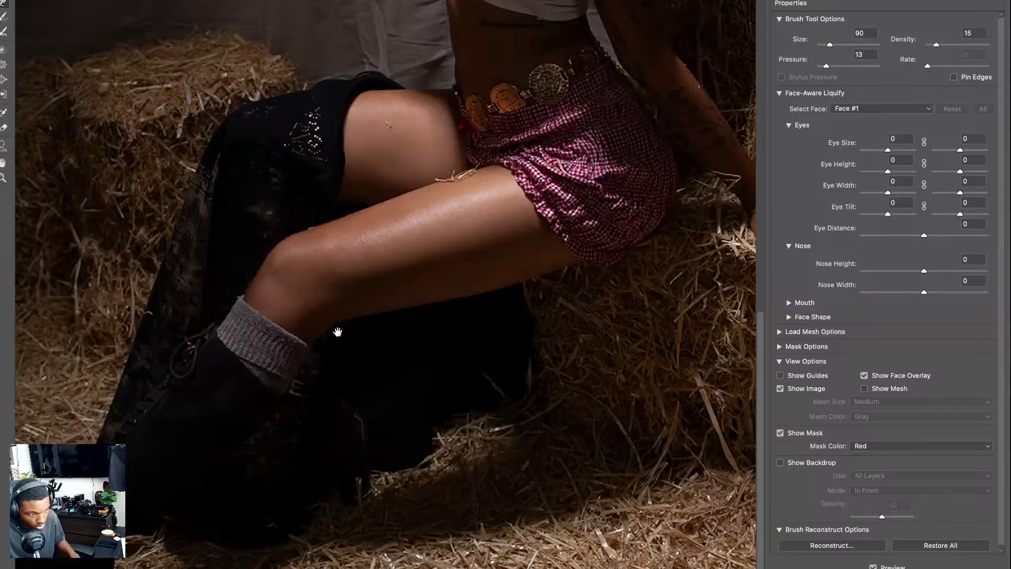
{"action": "left_click_drag", "start_coordinate": [337, 332], "coordinate": [397, 325]}
{"action": "left_click_drag", "start_coordinate": [432, 157], "coordinate": [403, 156]}
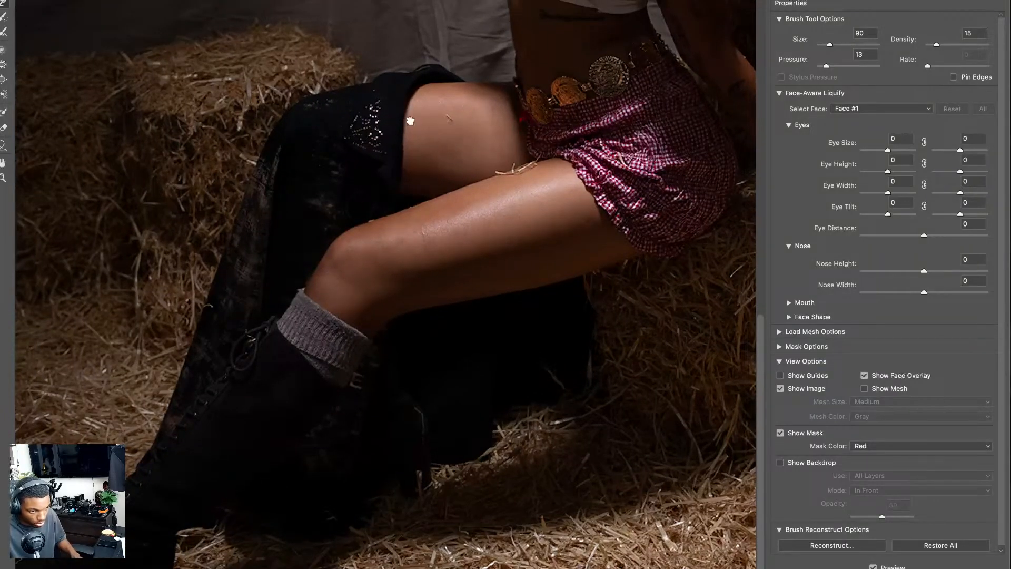
- Check the full figure, face and hair in Liquify for remaining shape problems
{"action": "key", "text": "super+minus"}
{"action": "key", "text": "super+minus"}
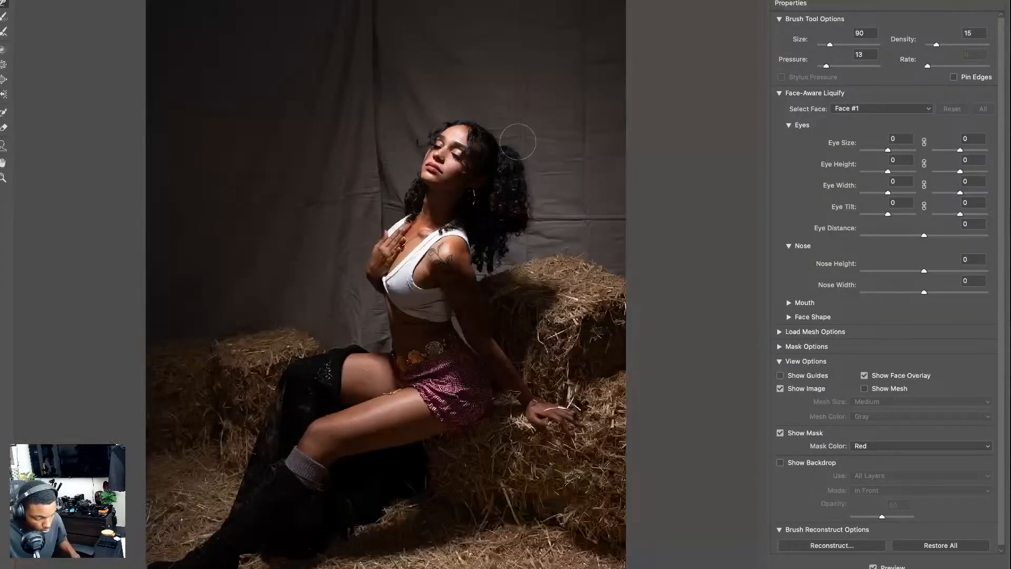
{"action": "key", "text": "super+plus"}
{"action": "key", "text": "super+plus"}
{"action": "key", "text": "super+plus"}
{"action": "mouse_move", "coordinate": [574, 33]}
{"action": "left_mouse_down"}
{"action": "mouse_move", "coordinate": [426, 352]}
{"action": "mouse_move", "coordinate": [408, 450]}
{"action": "left_mouse_up"}
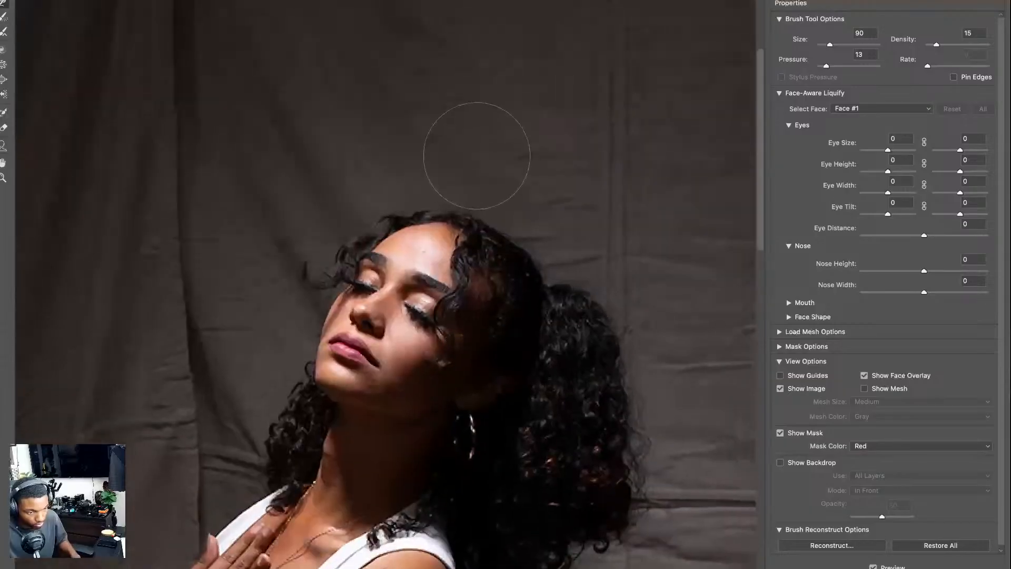
{"action": "left_click_drag", "start_coordinate": [574, 258], "coordinate": [521, 211]}
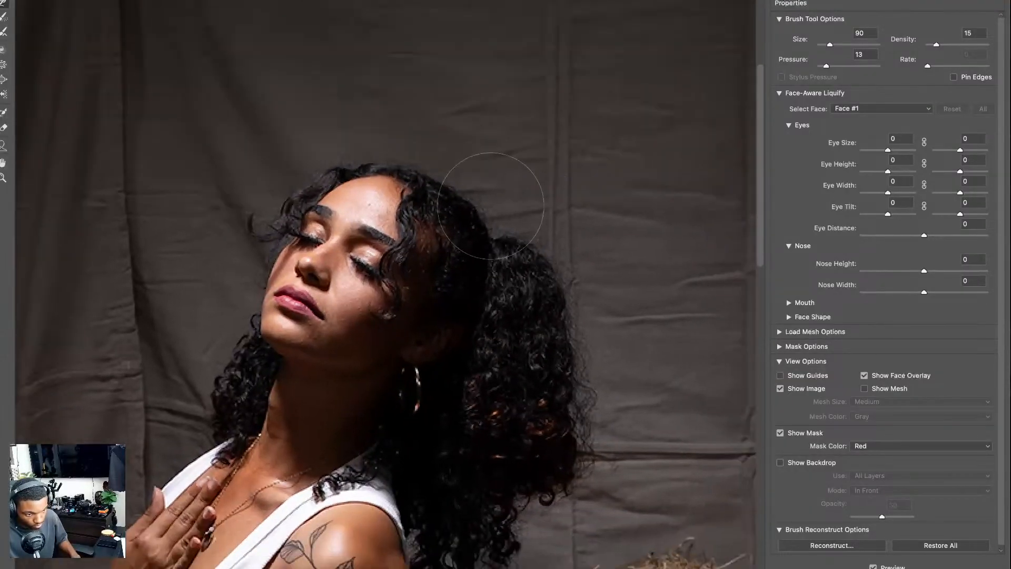
- Apply the Liquify changes and close DSC00570.tif with its edit saved
{"action": "key", "text": "super+0"}
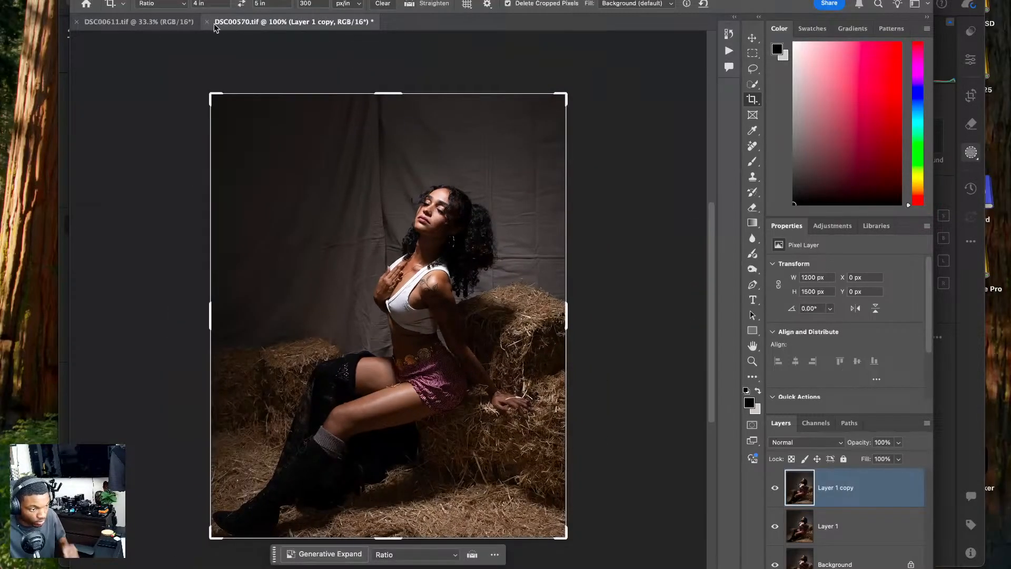
{"action": "left_click", "coordinate": [206, 22]}
{"action": "key", "text": "Return"}
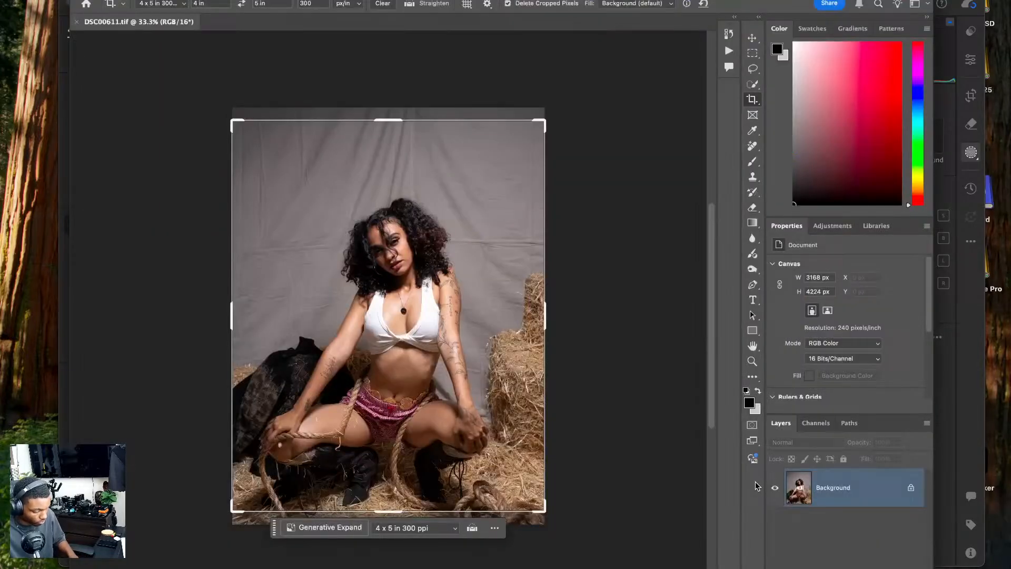
- Duplicate DSC00611.tif's background as Layer 1 and Layer 1 copy, and crop to 4 x 5 in at 300 ppi, keeping the photo's lower edge
{"action": "key", "text": "super+z"}
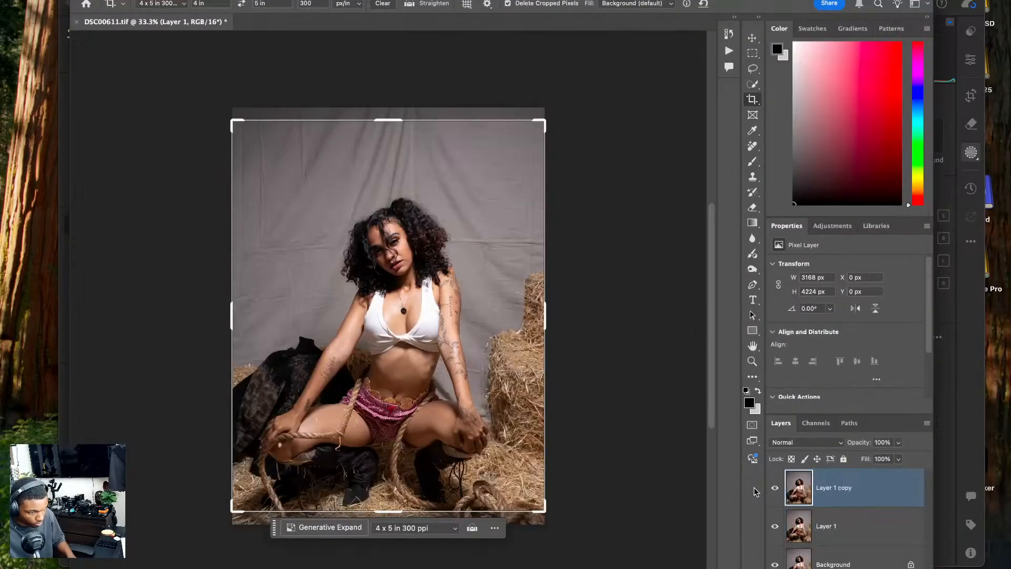
{"action": "left_click_drag", "start_coordinate": [445, 367], "coordinate": [445, 357]}
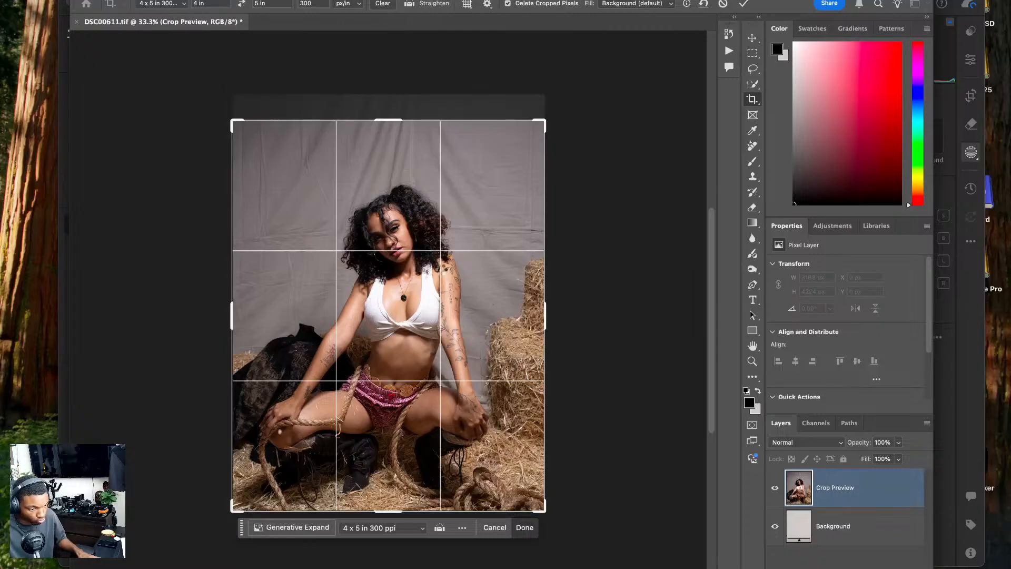
{"action": "key", "text": "Return"}
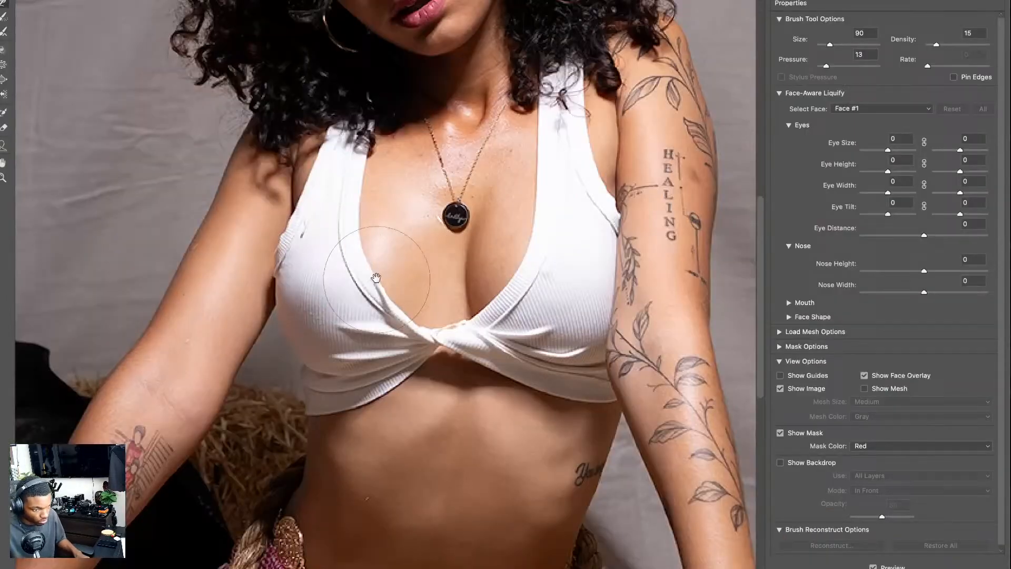
- Reshape both sides of the waist and the edge of the top in Liquify with brush sizes 90 and 150
{"action": "scroll", "coordinate": [370, 226], "scroll_direction": "down", "scroll_amount": 5}
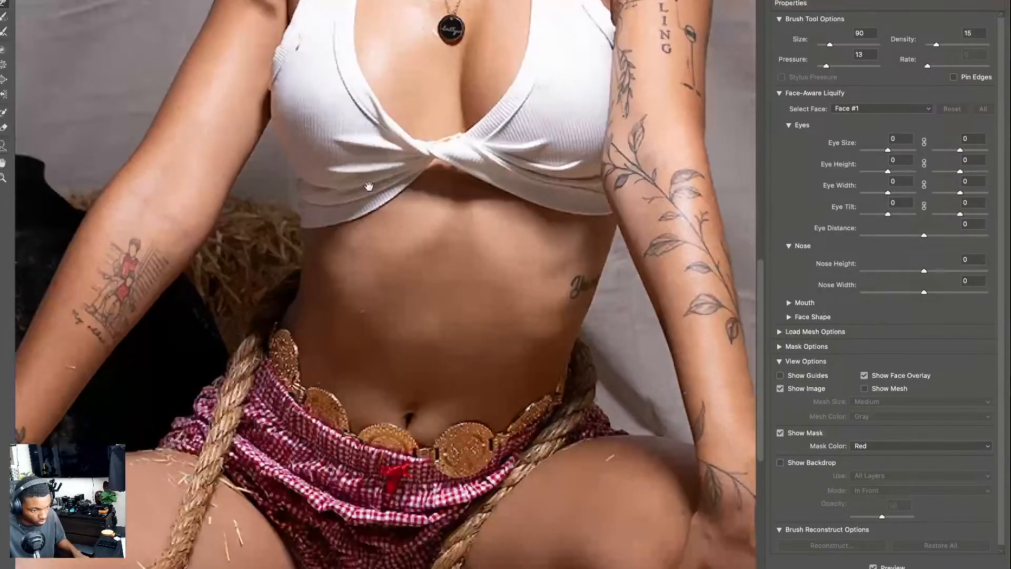
{"action": "left_click_drag", "start_coordinate": [286, 196], "coordinate": [282, 186]}
{"action": "mouse_move", "coordinate": [275, 287]}
{"action": "left_mouse_down"}
{"action": "mouse_move", "coordinate": [288, 314]}
{"action": "mouse_move", "coordinate": [295, 303]}
{"action": "left_mouse_up"}
{"action": "key", "text": "bracketright"}
{"action": "key", "text": "bracketright"}
{"action": "key", "text": "bracketright"}
{"action": "key", "text": "bracketright"}
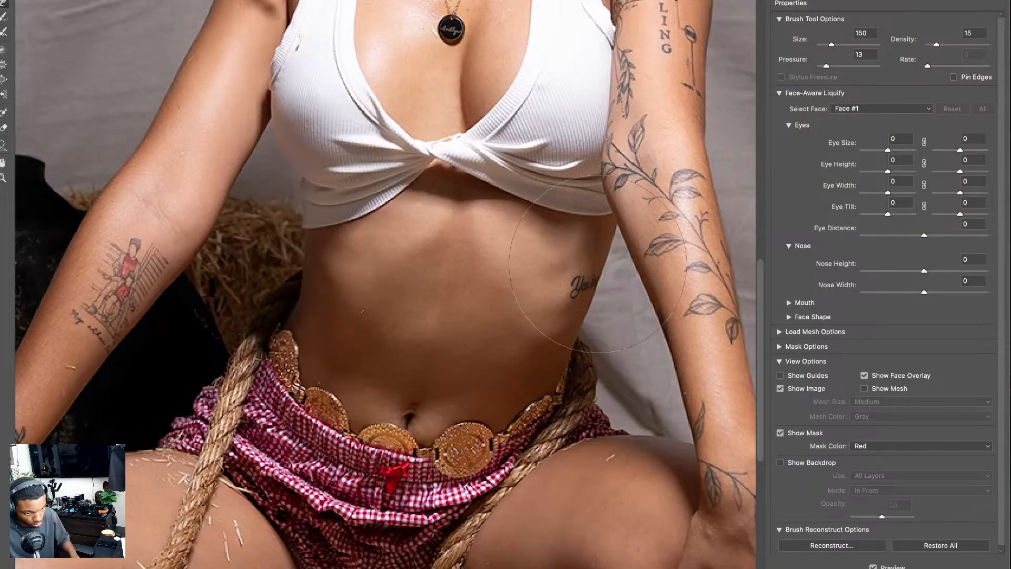
{"action": "mouse_move", "coordinate": [593, 255]}
{"action": "left_mouse_down"}
{"action": "mouse_move", "coordinate": [586, 232]}
{"action": "mouse_move", "coordinate": [565, 335]}
{"action": "mouse_move", "coordinate": [480, 352]}
{"action": "left_mouse_up"}
- Refine the bust contour and the tattooed upper arm in Liquify with brush sizes 175 and 150
{"action": "scroll", "coordinate": [565, 337], "scroll_direction": "up", "scroll_amount": 10}
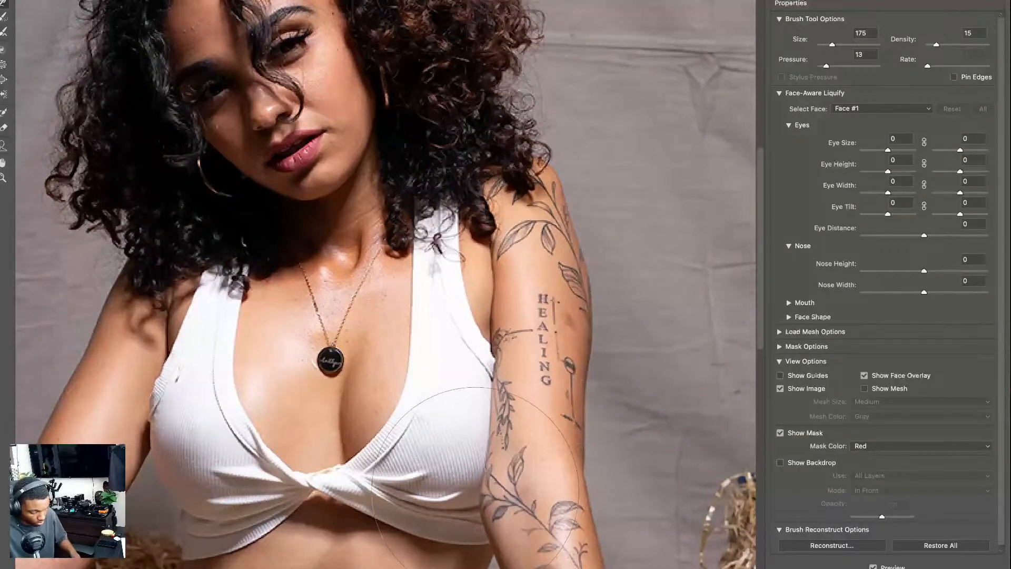
{"action": "key", "text": "bracketleft"}
{"action": "key", "text": "bracketleft"}
{"action": "left_click_drag", "start_coordinate": [466, 499], "coordinate": [482, 502]}
{"action": "mouse_move", "coordinate": [496, 326]}
{"action": "left_mouse_down"}
{"action": "mouse_move", "coordinate": [427, 440]}
{"action": "mouse_move", "coordinate": [445, 374]}
{"action": "left_mouse_up"}
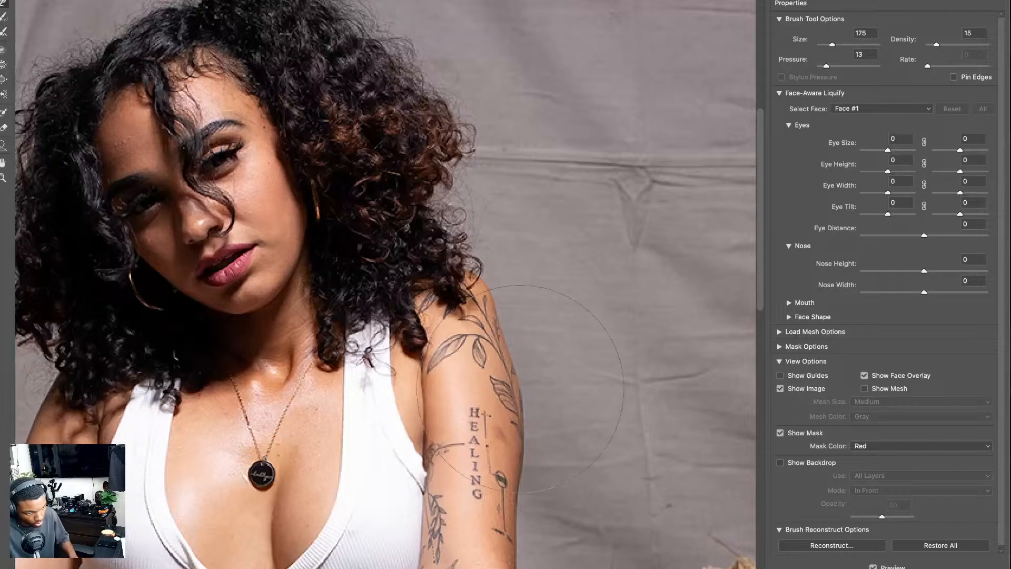
{"action": "key", "text": "bracketleft"}
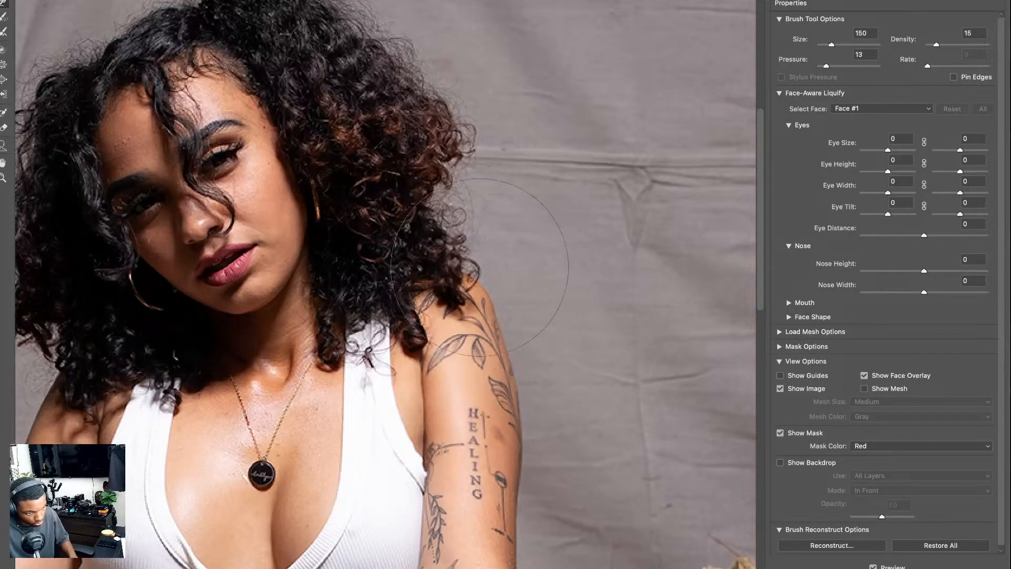
- Go over the crown of the hair in Liquify at brush size 150 and apply the changes
{"action": "scroll", "coordinate": [479, 268], "scroll_direction": "up", "scroll_amount": 10}
{"action": "scroll", "coordinate": [479, 267], "scroll_direction": "left", "scroll_amount": 8}
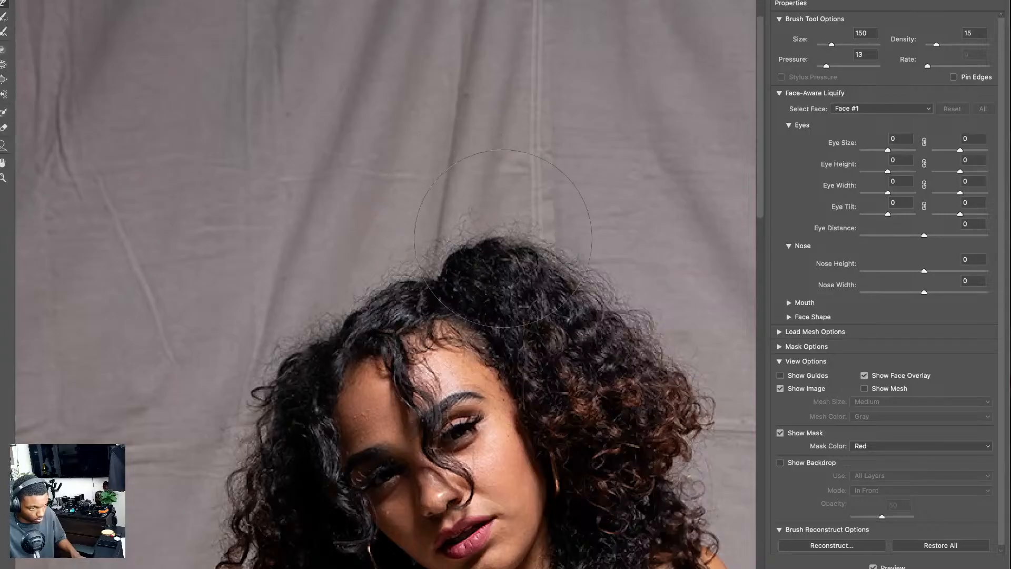
{"action": "scroll", "coordinate": [502, 239], "scroll_direction": "down", "scroll_amount": 6}
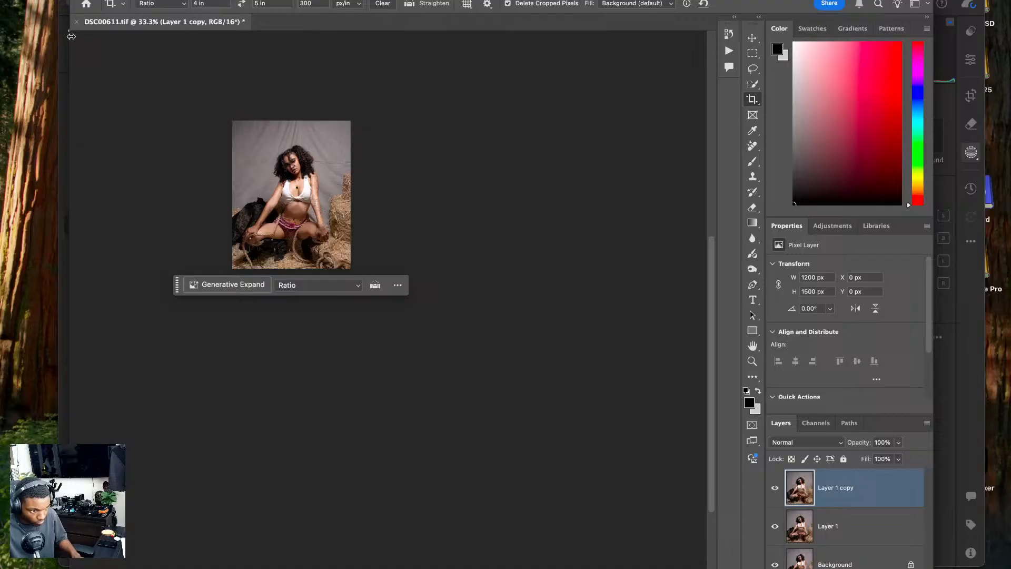
- Close DSC00611.tif with its edit saved and switch to Lightroom
{"action": "left_click", "coordinate": [77, 22]}
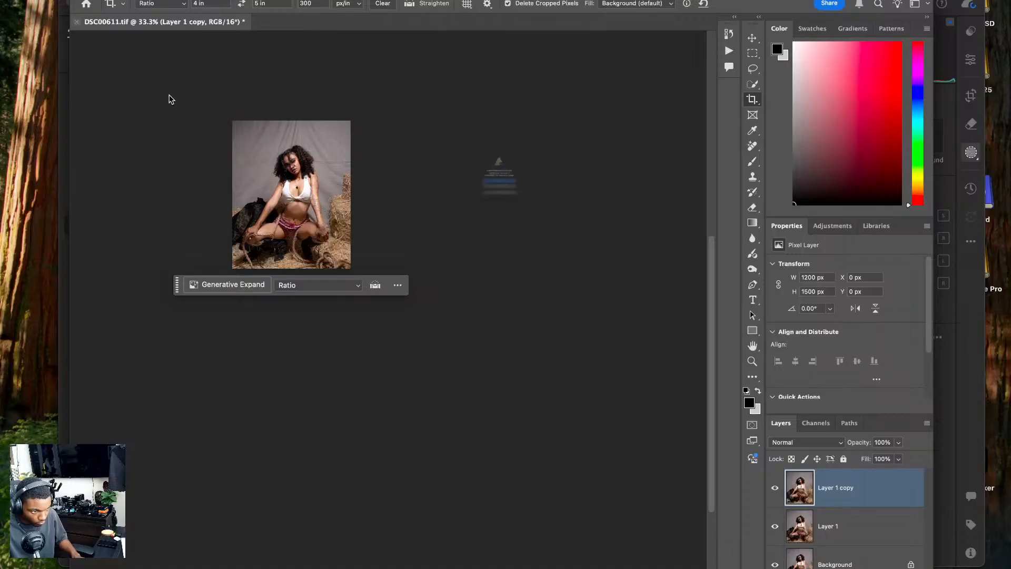
{"action": "left_click", "coordinate": [458, 196]}
{"action": "left_click", "coordinate": [941, 347]}
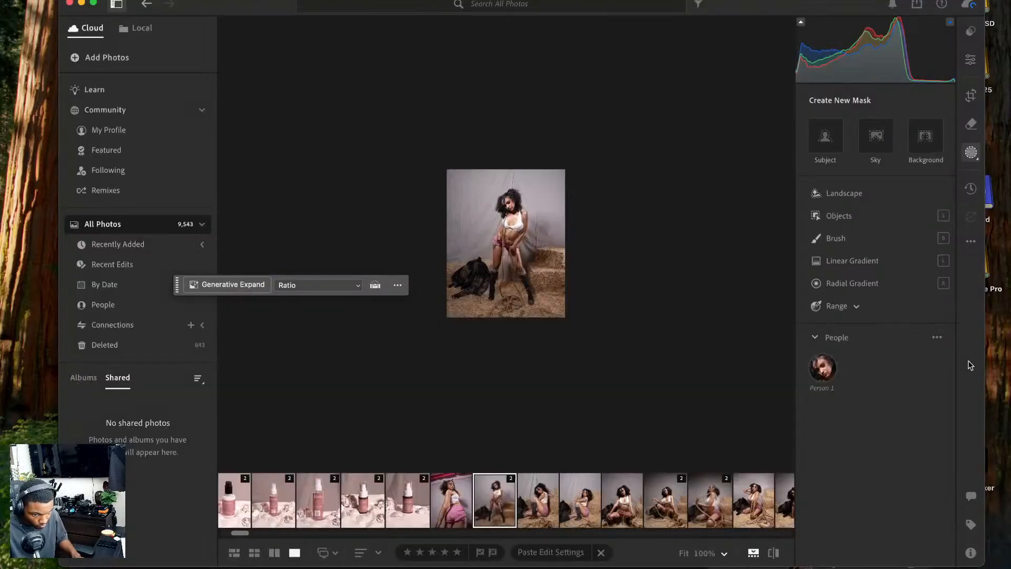
- Send the low-angle portrait with the rope and pink checked shorts to Photoshop for editing
{"action": "left_click", "coordinate": [452, 503]}
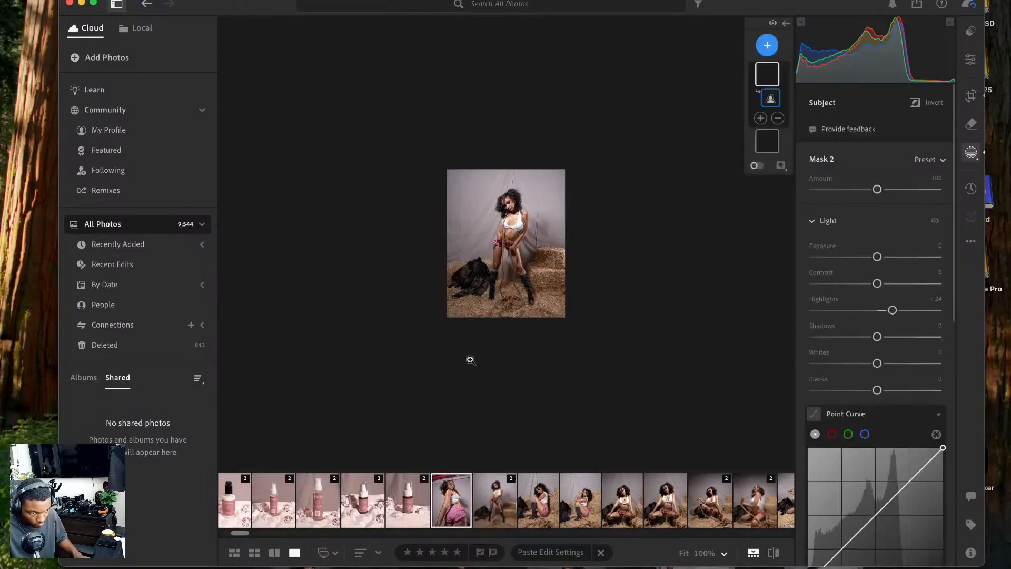
{"action": "right_click", "coordinate": [507, 231]}
{"action": "mouse_move", "coordinate": [557, 315]}
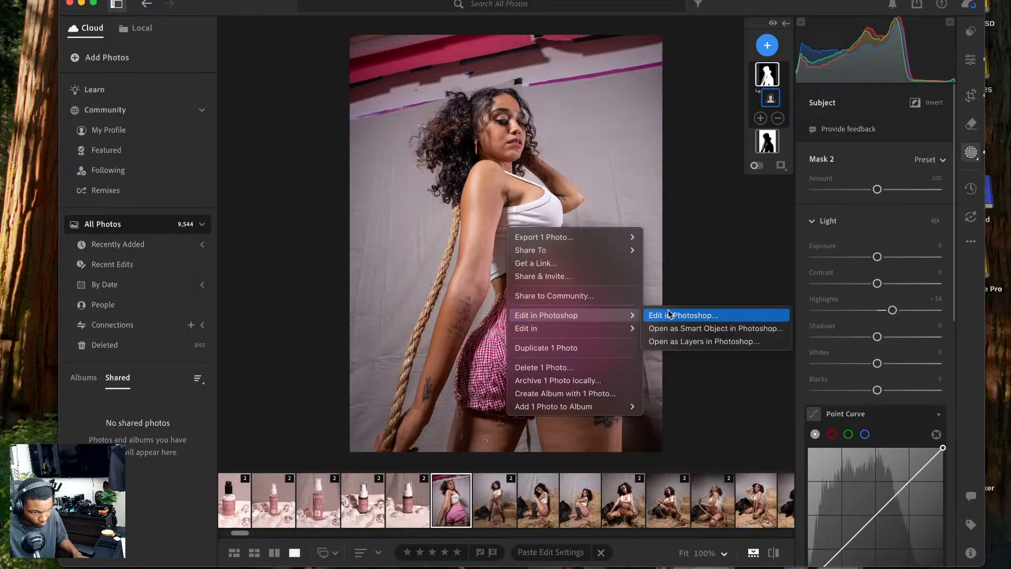
{"action": "left_click", "coordinate": [656, 315]}
- Send the seated portrait with the raised knee and one arm resting on the hay bale to Photoshop
{"action": "left_click", "coordinate": [542, 490]}
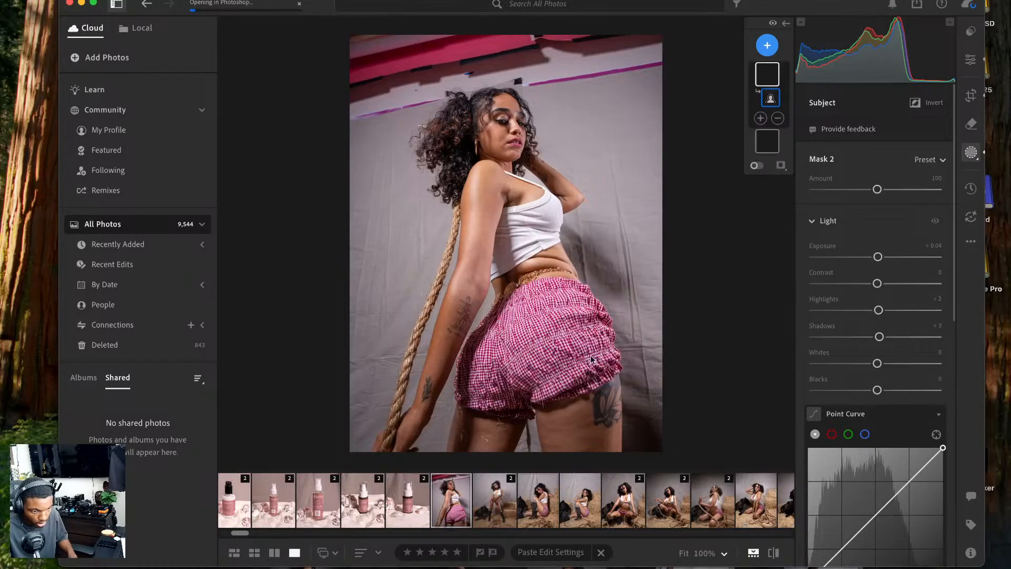
{"action": "right_click", "coordinate": [566, 298]}
{"action": "mouse_move", "coordinate": [616, 383]}
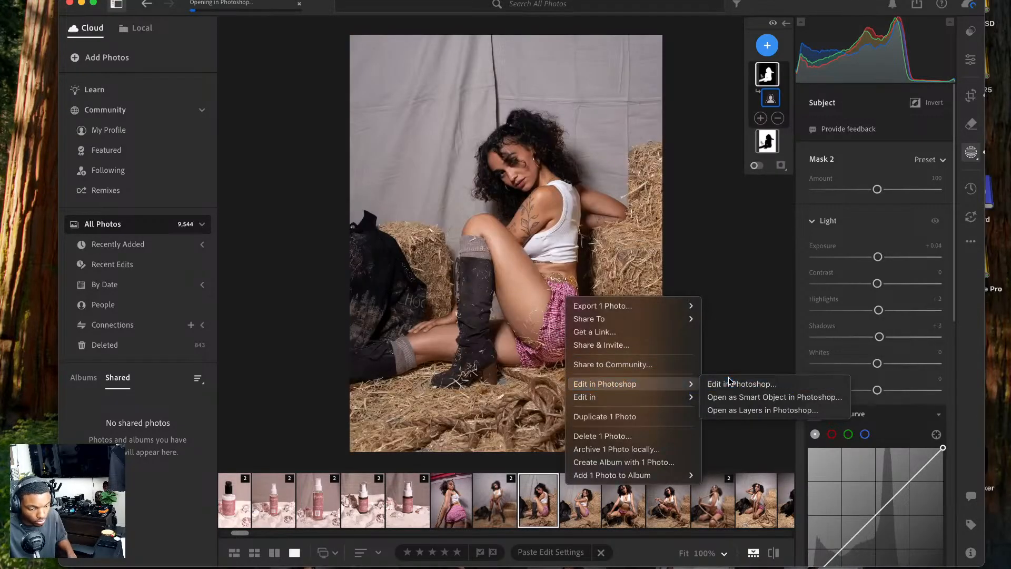
{"action": "left_click", "coordinate": [731, 384]}
- Send the seated portrait with one hand at the forehead to Photoshop for editing
{"action": "left_click", "coordinate": [580, 500]}
{"action": "right_click", "coordinate": [610, 390]}
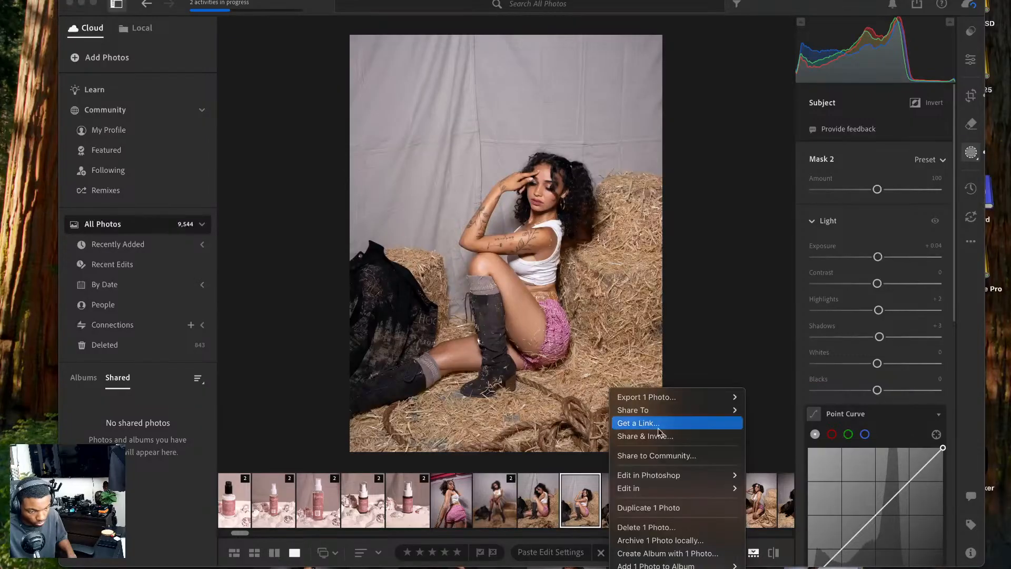
{"action": "mouse_move", "coordinate": [700, 475]}
{"action": "left_click", "coordinate": [757, 474]}
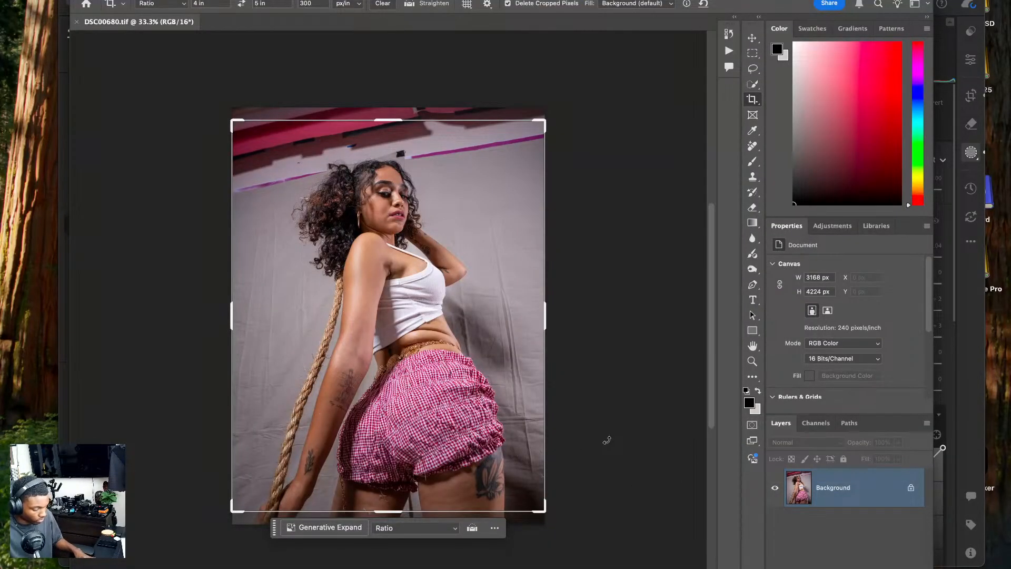
- Duplicate the photo layer once in DSC00680.tif and twice each in DSC00646.tif and DSC00643.tif
{"action": "key", "text": "super+j"}
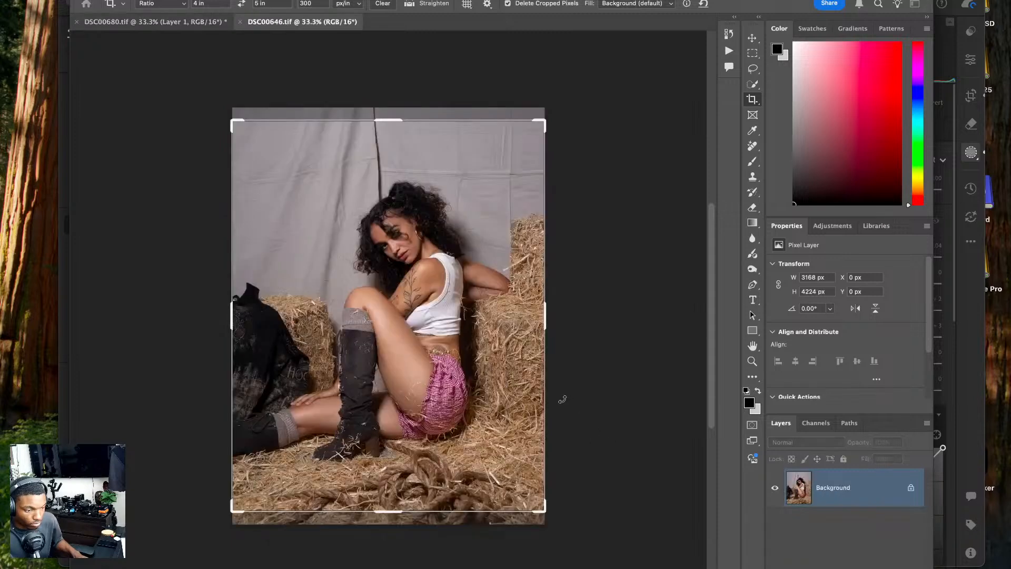
{"action": "key", "text": "super+j"}
{"action": "key", "text": "super+j"}
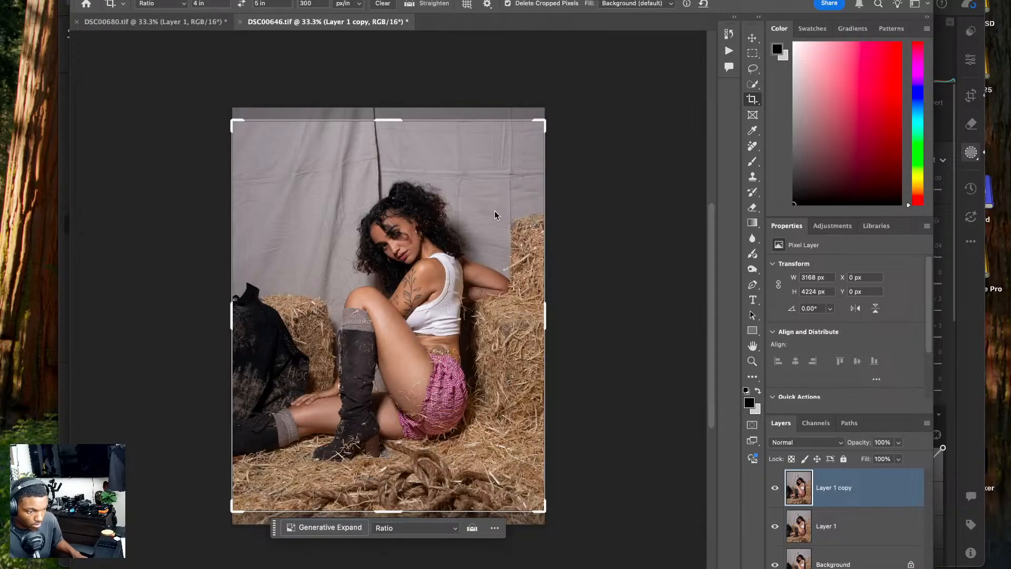
{"action": "key", "text": "super+j"}
{"action": "key", "text": "super+j"}
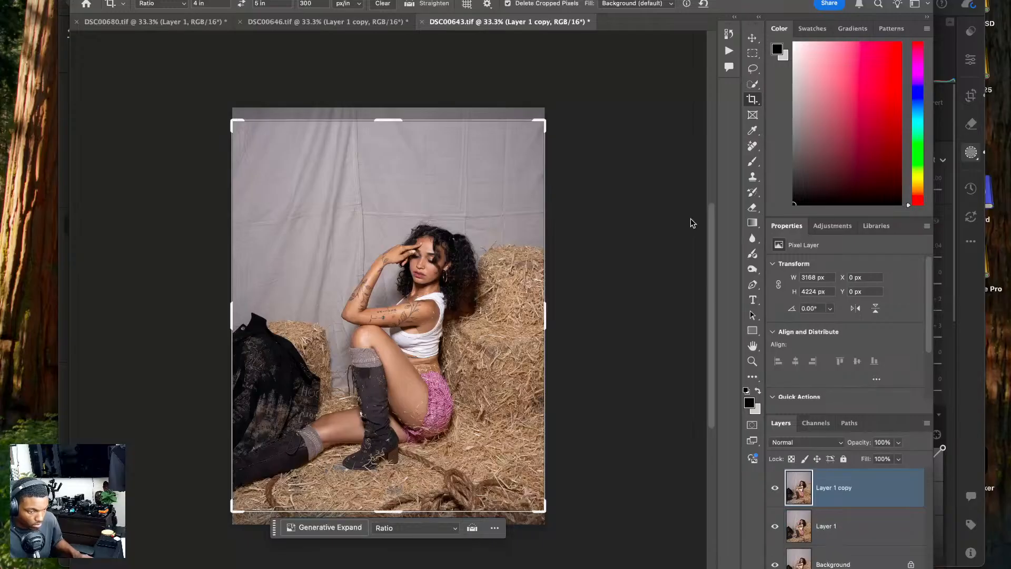
- Crop DSC00643.tif with the 4 x 5 in 300 ppi preset, keeping the whole seated figure in frame
{"action": "left_click", "coordinate": [480, 215]}
{"action": "left_click_drag", "start_coordinate": [477, 301], "coordinate": [476, 299]}
{"action": "key", "text": "Escape"}
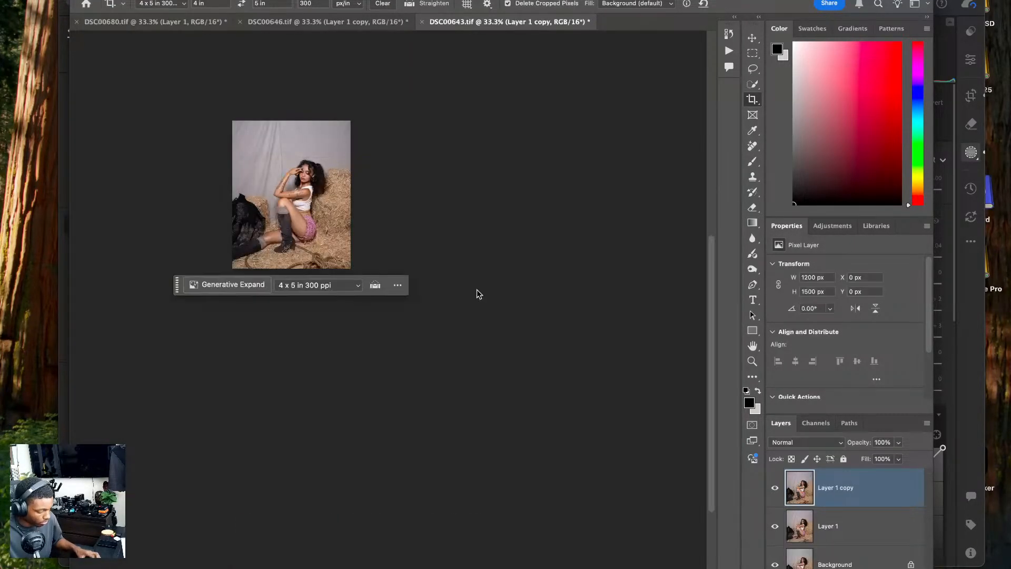
{"action": "left_click", "coordinate": [458, 276]}
{"action": "left_click_drag", "start_coordinate": [454, 323], "coordinate": [452, 310]}
{"action": "key", "text": "Return"}
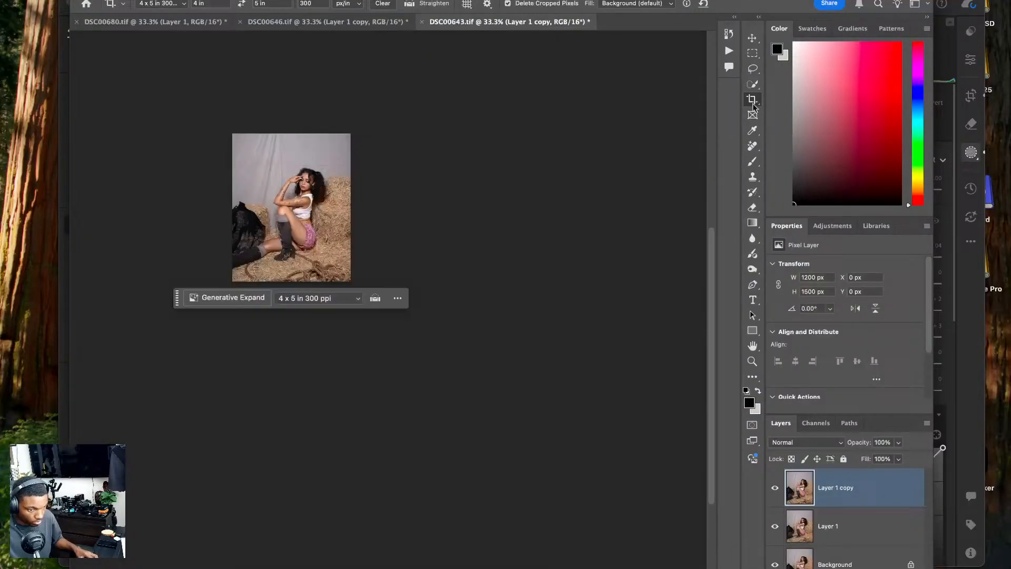
- Clone straw over the bare grey floor patch near the photo's lower edge, beside the rope, with the Clone Stamp
{"action": "left_click", "coordinate": [753, 176]}
{"action": "key", "text": "super+equal"}
{"action": "key", "text": "super+equal"}
{"action": "key", "text": "super+equal"}
{"action": "key", "text": "super+equal"}
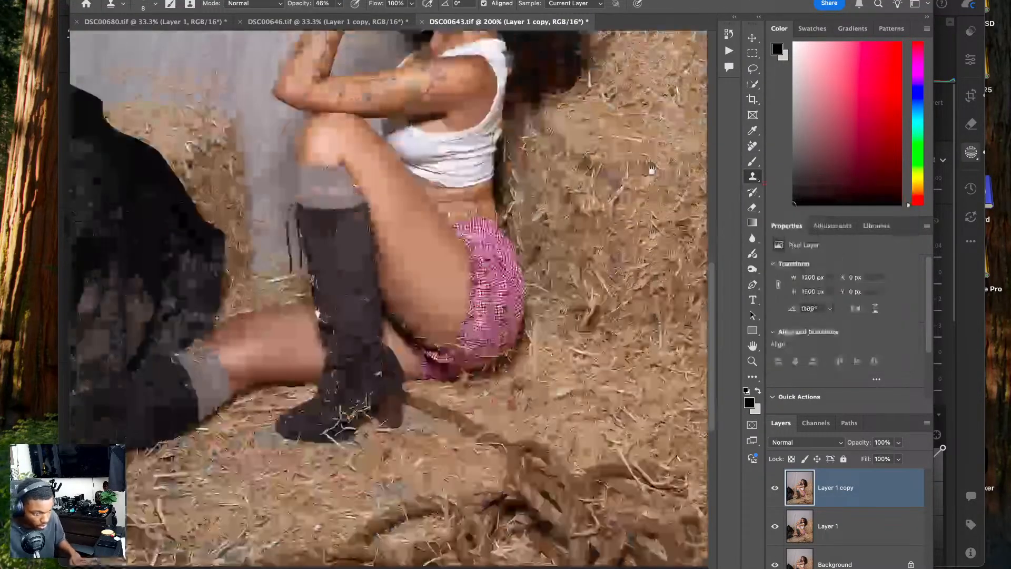
{"action": "scroll", "coordinate": [651, 170], "scroll_direction": "down", "scroll_amount": 5}
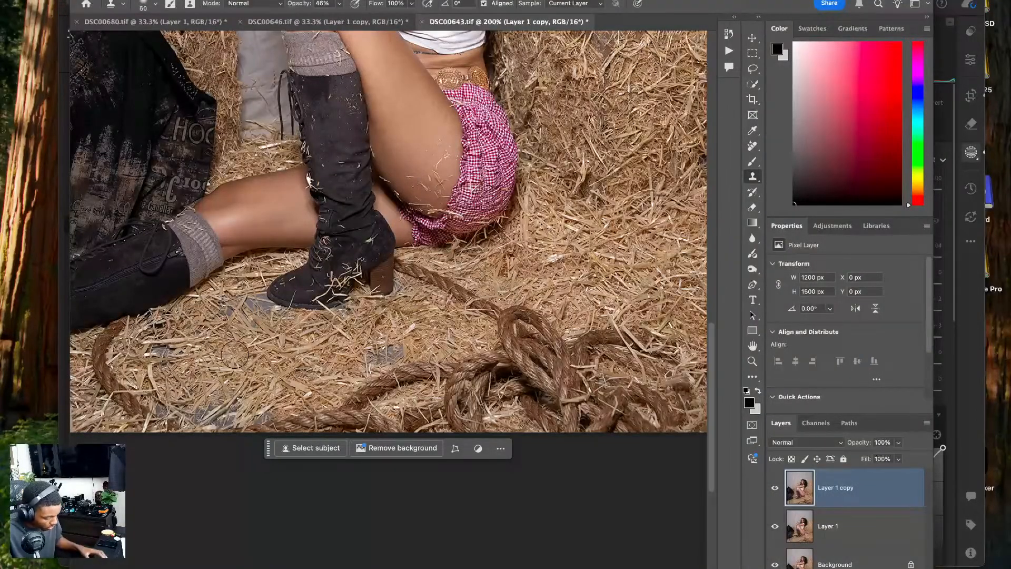
{"action": "mouse_move", "coordinate": [207, 416]}
{"action": "left_mouse_down"}
{"action": "mouse_move", "coordinate": [163, 408]}
{"action": "mouse_move", "coordinate": [242, 416]}
{"action": "mouse_move", "coordinate": [277, 405]}
{"action": "left_mouse_up"}
- Cover the remaining grey floor patches around the boots and above the rope with cloned straw
{"action": "left_click", "coordinate": [211, 372], "text": "alt"}
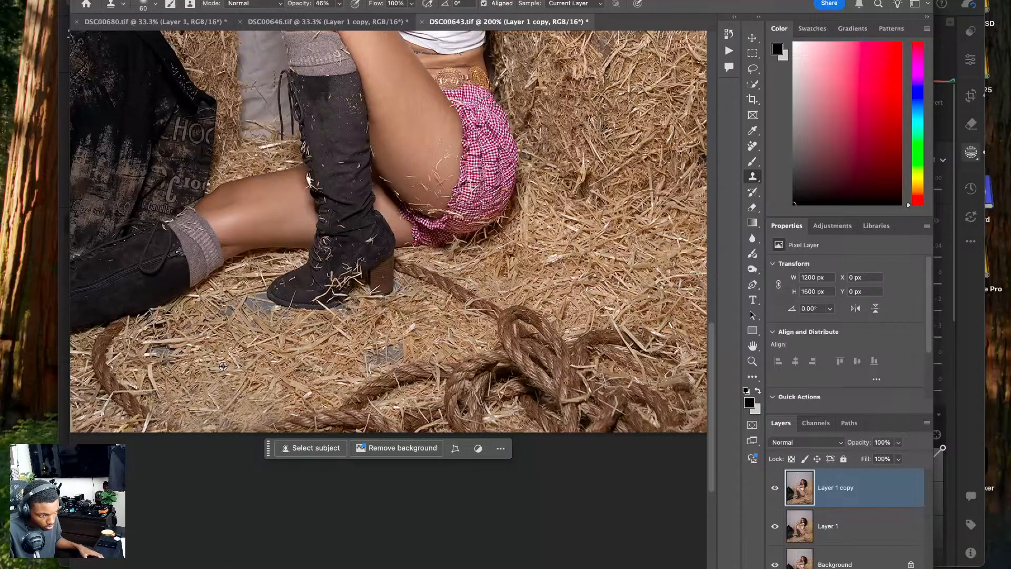
{"action": "left_click_drag", "start_coordinate": [158, 345], "coordinate": [163, 353]}
{"action": "left_click", "coordinate": [240, 353], "text": "alt"}
{"action": "left_click_drag", "start_coordinate": [218, 320], "coordinate": [255, 316]}
{"action": "left_click", "coordinate": [262, 331]}
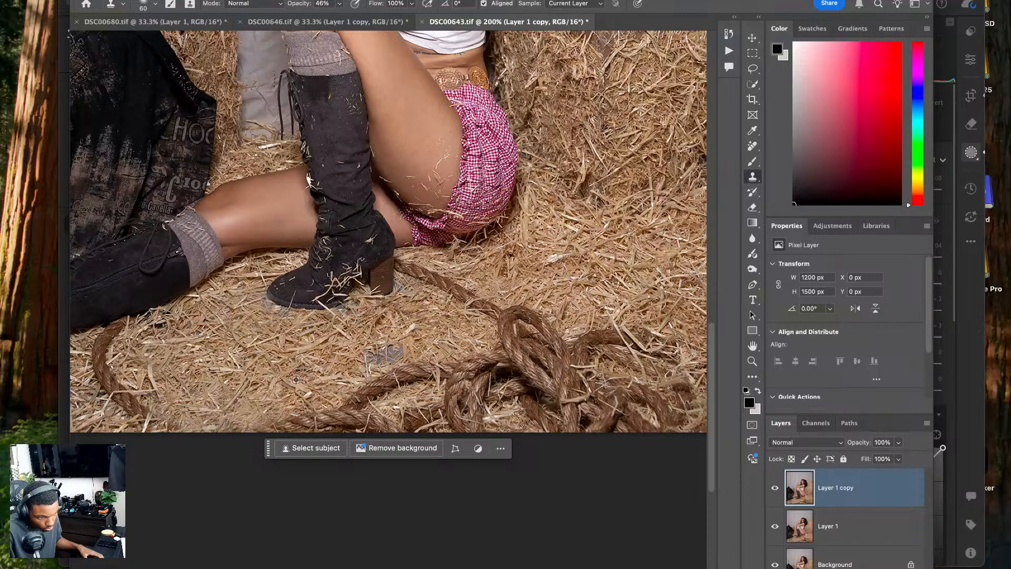
{"action": "left_click", "coordinate": [295, 380], "text": "alt"}
{"action": "mouse_move", "coordinate": [408, 353]}
{"action": "left_mouse_down"}
{"action": "mouse_move", "coordinate": [358, 363]}
{"action": "mouse_move", "coordinate": [376, 348]}
{"action": "mouse_move", "coordinate": [358, 324]}
{"action": "left_mouse_up"}
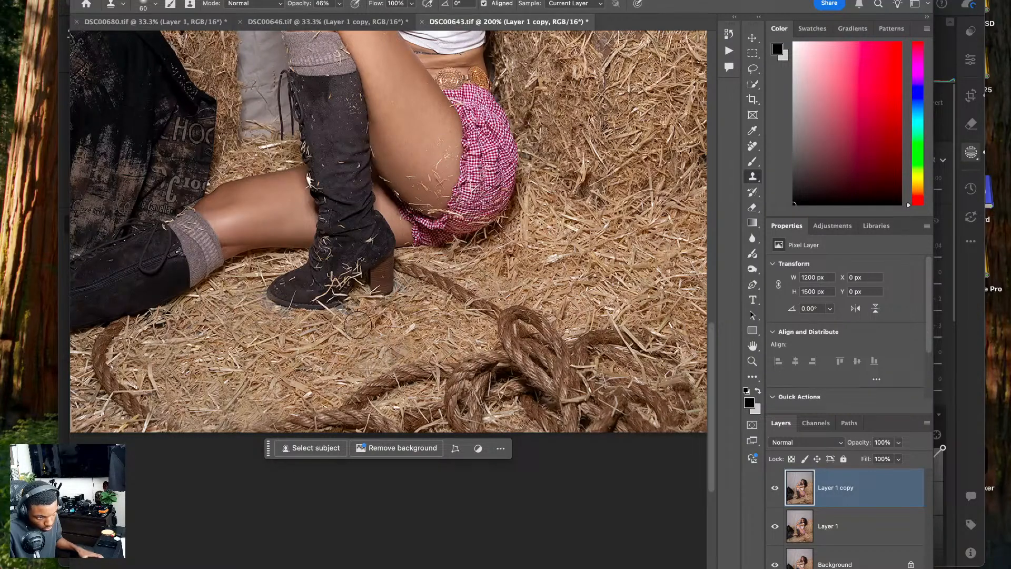
- Open Liquify on the top layer copy and push the outer edge of the raised elbow slightly inward
{"action": "scroll", "coordinate": [358, 325], "scroll_direction": "up", "scroll_amount": 10}
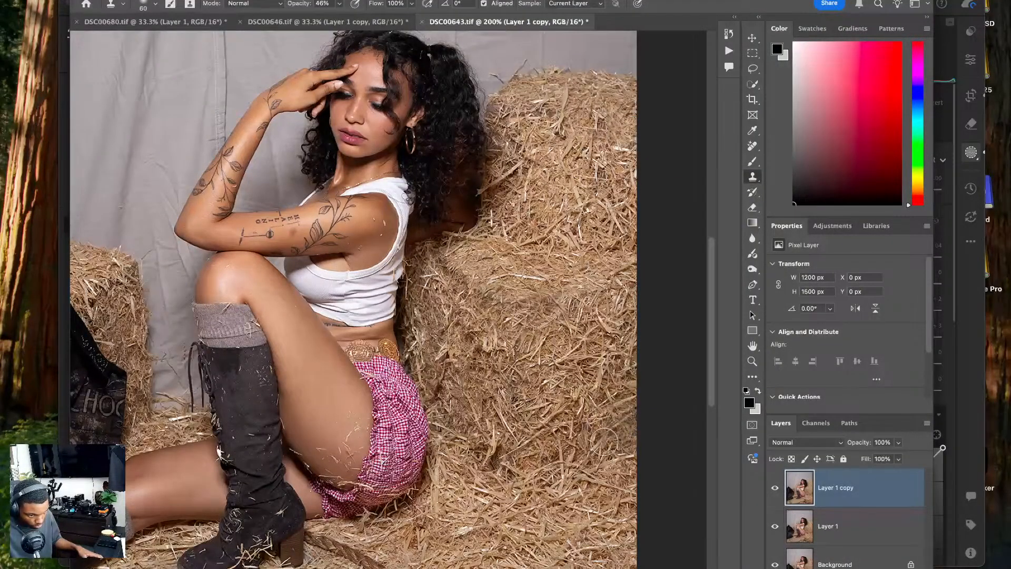
{"action": "left_click_drag", "start_coordinate": [385, 419], "coordinate": [504, 470]}
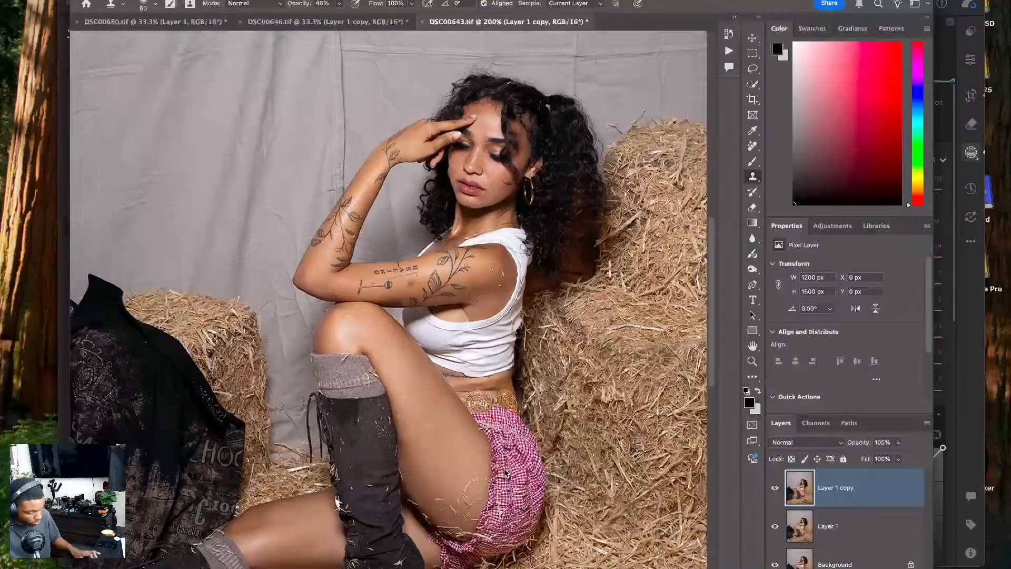
{"action": "key", "text": "super+shift+x"}
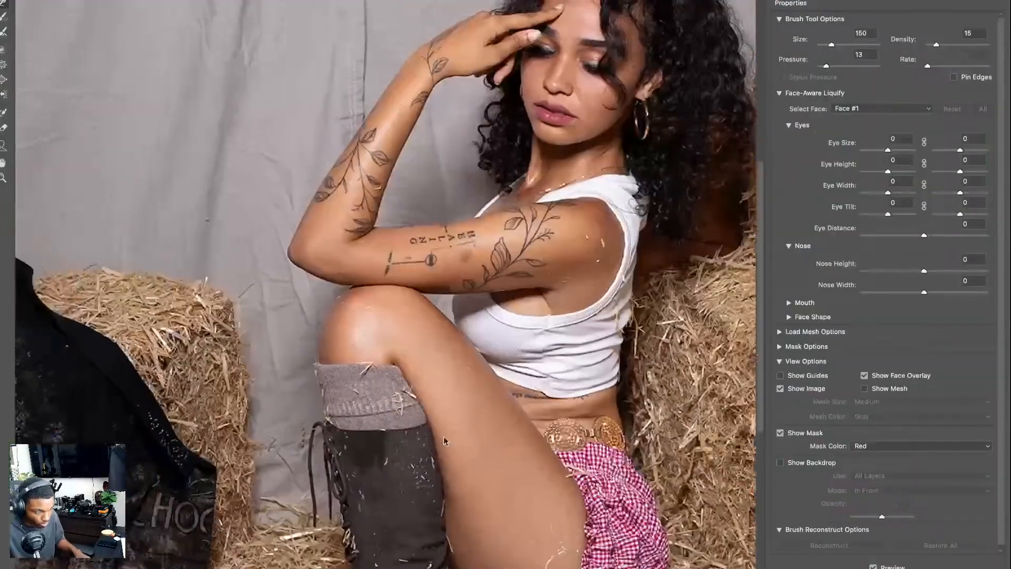
{"action": "left_click_drag", "start_coordinate": [260, 252], "coordinate": [286, 258]}
- Slim the back of the waist with a 100 px Liquify brush and nudge in the curls behind the head
{"action": "left_click_drag", "start_coordinate": [330, 298], "coordinate": [211, 115]}
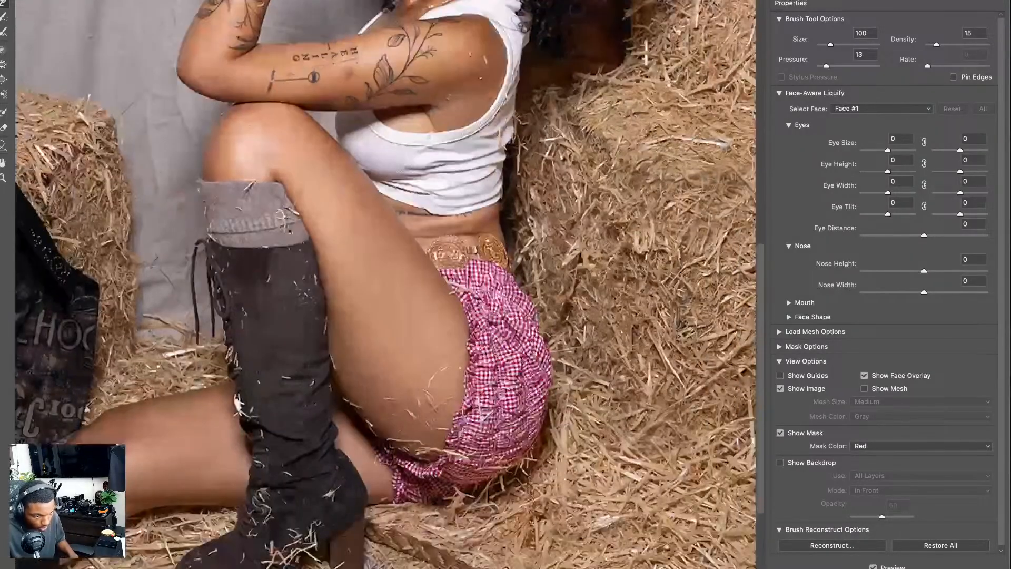
{"action": "left_click_drag", "start_coordinate": [348, 428], "coordinate": [282, 490]}
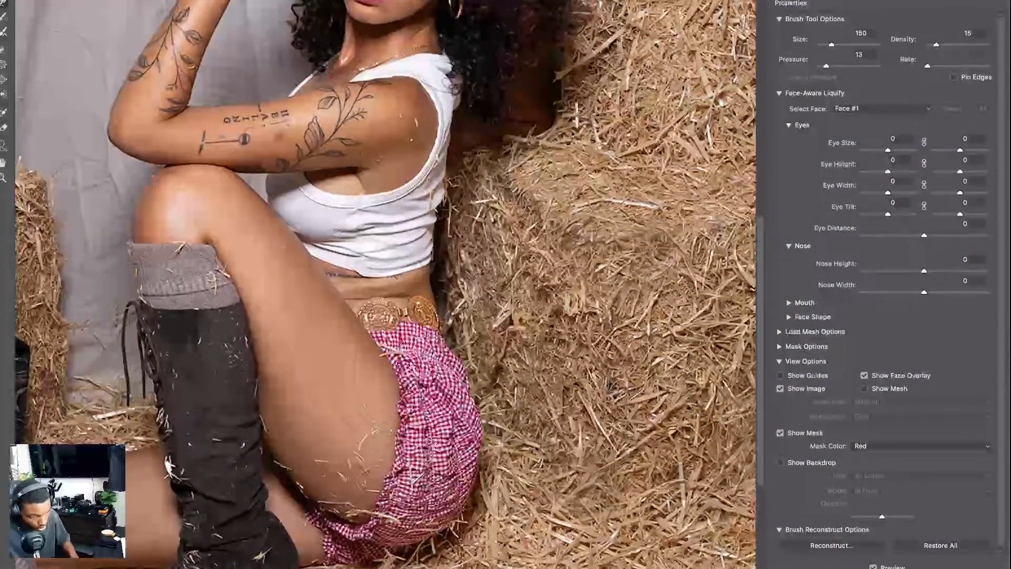
{"action": "key", "text": "bracketleft"}
{"action": "key", "text": "bracketleft"}
{"action": "left_click_drag", "start_coordinate": [445, 307], "coordinate": [434, 305]}
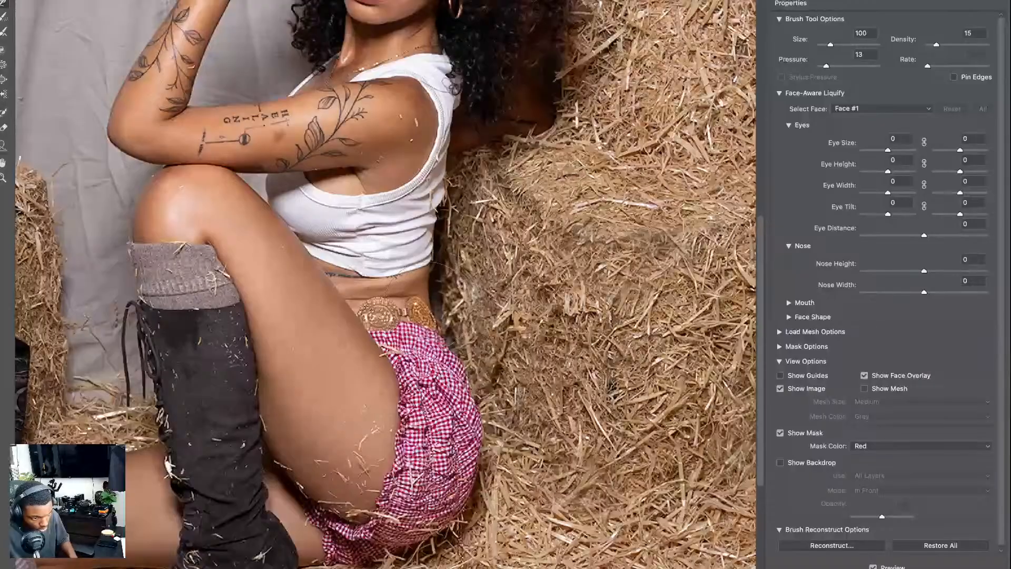
{"action": "mouse_move", "coordinate": [430, 265]}
{"action": "left_mouse_down"}
{"action": "mouse_move", "coordinate": [419, 245]}
{"action": "mouse_move", "coordinate": [433, 400]}
{"action": "mouse_move", "coordinate": [437, 363]}
{"action": "left_mouse_up"}
{"action": "mouse_move", "coordinate": [472, 350]}
{"action": "left_mouse_down"}
{"action": "mouse_move", "coordinate": [433, 429]}
{"action": "mouse_move", "coordinate": [447, 515]}
{"action": "left_mouse_up"}
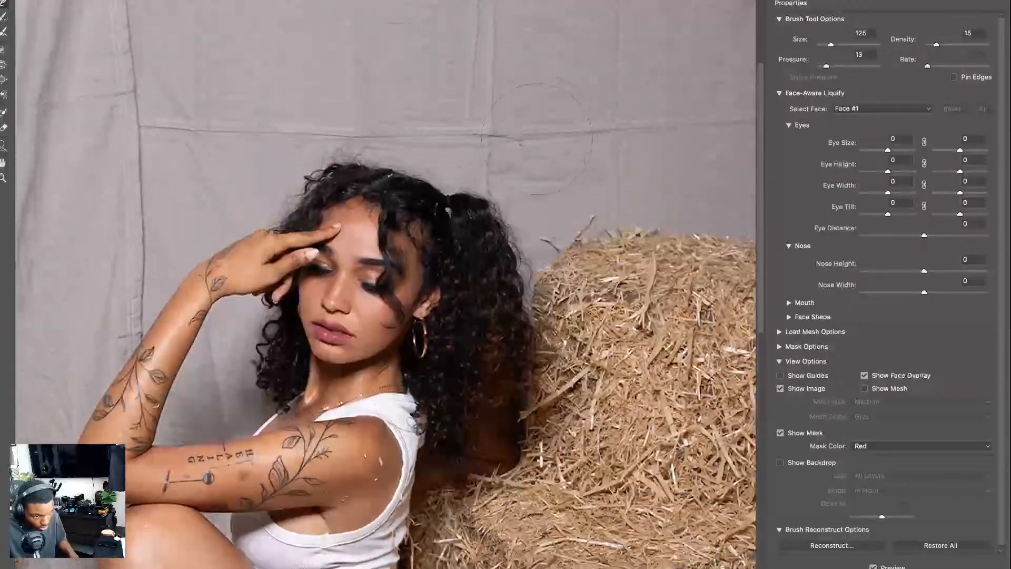
{"action": "left_click_drag", "start_coordinate": [504, 191], "coordinate": [492, 191]}
- Reshape the hem of the white top above the waist with a 50 px Liquify brush and apply the Liquify changes
{"action": "mouse_move", "coordinate": [437, 257]}
{"action": "left_mouse_down"}
{"action": "mouse_move", "coordinate": [433, 266]}
{"action": "mouse_move", "coordinate": [595, 112]}
{"action": "left_mouse_up"}
{"action": "left_click_drag", "start_coordinate": [515, 202], "coordinate": [605, 63]}
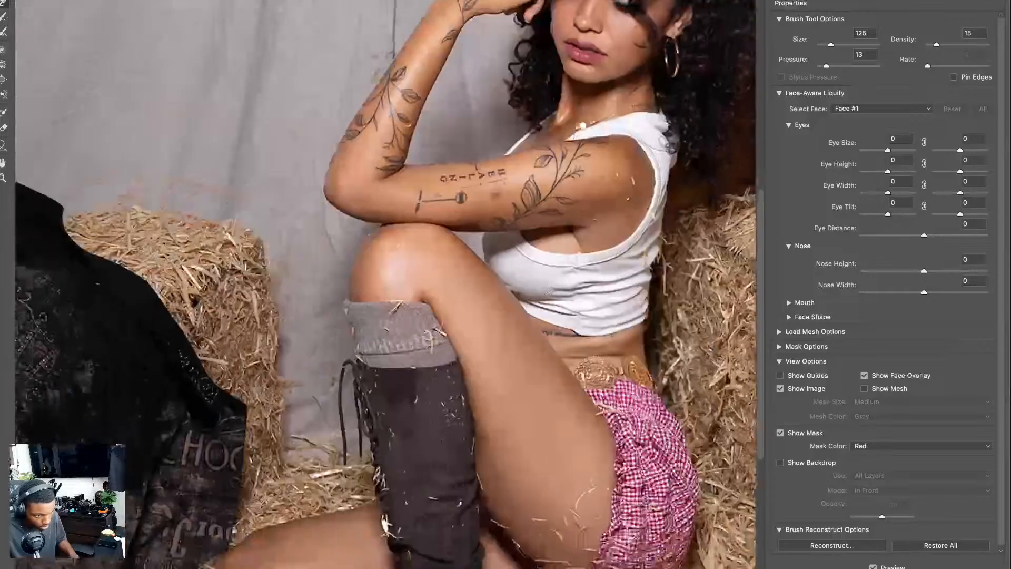
{"action": "left_click_drag", "start_coordinate": [519, 300], "coordinate": [595, 98]}
{"action": "key", "text": "bracketleft"}
{"action": "key", "text": "bracketleft"}
{"action": "key", "text": "bracketleft"}
{"action": "key", "text": "bracketleft"}
{"action": "key", "text": "bracketleft"}
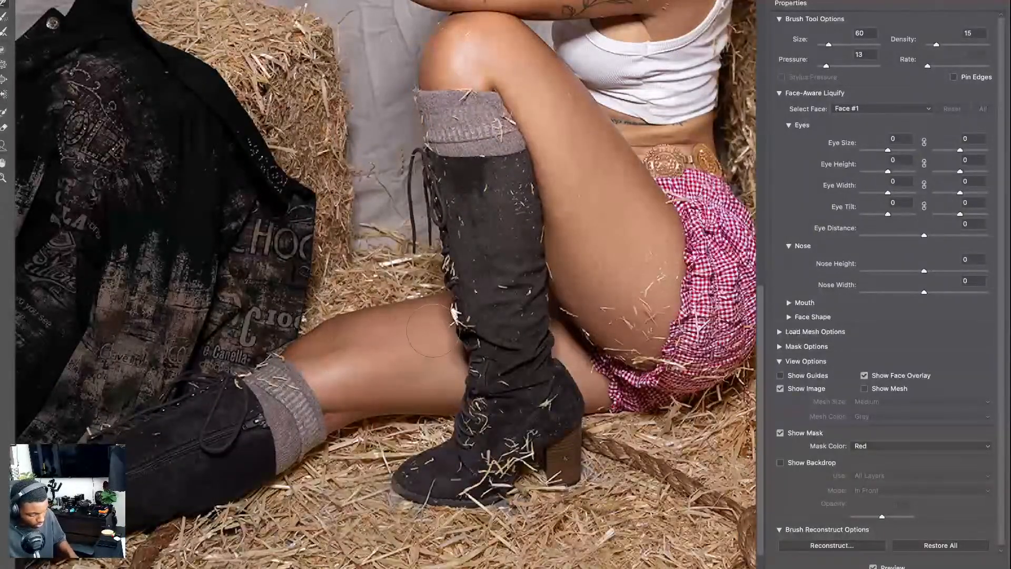
{"action": "key", "text": "ctrl+0"}
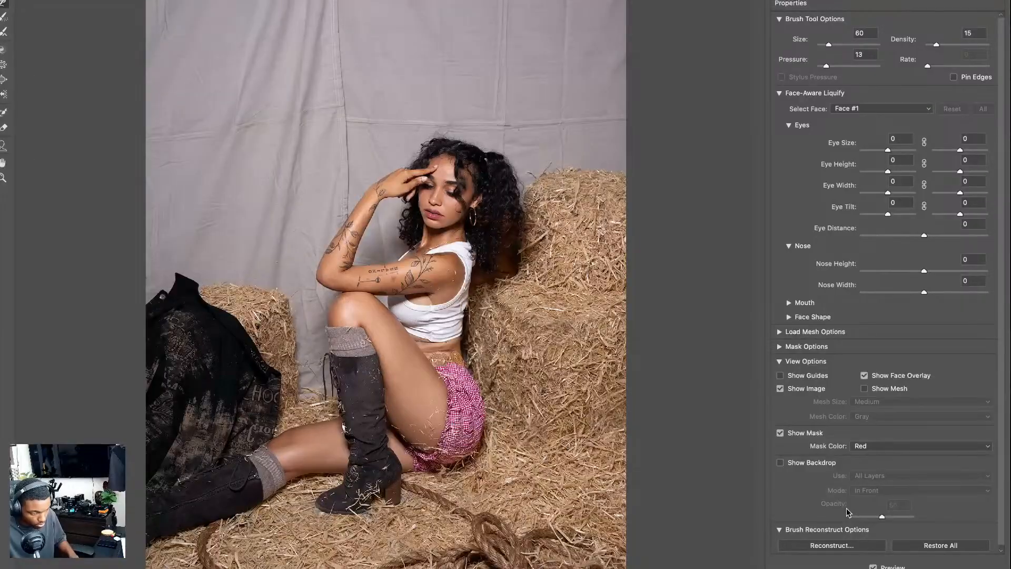
{"action": "key", "text": "ctrl+plus"}
{"action": "key", "text": "ctrl+plus"}
{"action": "key", "text": "ctrl+plus"}
{"action": "key", "text": "ctrl+plus"}
{"action": "key", "text": "ctrl+plus"}
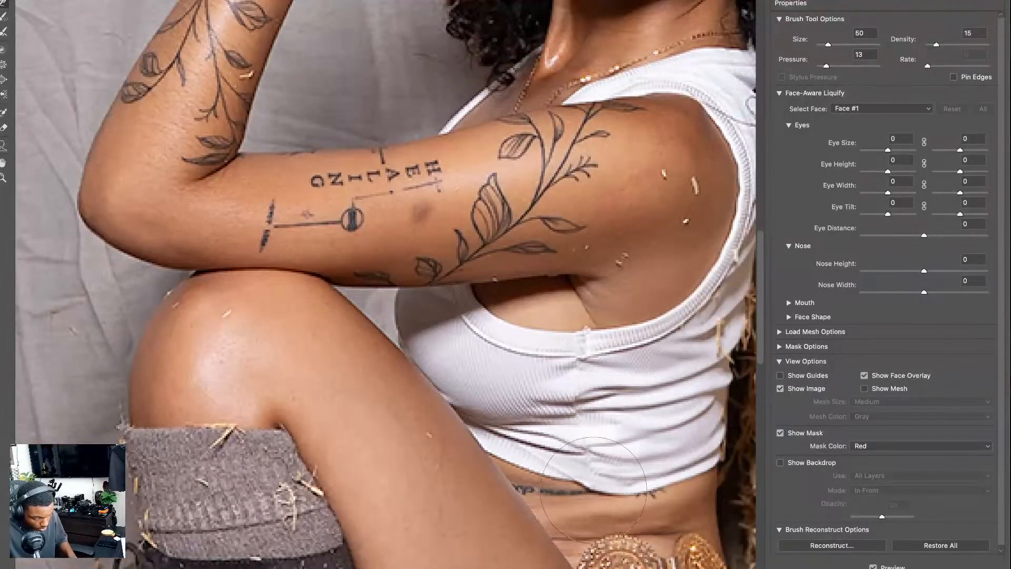
{"action": "mouse_move", "coordinate": [584, 475]}
{"action": "left_mouse_down"}
{"action": "mouse_move", "coordinate": [564, 493]}
{"action": "mouse_move", "coordinate": [583, 500]}
{"action": "mouse_move", "coordinate": [612, 493]}
{"action": "left_mouse_up"}
{"action": "key", "text": "bracketright"}
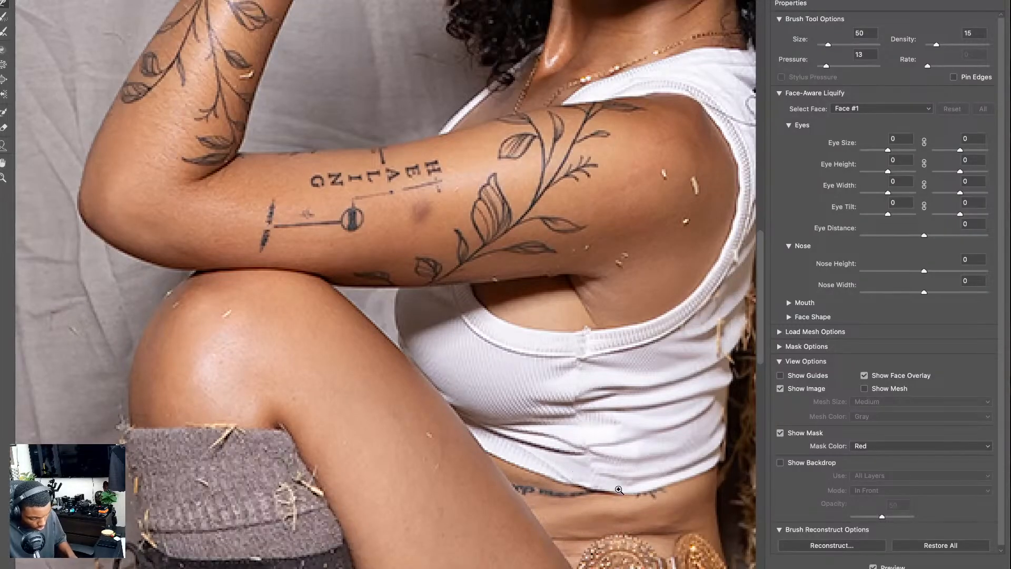
{"action": "key", "text": "ctrl+0"}
{"action": "key", "text": "Return"}
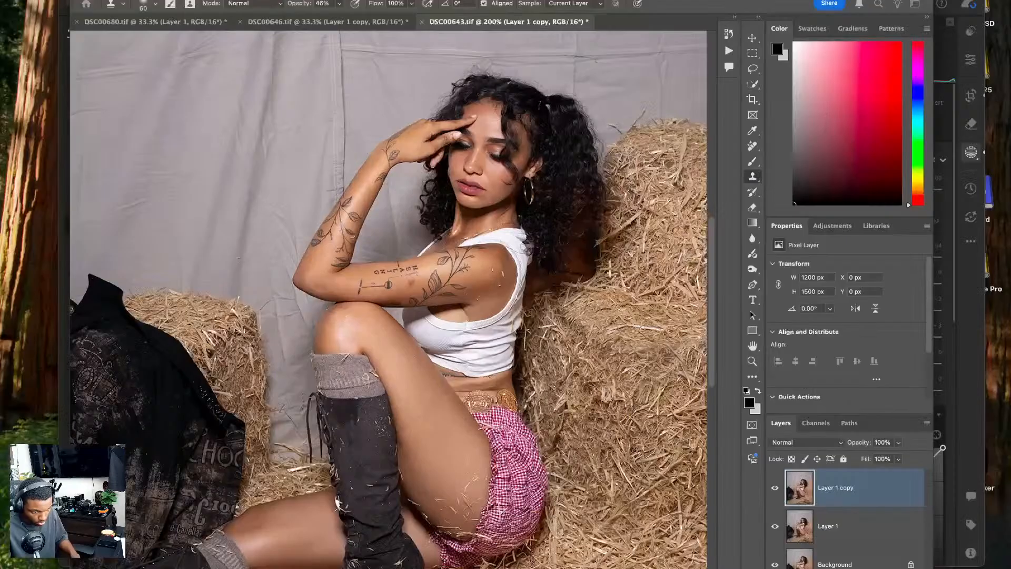
{"action": "left_click_drag", "start_coordinate": [487, 418], "coordinate": [444, 390]}
{"action": "key", "text": "super+plus"}
{"action": "key", "text": "super+plus"}
{"action": "key", "text": "super+plus"}
{"action": "key", "text": "super+plus"}
{"action": "key", "text": "super+plus"}
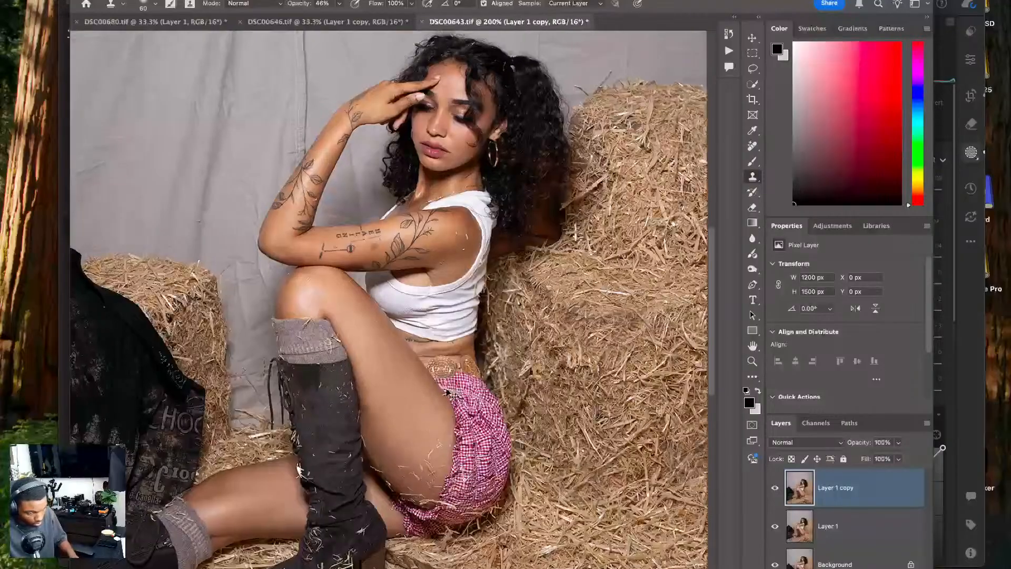
{"action": "left_click_drag", "start_coordinate": [540, 462], "coordinate": [356, 372]}
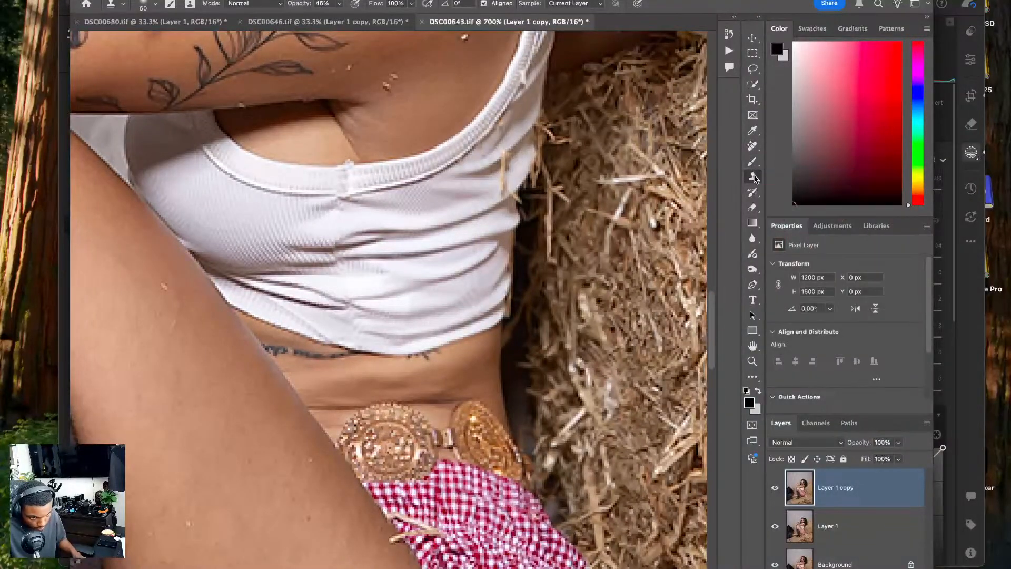
{"action": "key", "text": "bracketleft"}
{"action": "key", "text": "bracketleft"}
{"action": "key", "text": "bracketleft"}
{"action": "key", "text": "bracketleft"}
{"action": "key", "text": "bracketleft"}
{"action": "key", "text": "bracketleft"}
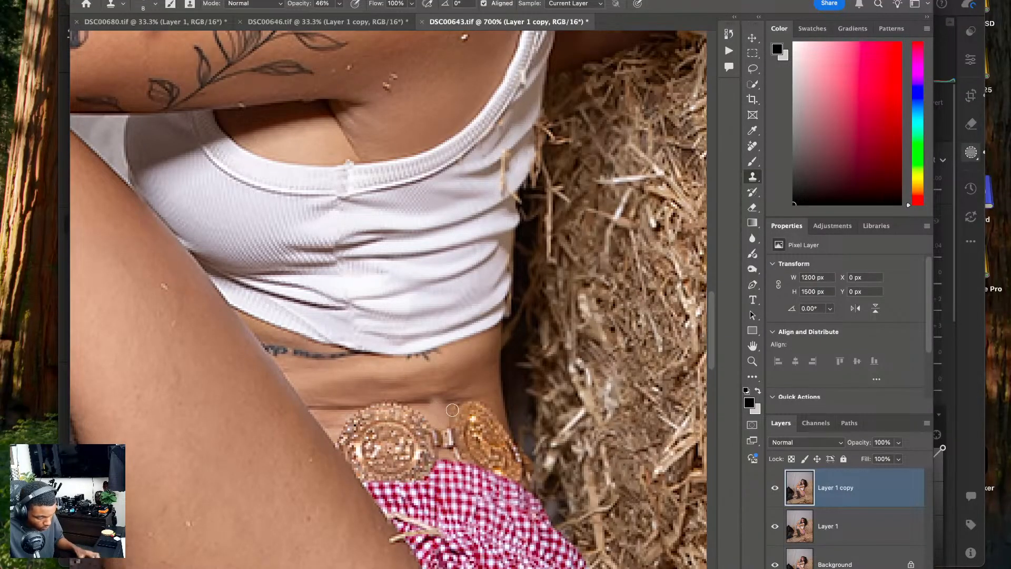
{"action": "scroll", "coordinate": [447, 411], "scroll_direction": "up", "scroll_amount": 5}
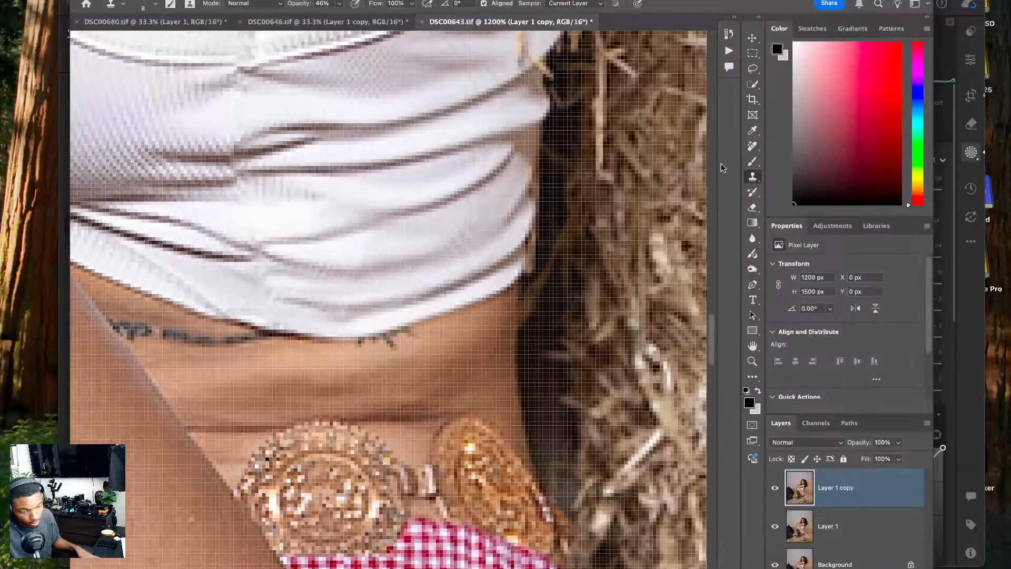
{"action": "left_click", "coordinate": [752, 146]}
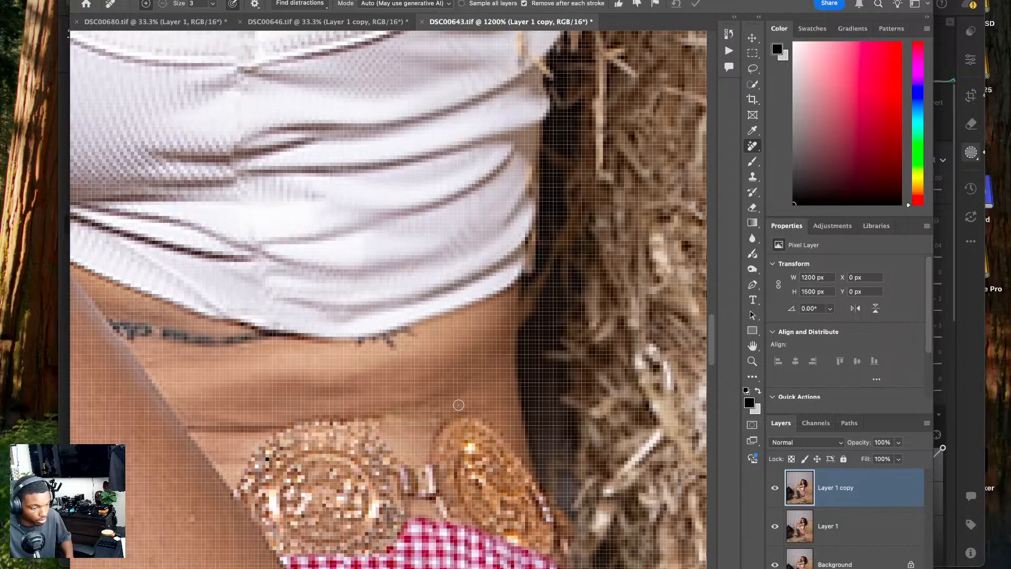
{"action": "scroll", "coordinate": [456, 402], "scroll_direction": "down", "scroll_amount": 5}
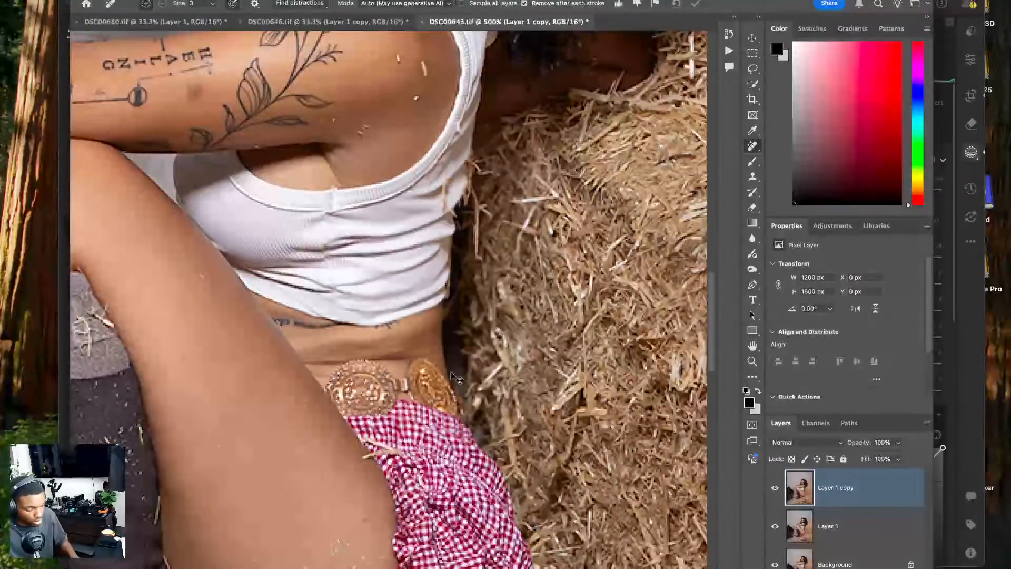
{"action": "scroll", "coordinate": [453, 374], "scroll_direction": "up", "scroll_amount": 5}
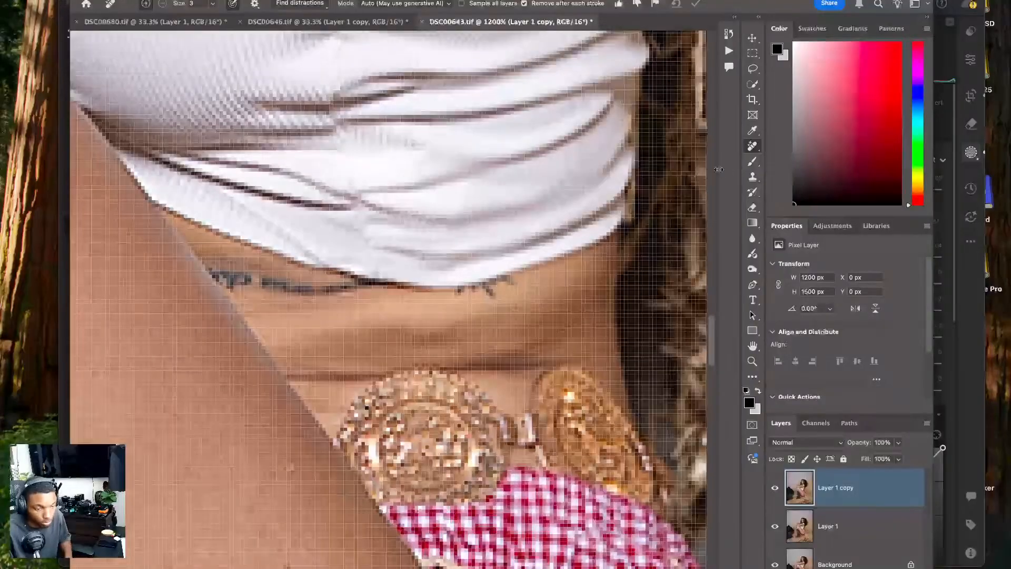
{"action": "left_click", "coordinate": [753, 69]}
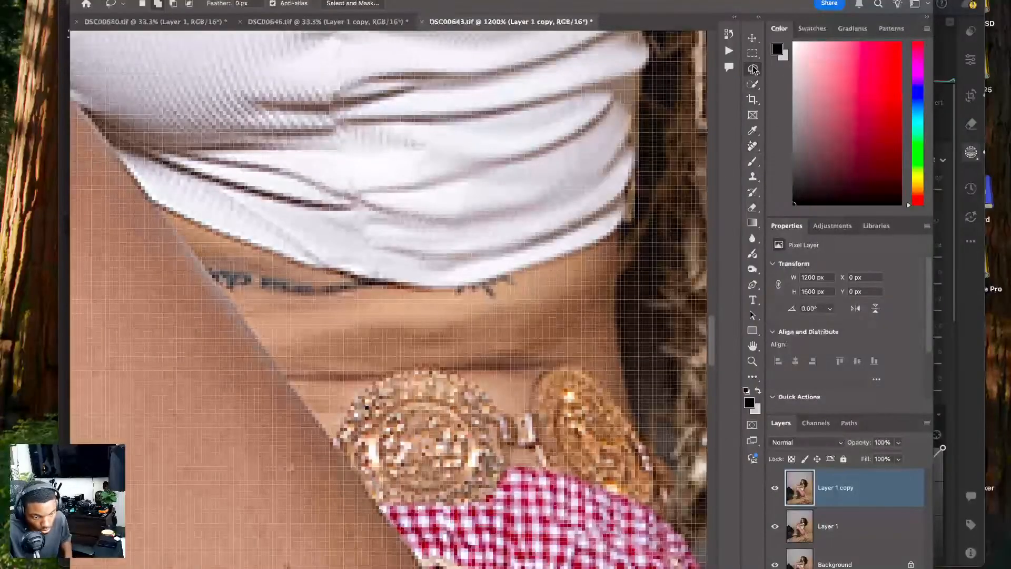
- Remove the skin crease above the gap between the two belt medallions with the content-aware Patch tool
{"action": "right_click", "coordinate": [753, 146]}
{"action": "left_click", "coordinate": [790, 177]}
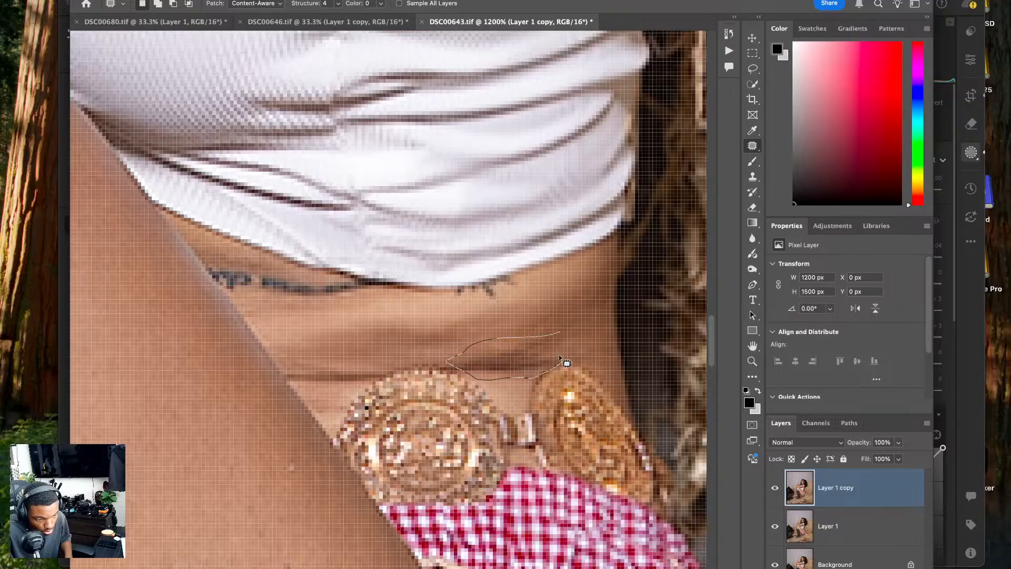
{"action": "left_click_drag", "start_coordinate": [559, 358], "coordinate": [560, 348]}
{"action": "left_click_drag", "start_coordinate": [547, 358], "coordinate": [552, 325]}
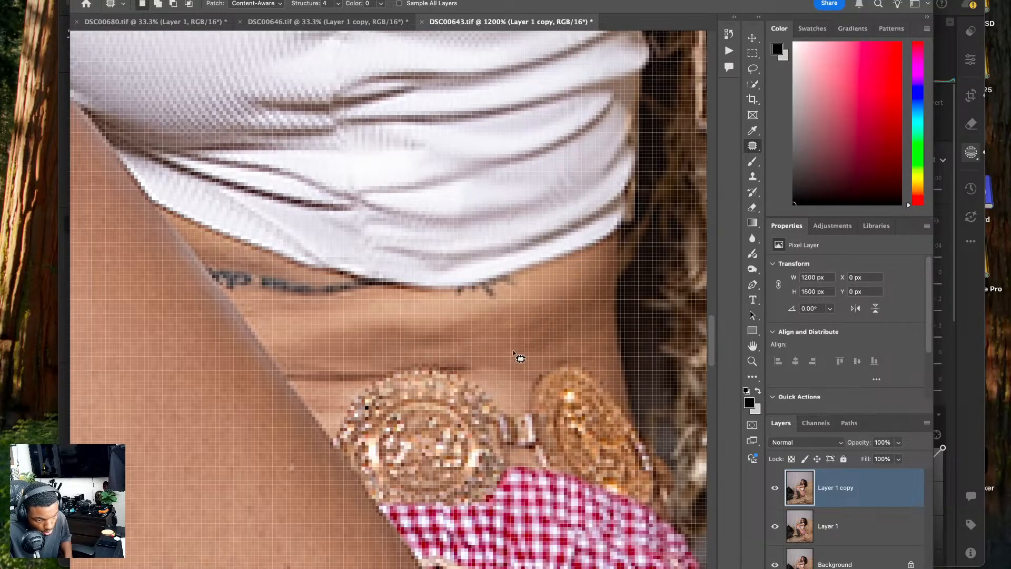
- Patch the remaining waist crease between the thigh and the large belt medallion with clean skin from just above
{"action": "scroll", "coordinate": [478, 347], "scroll_direction": "left", "scroll_amount": 5}
{"action": "scroll", "coordinate": [478, 347], "scroll_direction": "down", "scroll_amount": 2}
{"action": "mouse_move", "coordinate": [490, 315]}
{"action": "left_mouse_down"}
{"action": "mouse_move", "coordinate": [437, 319]}
{"action": "mouse_move", "coordinate": [492, 317]}
{"action": "left_mouse_up"}
{"action": "left_click_drag", "start_coordinate": [490, 324], "coordinate": [487, 305]}
{"action": "key", "text": "super+d"}
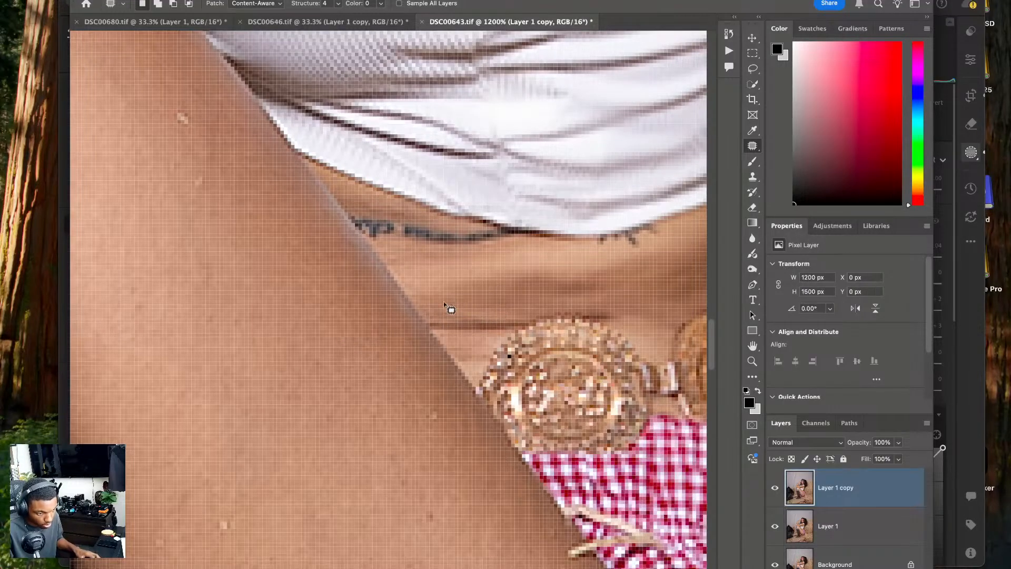
{"action": "left_click_drag", "start_coordinate": [489, 334], "coordinate": [502, 327]}
{"action": "mouse_move", "coordinate": [467, 325]}
{"action": "left_mouse_down"}
{"action": "mouse_move", "coordinate": [444, 307]}
{"action": "mouse_move", "coordinate": [450, 301]}
{"action": "left_mouse_up"}
{"action": "key", "text": "super+d"}
{"action": "mouse_move", "coordinate": [498, 312]}
{"action": "left_mouse_down"}
{"action": "mouse_move", "coordinate": [500, 341]}
{"action": "mouse_move", "coordinate": [514, 320]}
{"action": "mouse_move", "coordinate": [506, 311]}
{"action": "left_mouse_up"}
{"action": "mouse_move", "coordinate": [506, 318]}
{"action": "left_mouse_down"}
{"action": "mouse_move", "coordinate": [503, 298]}
{"action": "mouse_move", "coordinate": [482, 292]}
{"action": "left_mouse_up"}
{"action": "left_click", "coordinate": [558, 292]}
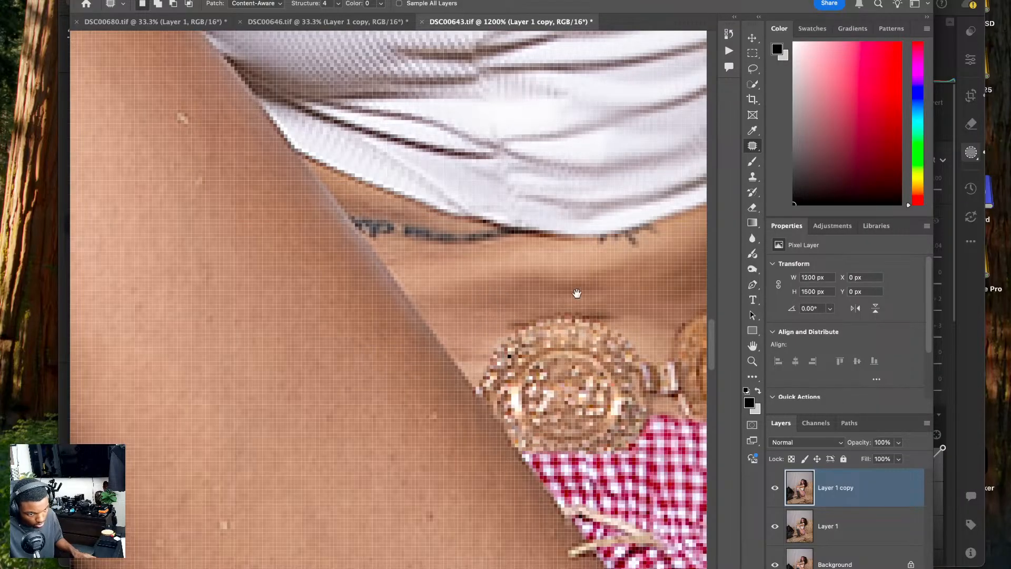
- Close DSC00643.tif, saving the changes
{"action": "left_click_drag", "start_coordinate": [578, 294], "coordinate": [499, 305]}
{"action": "key", "text": "super+0"}
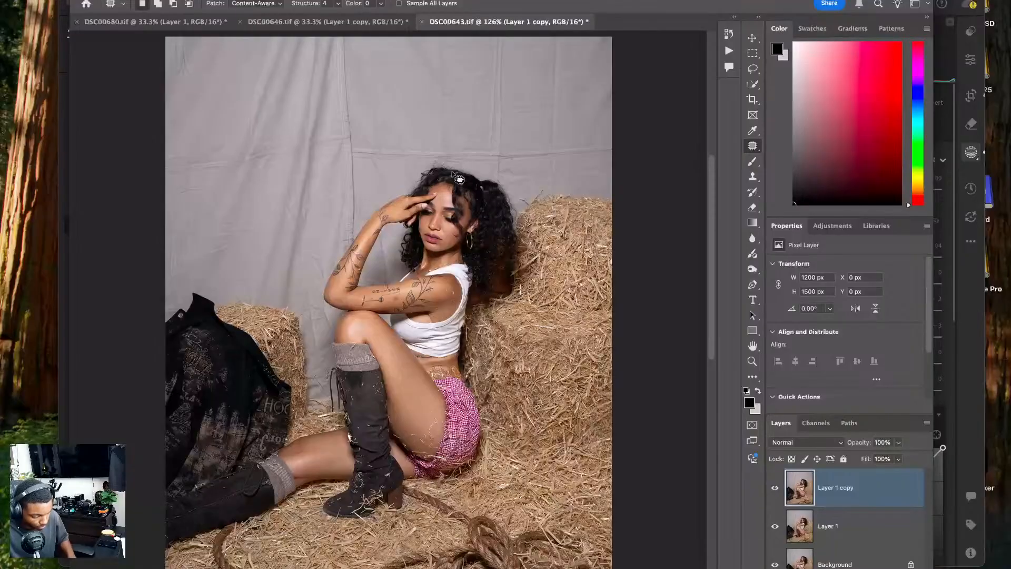
{"action": "left_click", "coordinate": [422, 22]}
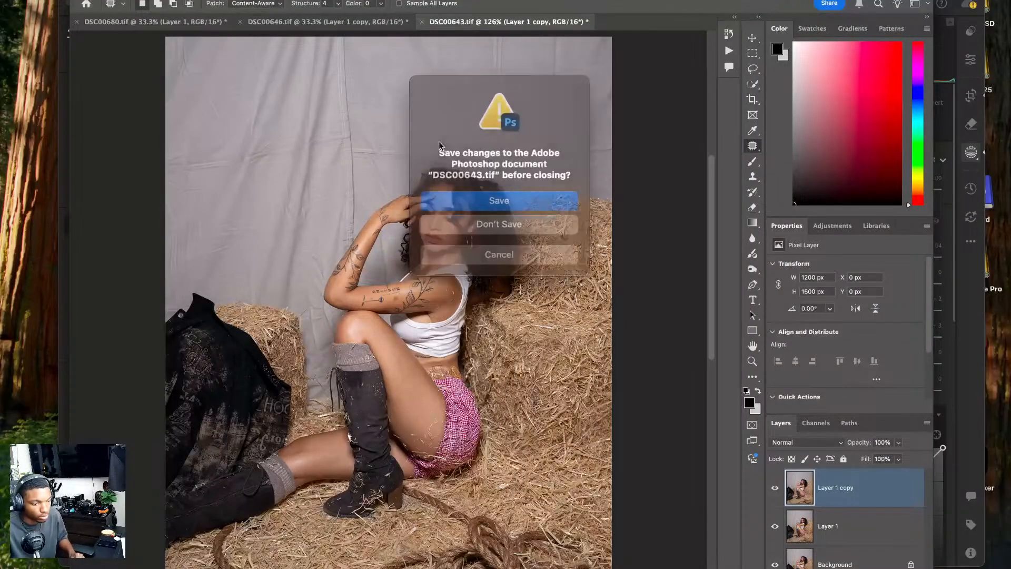
{"action": "left_click", "coordinate": [546, 196]}
- Crop DSC00646.tif to 4 x 5 in at 300 ppi, with the photo shifted slightly upward inside the crop frame
{"action": "left_click", "coordinate": [294, 25]}
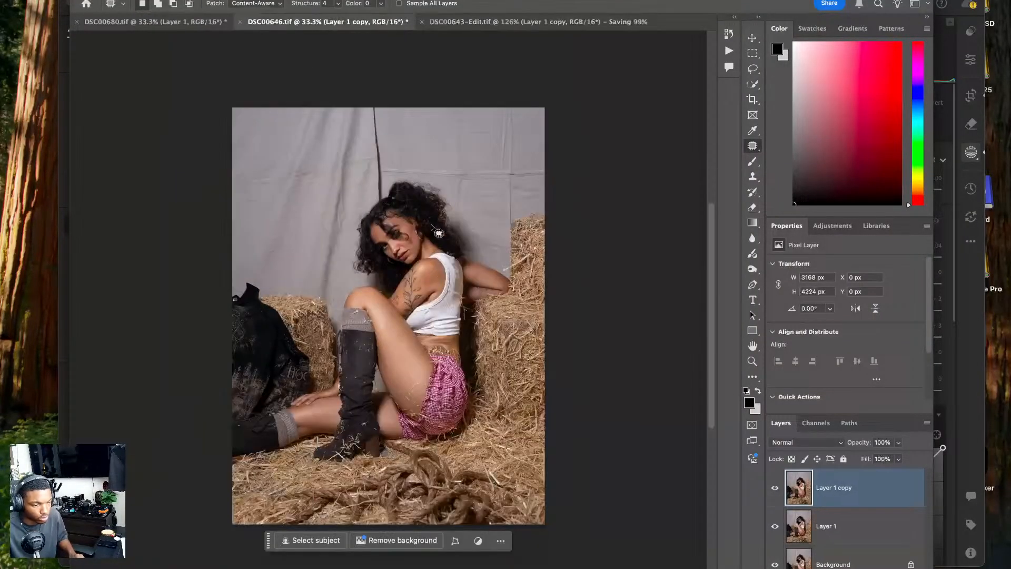
{"action": "key", "text": "c"}
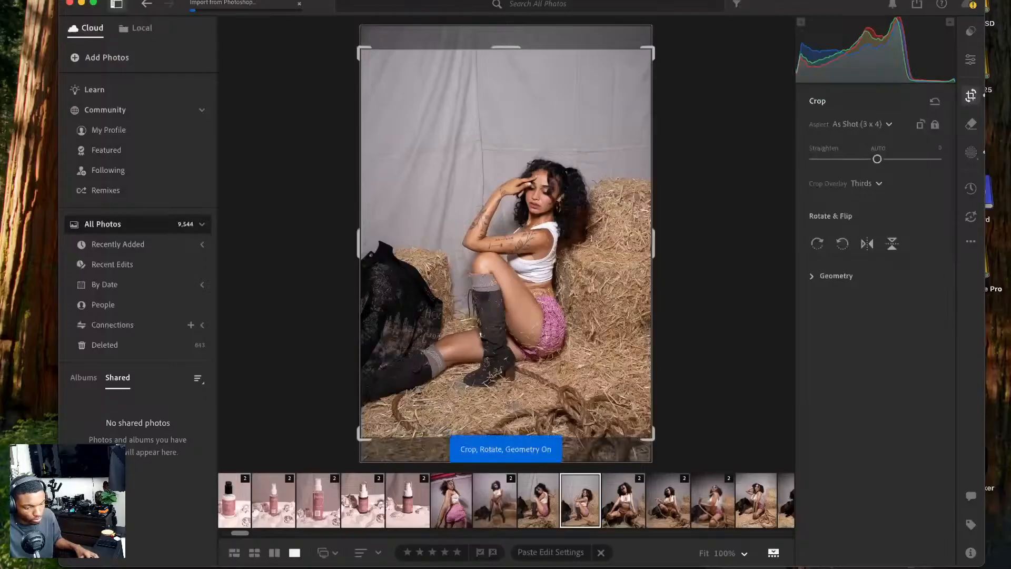
{"action": "key", "text": "super+Tab"}
{"action": "key", "text": "c"}
{"action": "left_click_drag", "start_coordinate": [428, 340], "coordinate": [429, 341]}
{"action": "key", "text": "Return"}
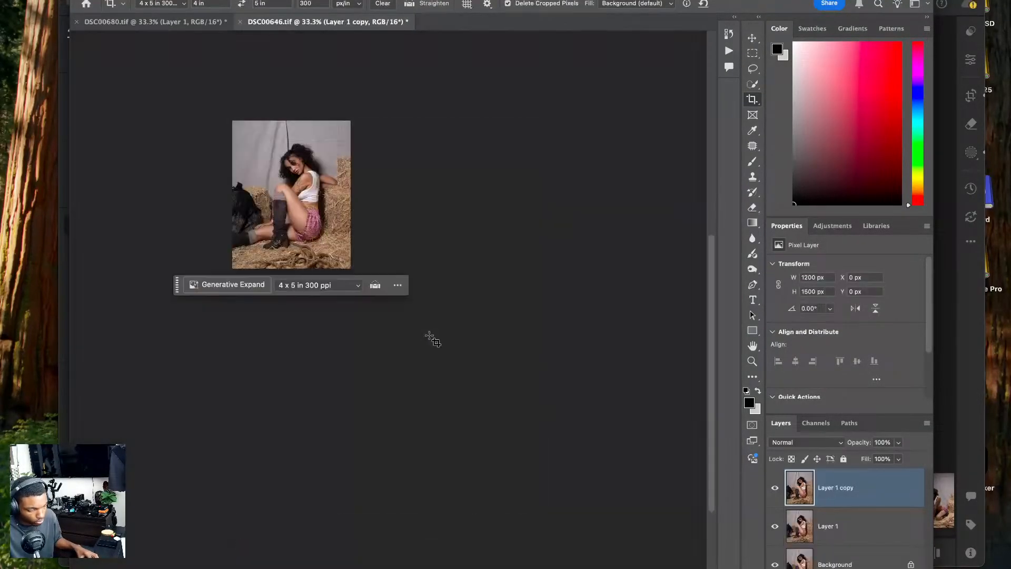
{"action": "key", "text": "super+z"}
{"action": "left_click", "coordinate": [428, 334]}
{"action": "left_click_drag", "start_coordinate": [428, 333], "coordinate": [430, 321]}
{"action": "key", "text": "Return"}
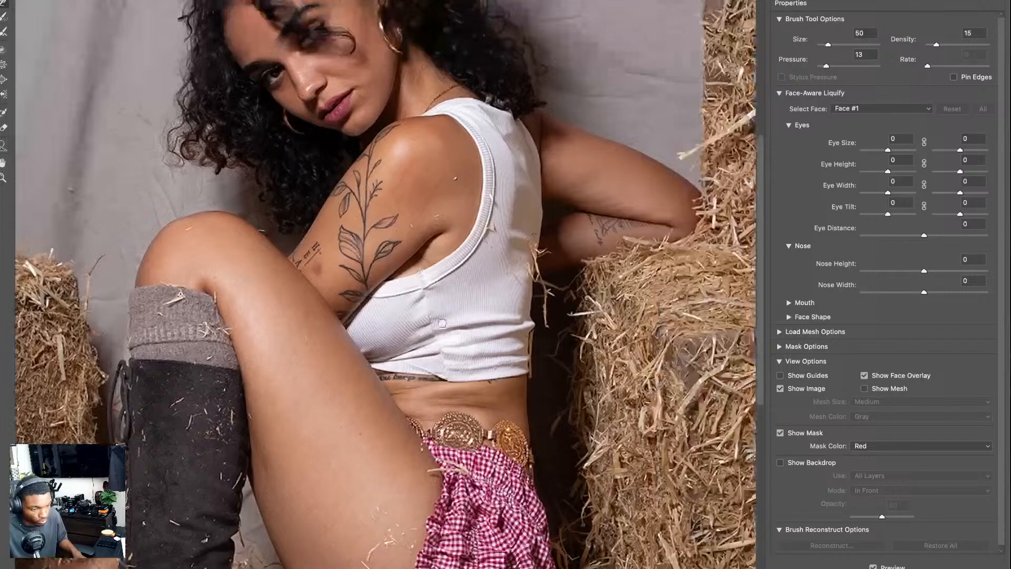
- Refine the outline around the waist and raised leg in Liquify, enlarging the brush from 50 to 90 px
{"action": "left_click_drag", "start_coordinate": [442, 323], "coordinate": [380, 485]}
{"action": "key", "text": "]"}
{"action": "key", "text": "]"}
{"action": "left_click_drag", "start_coordinate": [392, 156], "coordinate": [407, 287]}
{"action": "key", "text": "]"}
{"action": "key", "text": "]"}
{"action": "scroll", "coordinate": [278, 162], "scroll_direction": "down", "scroll_amount": 10}
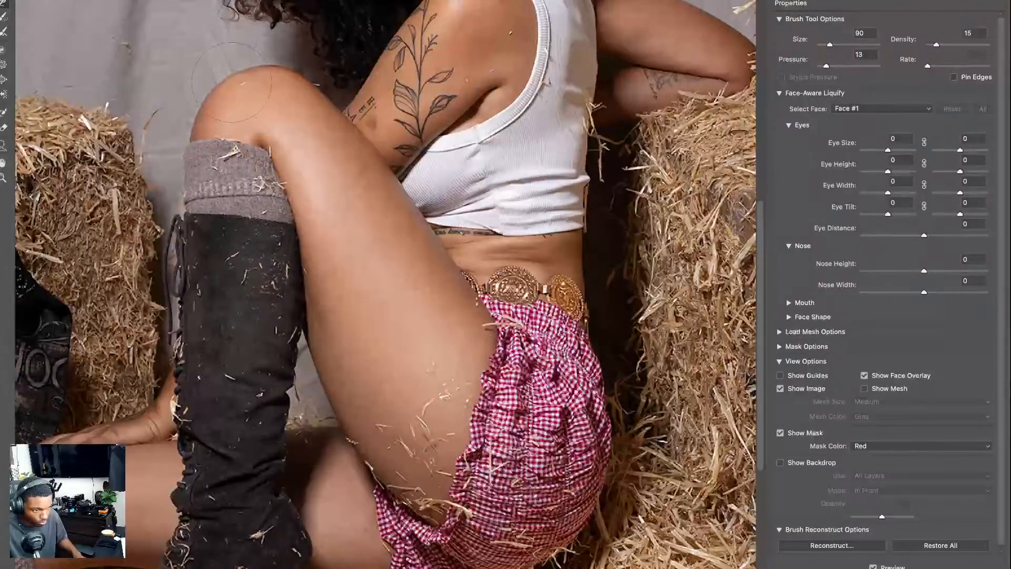
- Continue shaping the thigh and hip in Liquify, enlarge the brush to 150 px, and apply the Liquify changes
{"action": "mouse_move", "coordinate": [310, 384]}
{"action": "left_mouse_down"}
{"action": "mouse_move", "coordinate": [275, 176]}
{"action": "mouse_move", "coordinate": [284, 133]}
{"action": "left_mouse_up"}
{"action": "mouse_move", "coordinate": [383, 160]}
{"action": "left_mouse_down"}
{"action": "mouse_move", "coordinate": [324, 192]}
{"action": "mouse_move", "coordinate": [342, 327]}
{"action": "mouse_move", "coordinate": [319, 386]}
{"action": "left_mouse_up"}
{"action": "key", "text": "]"}
{"action": "key", "text": "]"}
{"action": "key", "text": "]"}
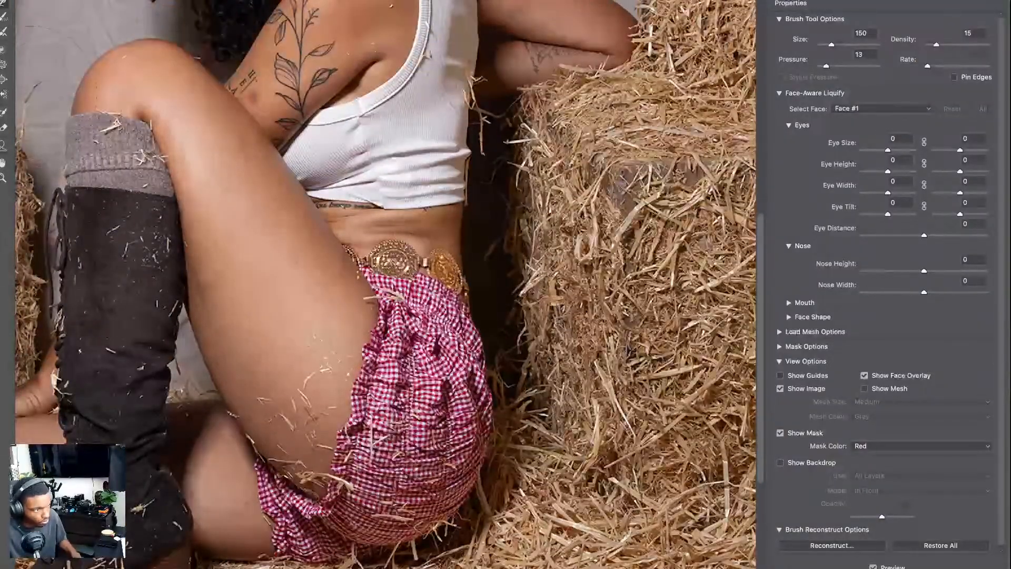
{"action": "key", "text": "Return"}
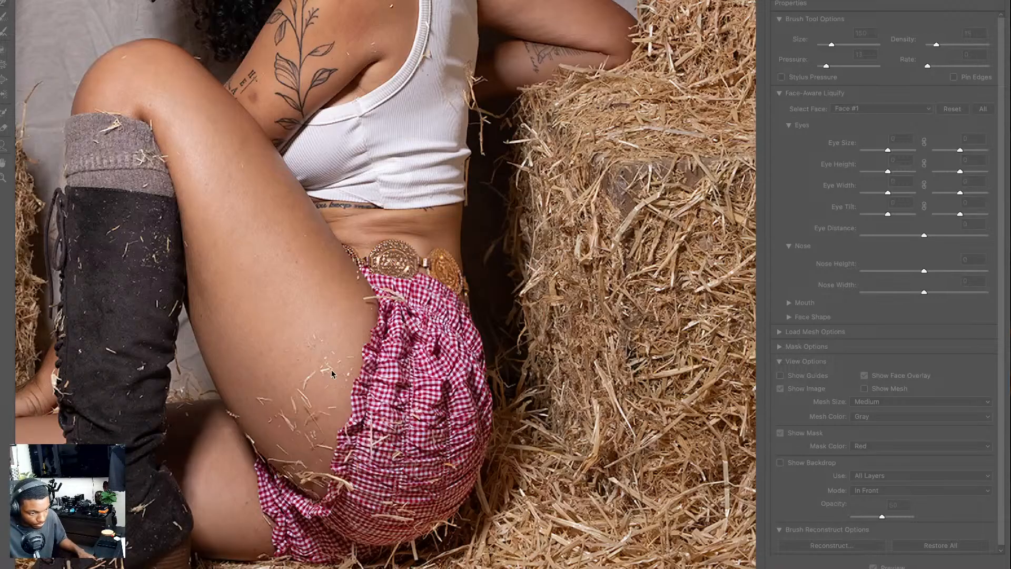
{"action": "scroll", "coordinate": [331, 353], "scroll_direction": "up", "scroll_amount": 2}
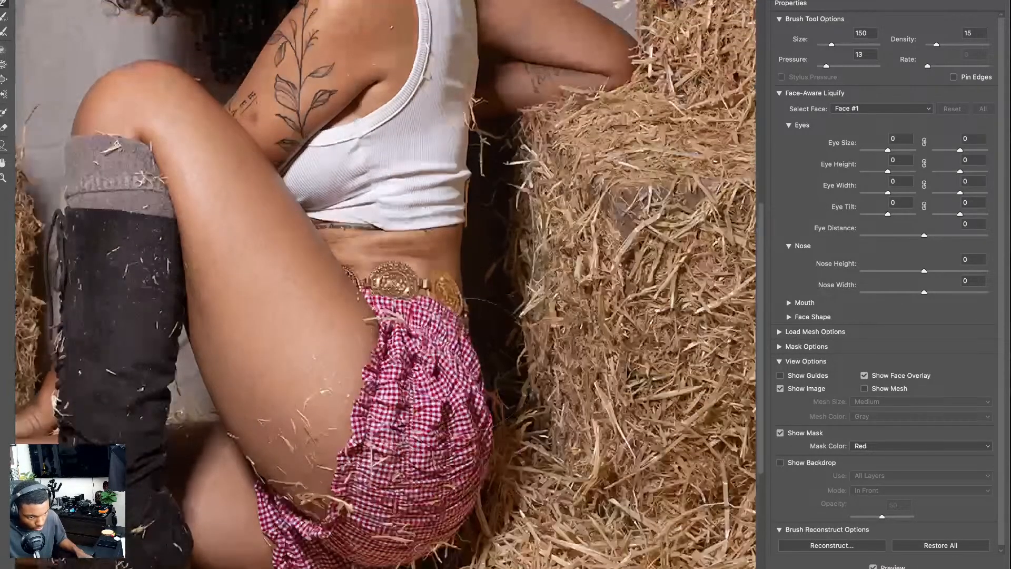
{"action": "scroll", "coordinate": [461, 386], "scroll_direction": "up", "scroll_amount": 10}
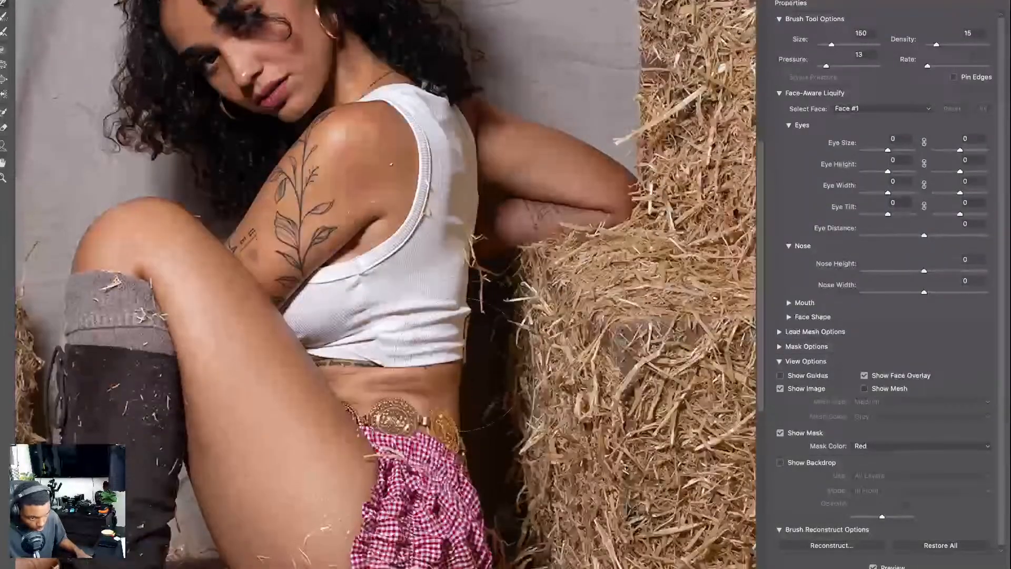
{"action": "scroll", "coordinate": [463, 369], "scroll_direction": "up", "scroll_amount": 9}
{"action": "scroll", "coordinate": [477, 325], "scroll_direction": "up", "scroll_amount": 8}
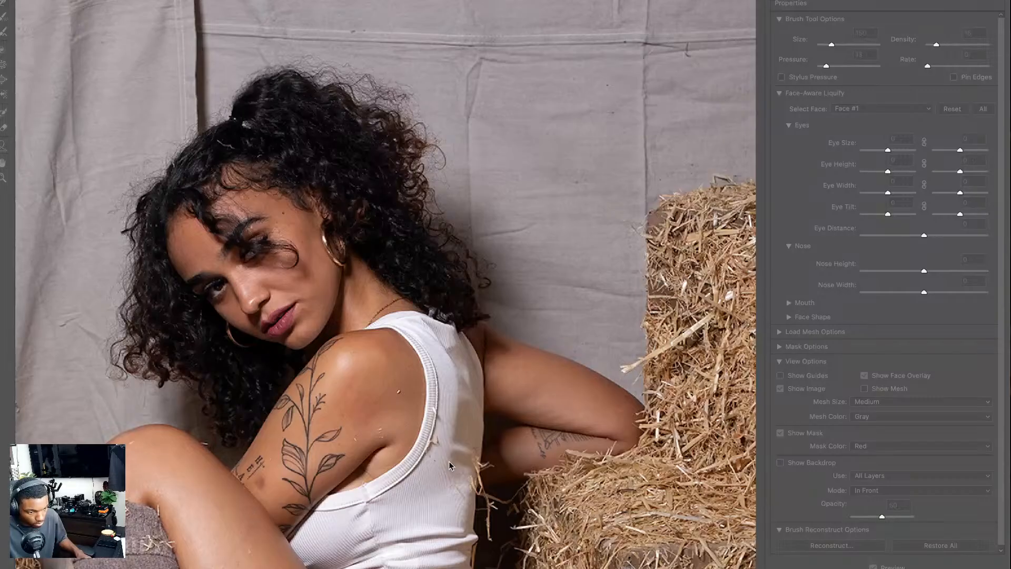
{"action": "scroll", "coordinate": [484, 442], "scroll_direction": "down", "scroll_amount": 15}
{"action": "scroll", "coordinate": [384, 284], "scroll_direction": "down", "scroll_amount": 10}
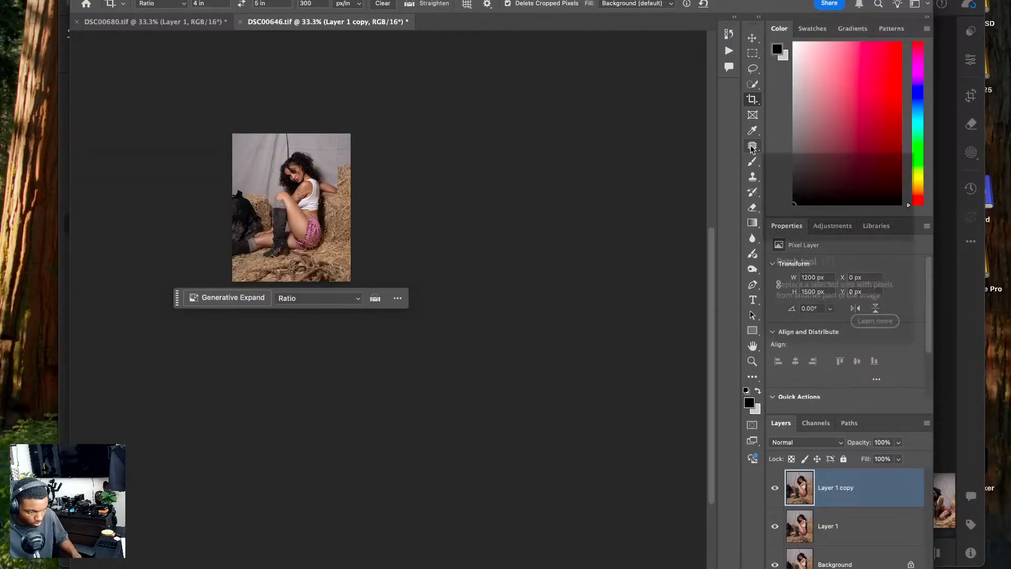
- Remove the small spot beside the small forearm tattoo near the knee, using the Remove tool at size 7
{"action": "key", "text": "super+plus"}
{"action": "key", "text": "super+plus"}
{"action": "key", "text": "super+plus"}
{"action": "key", "text": "super+plus"}
{"action": "key", "text": "super+plus"}
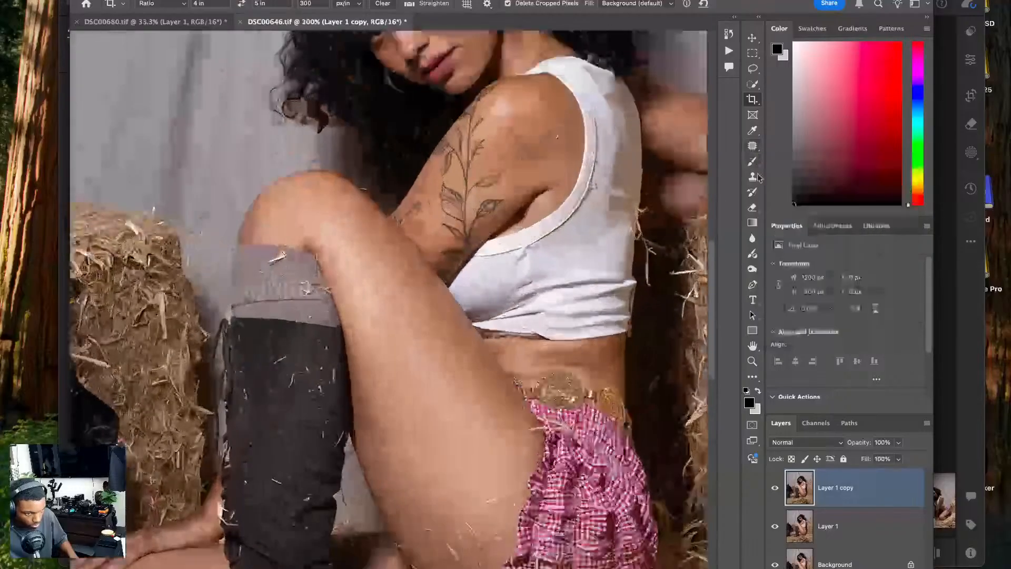
{"action": "left_click", "coordinate": [752, 147]}
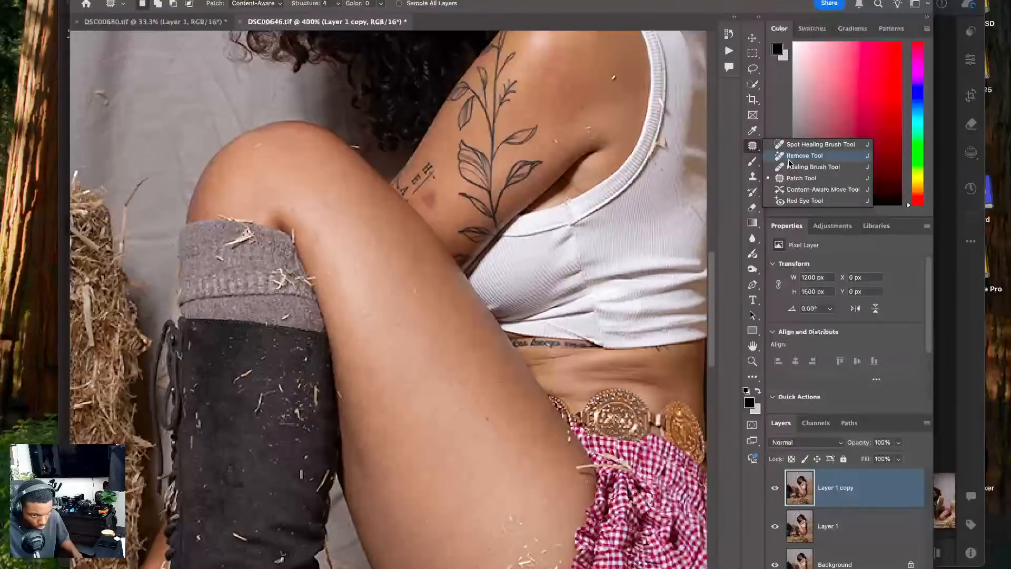
{"action": "left_click", "coordinate": [804, 156]}
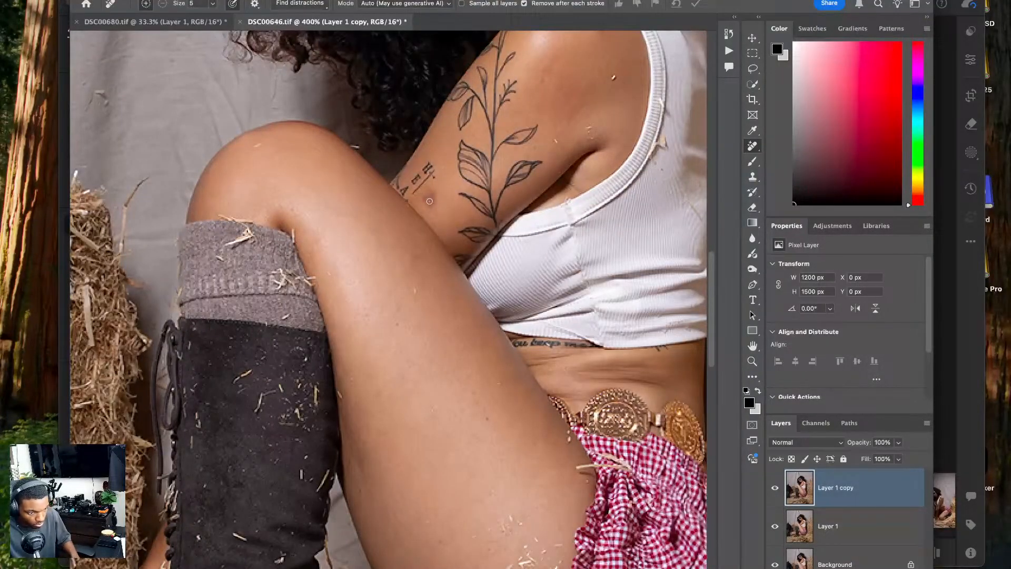
{"action": "key", "text": "bracketright"}
{"action": "key", "text": "bracketright"}
{"action": "mouse_move", "coordinate": [428, 204]}
{"action": "left_mouse_down"}
{"action": "mouse_move", "coordinate": [427, 189]}
{"action": "mouse_move", "coordinate": [430, 217]}
{"action": "left_mouse_up"}
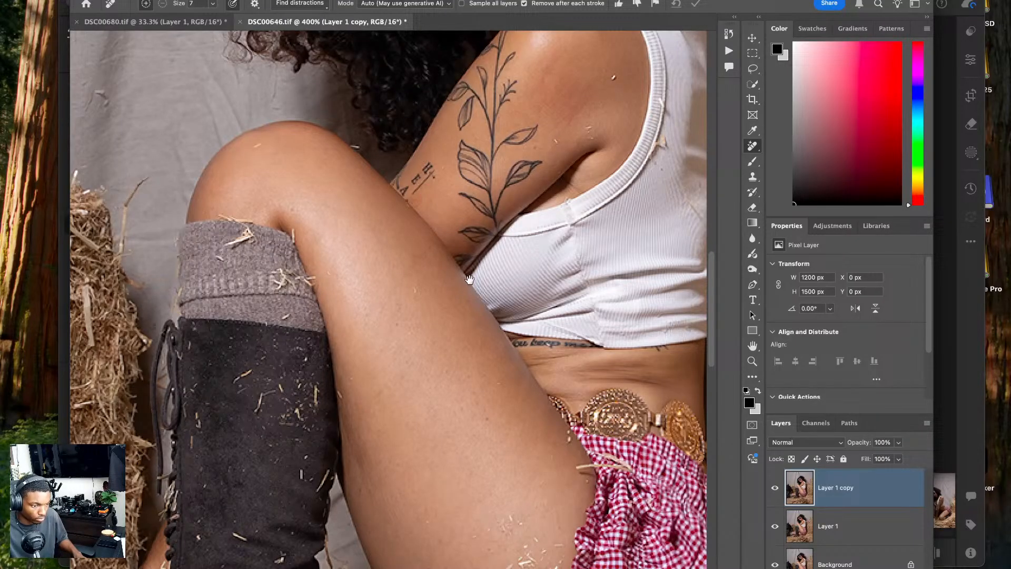
- Remove the waist skin crease between the white top and the belt medallions with the Remove tool at size 15
{"action": "scroll", "coordinate": [468, 279], "scroll_direction": "down", "scroll_amount": 5}
{"action": "scroll", "coordinate": [469, 279], "scroll_direction": "right", "scroll_amount": 5}
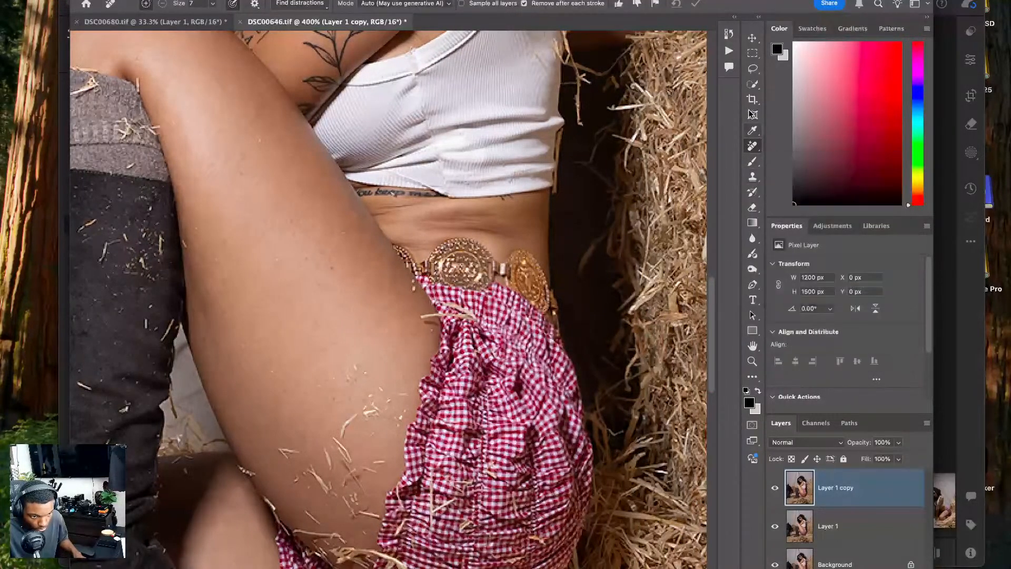
{"action": "key", "text": "bracketright"}
{"action": "key", "text": "bracketright"}
{"action": "key", "text": "bracketright"}
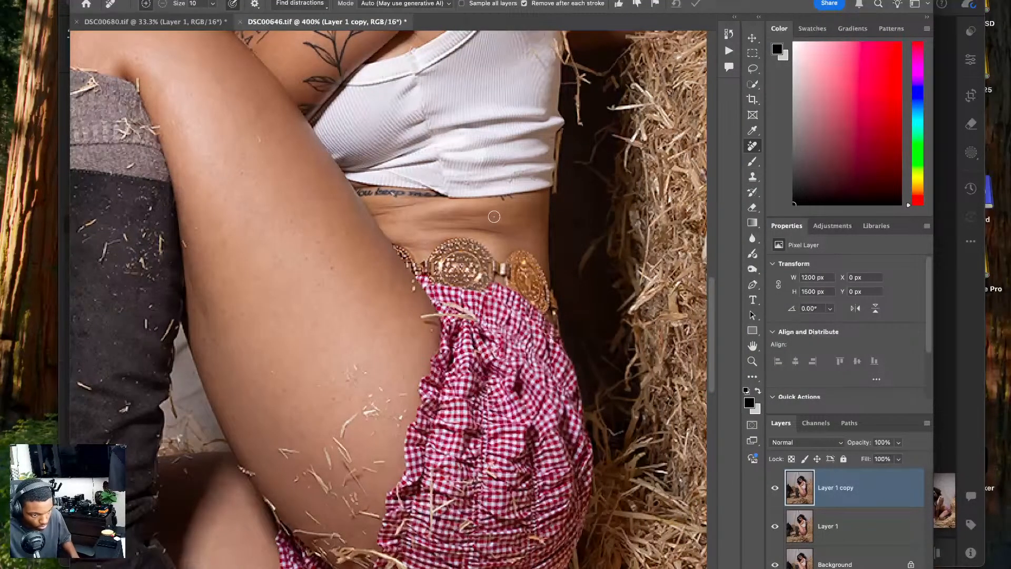
{"action": "key", "text": "bracketright"}
{"action": "mouse_move", "coordinate": [493, 217]}
{"action": "left_mouse_down"}
{"action": "mouse_move", "coordinate": [438, 224]}
{"action": "mouse_move", "coordinate": [489, 226]}
{"action": "mouse_move", "coordinate": [493, 215]}
{"action": "left_mouse_up"}
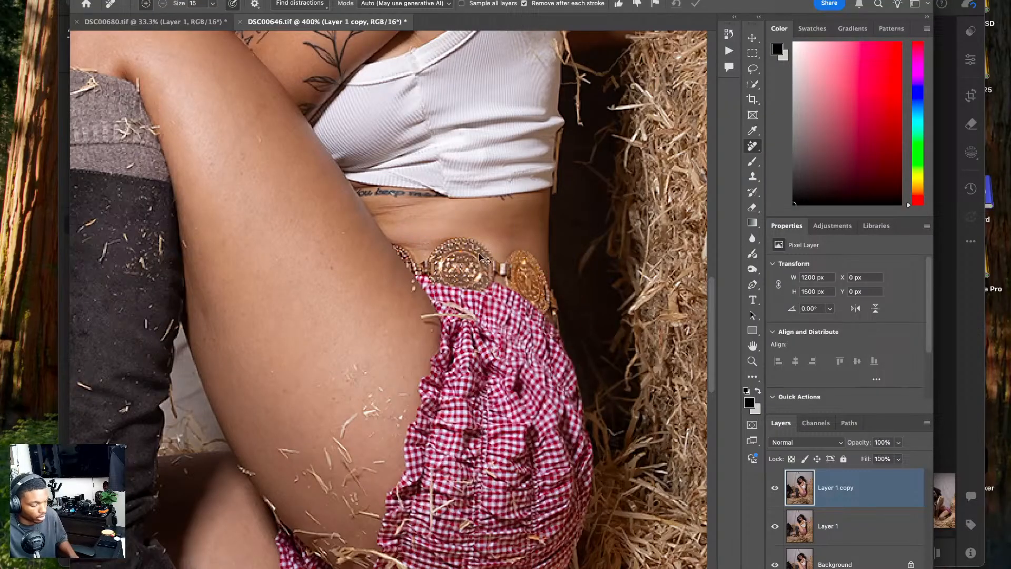
- Check the retouched leg and whole photo, and close DSC00646.tif with its changes saved
{"action": "key", "text": "super+0"}
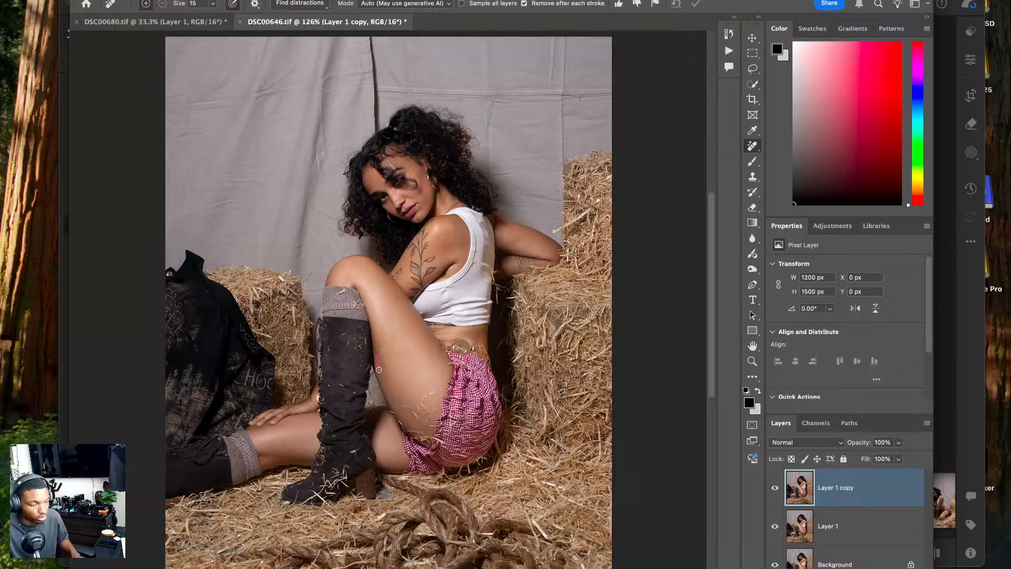
{"action": "key", "text": "super+equal"}
{"action": "key", "text": "super+equal"}
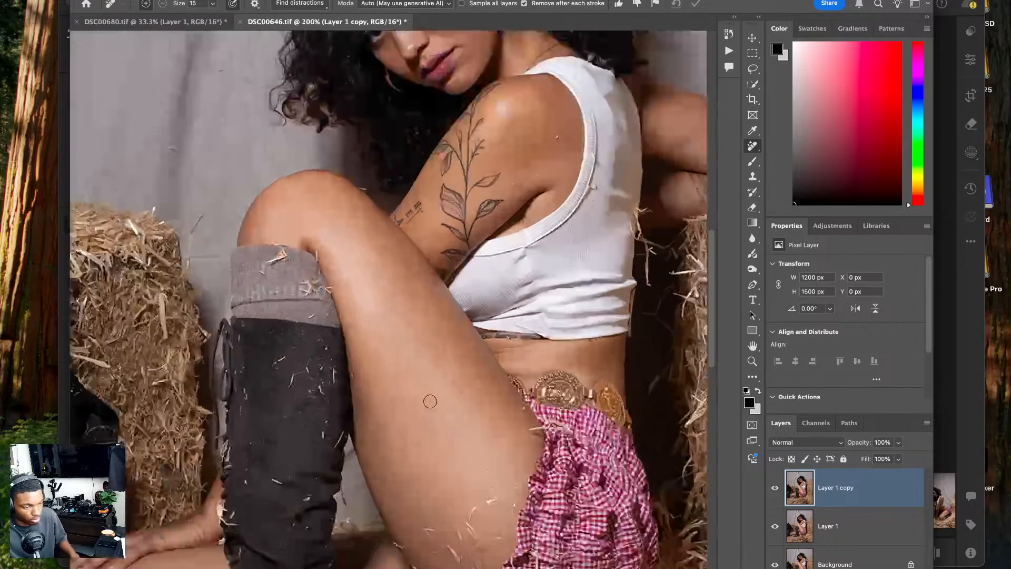
{"action": "key", "text": "super+space"}
{"action": "key", "text": "Escape"}
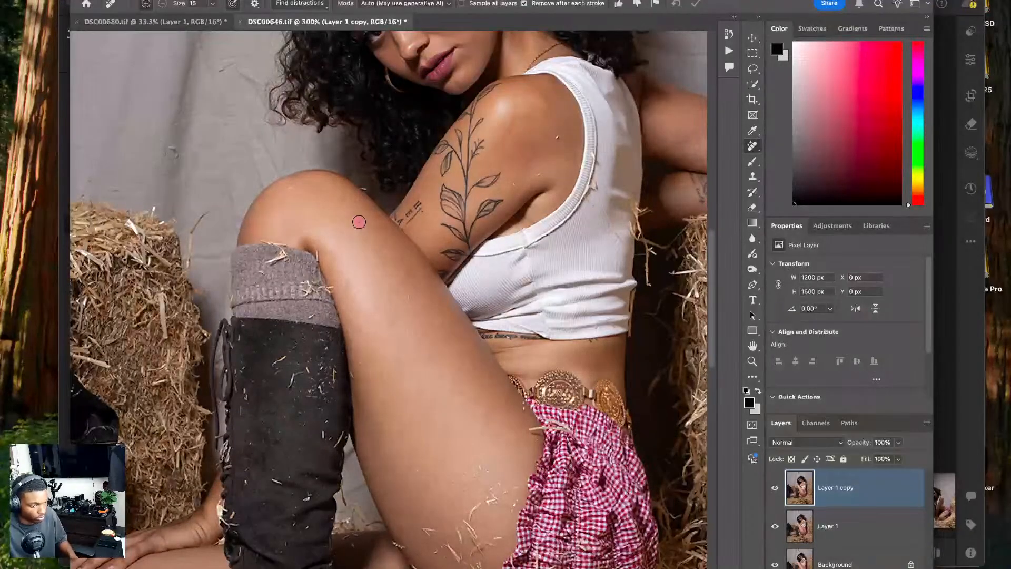
{"action": "key", "text": "super+0"}
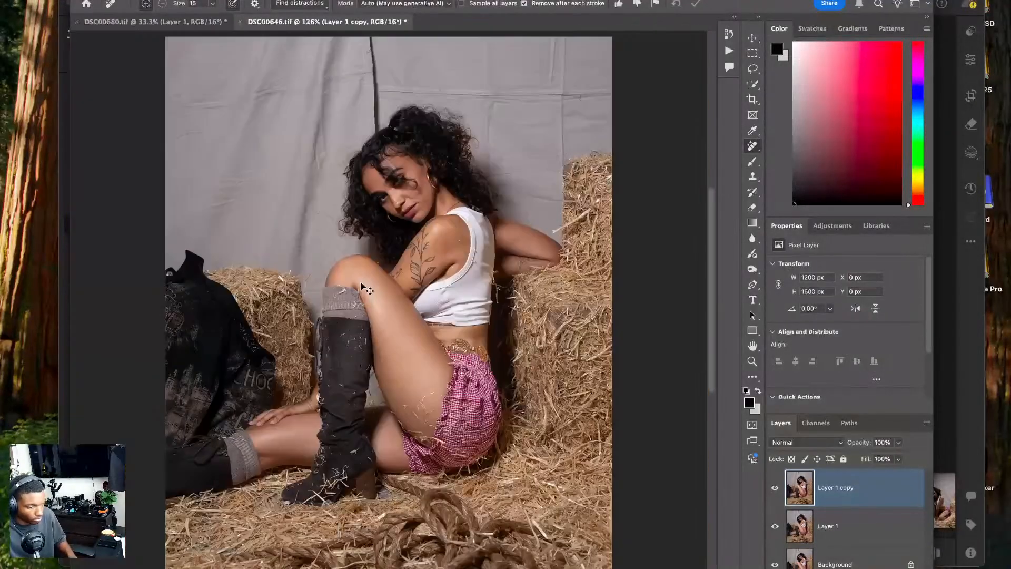
{"action": "left_click", "coordinate": [240, 22]}
{"action": "left_click", "coordinate": [480, 194]}
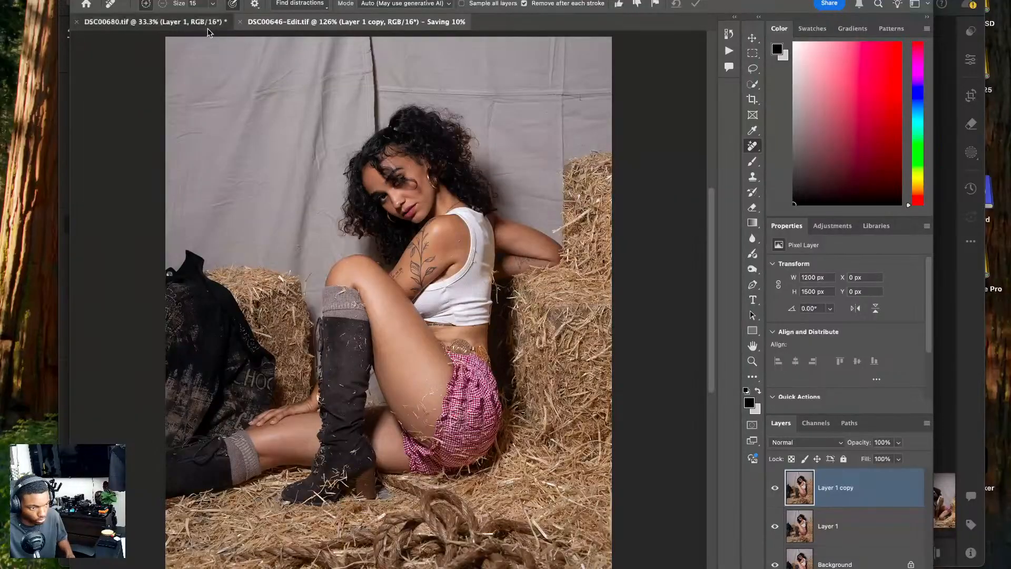
- Switch to Lightroom, select the unedited portrait kneeling forward on both hands in the hay, and open its mask creation options
{"action": "key", "text": "super+Tab"}
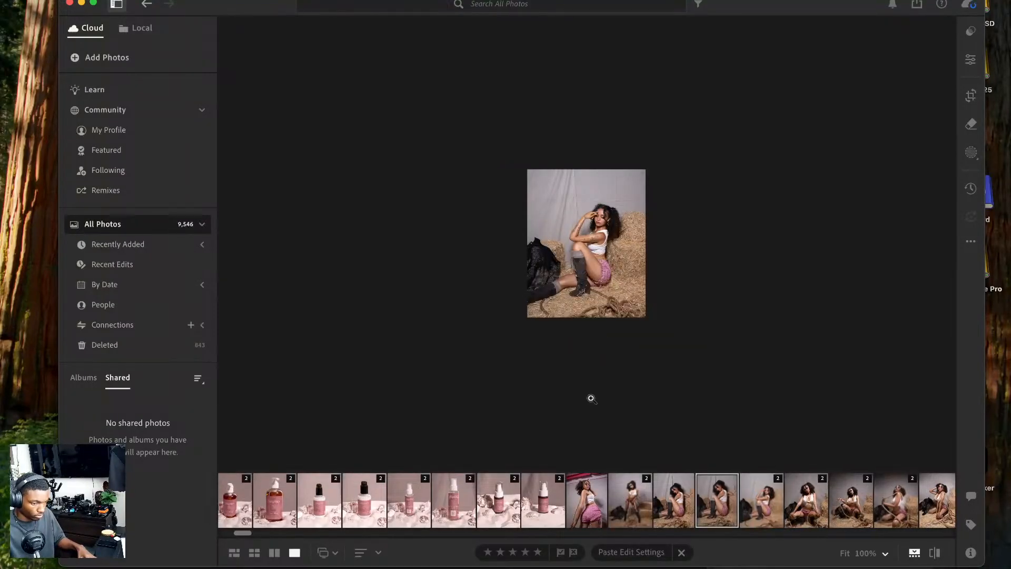
{"action": "scroll", "coordinate": [628, 507], "scroll_direction": "right", "scroll_amount": 5}
{"action": "scroll", "coordinate": [628, 507], "scroll_direction": "right", "scroll_amount": 2}
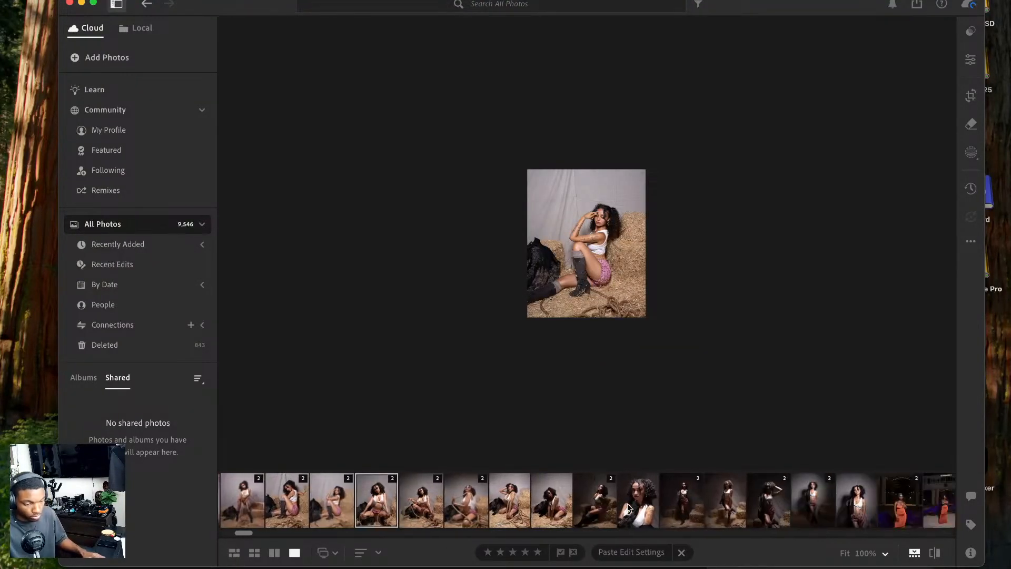
{"action": "left_click", "coordinate": [571, 497]}
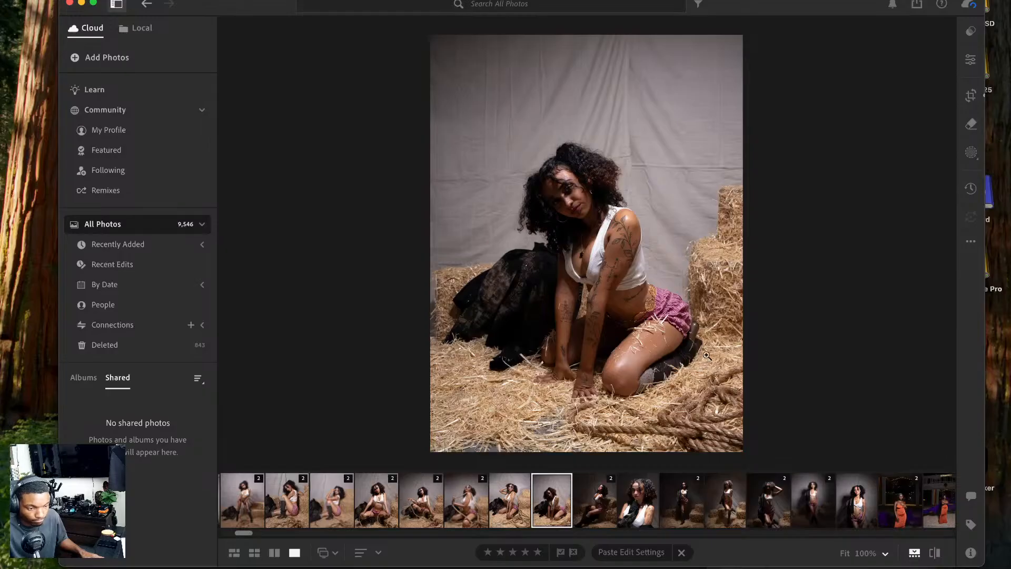
{"action": "left_click", "coordinate": [971, 66]}
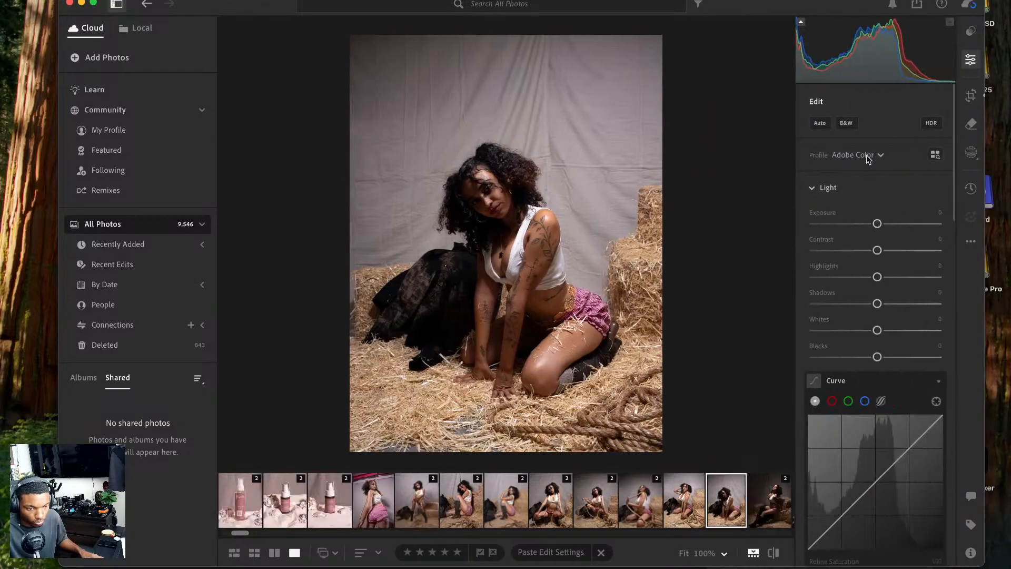
{"action": "left_click", "coordinate": [971, 125]}
{"action": "left_click", "coordinate": [971, 152]}
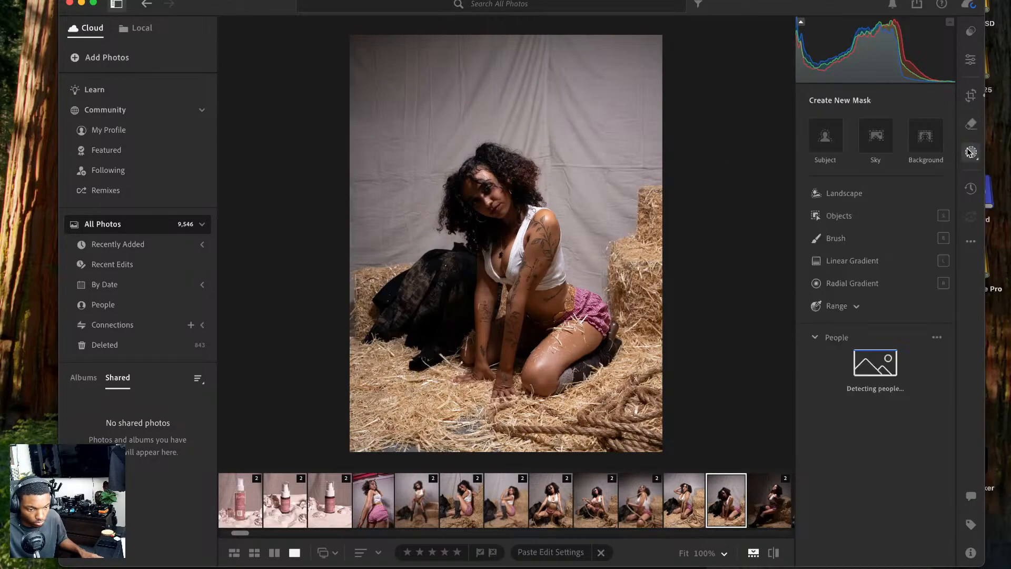
- Create a background mask, raise its shadows strongly and lower its exposure slightly
{"action": "left_click", "coordinate": [925, 139]}
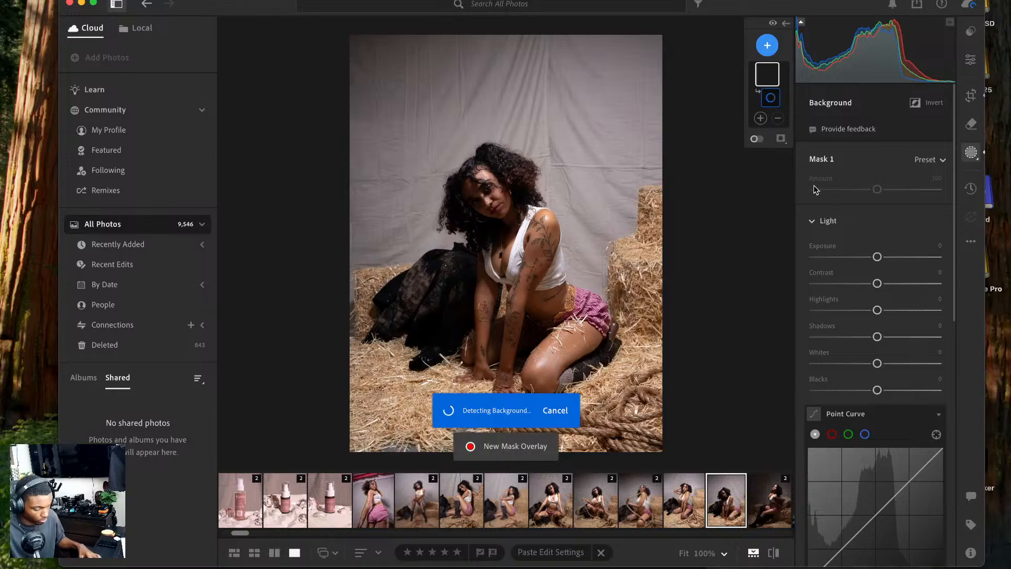
{"action": "left_click_drag", "start_coordinate": [903, 343], "coordinate": [926, 337]}
{"action": "left_click_drag", "start_coordinate": [876, 257], "coordinate": [865, 256]}
- Add a separate subject mask and set its highlights to +35
{"action": "left_click", "coordinate": [767, 45]}
{"action": "left_click", "coordinate": [780, 83]}
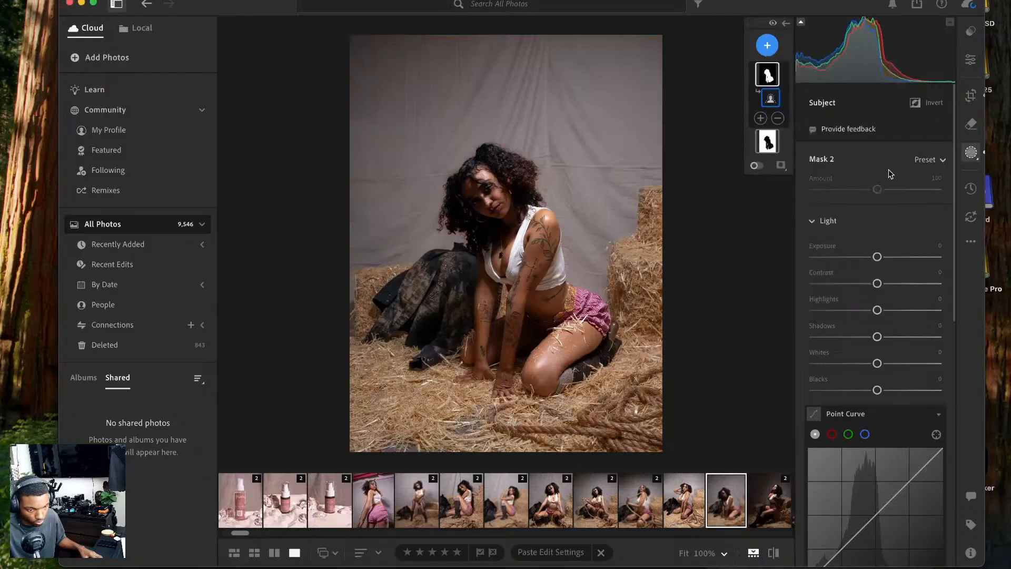
{"action": "left_click_drag", "start_coordinate": [893, 310], "coordinate": [899, 311]}
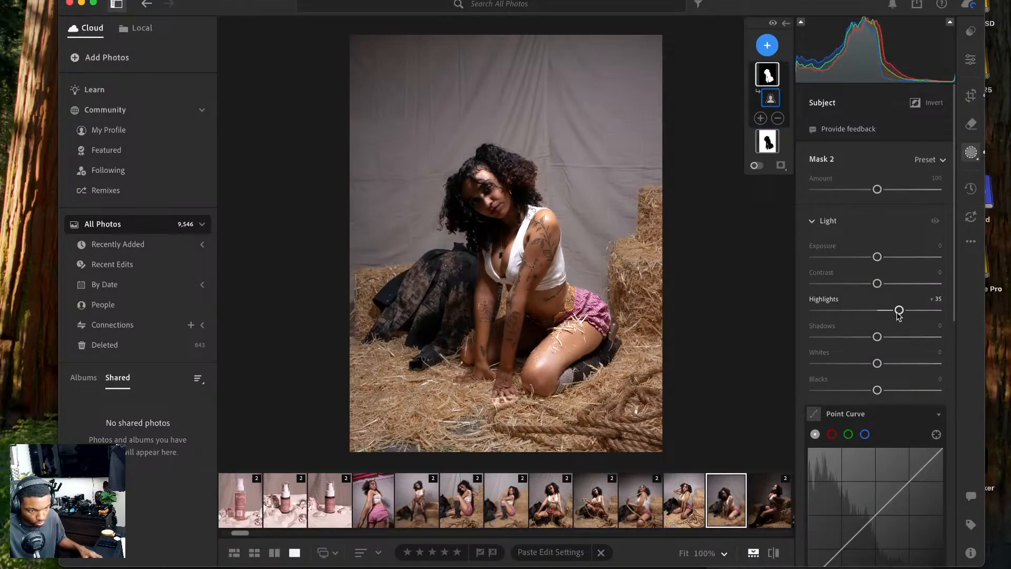
- Send the masked portrait to Photoshop for further editing
{"action": "right_click", "coordinate": [512, 237]}
{"action": "mouse_move", "coordinate": [556, 330]}
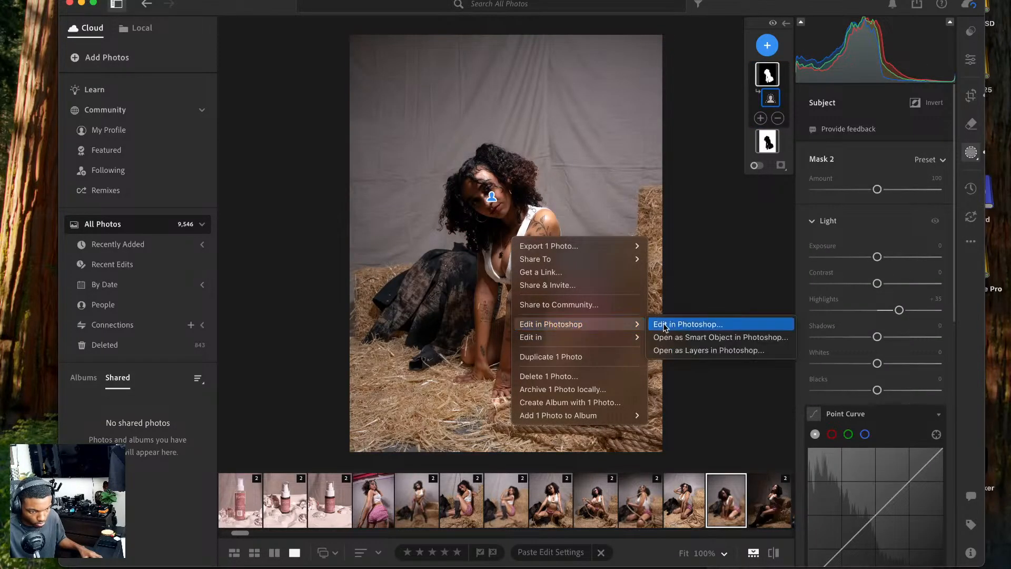
{"action": "left_click", "coordinate": [664, 325]}
{"action": "scroll", "coordinate": [653, 516], "scroll_direction": "right", "scroll_amount": 2}
{"action": "scroll", "coordinate": [652, 516], "scroll_direction": "right", "scroll_amount": 3}
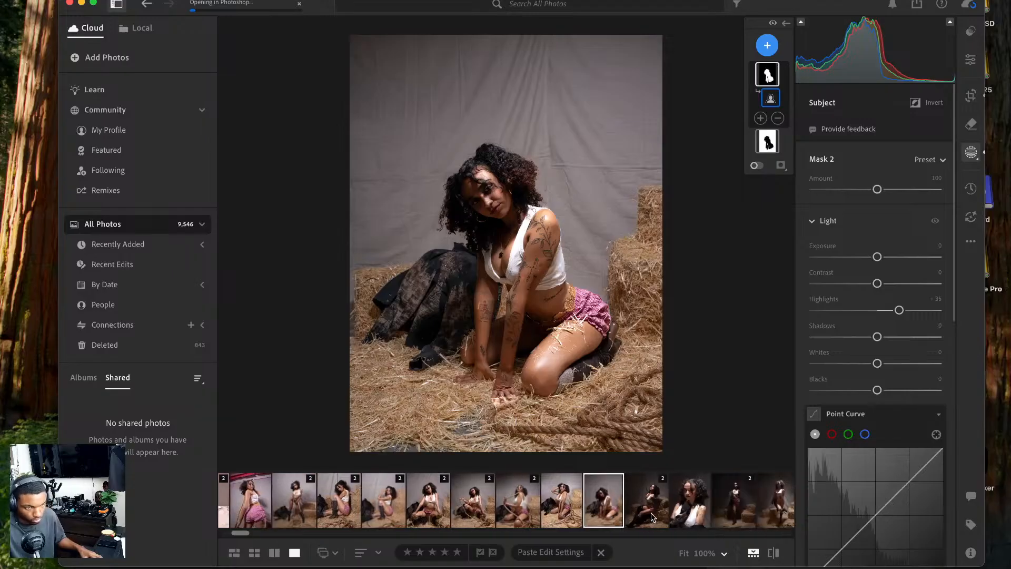
{"action": "scroll", "coordinate": [653, 516], "scroll_direction": "right", "scroll_amount": 2}
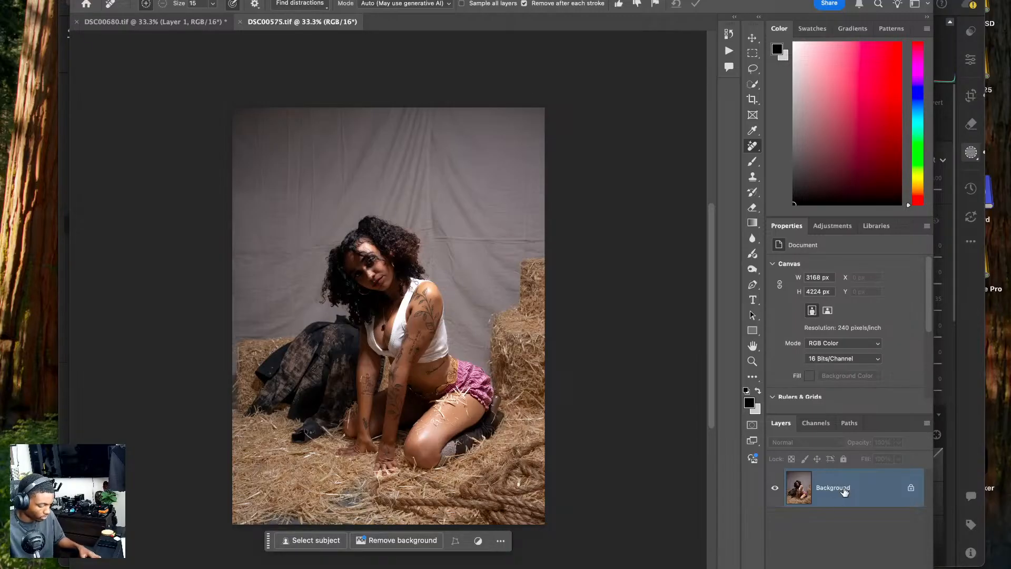
- Duplicate the Background layer twice so the retouching happens on the topmost copy
{"action": "key", "text": "super+j"}
{"action": "key", "text": "super+j"}
{"action": "key", "text": "super+equal"}
{"action": "key", "text": "super+equal"}
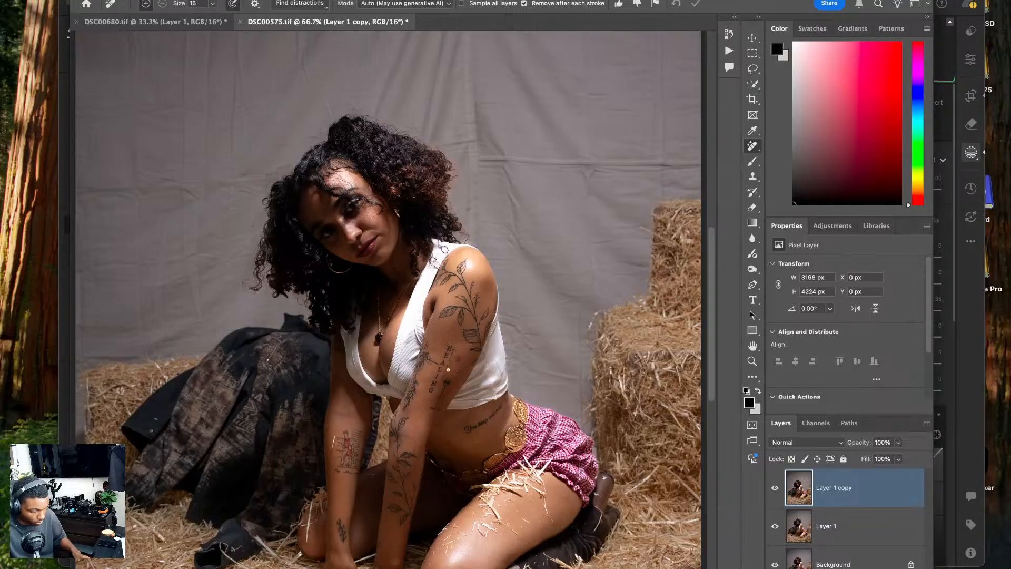
- Try to remove the dark spot beside the lettering tattoo on the upper arm with a size 40 healing brush
{"action": "key", "text": "super+plus"}
{"action": "key", "text": "super+plus"}
{"action": "key", "text": "super+plus"}
{"action": "mouse_move", "coordinate": [568, 508]}
{"action": "left_mouse_down"}
{"action": "mouse_move", "coordinate": [394, 361]}
{"action": "mouse_move", "coordinate": [269, 304]}
{"action": "left_mouse_up"}
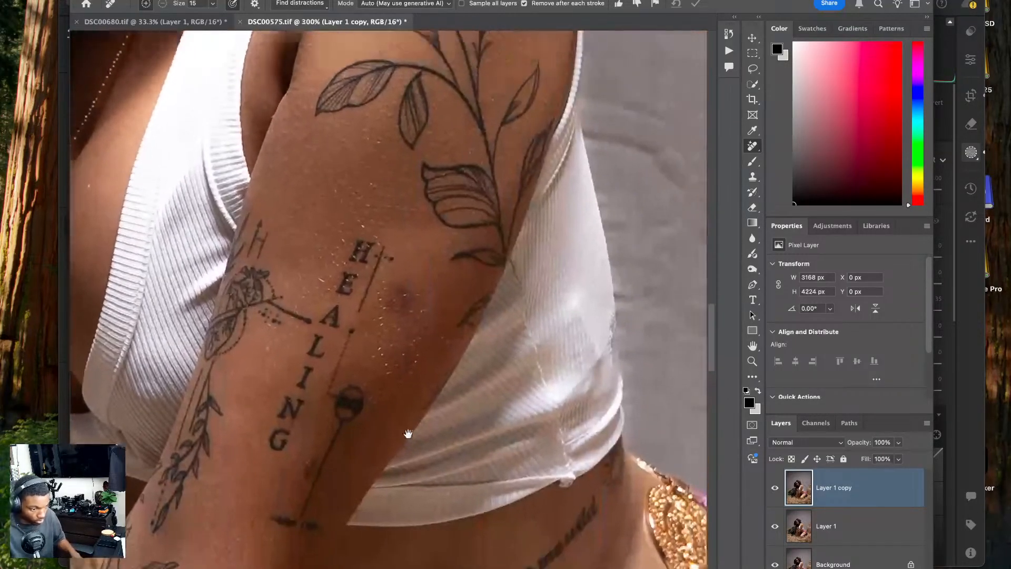
{"action": "key", "text": "bracketright"}
{"action": "key", "text": "bracketright"}
{"action": "key", "text": "bracketright"}
{"action": "key", "text": "bracketright"}
{"action": "key", "text": "bracketright"}
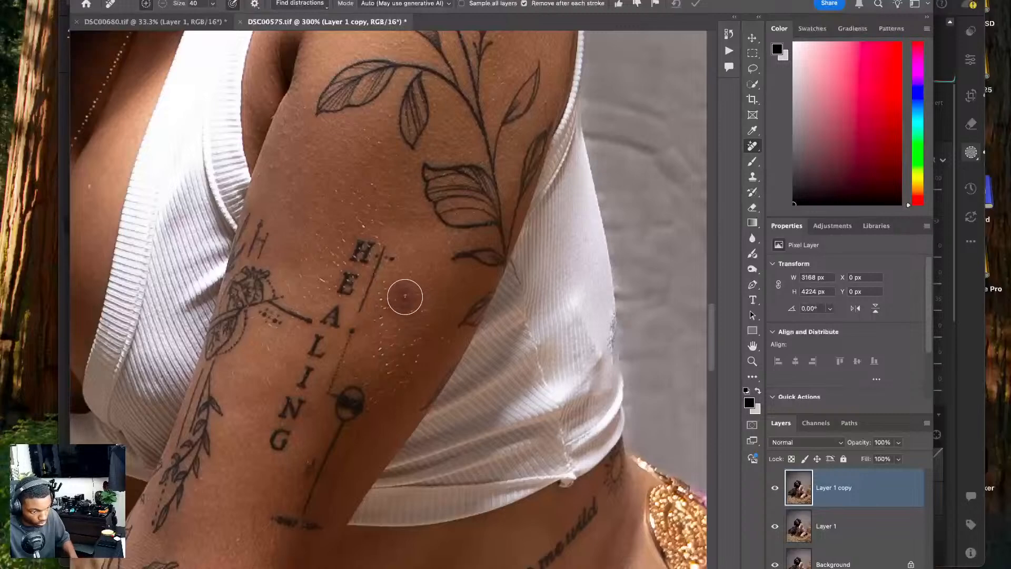
{"action": "left_click", "coordinate": [404, 294]}
{"action": "left_click_drag", "start_coordinate": [349, 366], "coordinate": [383, 354]}
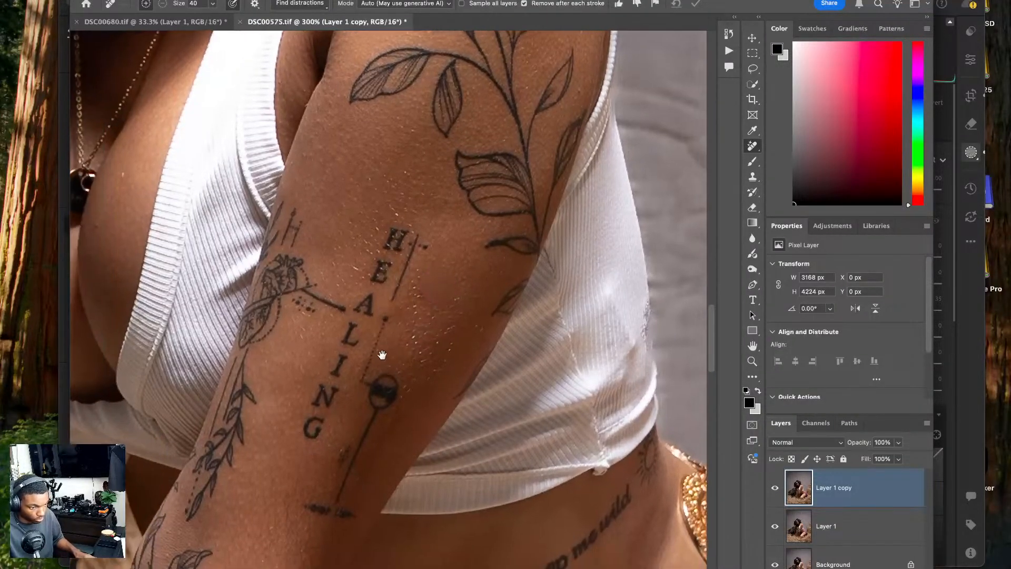
- Patch the dark spot beside the arm's lettering tattoo with clean skin, using the Patch tool in Normal mode
{"action": "right_click", "coordinate": [752, 146]}
{"action": "left_click", "coordinate": [779, 178]}
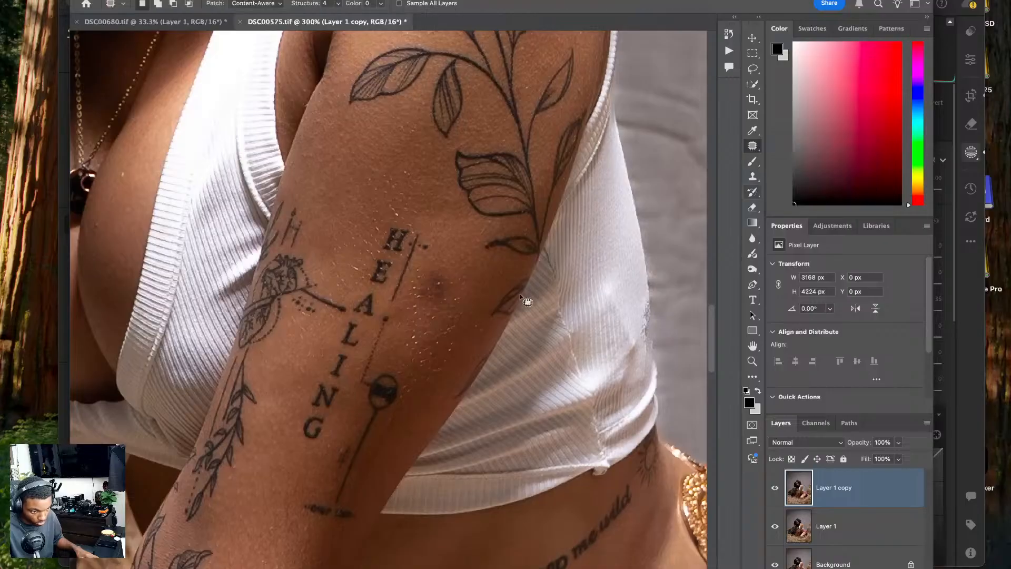
{"action": "mouse_move", "coordinate": [451, 284]}
{"action": "left_mouse_down"}
{"action": "mouse_move", "coordinate": [455, 272]}
{"action": "mouse_move", "coordinate": [416, 301]}
{"action": "mouse_move", "coordinate": [449, 293]}
{"action": "mouse_move", "coordinate": [442, 318]}
{"action": "left_mouse_up"}
{"action": "key", "text": "super+d"}
{"action": "scroll", "coordinate": [442, 318], "scroll_direction": "down", "scroll_amount": 3}
{"action": "left_click_drag", "start_coordinate": [487, 236], "coordinate": [484, 234]}
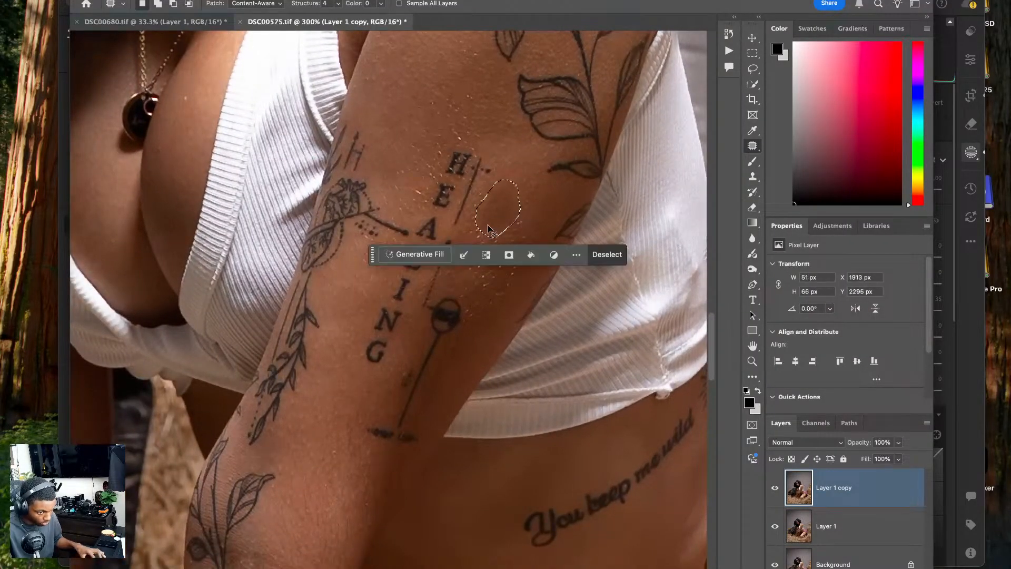
{"action": "left_click", "coordinate": [271, 3]}
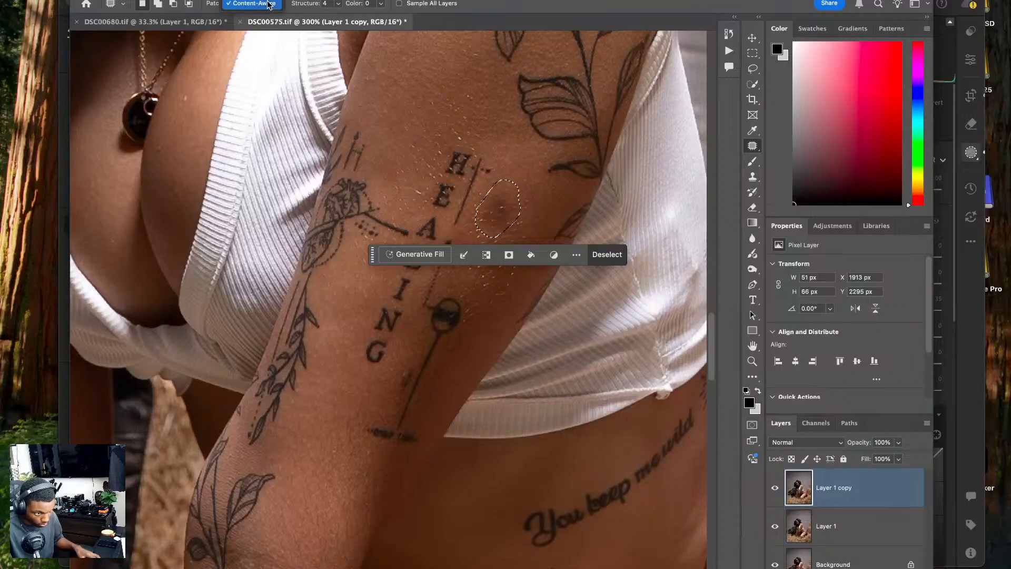
{"action": "left_click", "coordinate": [274, 16]}
{"action": "left_click_drag", "start_coordinate": [494, 203], "coordinate": [474, 253]}
{"action": "key", "text": "super+d"}
- Patch the small skin blemishes farther down the same arm with nearby clean skin
{"action": "scroll", "coordinate": [599, 127], "scroll_direction": "down", "scroll_amount": 5}
{"action": "mouse_move", "coordinate": [602, 130]}
{"action": "left_mouse_down"}
{"action": "mouse_move", "coordinate": [600, 152]}
{"action": "mouse_move", "coordinate": [602, 132]}
{"action": "left_mouse_up"}
{"action": "mouse_move", "coordinate": [602, 138]}
{"action": "left_mouse_down"}
{"action": "mouse_move", "coordinate": [590, 152]}
{"action": "mouse_move", "coordinate": [579, 75]}
{"action": "left_mouse_up"}
{"action": "key", "text": "super+d"}
{"action": "mouse_move", "coordinate": [620, 116]}
{"action": "left_mouse_down"}
{"action": "mouse_move", "coordinate": [598, 143]}
{"action": "mouse_move", "coordinate": [617, 124]}
{"action": "mouse_move", "coordinate": [602, 67]}
{"action": "left_mouse_up"}
{"action": "key", "text": "super+d"}
{"action": "left_click_drag", "start_coordinate": [564, 127], "coordinate": [669, 33]}
{"action": "left_click_drag", "start_coordinate": [446, 217], "coordinate": [563, 101]}
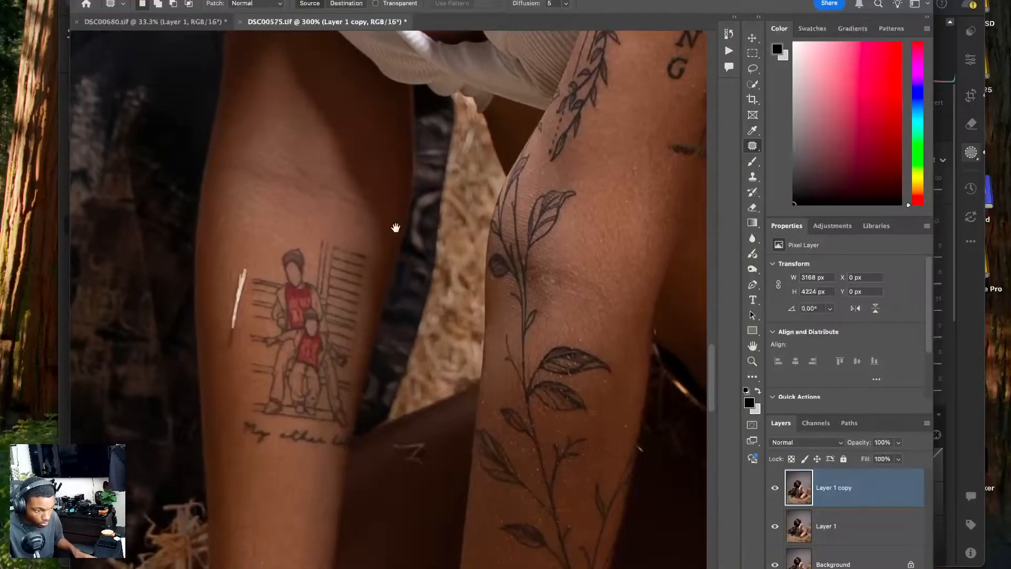
- Try to patch the bare area in the foreground straw with straw from beside it
{"action": "key", "text": "super+0"}
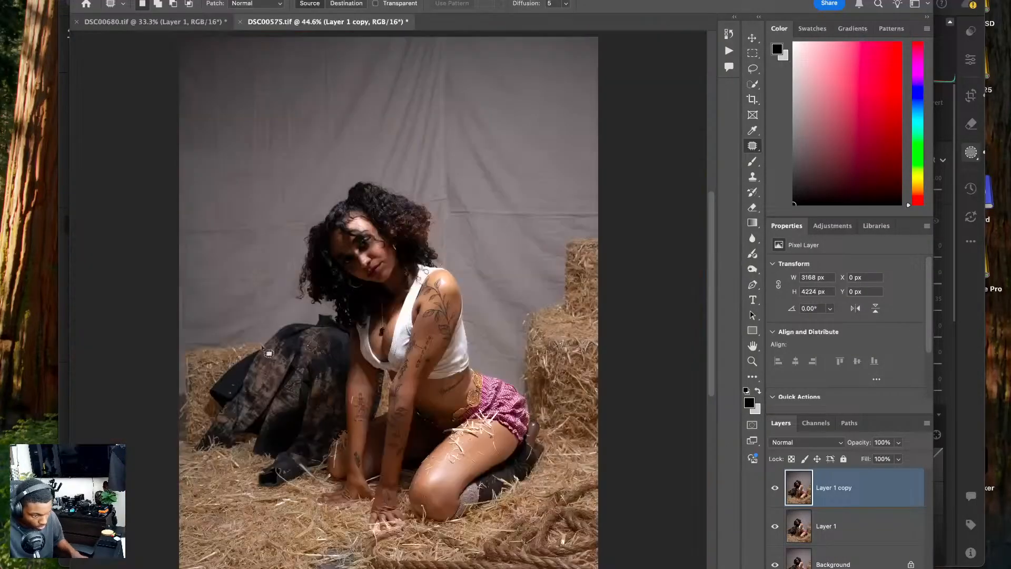
{"action": "scroll", "coordinate": [334, 471], "scroll_direction": "down", "scroll_amount": 2}
{"action": "mouse_move", "coordinate": [289, 484]}
{"action": "left_mouse_down"}
{"action": "mouse_move", "coordinate": [228, 479]}
{"action": "mouse_move", "coordinate": [223, 546]}
{"action": "mouse_move", "coordinate": [316, 518]}
{"action": "left_mouse_up"}
{"action": "mouse_move", "coordinate": [316, 458]}
{"action": "left_mouse_down"}
{"action": "mouse_move", "coordinate": [302, 482]}
{"action": "mouse_move", "coordinate": [311, 497]}
{"action": "mouse_move", "coordinate": [350, 506]}
{"action": "mouse_move", "coordinate": [330, 467]}
{"action": "left_mouse_up"}
{"action": "key", "text": "super+d"}
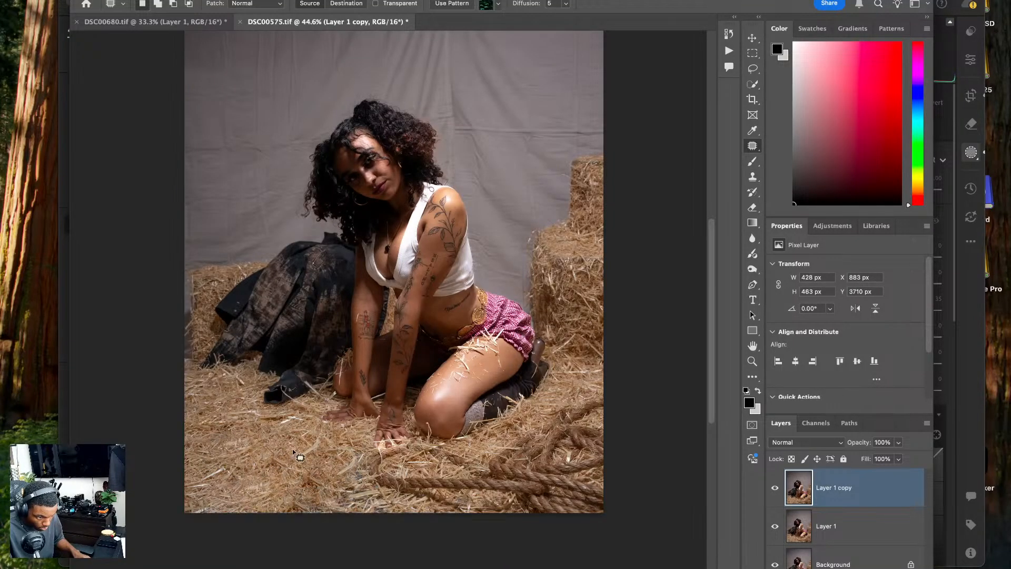
- Cover the bare area in the foreground straw with cloned straw, using the Clone Stamp with a size 400 brush
{"action": "key", "text": "super+equal"}
{"action": "key", "text": "super+equal"}
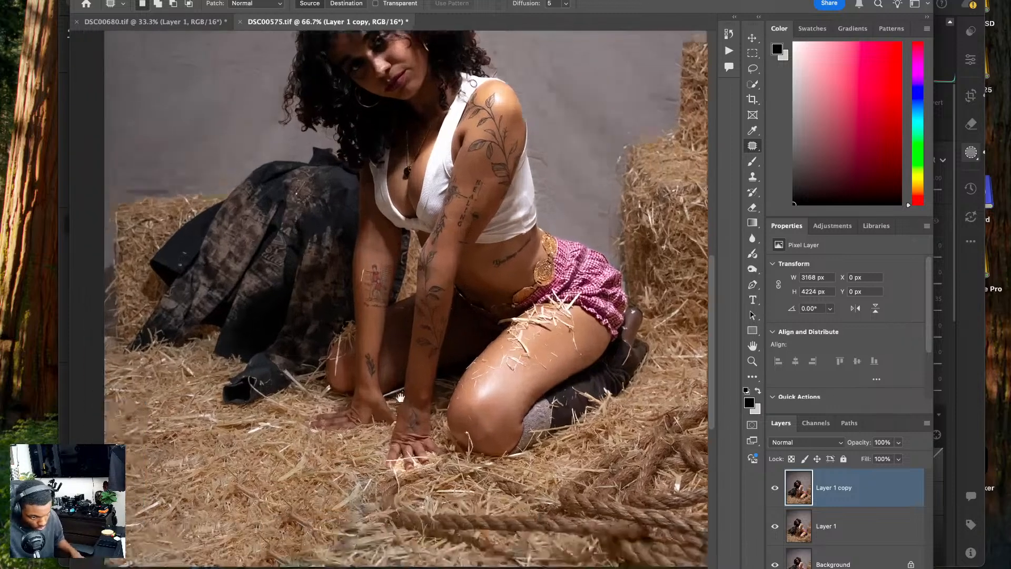
{"action": "left_click", "coordinate": [752, 178]}
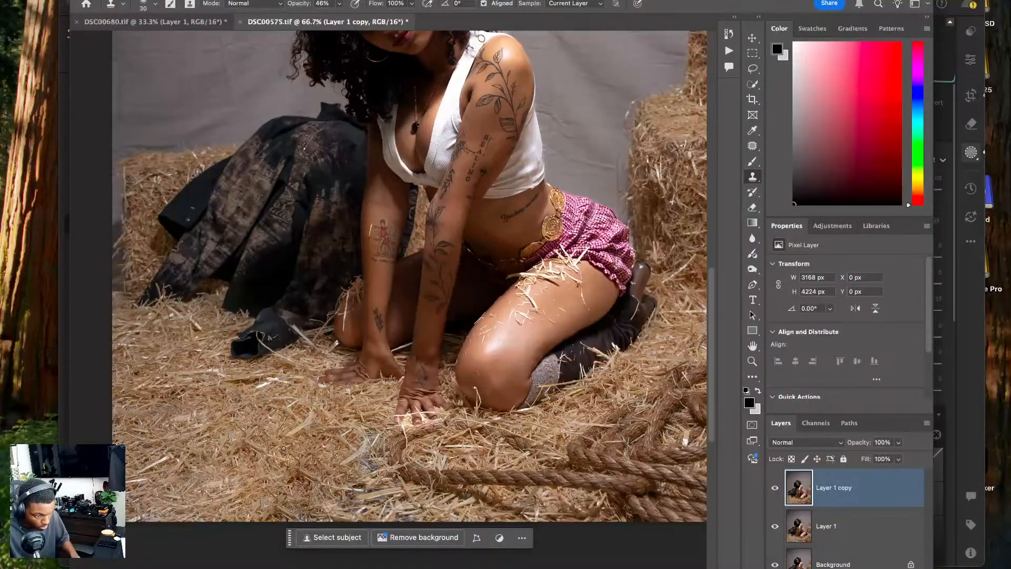
{"action": "key", "text": "bracketright"}
{"action": "key", "text": "bracketright"}
{"action": "key", "text": "bracketright"}
{"action": "key", "text": "bracketright"}
{"action": "key", "text": "bracketright"}
{"action": "key", "text": "bracketright"}
{"action": "key", "text": "bracketright"}
{"action": "key", "text": "bracketright"}
{"action": "key", "text": "bracketright"}
{"action": "key", "text": "bracketright"}
{"action": "key", "text": "bracketright"}
{"action": "key", "text": "bracketright"}
{"action": "key", "text": "bracketright"}
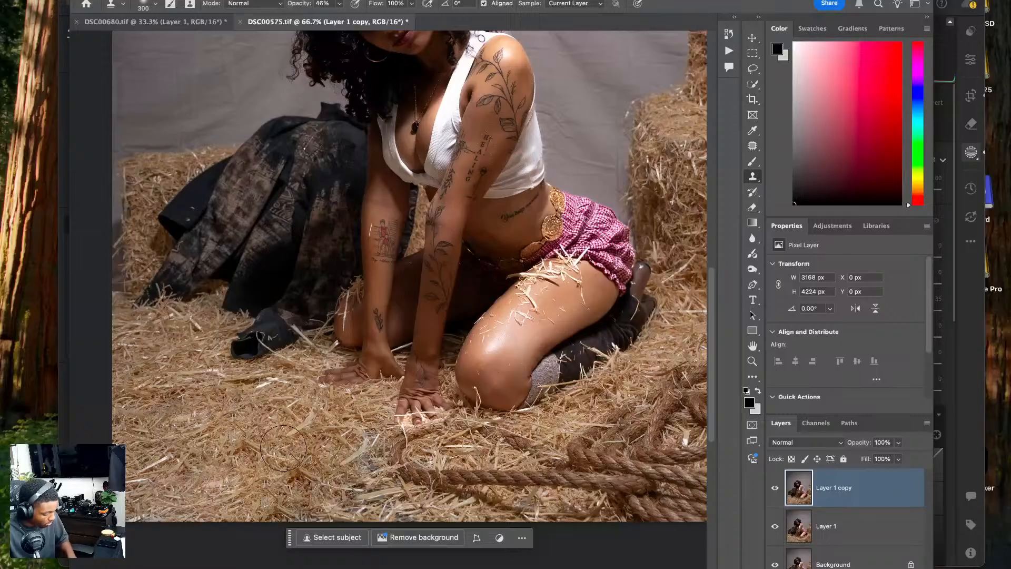
{"action": "key", "text": "bracketright"}
{"action": "key", "text": "bracketright"}
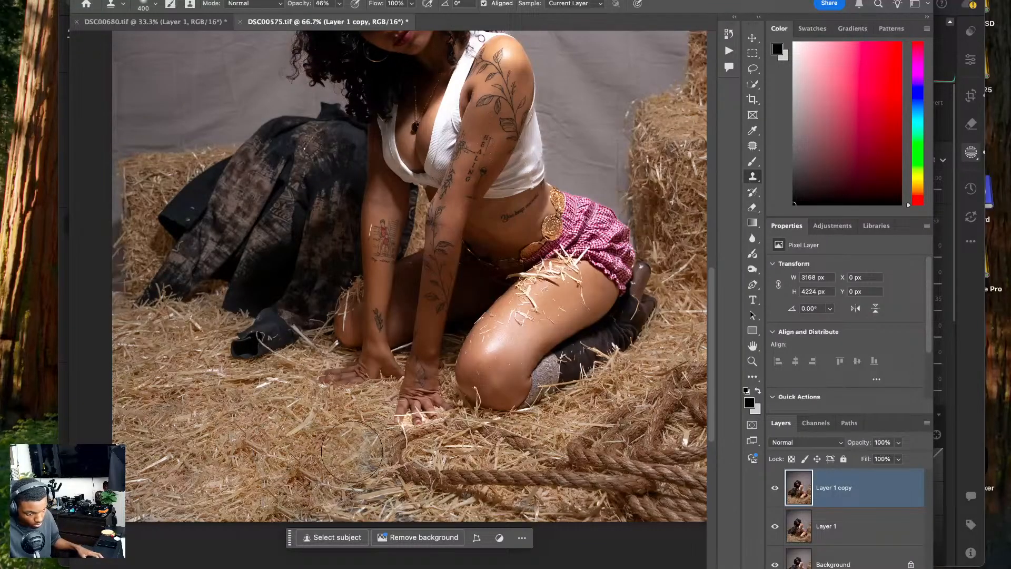
{"action": "mouse_move", "coordinate": [351, 451]}
{"action": "left_mouse_down"}
{"action": "mouse_move", "coordinate": [353, 489]}
{"action": "mouse_move", "coordinate": [341, 491]}
{"action": "mouse_move", "coordinate": [286, 429]}
{"action": "mouse_move", "coordinate": [304, 490]}
{"action": "mouse_move", "coordinate": [294, 507]}
{"action": "mouse_move", "coordinate": [350, 507]}
{"action": "mouse_move", "coordinate": [327, 512]}
{"action": "mouse_move", "coordinate": [389, 462]}
{"action": "mouse_move", "coordinate": [358, 487]}
{"action": "left_mouse_up"}
{"action": "left_click", "coordinate": [286, 430], "text": "alt"}
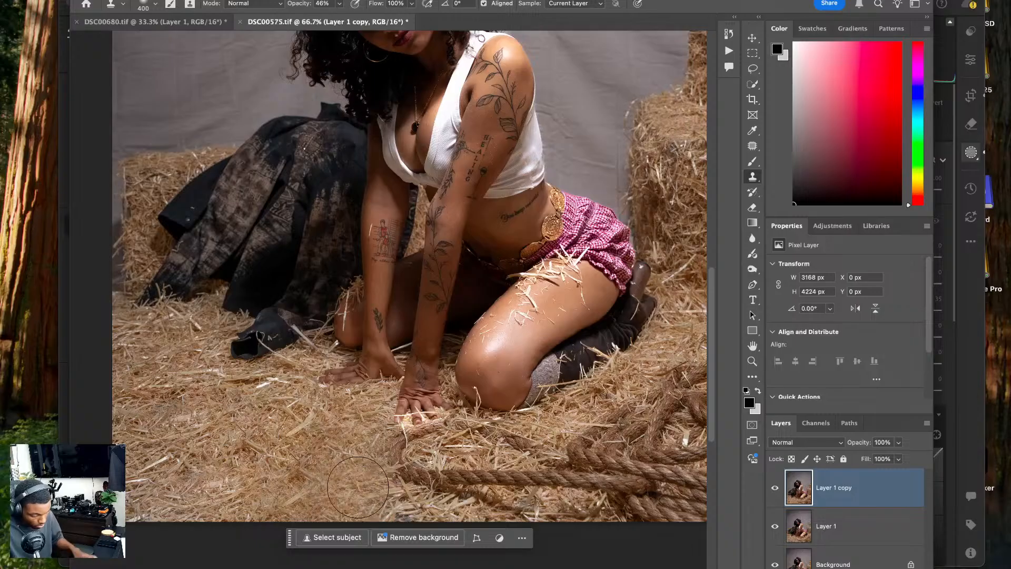
- Clone hay texture over the upper part of the hay bale behind the model with a size 150 brush
{"action": "key", "text": "bracketleft"}
{"action": "key", "text": "bracketleft"}
{"action": "key", "text": "bracketleft"}
{"action": "key", "text": "bracketleft"}
{"action": "key", "text": "bracketleft"}
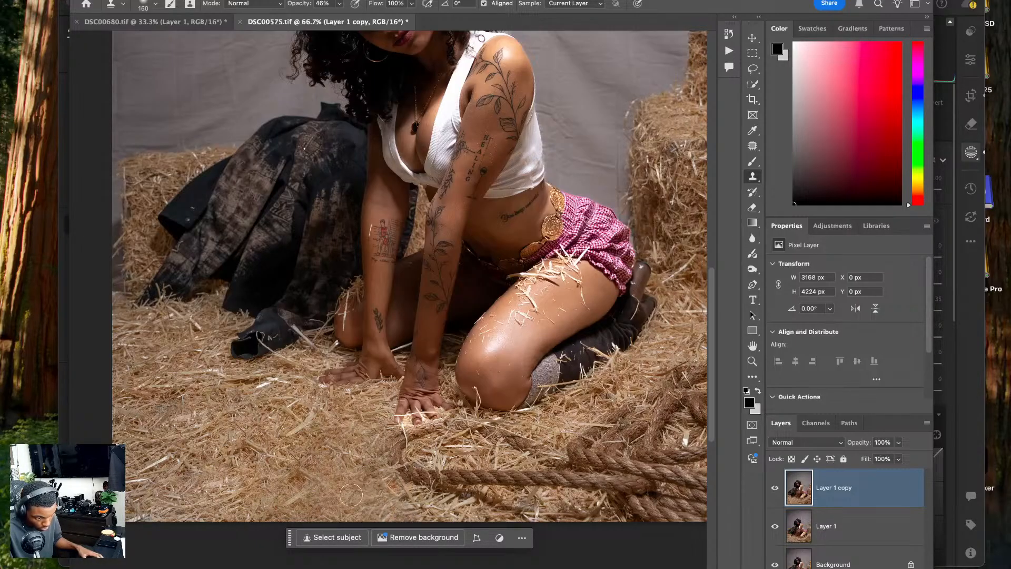
{"action": "scroll", "coordinate": [336, 491], "scroll_direction": "up", "scroll_amount": 4}
{"action": "scroll", "coordinate": [335, 491], "scroll_direction": "right", "scroll_amount": 3}
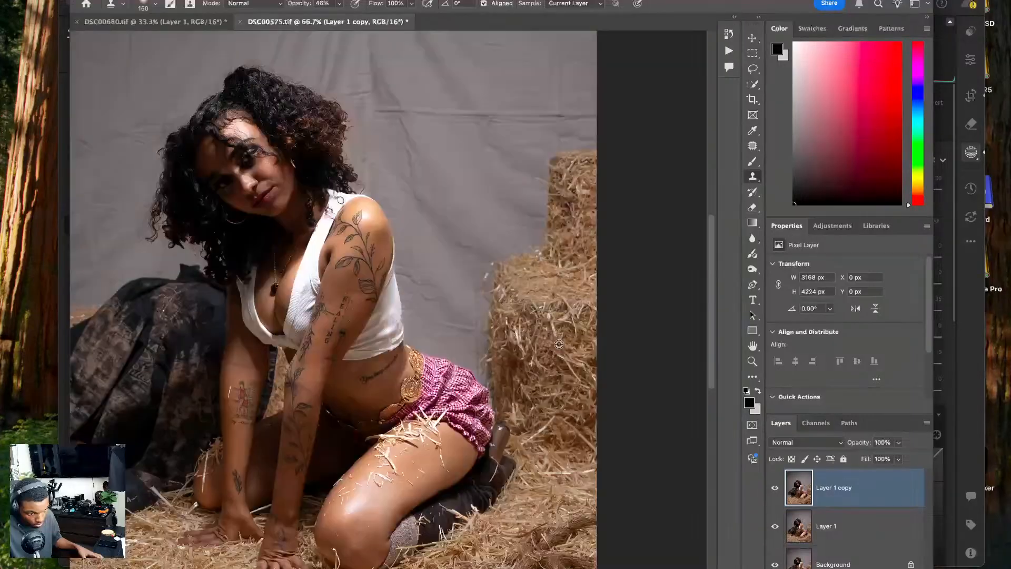
{"action": "left_click", "coordinate": [546, 352], "text": "alt"}
{"action": "left_click_drag", "start_coordinate": [528, 311], "coordinate": [566, 307]}
{"action": "left_click", "coordinate": [551, 366], "text": "alt"}
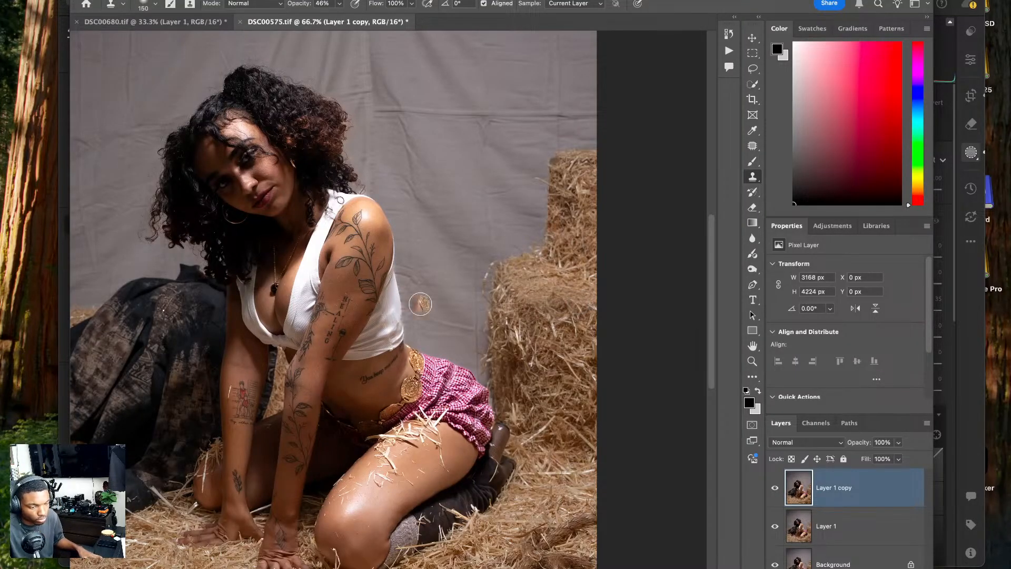
- Compare the portrait before and after retouching by toggling the visibility of the Layer 1 copy layer
{"action": "left_click_drag", "start_coordinate": [361, 307], "coordinate": [388, 333]}
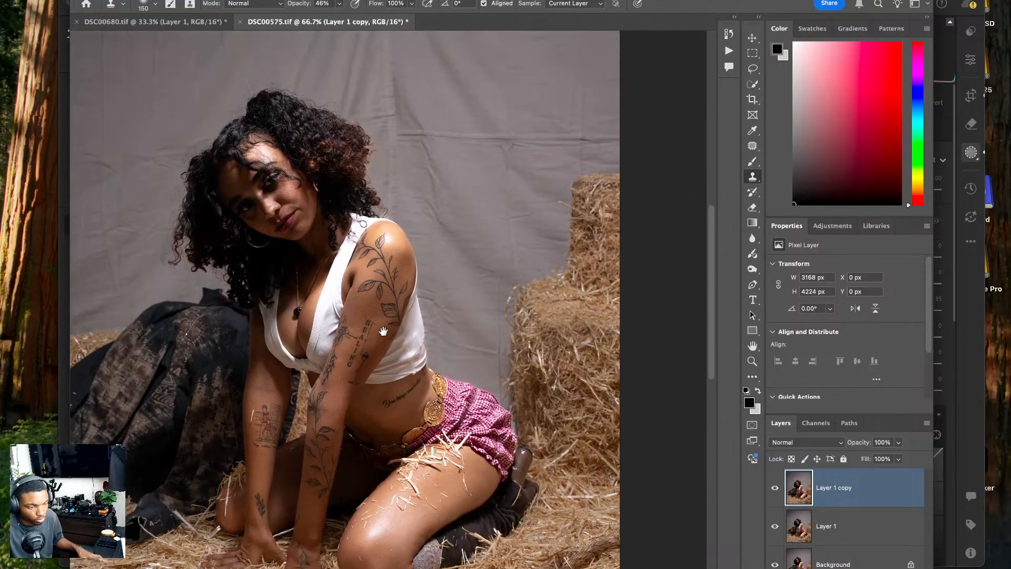
{"action": "left_click", "coordinate": [774, 488]}
{"action": "left_click", "coordinate": [774, 488]}
{"action": "left_click", "coordinate": [775, 488]}
{"action": "left_click", "coordinate": [775, 488]}
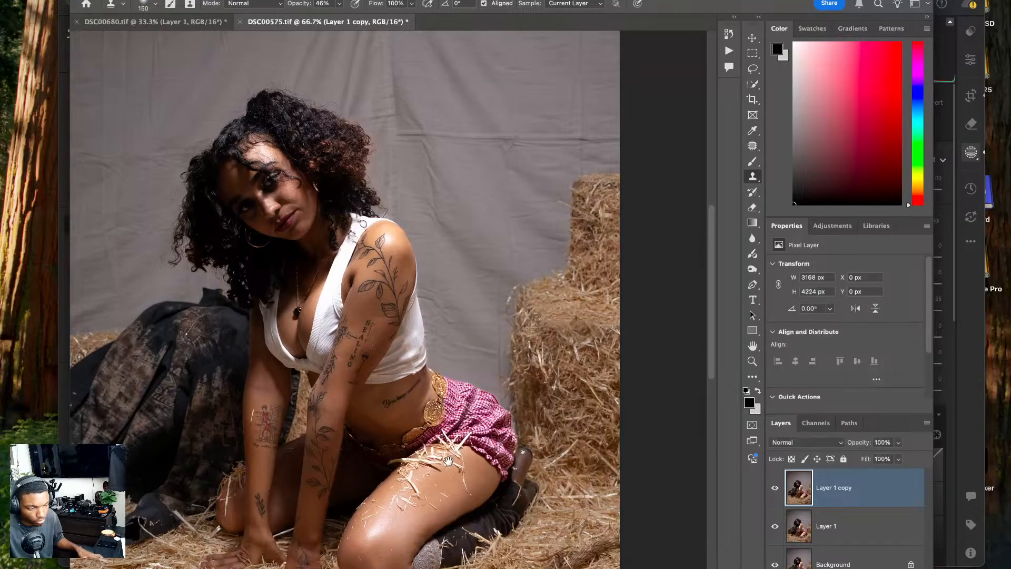
{"action": "left_click_drag", "start_coordinate": [448, 461], "coordinate": [424, 531]}
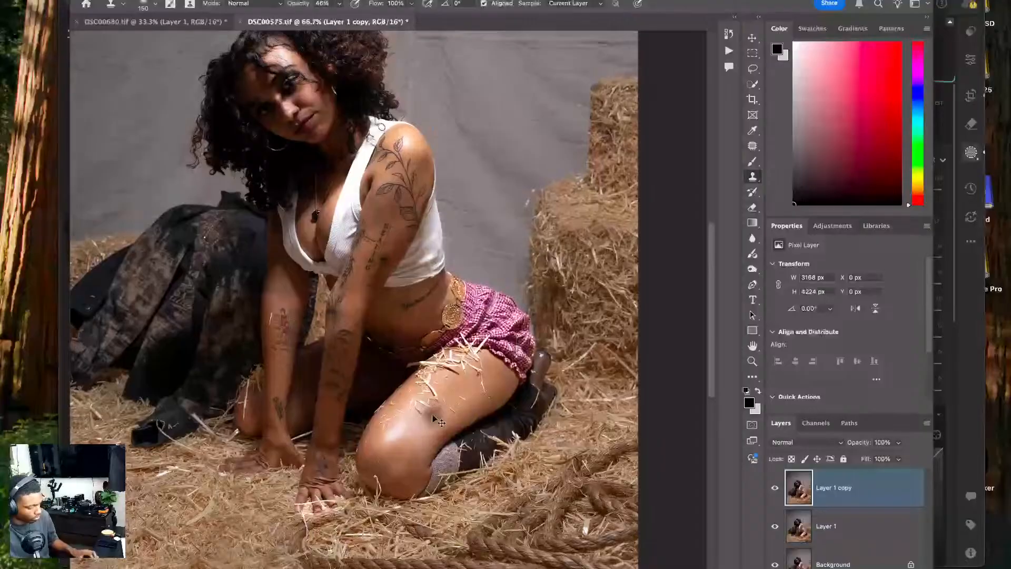
- Reshape the contour along the edge of the white top with Liquify at brush pressure 13 and apply it
{"action": "key", "text": "ctrl+shift+x"}
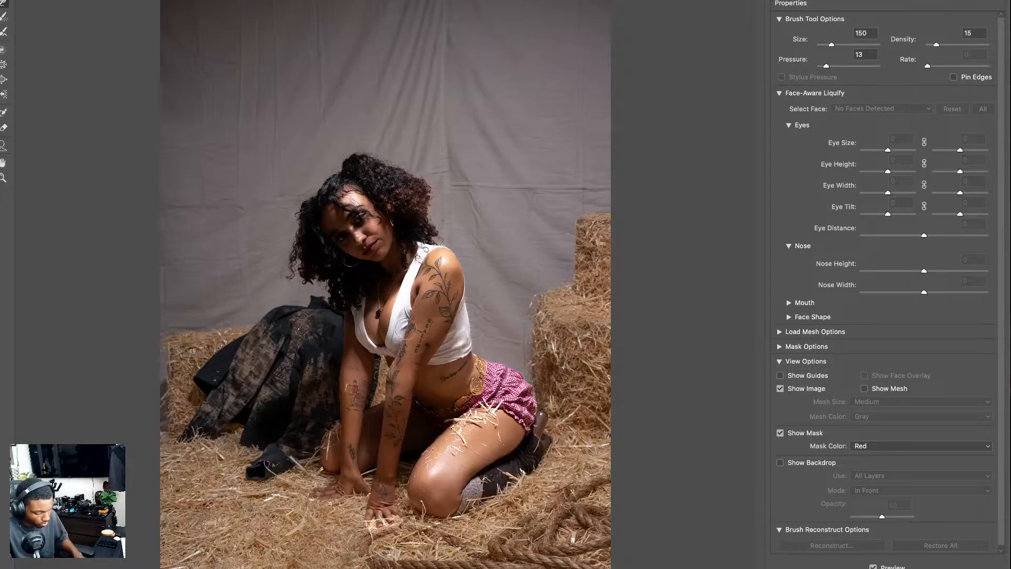
{"action": "key", "text": "super+plus"}
{"action": "key", "text": "super+plus"}
{"action": "key", "text": "super+plus"}
{"action": "key", "text": "super+plus"}
{"action": "key", "text": "super+plus"}
{"action": "left_click_drag", "start_coordinate": [410, 383], "coordinate": [388, 328]}
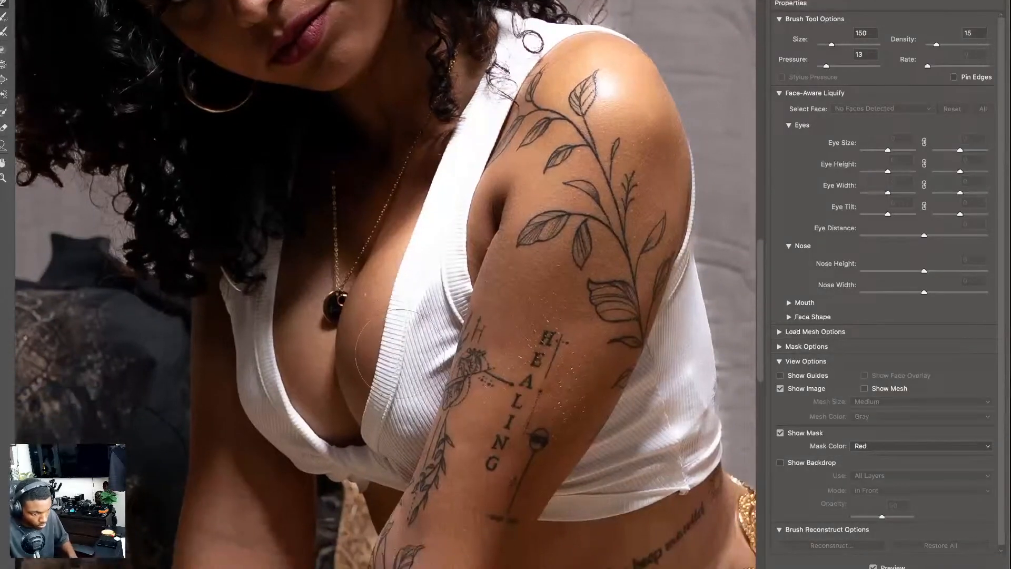
{"action": "key", "text": "]"}
{"action": "key", "text": "]"}
{"action": "key", "text": "]"}
{"action": "left_click_drag", "start_coordinate": [388, 369], "coordinate": [425, 358]}
{"action": "key", "text": "["}
{"action": "key", "text": "["}
{"action": "key", "text": "["}
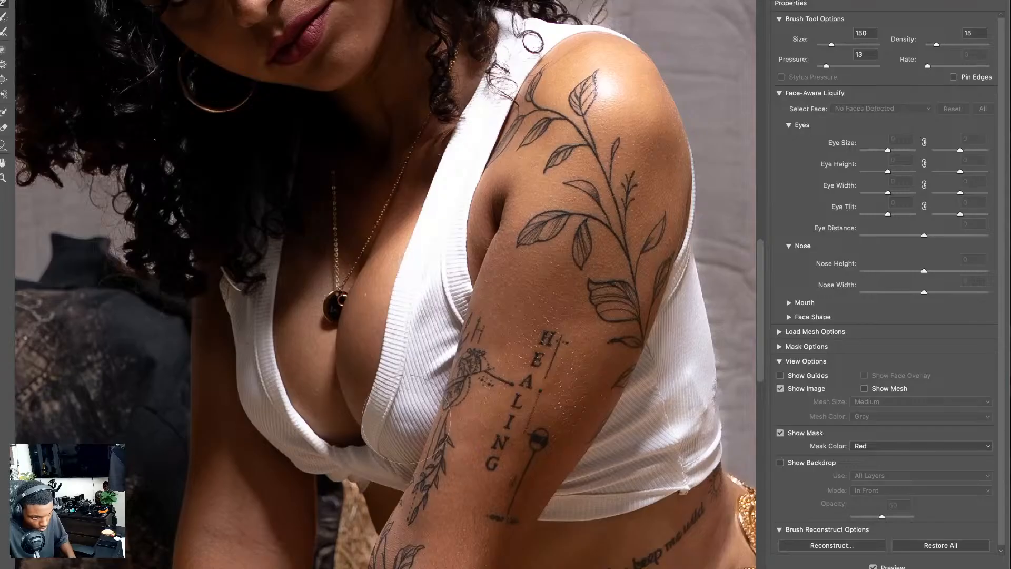
{"action": "key", "text": "]"}
{"action": "key", "text": "]"}
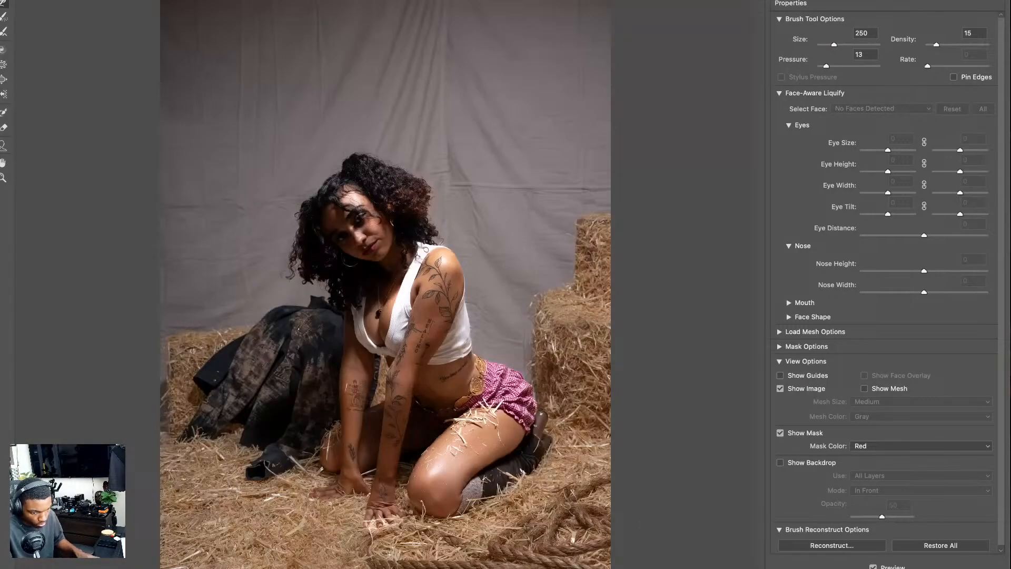
{"action": "key", "text": "Return"}
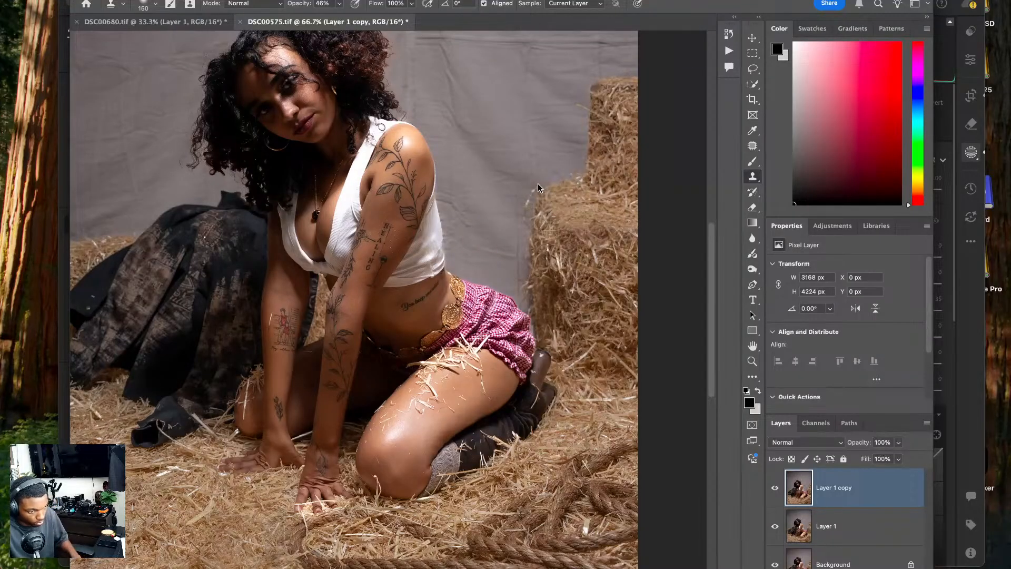
- Reshape the outline at the top of the model's hair with Liquify, using a size 400 brush, and apply it
{"action": "key", "text": "super+shift+x"}
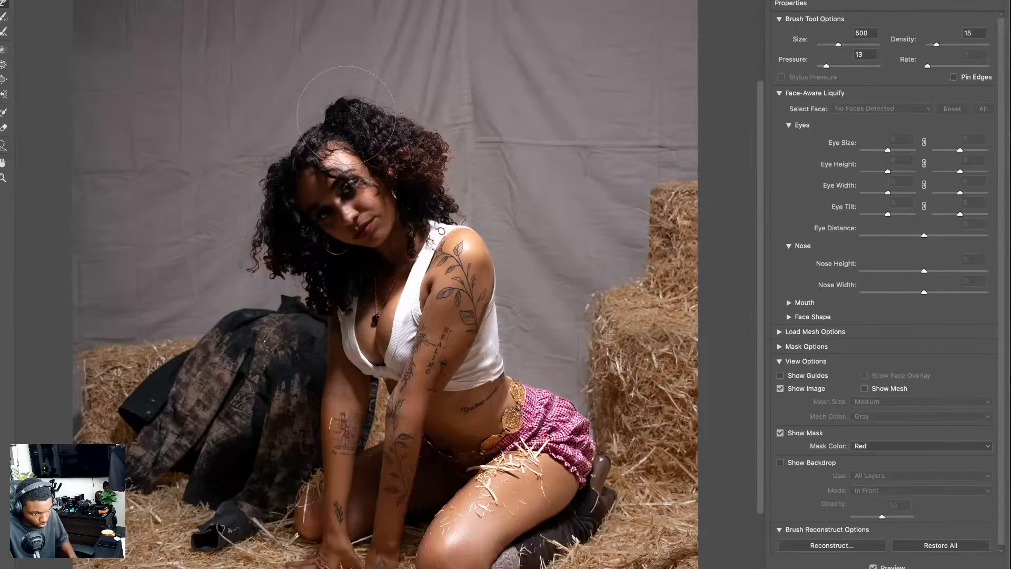
{"action": "key", "text": "bracketleft"}
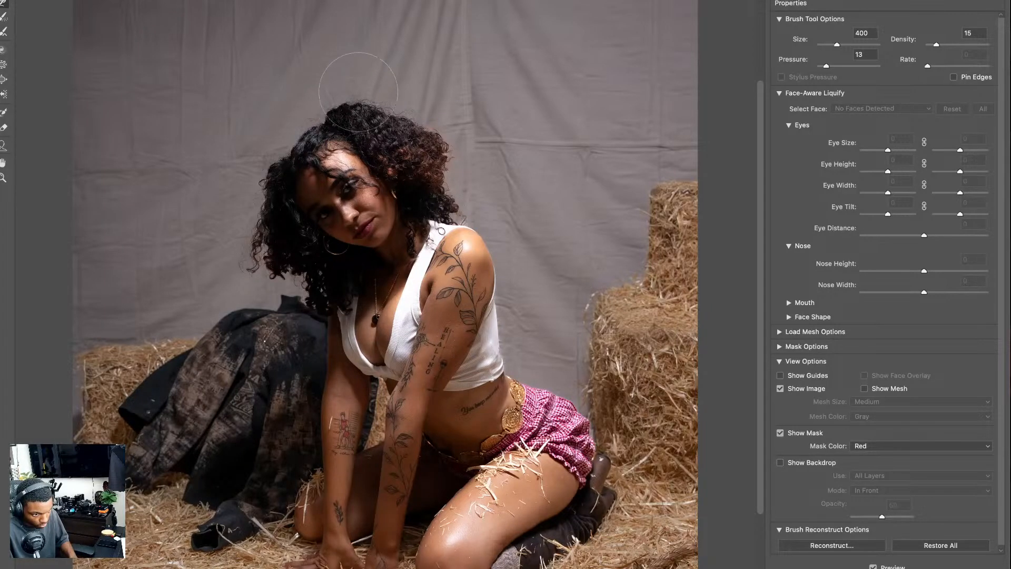
{"action": "key", "text": "Return"}
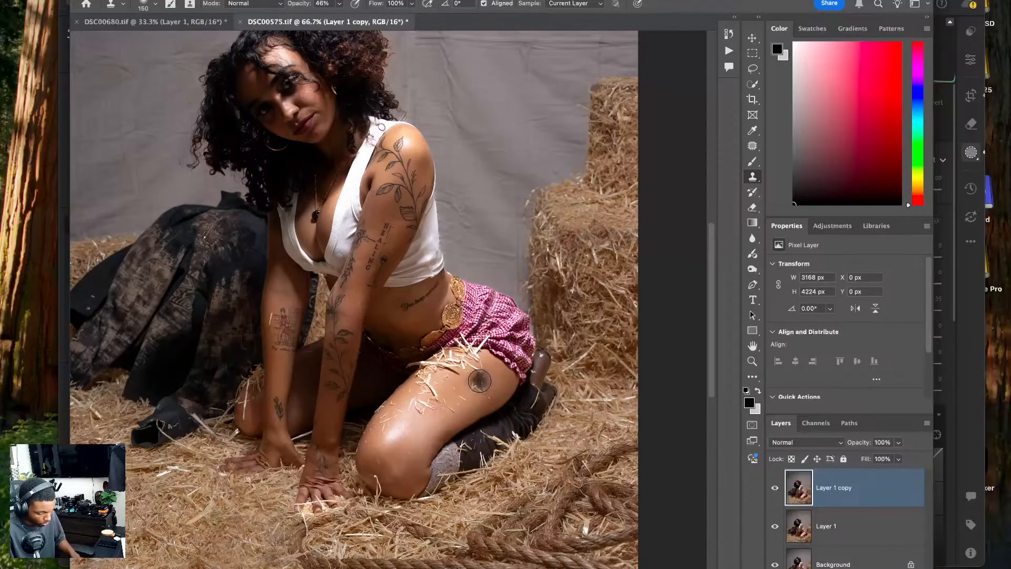
- Save and close the finished DSC00575.tif portrait and bring up DSC00680.tif
{"action": "key", "text": "super+minus"}
{"action": "key", "text": "super+minus"}
{"action": "left_click", "coordinate": [239, 22]}
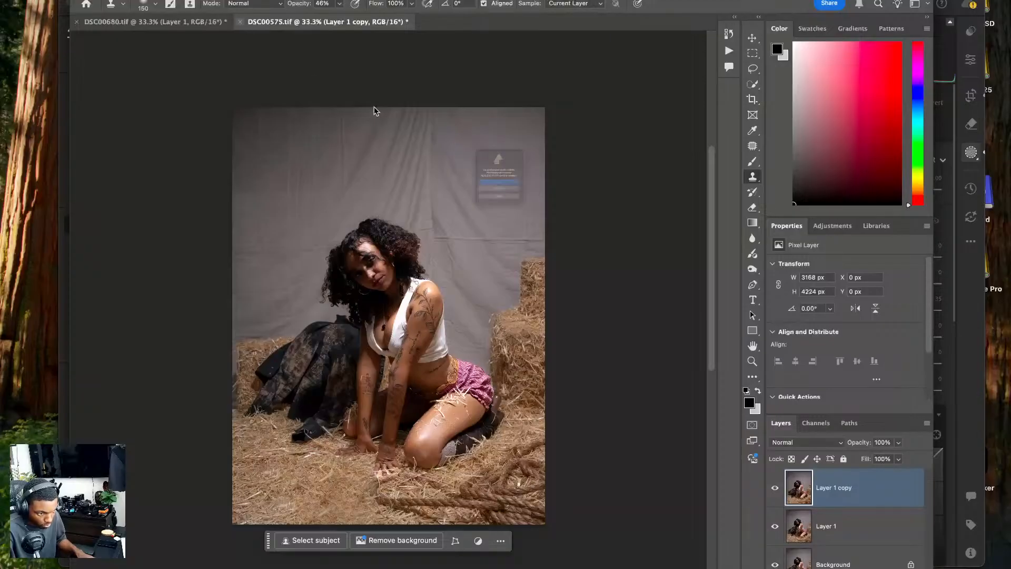
{"action": "key", "text": "Return"}
{"action": "left_click", "coordinate": [161, 24]}
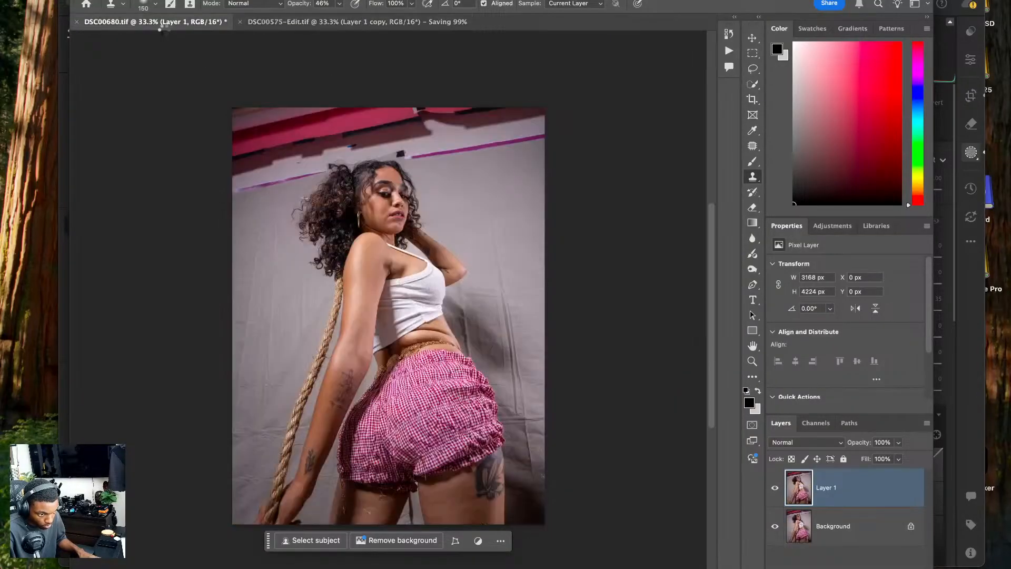
- Duplicate Layer 1 of the DSC00680.tif portrait
{"action": "key", "text": "super+plus"}
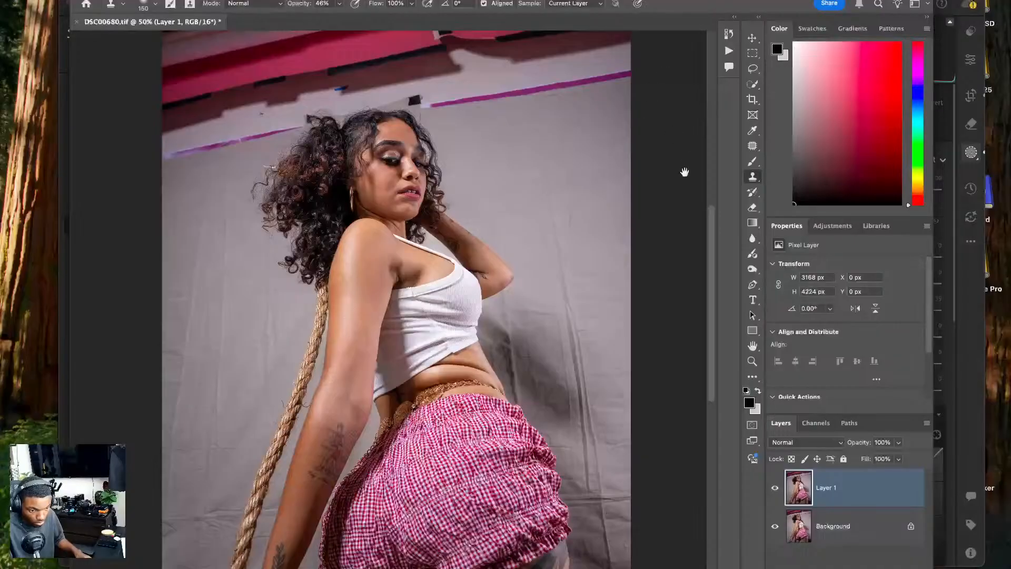
{"action": "key", "text": "super+j"}
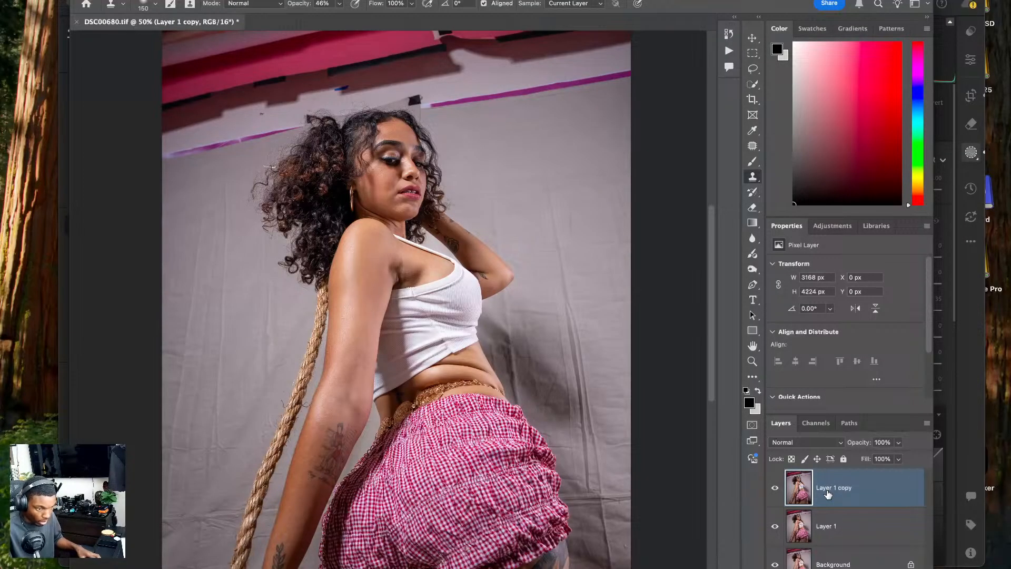
{"action": "key", "text": "super+Tab"}
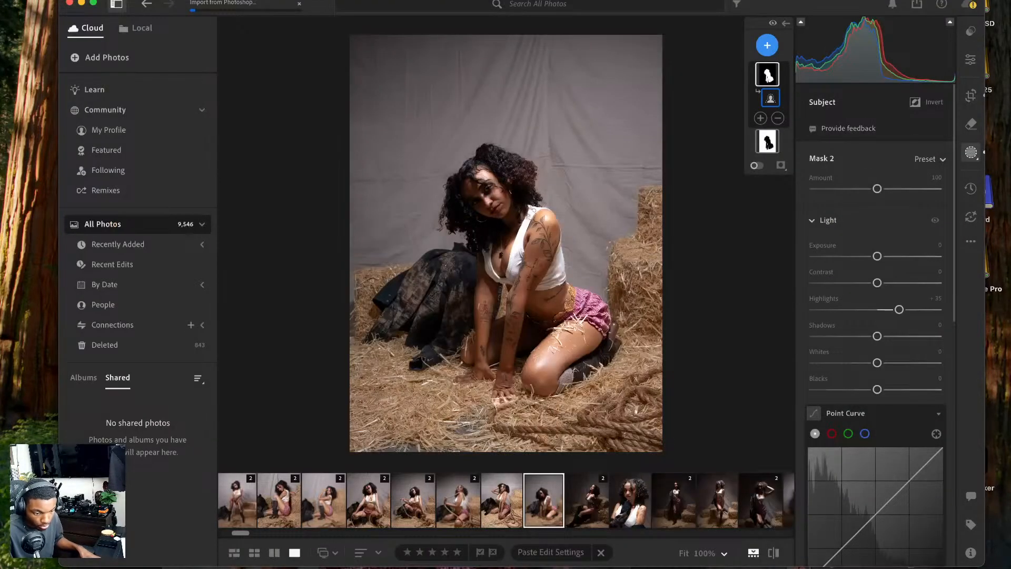
{"action": "key", "text": "super+Tab"}
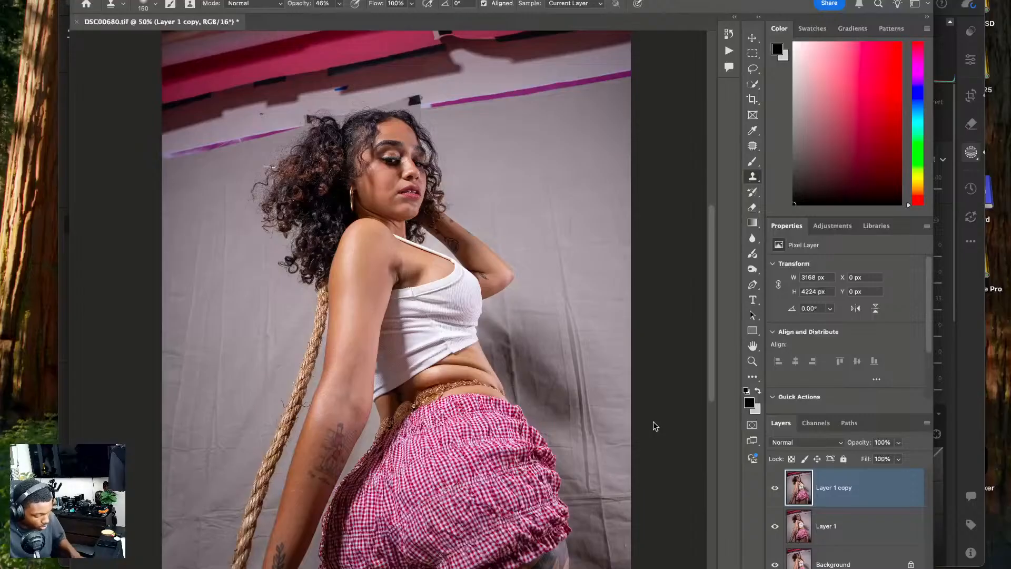
- Reshape the contours of the model's waist, raised elbow and shorts with Liquify's Forward Warp at brush sizes 200 to 600 and pressure 13
{"action": "key", "text": "shift+super+x"}
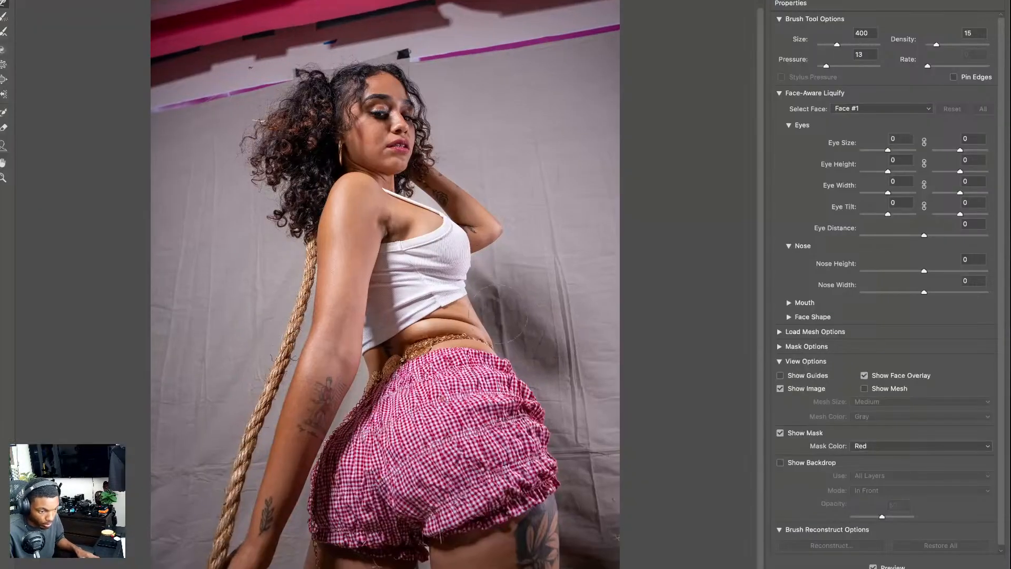
{"action": "left_click_drag", "start_coordinate": [498, 314], "coordinate": [497, 335]}
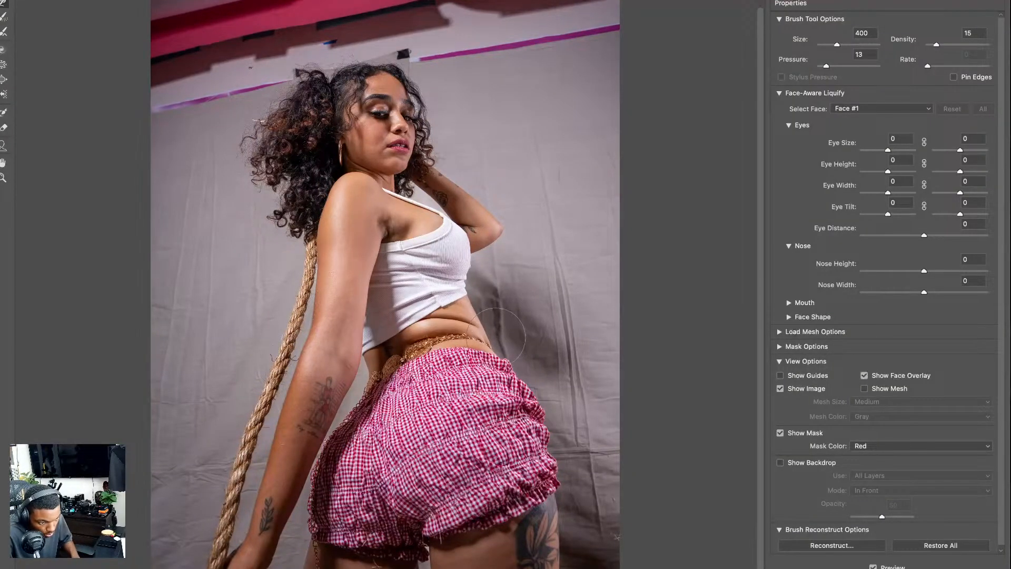
{"action": "key", "text": "bracketright"}
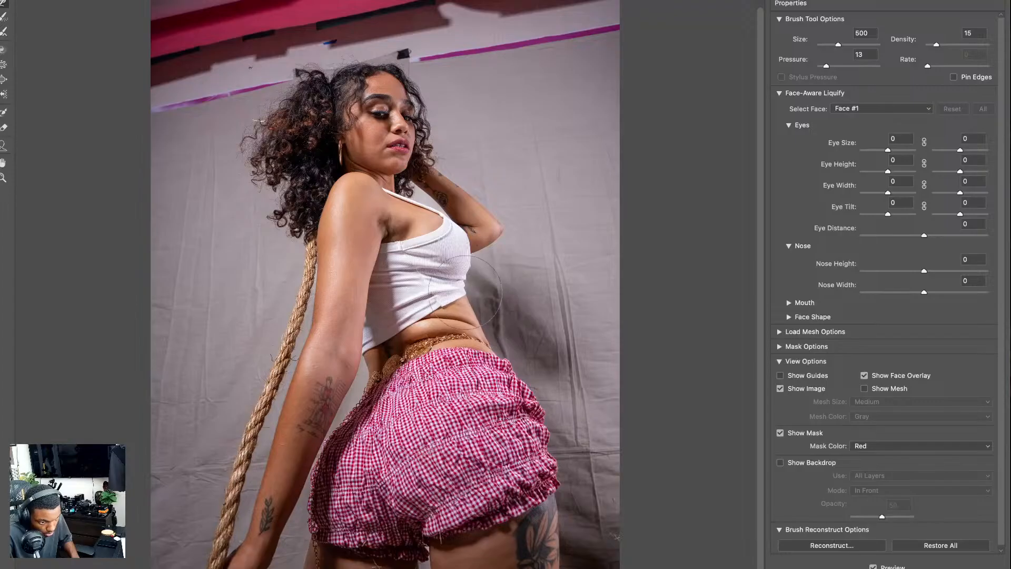
{"action": "key", "text": "bracketleft"}
{"action": "key", "text": "bracketleft"}
{"action": "key", "text": "bracketleft"}
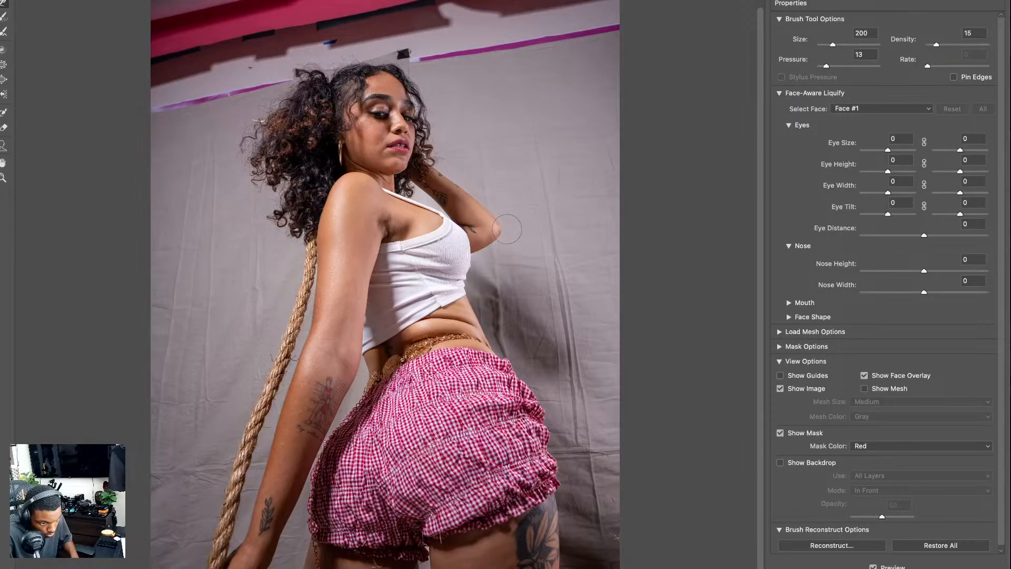
{"action": "key", "text": "bracketright"}
{"action": "key", "text": "bracketright"}
{"action": "key", "text": "bracketright"}
{"action": "key", "text": "bracketright"}
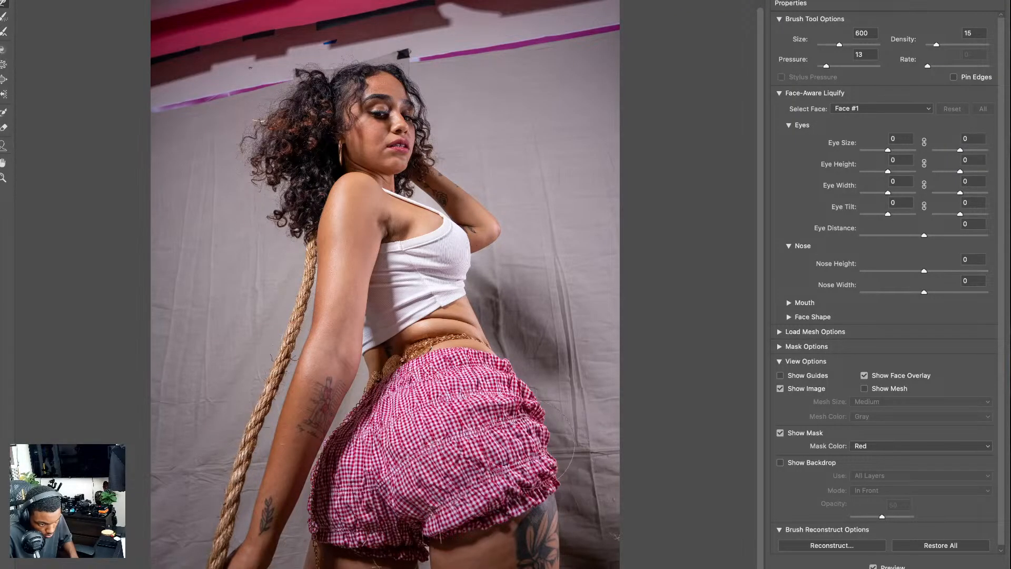
{"action": "key", "text": "bracketleft"}
{"action": "key", "text": "bracketleft"}
{"action": "key", "text": "bracketleft"}
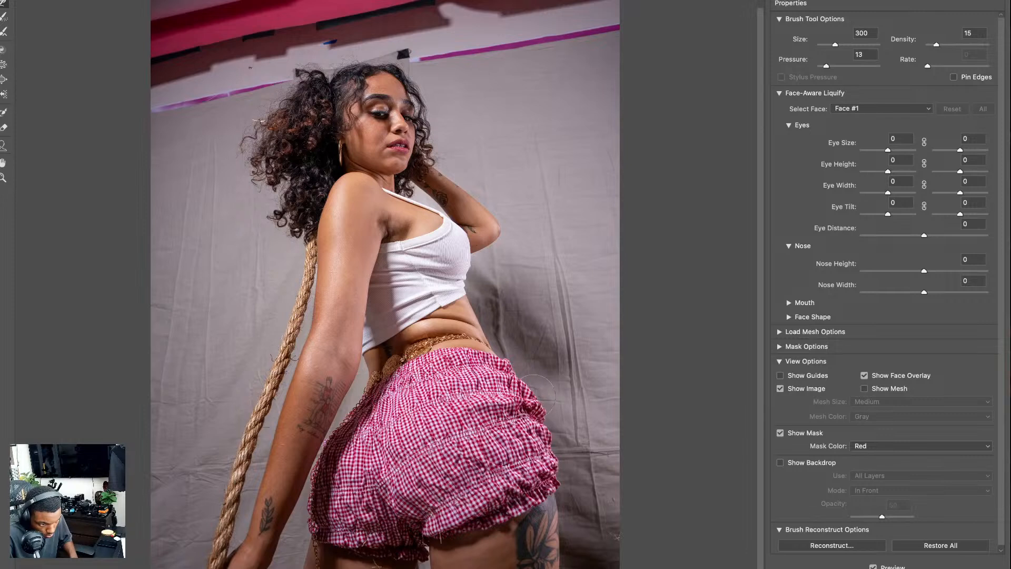
- Enlarge the lower part of the pink shorts slightly with Liquify's Bloat tool at brush size 1000 and up, density 50 and rate 80
{"action": "left_click", "coordinate": [4, 79]}
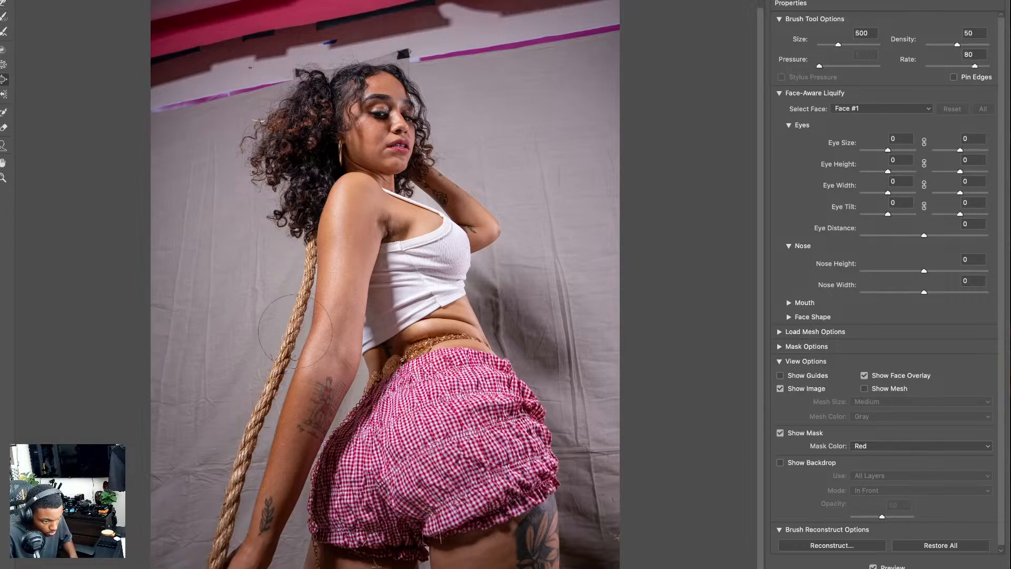
{"action": "key", "text": "bracketright"}
{"action": "key", "text": "bracketright"}
{"action": "key", "text": "bracketright"}
{"action": "key", "text": "bracketright"}
{"action": "key", "text": "bracketright"}
{"action": "key", "text": "bracketright"}
{"action": "key", "text": "bracketright"}
{"action": "key", "text": "bracketright"}
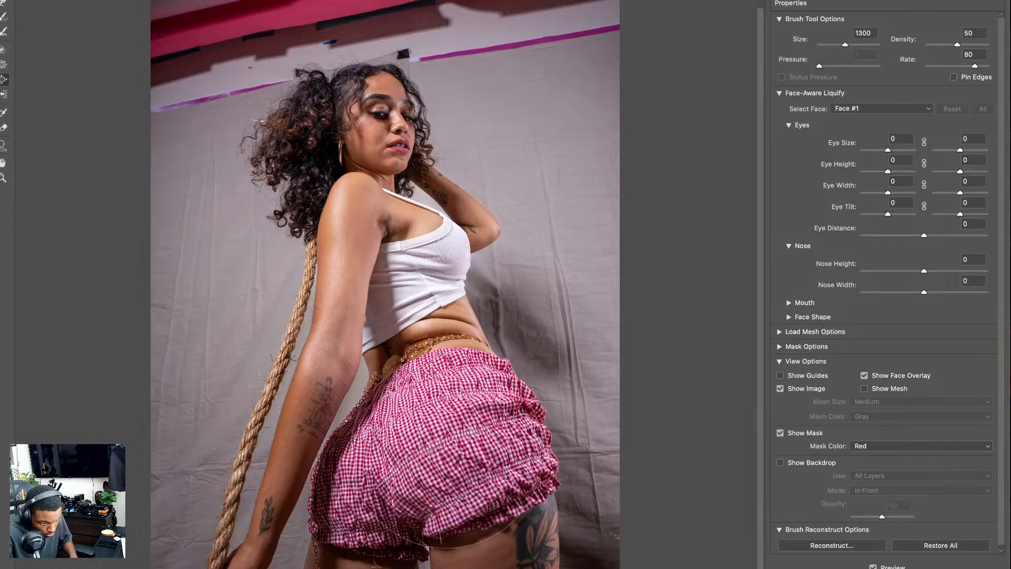
{"action": "key", "text": "bracketleft"}
{"action": "key", "text": "bracketleft"}
{"action": "key", "text": "bracketleft"}
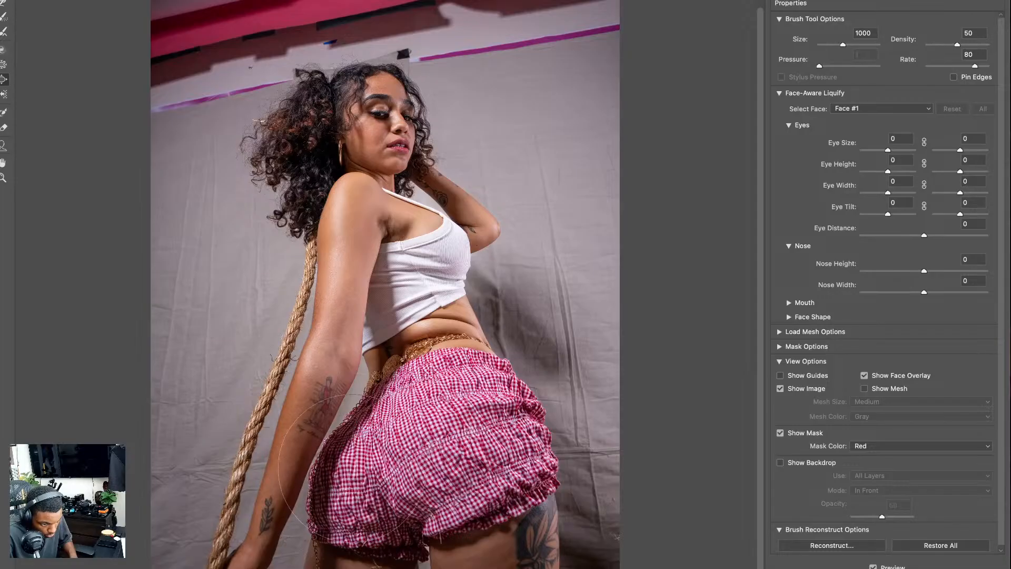
{"action": "left_click_drag", "start_coordinate": [346, 475], "coordinate": [343, 488]}
{"action": "key", "text": "bracketright"}
{"action": "key", "text": "bracketright"}
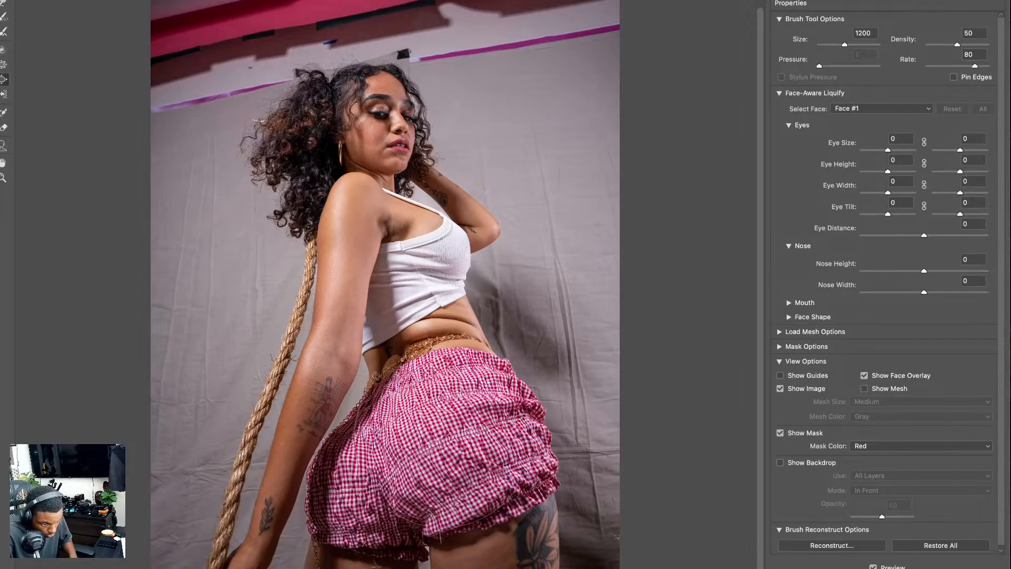
{"action": "key", "text": "bracketright"}
{"action": "key", "text": "bracketright"}
{"action": "key", "text": "bracketright"}
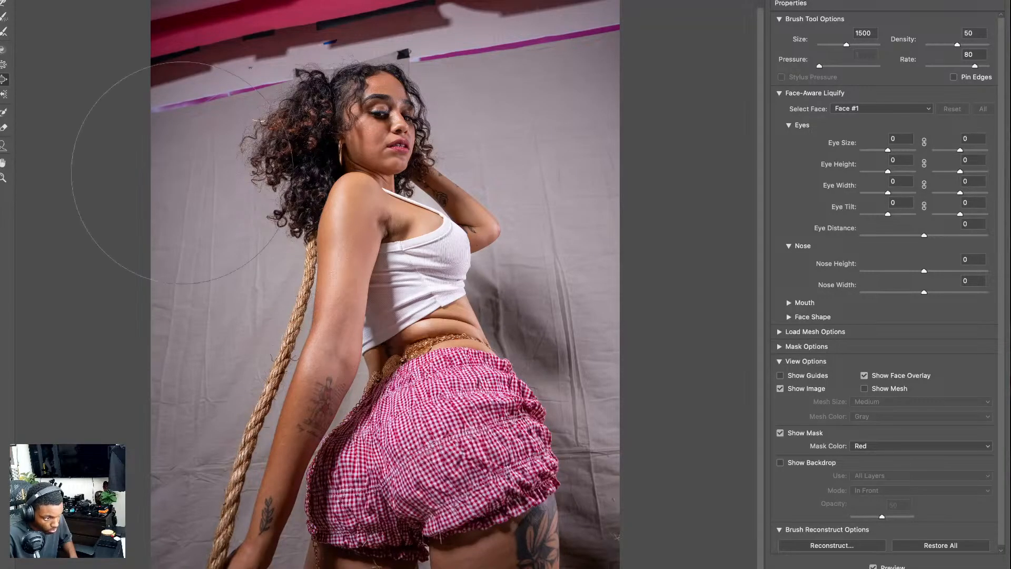
- Refine the edge of the white top with Liquify's Forward Warp at brush size 80 and pressure 13, and apply the Liquify changes
{"action": "left_click", "coordinate": [5, 5]}
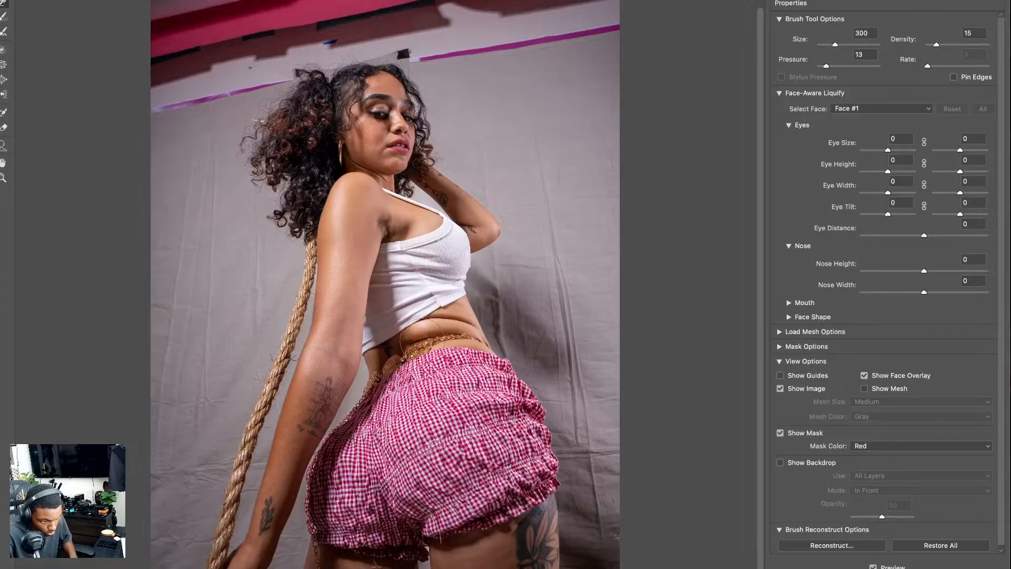
{"action": "key", "text": "bracketright"}
{"action": "key", "text": "bracketright"}
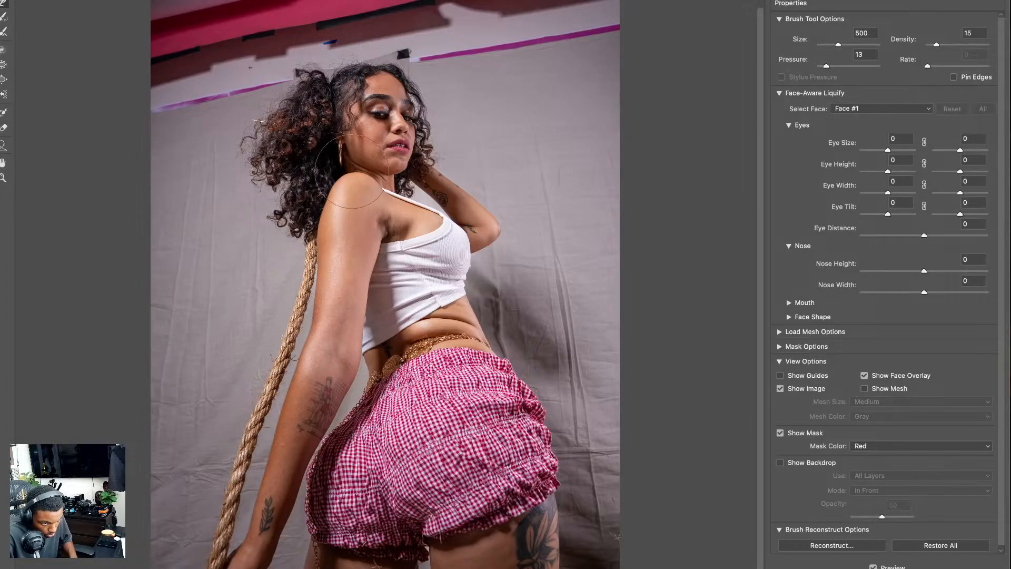
{"action": "key", "text": "bracketright"}
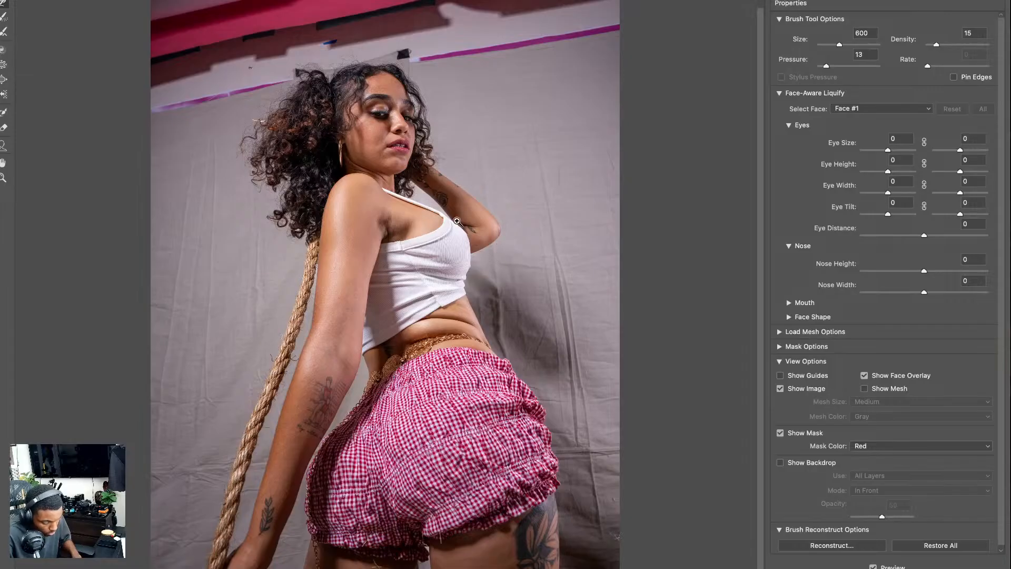
{"action": "left_click", "coordinate": [456, 221], "text": "super"}
{"action": "mouse_move", "coordinate": [548, 208]}
{"action": "left_mouse_down"}
{"action": "mouse_move", "coordinate": [456, 383]}
{"action": "mouse_move", "coordinate": [456, 371]}
{"action": "left_mouse_up"}
{"action": "key", "text": "bracketleft"}
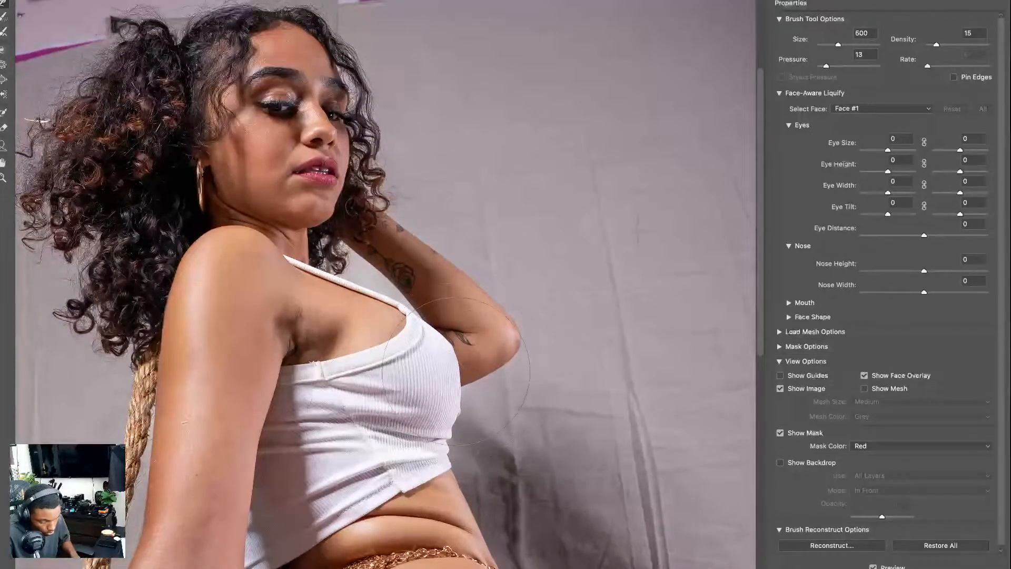
{"action": "key", "text": "bracketleft"}
{"action": "key", "text": "bracketleft"}
{"action": "key", "text": "bracketleft"}
{"action": "key", "text": "bracketleft"}
{"action": "key", "text": "bracketleft"}
{"action": "key", "text": "bracketleft"}
{"action": "key", "text": "bracketleft"}
{"action": "key", "text": "bracketleft"}
{"action": "key", "text": "bracketleft"}
{"action": "key", "text": "bracketleft"}
{"action": "key", "text": "bracketleft"}
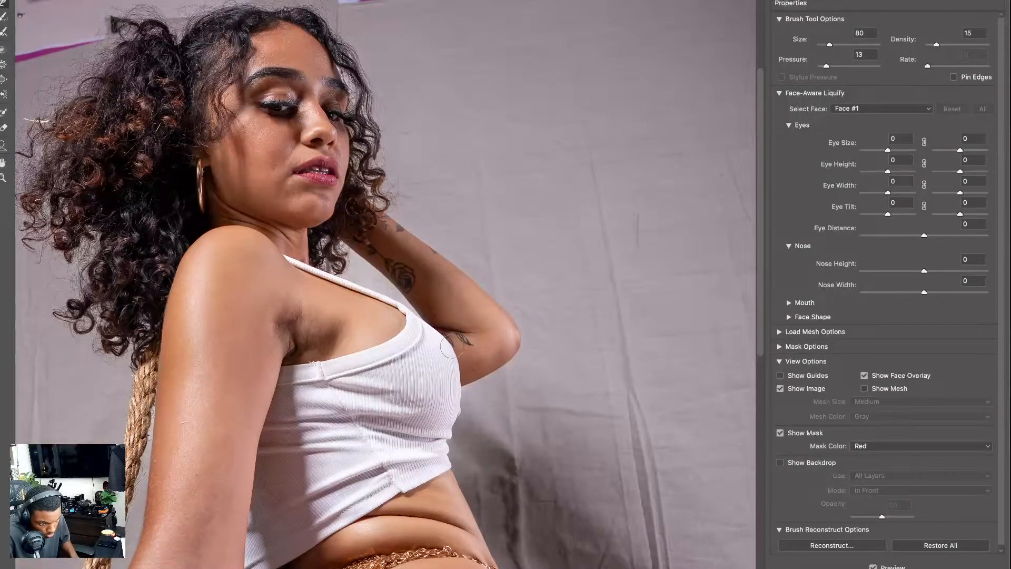
{"action": "mouse_move", "coordinate": [474, 338]}
{"action": "left_mouse_down"}
{"action": "mouse_move", "coordinate": [533, 499]}
{"action": "mouse_move", "coordinate": [558, 307]}
{"action": "left_mouse_up"}
{"action": "mouse_move", "coordinate": [535, 553]}
{"action": "left_mouse_down"}
{"action": "mouse_move", "coordinate": [513, 179]}
{"action": "mouse_move", "coordinate": [524, 147]}
{"action": "mouse_move", "coordinate": [571, 105]}
{"action": "left_mouse_up"}
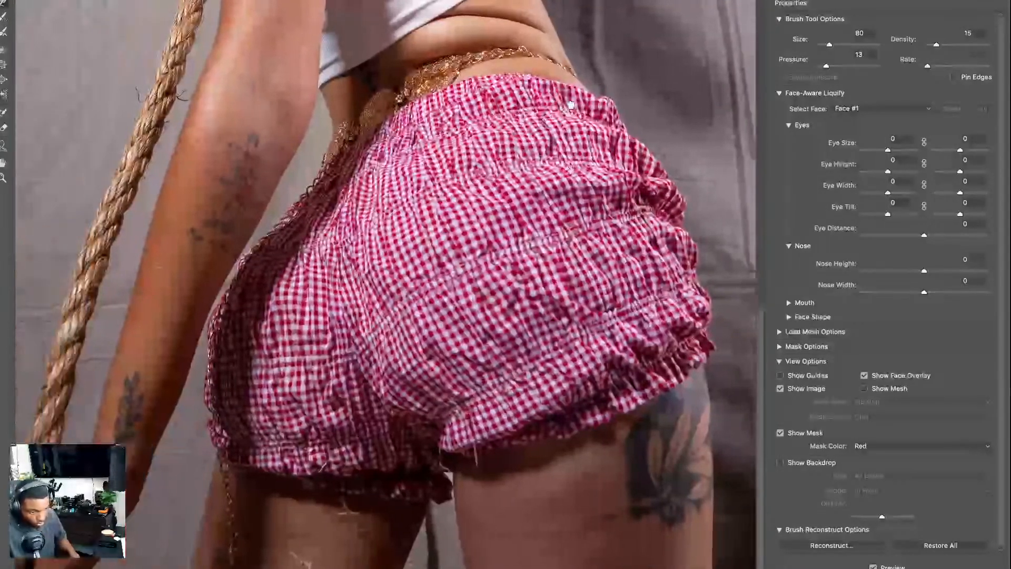
{"action": "key", "text": "ctrl+0"}
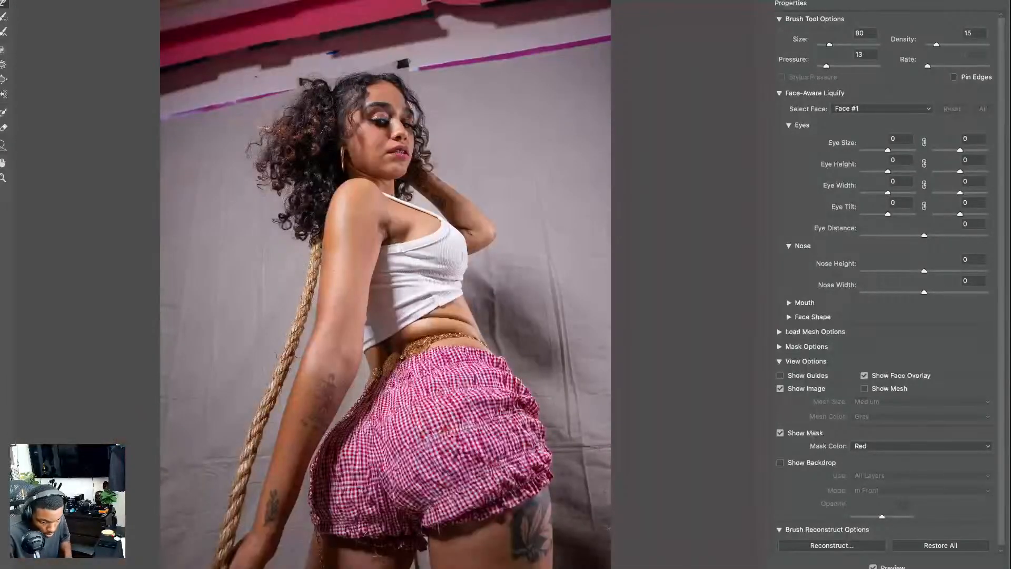
{"action": "key", "text": "Return"}
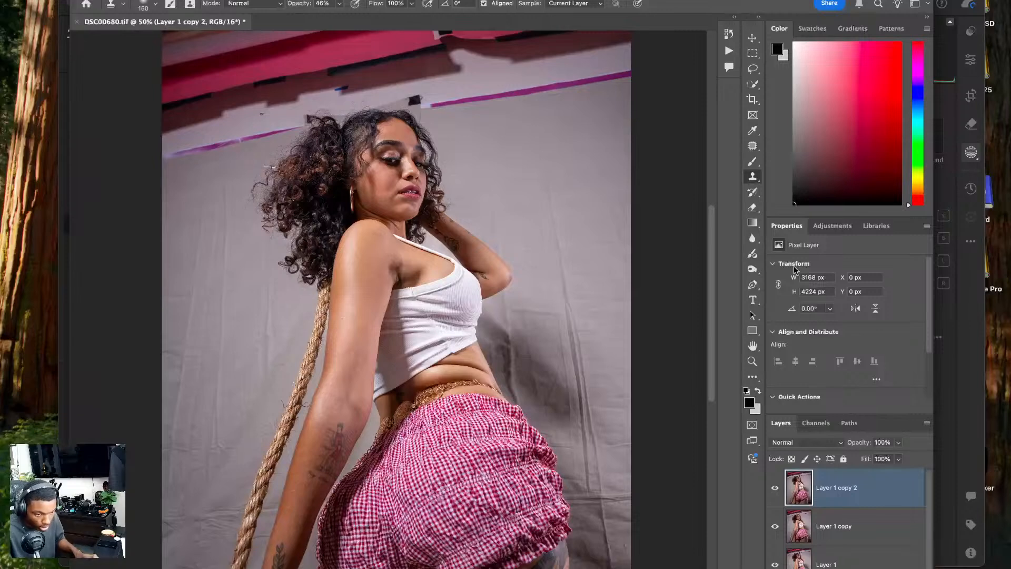
- Duplicate the reshaped layer as Layer 1 copy 2 and mask out the background around the model on it
{"action": "scroll", "coordinate": [835, 245], "scroll_direction": "down", "scroll_amount": 3}
{"action": "scroll", "coordinate": [851, 361], "scroll_direction": "down", "scroll_amount": 3}
{"action": "left_click", "coordinate": [853, 346]}
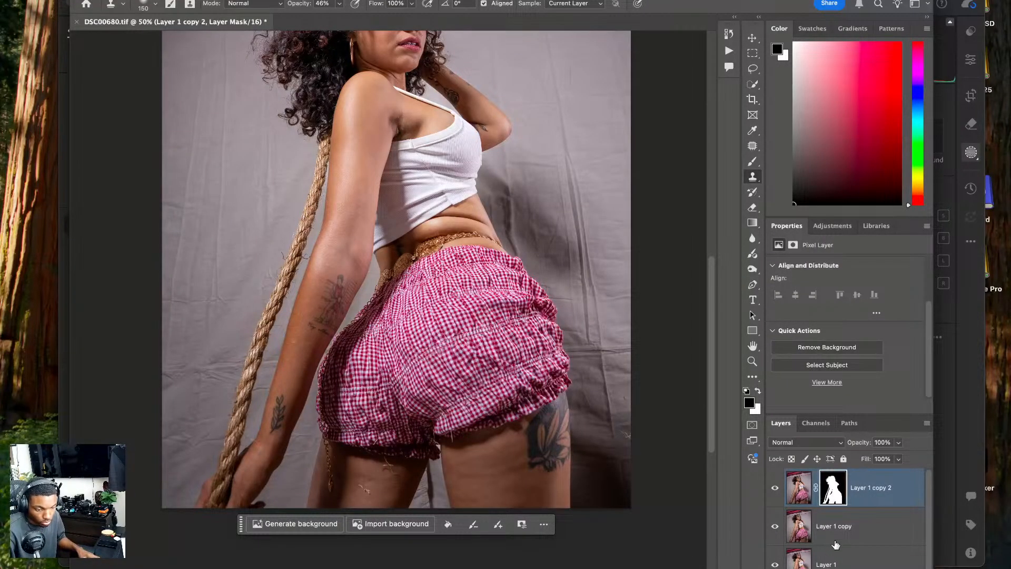
- Try moving the masked model cutout sideways over the backdrop and undo the move
{"action": "scroll", "coordinate": [686, 487], "scroll_direction": "up", "scroll_amount": 5}
{"action": "key", "text": "v"}
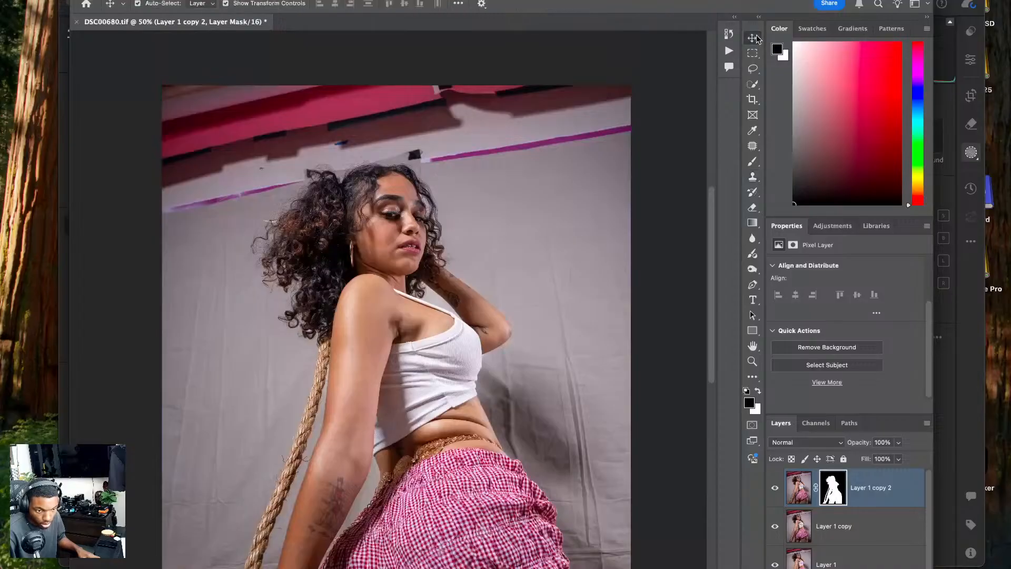
{"action": "left_click_drag", "start_coordinate": [383, 247], "coordinate": [562, 242]}
{"action": "key", "text": "super+z"}
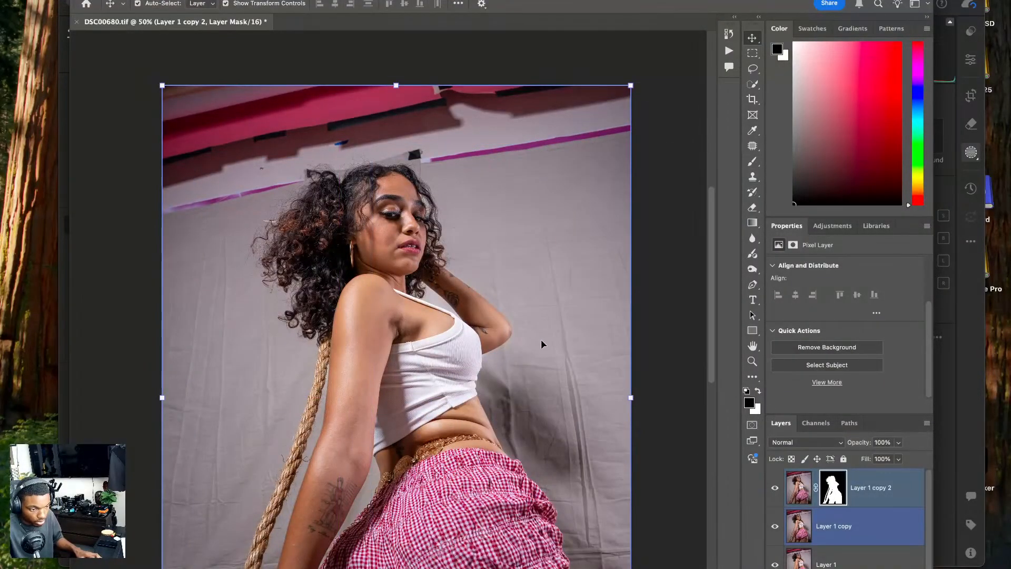
- Duplicate Layer 1 copy, select the model on the duplicate and generatively fill that selection with the prompt "remove"
{"action": "left_click", "coordinate": [835, 530]}
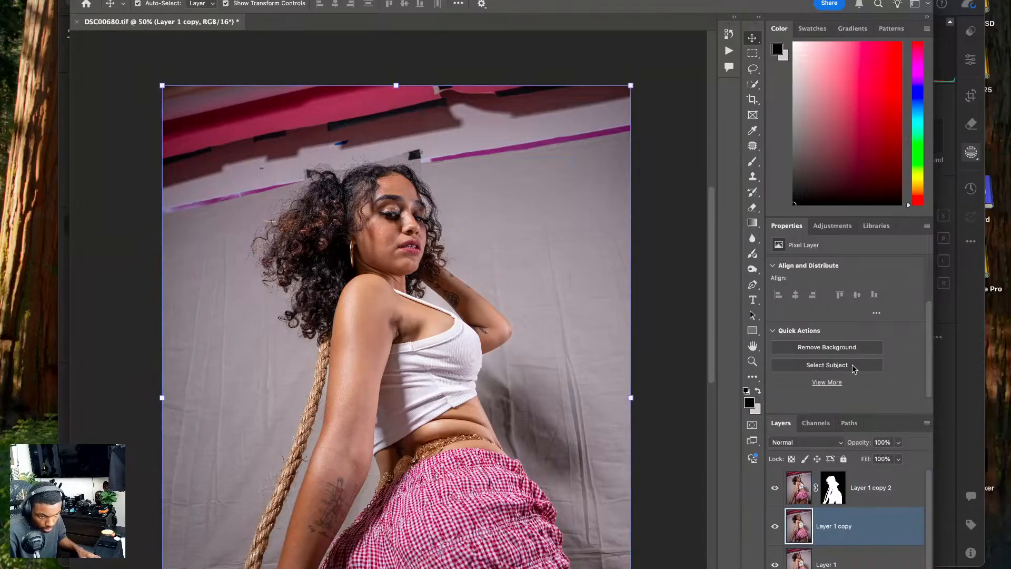
{"action": "key", "text": "super+j"}
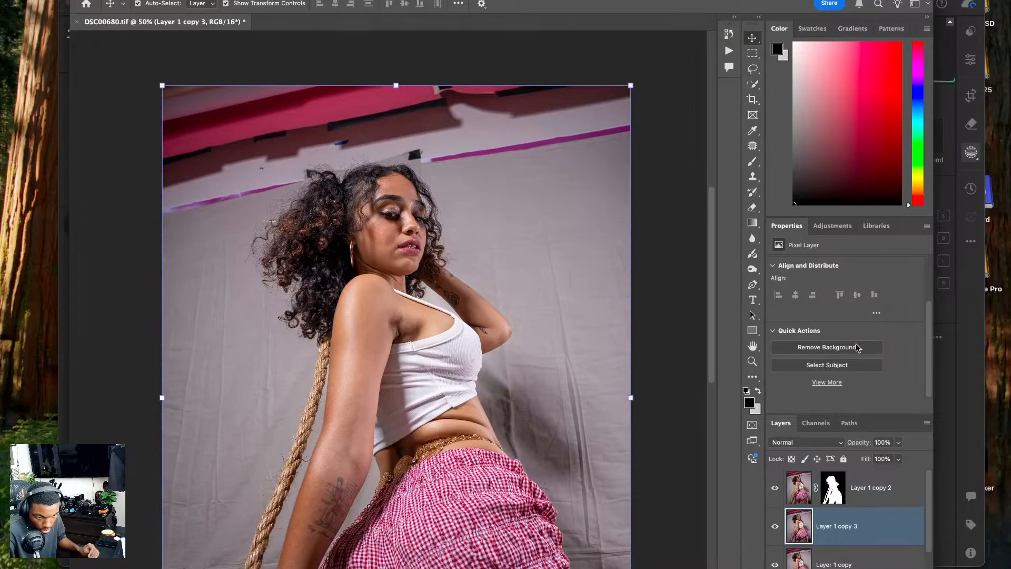
{"action": "left_click", "coordinate": [827, 365]}
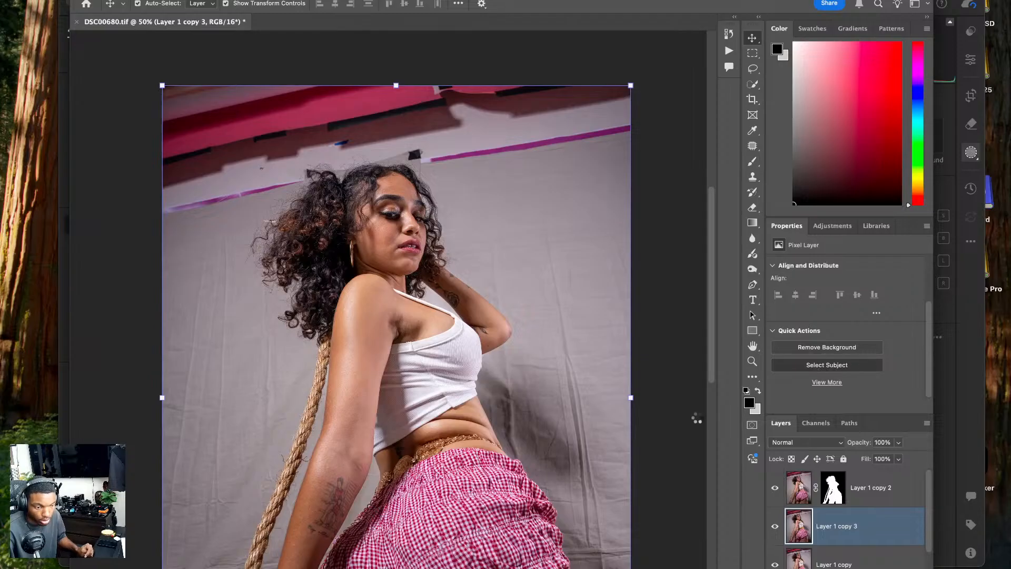
{"action": "scroll", "coordinate": [434, 414], "scroll_direction": "down", "scroll_amount": 1}
{"action": "key", "text": "super+minus"}
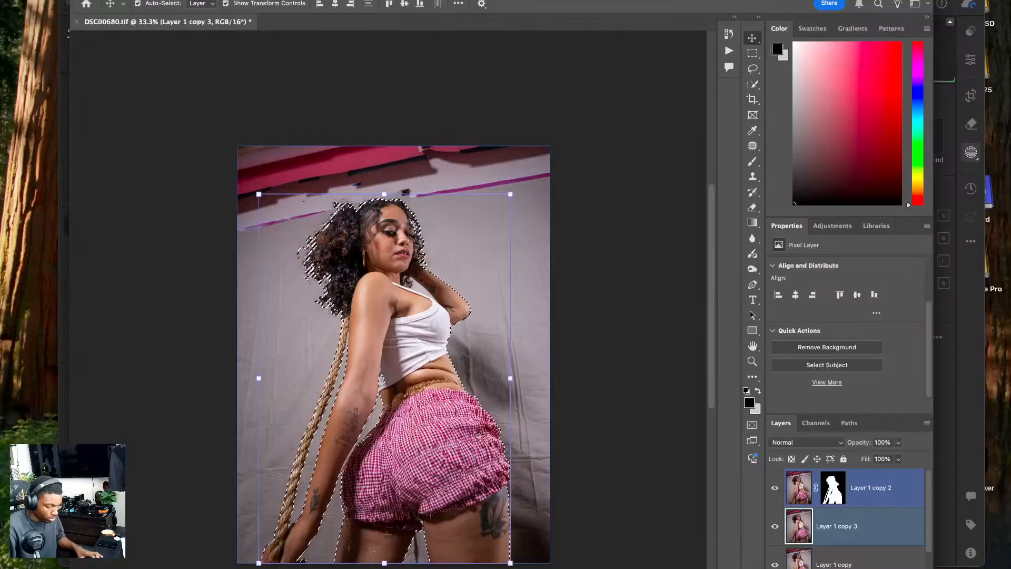
{"action": "key", "text": "Return"}
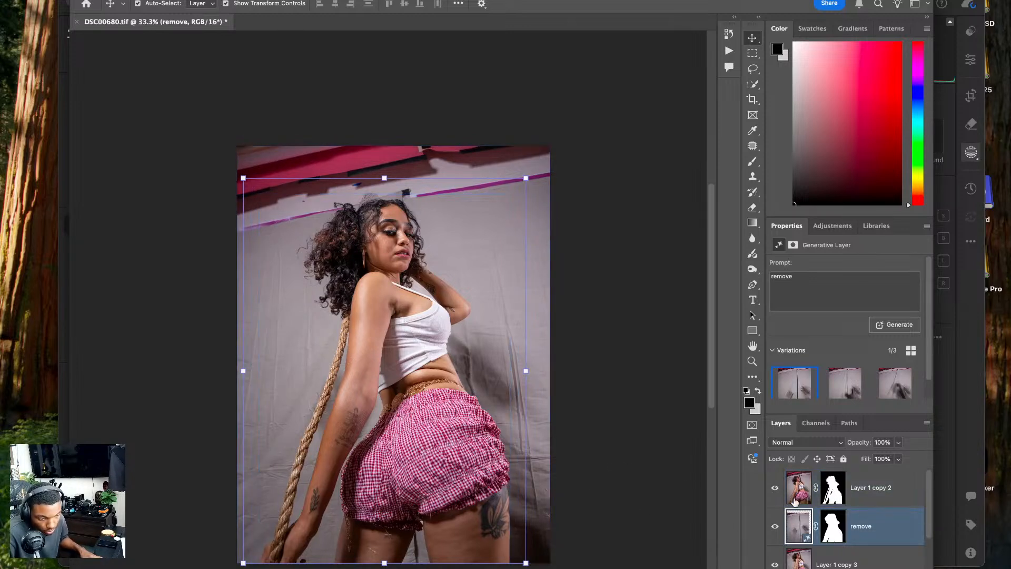
- Hide the Layer 1 copy 2 cutout and switch the generated backdrop to its third variation
{"action": "left_click", "coordinate": [774, 487]}
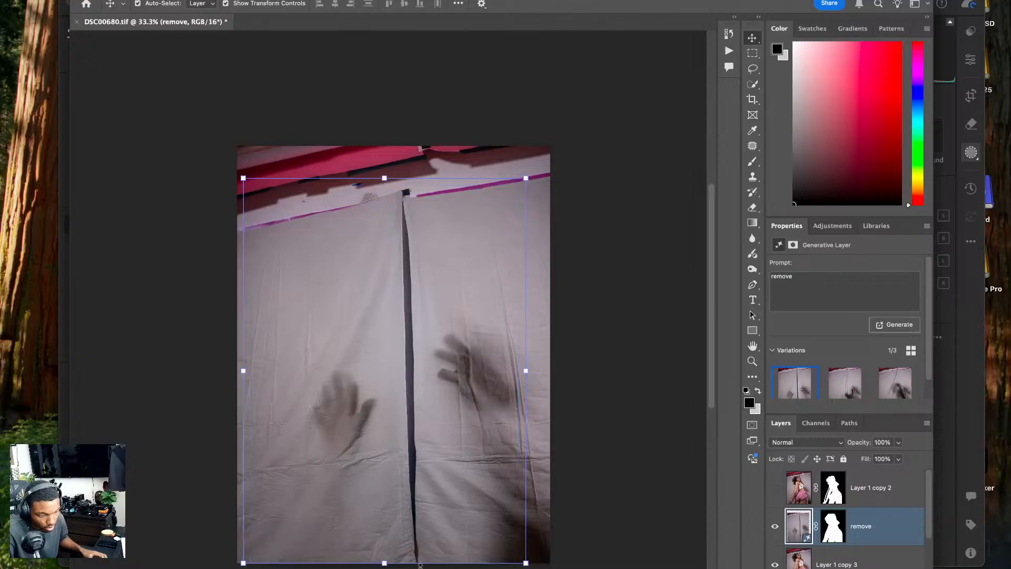
{"action": "key", "text": "Right"}
{"action": "key", "text": "Right"}
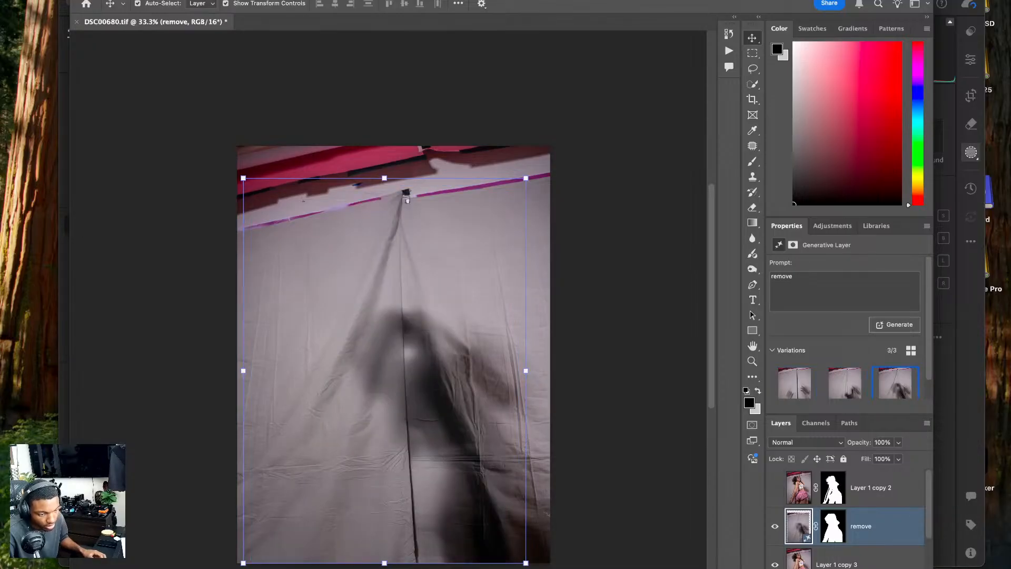
- Switch the generated backdrop to its first variation, show the Layer 1 copy 2 cutout and compare the image with the remove layer hidden and shown
{"action": "key", "text": "Right"}
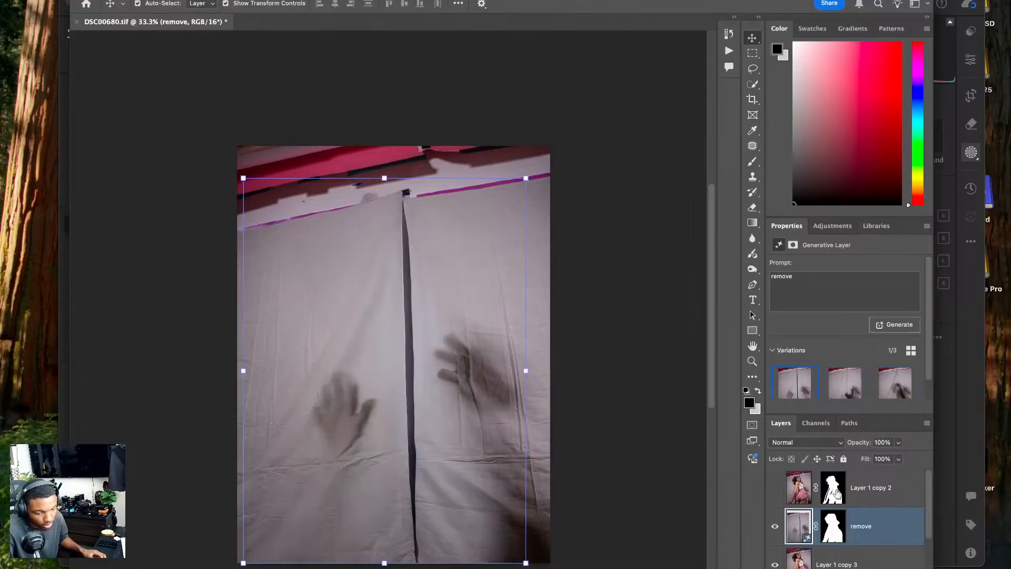
{"action": "left_click", "coordinate": [775, 488]}
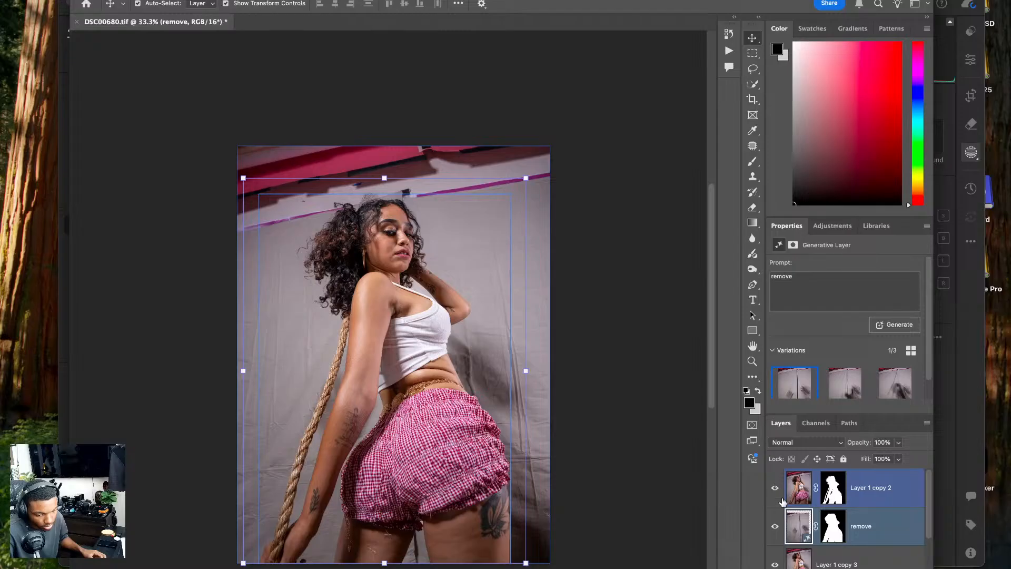
{"action": "left_click", "coordinate": [774, 525]}
{"action": "left_click", "coordinate": [773, 524]}
{"action": "left_click", "coordinate": [774, 524]}
{"action": "left_click", "coordinate": [774, 524]}
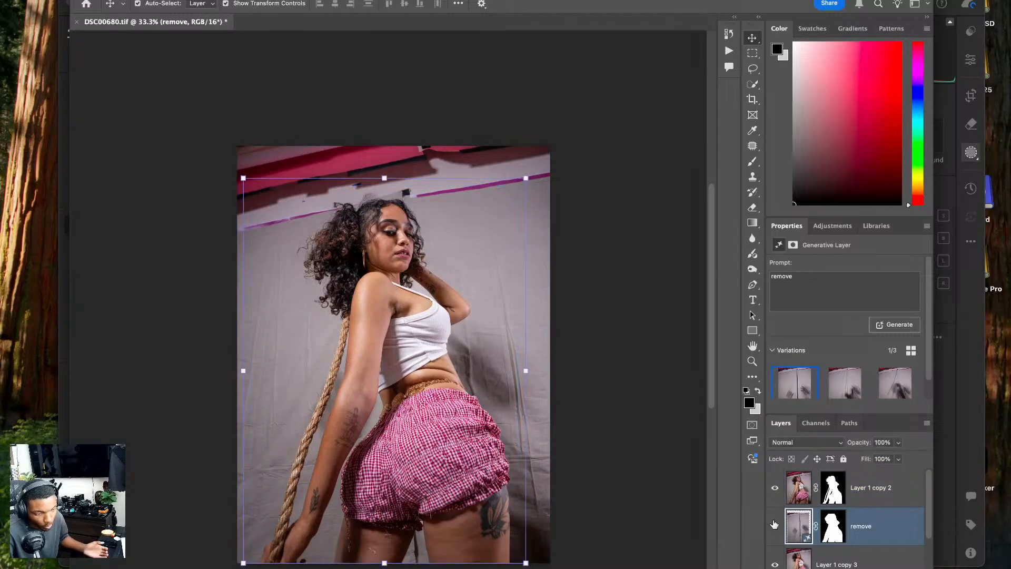
{"action": "left_click", "coordinate": [774, 524]}
{"action": "left_click", "coordinate": [774, 524]}
{"action": "left_click", "coordinate": [774, 524]}
{"action": "left_click", "coordinate": [774, 524]}
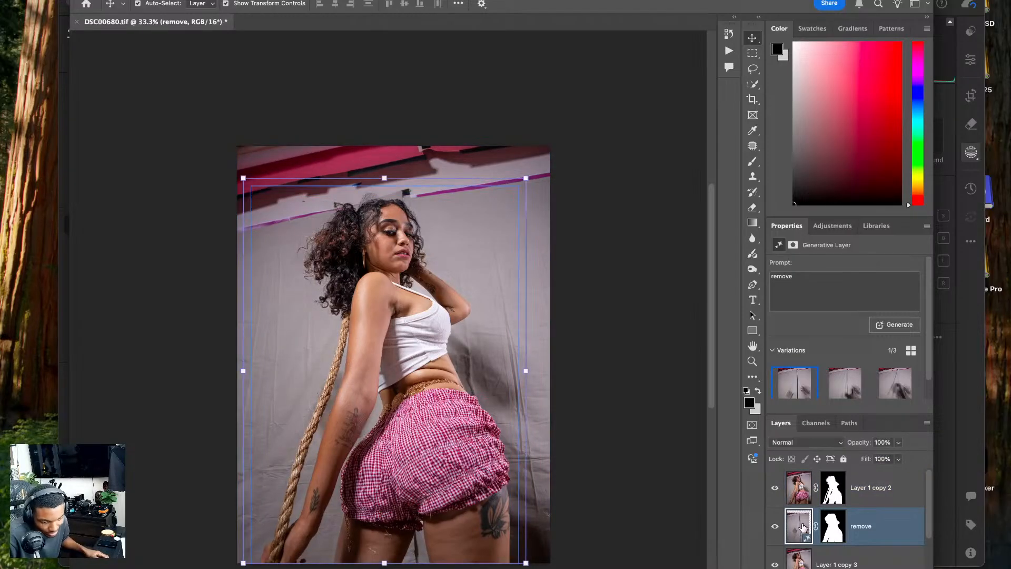
- Hide the Layer 1 copy 2 cutout and merge the remove layer down into Layer 1 copy 3
{"action": "left_click", "coordinate": [775, 487]}
{"action": "right_click", "coordinate": [825, 536]}
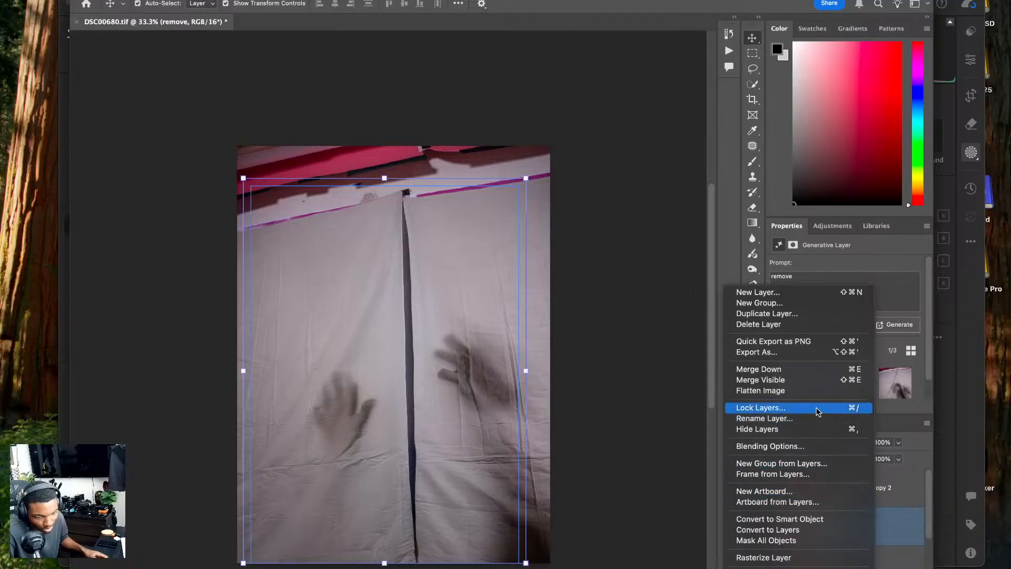
{"action": "left_click", "coordinate": [821, 367]}
- Patch the two hand-shaped shadows on the backdrop of Layer 1 copy 3 with clean cloth from above them
{"action": "left_click", "coordinate": [752, 145]}
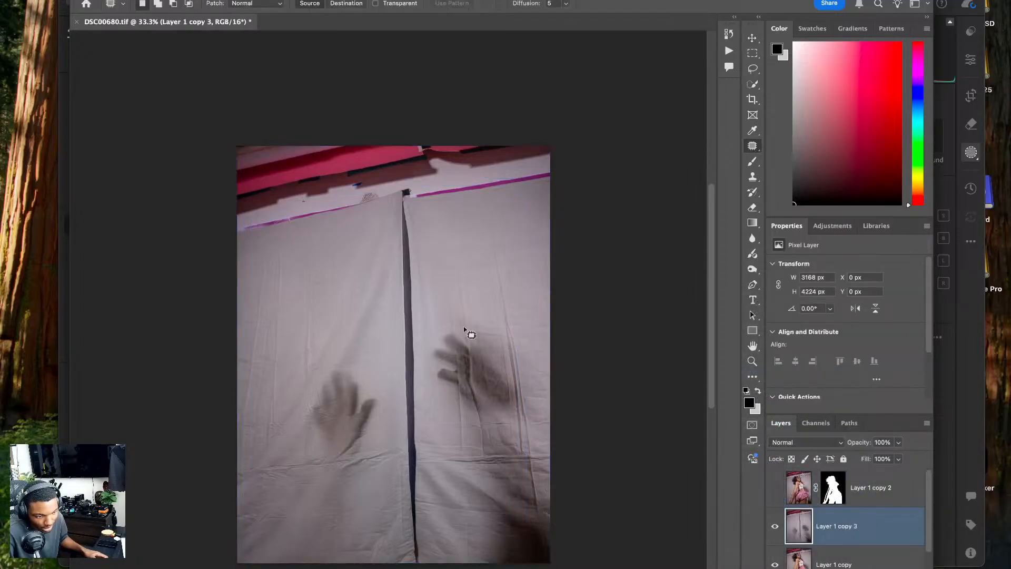
{"action": "mouse_move", "coordinate": [340, 363]}
{"action": "left_mouse_down"}
{"action": "mouse_move", "coordinate": [345, 481]}
{"action": "mouse_move", "coordinate": [338, 356]}
{"action": "left_mouse_up"}
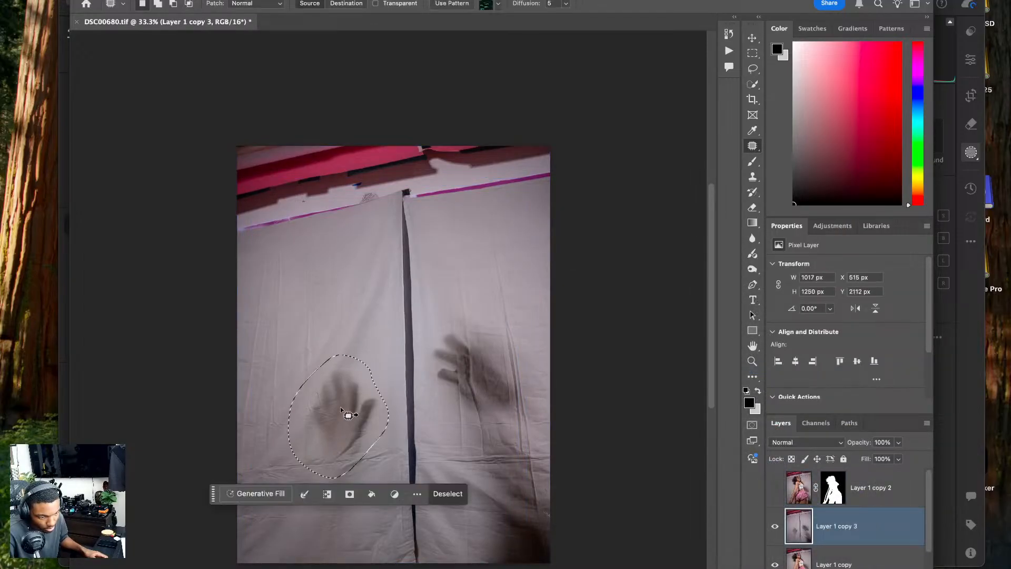
{"action": "mouse_move", "coordinate": [345, 413]}
{"action": "left_mouse_down"}
{"action": "mouse_move", "coordinate": [300, 332]}
{"action": "mouse_move", "coordinate": [313, 306]}
{"action": "left_mouse_up"}
{"action": "left_click", "coordinate": [306, 299]}
{"action": "mouse_move", "coordinate": [493, 342]}
{"action": "left_mouse_down"}
{"action": "mouse_move", "coordinate": [437, 347]}
{"action": "mouse_move", "coordinate": [527, 408]}
{"action": "mouse_move", "coordinate": [529, 386]}
{"action": "left_mouse_up"}
{"action": "left_click_drag", "start_coordinate": [498, 388], "coordinate": [501, 276]}
{"action": "key", "text": "ctrl+d"}
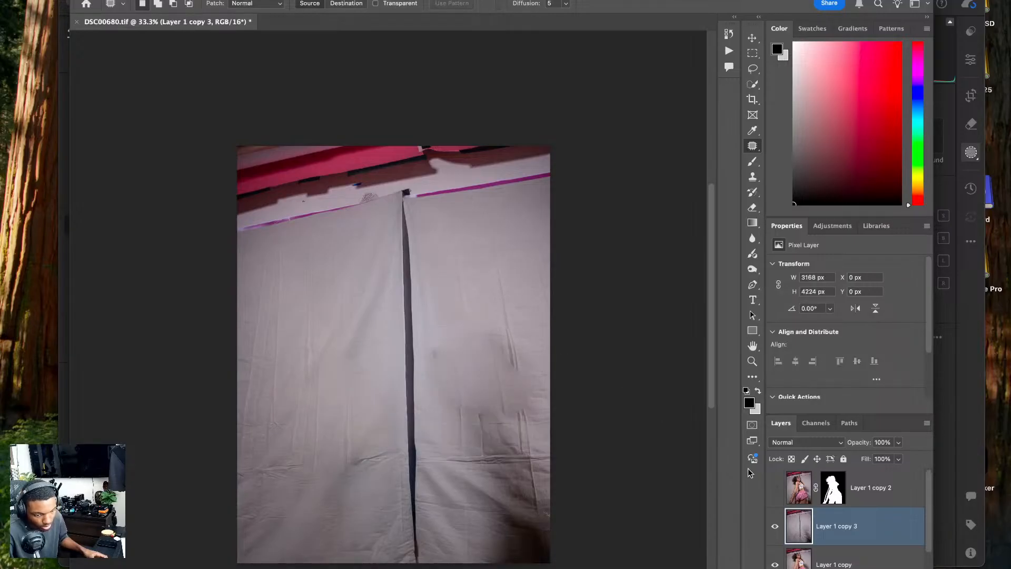
- Compare the patched backdrop with and without the Layer 1 copy 2 cutout over it
{"action": "left_click", "coordinate": [775, 488]}
{"action": "left_click", "coordinate": [775, 488]}
{"action": "left_click", "coordinate": [776, 488]}
{"action": "left_click", "coordinate": [775, 488]}
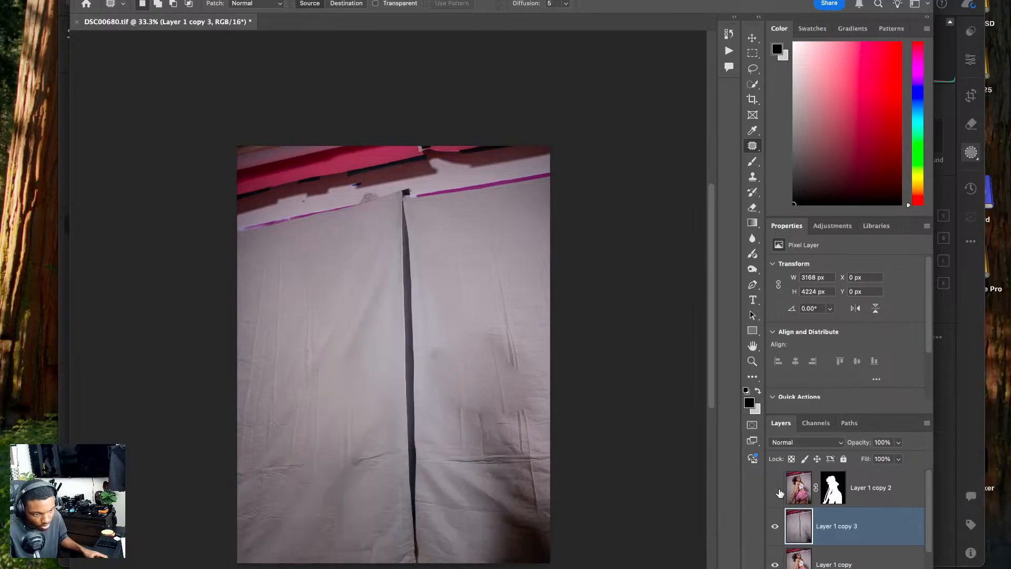
{"action": "left_click", "coordinate": [775, 488]}
{"action": "left_click", "coordinate": [775, 488]}
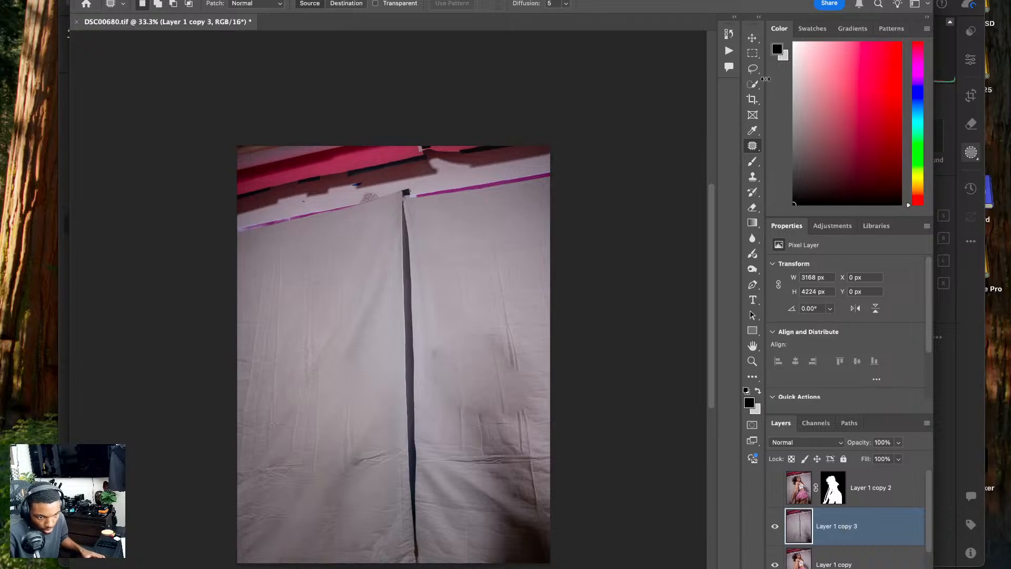
- Lasso the striped area above the cloth backdrop and try a generative fill on it without a prompt
{"action": "left_click", "coordinate": [753, 68]}
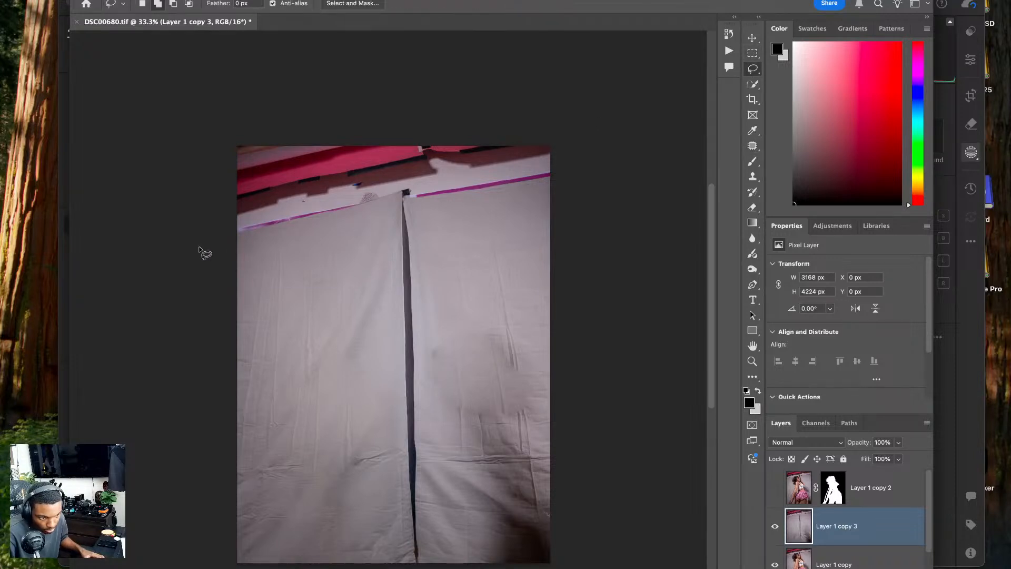
{"action": "mouse_move", "coordinate": [199, 248]}
{"action": "left_mouse_down"}
{"action": "mouse_move", "coordinate": [370, 210]}
{"action": "mouse_move", "coordinate": [567, 193]}
{"action": "mouse_move", "coordinate": [572, 98]}
{"action": "mouse_move", "coordinate": [136, 62]}
{"action": "mouse_move", "coordinate": [153, 82]}
{"action": "left_mouse_up"}
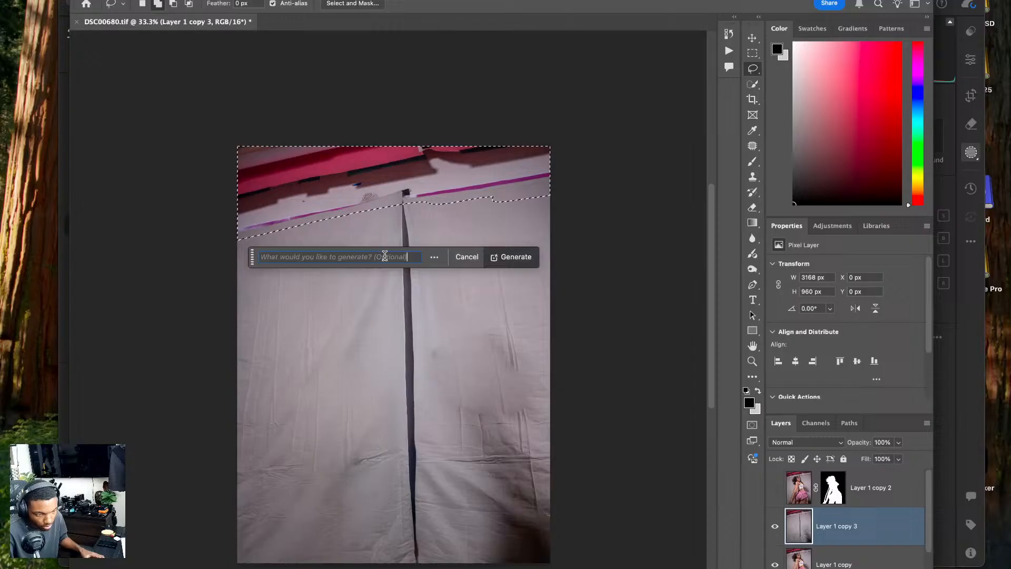
{"action": "left_click", "coordinate": [513, 258]}
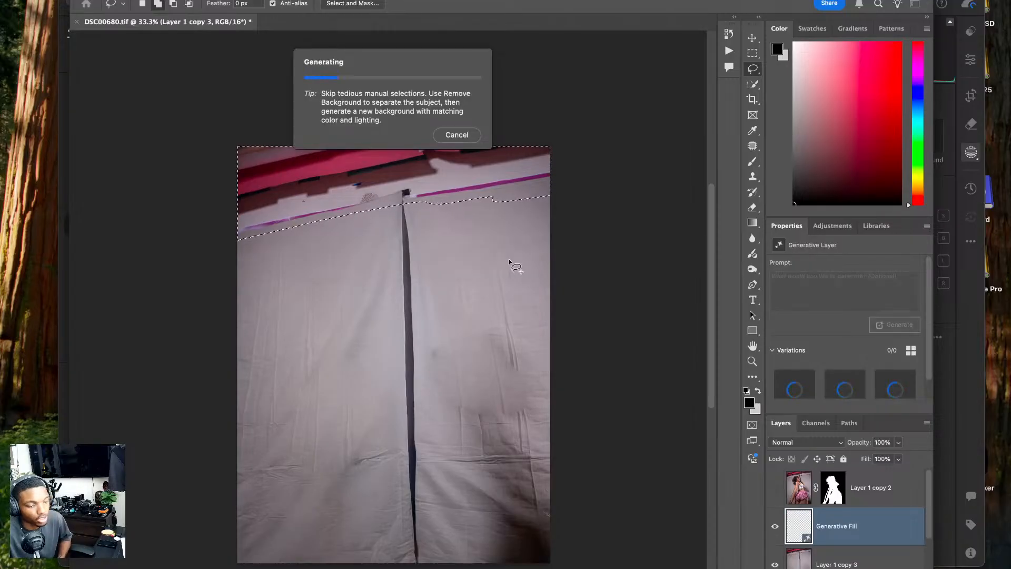
{"action": "left_click", "coordinate": [463, 138]}
- Add the dark vertical gap between the cloths to the lasso selection and generatively fill the whole selection without a prompt
{"action": "mouse_move", "coordinate": [415, 211]}
{"action": "left_mouse_down"}
{"action": "mouse_move", "coordinate": [403, 194]}
{"action": "mouse_move", "coordinate": [419, 562]}
{"action": "left_mouse_up"}
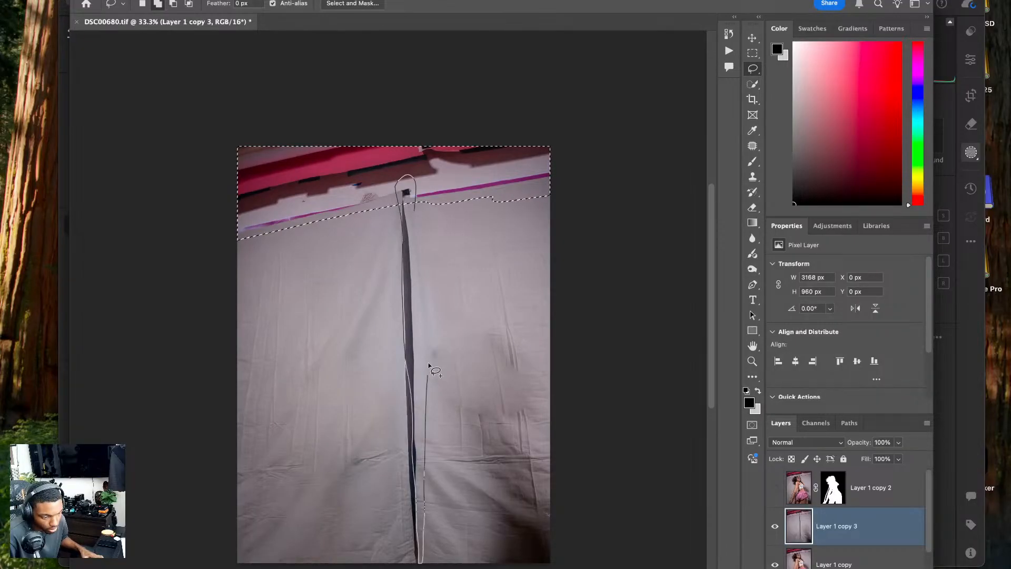
{"action": "mouse_move", "coordinate": [429, 365]}
{"action": "left_mouse_down"}
{"action": "mouse_move", "coordinate": [415, 199]}
{"action": "mouse_move", "coordinate": [402, 171]}
{"action": "mouse_move", "coordinate": [397, 356]}
{"action": "left_mouse_up"}
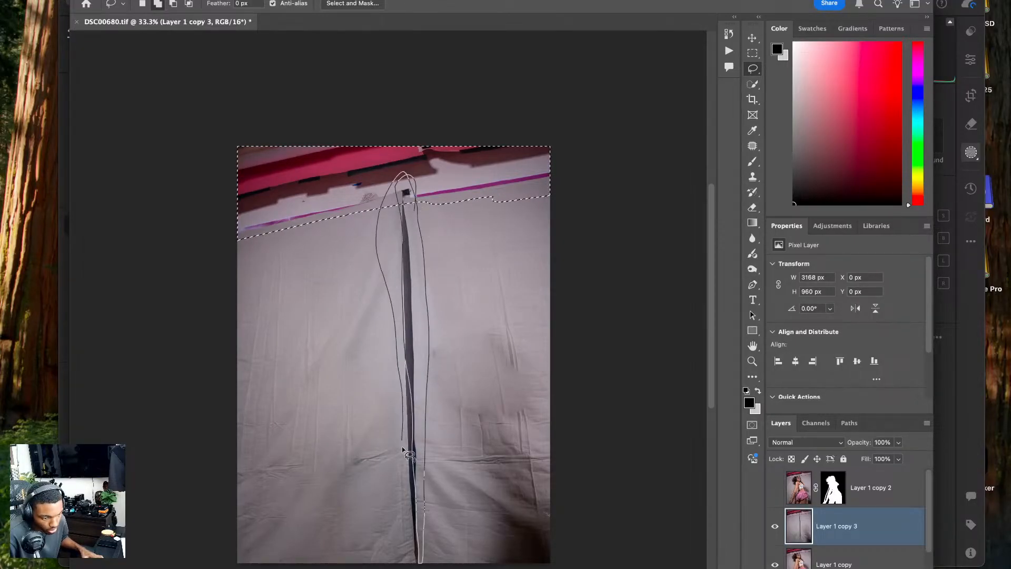
{"action": "mouse_move", "coordinate": [406, 452]}
{"action": "left_mouse_down"}
{"action": "mouse_move", "coordinate": [412, 506]}
{"action": "mouse_move", "coordinate": [393, 560]}
{"action": "left_mouse_up"}
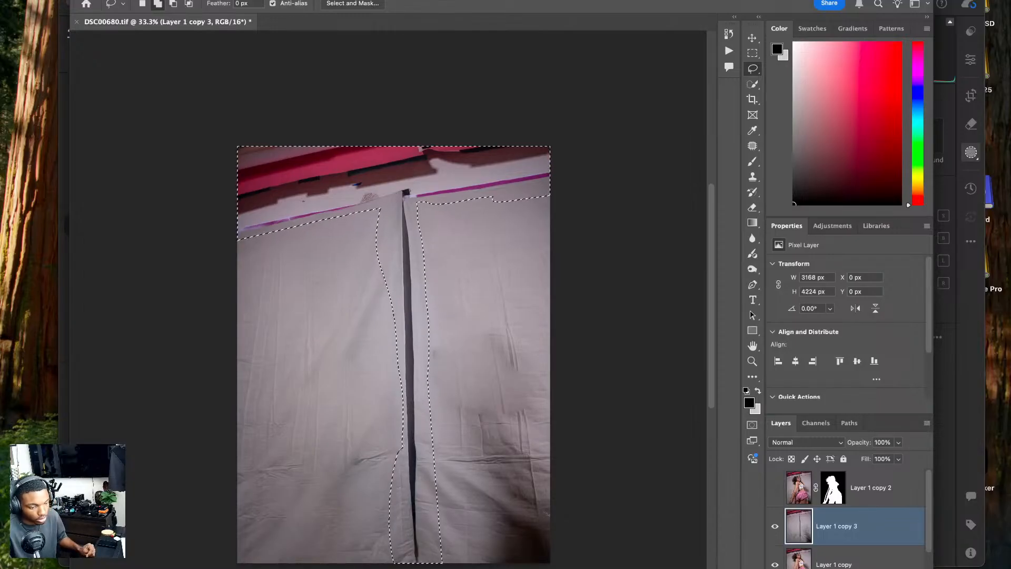
{"action": "key", "text": "Return"}
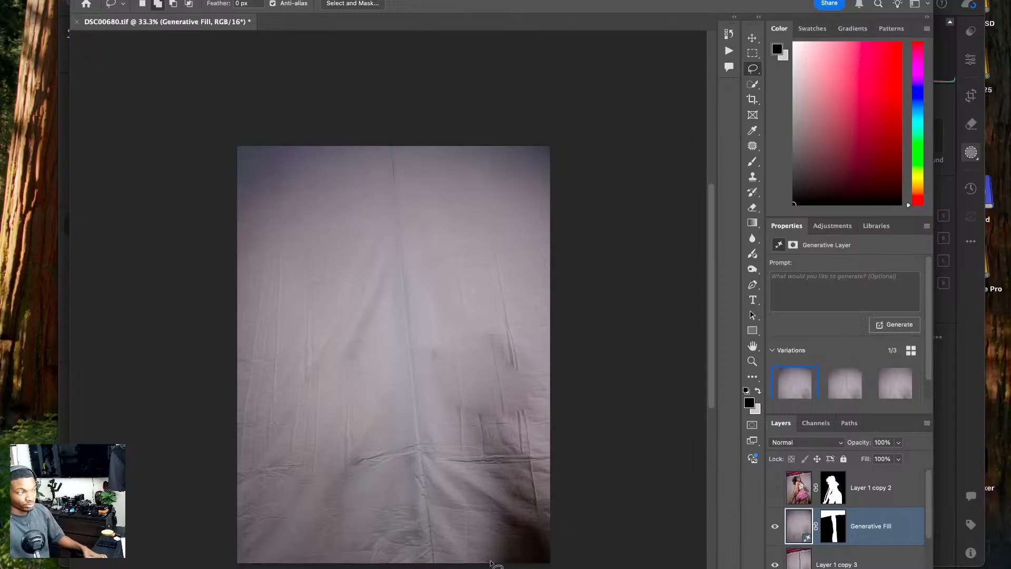
- Choose the third variation of the backdrop fill and show the Layer 1 copy 2 cutout over it, comparing with and without the model
{"action": "scroll", "coordinate": [466, 448], "scroll_direction": "down", "scroll_amount": 3}
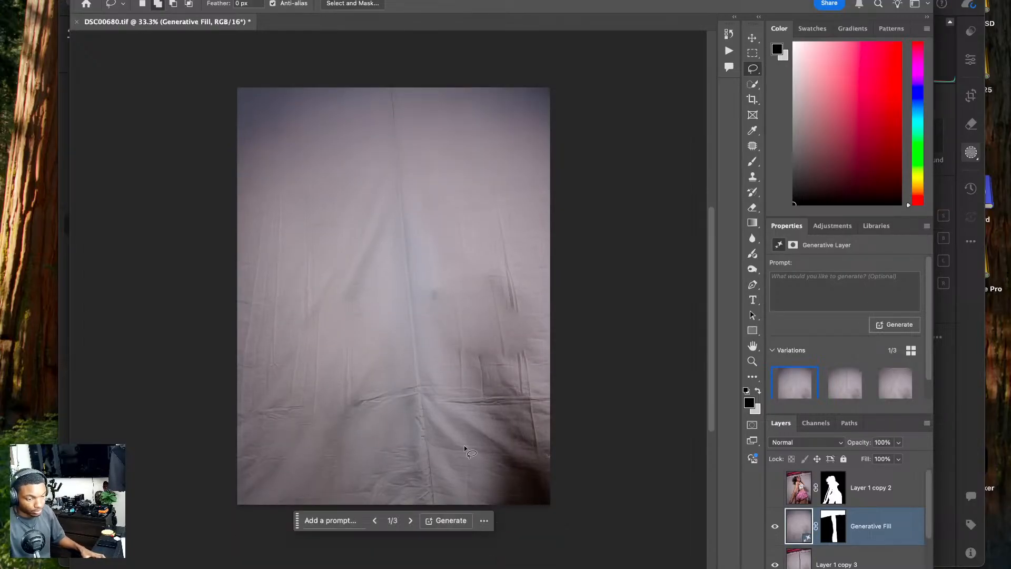
{"action": "left_click", "coordinate": [409, 520]}
{"action": "left_click", "coordinate": [409, 520]}
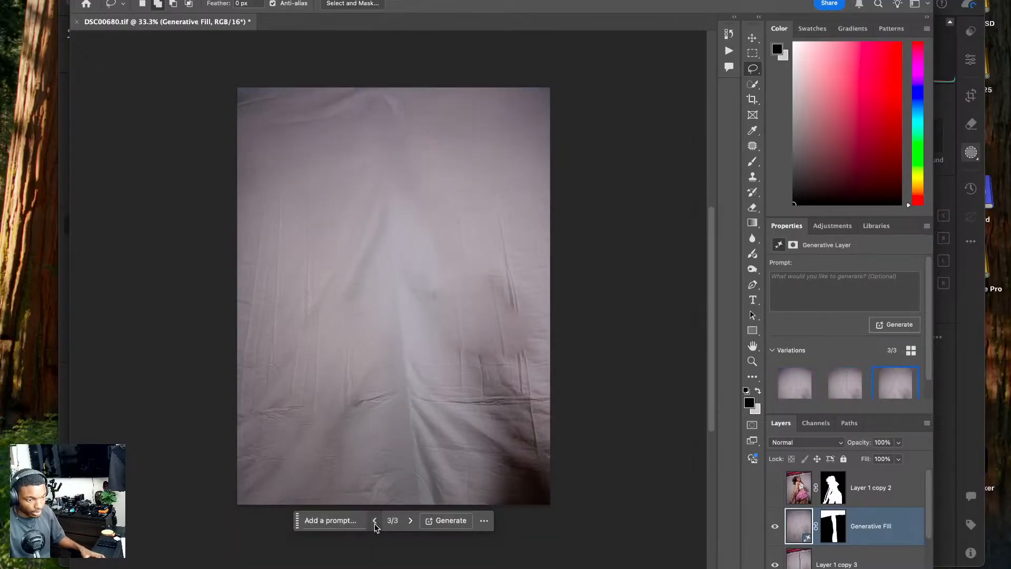
{"action": "left_click", "coordinate": [775, 489]}
{"action": "left_click", "coordinate": [776, 489]}
{"action": "left_click", "coordinate": [775, 489]}
{"action": "left_click", "coordinate": [775, 488]}
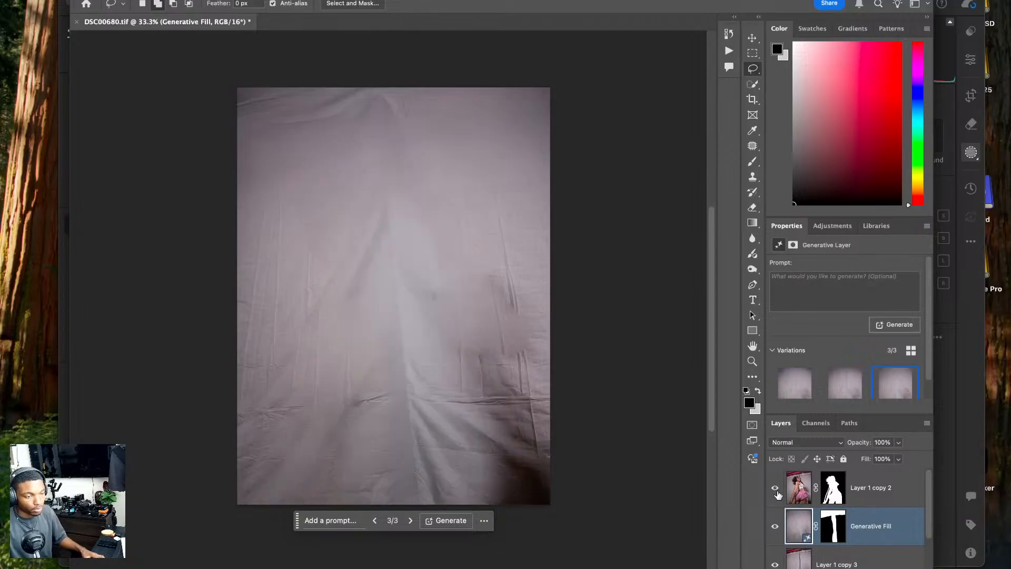
{"action": "left_click", "coordinate": [776, 489]}
{"action": "left_click", "coordinate": [776, 489]}
{"action": "left_click", "coordinate": [776, 489]}
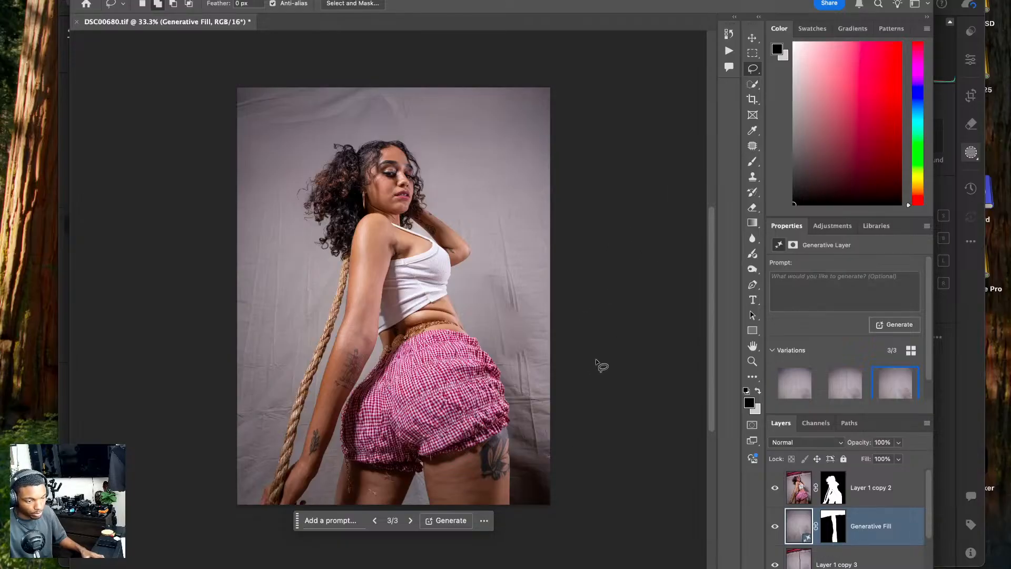
- Crop the image to 4 x 5 in at 300 px/in, shifting and extending the frame to take in the full height
{"action": "key", "text": "c"}
{"action": "left_click", "coordinate": [453, 317]}
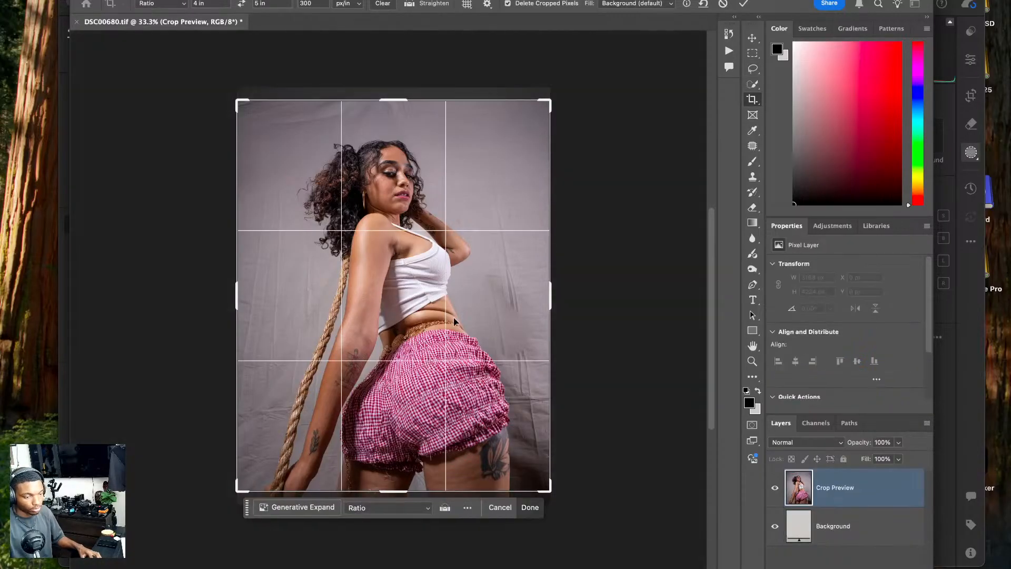
{"action": "left_click_drag", "start_coordinate": [451, 319], "coordinate": [451, 307]}
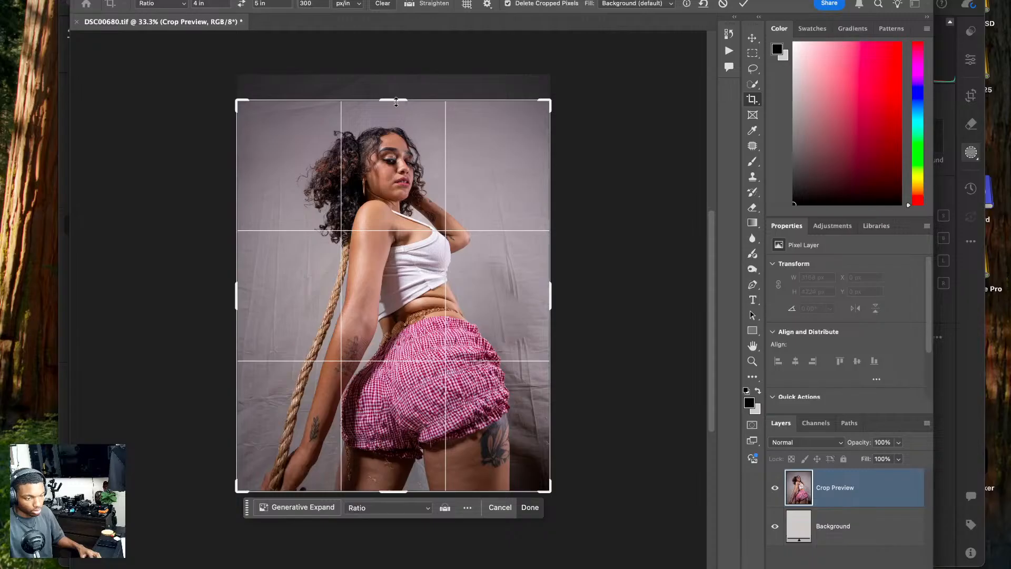
{"action": "left_click_drag", "start_coordinate": [396, 102], "coordinate": [417, 84]}
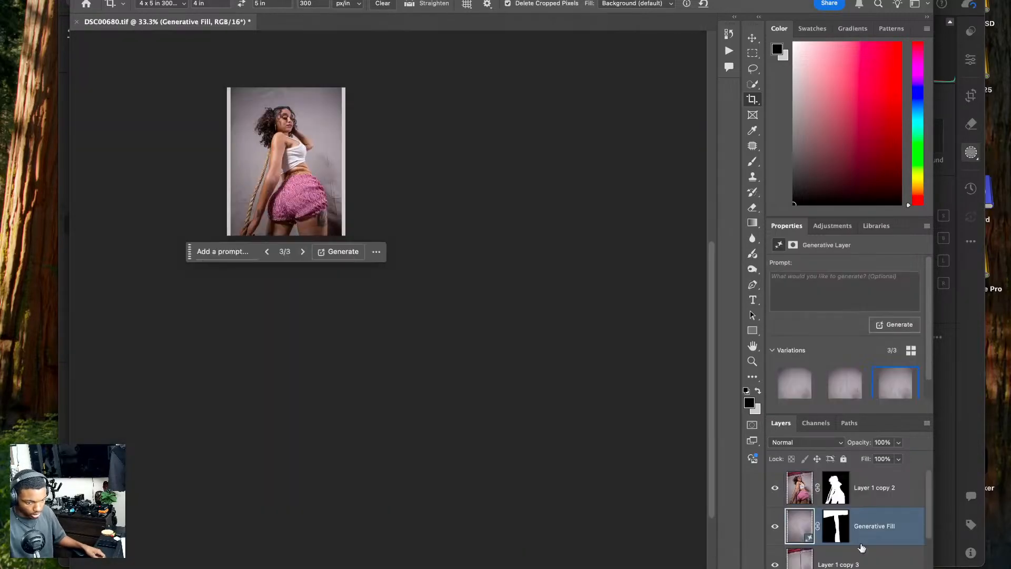
- Merge the Generative Fill layer down into Layer 1 copy 3 and stretch a strip of its right side out to the canvas edge
{"action": "right_click", "coordinate": [872, 535]}
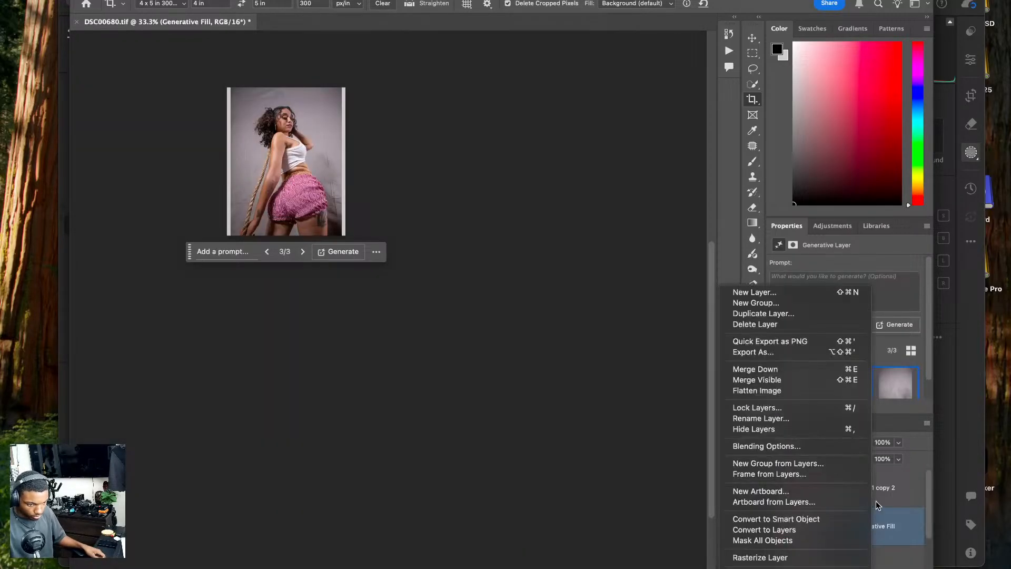
{"action": "left_click", "coordinate": [808, 369]}
{"action": "left_click", "coordinate": [752, 53]}
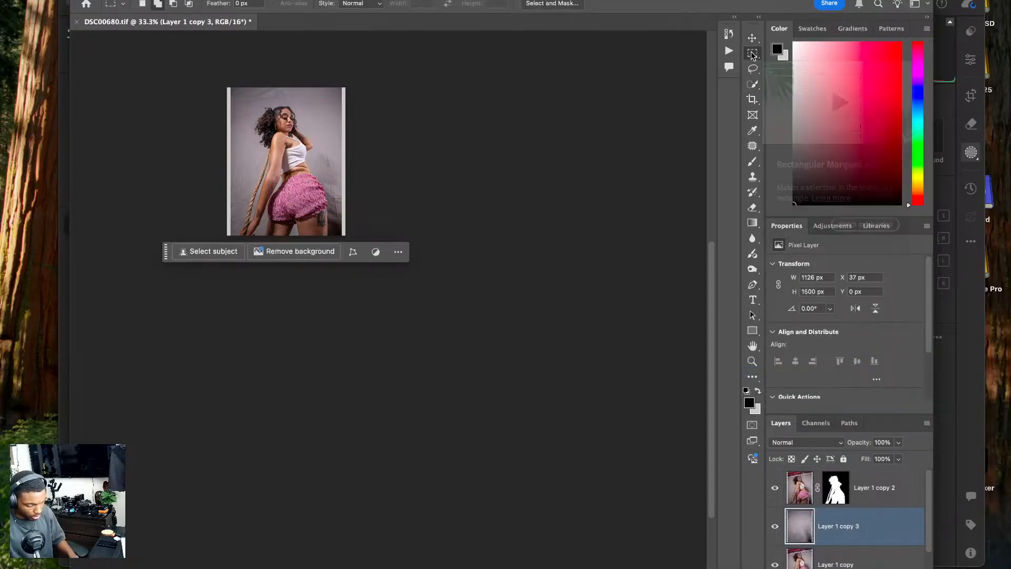
{"action": "key", "text": "super+1"}
{"action": "left_click_drag", "start_coordinate": [587, 42], "coordinate": [522, 566]}
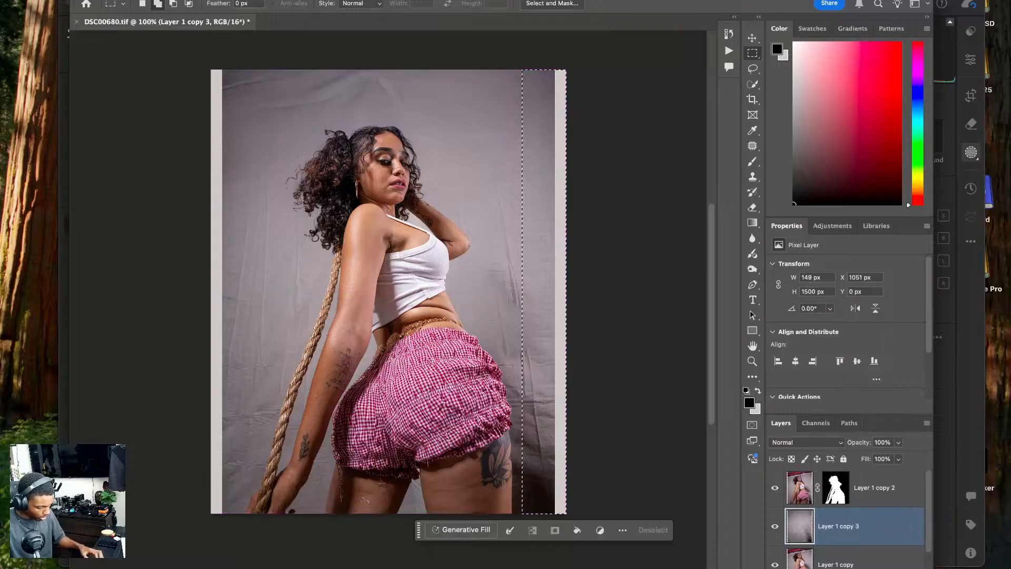
{"action": "key", "text": "super+t"}
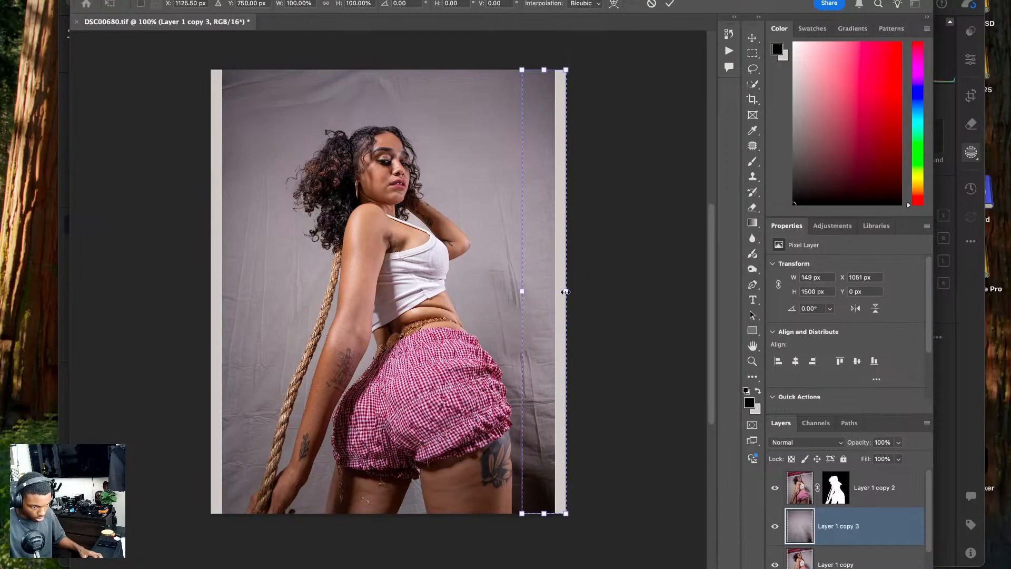
{"action": "left_click_drag", "start_coordinate": [565, 291], "coordinate": [582, 292]}
{"action": "key", "text": "Return"}
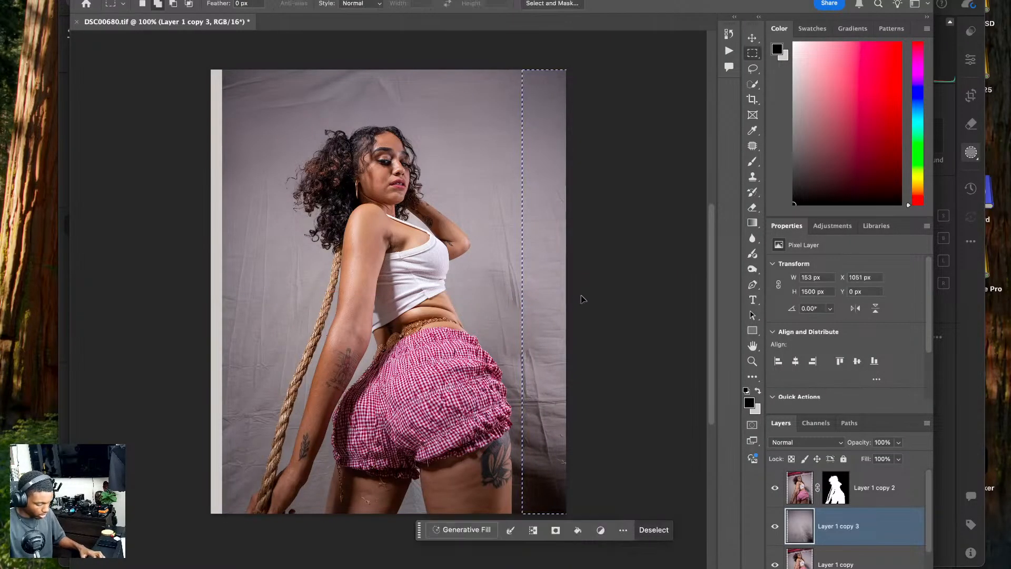
{"action": "key", "text": "super+d"}
- Select a strip about 120 px wide along the left side of Layer 1 copy 3 and stretch it to fill the blank margin
{"action": "left_click_drag", "start_coordinate": [176, 510], "coordinate": [248, 52]}
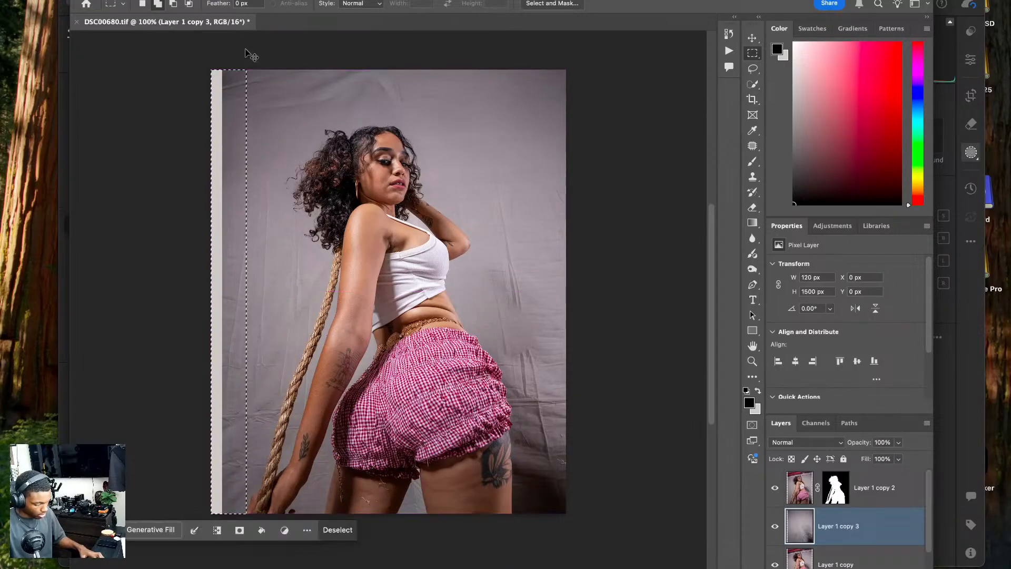
{"action": "key", "text": "super+t"}
{"action": "left_click_drag", "start_coordinate": [212, 291], "coordinate": [190, 288]}
{"action": "key", "text": "Return"}
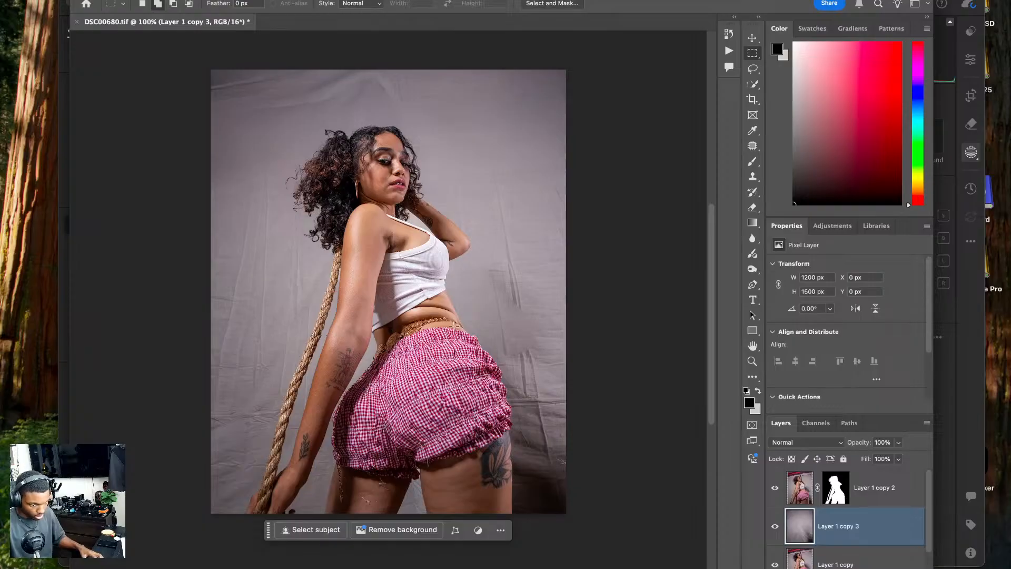
- Patch out the creases and marks in the cloth to the right of the model on Layer 1 copy 3
{"action": "key", "text": "j"}
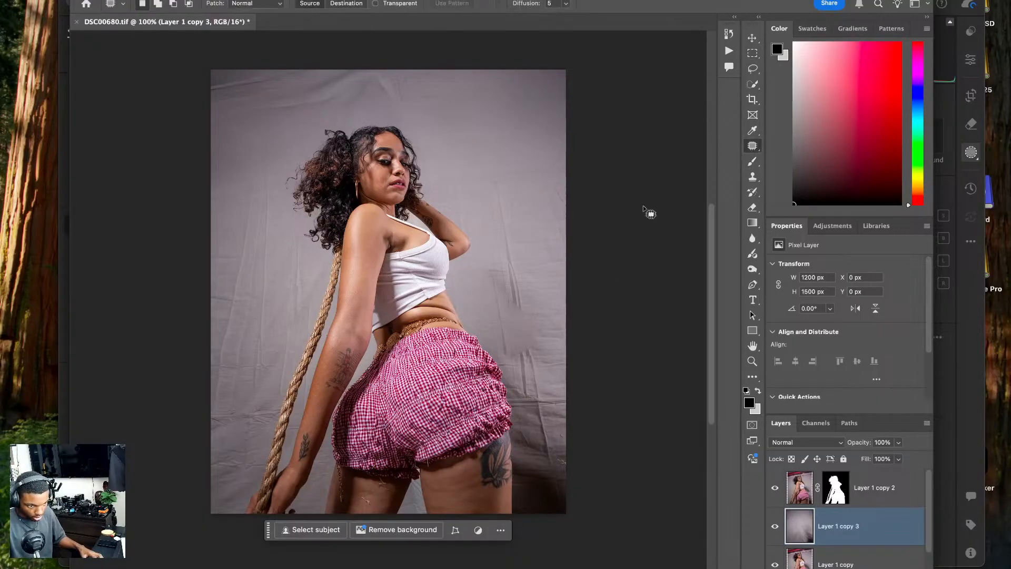
{"action": "mouse_move", "coordinate": [532, 287]}
{"action": "left_mouse_down"}
{"action": "mouse_move", "coordinate": [488, 161]}
{"action": "mouse_move", "coordinate": [502, 282]}
{"action": "mouse_move", "coordinate": [518, 321]}
{"action": "mouse_move", "coordinate": [535, 288]}
{"action": "mouse_move", "coordinate": [490, 158]}
{"action": "left_mouse_up"}
{"action": "left_click_drag", "start_coordinate": [511, 205], "coordinate": [521, 179]}
{"action": "key", "text": "super+d"}
{"action": "mouse_move", "coordinate": [505, 276]}
{"action": "left_mouse_down"}
{"action": "mouse_move", "coordinate": [500, 267]}
{"action": "mouse_move", "coordinate": [513, 359]}
{"action": "mouse_move", "coordinate": [531, 306]}
{"action": "mouse_move", "coordinate": [481, 273]}
{"action": "mouse_move", "coordinate": [514, 356]}
{"action": "mouse_move", "coordinate": [514, 342]}
{"action": "left_mouse_up"}
{"action": "key", "text": "super+d"}
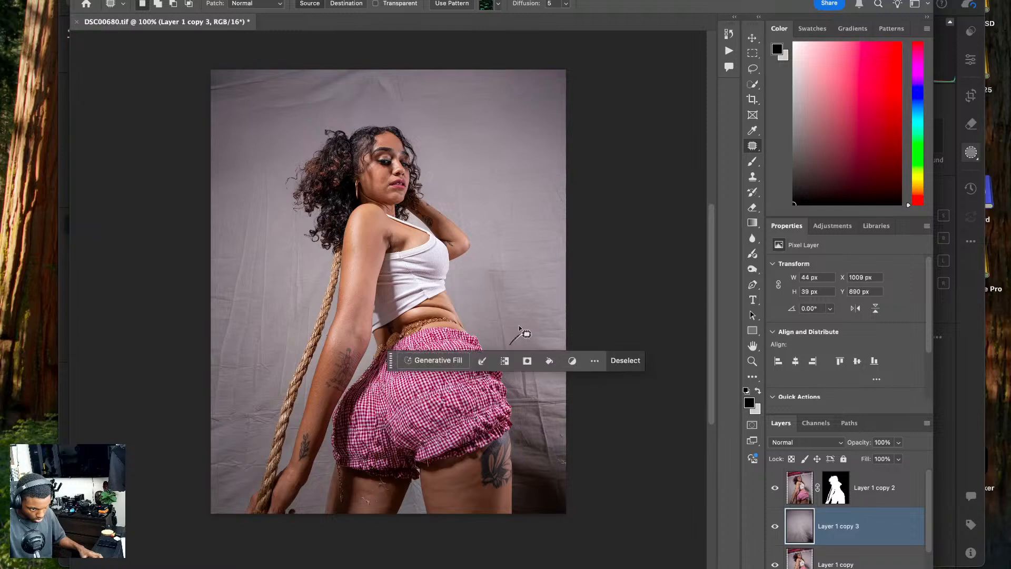
{"action": "mouse_move", "coordinate": [509, 305]}
{"action": "left_mouse_down"}
{"action": "mouse_move", "coordinate": [486, 271]}
{"action": "mouse_move", "coordinate": [504, 359]}
{"action": "mouse_move", "coordinate": [528, 321]}
{"action": "mouse_move", "coordinate": [520, 289]}
{"action": "left_mouse_up"}
{"action": "key", "text": "super+d"}
{"action": "mouse_move", "coordinate": [539, 340]}
{"action": "left_mouse_down"}
{"action": "mouse_move", "coordinate": [519, 393]}
{"action": "mouse_move", "coordinate": [542, 379]}
{"action": "mouse_move", "coordinate": [549, 329]}
{"action": "left_mouse_up"}
{"action": "key", "text": "super+d"}
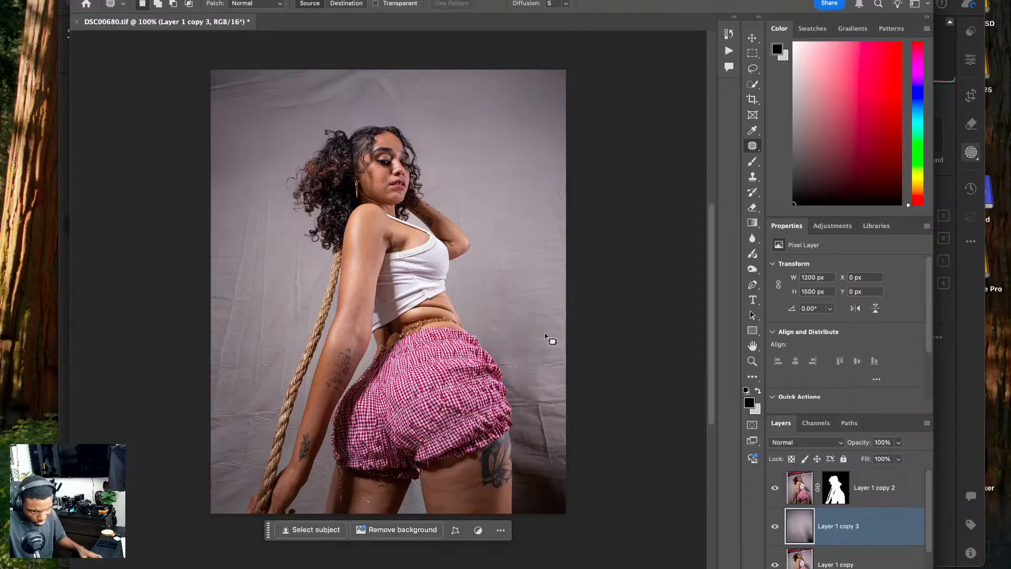
{"action": "left_click_drag", "start_coordinate": [515, 230], "coordinate": [532, 276]}
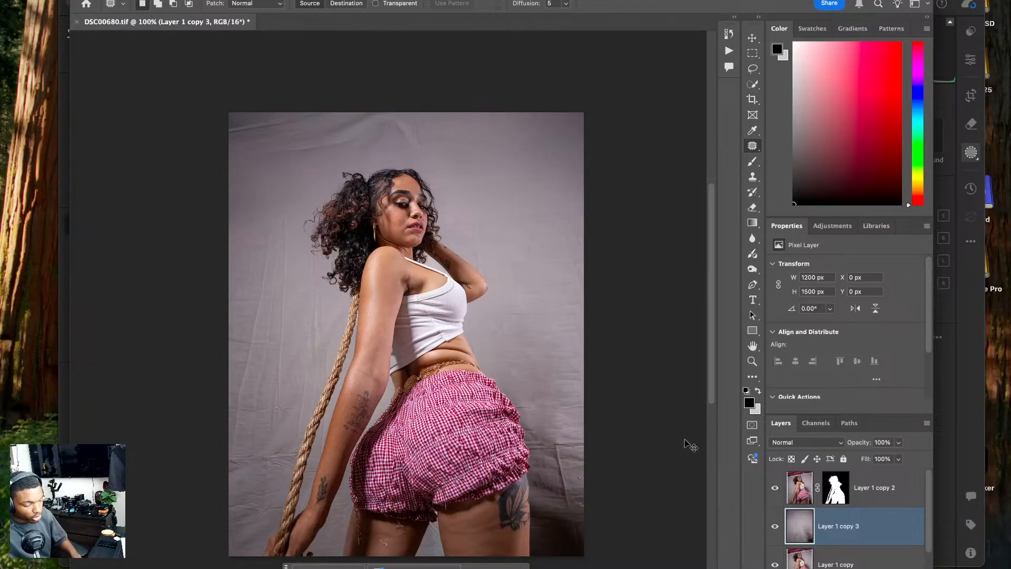
- Try to erase the skin fold at the model's waist with the Remove tool at size 15 on Layer 1 copy 3
{"action": "key", "text": "super+plus"}
{"action": "key", "text": "super+plus"}
{"action": "key", "text": "super+plus"}
{"action": "left_click_drag", "start_coordinate": [472, 397], "coordinate": [229, 280]}
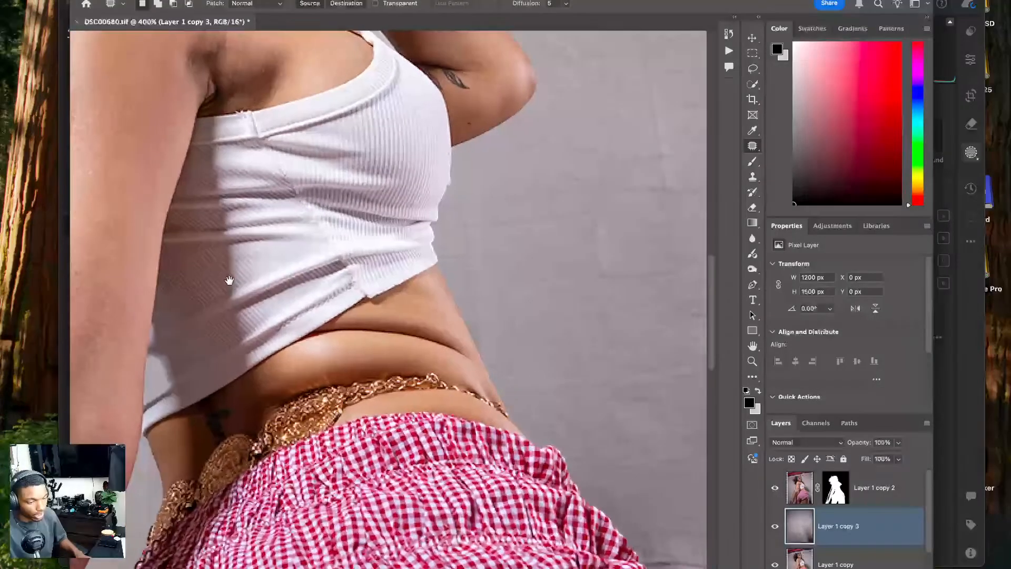
{"action": "key", "text": "super+plus"}
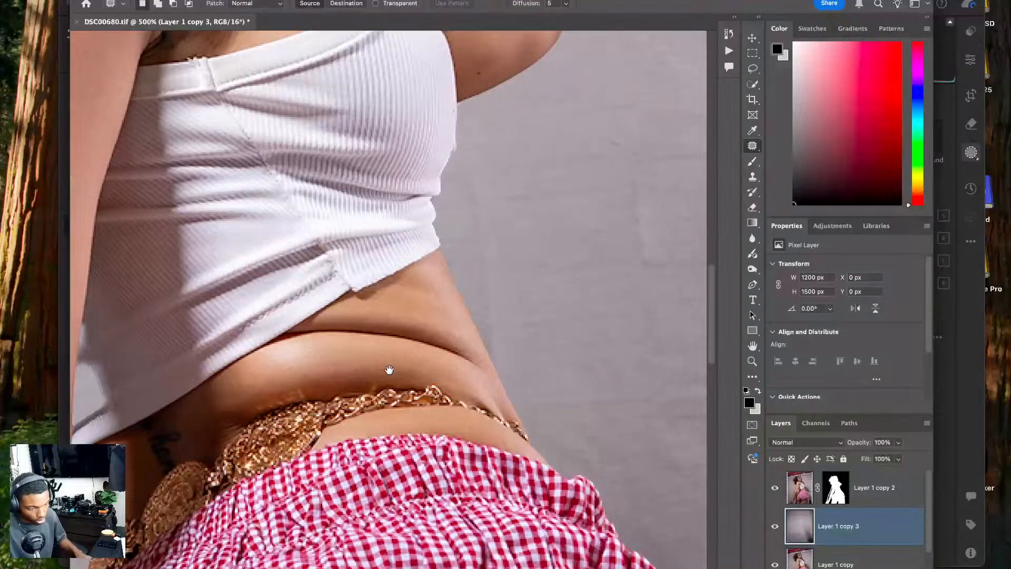
{"action": "left_click_drag", "start_coordinate": [389, 370], "coordinate": [386, 390]}
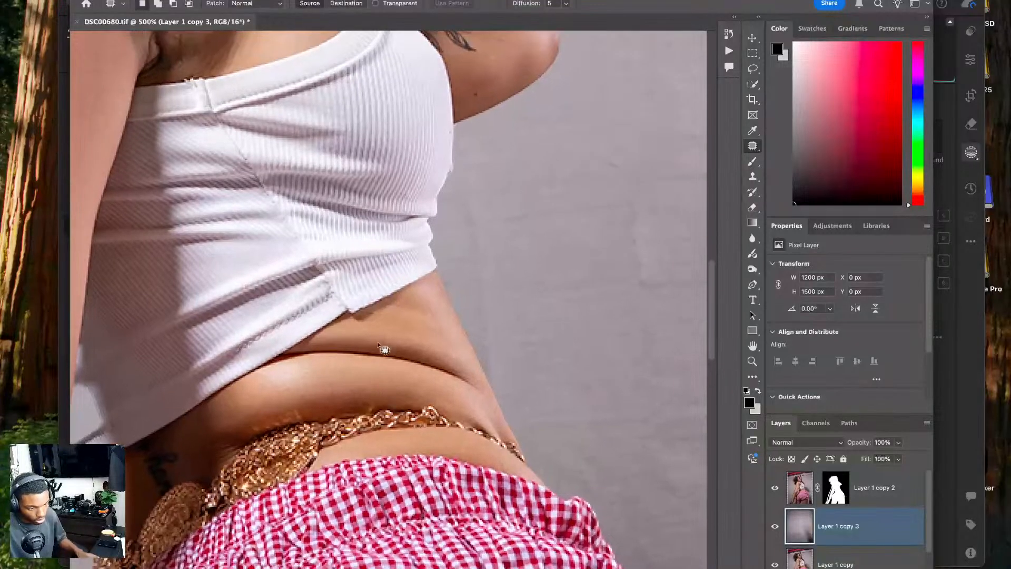
{"action": "left_click", "coordinate": [754, 179]}
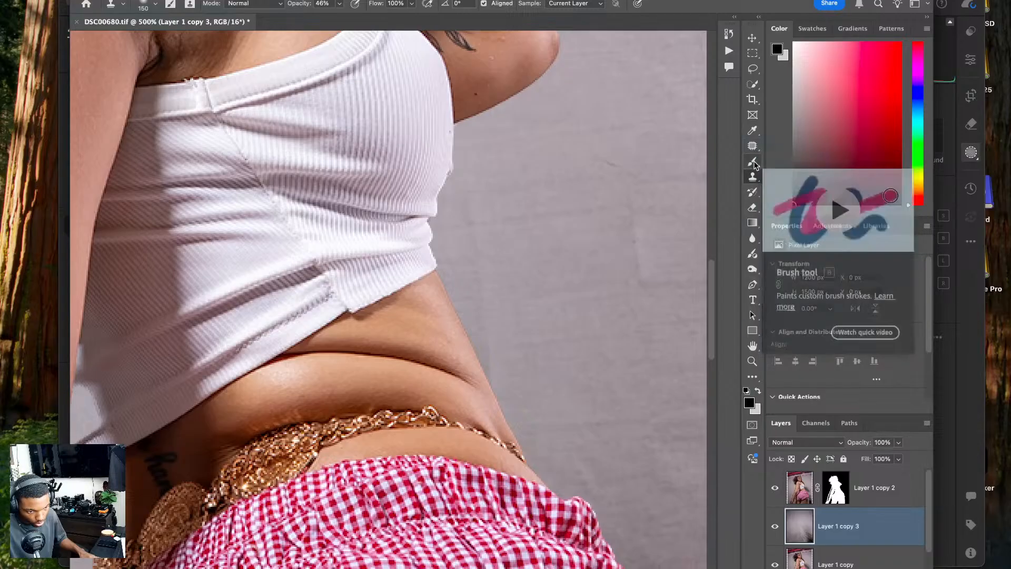
{"action": "left_click", "coordinate": [753, 145]}
{"action": "right_click", "coordinate": [753, 146]}
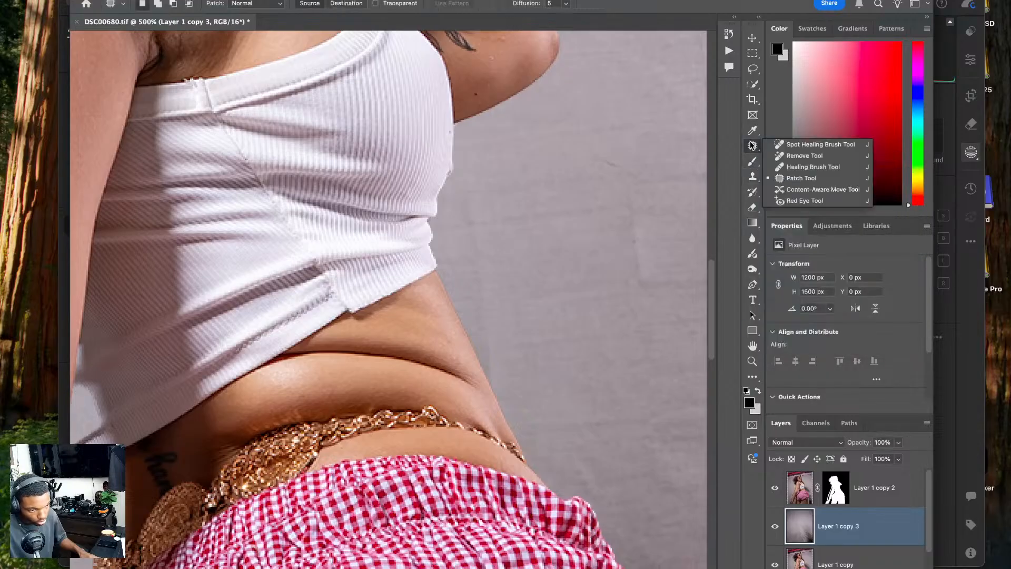
{"action": "left_click", "coordinate": [803, 158]}
{"action": "key", "text": "bracketleft"}
{"action": "key", "text": "bracketleft"}
{"action": "key", "text": "bracketleft"}
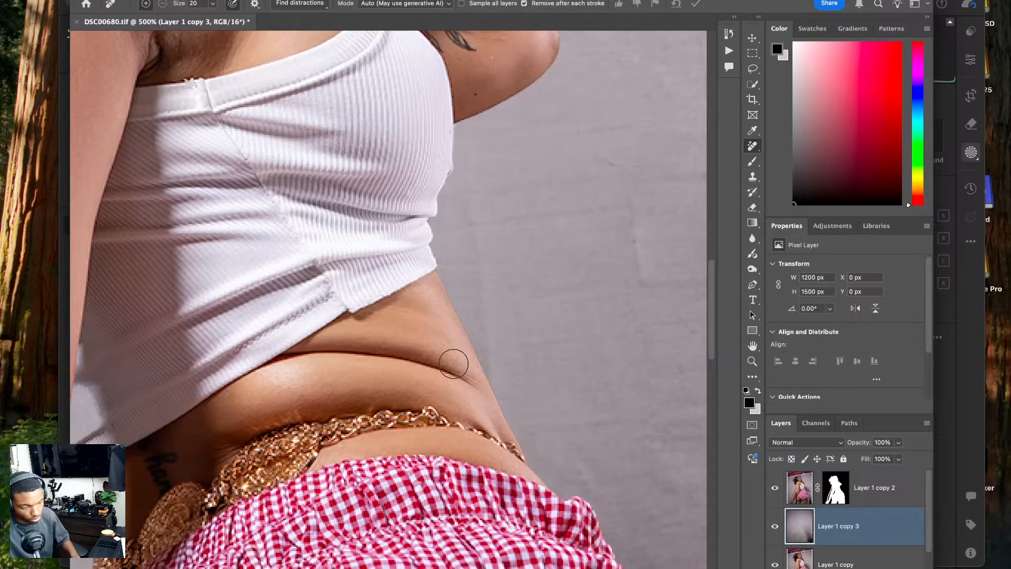
{"action": "key", "text": "bracketright"}
{"action": "mouse_move", "coordinate": [481, 393]}
{"action": "left_mouse_down"}
{"action": "mouse_move", "coordinate": [418, 354]}
{"action": "mouse_move", "coordinate": [361, 341]}
{"action": "mouse_move", "coordinate": [330, 348]}
{"action": "mouse_move", "coordinate": [377, 362]}
{"action": "mouse_move", "coordinate": [339, 350]}
{"action": "mouse_move", "coordinate": [273, 357]}
{"action": "mouse_move", "coordinate": [460, 347]}
{"action": "left_mouse_up"}
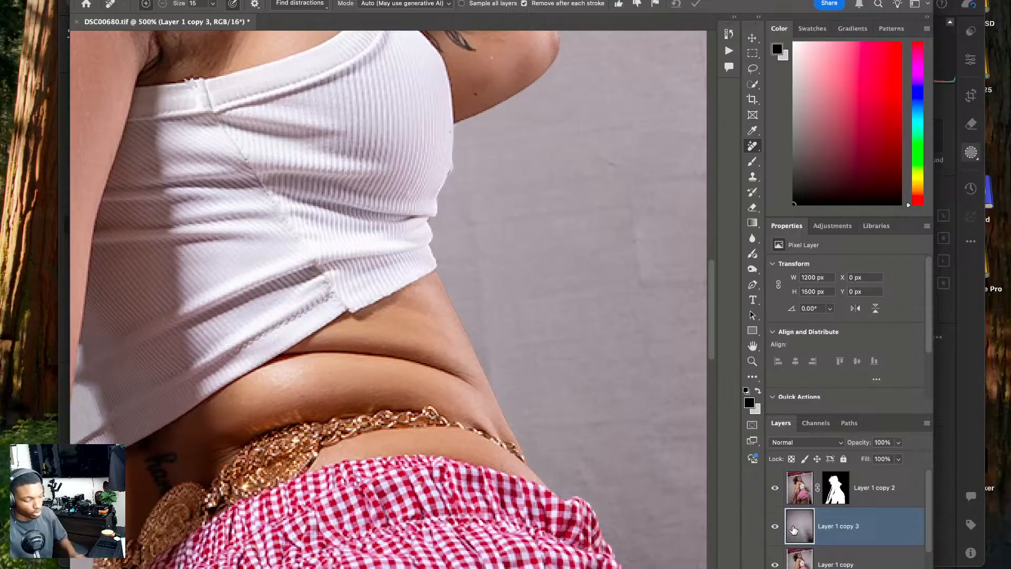
- Try to erase the skin folds across the model's waist with the Remove tool on Layer 1 copy 2
{"action": "left_click", "coordinate": [808, 491]}
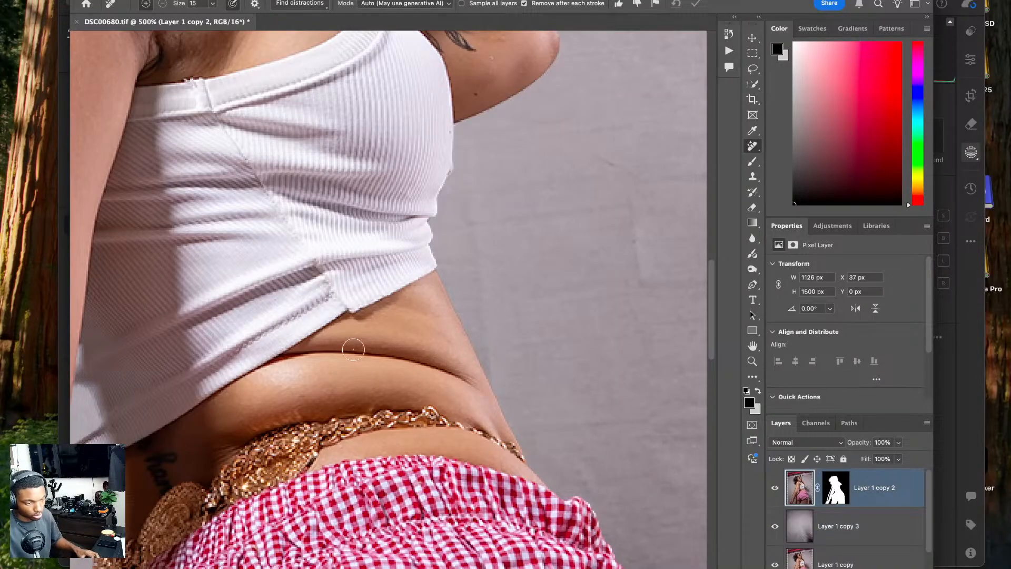
{"action": "mouse_move", "coordinate": [267, 360]}
{"action": "left_mouse_down"}
{"action": "mouse_move", "coordinate": [305, 351]}
{"action": "mouse_move", "coordinate": [391, 353]}
{"action": "mouse_move", "coordinate": [487, 391]}
{"action": "left_mouse_up"}
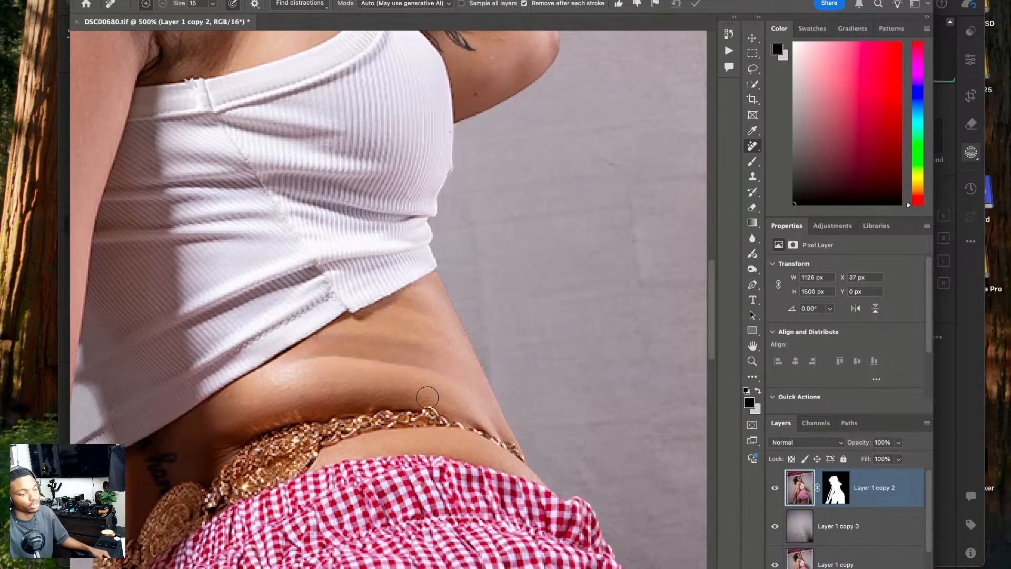
{"action": "mouse_move", "coordinate": [461, 387]}
{"action": "left_mouse_down"}
{"action": "mouse_move", "coordinate": [386, 360]}
{"action": "mouse_move", "coordinate": [302, 354]}
{"action": "left_mouse_up"}
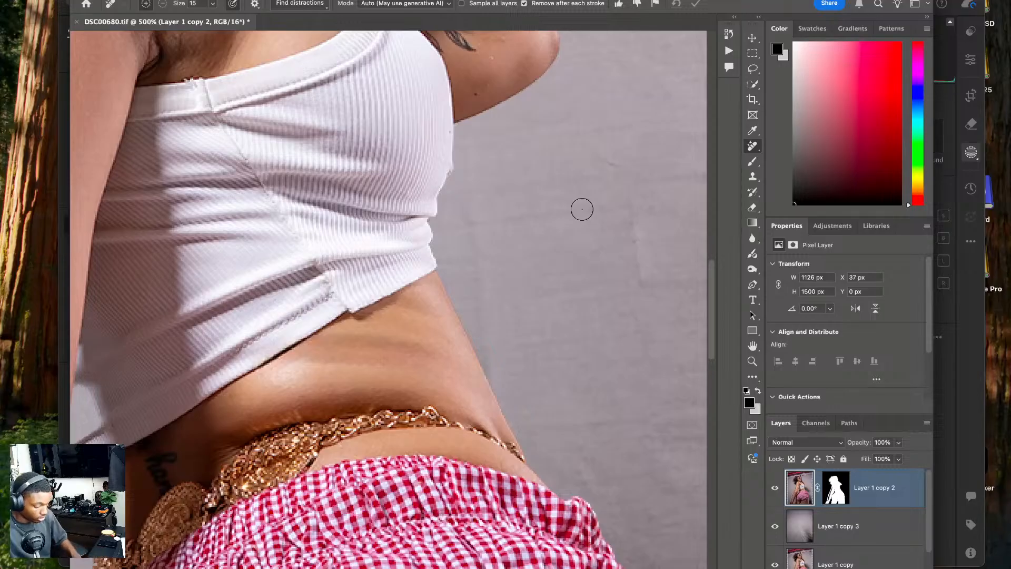
{"action": "key", "text": "super+minus"}
{"action": "key", "text": "super+minus"}
{"action": "key", "text": "super+minus"}
{"action": "key", "text": "super+minus"}
{"action": "key", "text": "super+plus"}
{"action": "key", "text": "super+plus"}
{"action": "key", "text": "super+plus"}
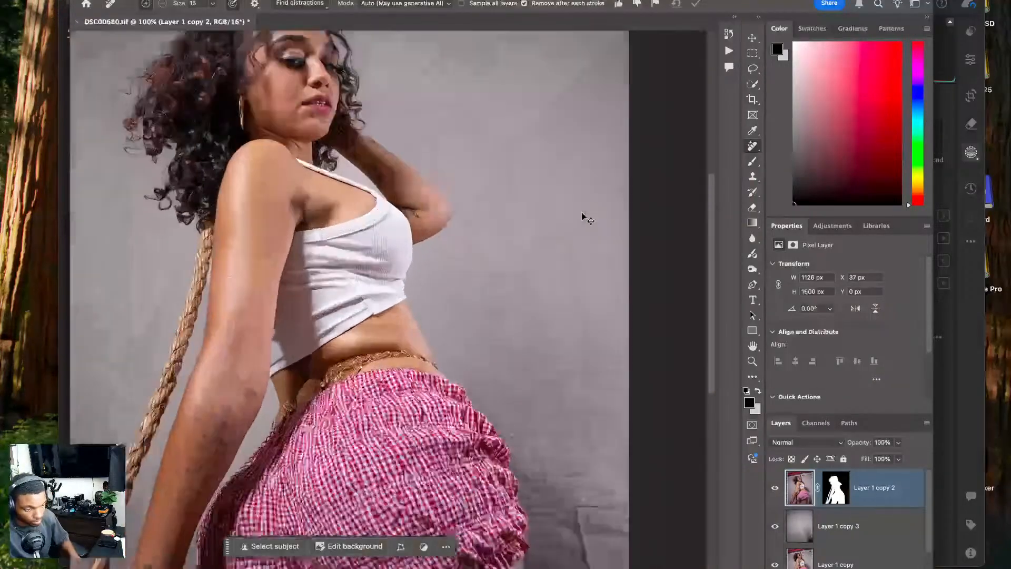
- Undo the Remove tool strokes across the model's waist
{"action": "key", "text": "super+z"}
{"action": "key", "text": "super+z"}
{"action": "key", "text": "super+z"}
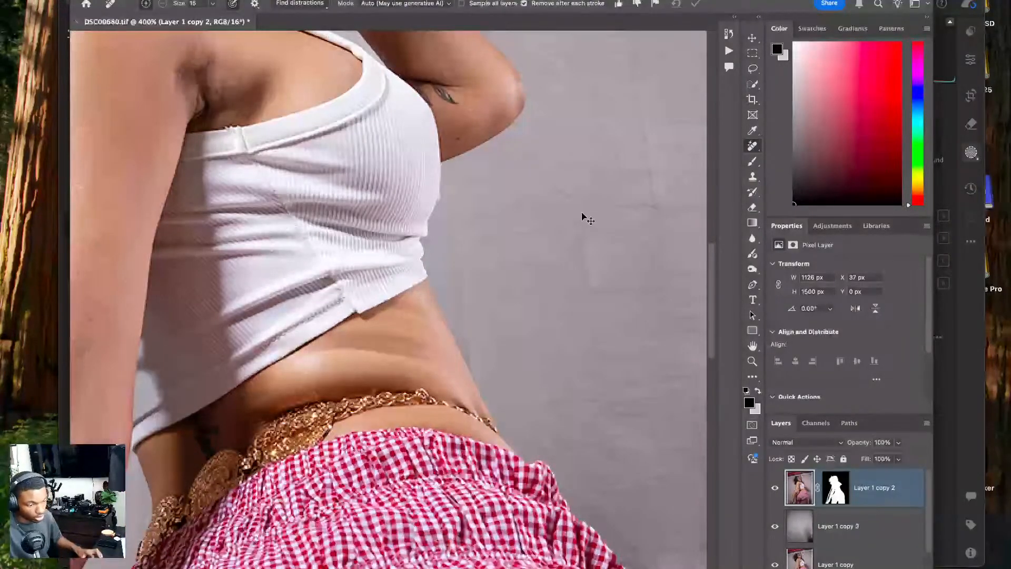
{"action": "key", "text": "super+d"}
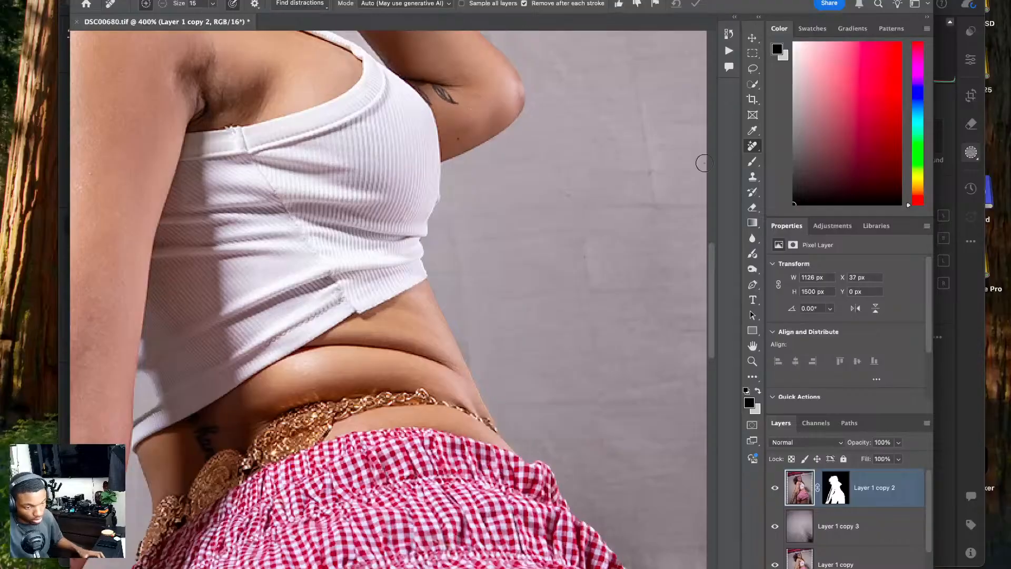
- Patch the outer part of the waist fold near the model's back on Layer 1 copy 2 with clean skin
{"action": "right_click", "coordinate": [752, 147]}
{"action": "left_click", "coordinate": [790, 189]}
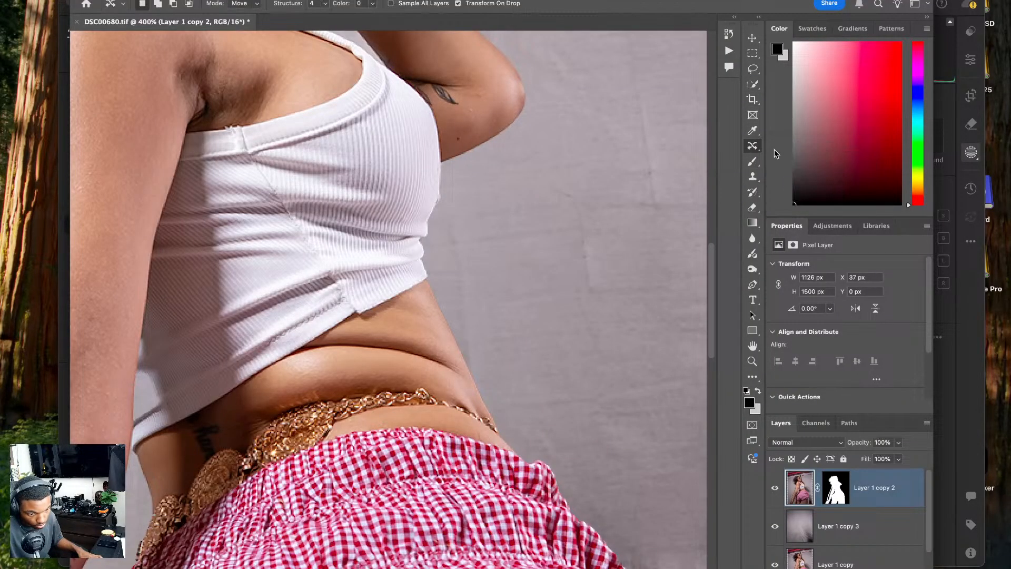
{"action": "right_click", "coordinate": [756, 151]}
{"action": "left_click", "coordinate": [789, 177]}
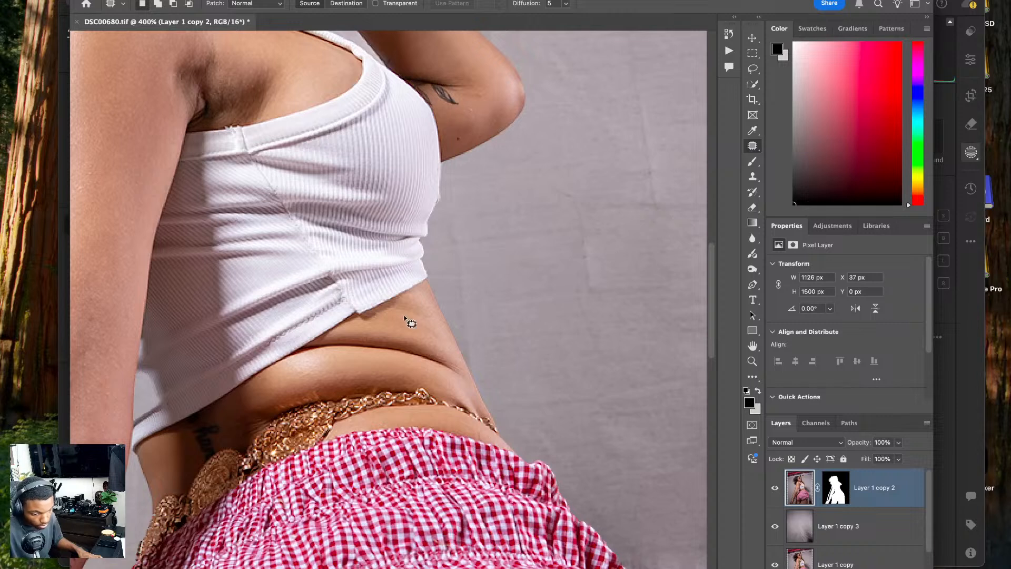
{"action": "mouse_move", "coordinate": [442, 348]}
{"action": "left_mouse_down"}
{"action": "mouse_move", "coordinate": [407, 333]}
{"action": "mouse_move", "coordinate": [421, 361]}
{"action": "mouse_move", "coordinate": [468, 379]}
{"action": "left_mouse_up"}
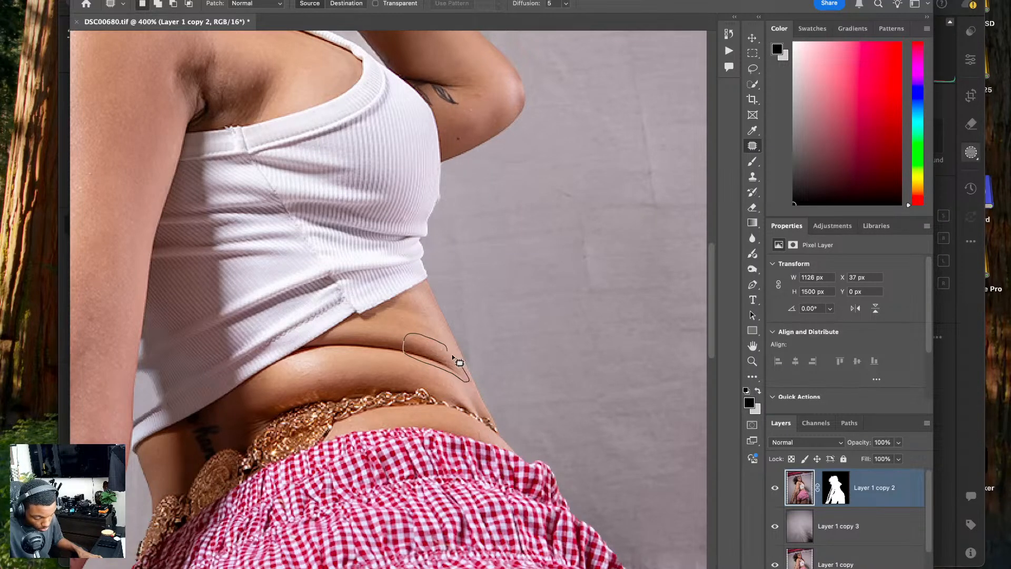
{"action": "left_click_drag", "start_coordinate": [433, 337], "coordinate": [446, 383]}
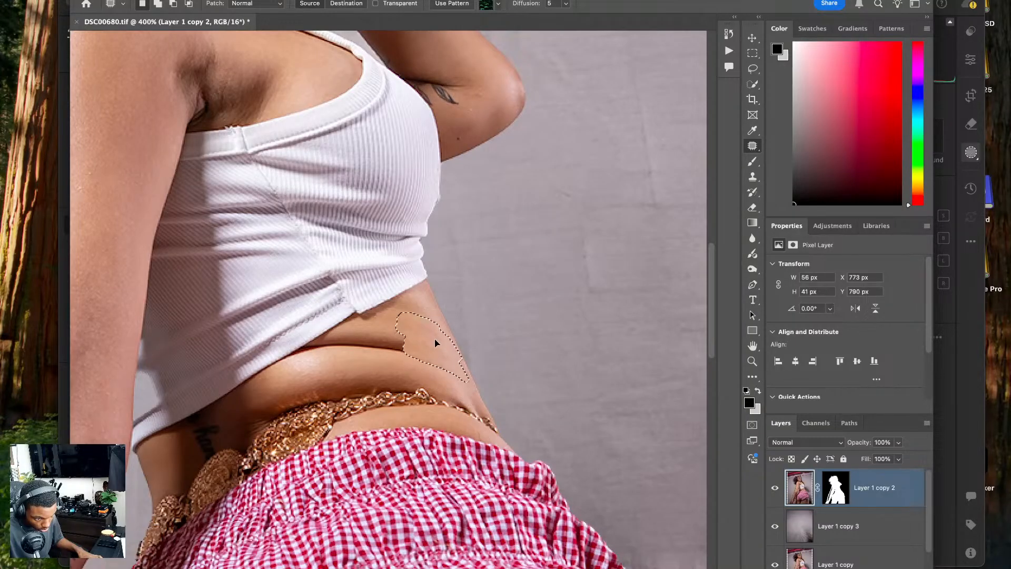
{"action": "key", "text": "super+d"}
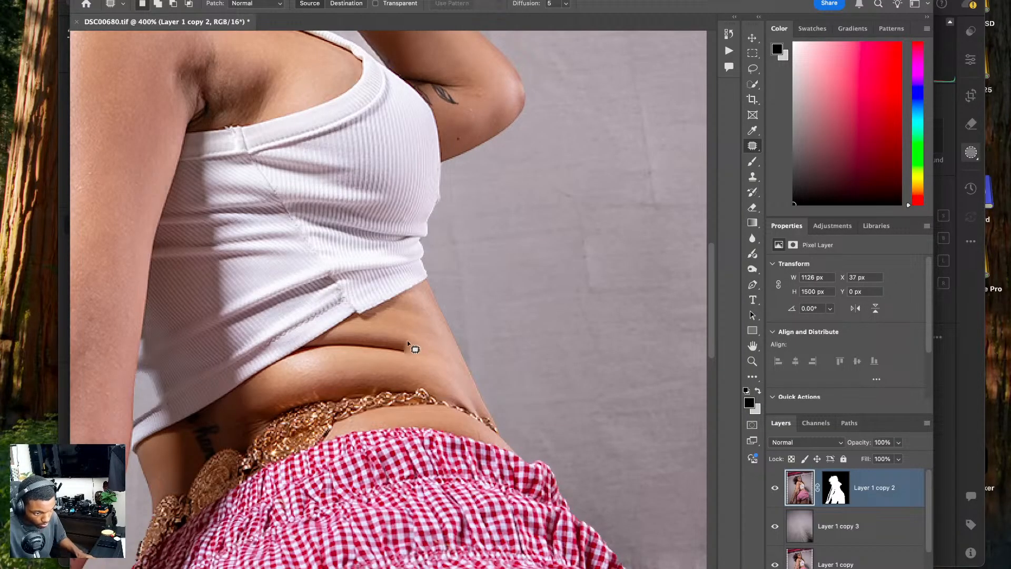
{"action": "mouse_move", "coordinate": [408, 343]}
{"action": "left_mouse_down"}
{"action": "mouse_move", "coordinate": [413, 323]}
{"action": "mouse_move", "coordinate": [376, 342]}
{"action": "mouse_move", "coordinate": [412, 357]}
{"action": "mouse_move", "coordinate": [407, 335]}
{"action": "left_mouse_up"}
{"action": "key", "text": "super+d"}
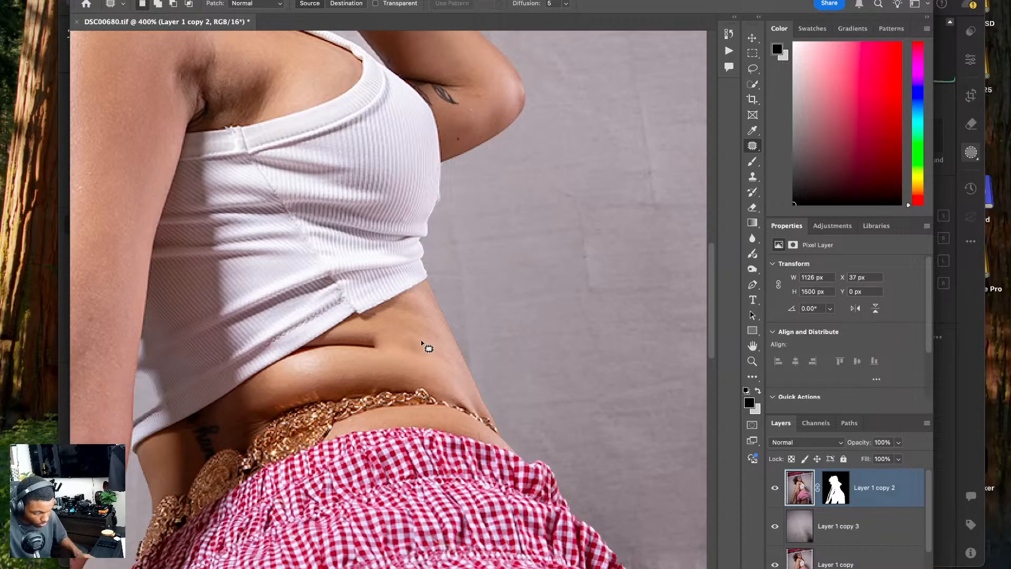
- Patch out the rest of the waist fold and the small leftover marks on the skin below the white top
{"action": "key", "text": "super+plus"}
{"action": "key", "text": "super+plus"}
{"action": "mouse_move", "coordinate": [342, 361]}
{"action": "left_mouse_down"}
{"action": "mouse_move", "coordinate": [395, 346]}
{"action": "mouse_move", "coordinate": [411, 321]}
{"action": "mouse_move", "coordinate": [395, 310]}
{"action": "mouse_move", "coordinate": [358, 312]}
{"action": "mouse_move", "coordinate": [339, 332]}
{"action": "mouse_move", "coordinate": [345, 340]}
{"action": "mouse_move", "coordinate": [421, 341]}
{"action": "mouse_move", "coordinate": [408, 324]}
{"action": "mouse_move", "coordinate": [457, 300]}
{"action": "mouse_move", "coordinate": [435, 298]}
{"action": "mouse_move", "coordinate": [482, 294]}
{"action": "left_mouse_up"}
{"action": "key", "text": "super+plus"}
{"action": "key", "text": "ctrl+d"}
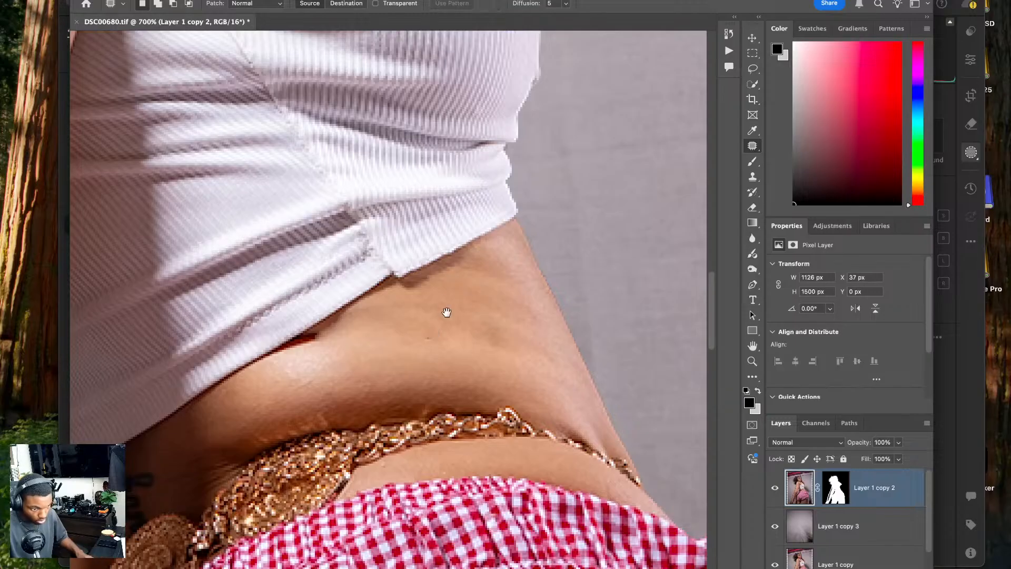
{"action": "scroll", "coordinate": [485, 273], "scroll_direction": "left", "scroll_amount": 5}
{"action": "scroll", "coordinate": [485, 273], "scroll_direction": "down", "scroll_amount": 3}
{"action": "mouse_move", "coordinate": [495, 295]}
{"action": "left_mouse_down"}
{"action": "mouse_move", "coordinate": [553, 295]}
{"action": "mouse_move", "coordinate": [534, 278]}
{"action": "mouse_move", "coordinate": [570, 333]}
{"action": "left_mouse_up"}
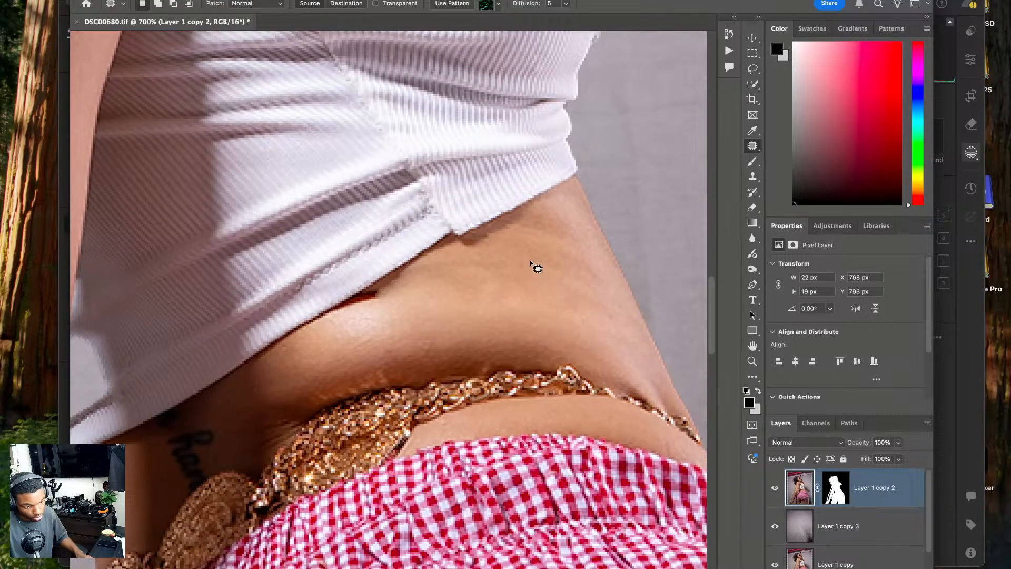
{"action": "left_click_drag", "start_coordinate": [605, 295], "coordinate": [599, 322]}
{"action": "left_click", "coordinate": [570, 273]}
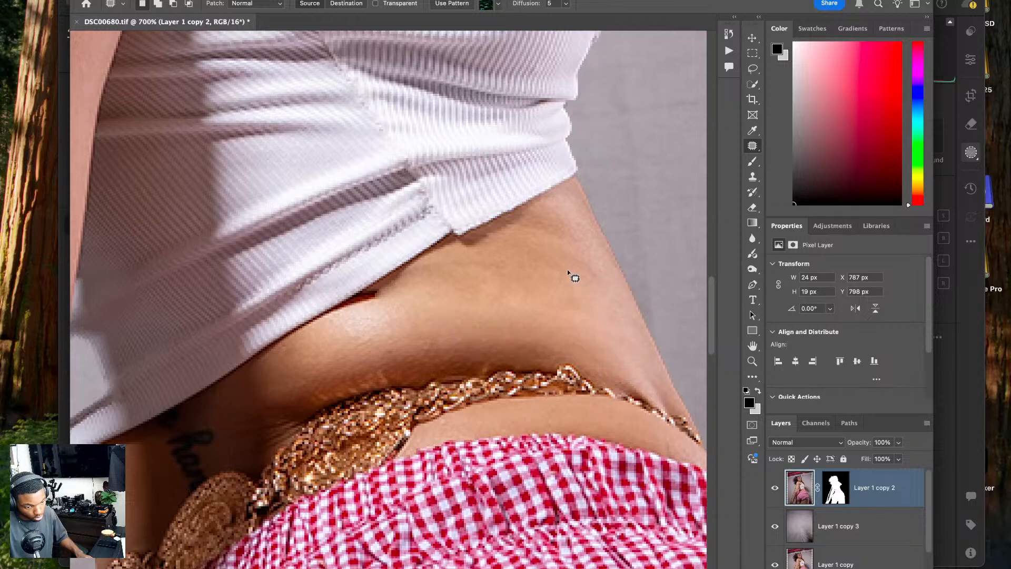
- Try to patch out the dark red remnant of the fold along the hem of the white top
{"action": "scroll", "coordinate": [570, 273], "scroll_direction": "left", "scroll_amount": 5}
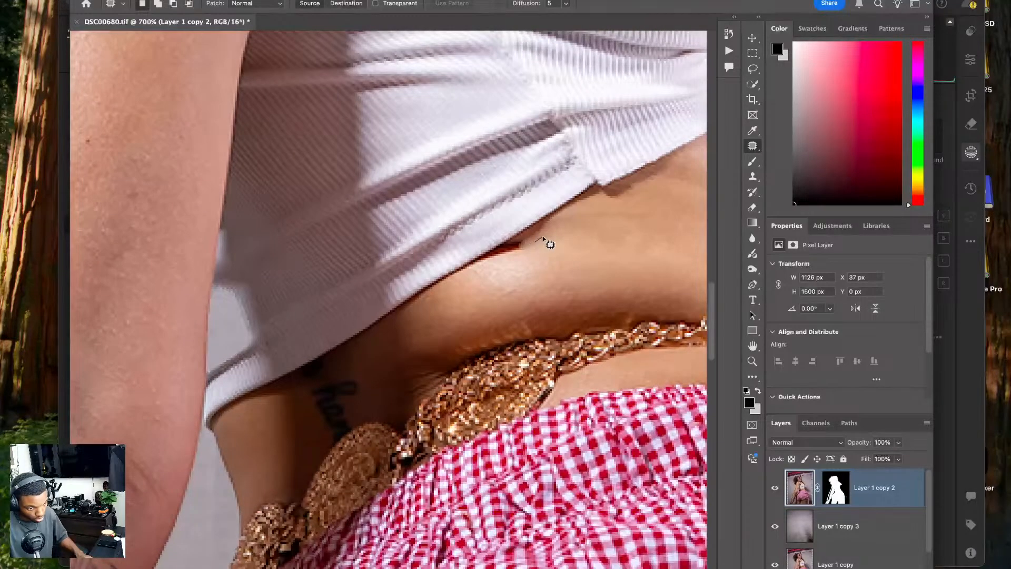
{"action": "mouse_move", "coordinate": [543, 240]}
{"action": "left_mouse_down"}
{"action": "mouse_move", "coordinate": [553, 219]}
{"action": "mouse_move", "coordinate": [483, 258]}
{"action": "mouse_move", "coordinate": [544, 248]}
{"action": "mouse_move", "coordinate": [461, 269]}
{"action": "mouse_move", "coordinate": [453, 282]}
{"action": "left_mouse_up"}
{"action": "left_click", "coordinate": [573, 223]}
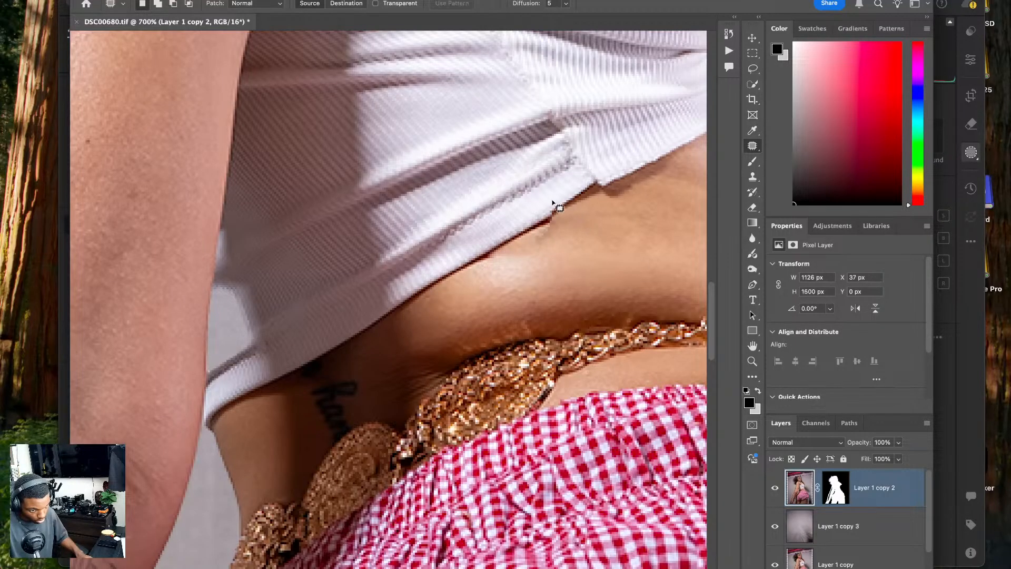
{"action": "mouse_move", "coordinate": [553, 201]}
{"action": "left_mouse_down"}
{"action": "mouse_move", "coordinate": [565, 215]}
{"action": "mouse_move", "coordinate": [542, 219]}
{"action": "mouse_move", "coordinate": [522, 241]}
{"action": "mouse_move", "coordinate": [533, 234]}
{"action": "mouse_move", "coordinate": [490, 240]}
{"action": "left_mouse_up"}
{"action": "left_click", "coordinate": [589, 230]}
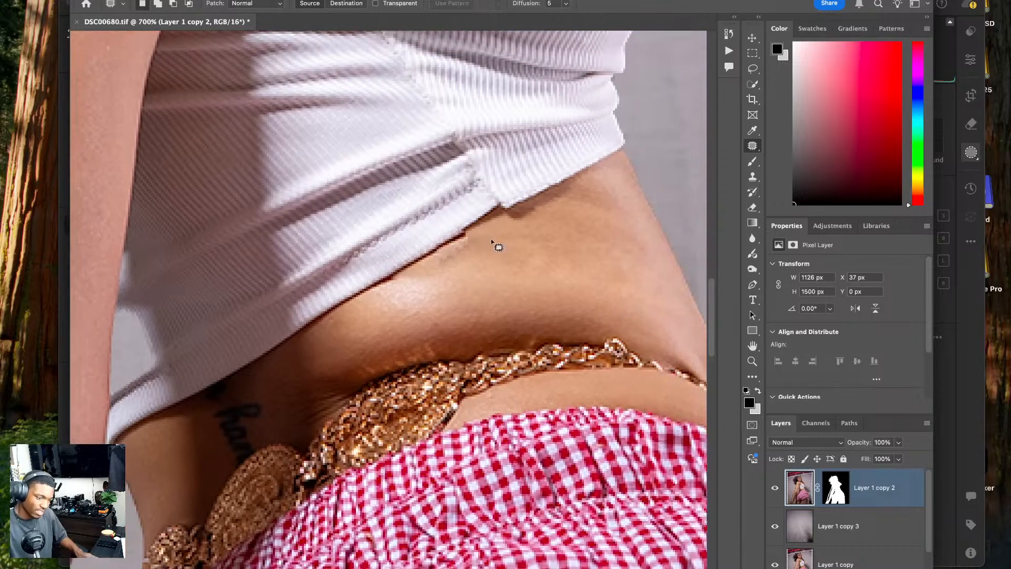
- Undo the patches made along the hem of the white top and clear the selection
{"action": "key", "text": "super+z"}
{"action": "key", "text": "super+z"}
{"action": "key", "text": "super+z"}
{"action": "key", "text": "super+z"}
{"action": "key", "text": "super+z"}
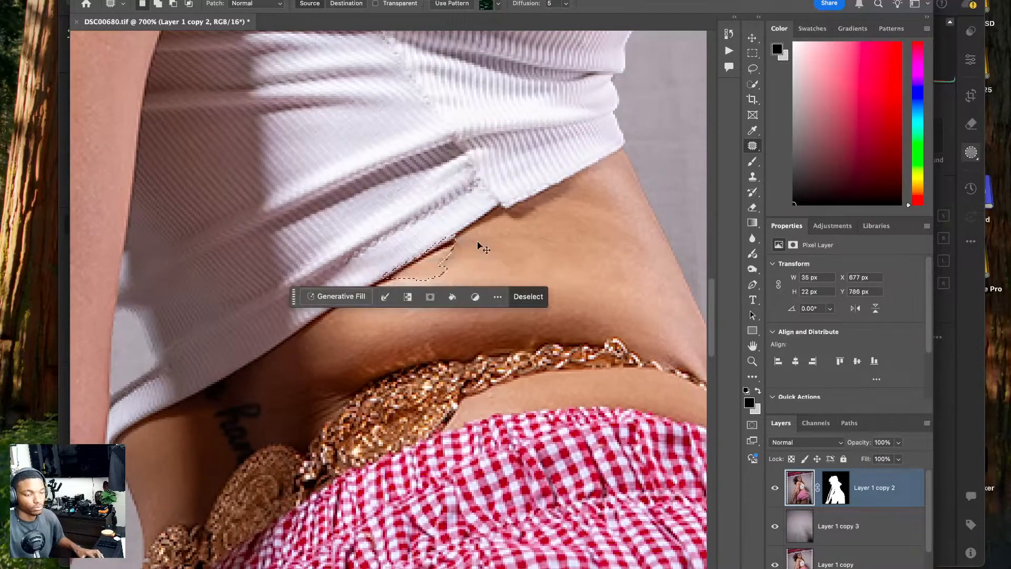
{"action": "left_click", "coordinate": [478, 243]}
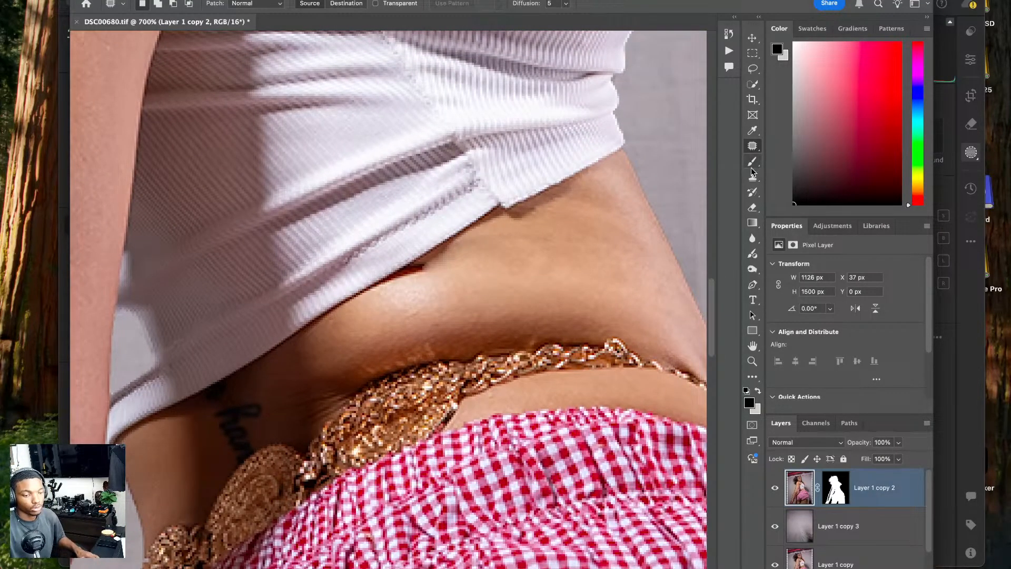
- Erase the dark red fold remnant under the top's hem with the Remove tool at size 15 on Layer 1 copy 2
{"action": "right_click", "coordinate": [753, 150]}
{"action": "left_click", "coordinate": [792, 157]}
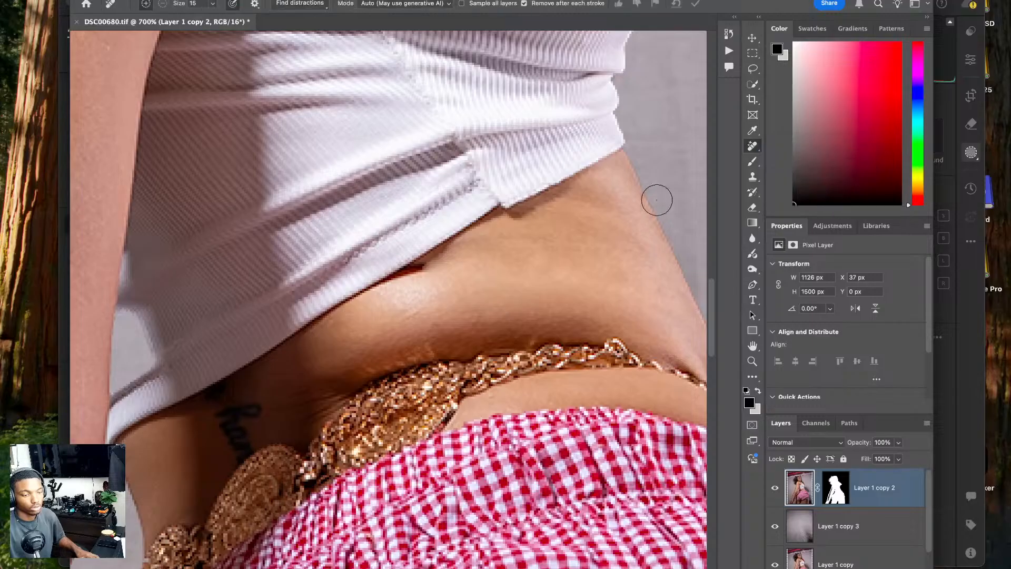
{"action": "left_click_drag", "start_coordinate": [452, 251], "coordinate": [377, 282]}
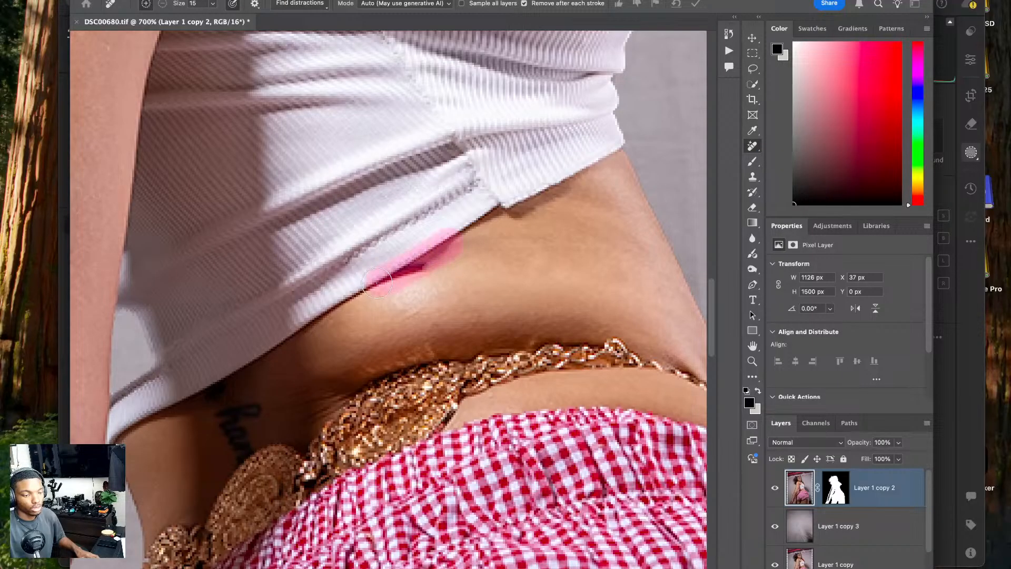
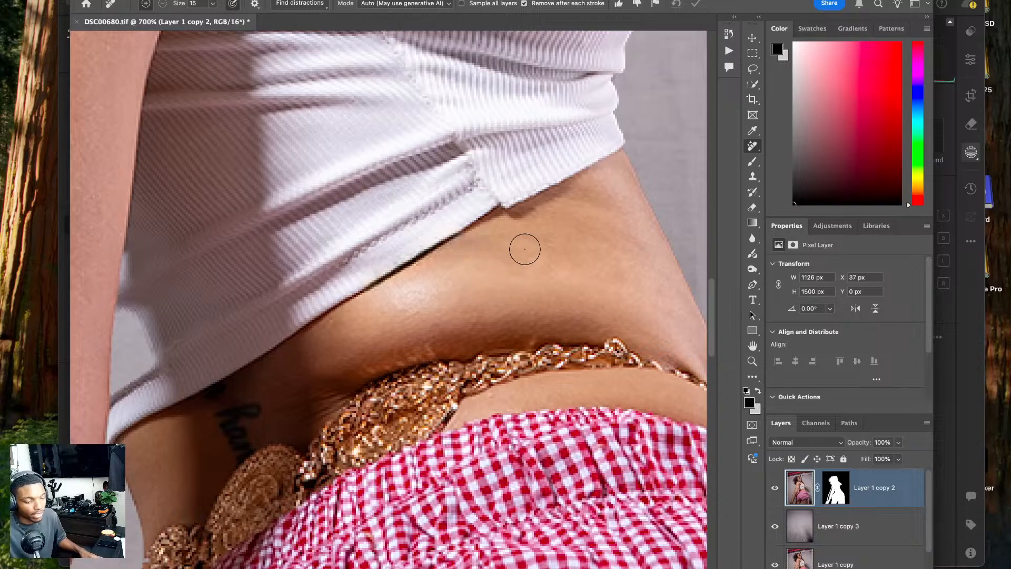
- Erase the backdrop creases beside the model's hip and thigh with the Remove tool at size 35 on Layer 1 copy 3
{"action": "scroll", "coordinate": [524, 244], "scroll_direction": "down", "scroll_amount": 10}
{"action": "scroll", "coordinate": [524, 244], "scroll_direction": "left", "scroll_amount": 8}
{"action": "left_click_drag", "start_coordinate": [500, 202], "coordinate": [150, 119]}
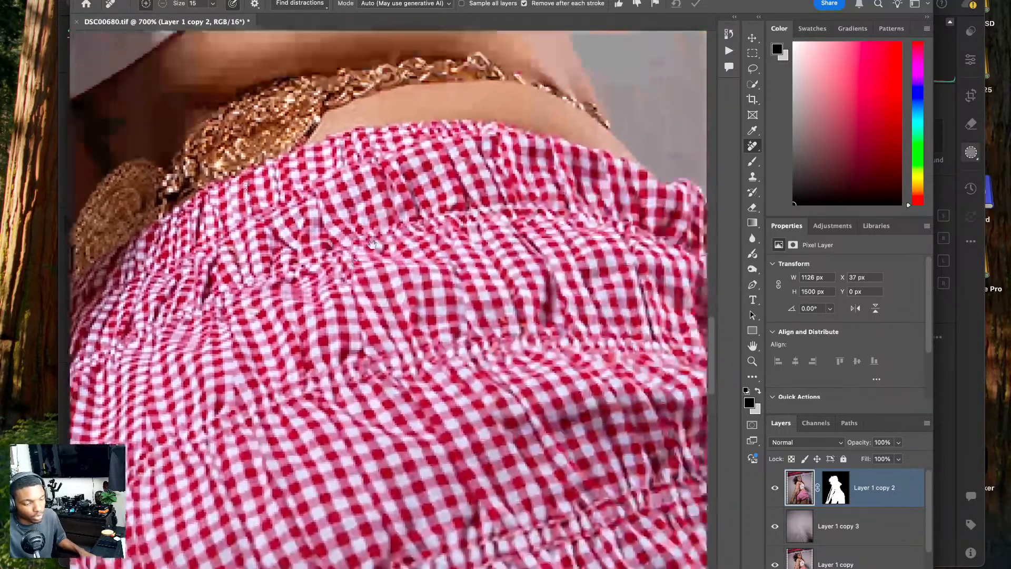
{"action": "mouse_move", "coordinate": [424, 121]}
{"action": "left_mouse_down"}
{"action": "mouse_move", "coordinate": [441, 298]}
{"action": "mouse_move", "coordinate": [299, 166]}
{"action": "left_mouse_up"}
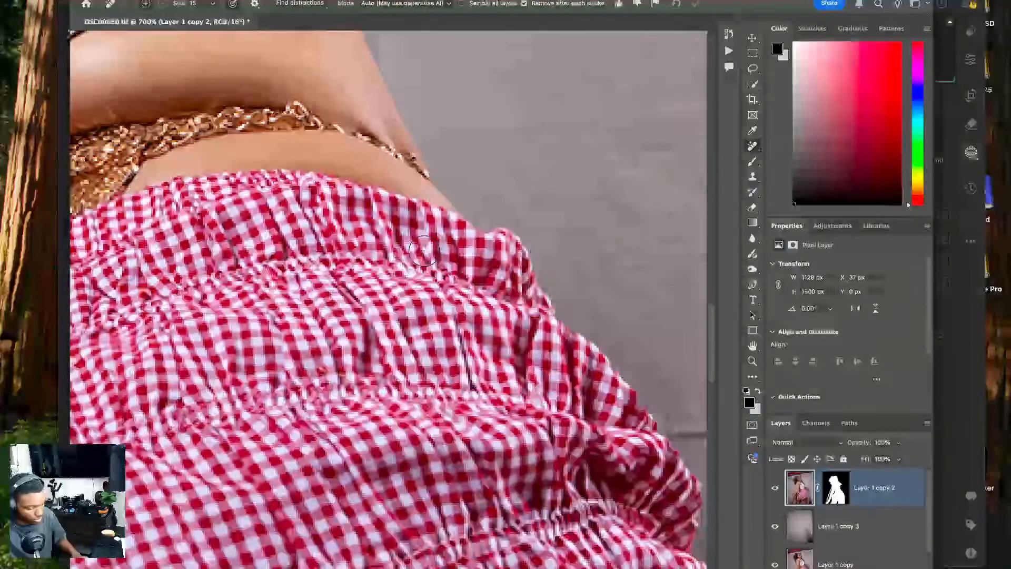
{"action": "key", "text": "super+0"}
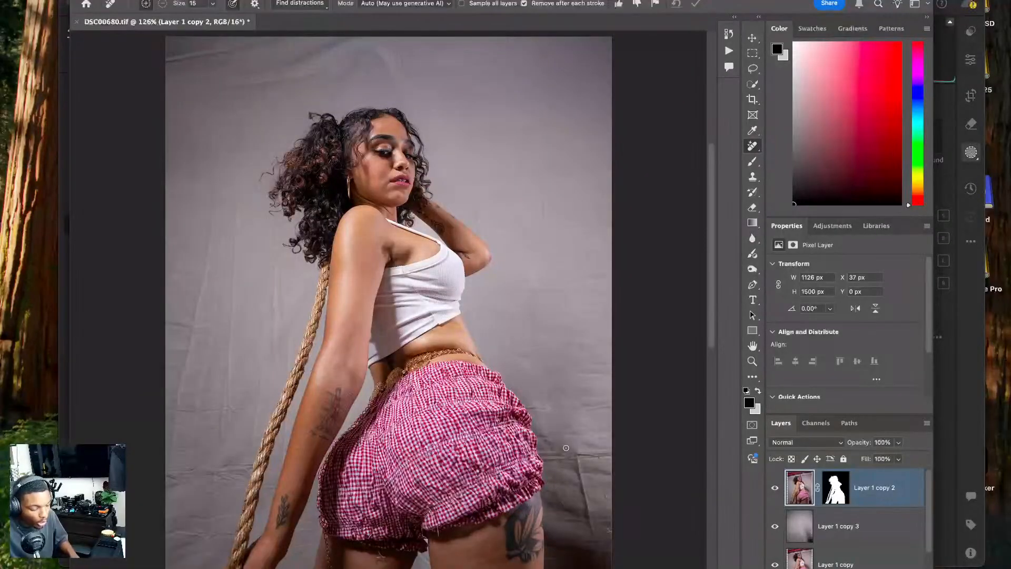
{"action": "key", "text": "bracketright"}
{"action": "left_click_drag", "start_coordinate": [574, 448], "coordinate": [591, 524]}
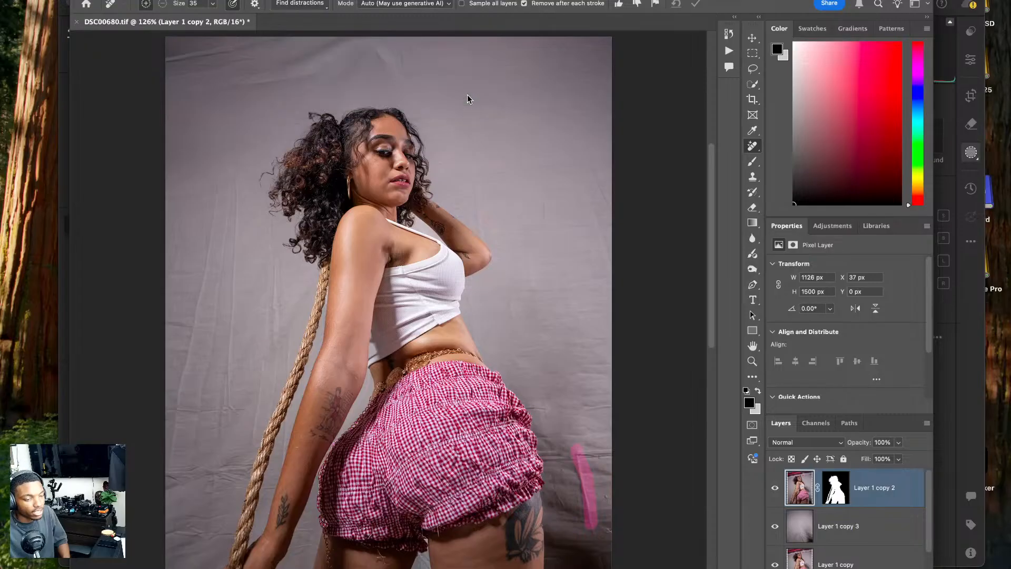
{"action": "left_click", "coordinate": [863, 527]}
{"action": "mouse_move", "coordinate": [577, 452]}
{"action": "left_mouse_down"}
{"action": "mouse_move", "coordinate": [594, 535]}
{"action": "mouse_move", "coordinate": [575, 459]}
{"action": "mouse_move", "coordinate": [617, 452]}
{"action": "left_mouse_up"}
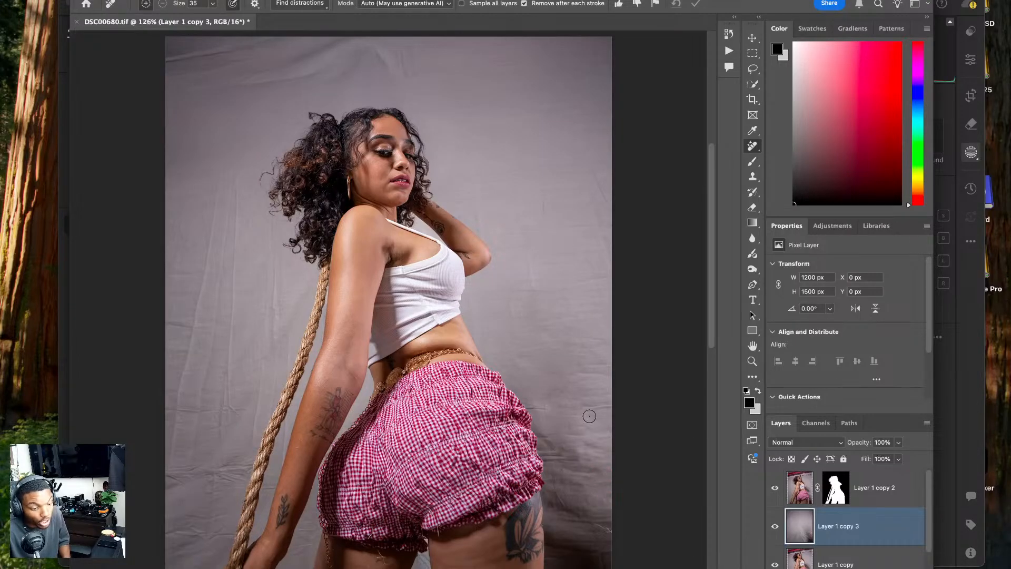
- Erase the horizontal backdrop crease beside the model's hip with the Remove tool at size 35 on Layer 1 copy 3
{"action": "mouse_move", "coordinate": [585, 409]}
{"action": "left_mouse_down"}
{"action": "mouse_move", "coordinate": [629, 399]}
{"action": "mouse_move", "coordinate": [525, 408]}
{"action": "left_mouse_up"}
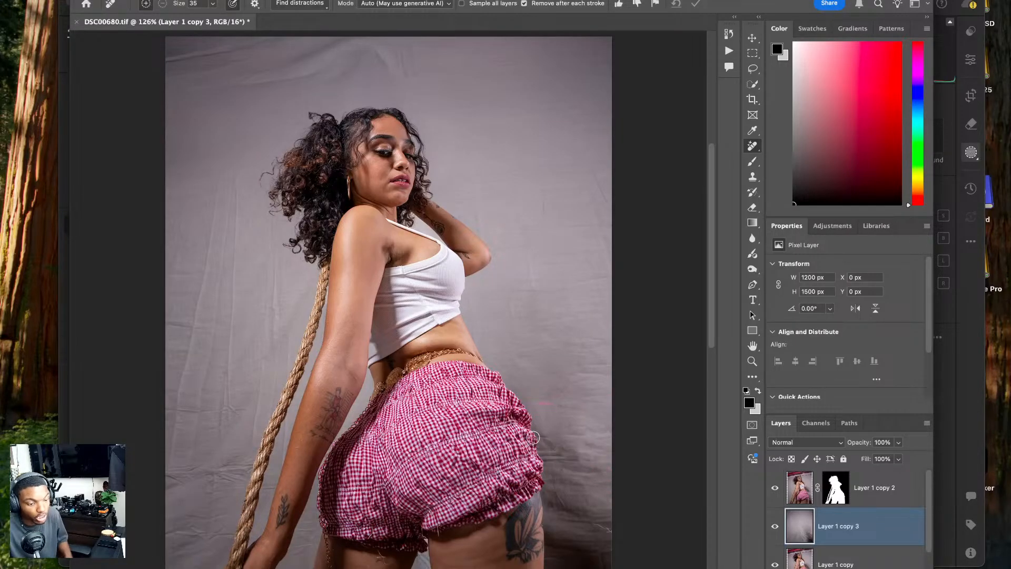
{"action": "left_click_drag", "start_coordinate": [402, 143], "coordinate": [397, 186]}
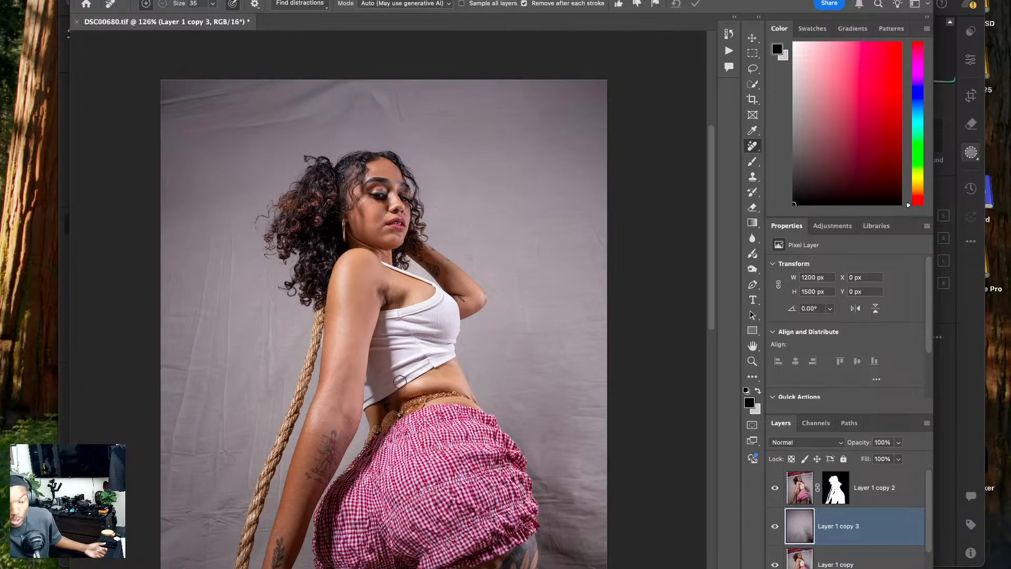
{"action": "scroll", "coordinate": [522, 339], "scroll_direction": "down", "scroll_amount": 2}
{"action": "scroll", "coordinate": [523, 339], "scroll_direction": "down", "scroll_amount": 2}
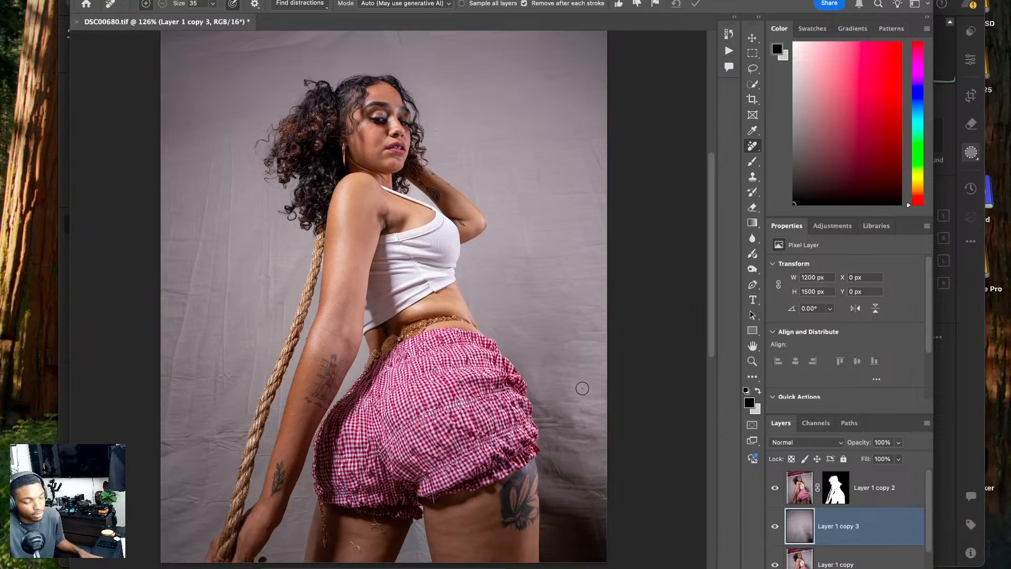
- Compare the backdrop with and without Layer 1 copy 3, and erase the crease above the model's head with the Remove tool
{"action": "left_click", "coordinate": [776, 527]}
{"action": "left_click", "coordinate": [776, 527]}
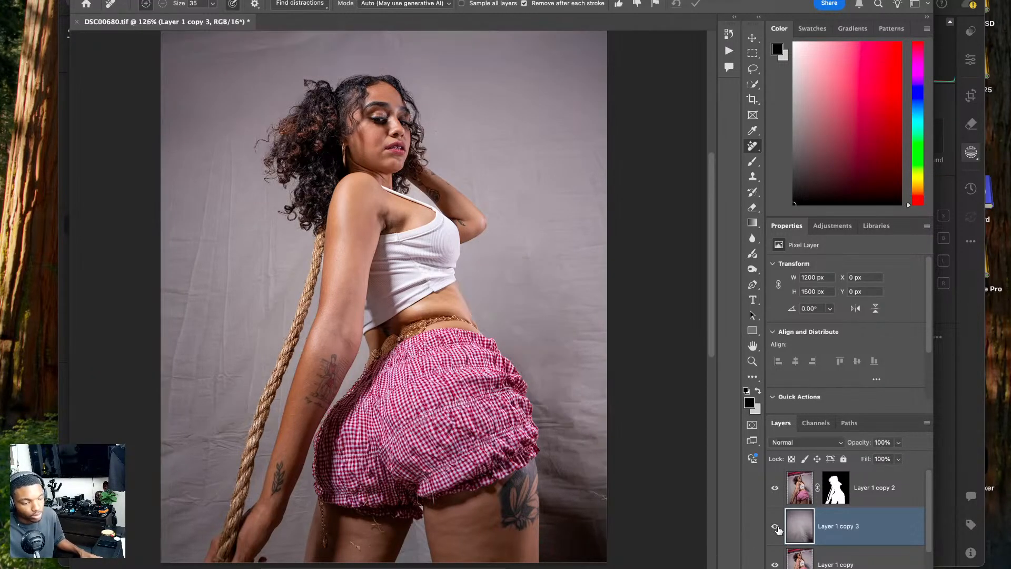
{"action": "left_click", "coordinate": [776, 527]}
{"action": "left_click", "coordinate": [775, 527]}
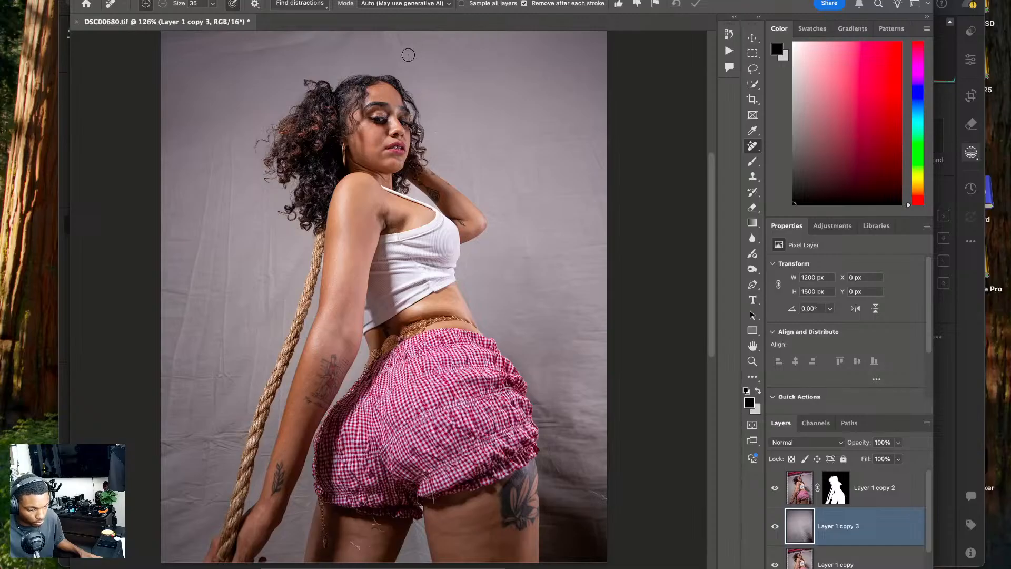
{"action": "left_click_drag", "start_coordinate": [405, 50], "coordinate": [398, 34]}
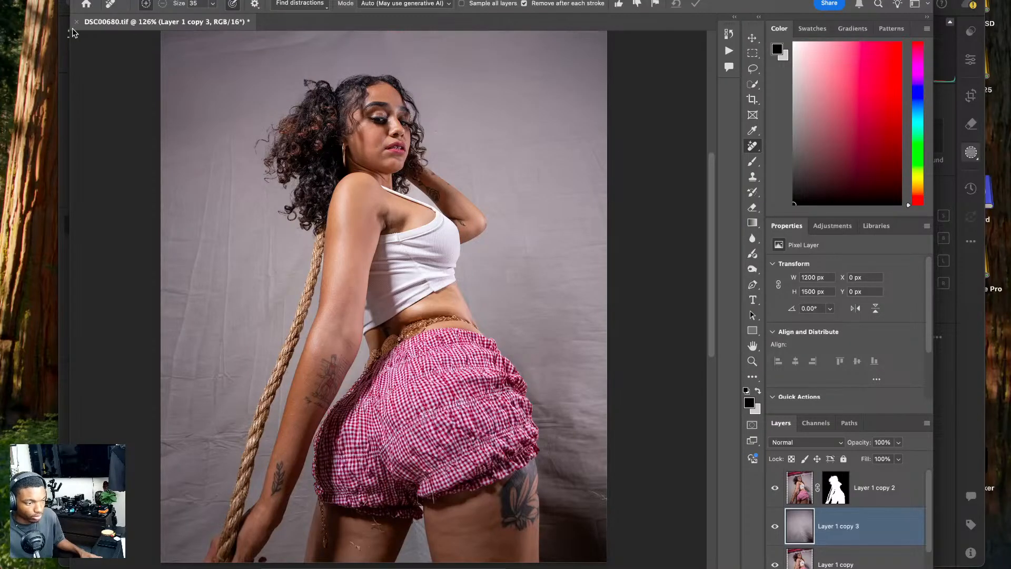
- Close DSC00680.tif, switch to Lightroom and send the kneeling portrait with the rope over the shoulder to Photoshop for editing
{"action": "left_click", "coordinate": [77, 21]}
{"action": "left_click", "coordinate": [501, 197]}
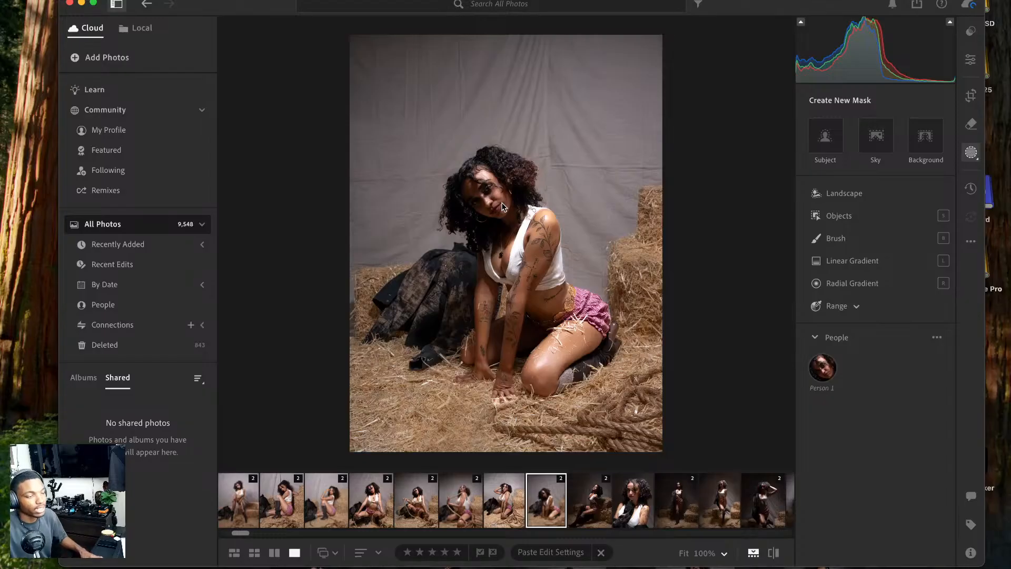
{"action": "left_click", "coordinate": [502, 505]}
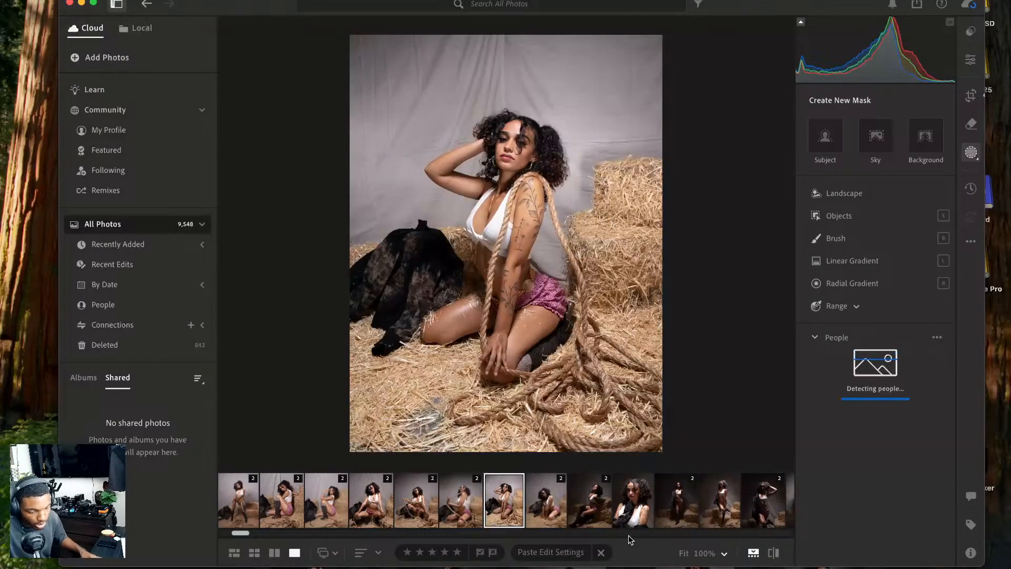
{"action": "right_click", "coordinate": [572, 248]}
{"action": "mouse_move", "coordinate": [661, 332]}
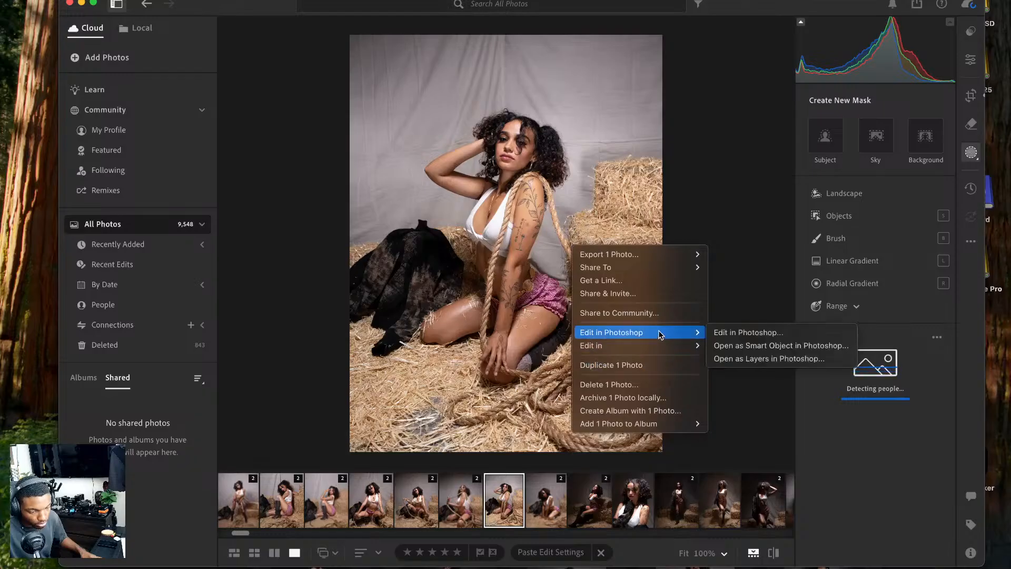
{"action": "left_click", "coordinate": [743, 333]}
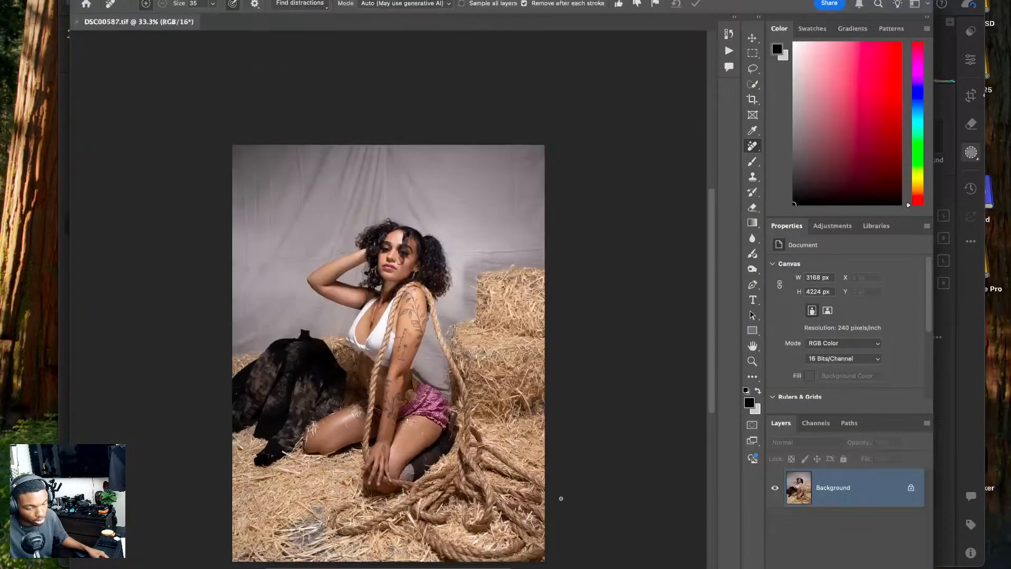
- Return to Lightroom and send the front-facing portrait with the jacket over one shoulder to Photoshop for editing
{"action": "left_click", "coordinate": [956, 436]}
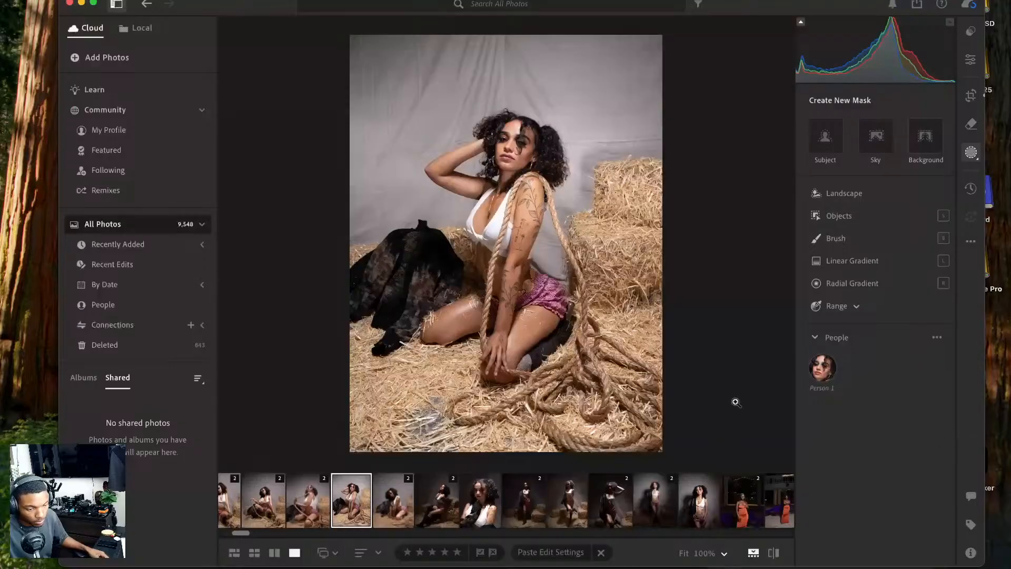
{"action": "left_click", "coordinate": [699, 491]}
{"action": "right_click", "coordinate": [501, 254]}
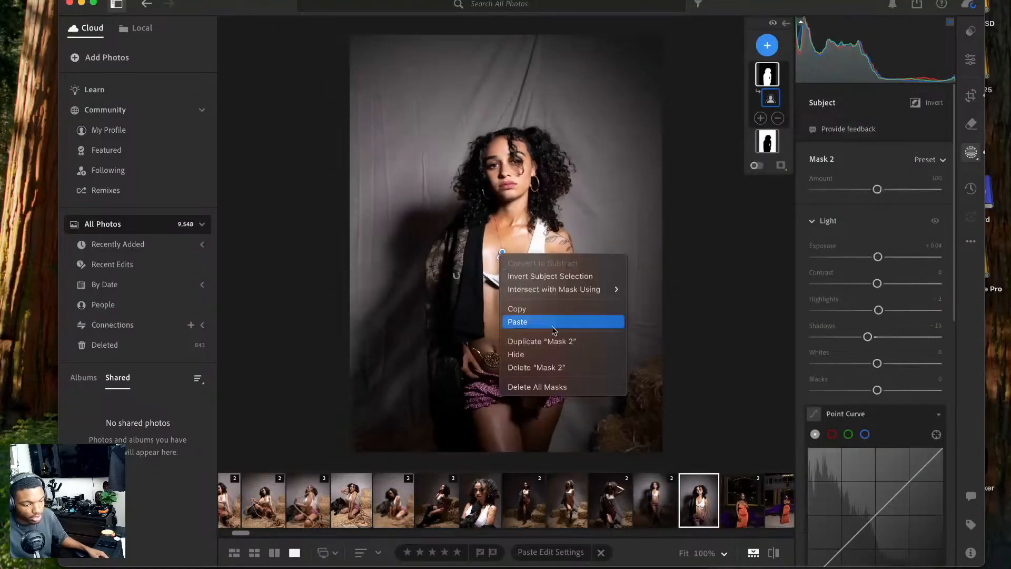
{"action": "left_click", "coordinate": [693, 253]}
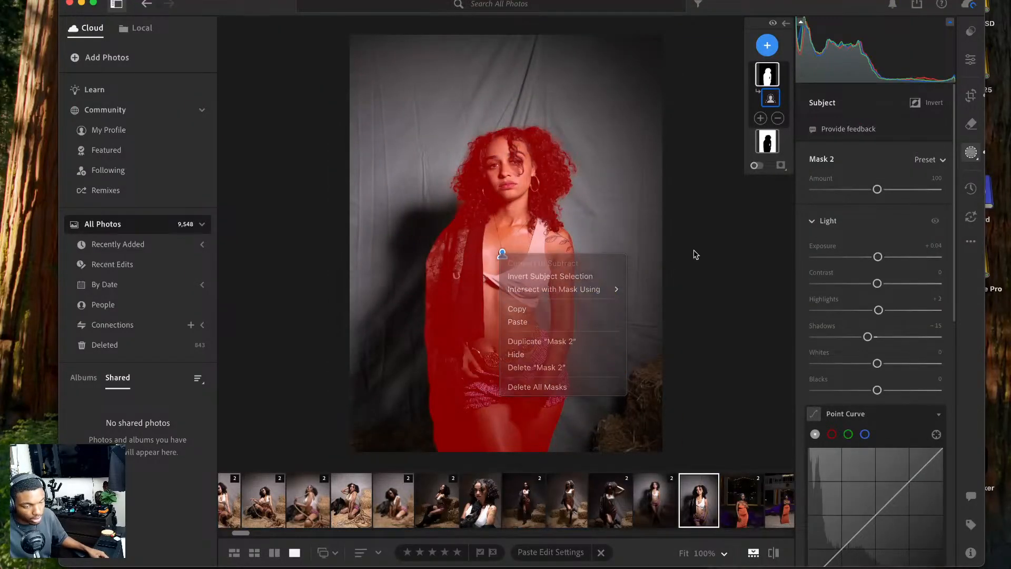
{"action": "right_click", "coordinate": [612, 236]}
{"action": "mouse_move", "coordinate": [677, 322]}
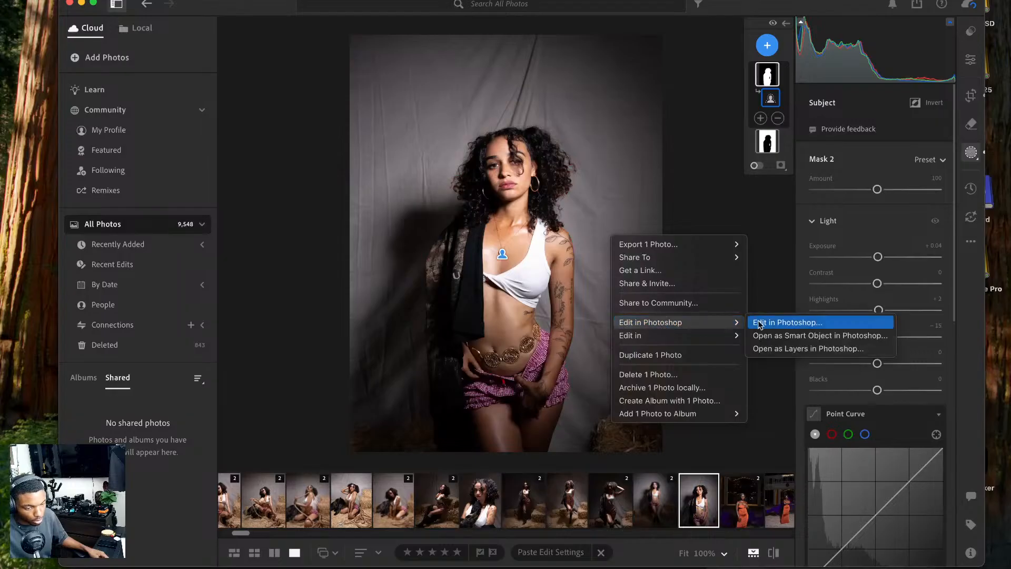
{"action": "left_click", "coordinate": [767, 323]}
- Send the dark full-length portrait of the model standing on one leg between the hay bales to Photoshop
{"action": "left_click", "coordinate": [577, 500]}
{"action": "right_click", "coordinate": [556, 254]}
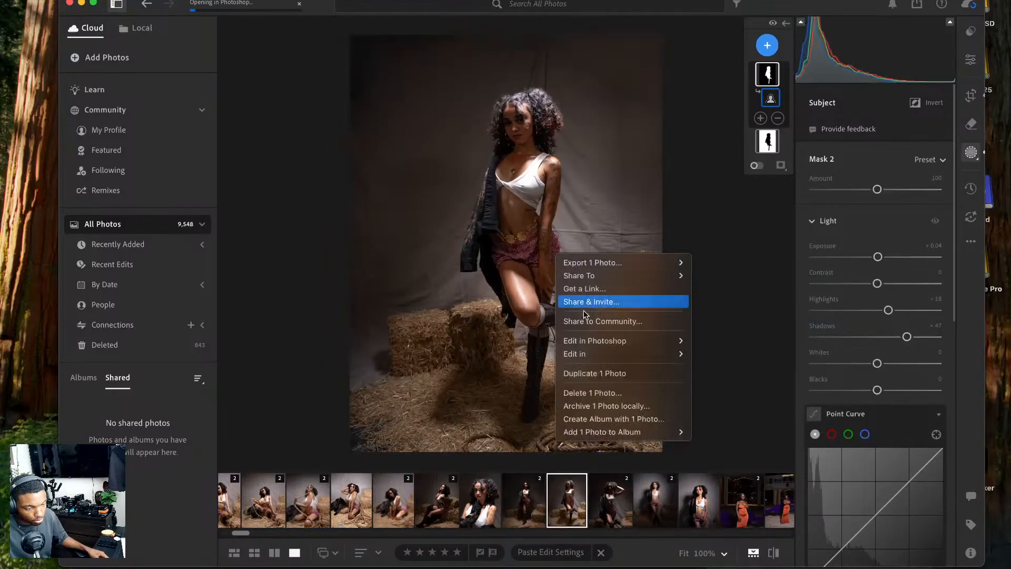
{"action": "mouse_move", "coordinate": [669, 341]}
{"action": "left_click", "coordinate": [720, 342]}
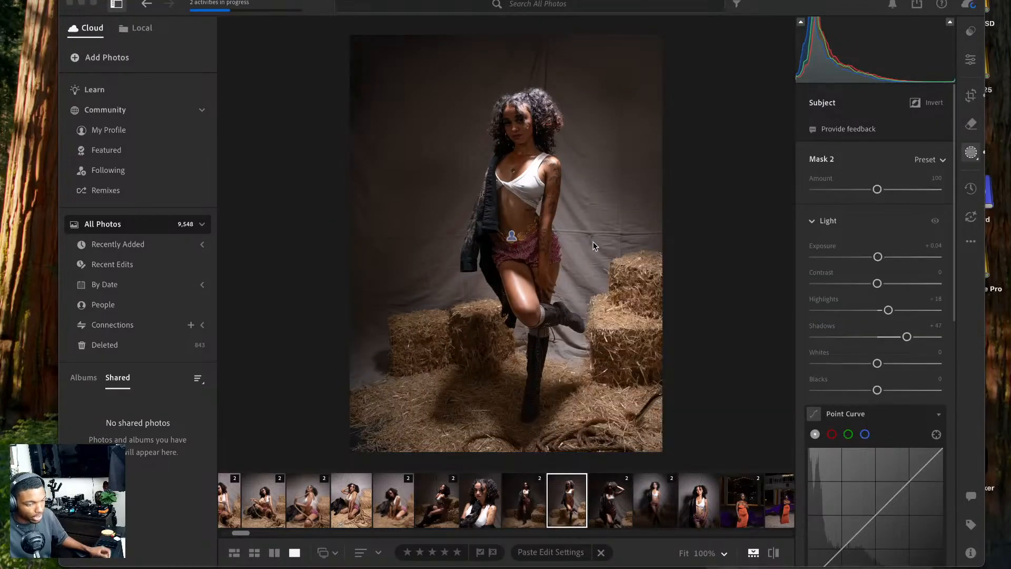
- Duplicate the photo layer twice in DSC00494.tif to get Layer 1 and Layer 1 copy
{"action": "key", "text": "ctrl+j"}
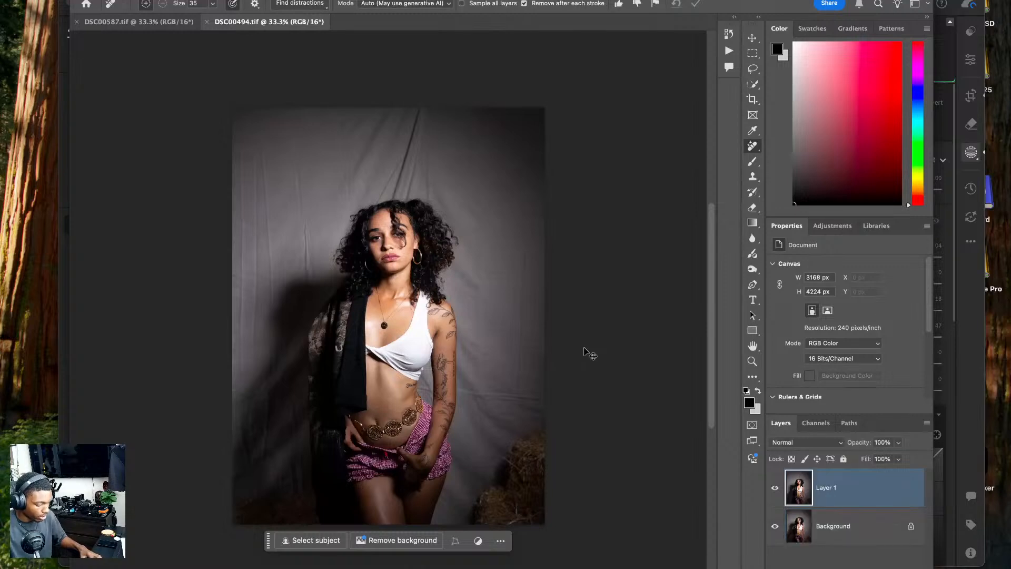
{"action": "key", "text": "ctrl+j"}
- Crop DSC00506.tif to 4 x 5 in at 300 ppi, keeping the photo's full height with blank strips on both sides
{"action": "key", "text": "c"}
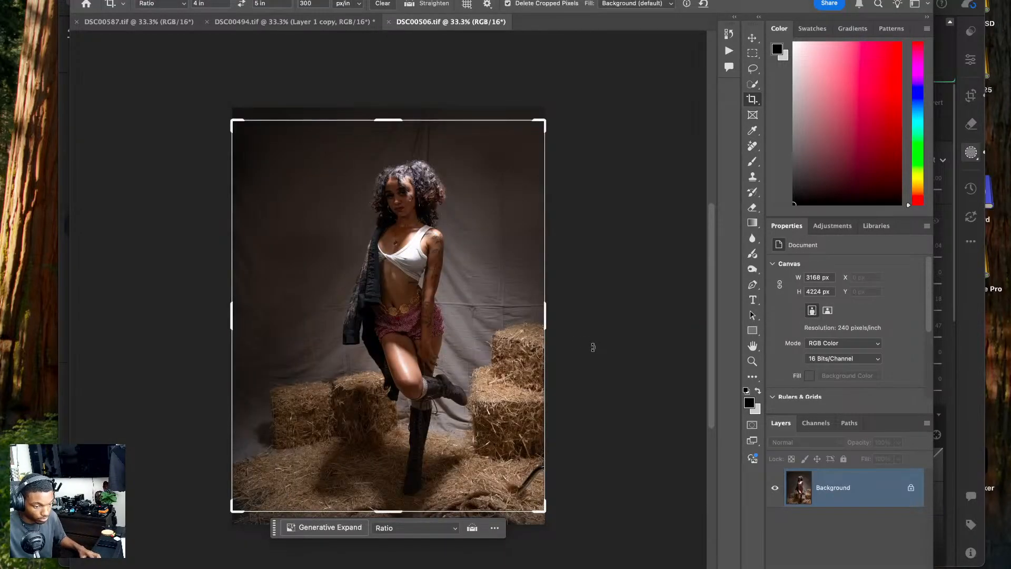
{"action": "left_click_drag", "start_coordinate": [457, 330], "coordinate": [451, 231]}
{"action": "left_click_drag", "start_coordinate": [411, 115], "coordinate": [416, 104]}
{"action": "key", "text": "Return"}
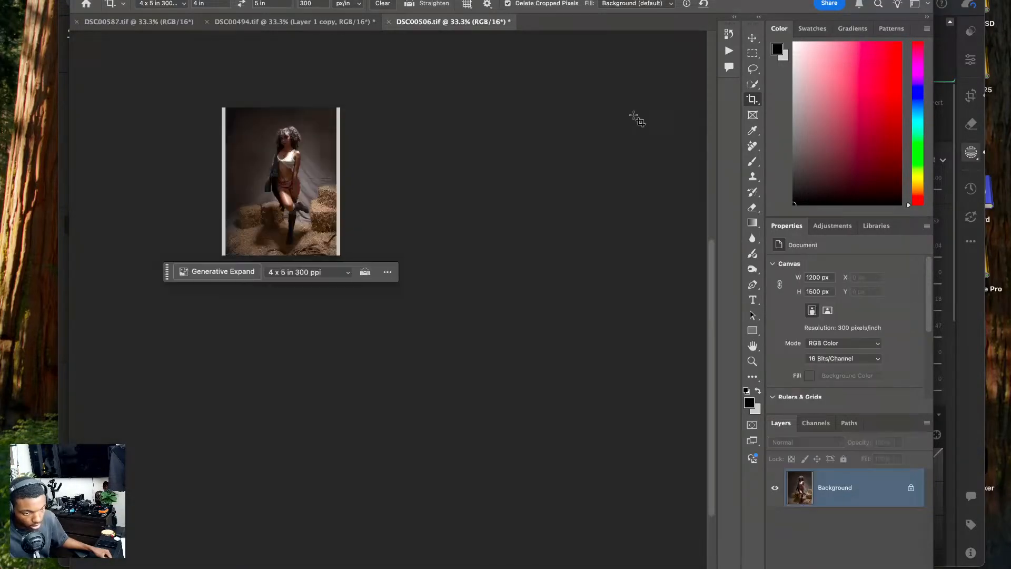
- Duplicate the cropped Background of DSC00506.tif twice and get the Rectangular Marquee tool ready
{"action": "left_click", "coordinate": [752, 54]}
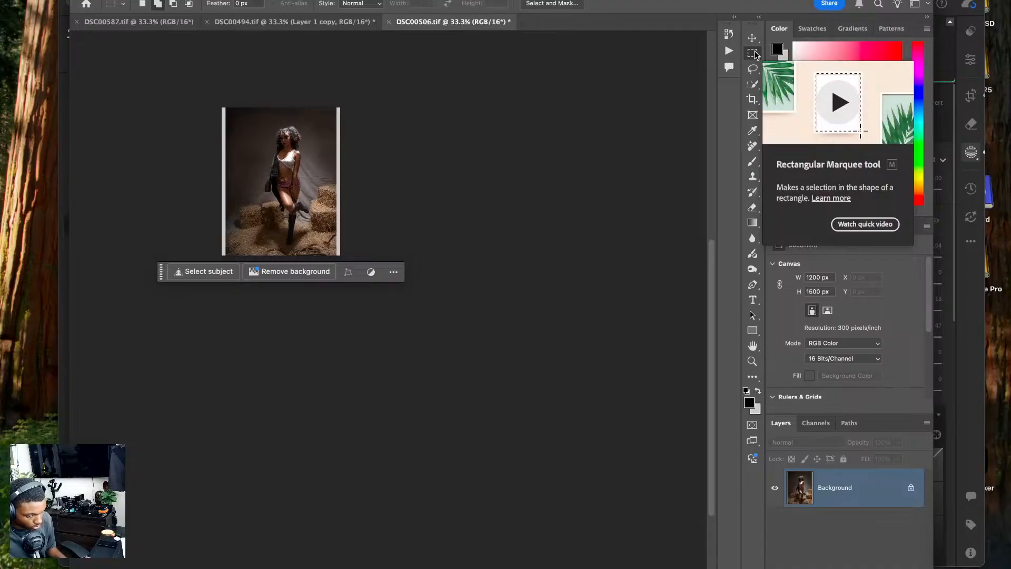
{"action": "key", "text": "super+j"}
{"action": "key", "text": "super+j"}
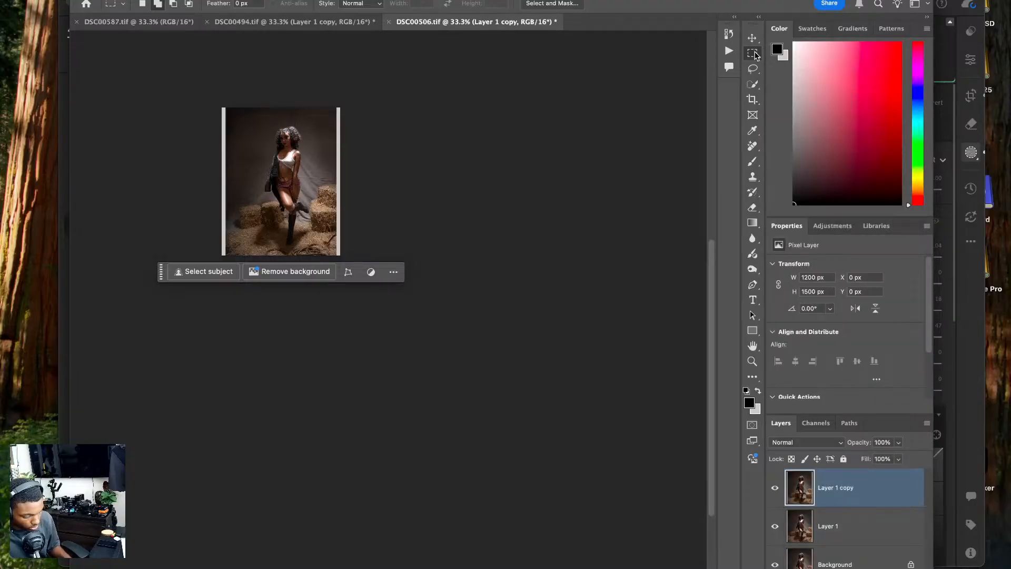
- Stretch the backdrop and hay section right of the model to about 119% width to fill the right blank strip
{"action": "key", "text": "super+1"}
{"action": "left_click_drag", "start_coordinate": [597, 64], "coordinate": [477, 542]}
{"action": "key", "text": "super+t"}
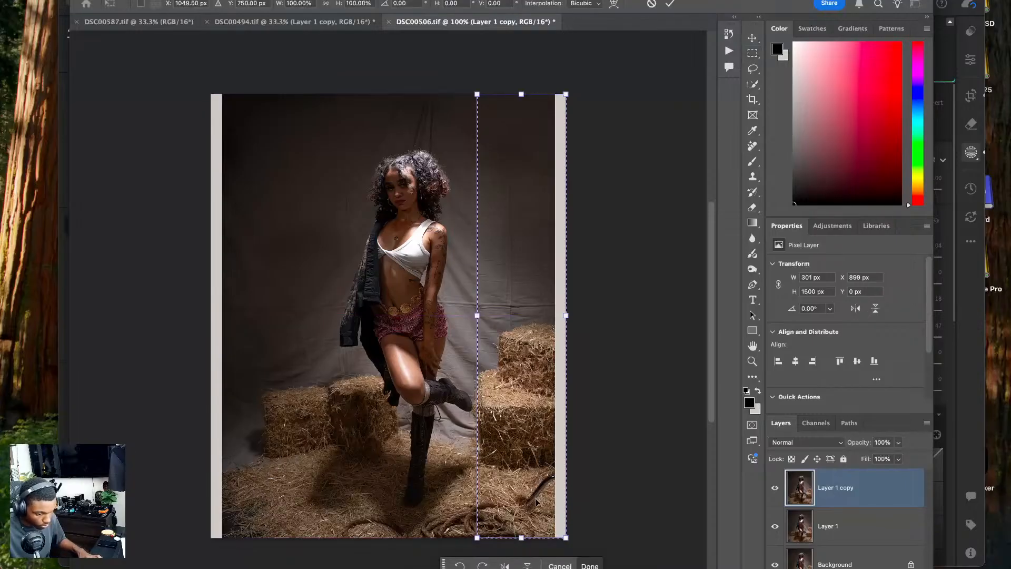
{"action": "left_click_drag", "start_coordinate": [566, 316], "coordinate": [584, 318]}
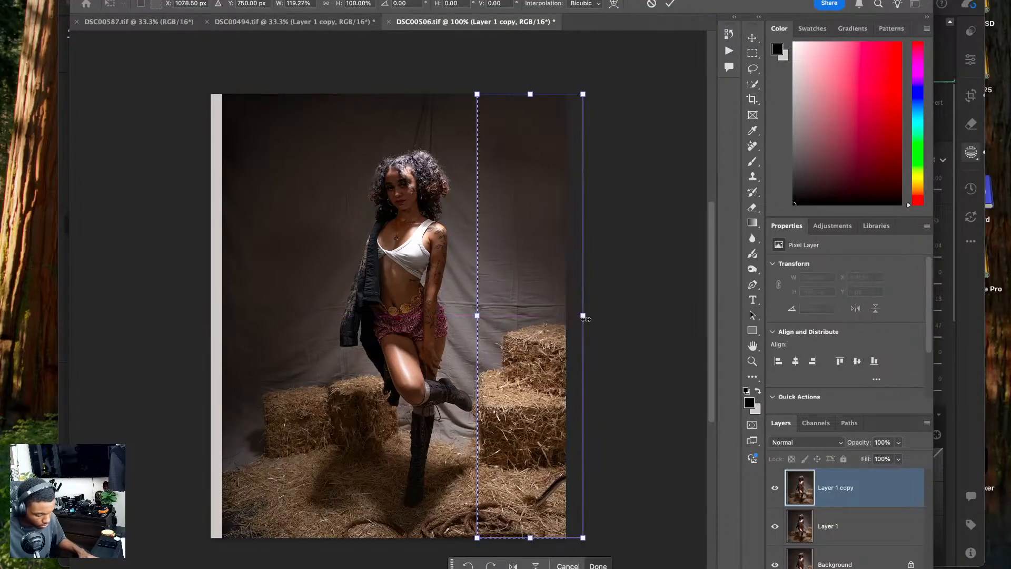
{"action": "key", "text": "Return"}
{"action": "key", "text": "super+d"}
- Stretch the section left of the model to about 113% width to fill the left blank strip, and clear the selection
{"action": "left_click_drag", "start_coordinate": [224, 95], "coordinate": [337, 566]}
{"action": "key", "text": "super+t"}
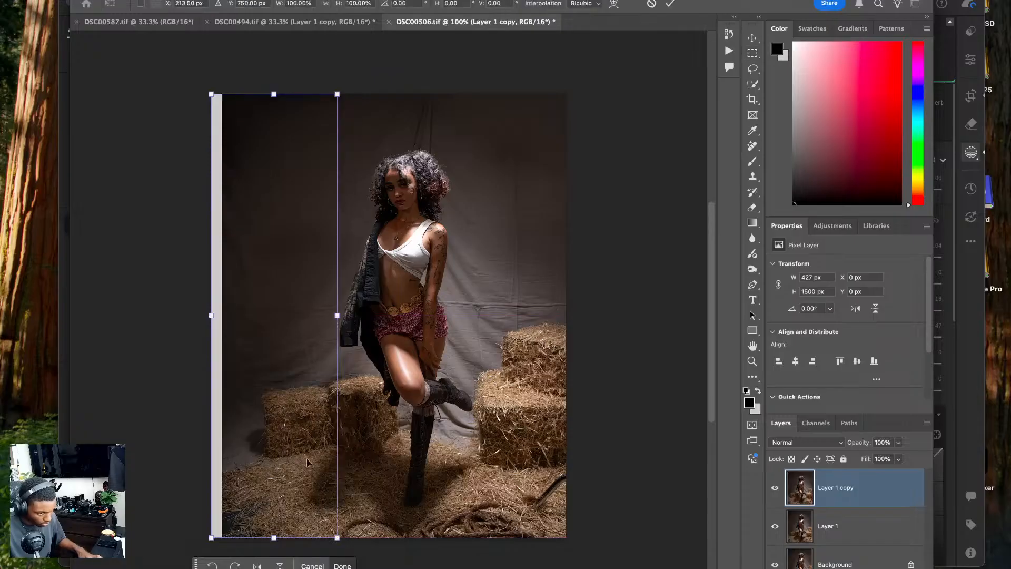
{"action": "left_click_drag", "start_coordinate": [216, 324], "coordinate": [197, 316]}
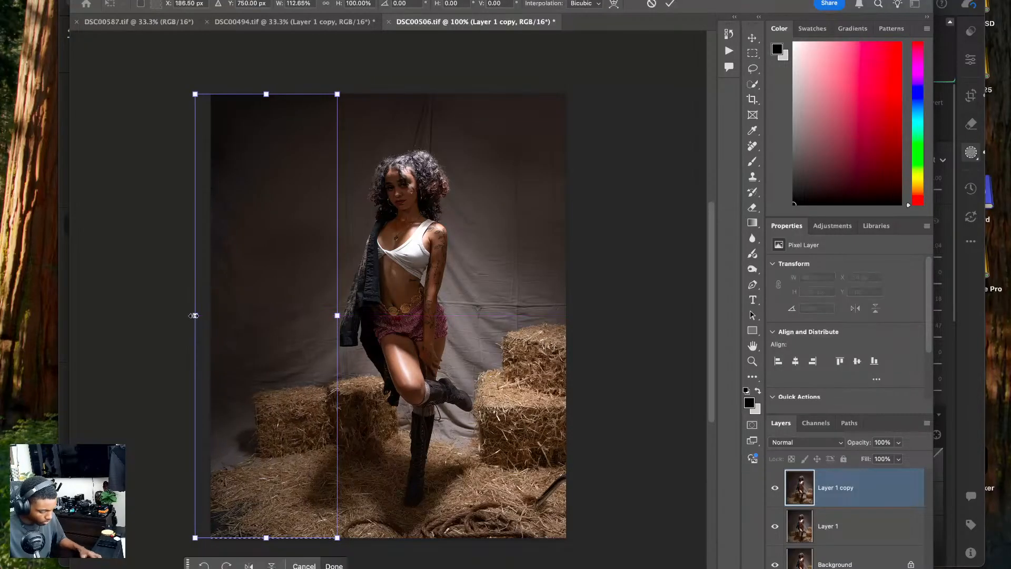
{"action": "key", "text": "Return"}
{"action": "key", "text": "super+d"}
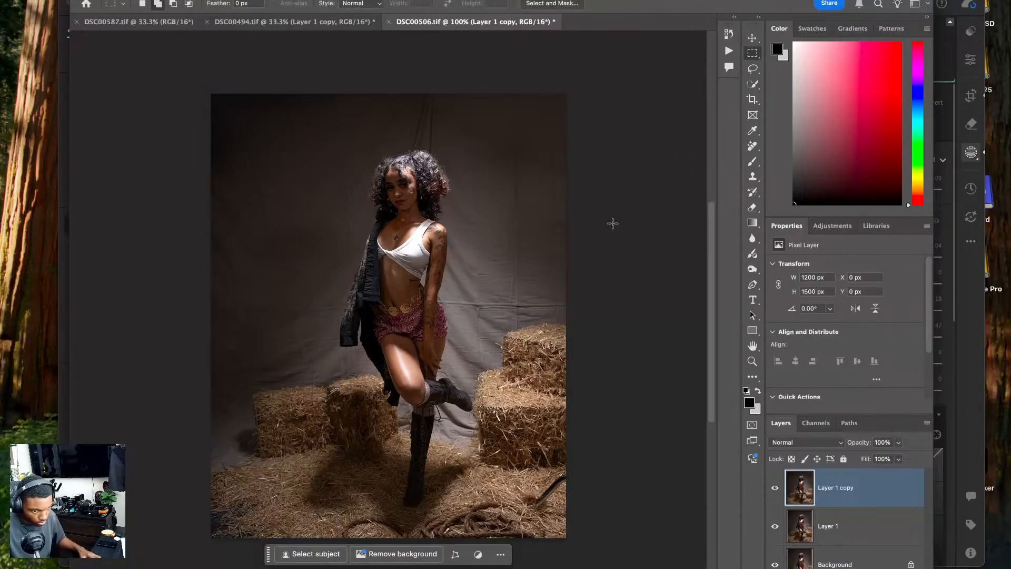
- Cover the dark patch in the lower-left straw and the dark rope at the lower right using the Clone Stamp at 46% opacity
{"action": "left_click", "coordinate": [753, 176]}
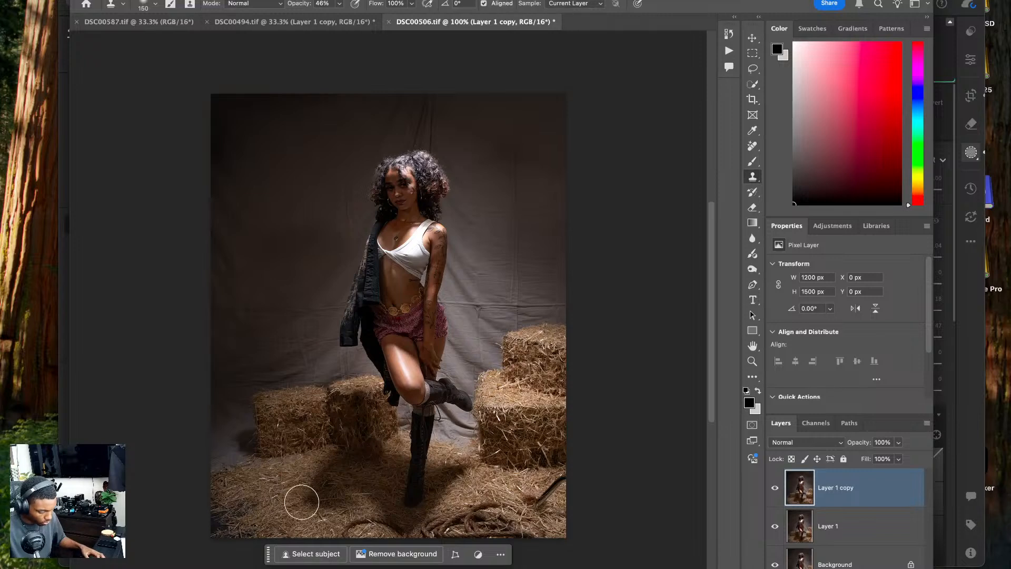
{"action": "left_click", "coordinate": [281, 505], "text": "alt"}
{"action": "mouse_move", "coordinate": [250, 502]}
{"action": "left_mouse_down"}
{"action": "mouse_move", "coordinate": [217, 518]}
{"action": "mouse_move", "coordinate": [222, 531]}
{"action": "mouse_move", "coordinate": [259, 529]}
{"action": "left_mouse_up"}
{"action": "left_click", "coordinate": [272, 497], "text": "alt"}
{"action": "left_click", "coordinate": [253, 501], "text": "alt"}
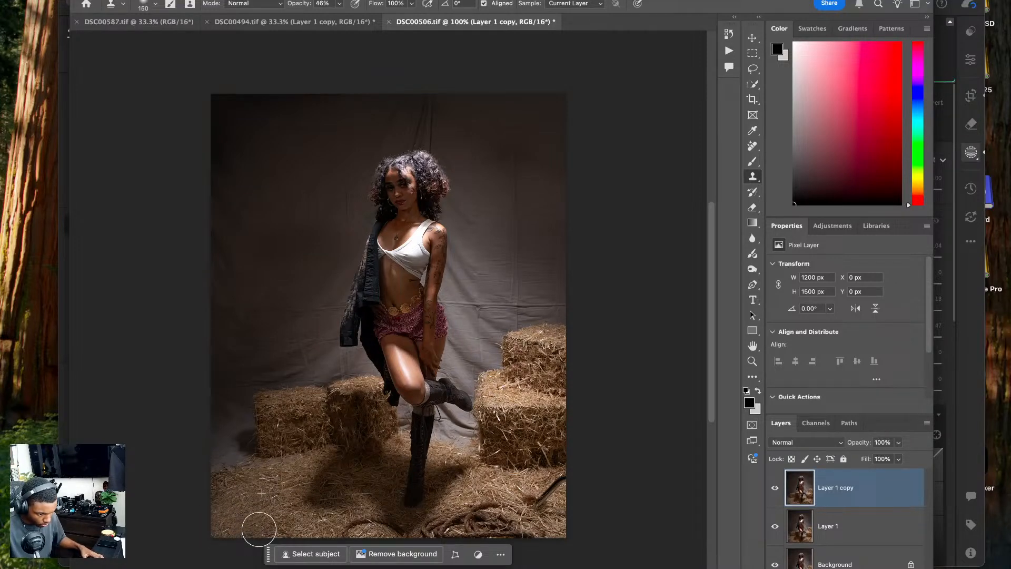
{"action": "left_click", "coordinate": [502, 486], "text": "alt"}
{"action": "mouse_move", "coordinate": [521, 491]}
{"action": "left_mouse_down"}
{"action": "mouse_move", "coordinate": [542, 500]}
{"action": "mouse_move", "coordinate": [550, 486]}
{"action": "left_mouse_up"}
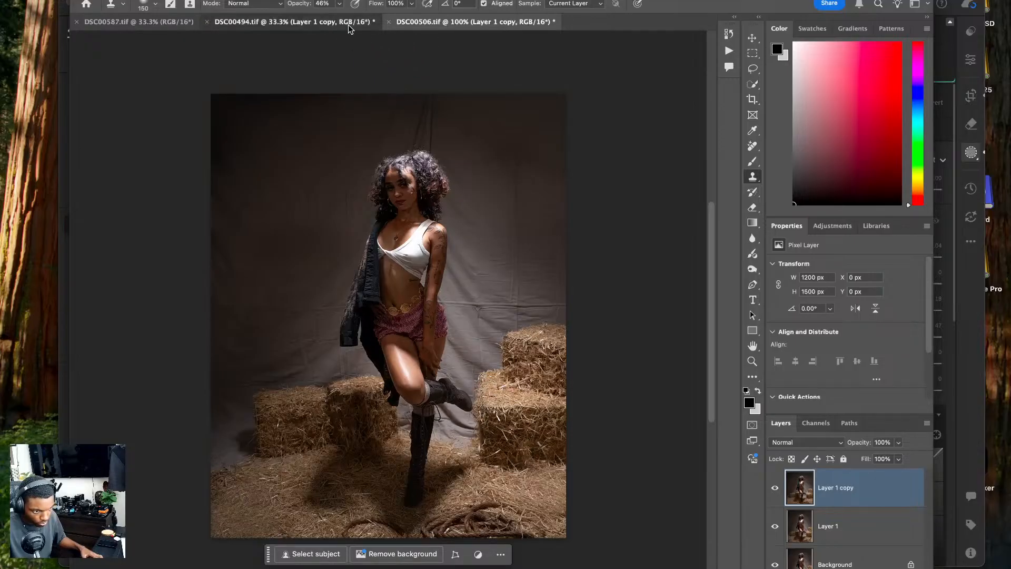
- Crop DSC00494.tif to 4 x 5 in at 300 ppi, keeping the photo's full height with blank strips on both sides
{"action": "left_click", "coordinate": [292, 22]}
{"action": "key", "text": "c"}
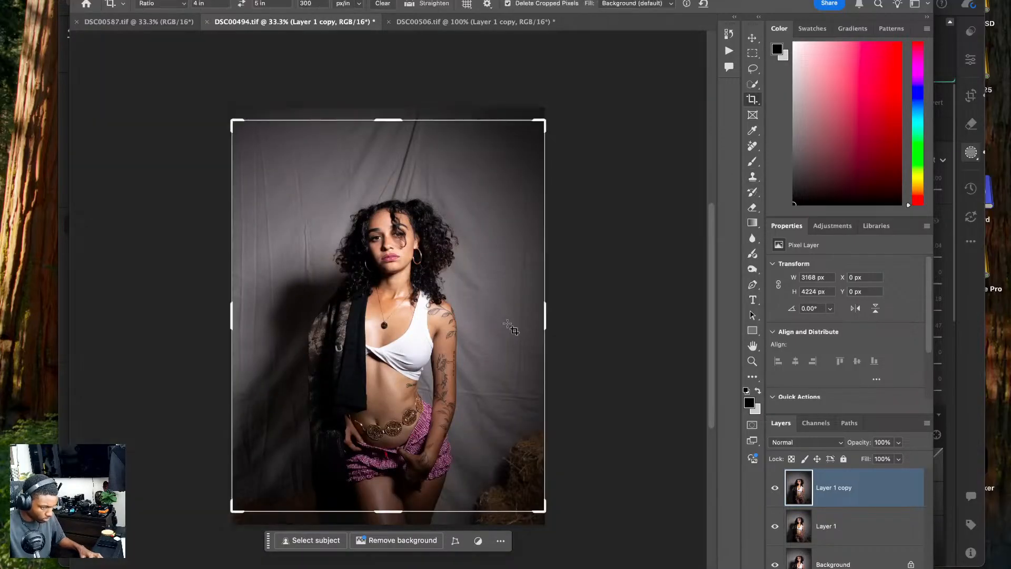
{"action": "left_click_drag", "start_coordinate": [462, 289], "coordinate": [459, 278]}
{"action": "left_click_drag", "start_coordinate": [393, 120], "coordinate": [394, 105]}
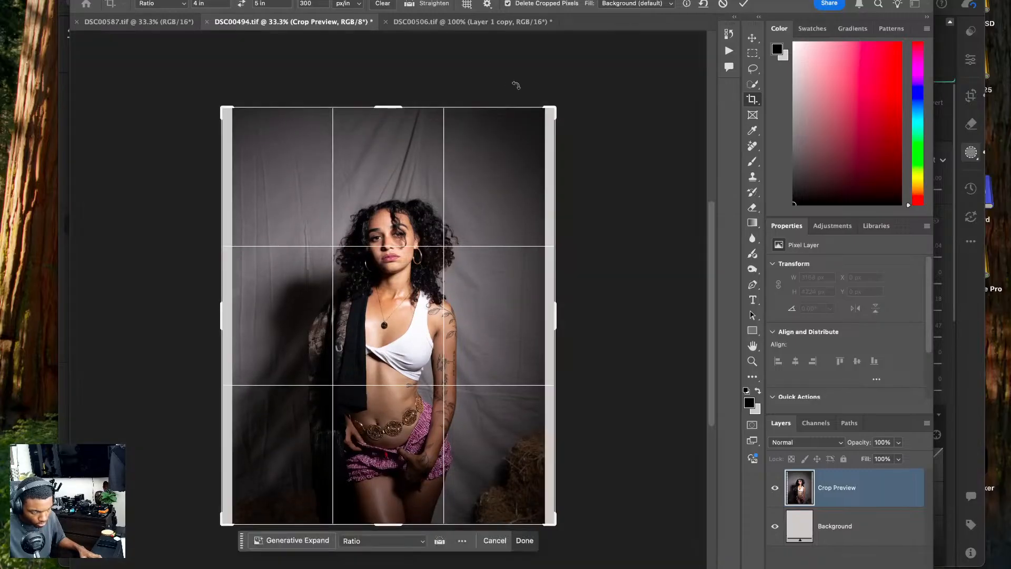
{"action": "key", "text": "Return"}
- Stretch the backdrop section right of the model in DSC00494.tif to about 116% width to fill the right blank strip
{"action": "key", "text": "m"}
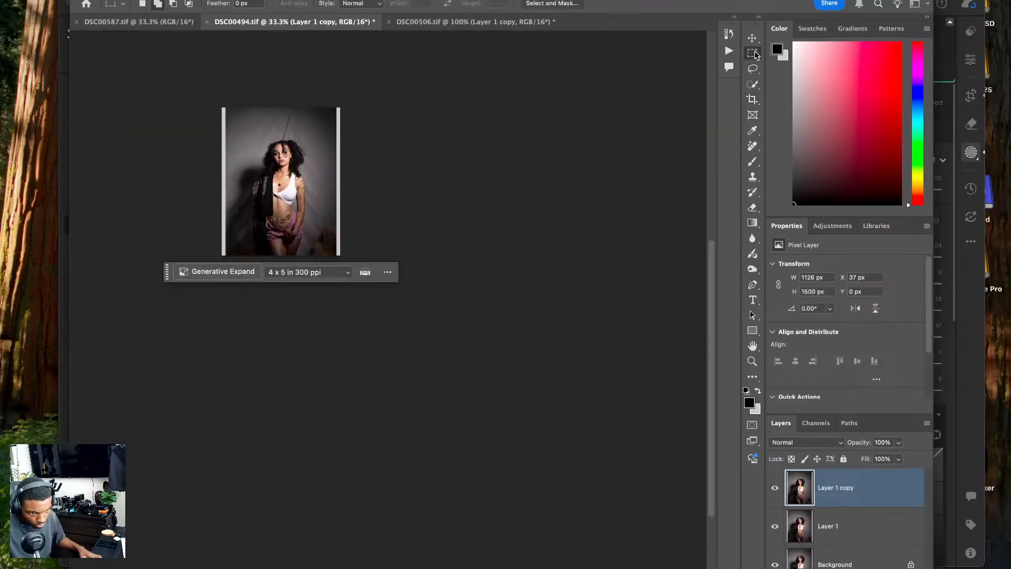
{"action": "key", "text": "super+1"}
{"action": "left_click_drag", "start_coordinate": [584, 94], "coordinate": [467, 543]}
{"action": "key", "text": "super+t"}
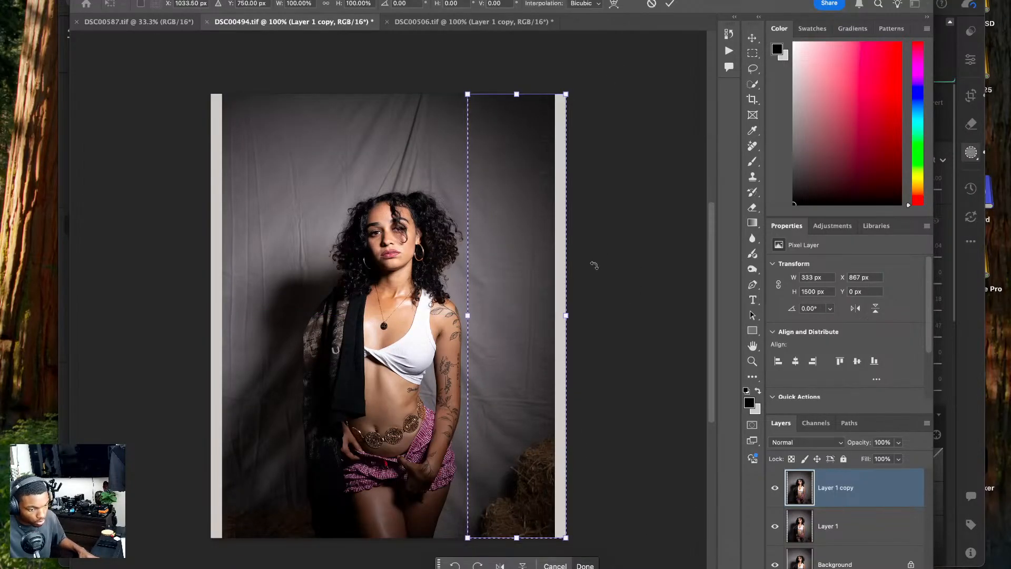
{"action": "left_click_drag", "start_coordinate": [566, 315], "coordinate": [582, 320]}
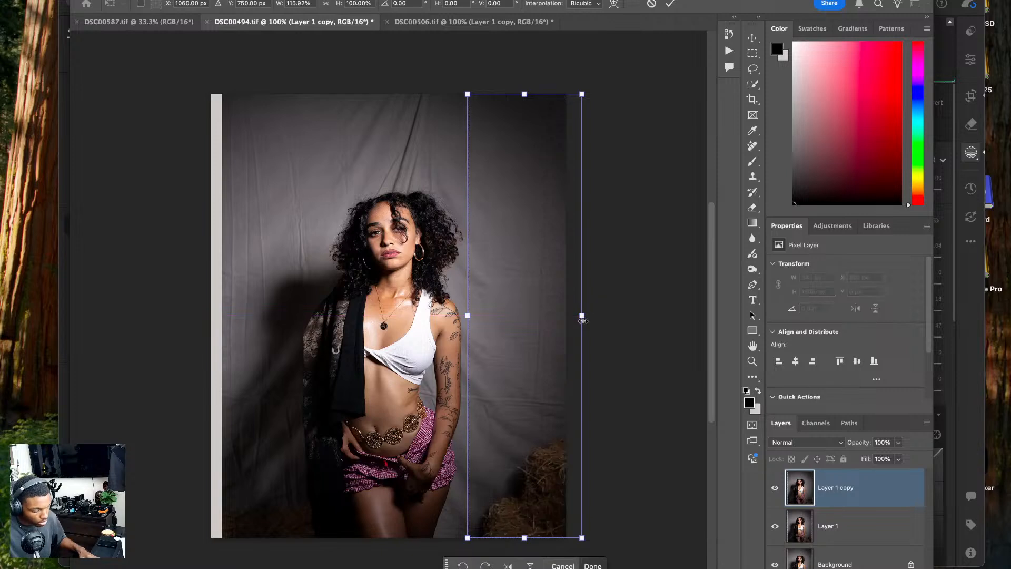
{"action": "key", "text": "Return"}
{"action": "key", "text": "super+d"}
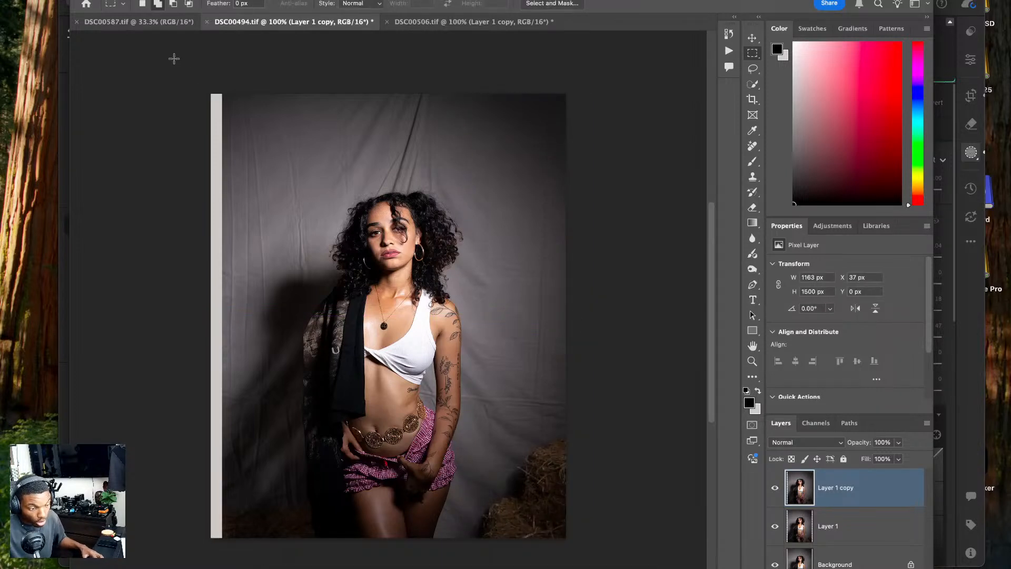
- Stretch the backdrop section left of the model in DSC00494.tif to about 297 px wide to fill the left blank strip, and clear the selection
{"action": "left_click_drag", "start_coordinate": [209, 92], "coordinate": [294, 558]}
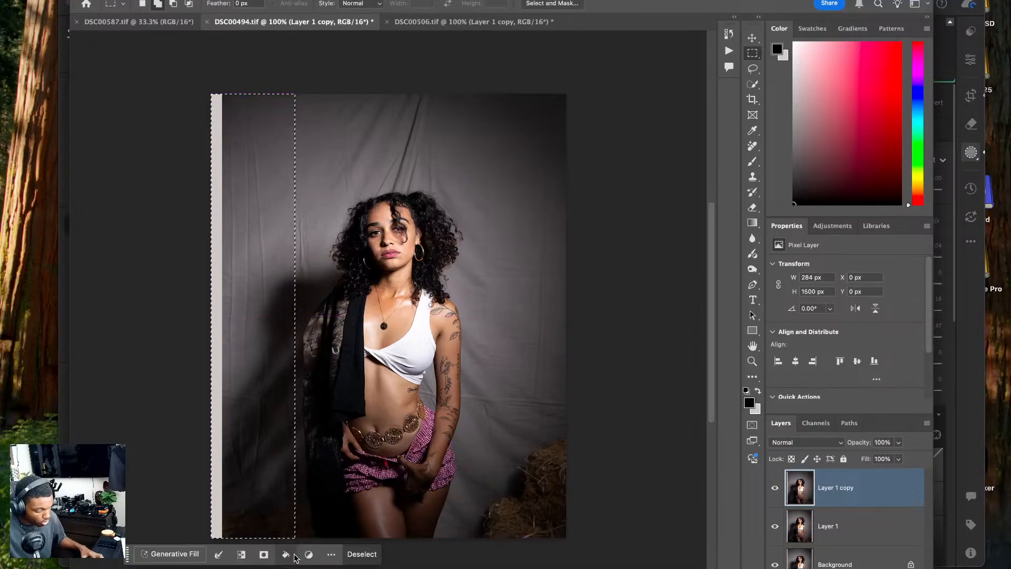
{"action": "key", "text": "super+t"}
{"action": "left_click_drag", "start_coordinate": [208, 313], "coordinate": [193, 317]}
{"action": "key", "text": "Return"}
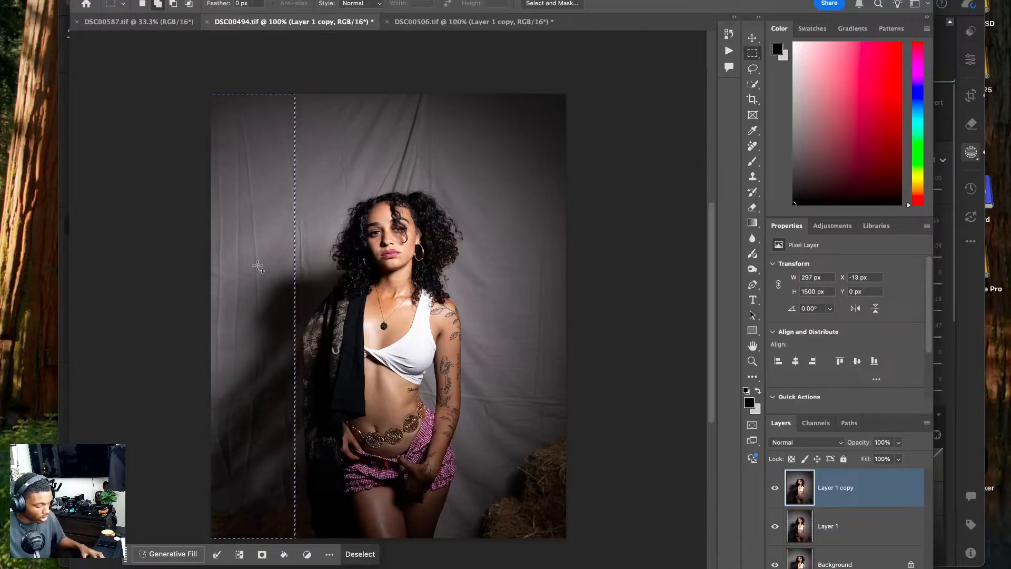
{"action": "left_click", "coordinate": [752, 38]}
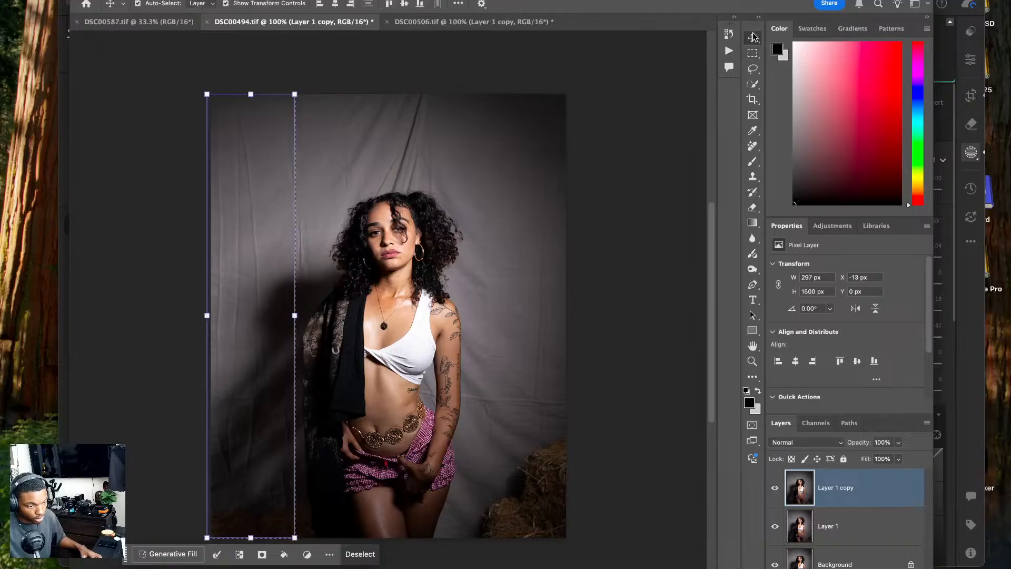
{"action": "left_click", "coordinate": [591, 120]}
{"action": "left_click", "coordinate": [519, 128]}
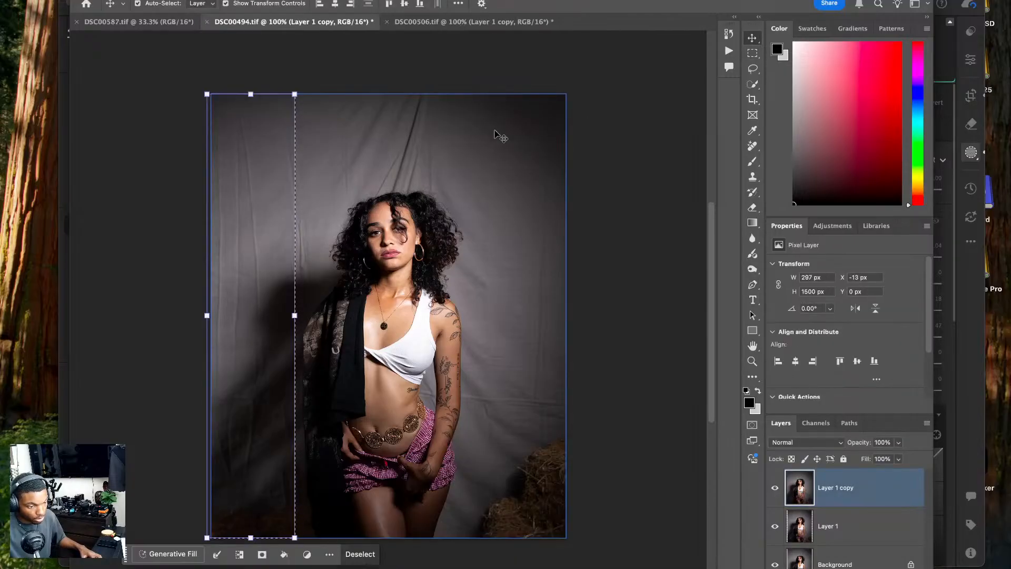
{"action": "key", "text": "ctrl+d"}
{"action": "left_click", "coordinate": [444, 72]}
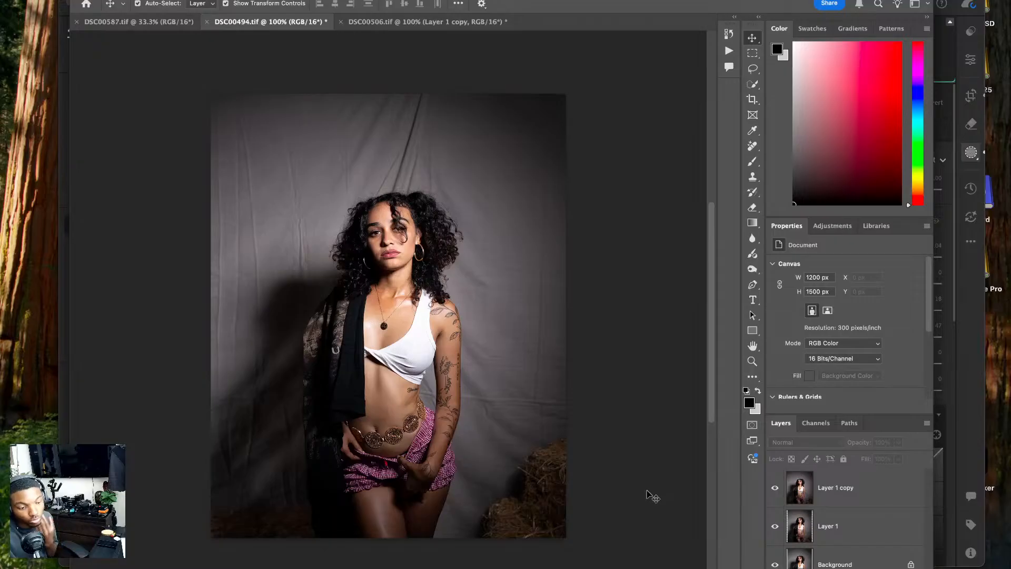
{"action": "left_click", "coordinate": [525, 425]}
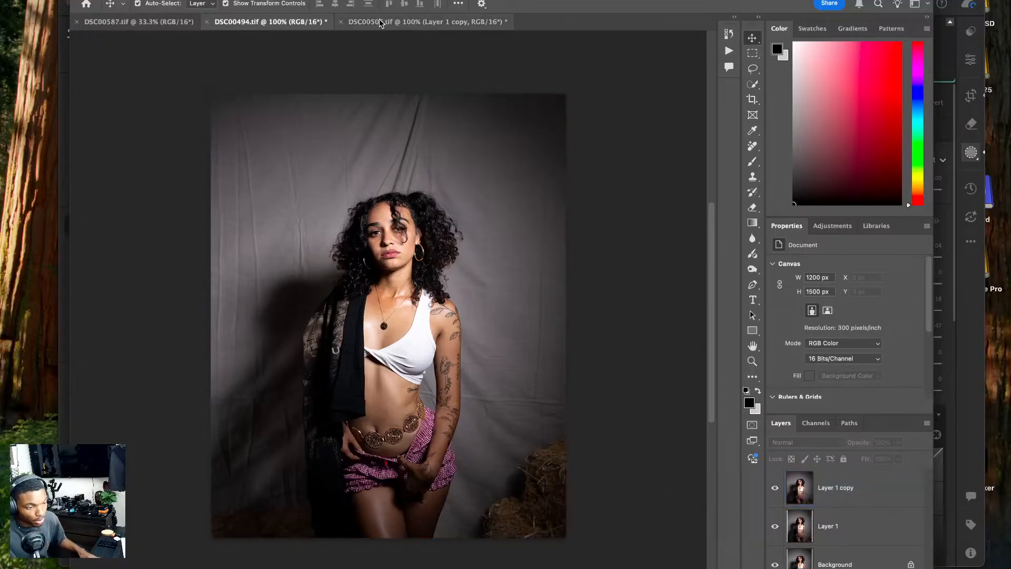
- Clone straw over the dark seam across the front of the upper hay bale in DSC00506.tif, using a size 70 Clone Stamp at 46% opacity
{"action": "left_click", "coordinate": [363, 22]}
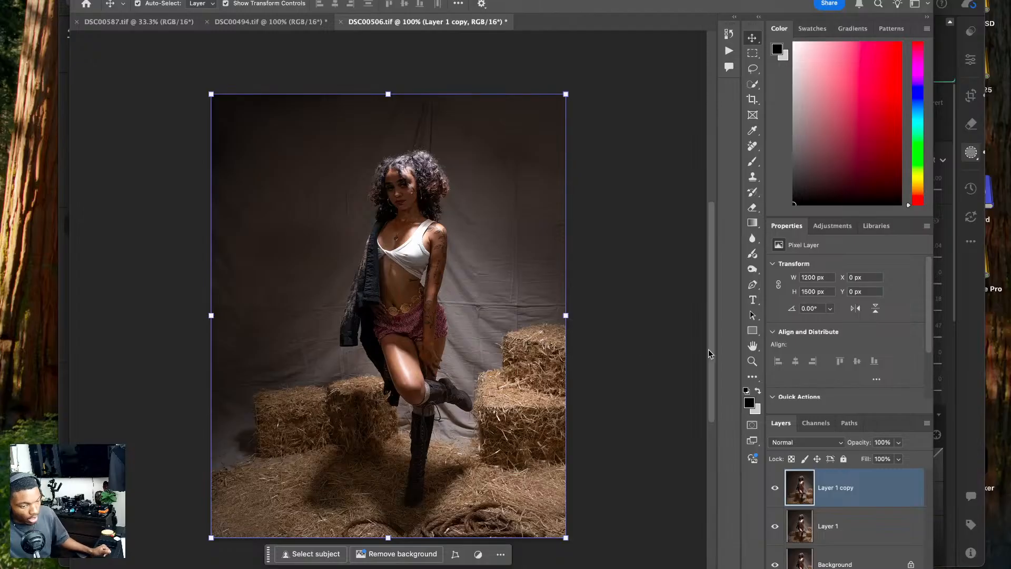
{"action": "key", "text": "super+plus"}
{"action": "key", "text": "super+plus"}
{"action": "key", "text": "super+plus"}
{"action": "left_click_drag", "start_coordinate": [605, 325], "coordinate": [340, 289]}
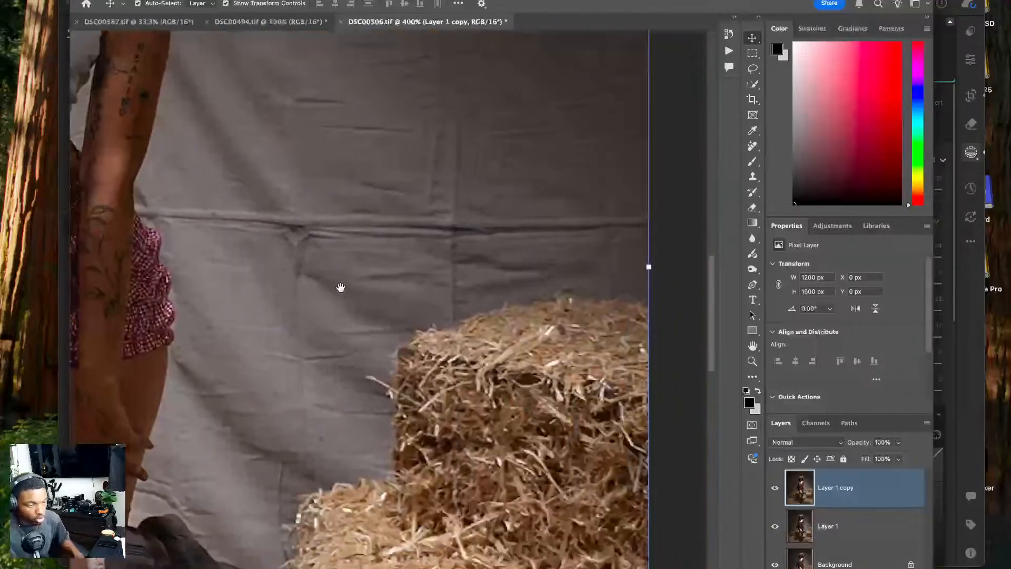
{"action": "left_click", "coordinate": [752, 178]}
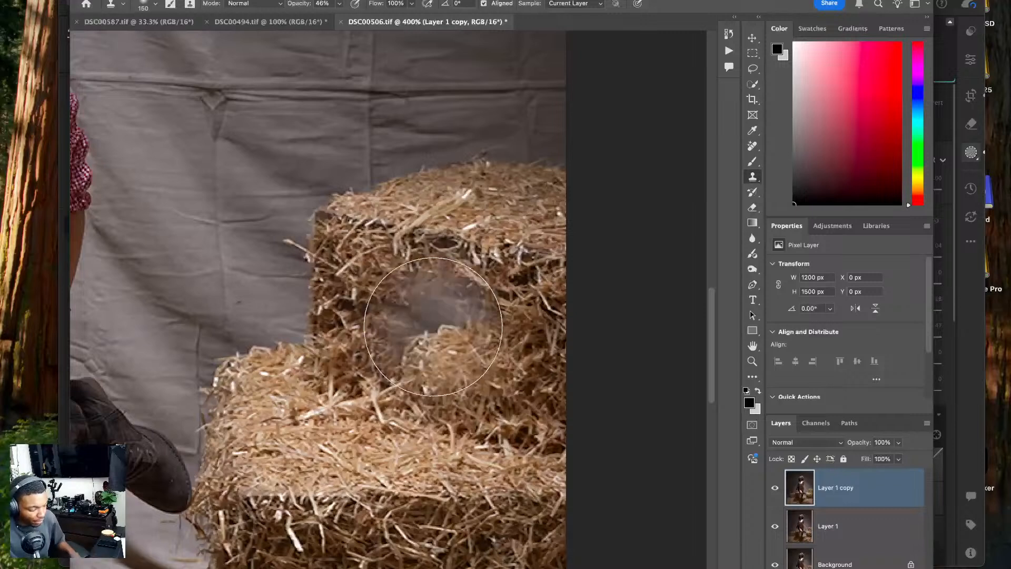
{"action": "key", "text": "bracketleft"}
{"action": "key", "text": "bracketleft"}
{"action": "key", "text": "bracketleft"}
{"action": "key", "text": "bracketleft"}
{"action": "key", "text": "bracketleft"}
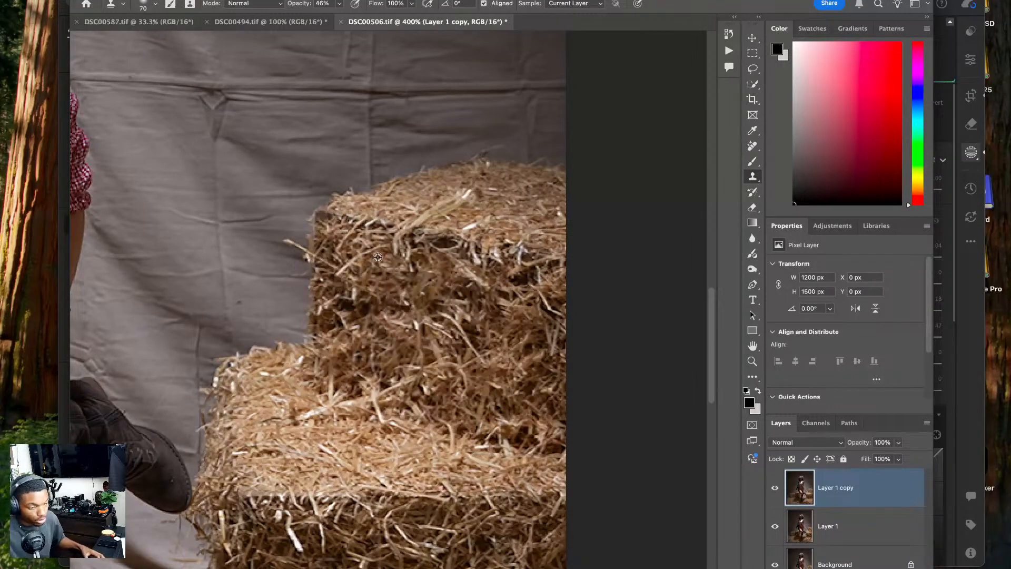
{"action": "left_click", "coordinate": [378, 257], "text": "alt"}
{"action": "left_click_drag", "start_coordinate": [364, 239], "coordinate": [464, 257]}
{"action": "left_click", "coordinate": [487, 286], "text": "alt"}
{"action": "left_click_drag", "start_coordinate": [527, 260], "coordinate": [546, 266]}
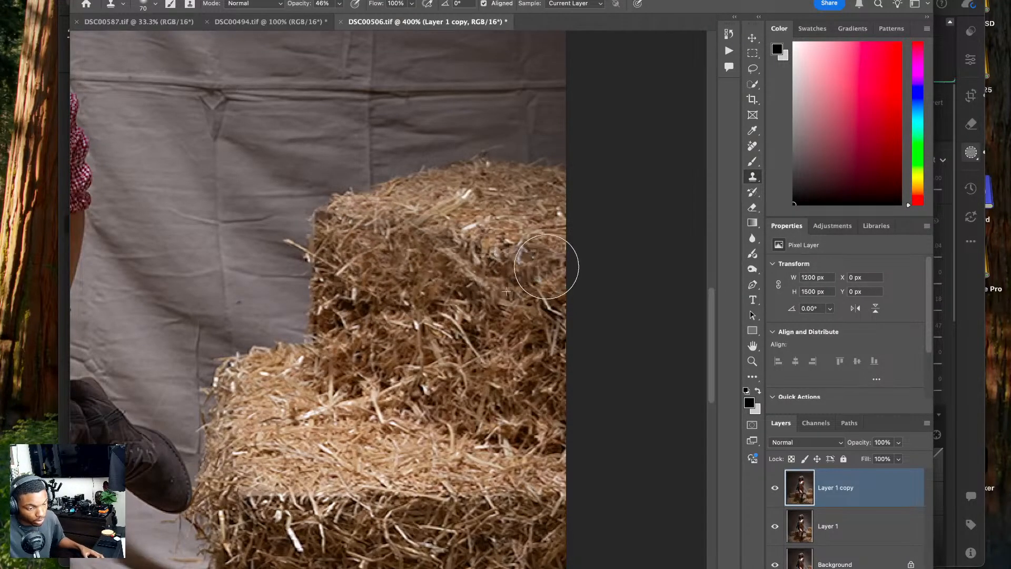
- Clone straw along the base of the lower hay bale beside the model's boot to blend it into the floor
{"action": "scroll", "coordinate": [386, 350], "scroll_direction": "down", "scroll_amount": 8}
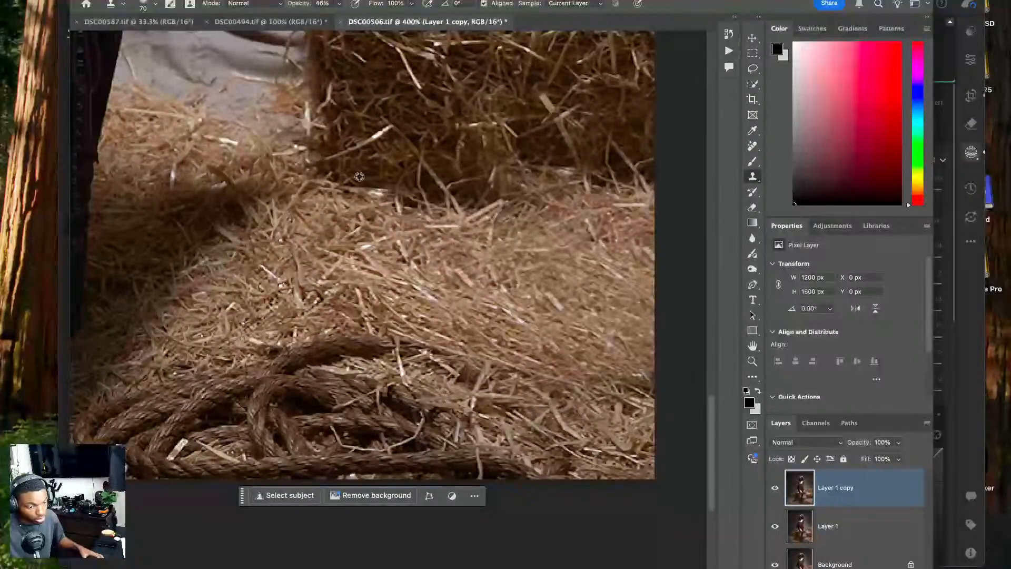
{"action": "left_click", "coordinate": [359, 176], "text": "alt"}
{"action": "mouse_move", "coordinate": [443, 180]}
{"action": "left_mouse_down"}
{"action": "mouse_move", "coordinate": [425, 197]}
{"action": "mouse_move", "coordinate": [542, 205]}
{"action": "left_mouse_up"}
{"action": "key", "text": "super+minus"}
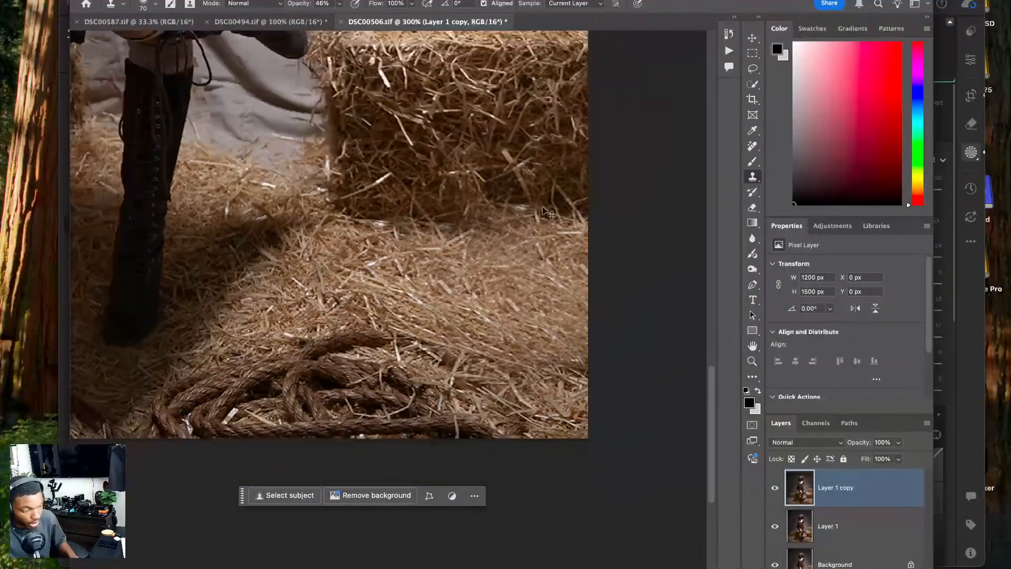
{"action": "key", "text": "super+minus"}
{"action": "key", "text": "super+minus"}
{"action": "scroll", "coordinate": [302, 240], "scroll_direction": "up", "scroll_amount": 5}
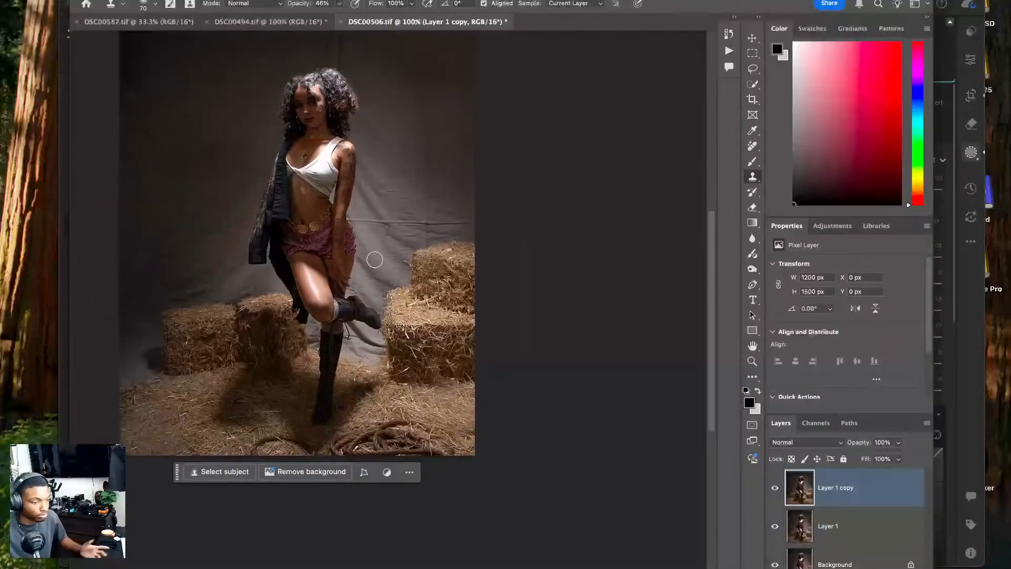
- Reshape the model's hair in DSC00506.tif with Liquify, using a brush of size 175, density 15 and pressure 13, and apply the filter
{"action": "key", "text": "super+plus"}
{"action": "key", "text": "super+plus"}
{"action": "left_click_drag", "start_coordinate": [370, 212], "coordinate": [431, 323]}
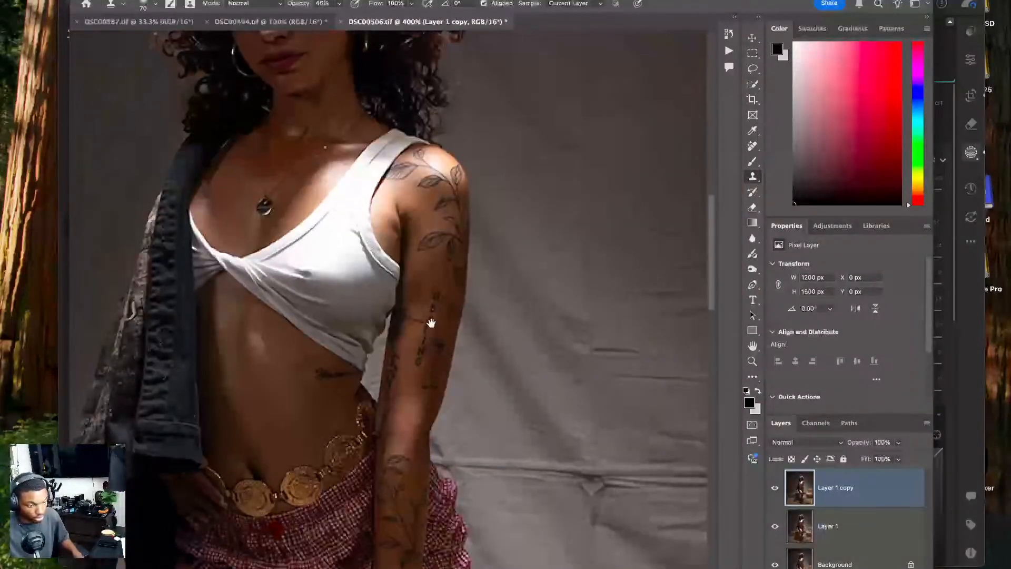
{"action": "mouse_move", "coordinate": [462, 467]}
{"action": "left_mouse_down"}
{"action": "mouse_move", "coordinate": [421, 310]}
{"action": "mouse_move", "coordinate": [424, 384]}
{"action": "left_mouse_up"}
{"action": "left_click_drag", "start_coordinate": [424, 310], "coordinate": [435, 406]}
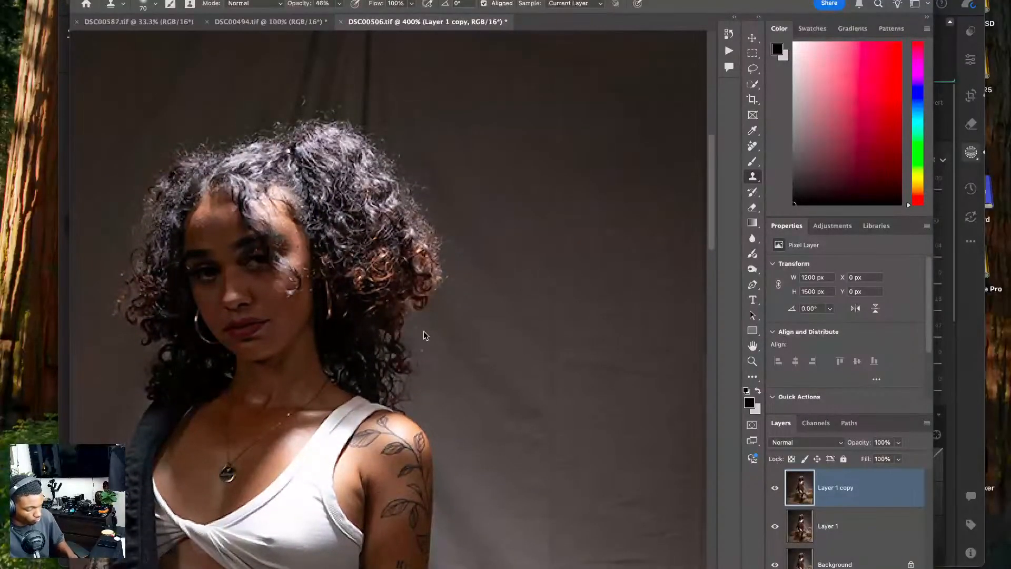
{"action": "key", "text": "shift+super+x"}
{"action": "left_click_drag", "start_coordinate": [428, 241], "coordinate": [444, 327]}
{"action": "key", "text": "bracketright"}
{"action": "key", "text": "bracketright"}
{"action": "key", "text": "bracketright"}
{"action": "key", "text": "bracketright"}
{"action": "key", "text": "bracketright"}
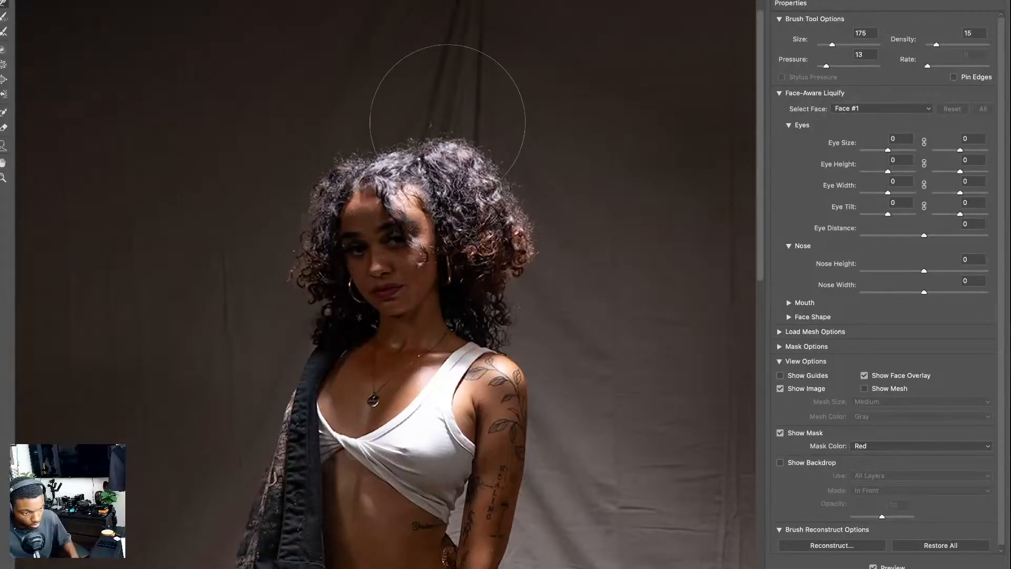
{"action": "key", "text": "super+0"}
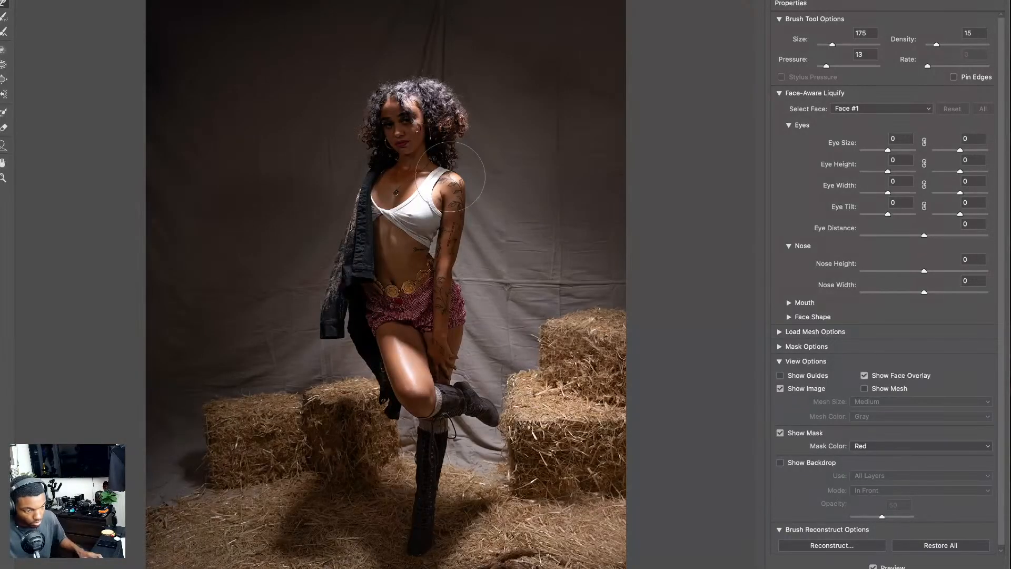
{"action": "key", "text": "Return"}
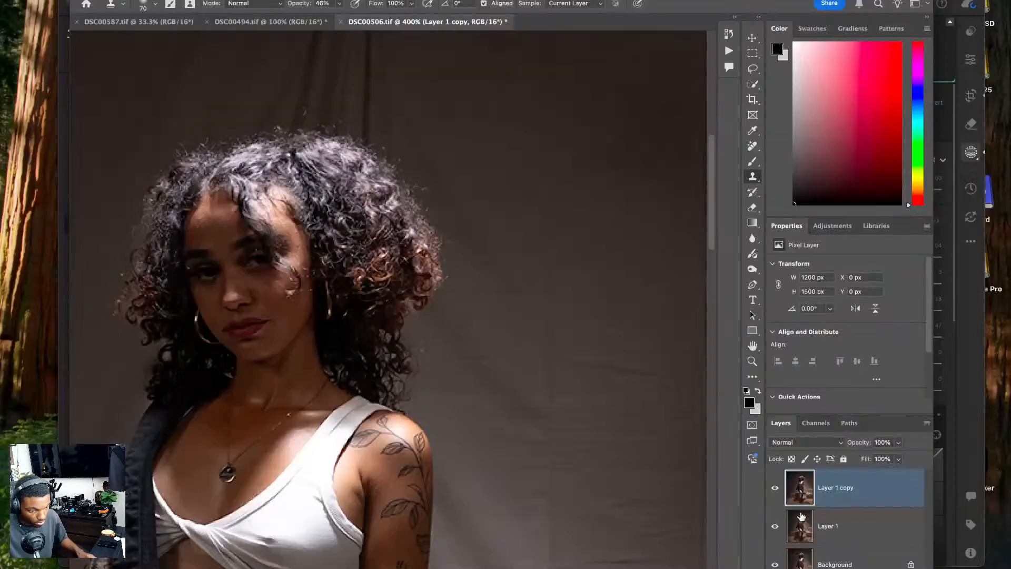
{"action": "key", "text": "super+0"}
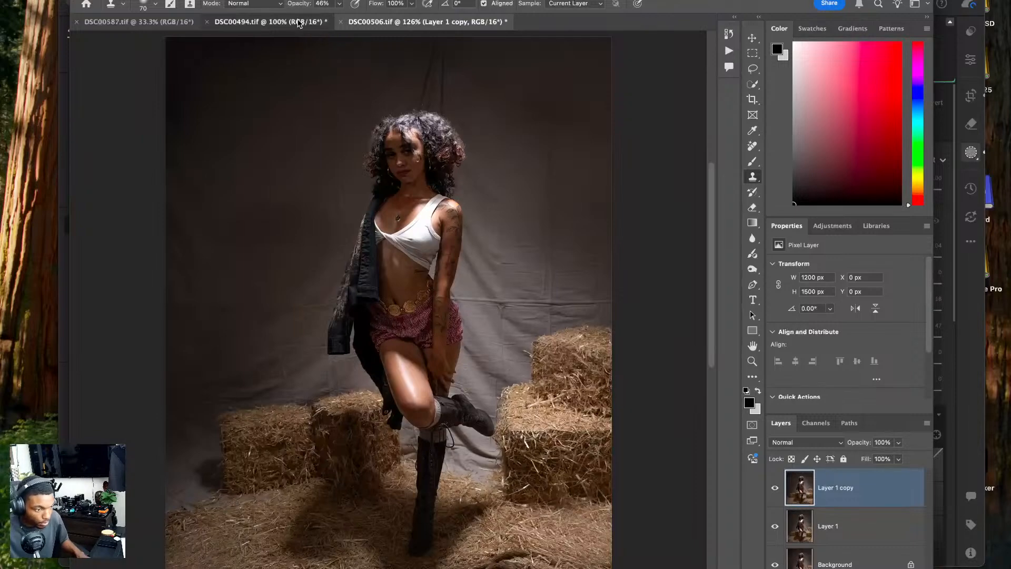
- Reshape the top of the model's hair on Layer 1 copy of DSC00494.tif with Liquify, using a brush of size 175
{"action": "left_click", "coordinate": [271, 21]}
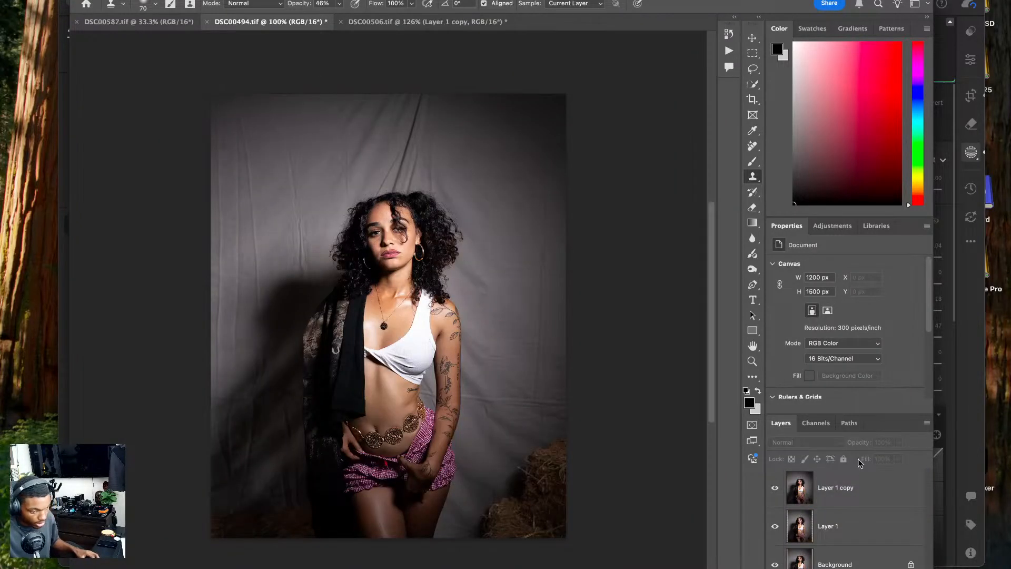
{"action": "left_click", "coordinate": [841, 501]}
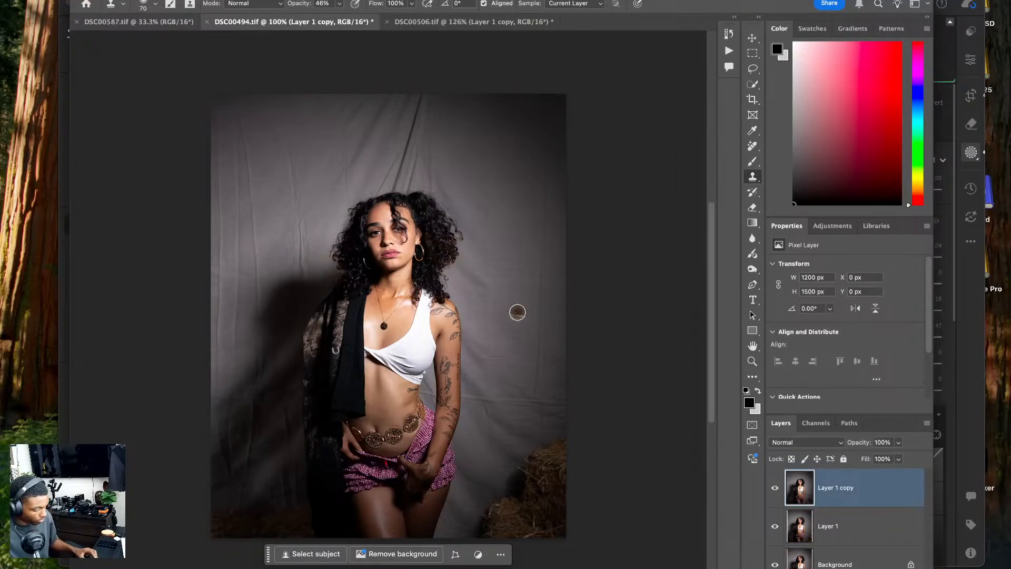
{"action": "key", "text": "super+shift+x"}
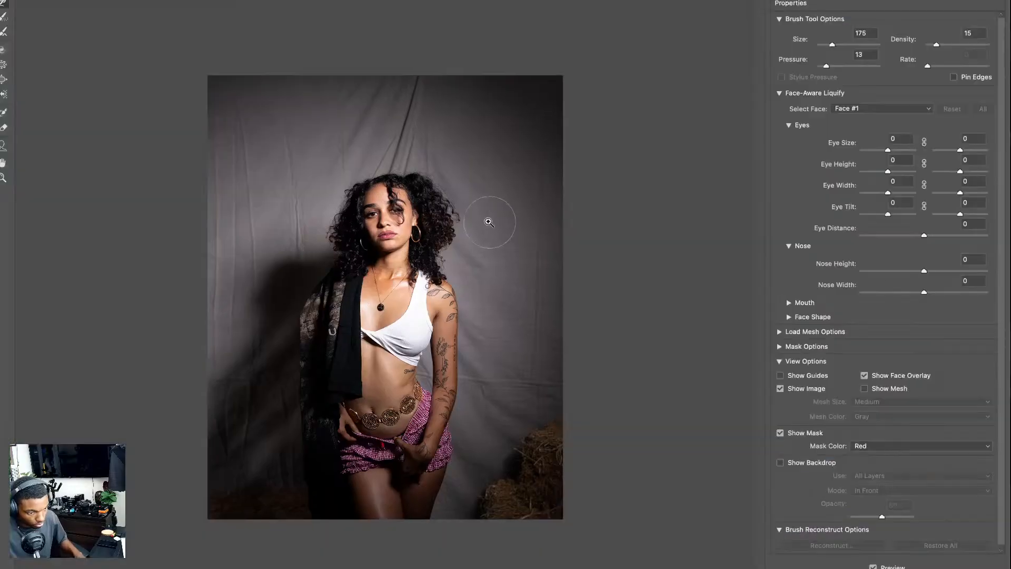
{"action": "scroll", "coordinate": [492, 219], "scroll_direction": "up", "scroll_amount": 5}
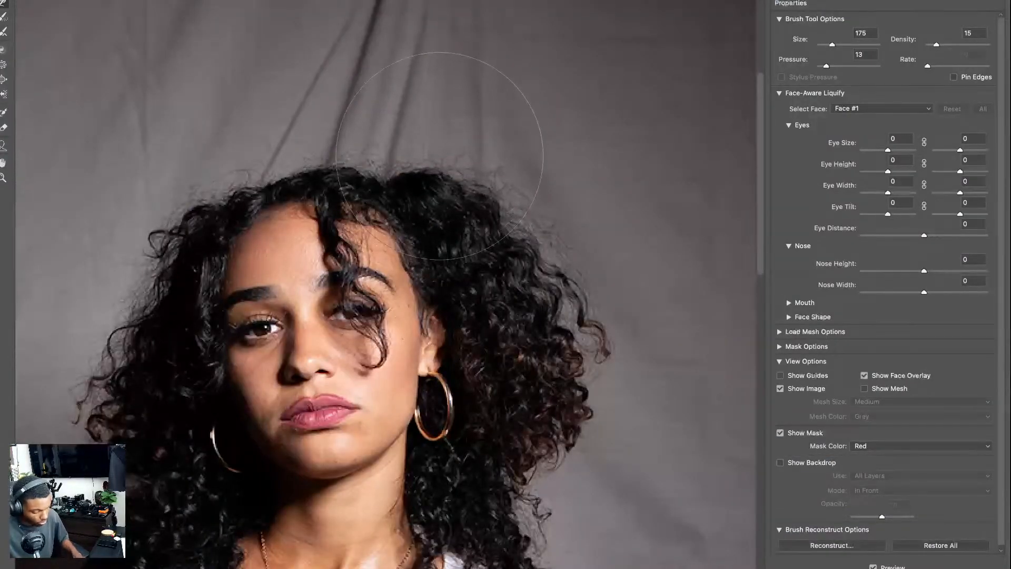
{"action": "key", "text": "super+0"}
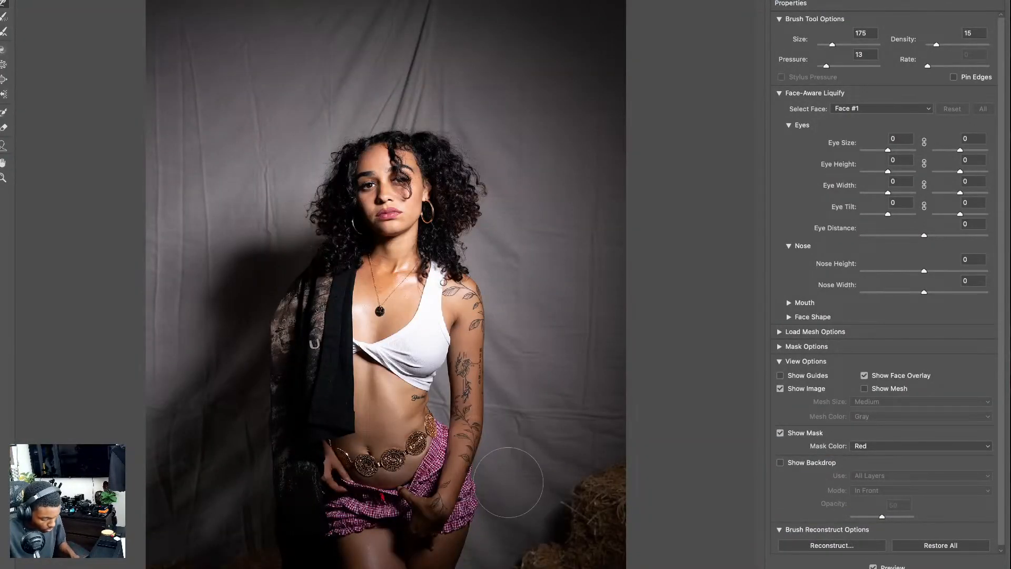
- Push in the model's waistline beside the rib tattoo, using Liquify brush sizes 30 and 45 at pressure 13
{"action": "key", "text": "super+plus"}
{"action": "key", "text": "super+plus"}
{"action": "key", "text": "super+plus"}
{"action": "key", "text": "super+plus"}
{"action": "key", "text": "super+plus"}
{"action": "mouse_move", "coordinate": [509, 489]}
{"action": "left_mouse_down"}
{"action": "mouse_move", "coordinate": [451, 309]}
{"action": "mouse_move", "coordinate": [406, 255]}
{"action": "left_mouse_up"}
{"action": "key", "text": "bracketleft"}
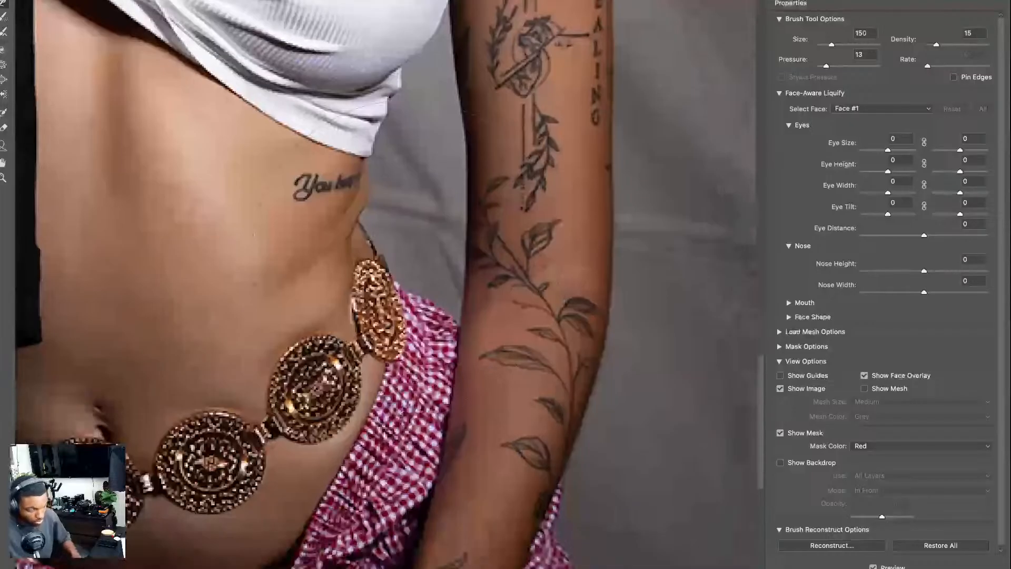
{"action": "key", "text": "bracketleft"}
{"action": "key", "text": "bracketleft"}
{"action": "key", "text": "bracketleft"}
{"action": "left_click_drag", "start_coordinate": [369, 185], "coordinate": [350, 187]}
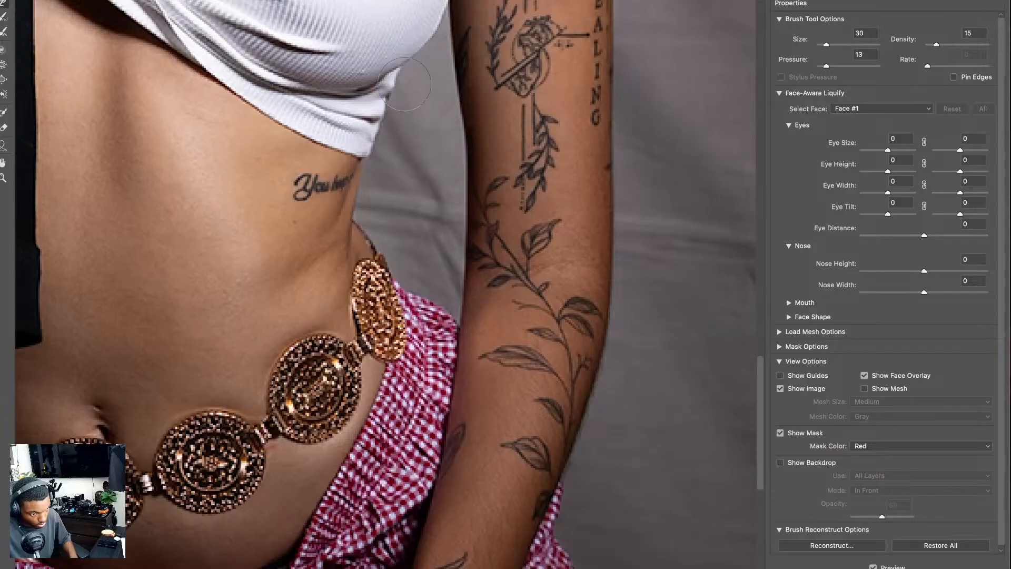
{"action": "key", "text": "bracketright"}
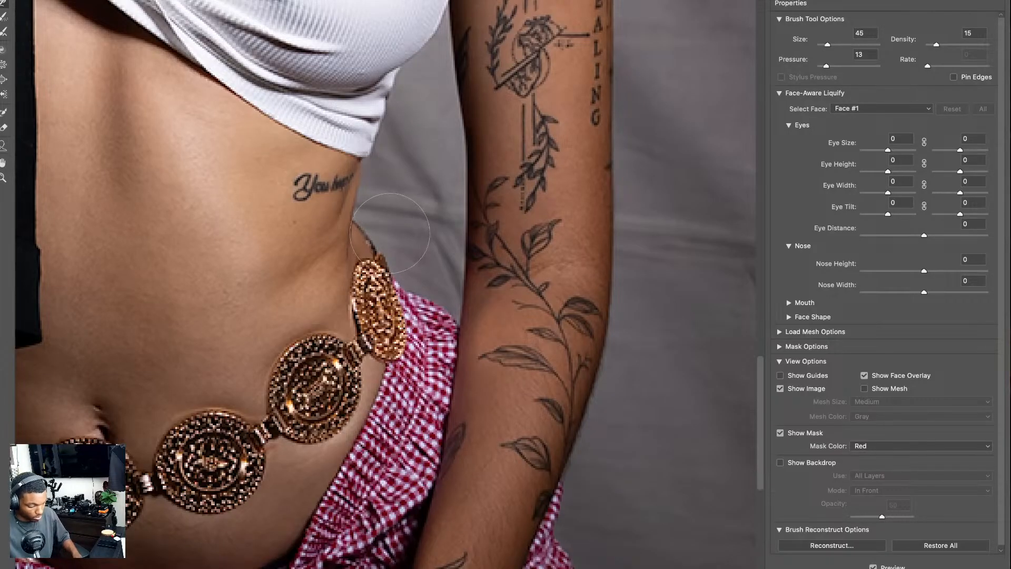
{"action": "key", "text": "ctrl+0"}
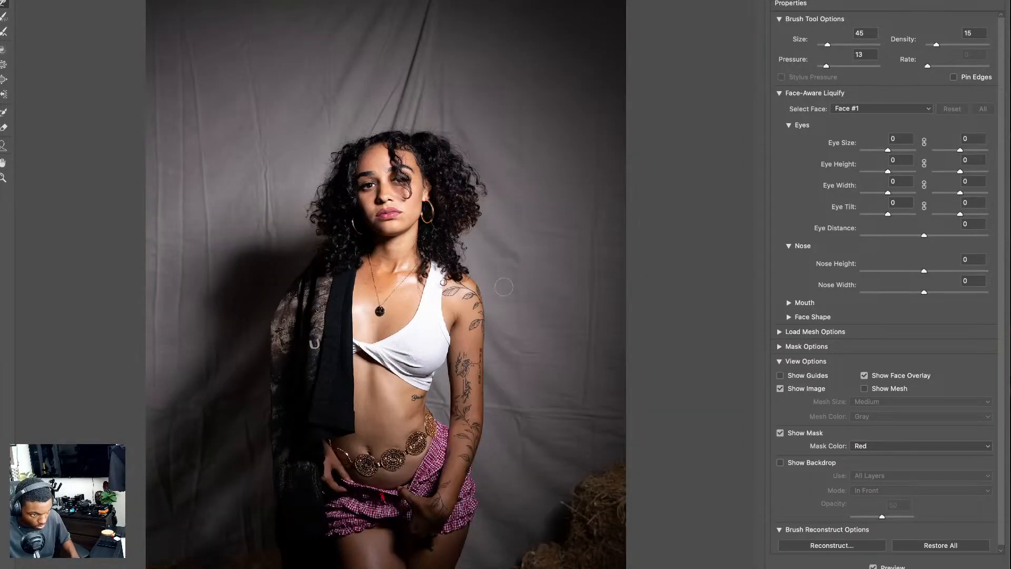
- Refine the hair at the crown with a size 90 Liquify brush and apply the filter
{"action": "scroll", "coordinate": [416, 197], "scroll_direction": "up", "scroll_amount": 5}
{"action": "key", "text": "bracketright"}
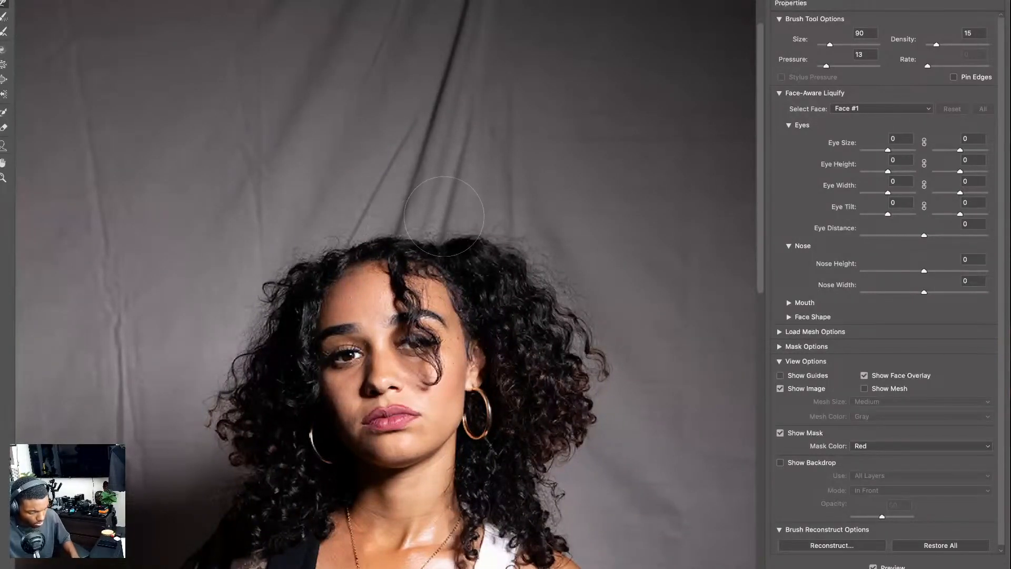
{"action": "key", "text": "ctrl+0"}
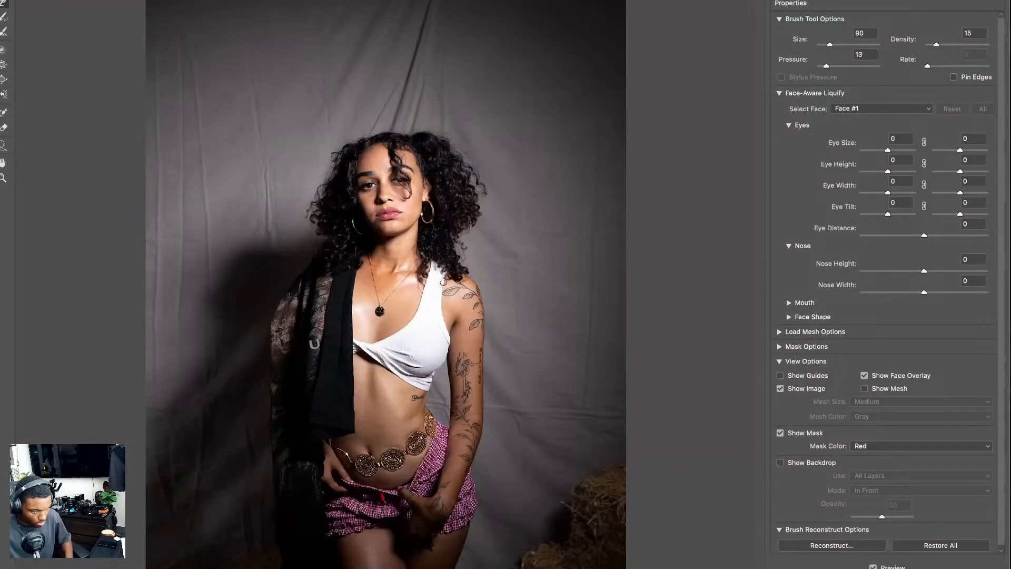
{"action": "key", "text": "Return"}
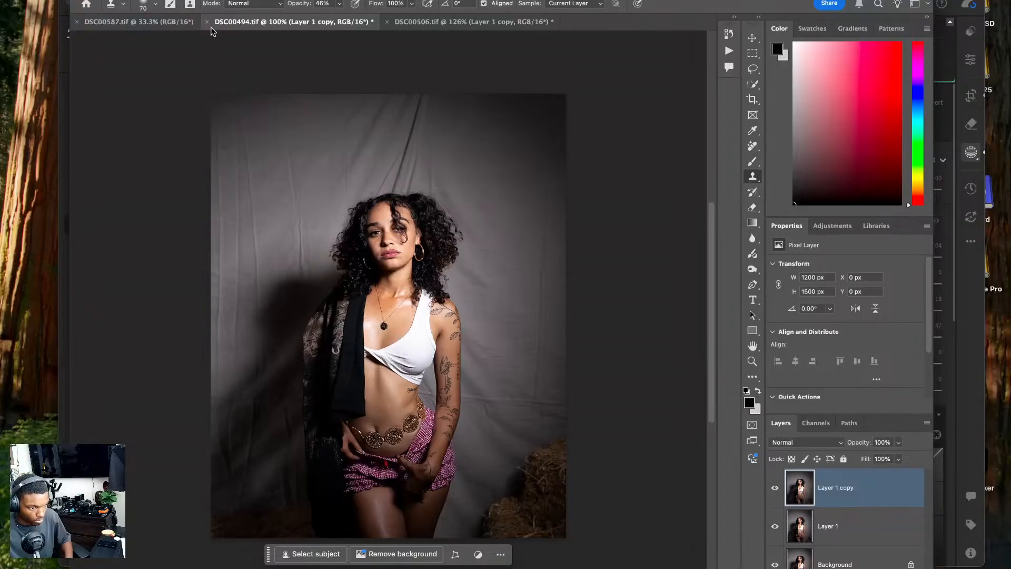
- Close DSC00494.tif, saving its changes, and return to DSC00506.tif
{"action": "left_click", "coordinate": [207, 22]}
{"action": "left_click", "coordinate": [495, 199]}
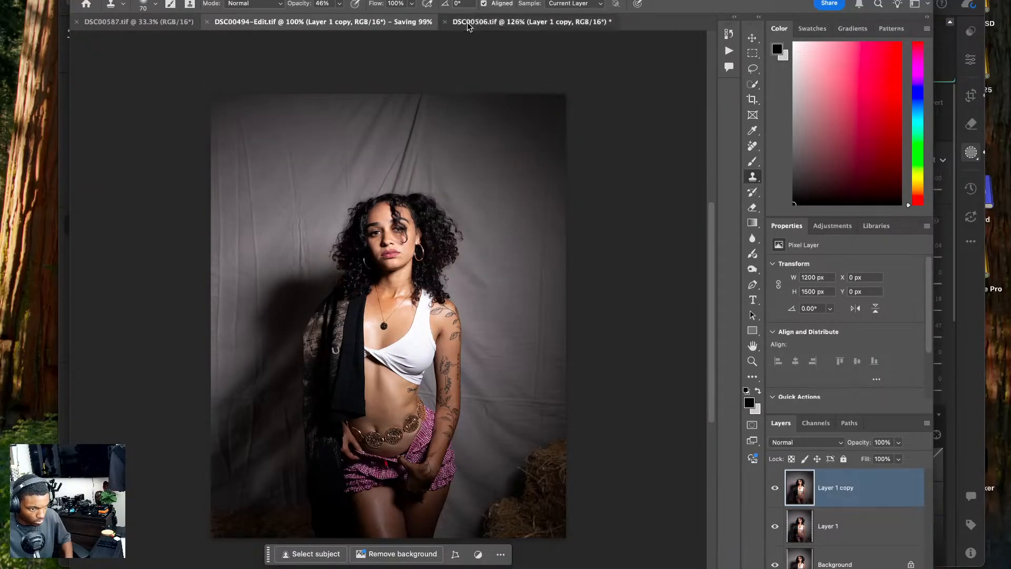
{"action": "key", "text": "F11"}
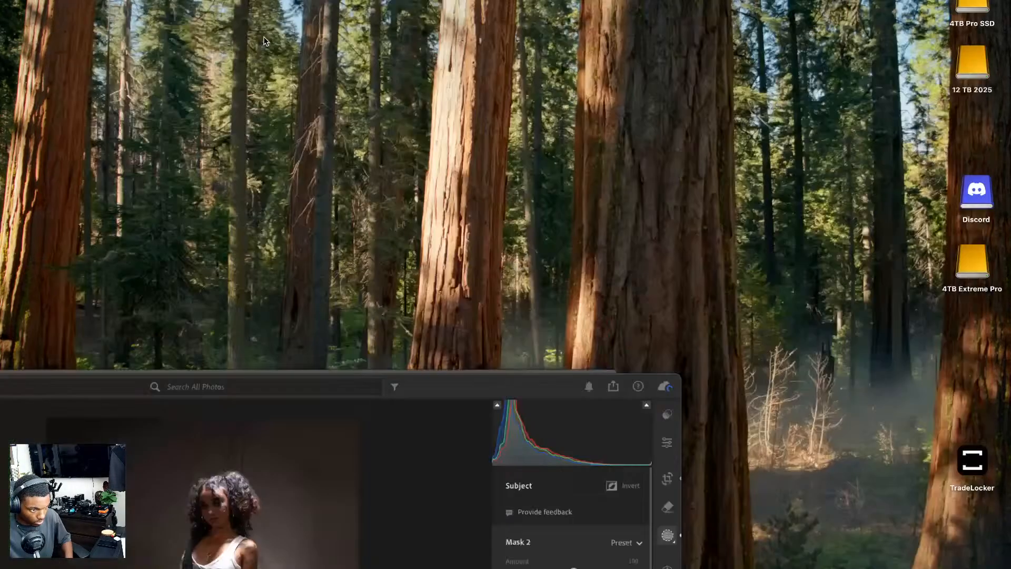
{"action": "left_click", "coordinate": [252, 147]}
{"action": "key", "text": "super+Tab"}
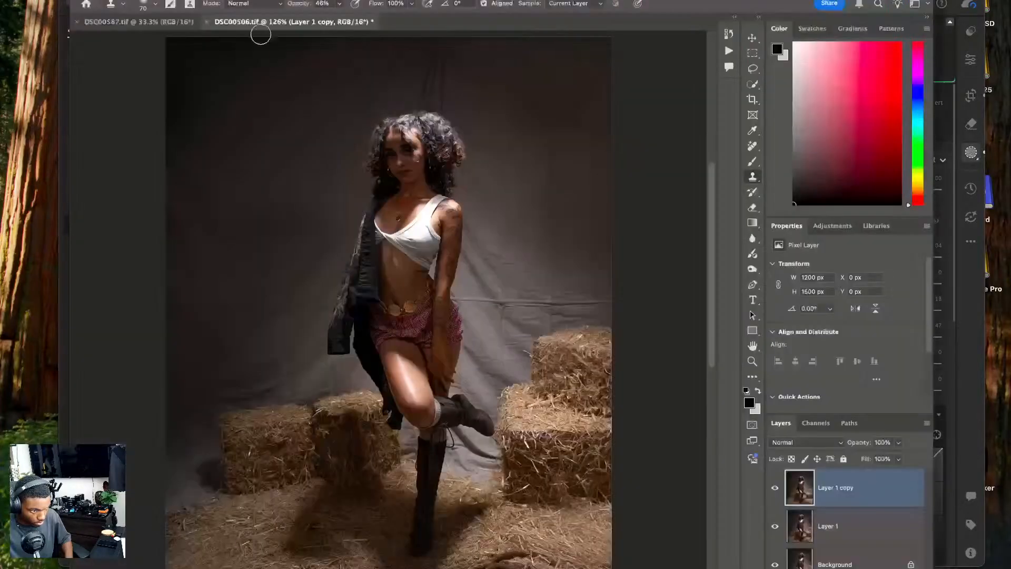
- Close DSC00506.tif, saving its changes, and return to DSC00587.tif in Photoshop
{"action": "left_click", "coordinate": [207, 22]}
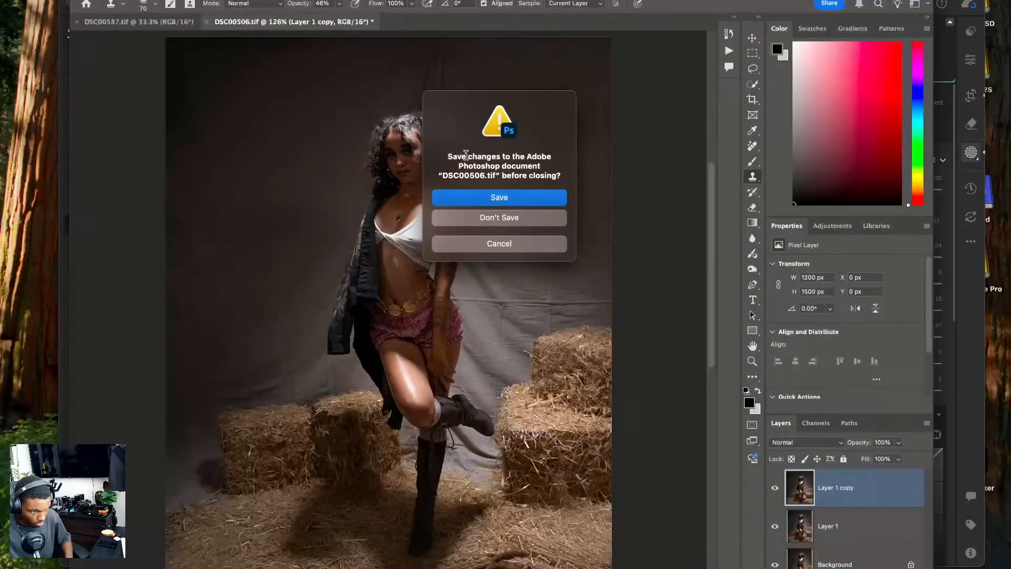
{"action": "left_click", "coordinate": [480, 200]}
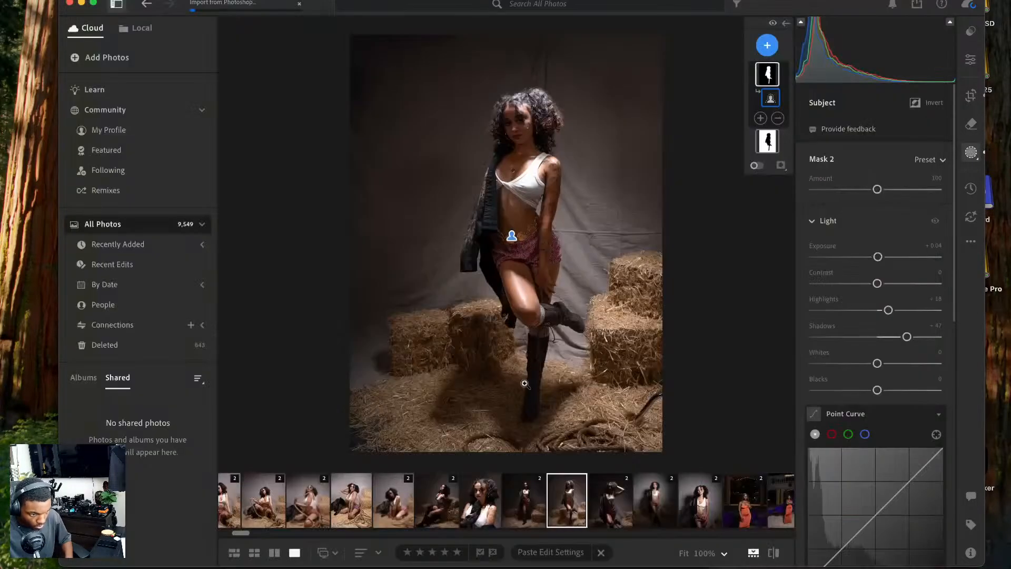
{"action": "key", "text": "super+Tab"}
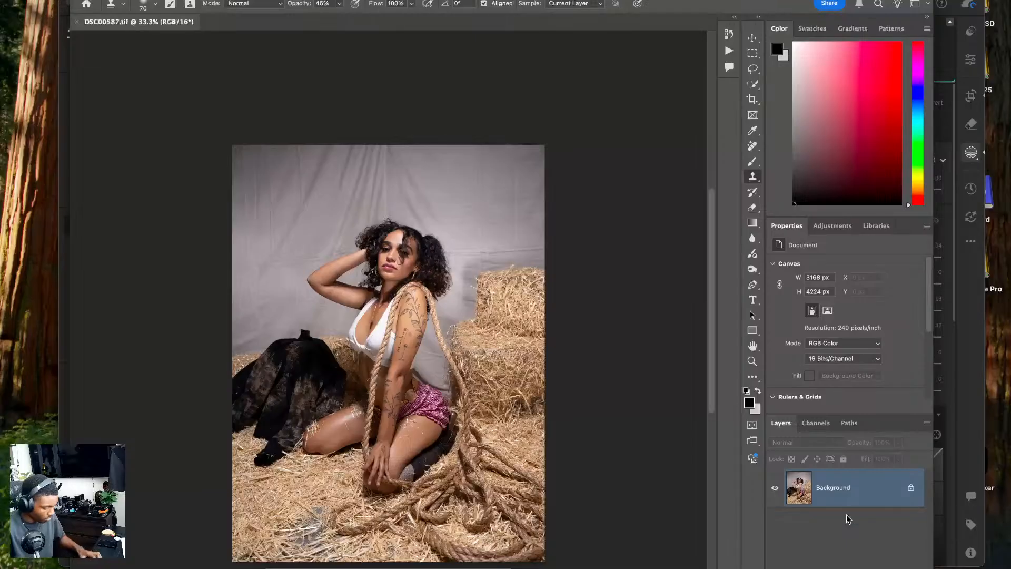
- Crop DSC00587.tif to 4 x 5 in at 300 ppi, extending the frame to keep the photo's full height
{"action": "key", "text": "c"}
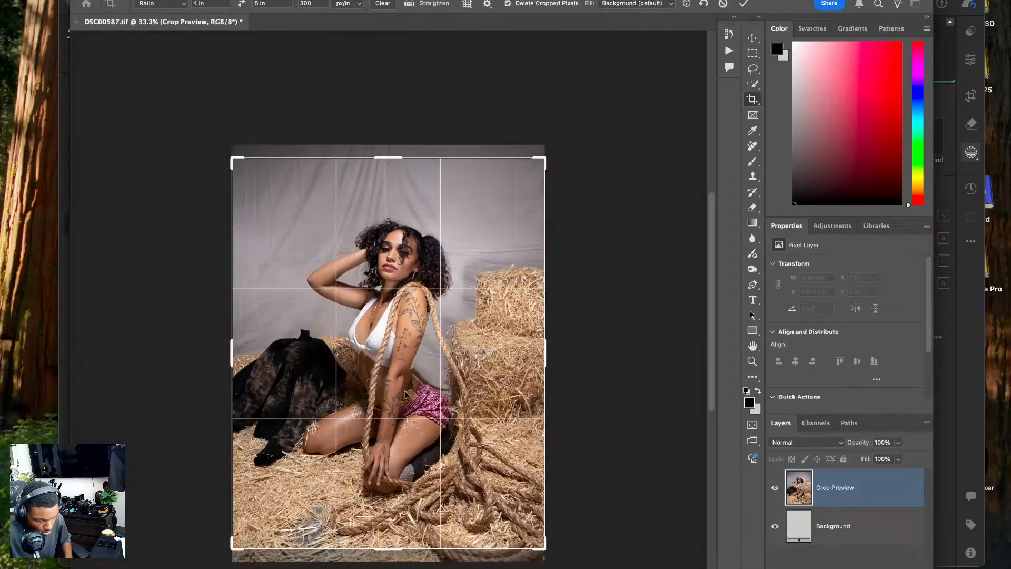
{"action": "left_click_drag", "start_coordinate": [405, 394], "coordinate": [407, 308]}
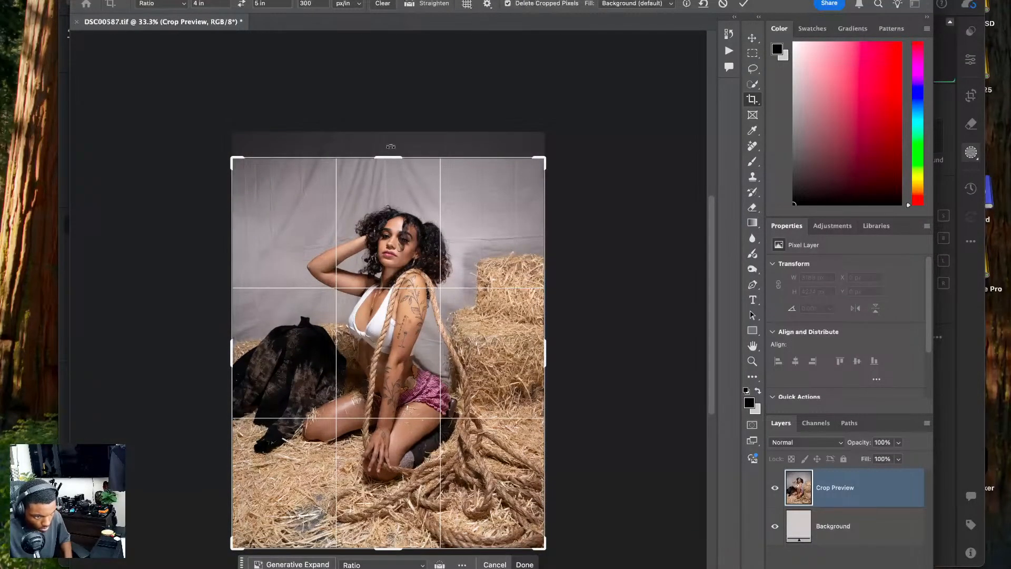
{"action": "left_click_drag", "start_coordinate": [388, 156], "coordinate": [388, 143]}
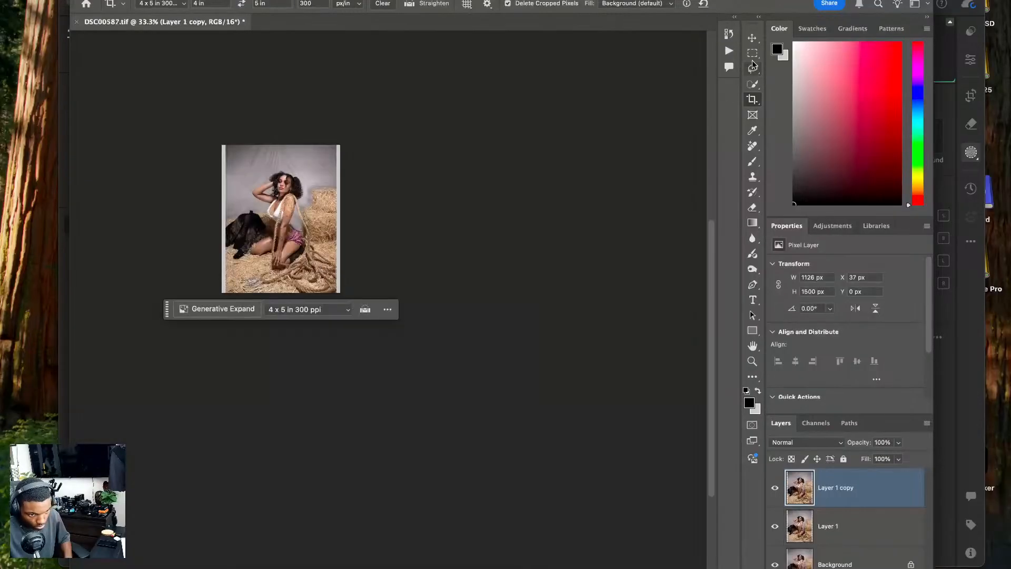
- Select a full-height strip along the photo's right side on Layer 1 copy and stretch it outward over the blank canvas margin
{"action": "key", "text": "m"}
{"action": "key", "text": "super+1"}
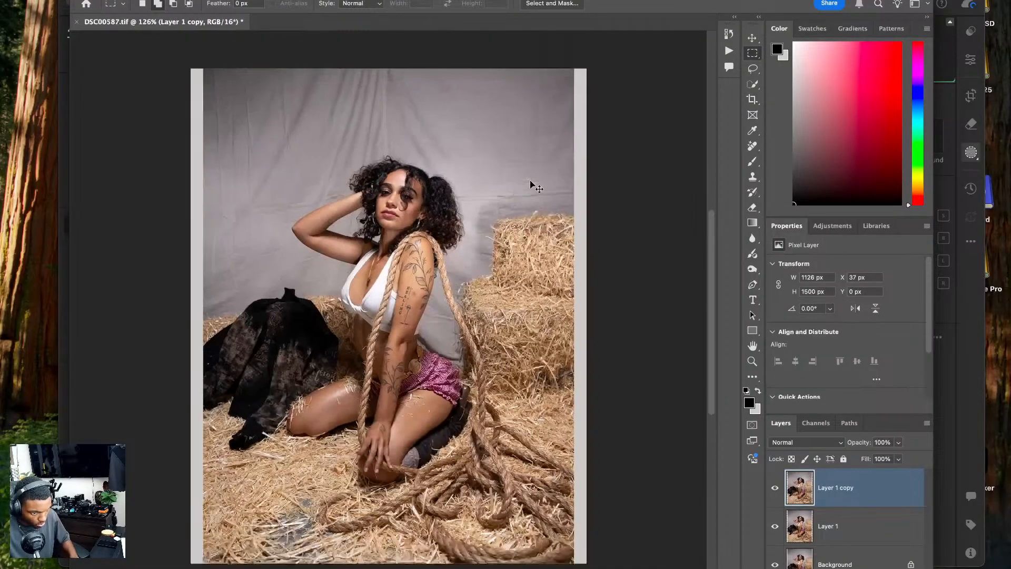
{"action": "left_click_drag", "start_coordinate": [565, 93], "coordinate": [478, 553]}
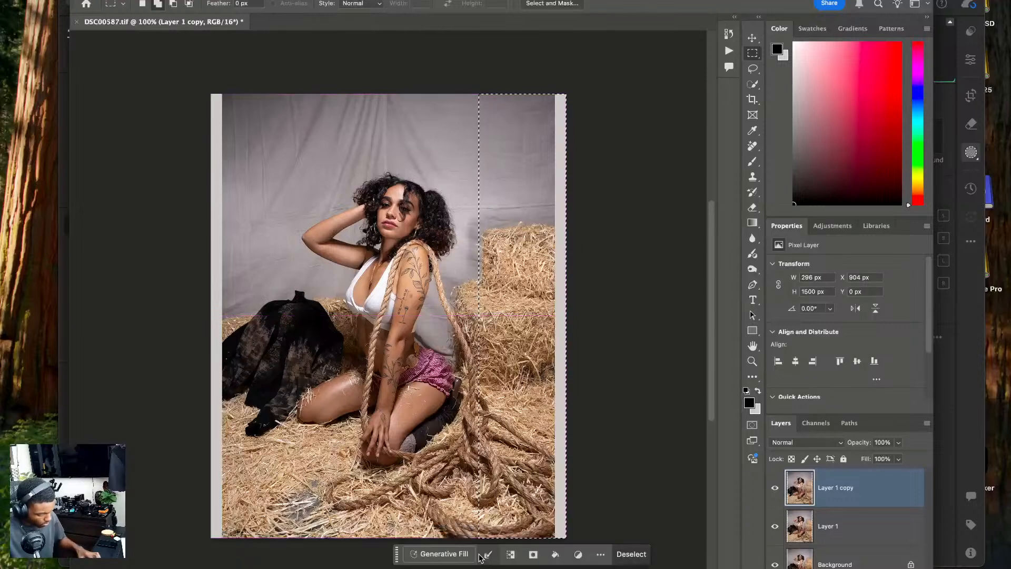
{"action": "key", "text": "super+t"}
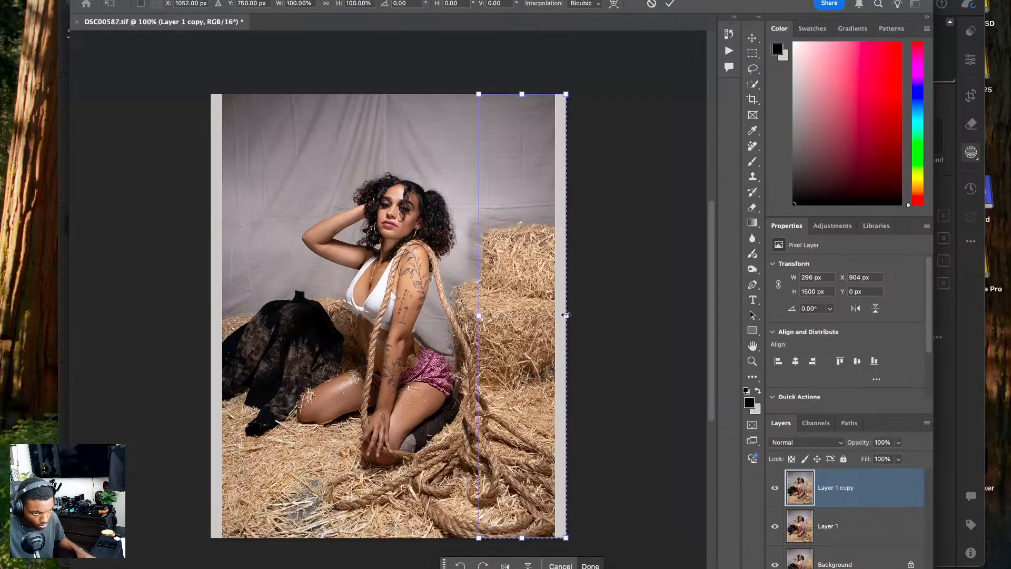
{"action": "left_click_drag", "start_coordinate": [565, 315], "coordinate": [580, 315]}
{"action": "key", "text": "Return"}
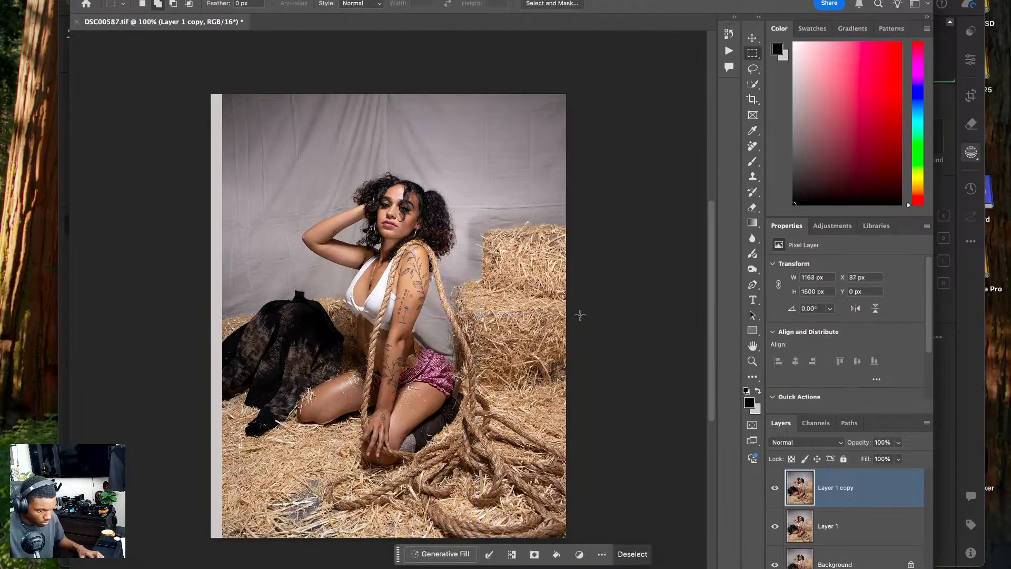
{"action": "key", "text": "super+d"}
- Stretch a full-height strip of the photo's left side outward to fill the remaining blank margin, and deselect it
{"action": "left_click_drag", "start_coordinate": [211, 539], "coordinate": [300, 80]}
{"action": "key", "text": "super+t"}
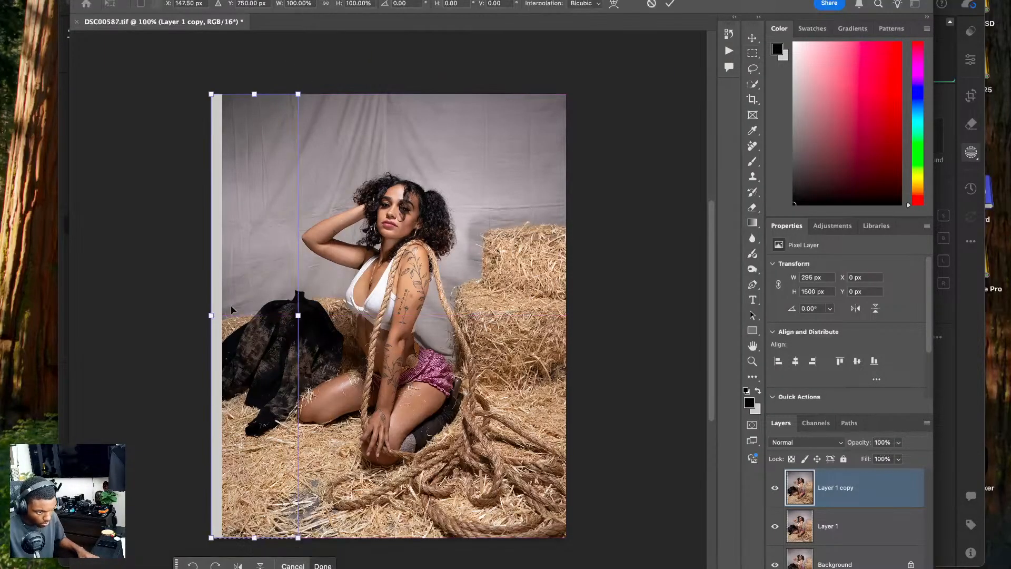
{"action": "left_click_drag", "start_coordinate": [208, 315], "coordinate": [193, 315]}
{"action": "key", "text": "Return"}
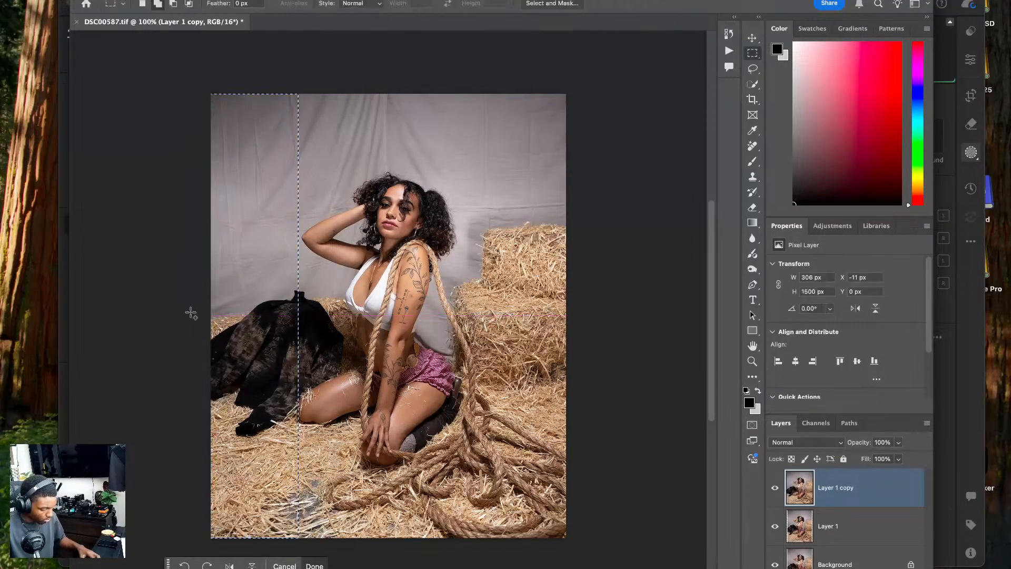
{"action": "key", "text": "super+d"}
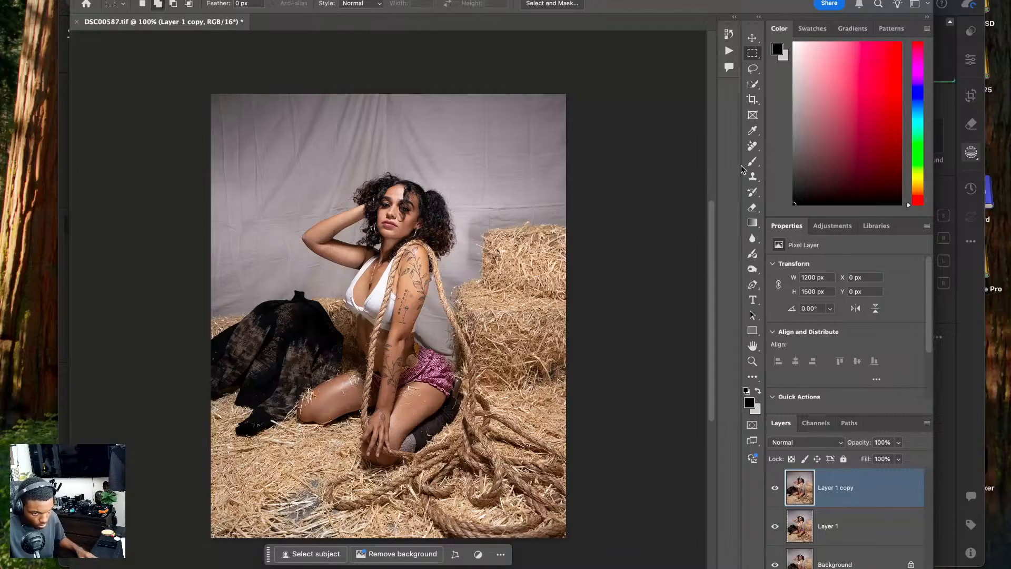
- Cover the main bare floor patch in the foreground with straw sampled nearby, using the Clone Stamp tool
{"action": "left_click", "coordinate": [752, 177]}
{"action": "key", "text": "super+plus"}
{"action": "key", "text": "super+plus"}
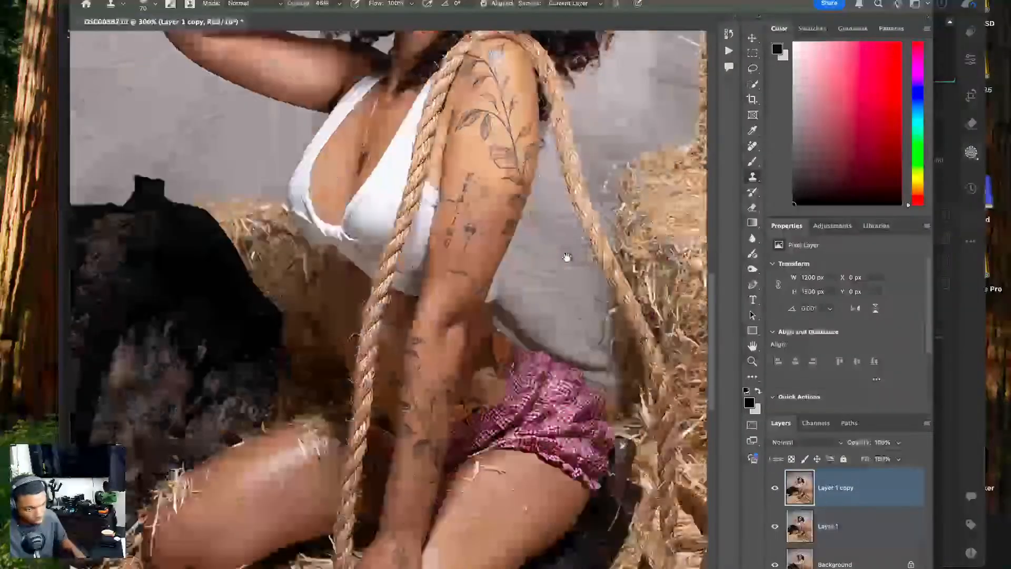
{"action": "mouse_move", "coordinate": [421, 526]}
{"action": "left_mouse_down"}
{"action": "mouse_move", "coordinate": [552, 275]}
{"action": "mouse_move", "coordinate": [651, 223]}
{"action": "left_mouse_up"}
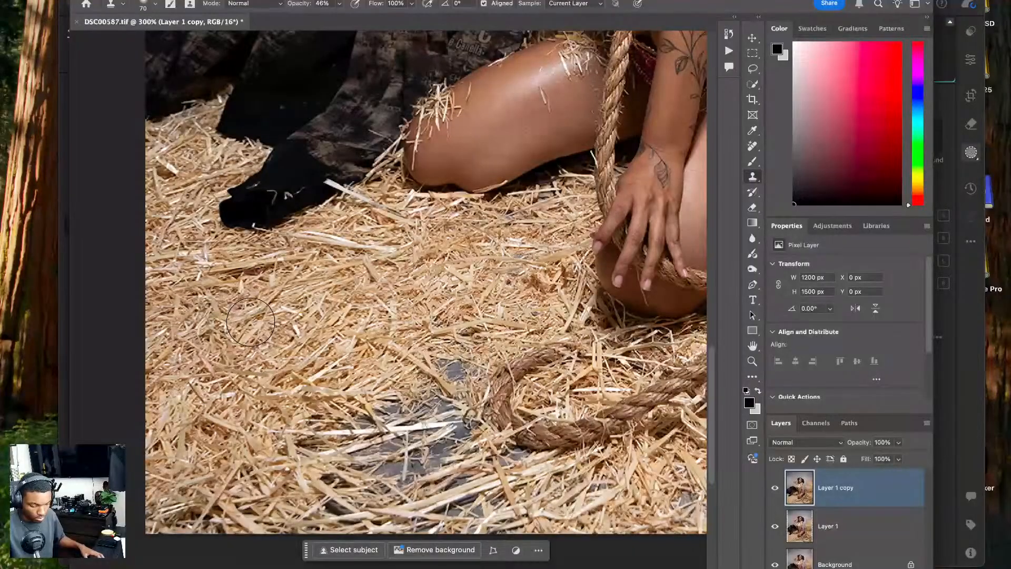
{"action": "left_click", "coordinate": [241, 310], "text": "alt"}
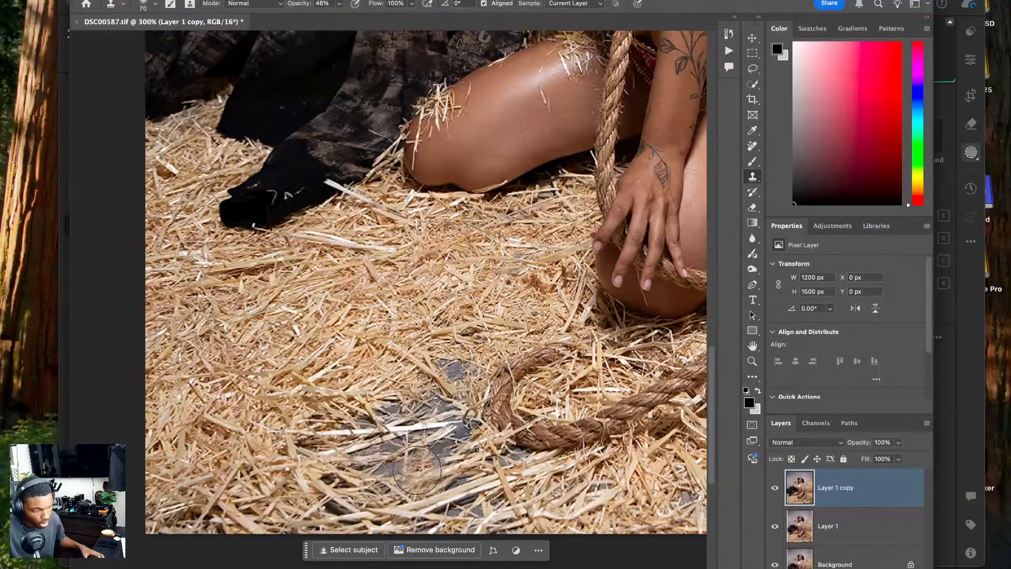
{"action": "mouse_move", "coordinate": [436, 410]}
{"action": "left_mouse_down"}
{"action": "mouse_move", "coordinate": [385, 407]}
{"action": "mouse_move", "coordinate": [342, 430]}
{"action": "mouse_move", "coordinate": [353, 434]}
{"action": "mouse_move", "coordinate": [329, 438]}
{"action": "mouse_move", "coordinate": [344, 508]}
{"action": "mouse_move", "coordinate": [311, 493]}
{"action": "mouse_move", "coordinate": [319, 507]}
{"action": "left_mouse_up"}
- Clone newly sampled straw over the rest of the bare patch beside the rope coil with a size 90 brush
{"action": "left_click", "coordinate": [274, 376], "text": "alt"}
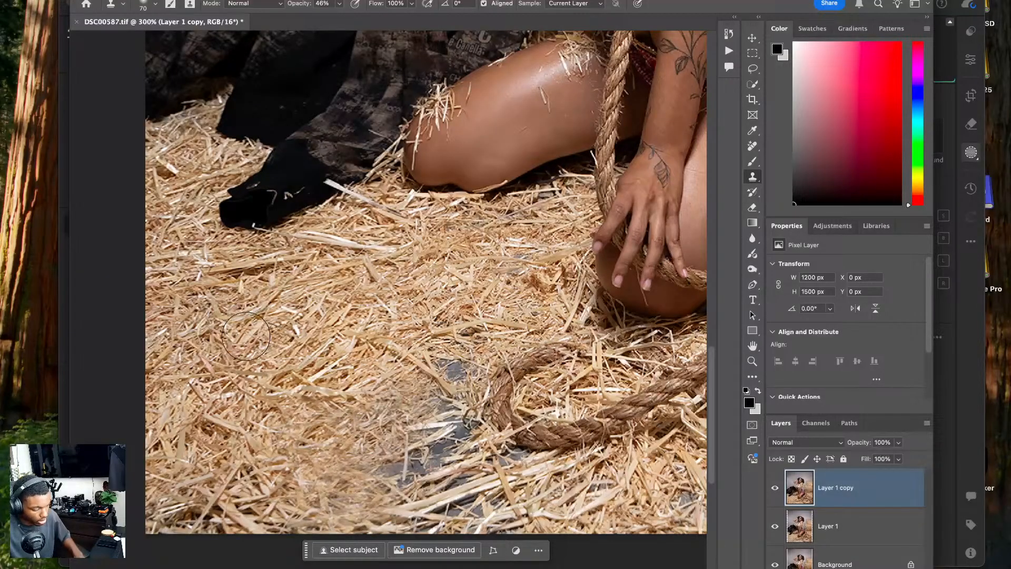
{"action": "key", "text": "bracketright"}
{"action": "key", "text": "bracketright"}
{"action": "mouse_move", "coordinate": [400, 383]}
{"action": "left_mouse_down"}
{"action": "mouse_move", "coordinate": [457, 393]}
{"action": "mouse_move", "coordinate": [452, 371]}
{"action": "mouse_move", "coordinate": [429, 458]}
{"action": "left_mouse_up"}
{"action": "left_click_drag", "start_coordinate": [493, 361], "coordinate": [497, 334]}
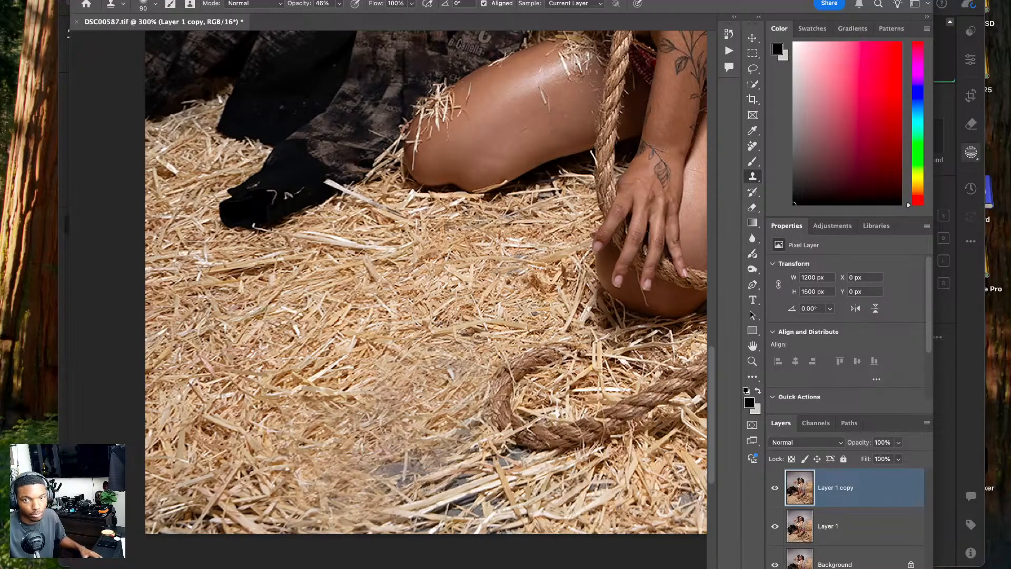
{"action": "mouse_move", "coordinate": [389, 443]}
{"action": "left_mouse_down"}
{"action": "mouse_move", "coordinate": [397, 479]}
{"action": "mouse_move", "coordinate": [392, 440]}
{"action": "left_mouse_up"}
{"action": "mouse_move", "coordinate": [369, 358]}
{"action": "left_mouse_down"}
{"action": "mouse_move", "coordinate": [375, 442]}
{"action": "mouse_move", "coordinate": [449, 471]}
{"action": "mouse_move", "coordinate": [501, 475]}
{"action": "mouse_move", "coordinate": [458, 451]}
{"action": "mouse_move", "coordinate": [510, 485]}
{"action": "mouse_move", "coordinate": [498, 477]}
{"action": "mouse_move", "coordinate": [520, 479]}
{"action": "mouse_move", "coordinate": [378, 513]}
{"action": "left_mouse_up"}
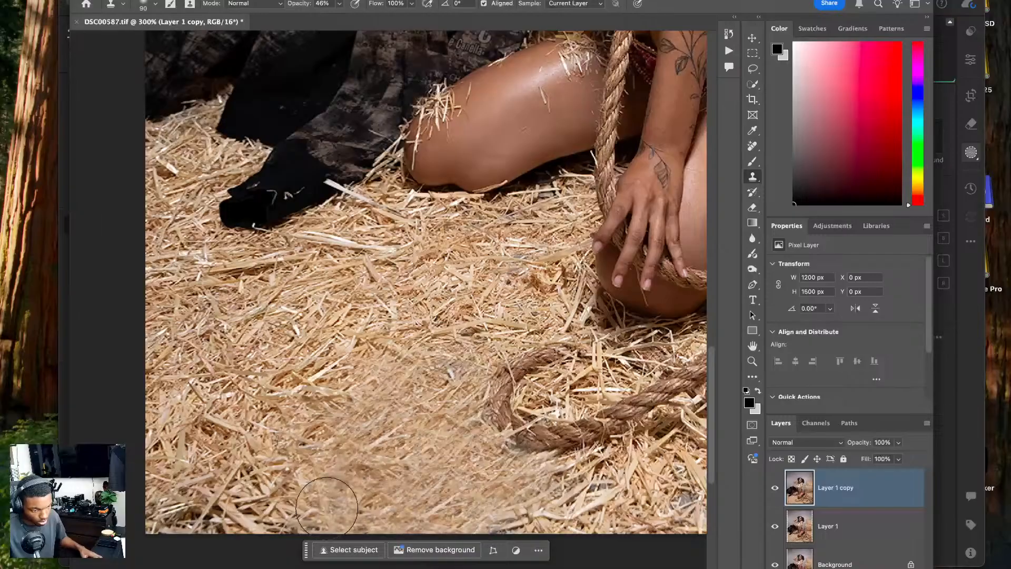
- Clone straw over the small bare gaps in the foreground below the rope coil, near the photo's lower edge
{"action": "left_click_drag", "start_coordinate": [454, 469], "coordinate": [290, 379]}
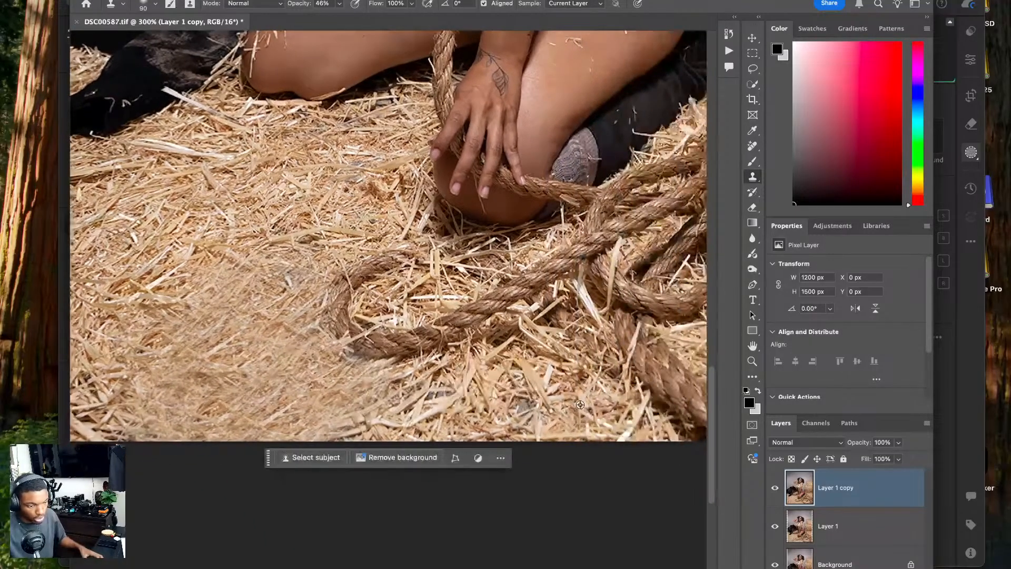
{"action": "left_click", "coordinate": [598, 405], "text": "alt"}
{"action": "left_click_drag", "start_coordinate": [541, 403], "coordinate": [510, 407]}
{"action": "left_click", "coordinate": [445, 409], "text": "alt"}
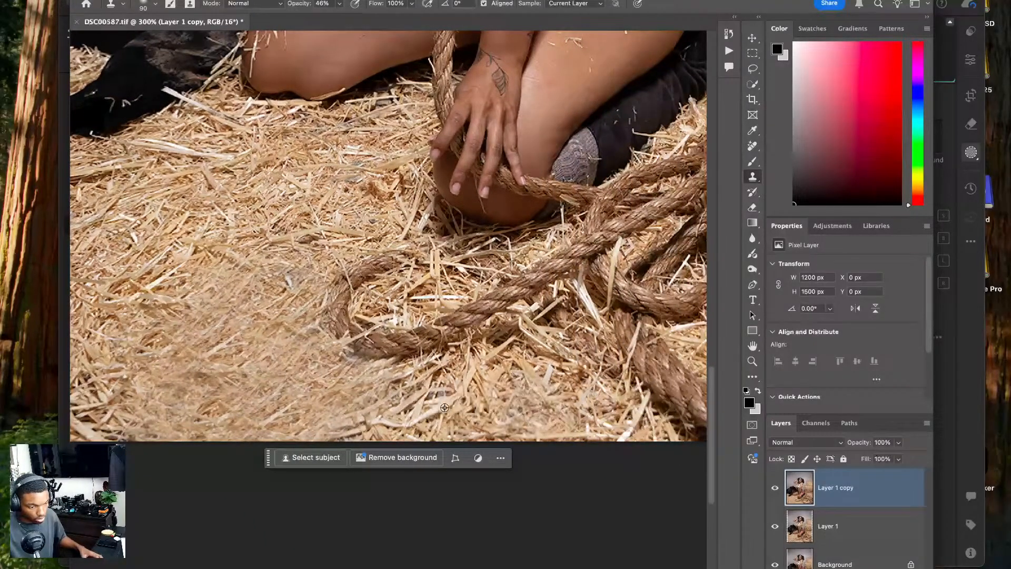
{"action": "left_click_drag", "start_coordinate": [437, 398], "coordinate": [451, 412]}
{"action": "key", "text": "super+0"}
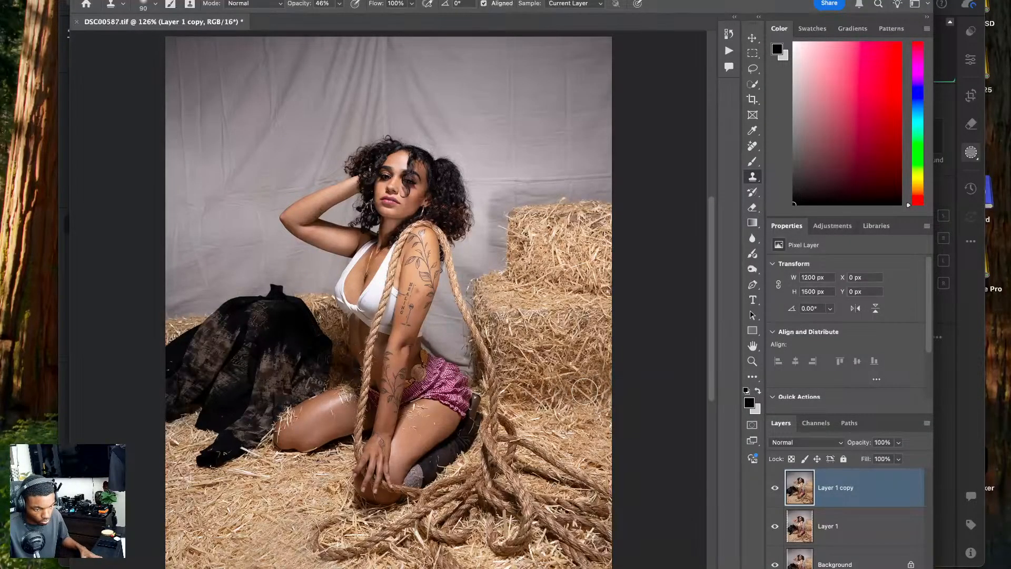
{"action": "left_click_drag", "start_coordinate": [572, 288], "coordinate": [610, 286]}
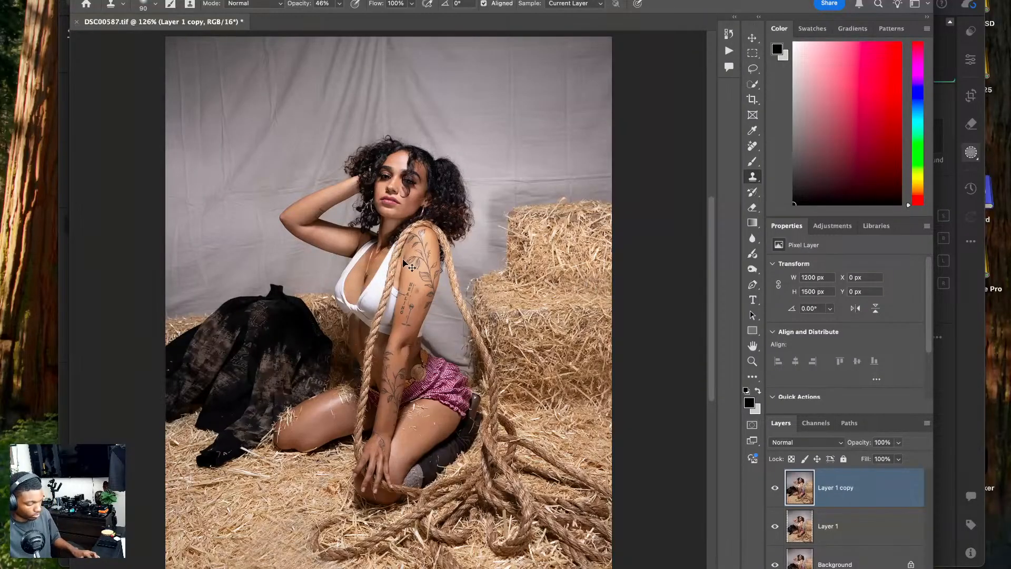
- Smooth the model's raised elbow in Liquify with a size 50 brush at pressure 13
{"action": "key", "text": "shift+super+x"}
{"action": "key", "text": "super+="}
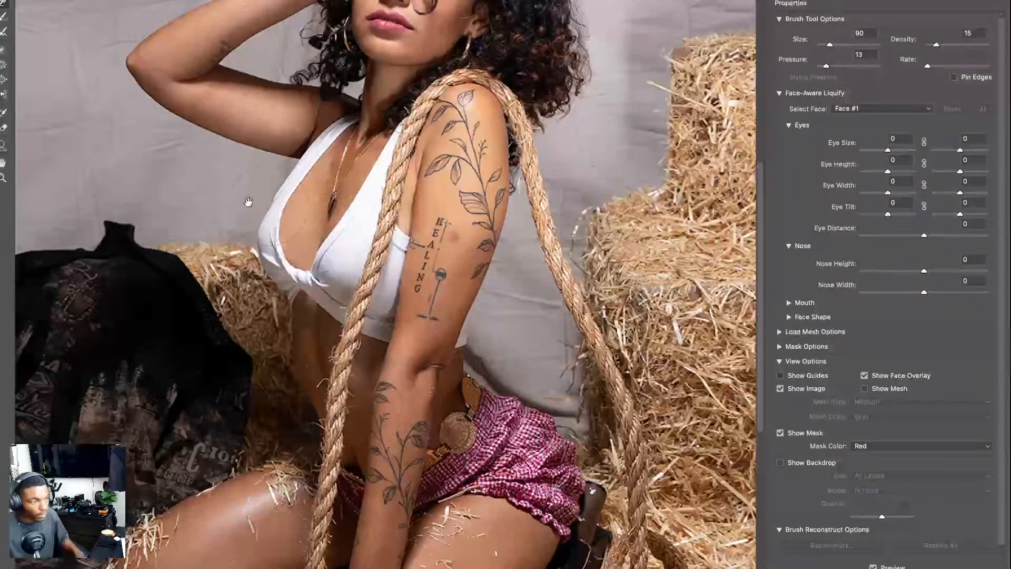
{"action": "mouse_move", "coordinate": [259, 154]}
{"action": "left_mouse_down"}
{"action": "mouse_move", "coordinate": [365, 273]}
{"action": "mouse_move", "coordinate": [361, 284]}
{"action": "left_mouse_up"}
{"action": "key", "text": "["}
{"action": "key", "text": "["}
{"action": "key", "text": "["}
{"action": "key", "text": "["}
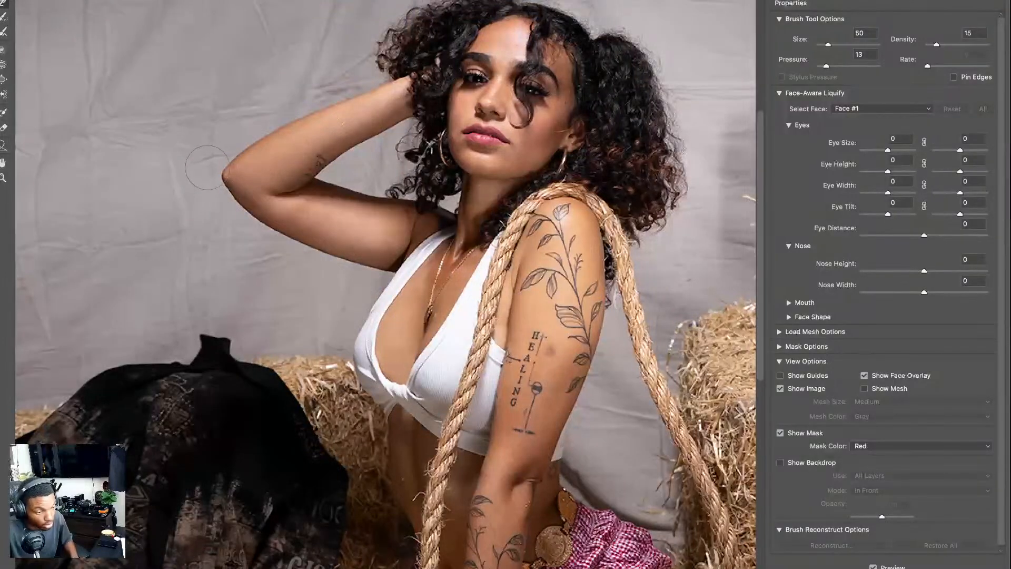
{"action": "left_click_drag", "start_coordinate": [206, 170], "coordinate": [216, 173]}
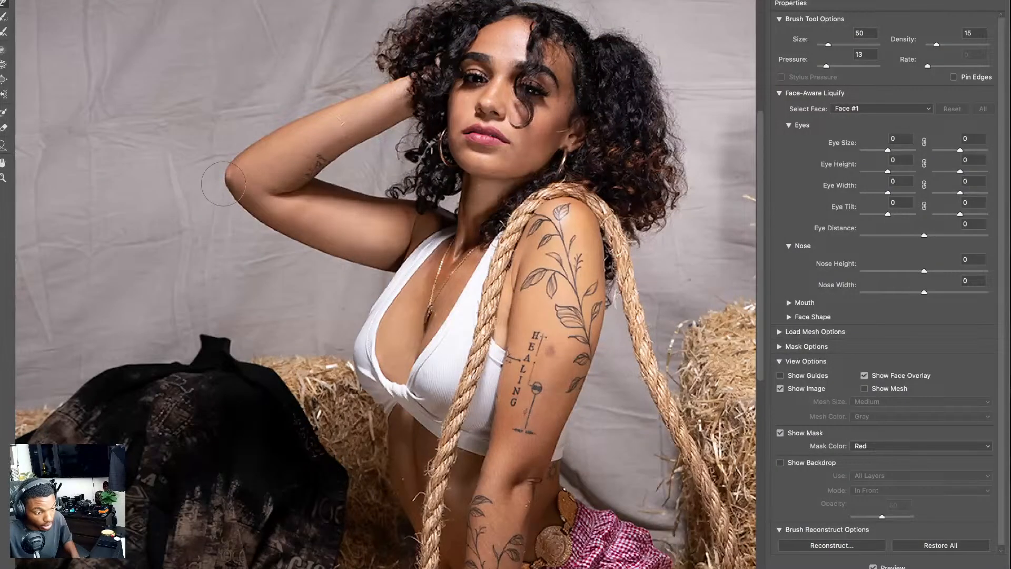
- Push in the model's waistline behind the rope with a size 175 Liquify brush
{"action": "left_click_drag", "start_coordinate": [264, 227], "coordinate": [127, 127]}
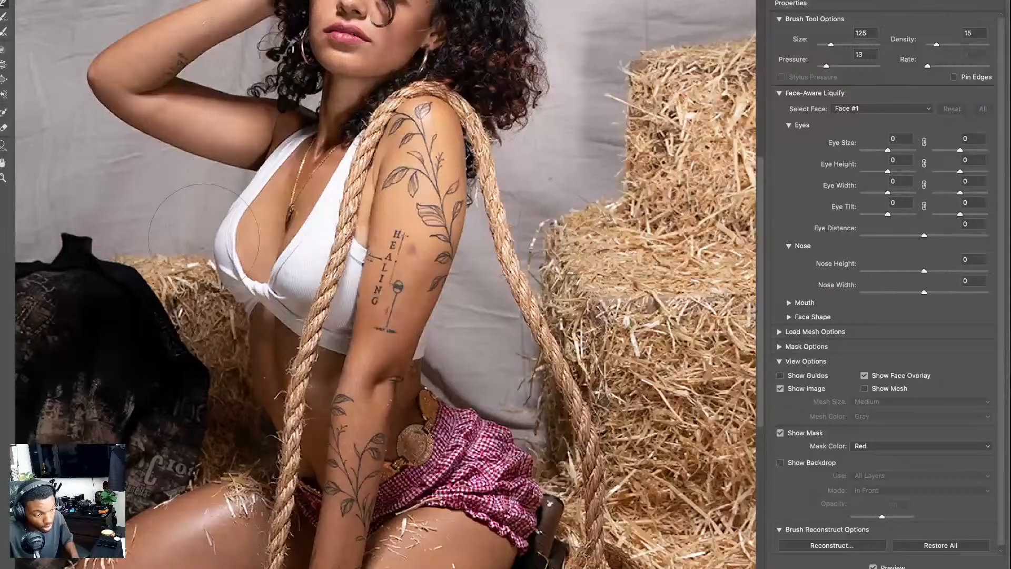
{"action": "scroll", "coordinate": [211, 237], "scroll_direction": "down", "scroll_amount": 5}
{"action": "scroll", "coordinate": [211, 237], "scroll_direction": "right", "scroll_amount": 5}
{"action": "key", "text": "]"}
{"action": "key", "text": "]"}
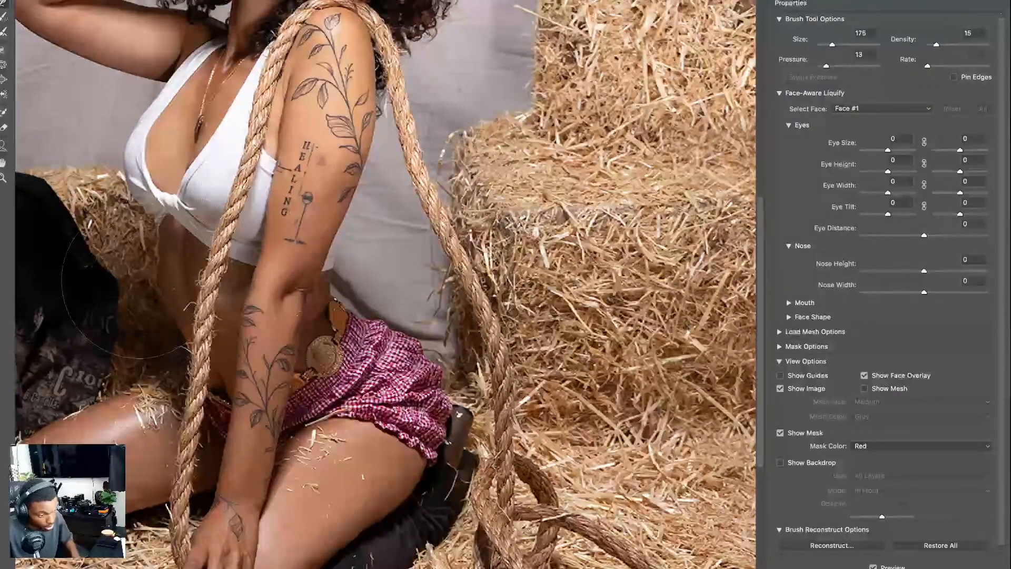
{"action": "left_click_drag", "start_coordinate": [157, 284], "coordinate": [171, 296]}
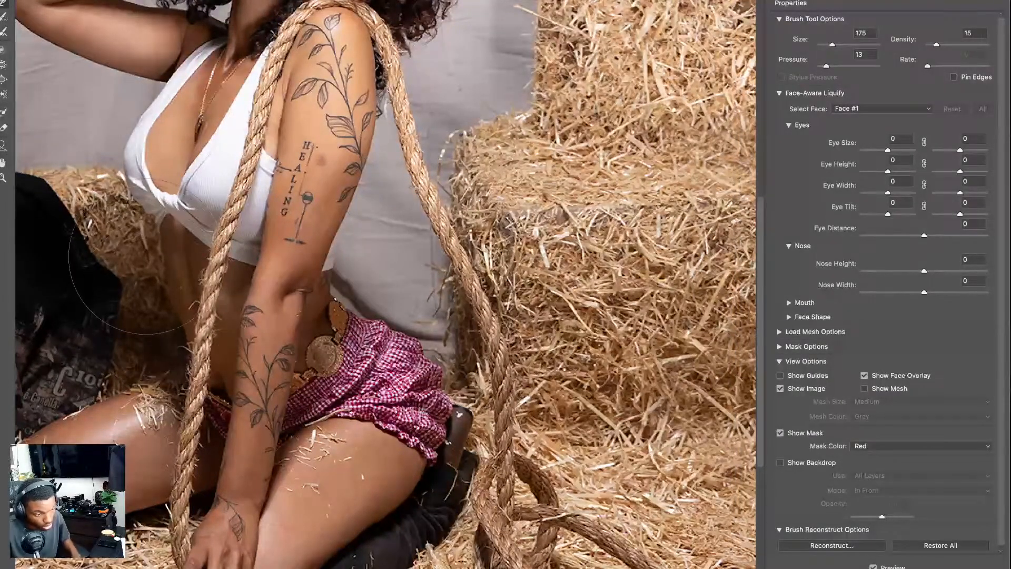
{"action": "left_click_drag", "start_coordinate": [149, 262], "coordinate": [164, 308]}
{"action": "left_click_drag", "start_coordinate": [232, 263], "coordinate": [204, 317]}
{"action": "left_click_drag", "start_coordinate": [309, 332], "coordinate": [313, 388]}
- Set the Liquify brush size to 90, inspect the hair and torso, and apply the filter
{"action": "key", "text": "["}
{"action": "key", "text": "]"}
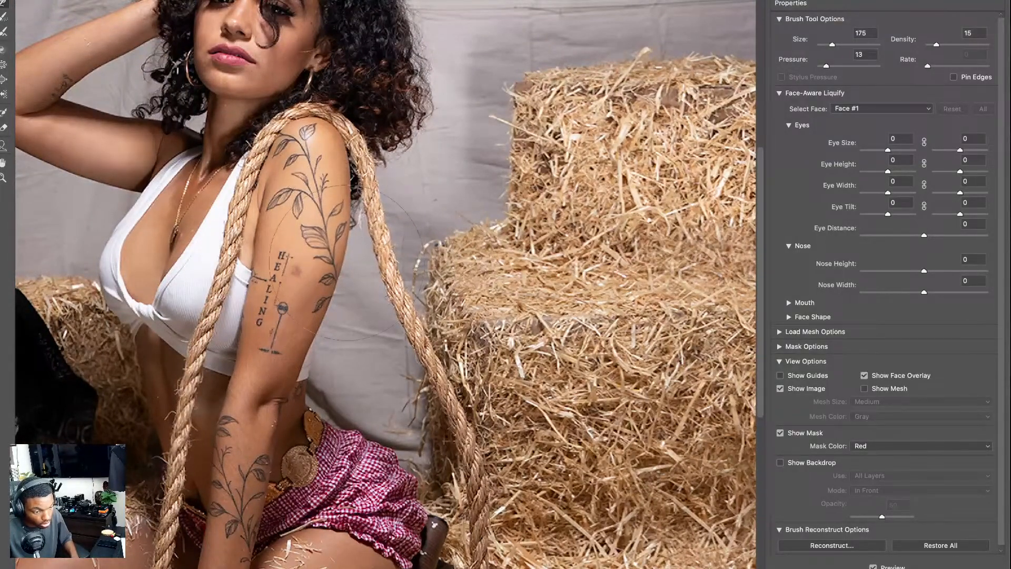
{"action": "scroll", "coordinate": [364, 237], "scroll_direction": "up", "scroll_amount": 5}
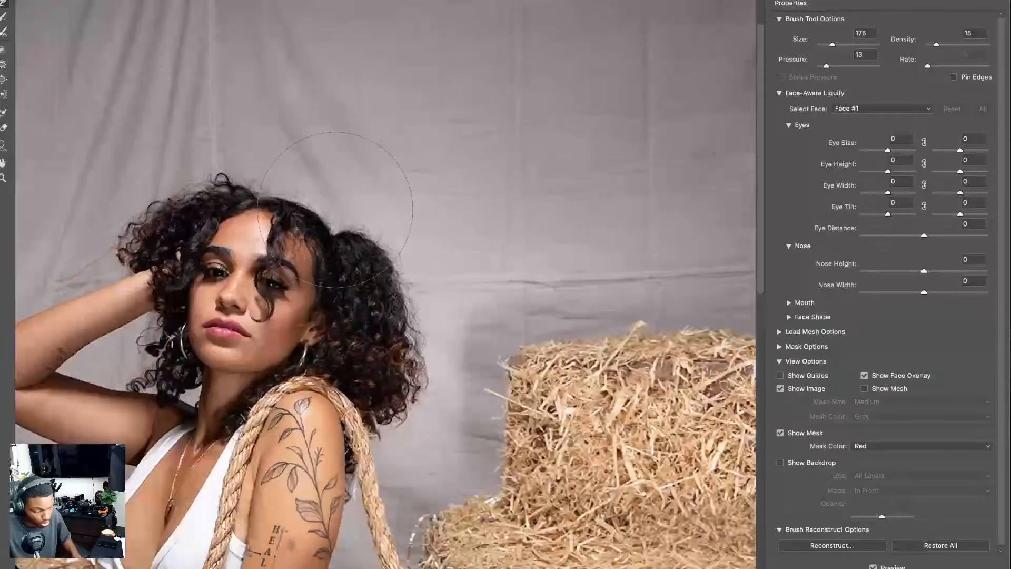
{"action": "key", "text": "["}
{"action": "key", "text": "["}
{"action": "key", "text": "["}
{"action": "key", "text": "["}
{"action": "scroll", "coordinate": [309, 210], "scroll_direction": "down", "scroll_amount": 6}
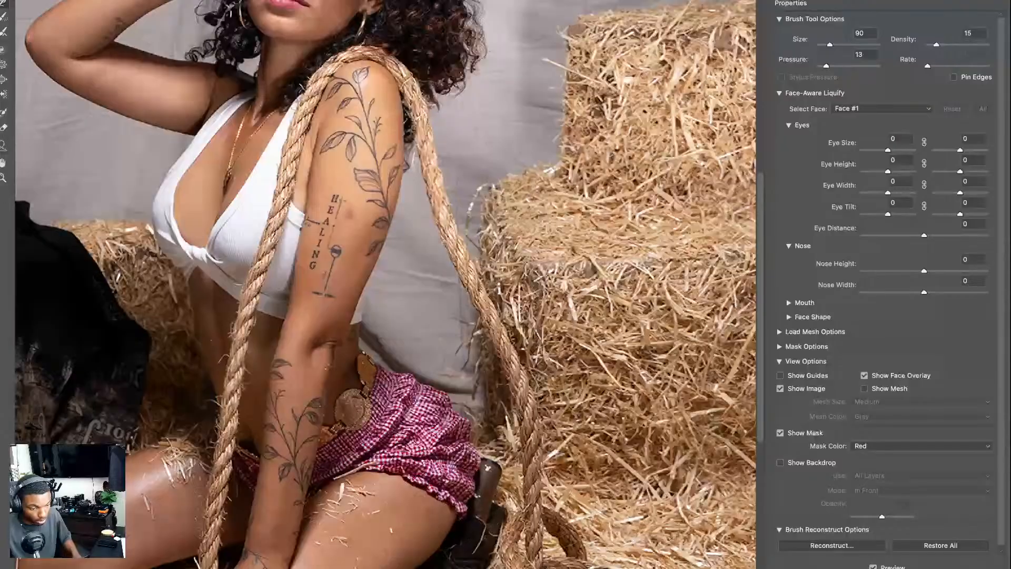
{"action": "left_click", "coordinate": [849, 566]}
- Patch the reddish spot beside the lettering tattoo on the model's upper arm with clean nearby skin, then close DSC00587.tif
{"action": "key", "text": "super+plus"}
{"action": "key", "text": "super+plus"}
{"action": "key", "text": "super+plus"}
{"action": "key", "text": "super+plus"}
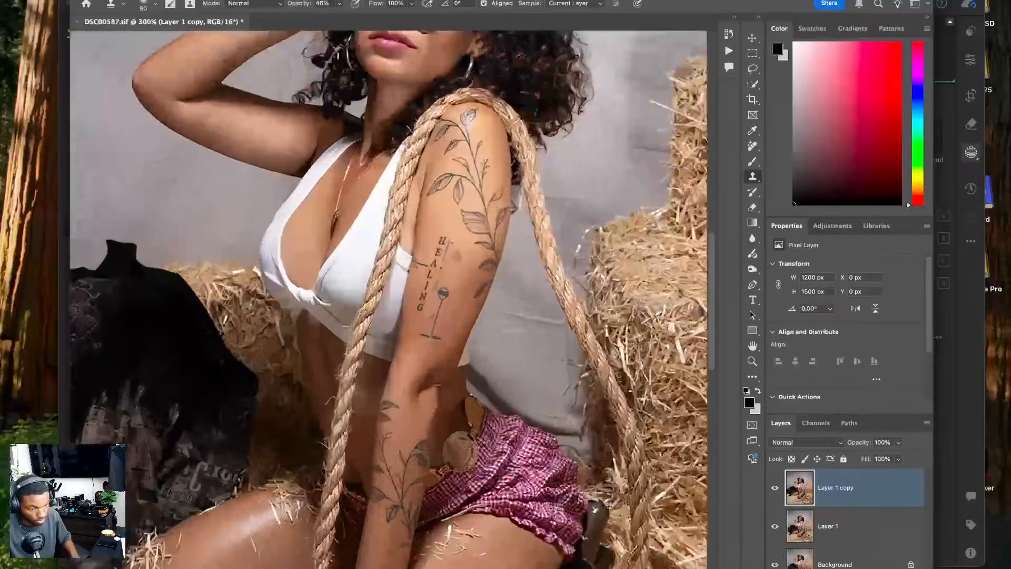
{"action": "left_click_drag", "start_coordinate": [497, 316], "coordinate": [458, 417]}
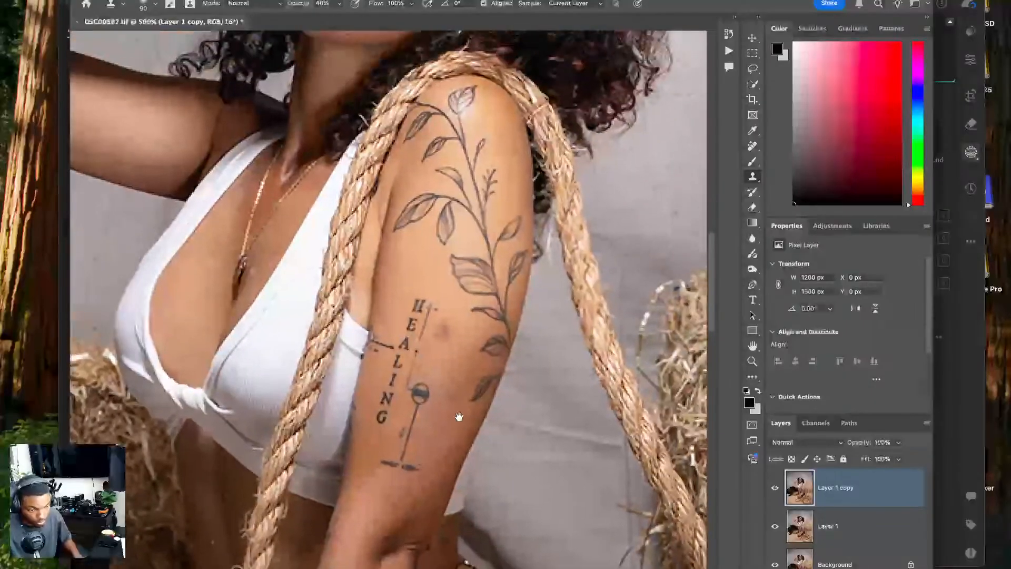
{"action": "left_click", "coordinate": [753, 145]}
{"action": "left_click", "coordinate": [803, 180]}
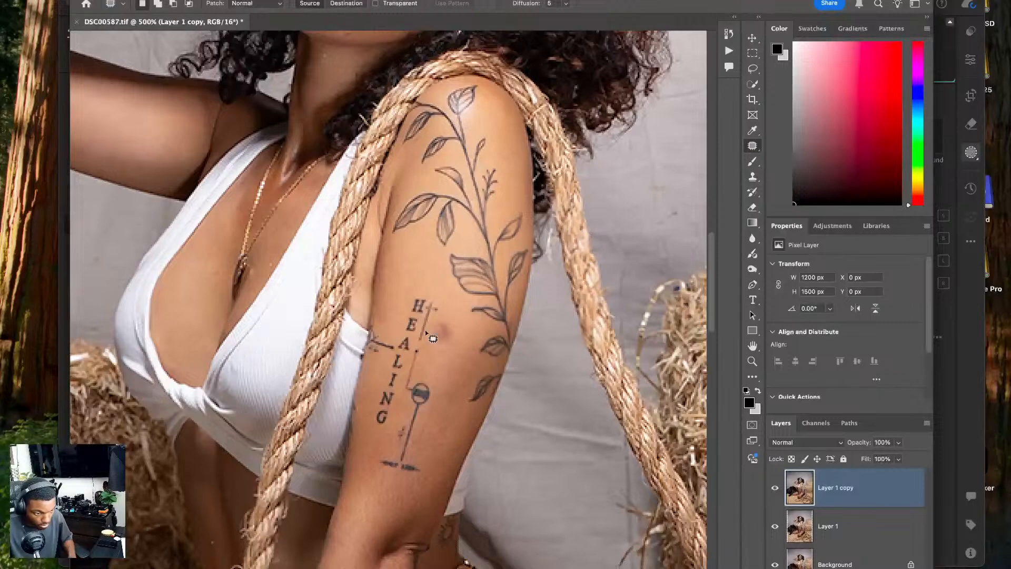
{"action": "mouse_move", "coordinate": [458, 334]}
{"action": "left_mouse_down"}
{"action": "mouse_move", "coordinate": [451, 317]}
{"action": "mouse_move", "coordinate": [431, 328]}
{"action": "mouse_move", "coordinate": [456, 339]}
{"action": "mouse_move", "coordinate": [455, 329]}
{"action": "left_mouse_up"}
{"action": "left_click_drag", "start_coordinate": [445, 331], "coordinate": [449, 362]}
{"action": "key", "text": "super+d"}
{"action": "key", "text": "super+0"}
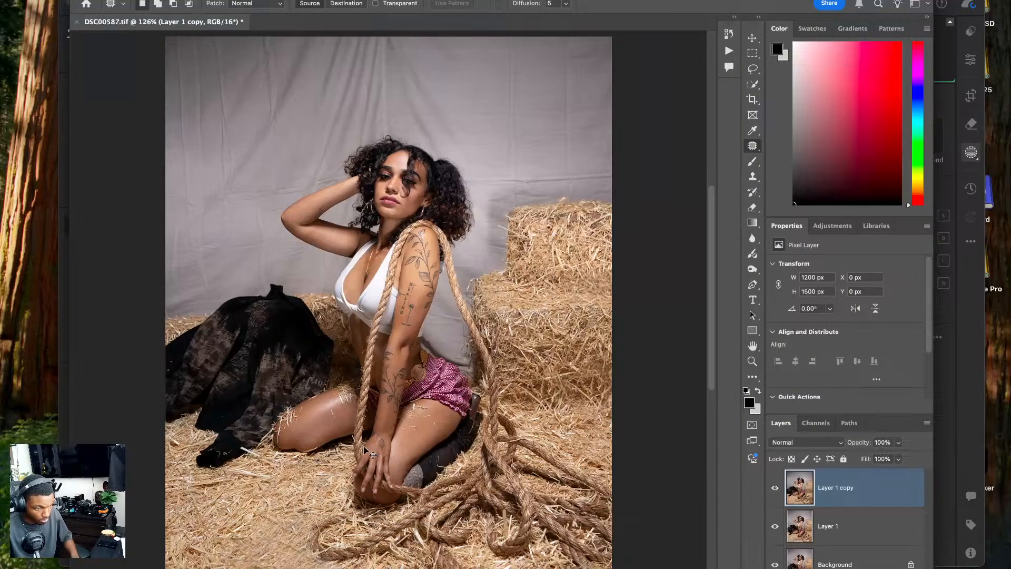
{"action": "left_click", "coordinate": [77, 22]}
{"action": "left_click", "coordinate": [486, 198]}
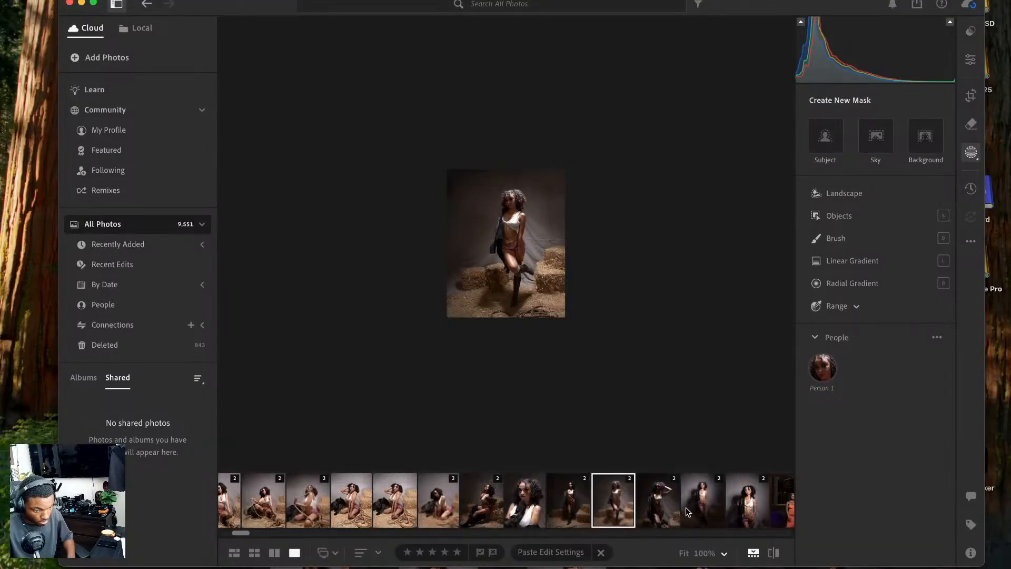
- Select the whole run of hay-set portraits in Lightroom, from the front-facing standing shot back to the one beside the pink product photos
{"action": "left_click", "coordinate": [750, 501]}
{"action": "scroll", "coordinate": [614, 500], "scroll_direction": "left", "scroll_amount": 8}
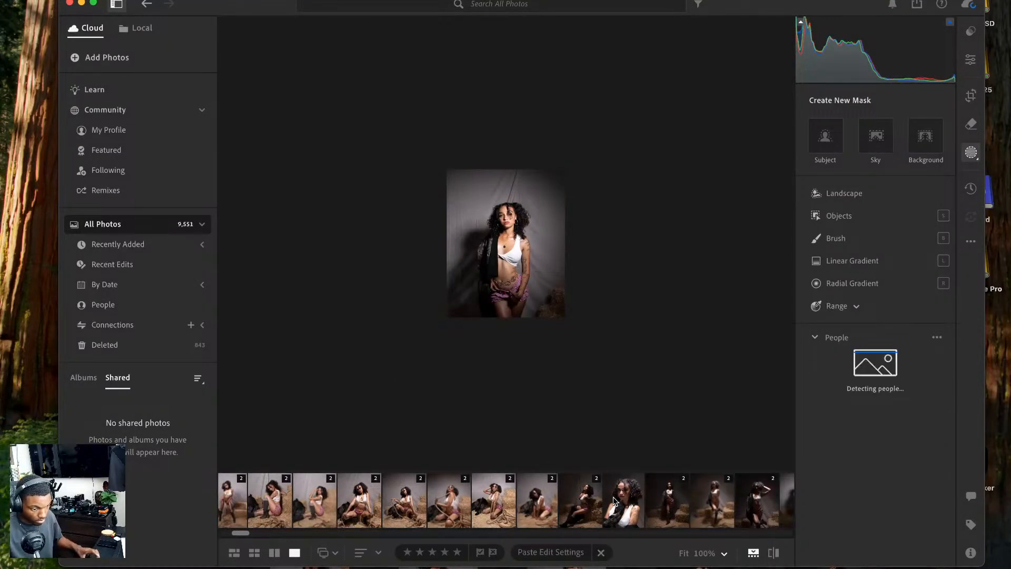
{"action": "scroll", "coordinate": [613, 501], "scroll_direction": "left", "scroll_amount": 3}
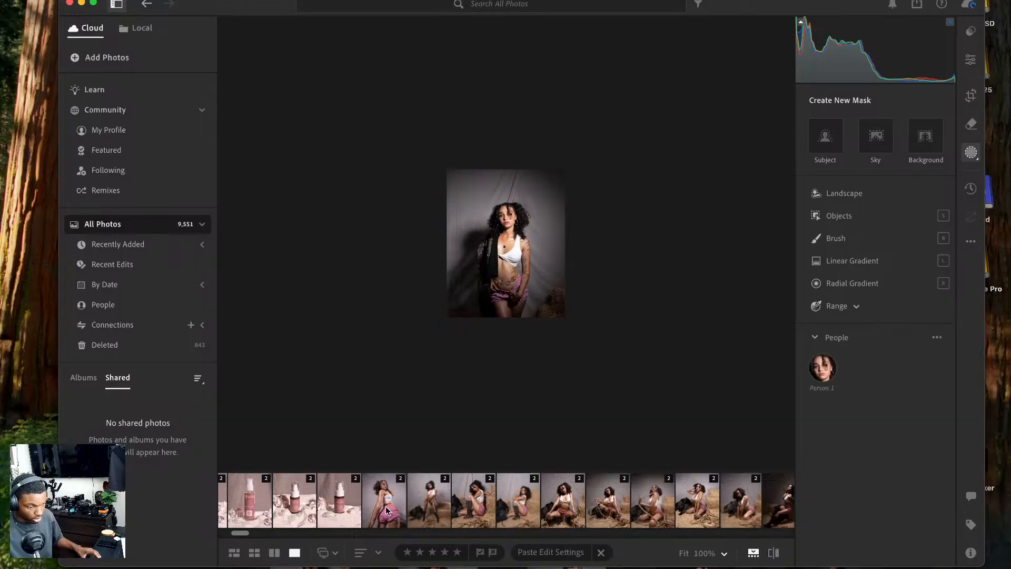
{"action": "left_click", "coordinate": [386, 506], "text": "shift"}
{"action": "scroll", "coordinate": [441, 487], "scroll_direction": "right", "scroll_amount": 5}
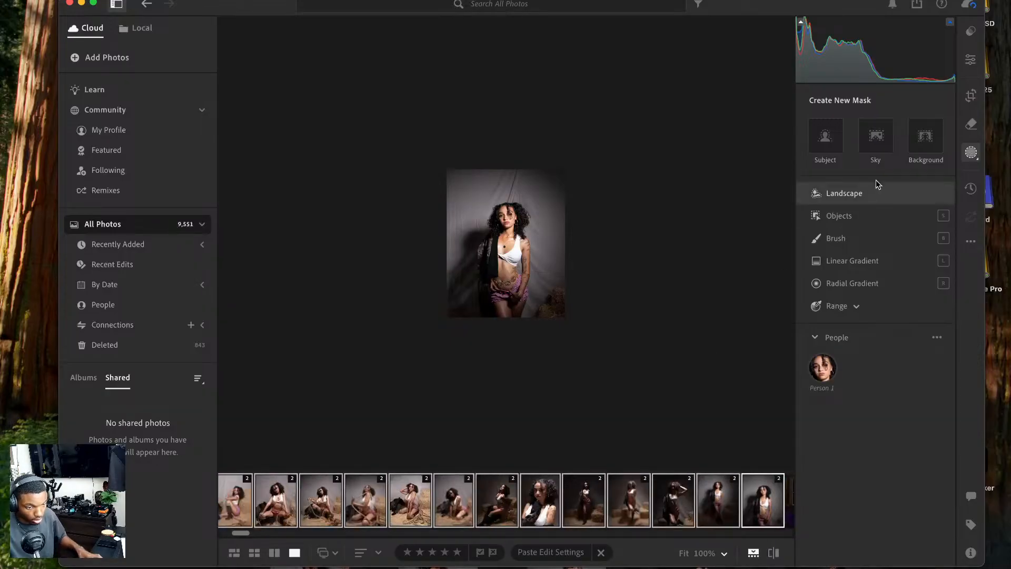
- Export the selected portraits to the Downloads folder
{"action": "left_click", "coordinate": [918, 7]}
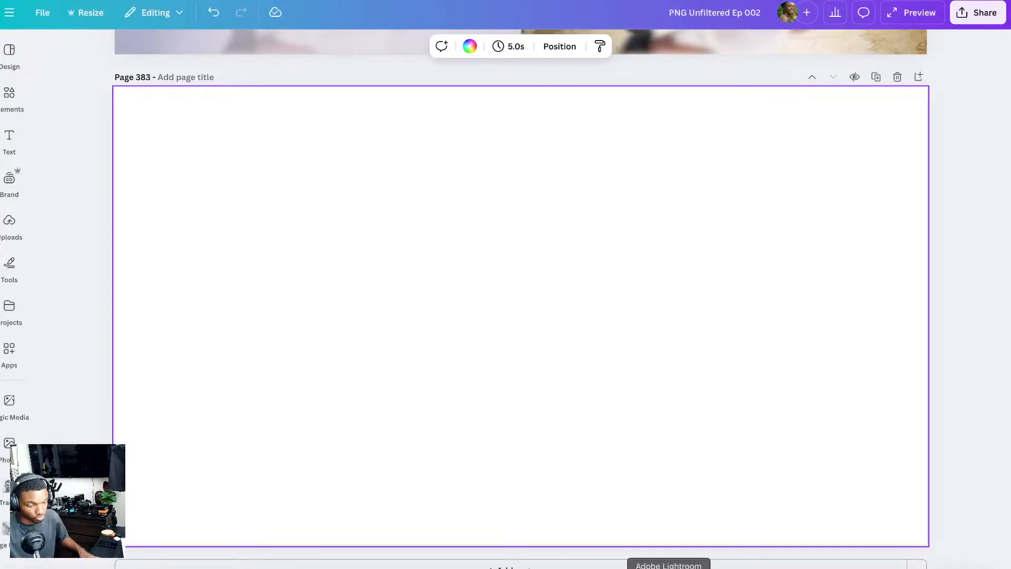
{"action": "left_click", "coordinate": [668, 568]}
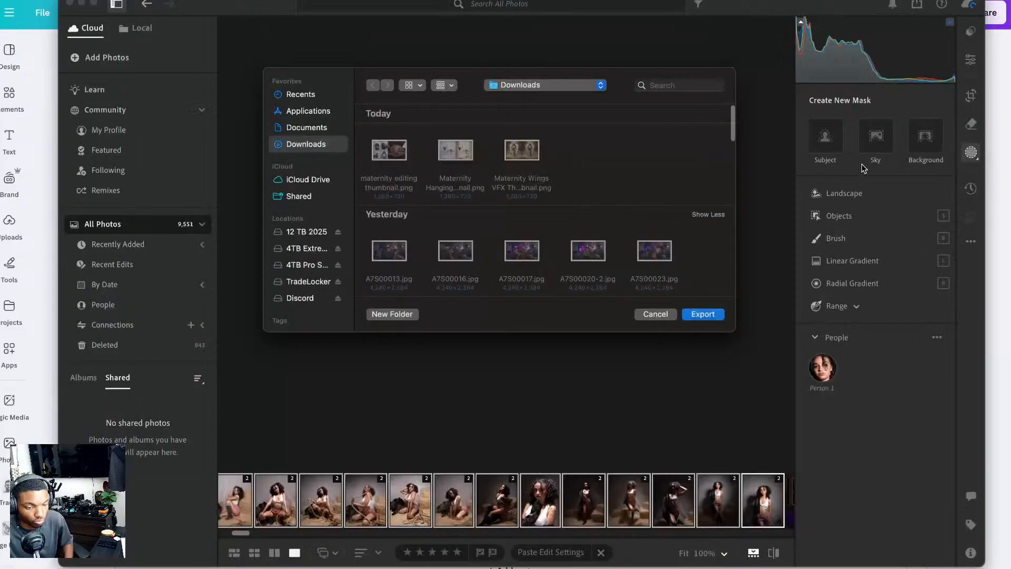
{"action": "left_click", "coordinate": [706, 317]}
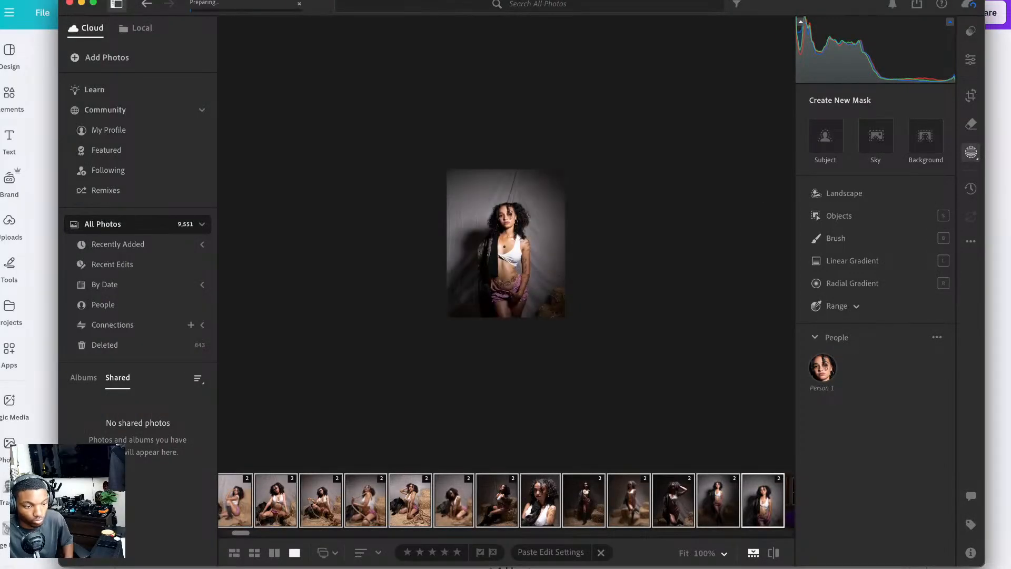
- Switch to Final Cut Pro and examine the BTS timeline frames around 6:08 where the photographer holds up the honeycomb grid
{"action": "key", "text": "super+Tab"}
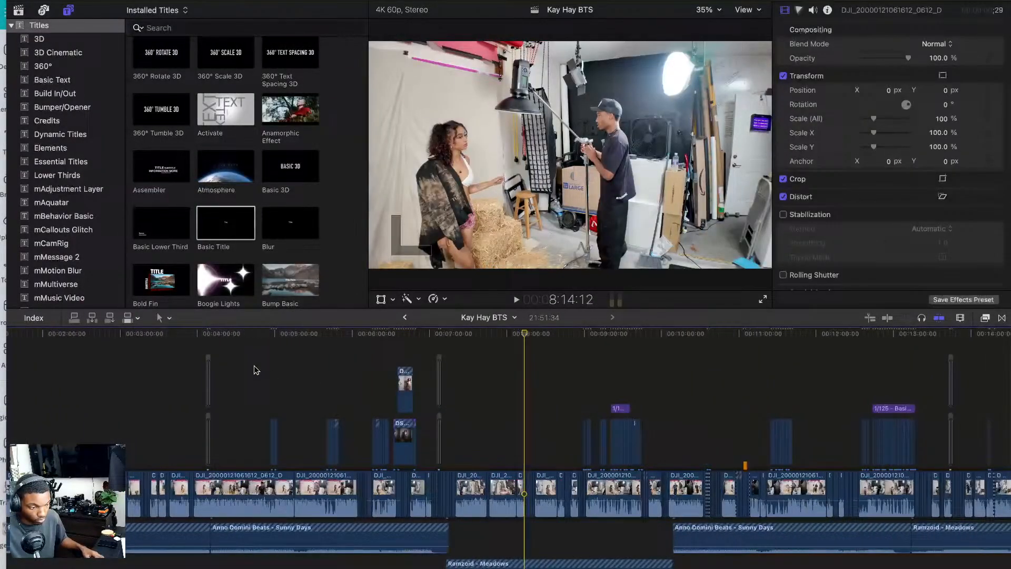
{"action": "left_click_drag", "start_coordinate": [255, 369], "coordinate": [363, 281]}
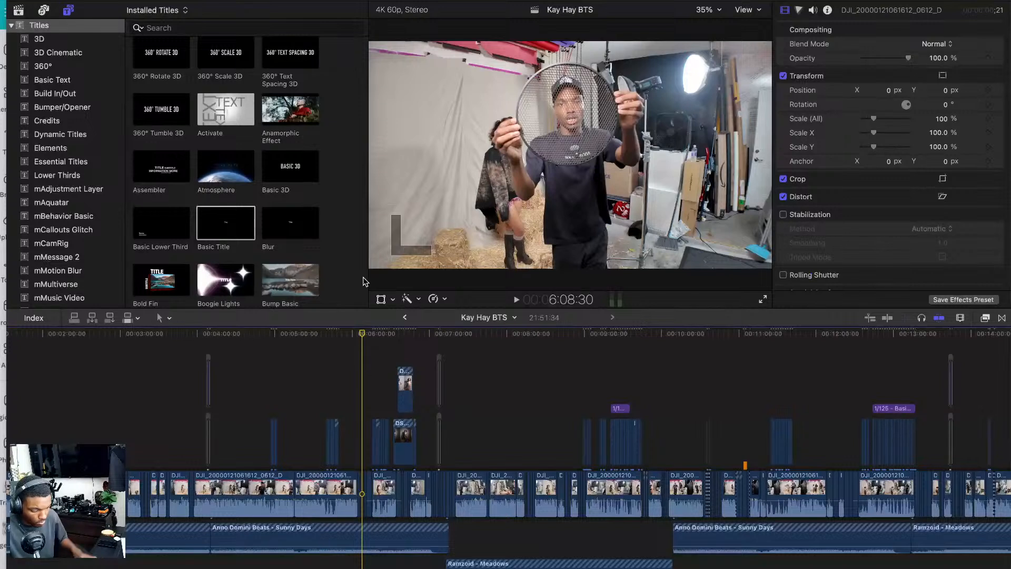
{"action": "key", "text": "Left"}
{"action": "key", "text": "Left"}
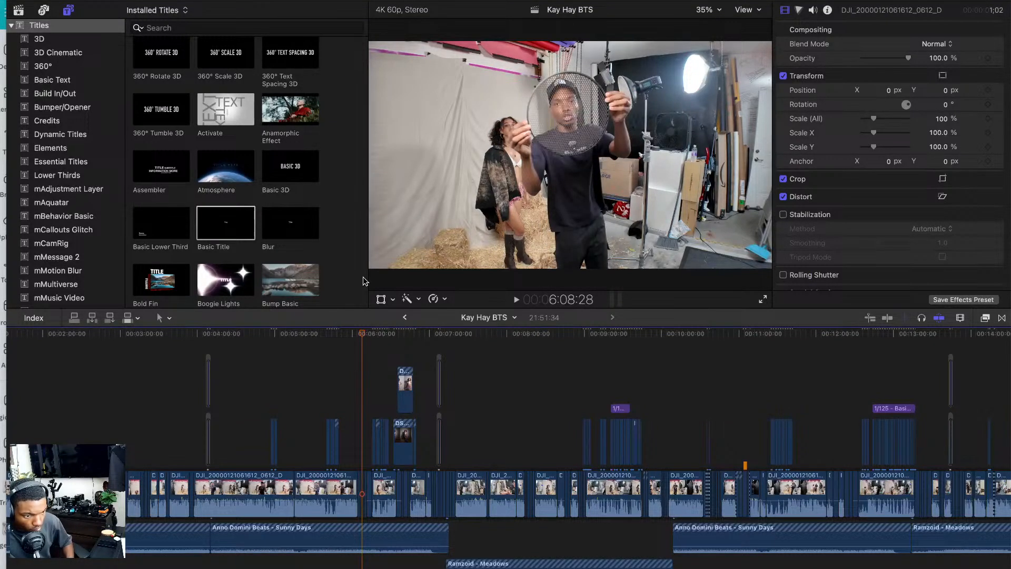
{"action": "key", "text": "Right"}
{"action": "key", "text": "Right"}
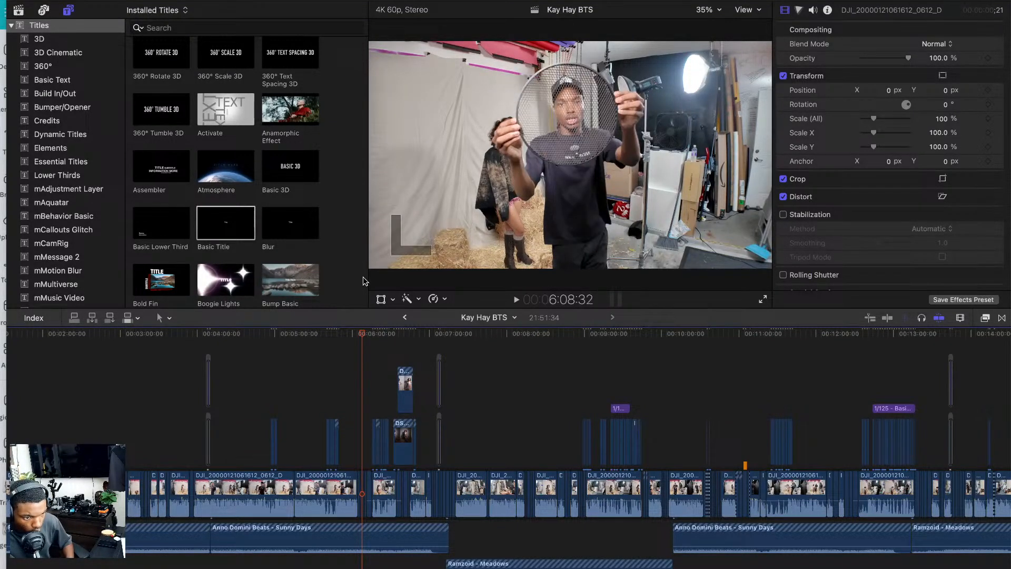
{"action": "key", "text": "Left"}
{"action": "key", "text": "Left"}
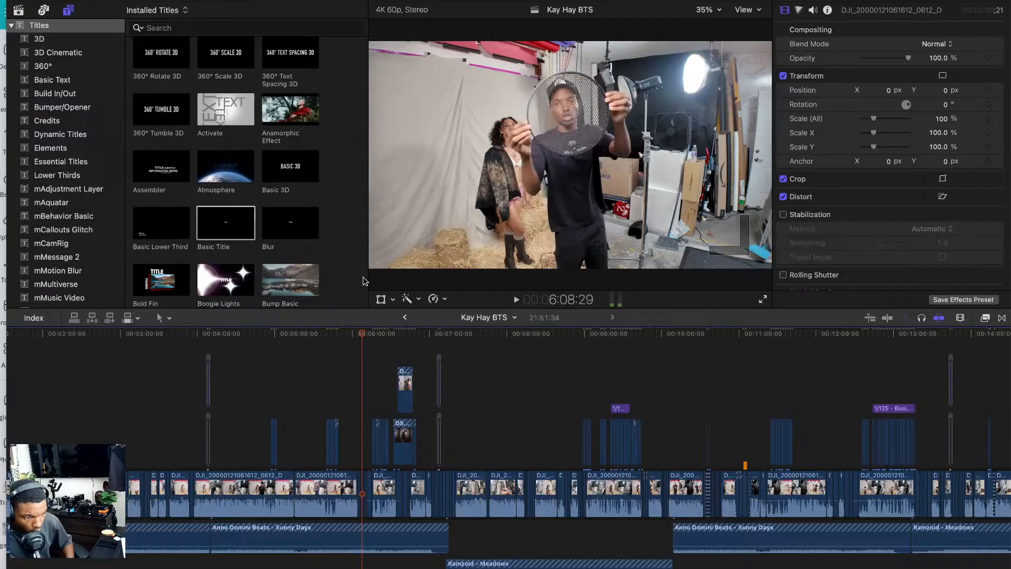
{"action": "left_click", "coordinate": [358, 335]}
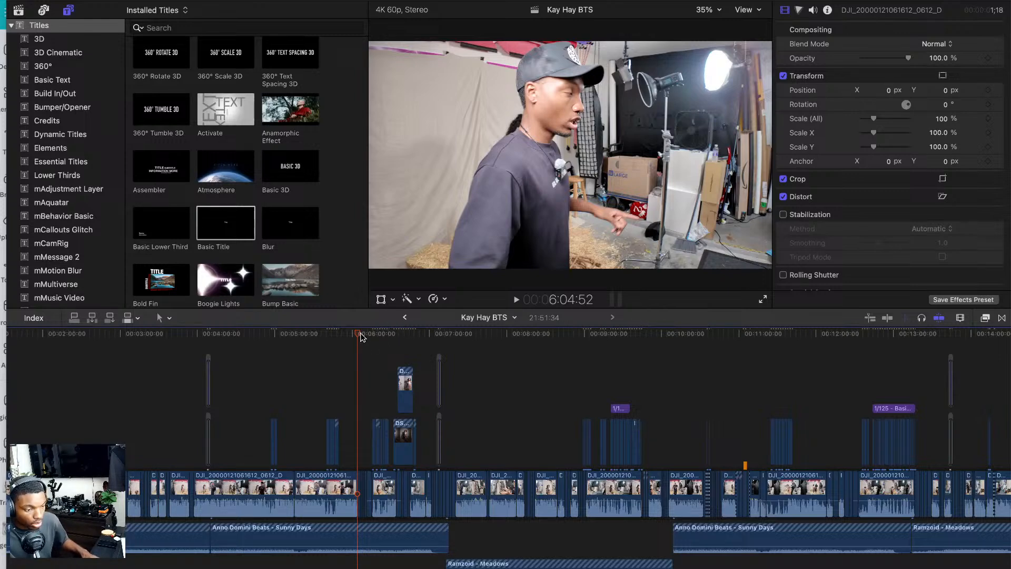
{"action": "left_click", "coordinate": [367, 336]}
{"action": "left_click", "coordinate": [362, 336]}
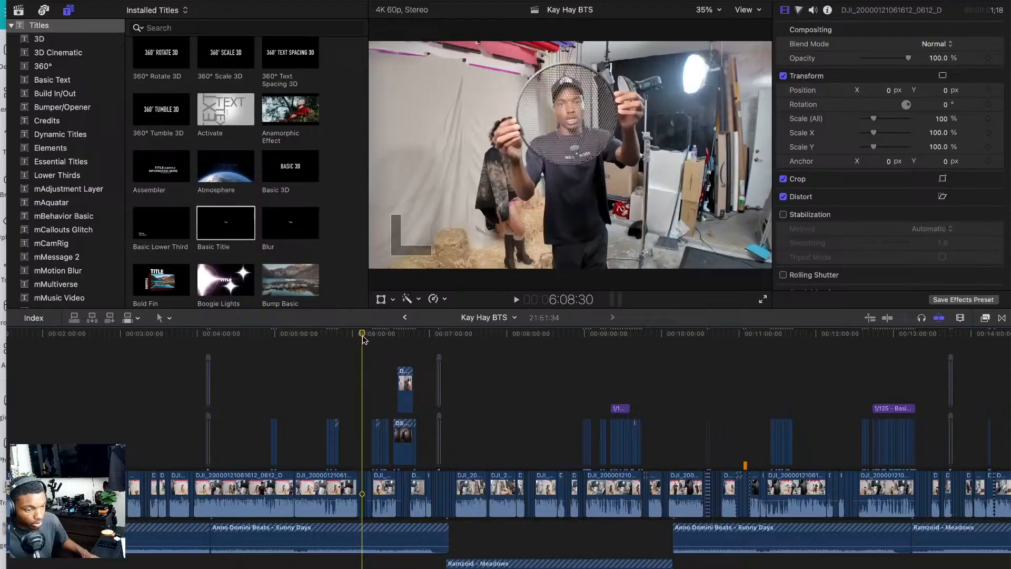
- Compare the honeycomb grid frames between 6:07 and 6:10 up close, and park the playhead at 6:08:30
{"action": "key", "text": "super+equal"}
{"action": "key", "text": "super+equal"}
{"action": "key", "text": "super+equal"}
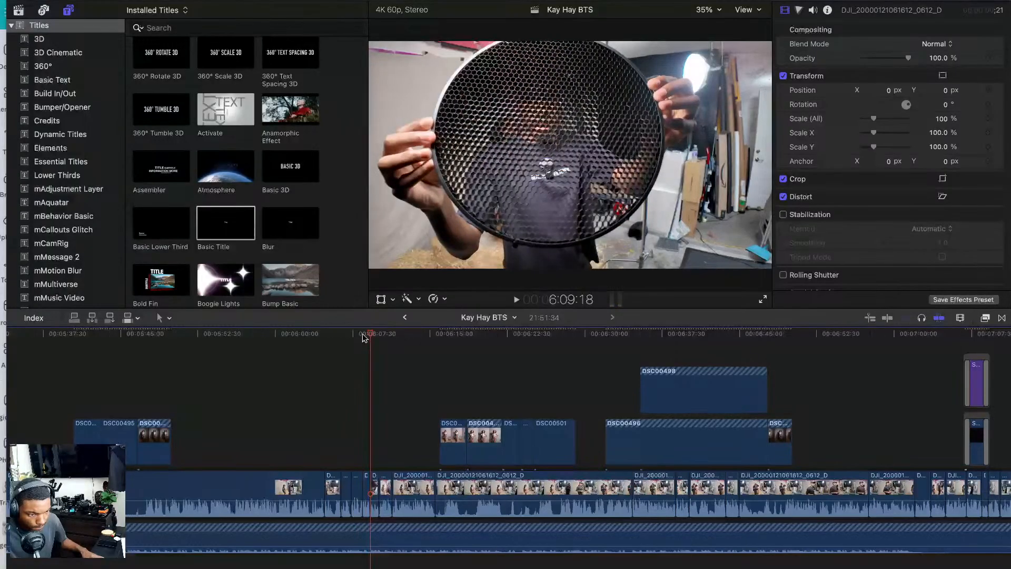
{"action": "left_click", "coordinate": [369, 337]}
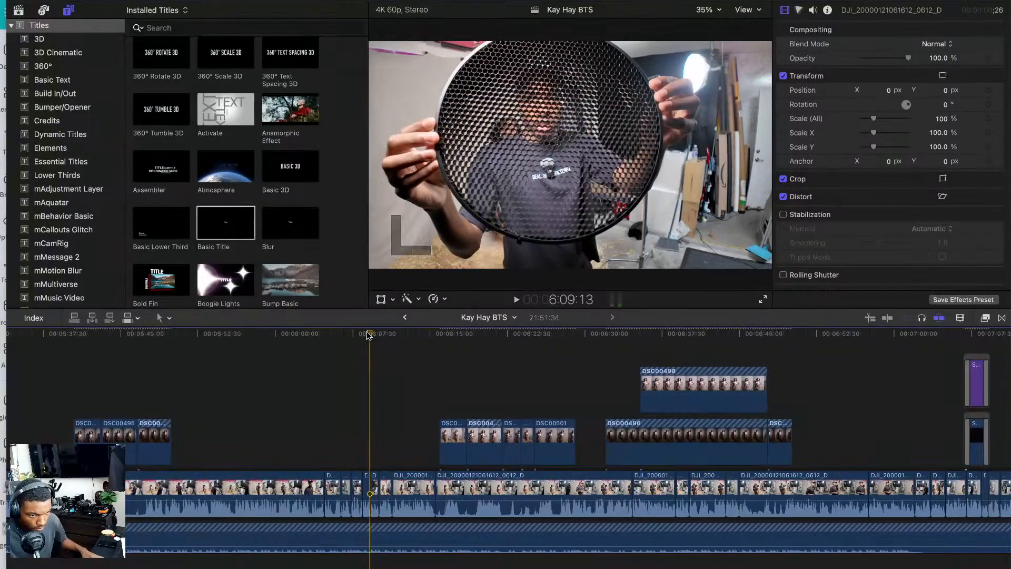
{"action": "left_click", "coordinate": [351, 339]}
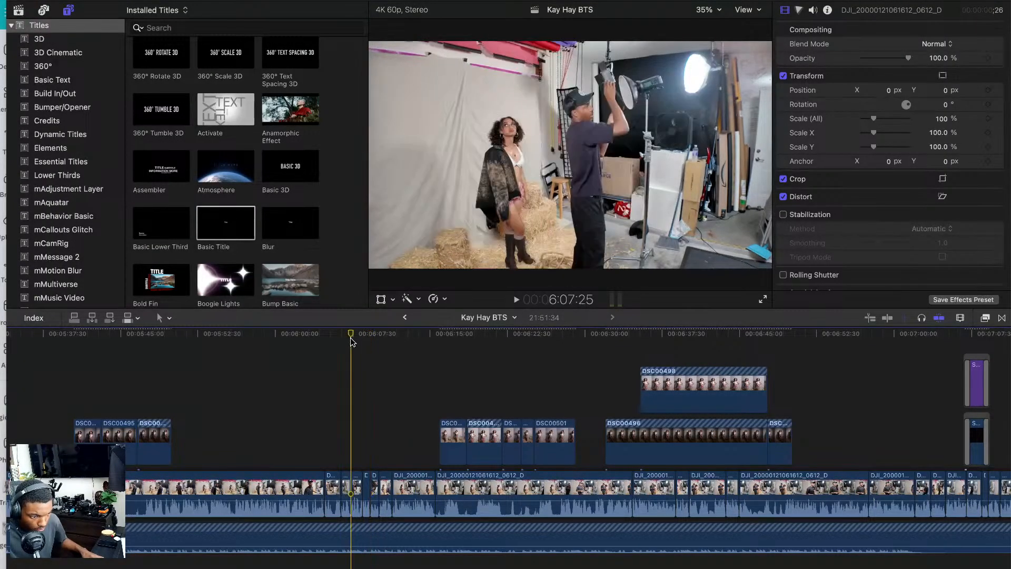
{"action": "key", "text": "space"}
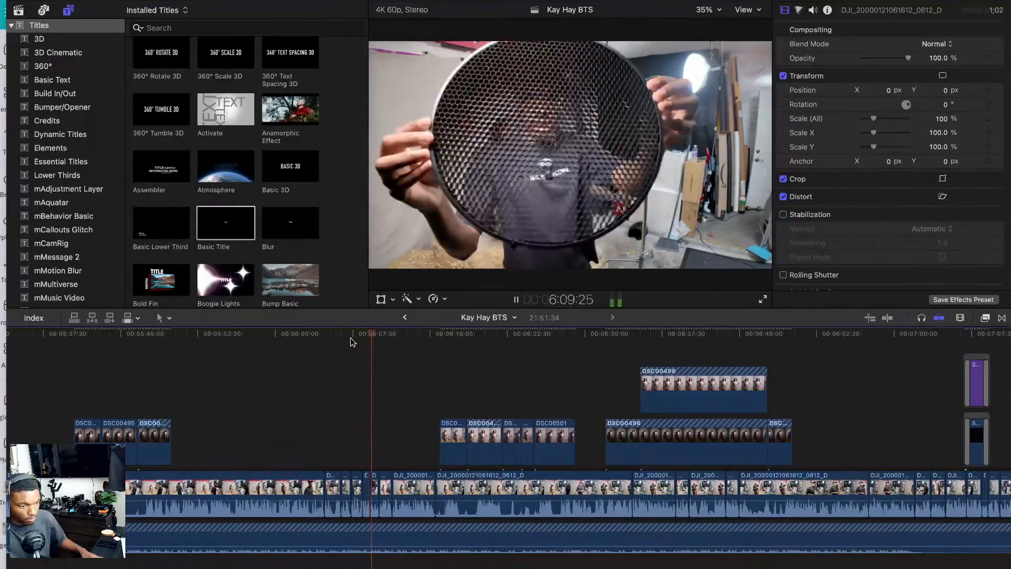
{"action": "key", "text": "space"}
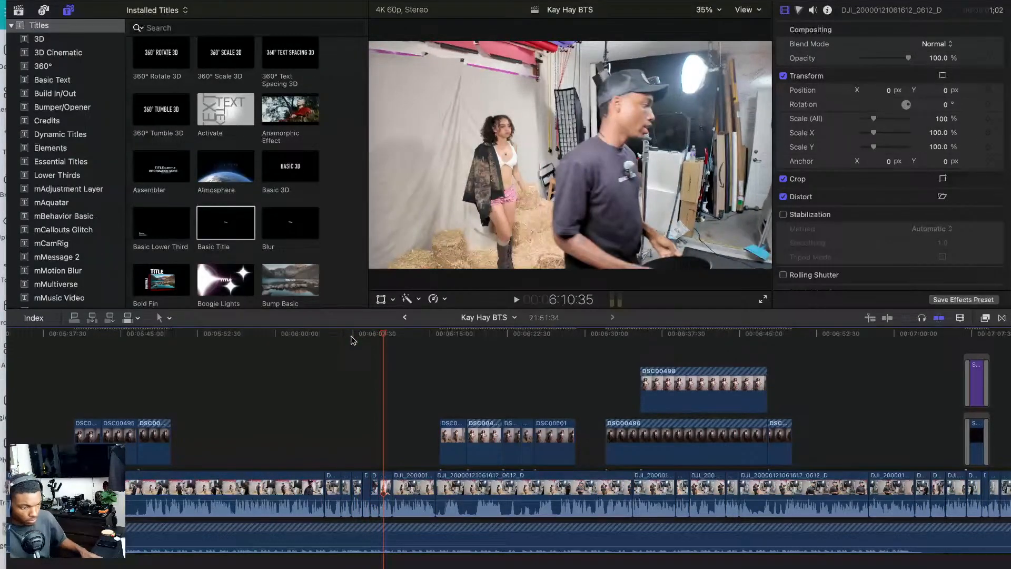
{"action": "left_click", "coordinate": [378, 336]}
{"action": "left_click", "coordinate": [370, 337]}
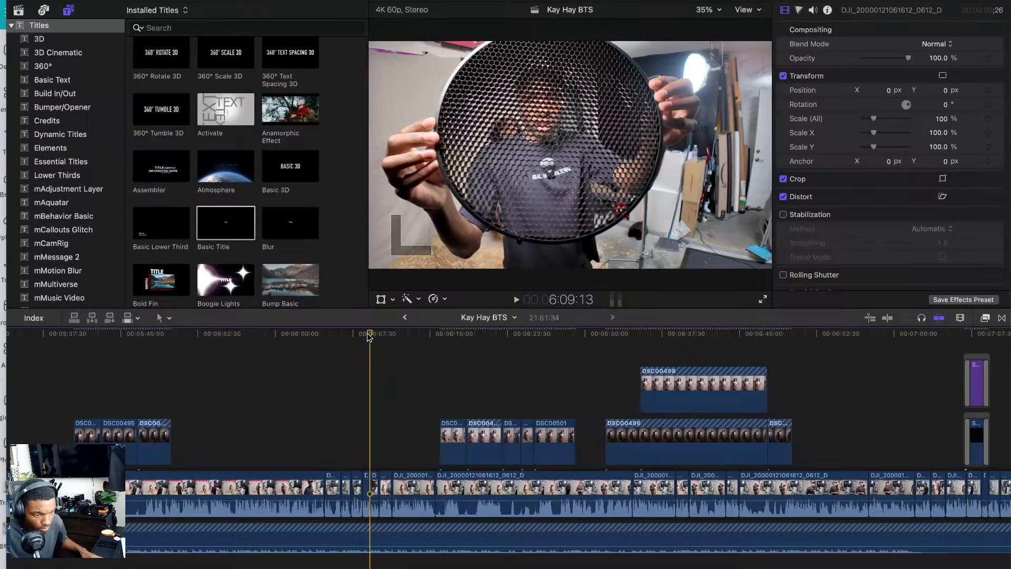
{"action": "left_click", "coordinate": [362, 336]}
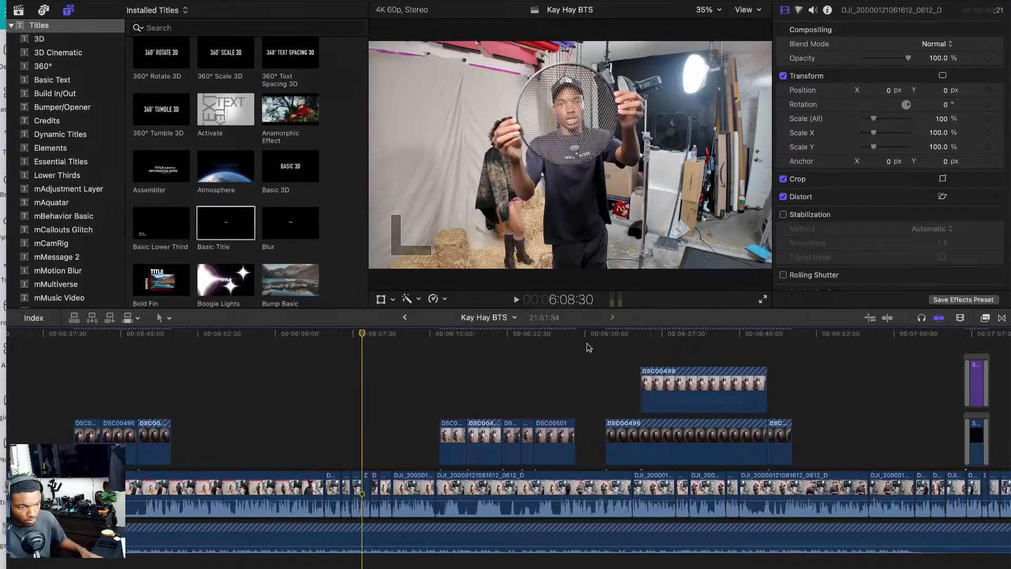
- Save the current frame as a PNG image named "hoiney comb shot" on the 4TB Pro SSD
{"action": "left_click", "coordinate": [995, 2]}
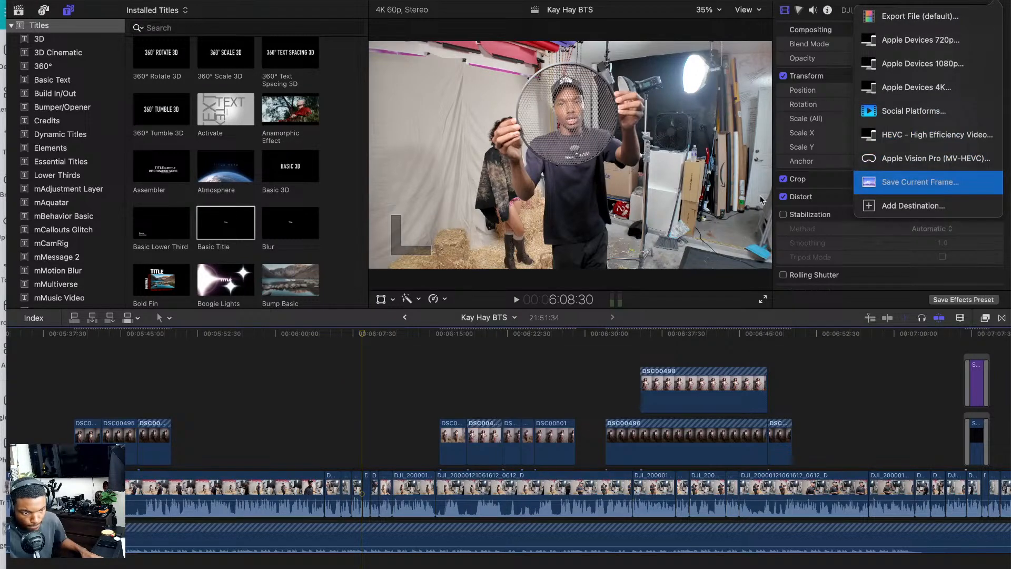
{"action": "left_click", "coordinate": [615, 127]}
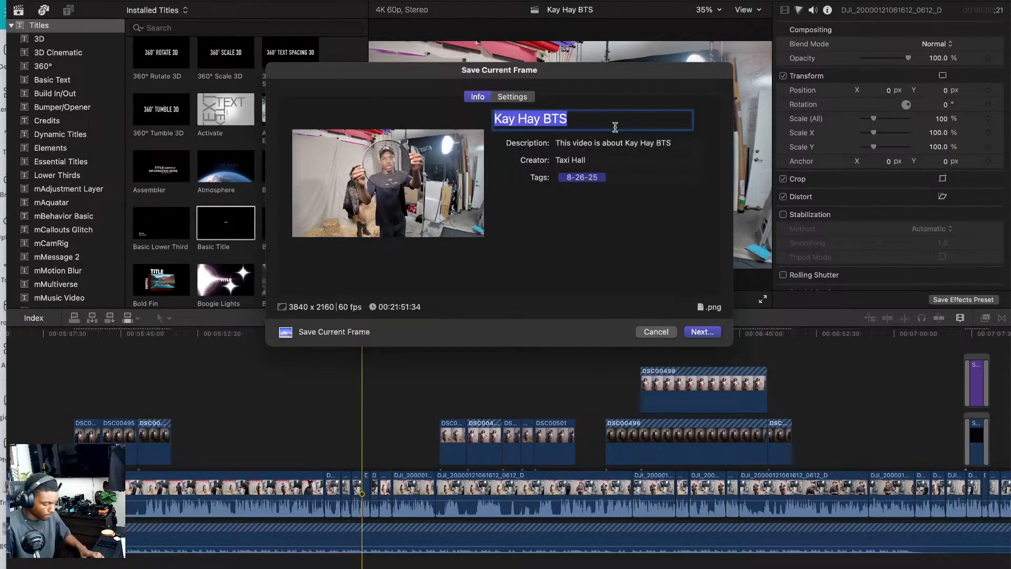
{"action": "type", "text": "hoiney comb shot"}
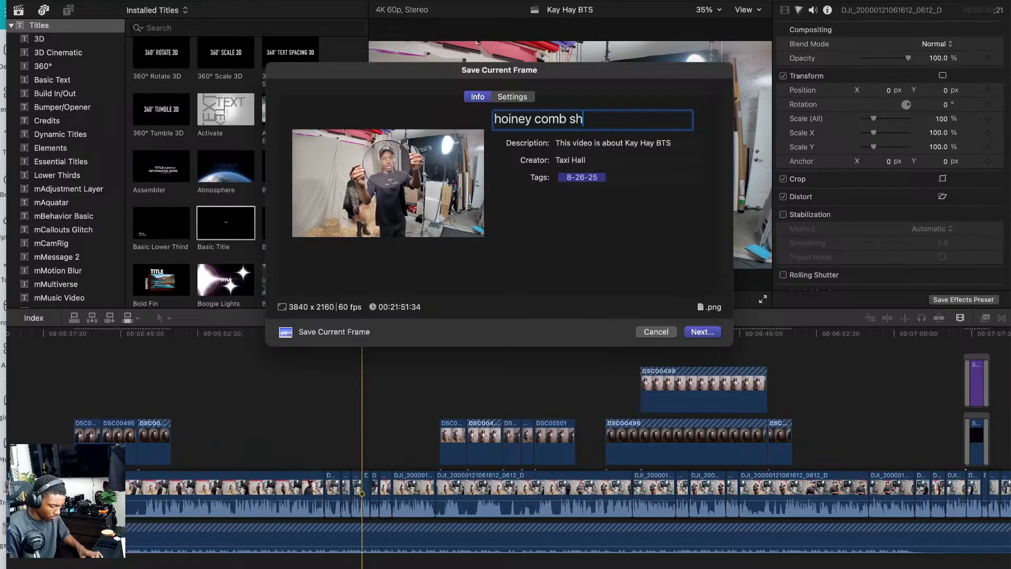
{"action": "left_click", "coordinate": [693, 332]}
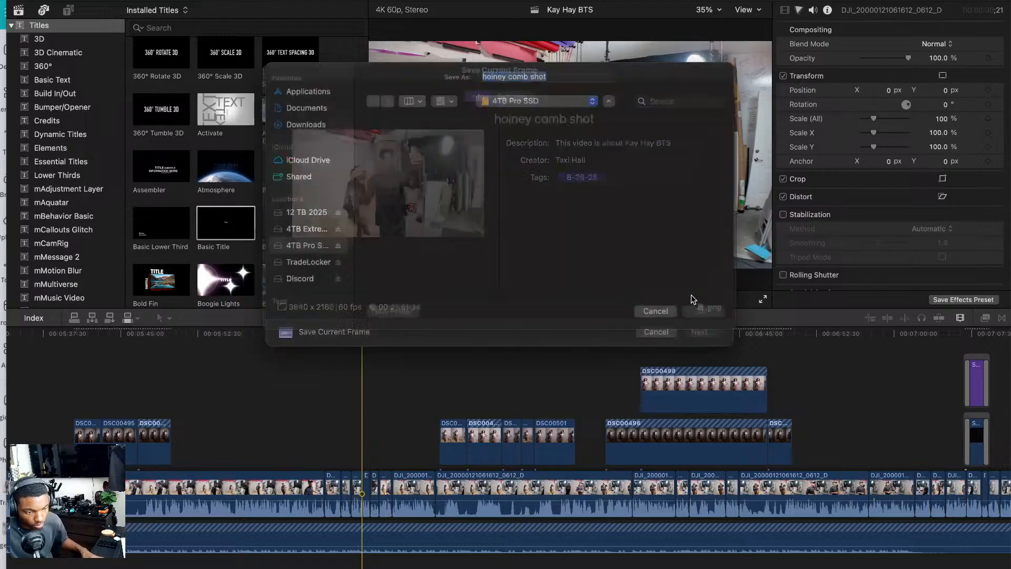
{"action": "left_click", "coordinate": [701, 328]}
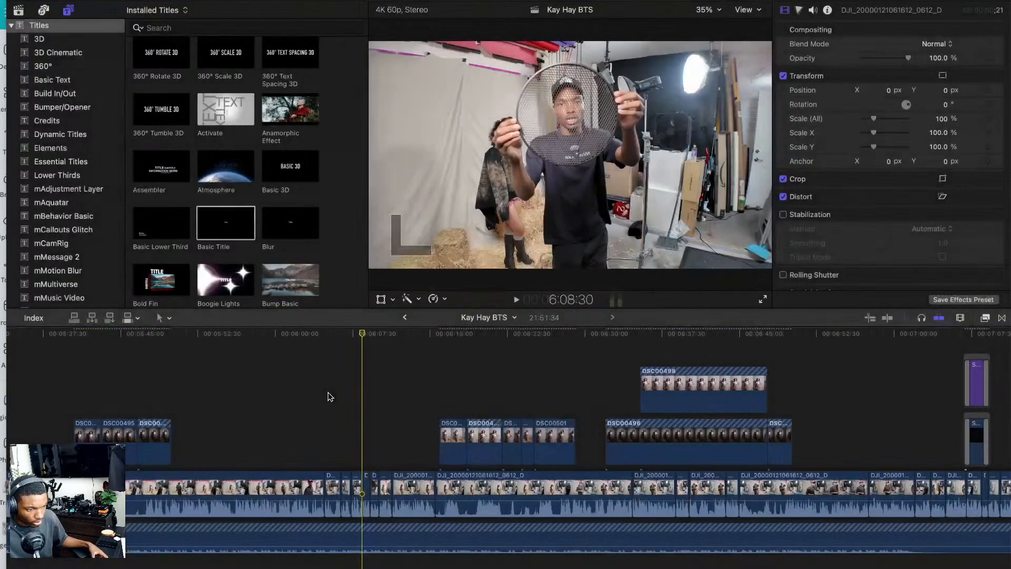
- Park the playhead at 5:38:55, on the frame where the photographer aims the camera at the standing model
{"action": "scroll", "coordinate": [327, 394], "scroll_direction": "left", "scroll_amount": 7}
{"action": "left_click", "coordinate": [328, 392]}
{"action": "scroll", "coordinate": [328, 392], "scroll_direction": "left", "scroll_amount": 3}
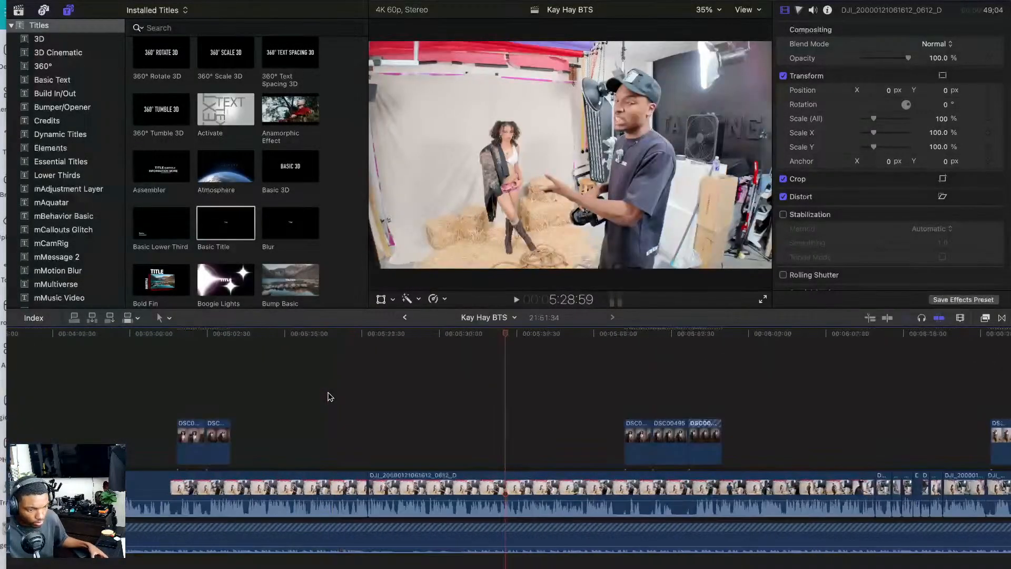
{"action": "scroll", "coordinate": [328, 396], "scroll_direction": "left", "scroll_amount": 3}
{"action": "left_click", "coordinate": [587, 336]}
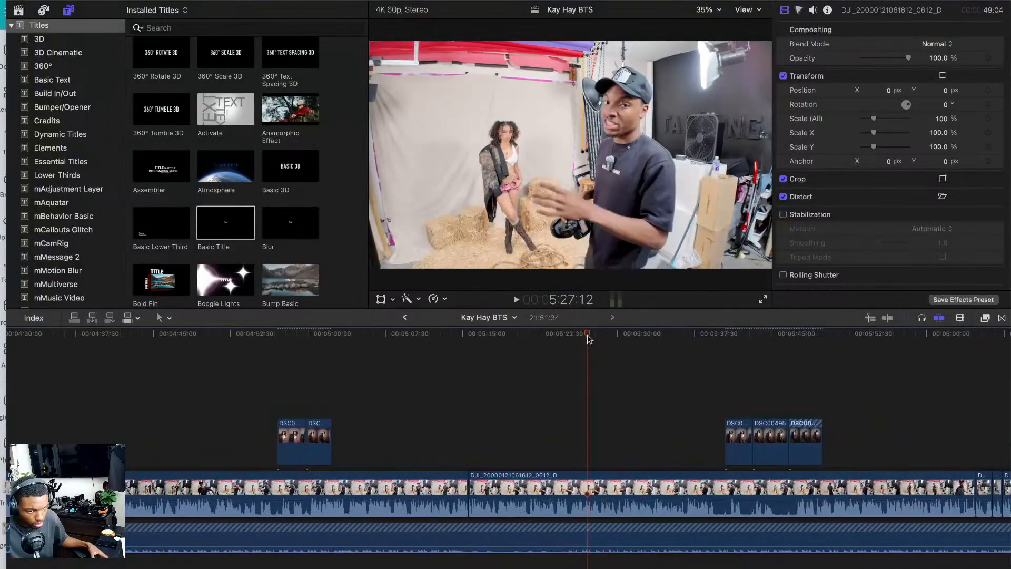
{"action": "left_click_drag", "start_coordinate": [588, 338], "coordinate": [690, 340]}
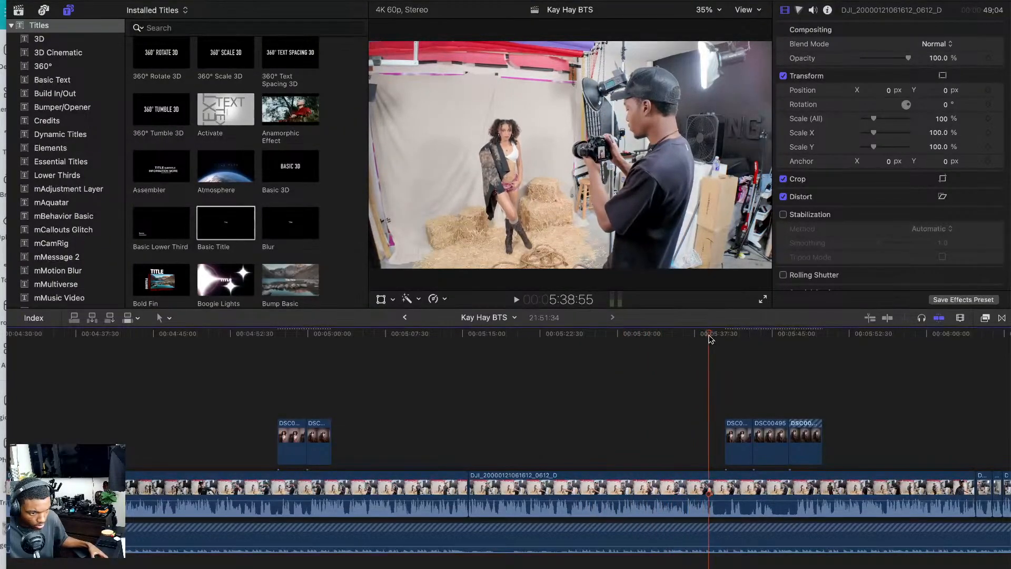
- Save the current frame as a PNG image named "hay bts thumb 1" on the 4TB Pro SSD
{"action": "left_click", "coordinate": [980, 2]}
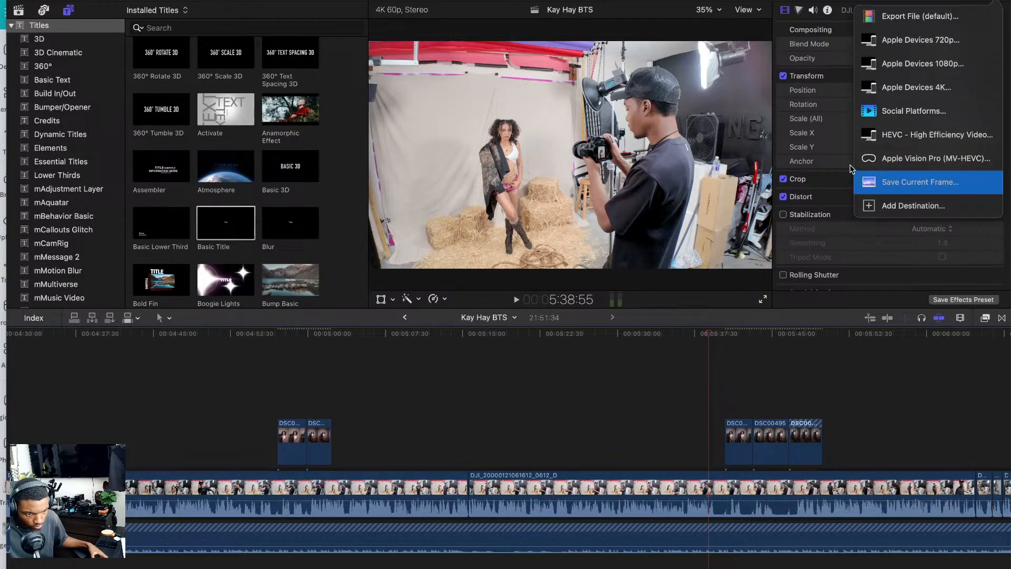
{"action": "left_click", "coordinate": [874, 182]}
{"action": "left_click", "coordinate": [620, 116]}
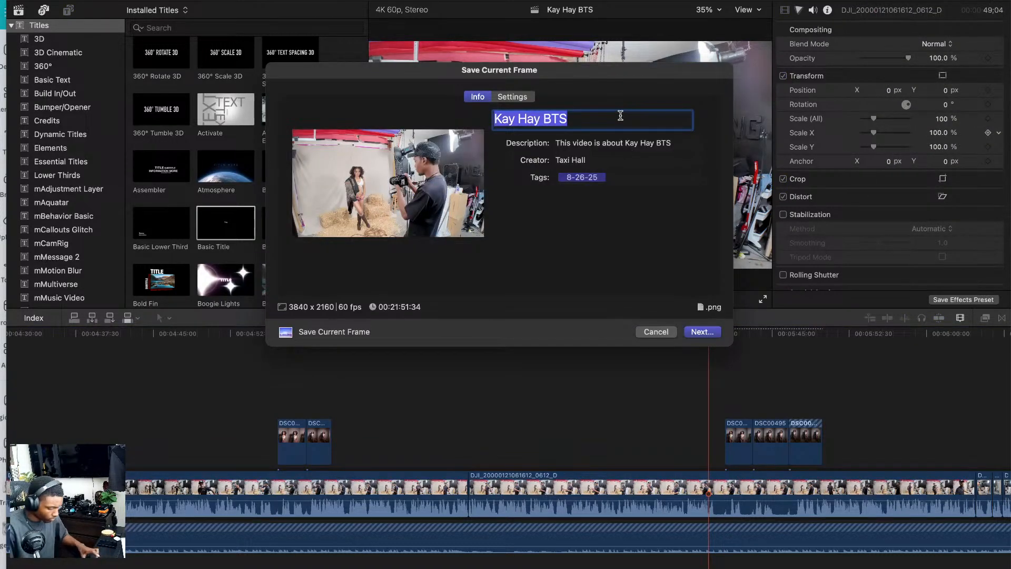
{"action": "type", "text": "hay bts t"}
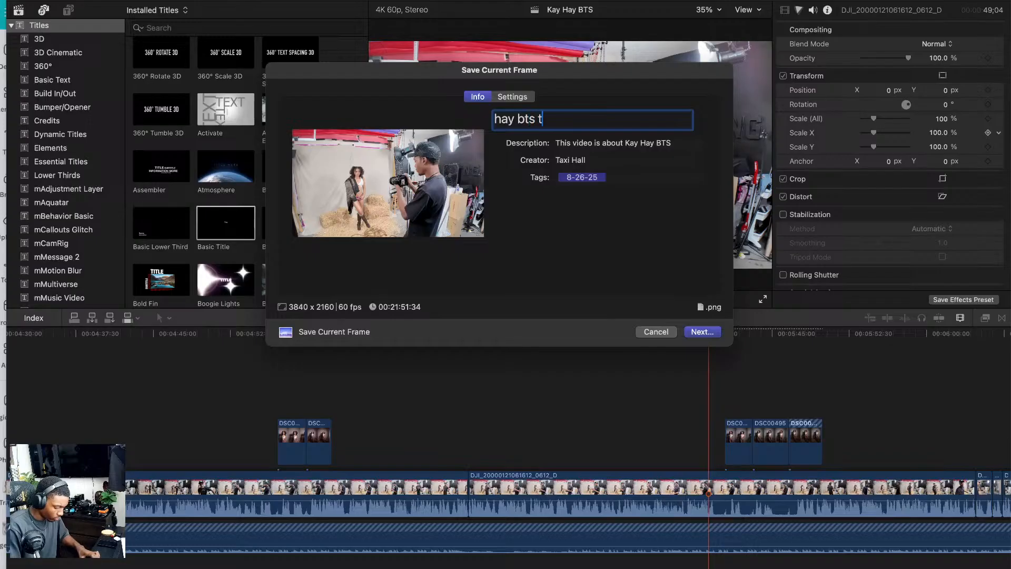
{"action": "type", "text": "humb 1"}
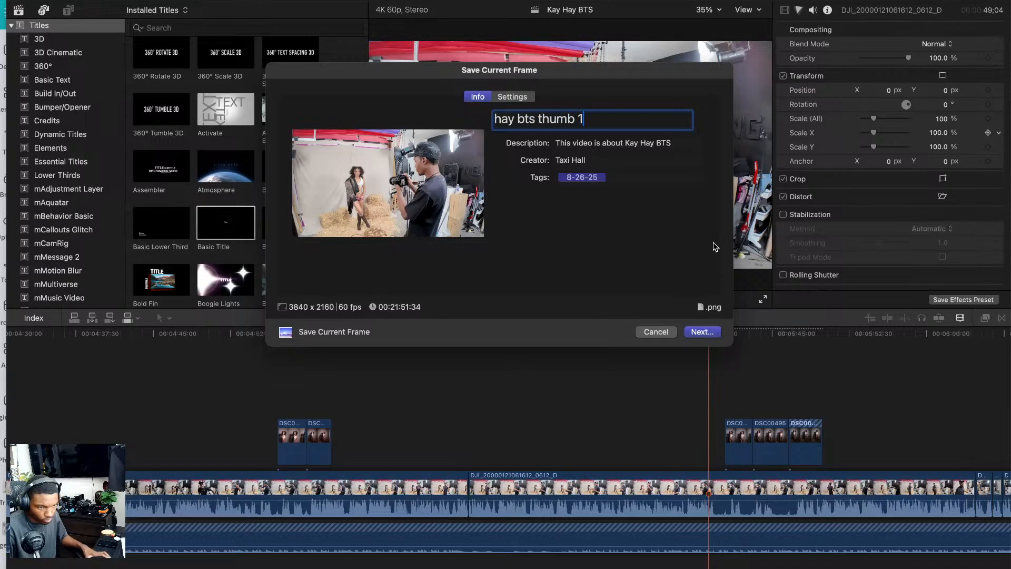
{"action": "left_click", "coordinate": [705, 333]}
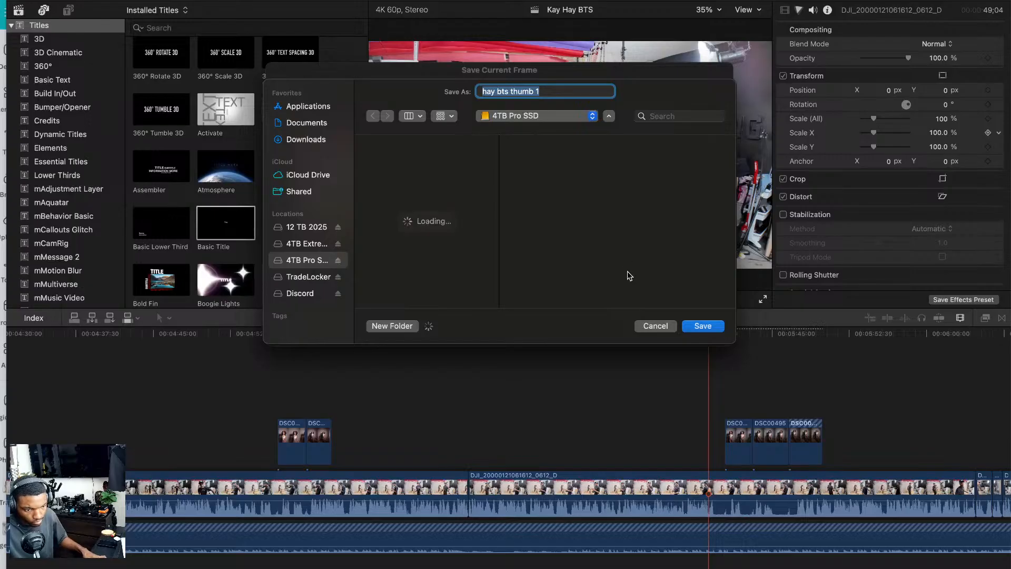
{"action": "left_click", "coordinate": [701, 325]}
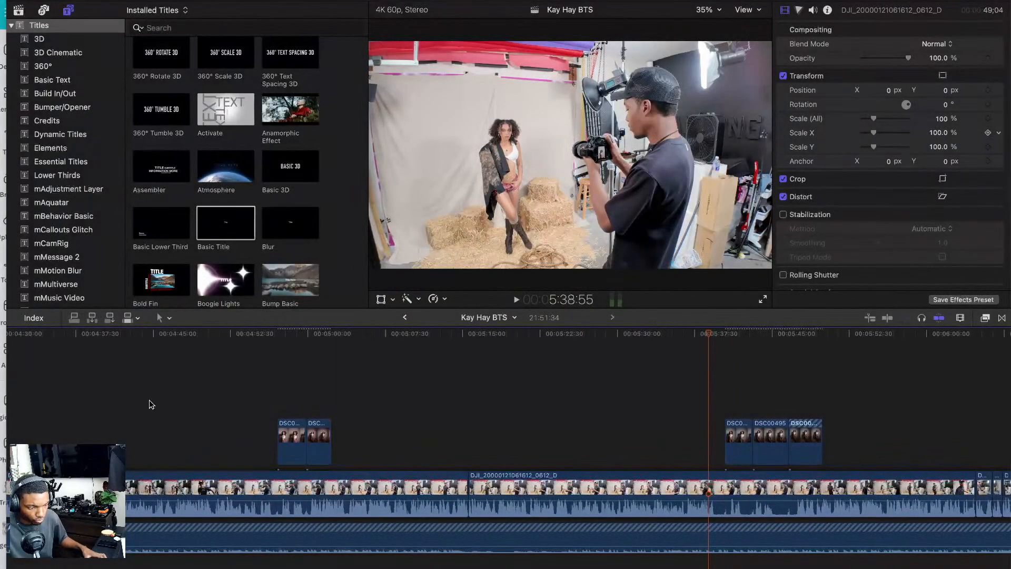
- Go back through the earlier footage and park the playhead at about 3:57:19, where the photographer adjusts the studio light beside the model
{"action": "left_click", "coordinate": [149, 400]}
{"action": "left_click", "coordinate": [85, 408]}
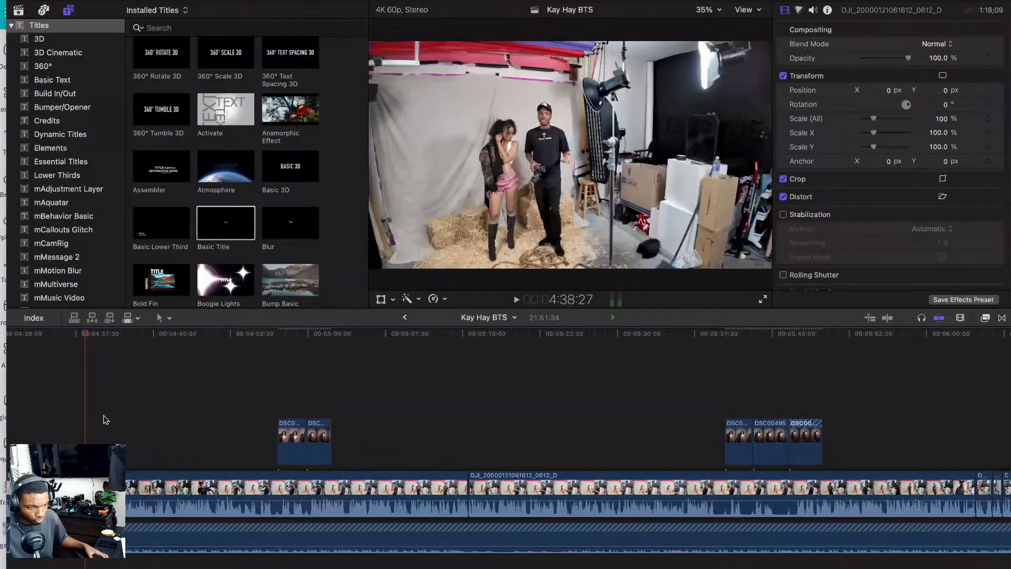
{"action": "scroll", "coordinate": [161, 420], "scroll_direction": "left", "scroll_amount": 8}
{"action": "scroll", "coordinate": [161, 423], "scroll_direction": "left", "scroll_amount": 2}
{"action": "left_click", "coordinate": [161, 424]}
{"action": "left_click", "coordinate": [232, 412]}
{"action": "left_click", "coordinate": [280, 413]}
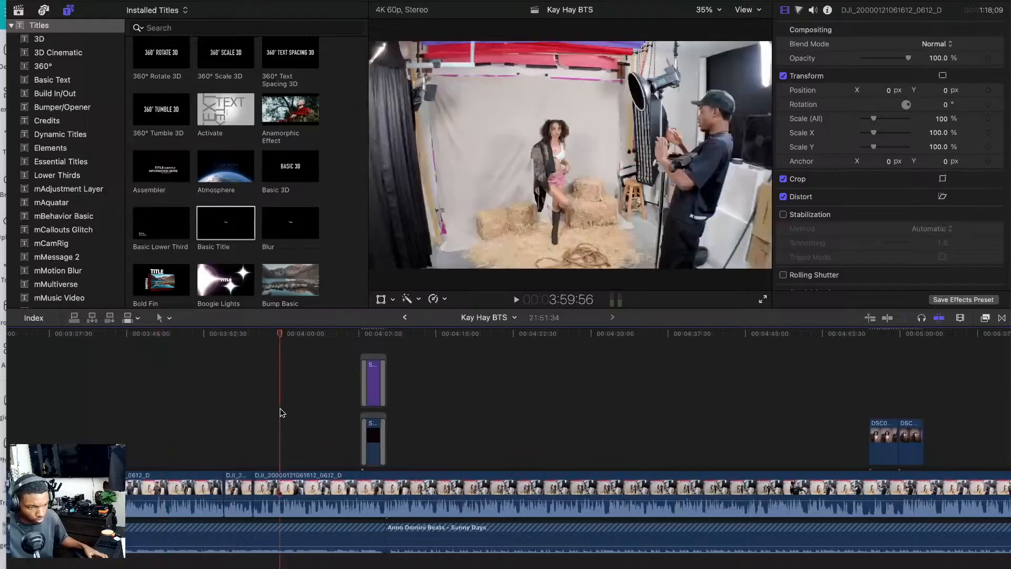
{"action": "scroll", "coordinate": [216, 405], "scroll_direction": "left", "scroll_amount": 7}
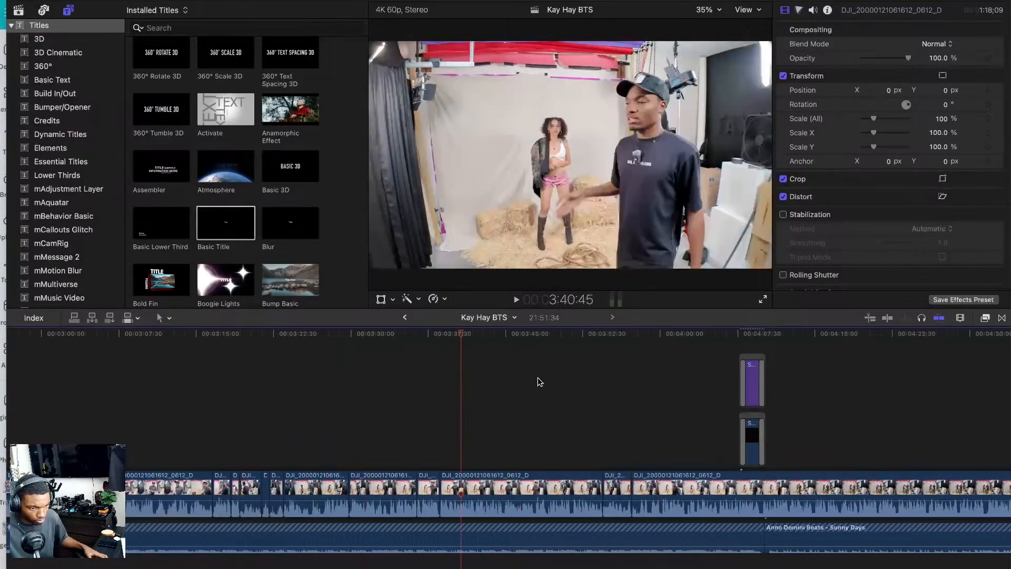
{"action": "scroll", "coordinate": [663, 368], "scroll_direction": "right", "scroll_amount": 2}
{"action": "left_click", "coordinate": [582, 363]}
{"action": "left_click", "coordinate": [533, 351]}
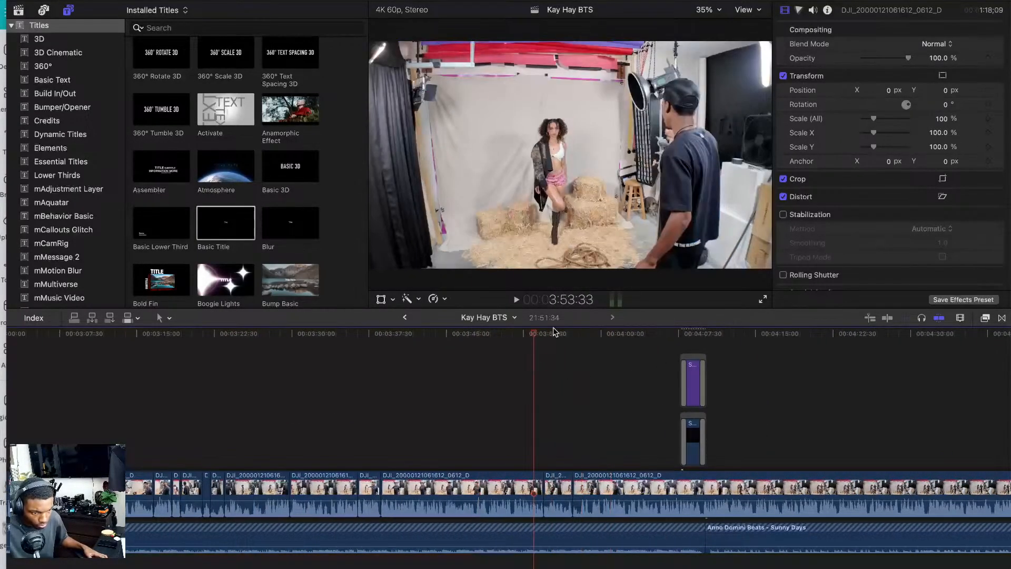
{"action": "left_click_drag", "start_coordinate": [535, 333], "coordinate": [569, 341]}
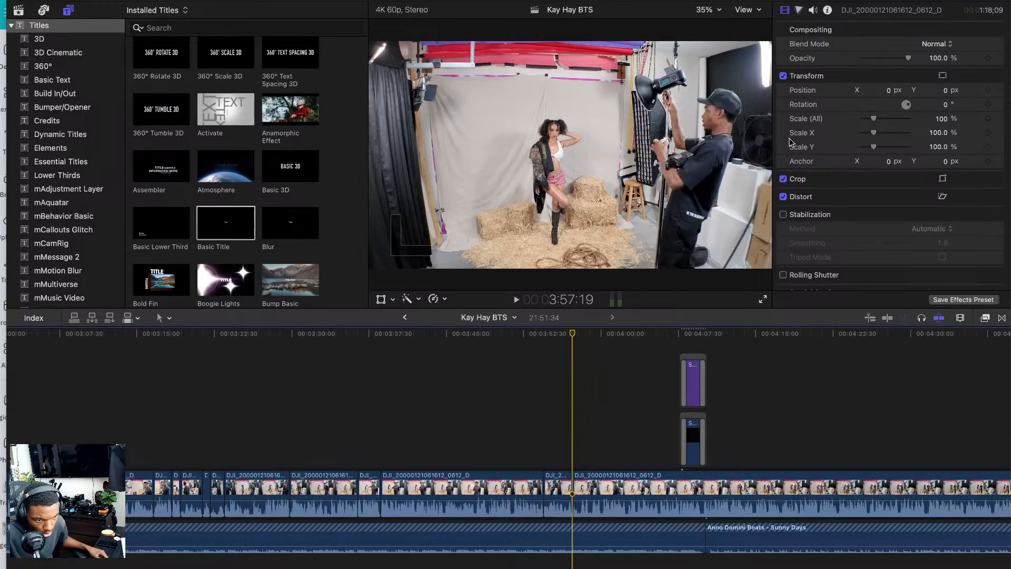
- Compare the neighbouring frames between 3:57:18 and 3:57:22 one at a time, and park the playhead at 3:57:18
{"action": "key", "text": "Left"}
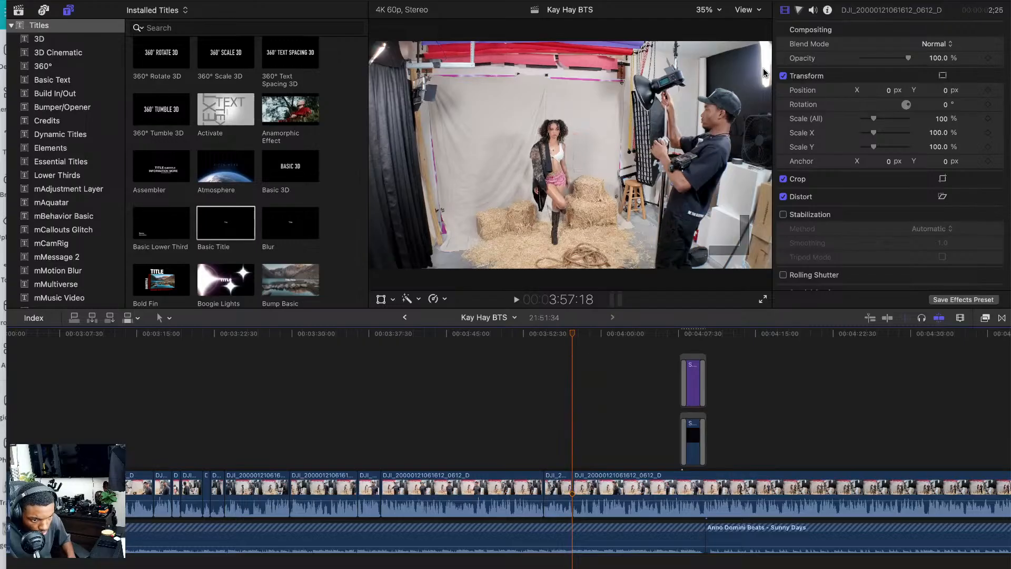
{"action": "key", "text": "Right"}
{"action": "key", "text": "Right"}
{"action": "key", "text": "Right"}
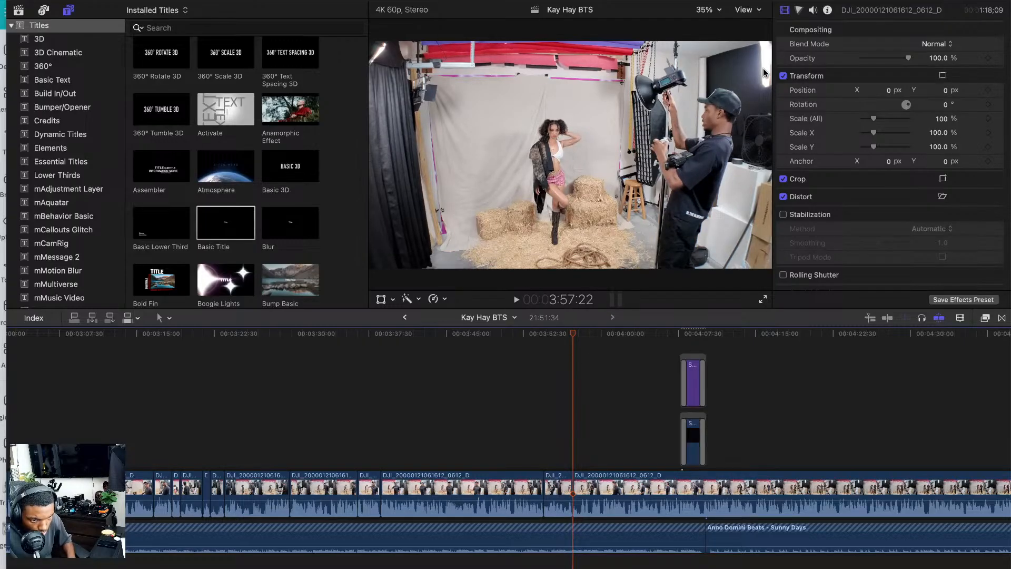
{"action": "key", "text": "Left"}
{"action": "key", "text": "Left"}
{"action": "key", "text": "Left"}
{"action": "key", "text": "Left"}
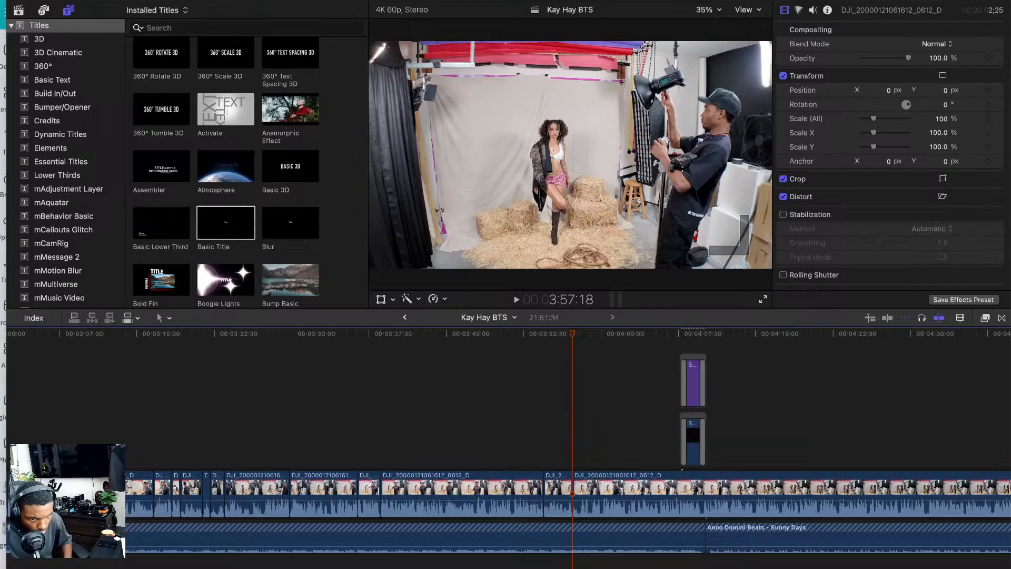
- Save the current frame as a PNG image named "hay bts light thumb" on the 4TB Pro SSD
{"action": "left_click", "coordinate": [994, 2]}
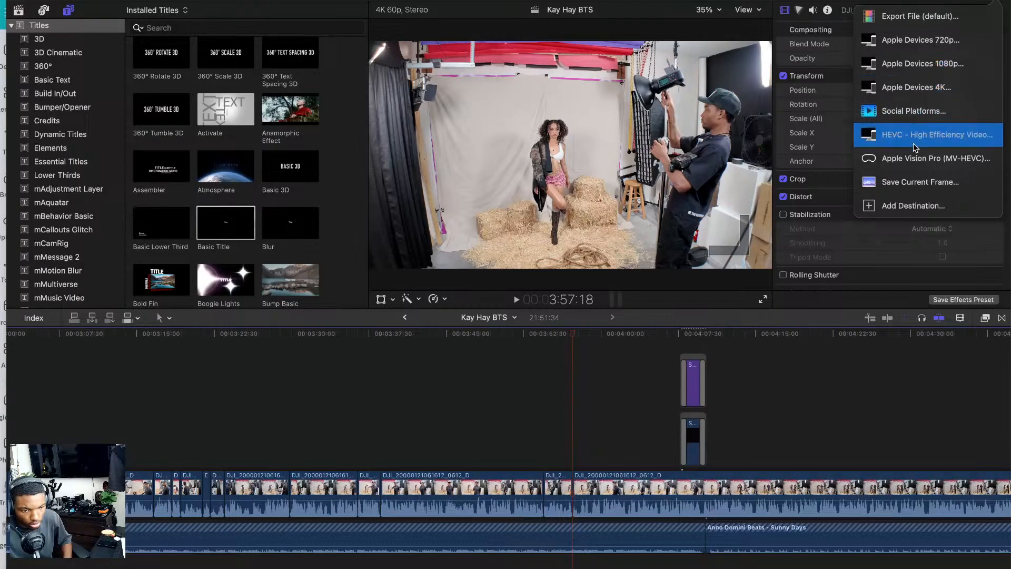
{"action": "left_click", "coordinate": [831, 183]}
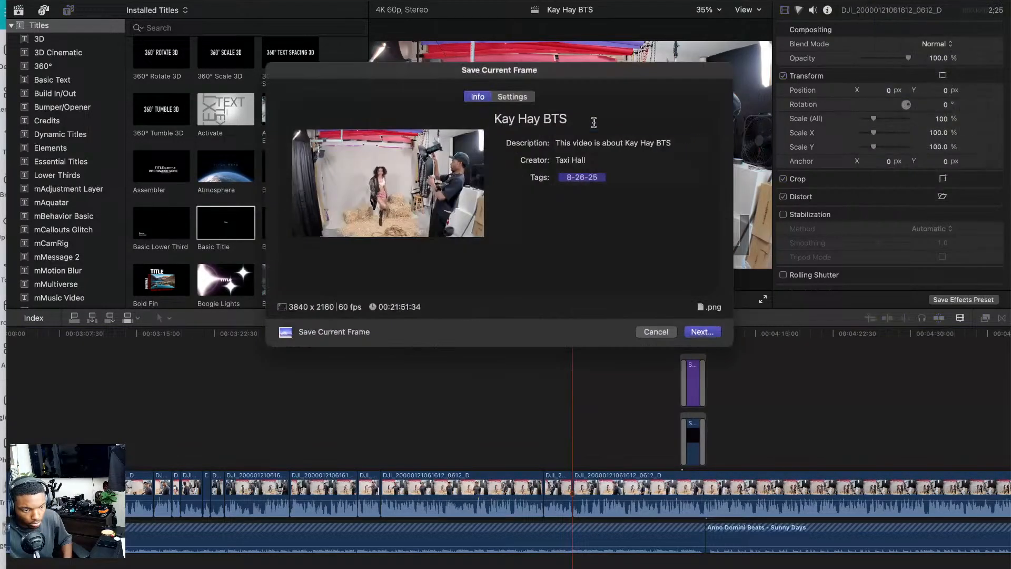
{"action": "left_click", "coordinate": [593, 121]}
{"action": "type", "text": "hay bts light thumb"}
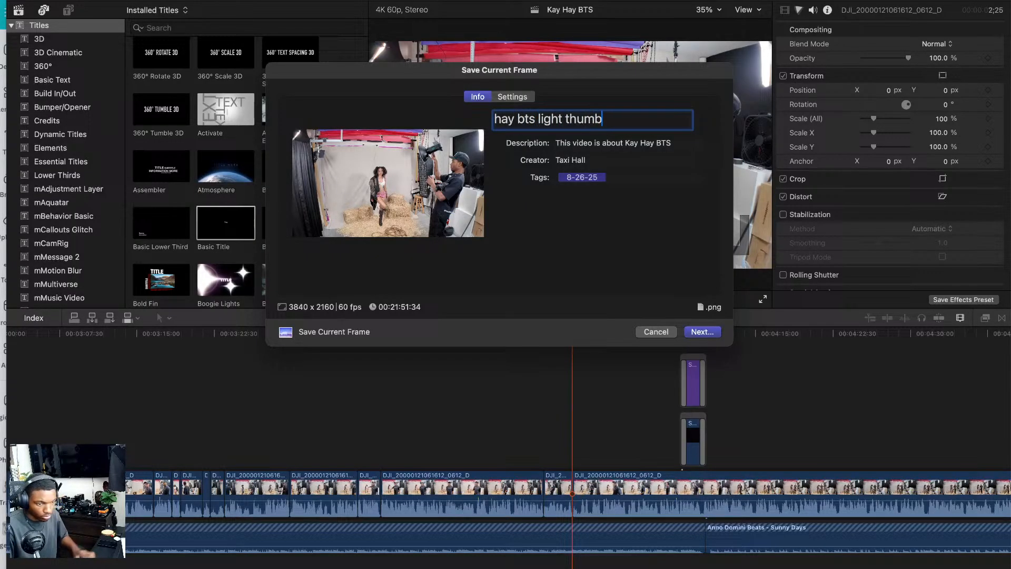
{"action": "left_click", "coordinate": [702, 331]}
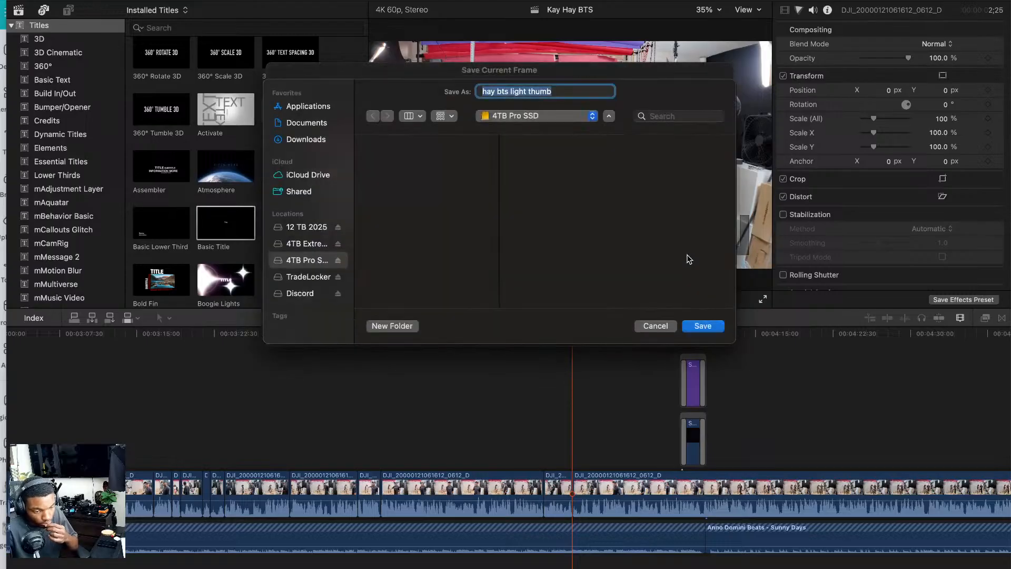
{"action": "left_click", "coordinate": [702, 326]}
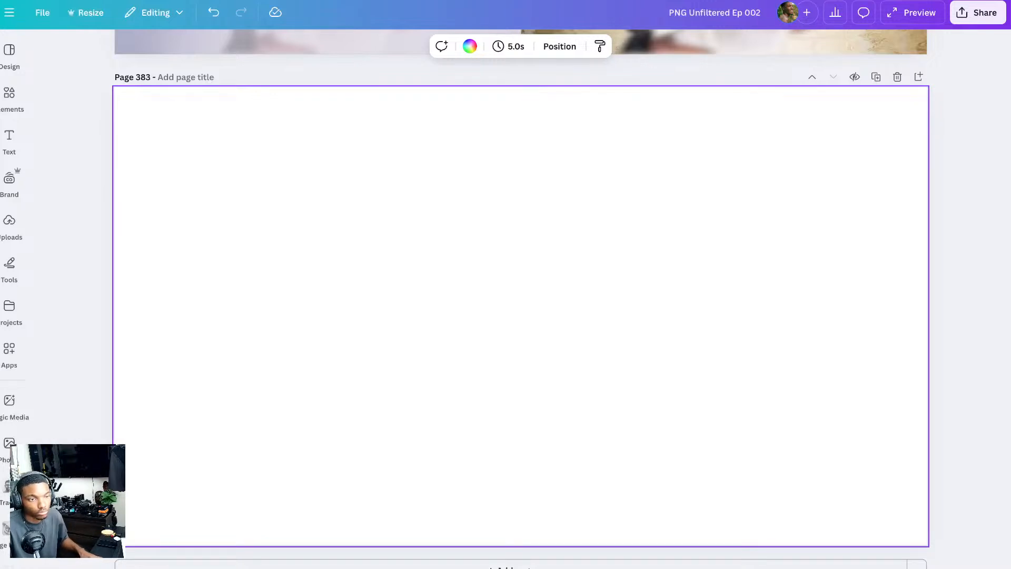
- In Canva, place the light-adjusting still on blank page 383 and crop it to the photographer and light, running partly off the page's right edge
{"action": "left_click_drag", "start_coordinate": [669, 114], "coordinate": [669, 247]}
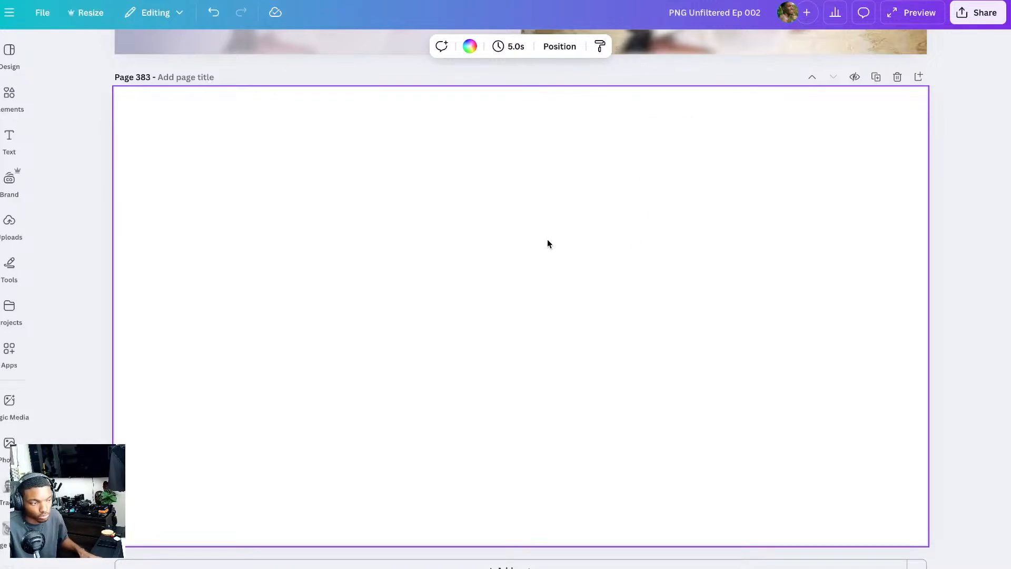
{"action": "left_click_drag", "start_coordinate": [553, 284], "coordinate": [705, 201]}
{"action": "left_click_drag", "start_coordinate": [425, 369], "coordinate": [129, 567]}
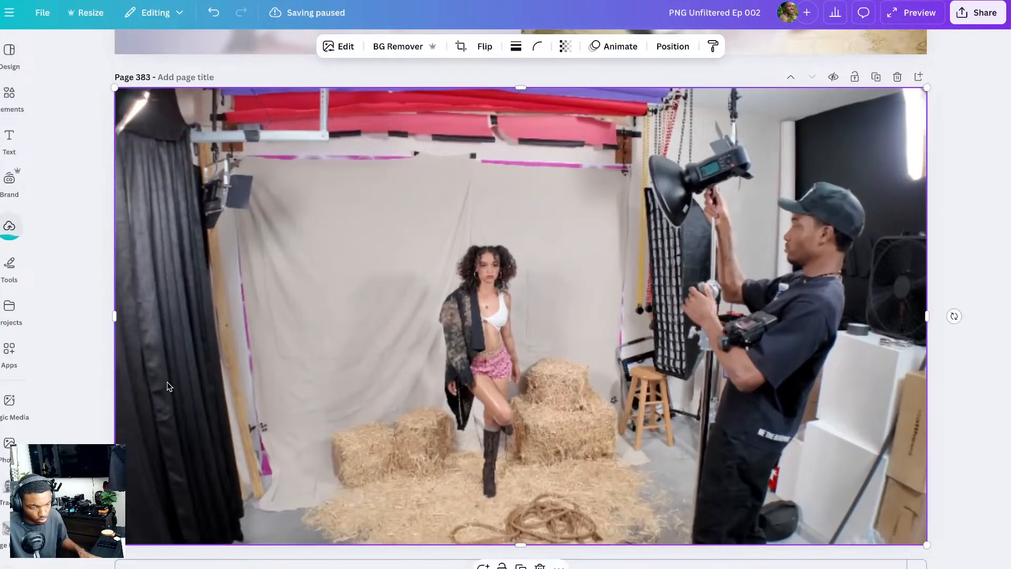
{"action": "left_click_drag", "start_coordinate": [110, 327], "coordinate": [585, 271]}
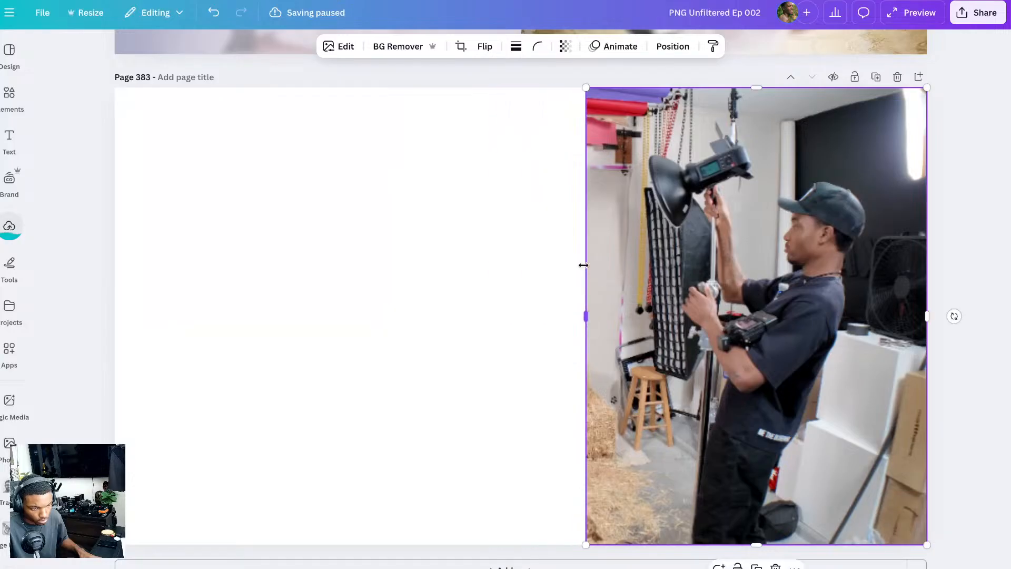
{"action": "left_click_drag", "start_coordinate": [698, 266], "coordinate": [755, 274]}
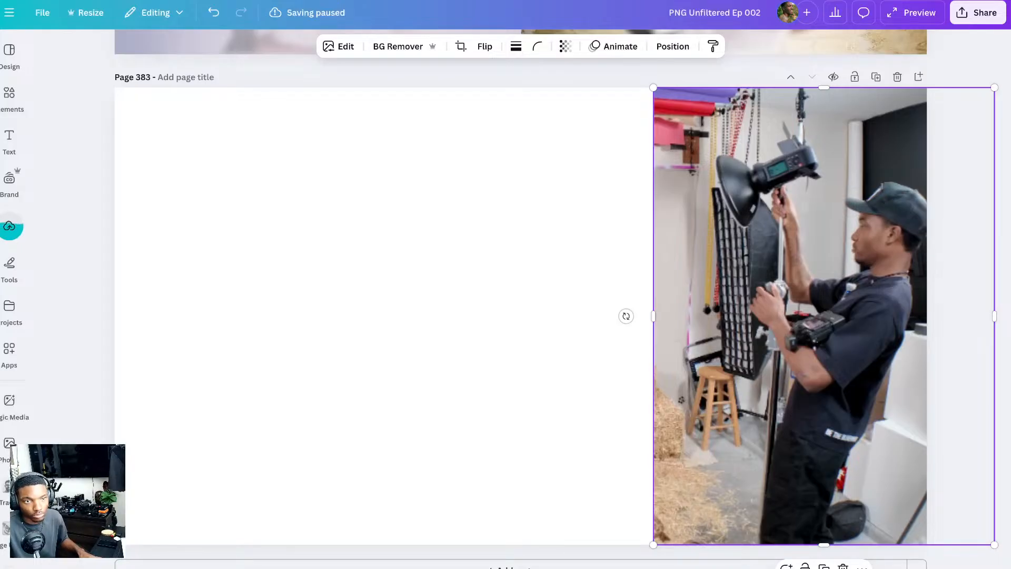
- Preview the exported hay-set portraits one after another to choose a standing full-body shot for the Canva page
{"action": "left_click_drag", "start_coordinate": [758, 0], "coordinate": [404, 7]}
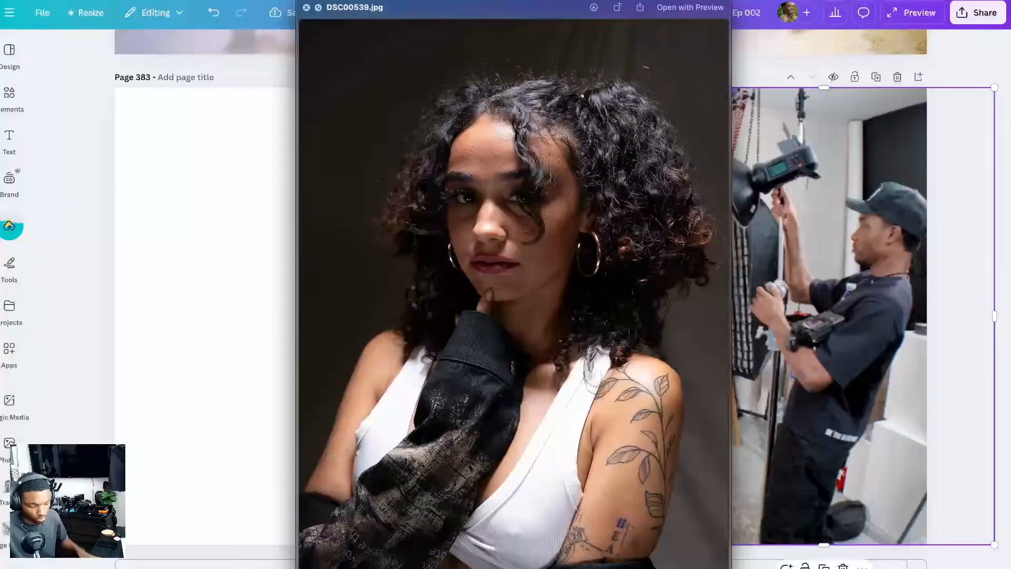
{"action": "key", "text": "Down"}
{"action": "key", "text": "Down"}
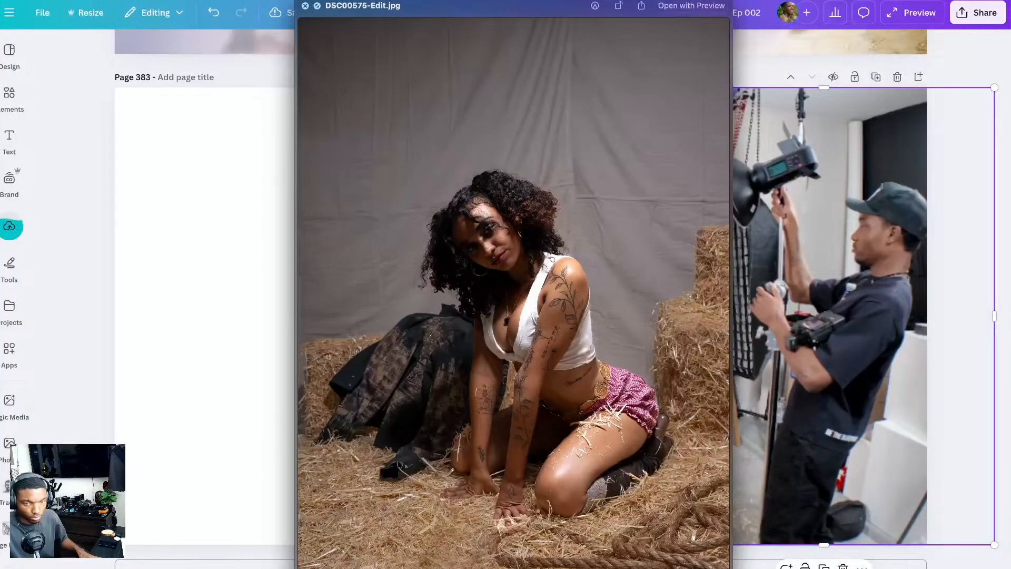
{"action": "key", "text": "Down"}
{"action": "key", "text": "Down"}
{"action": "key", "text": "Down"}
{"action": "key", "text": "Down"}
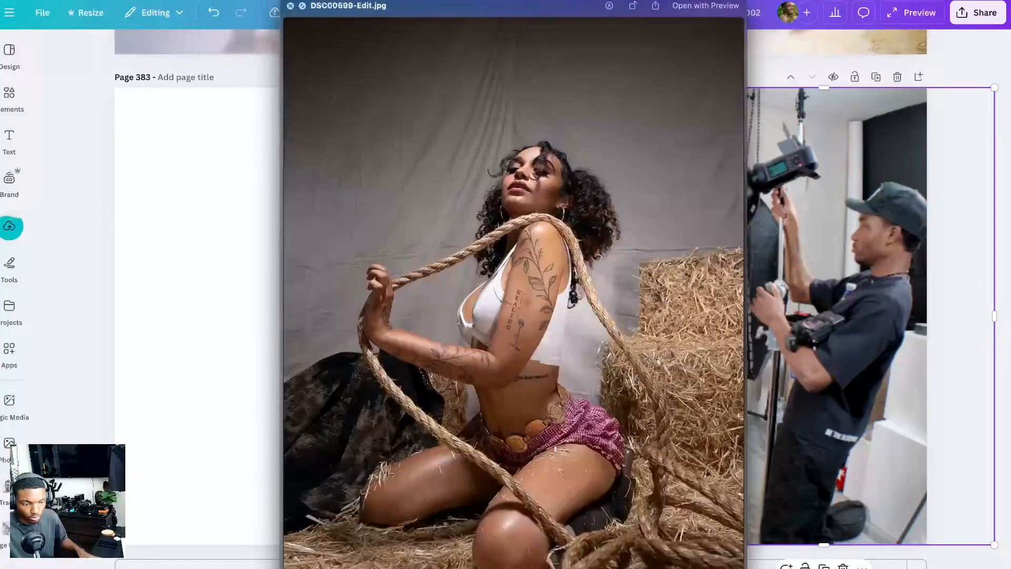
{"action": "key", "text": "Up"}
{"action": "key", "text": "Up"}
{"action": "key", "text": "Up"}
{"action": "key", "text": "Up"}
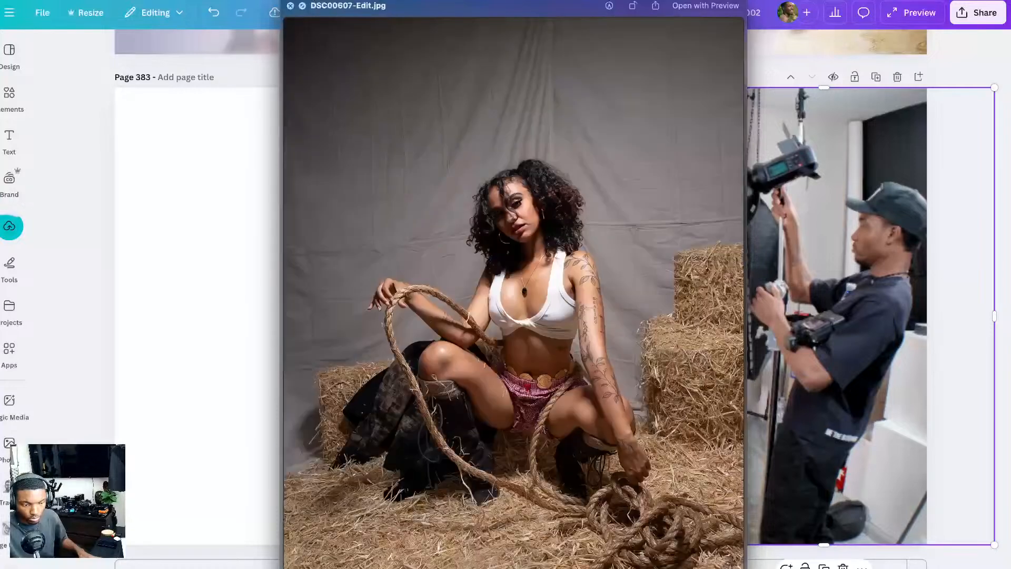
{"action": "key", "text": "Up"}
{"action": "key", "text": "Up"}
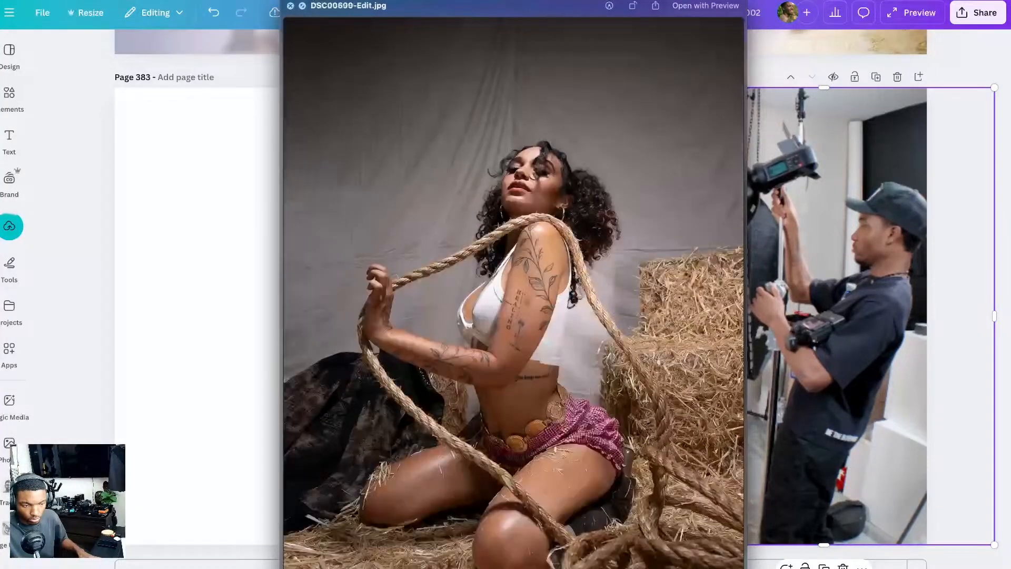
{"action": "key", "text": "Up"}
{"action": "key", "text": "Up"}
{"action": "key", "text": "Up"}
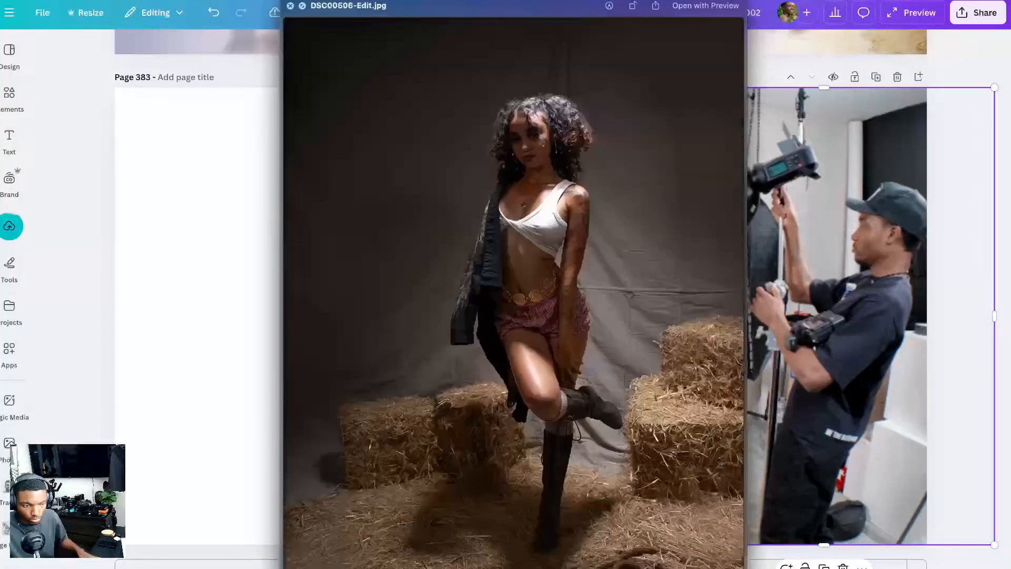
{"action": "key", "text": "Up"}
{"action": "key", "text": "space"}
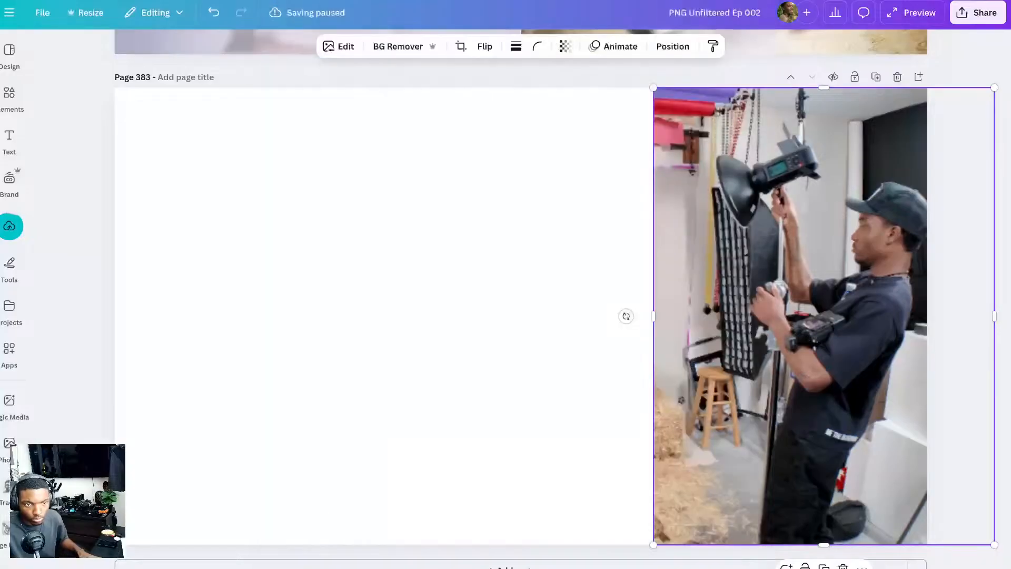
- Place the dark full-body standing portrait on page 383, align it to the page's top-left corner, and enlarge it to the full page height
{"action": "left_click_drag", "start_coordinate": [540, 162], "coordinate": [540, 162]}
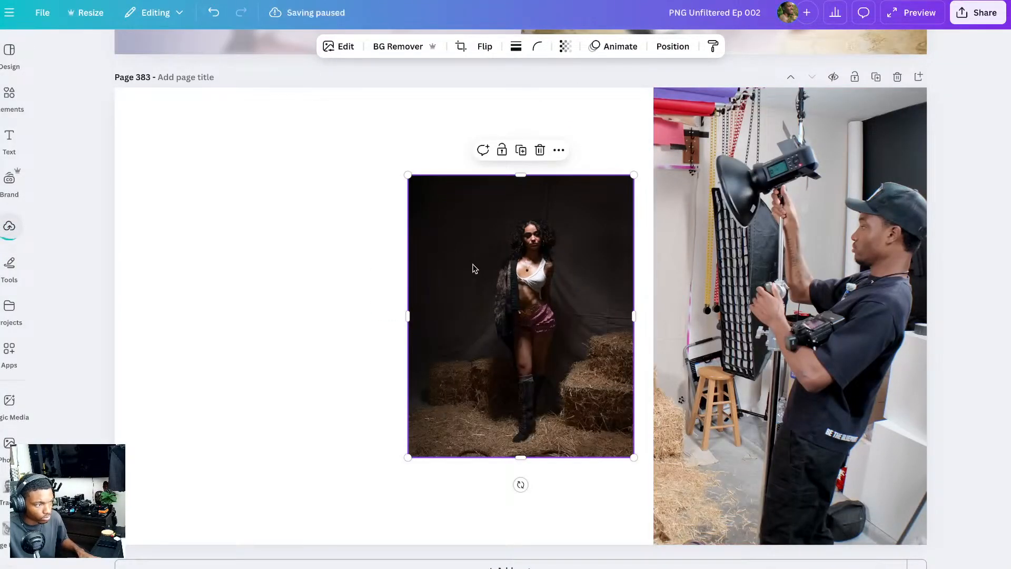
{"action": "left_click_drag", "start_coordinate": [514, 271], "coordinate": [226, 190]}
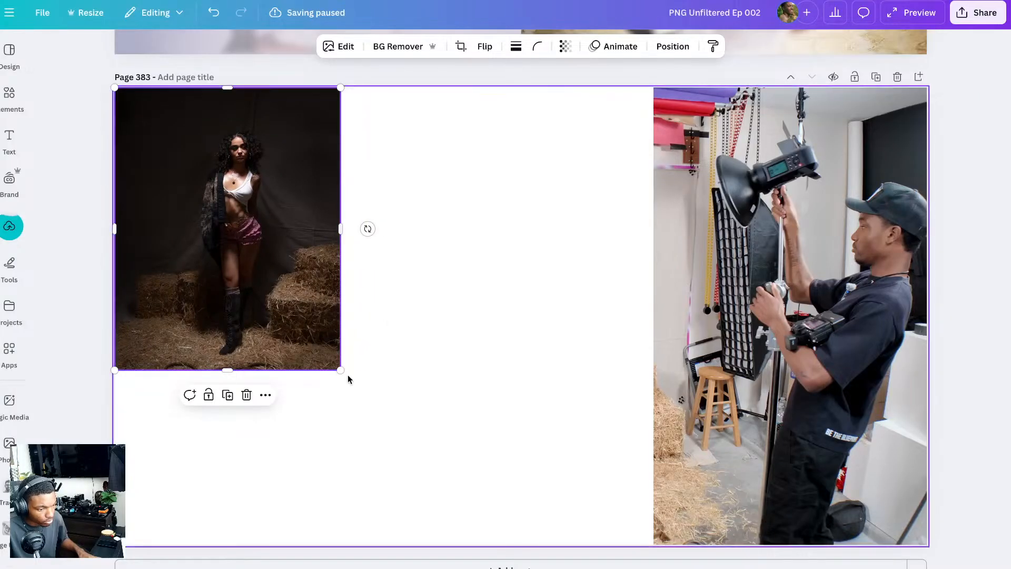
{"action": "left_click_drag", "start_coordinate": [340, 370], "coordinate": [540, 498]}
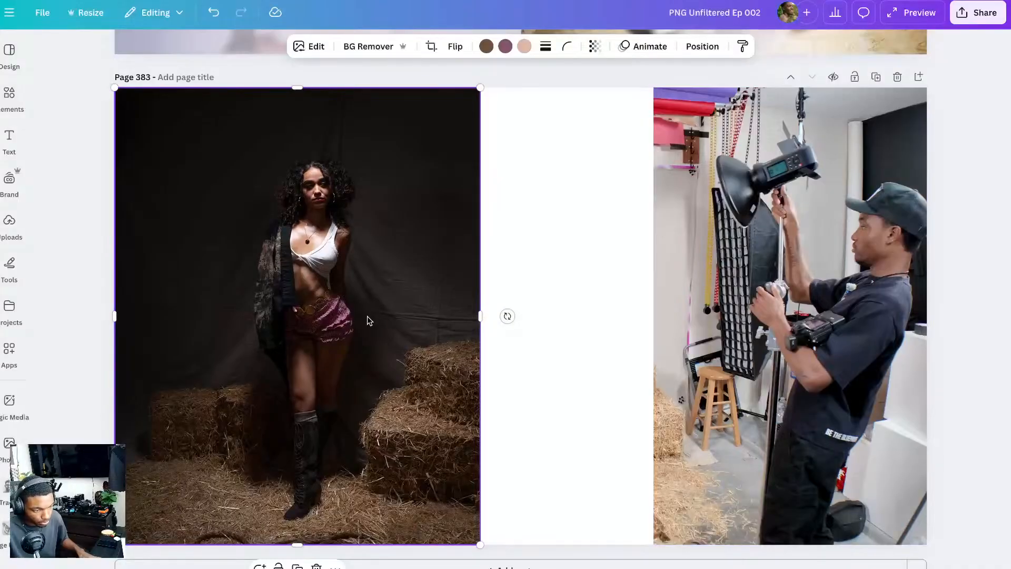
- Crop both sides of the standing portrait to a narrow full-height strip around the model, flush with the page's left edge
{"action": "left_click_drag", "start_coordinate": [368, 320], "coordinate": [282, 317]}
{"action": "left_click_drag", "start_coordinate": [62, 316], "coordinate": [192, 318]}
{"action": "left_click_drag", "start_coordinate": [252, 322], "coordinate": [176, 322]}
{"action": "left_click_drag", "start_coordinate": [361, 317], "coordinate": [238, 313]}
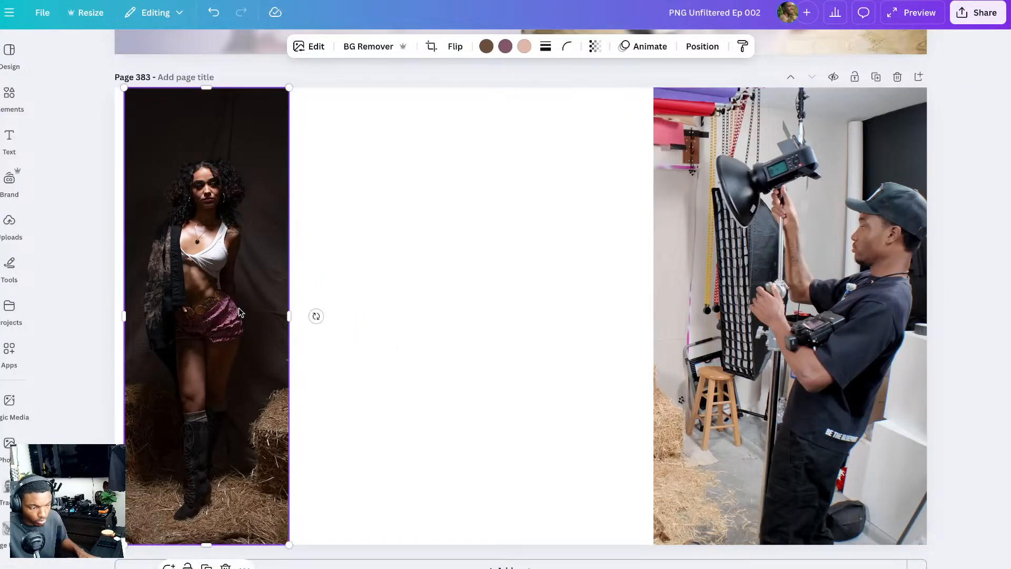
{"action": "left_click_drag", "start_coordinate": [124, 316], "coordinate": [115, 316]}
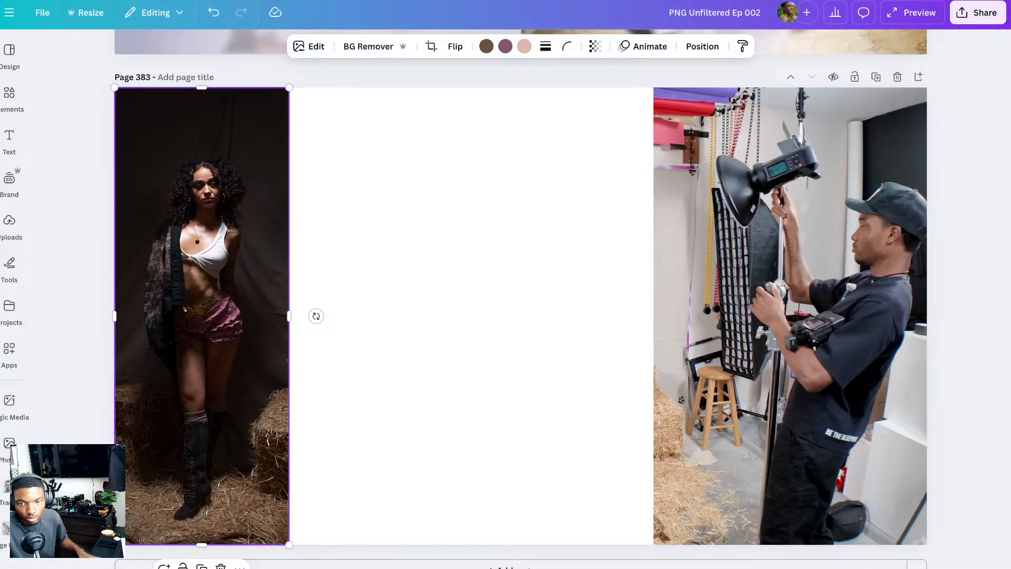
- Choose the kneeling rope portrait from the exports, place it full height beside the dark standing strip, and crop both sides around the model
{"action": "key", "text": "space"}
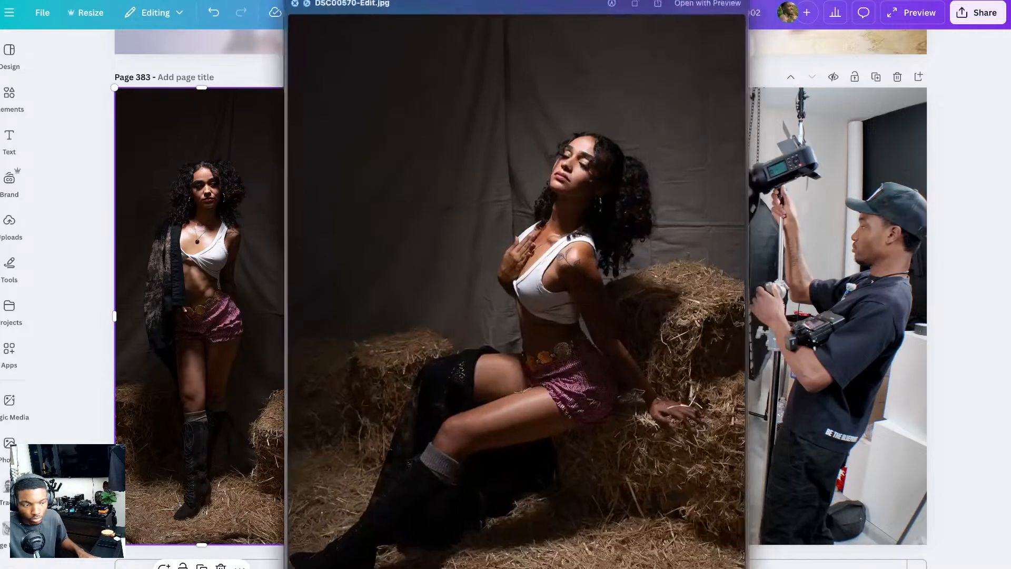
{"action": "key", "text": "Right"}
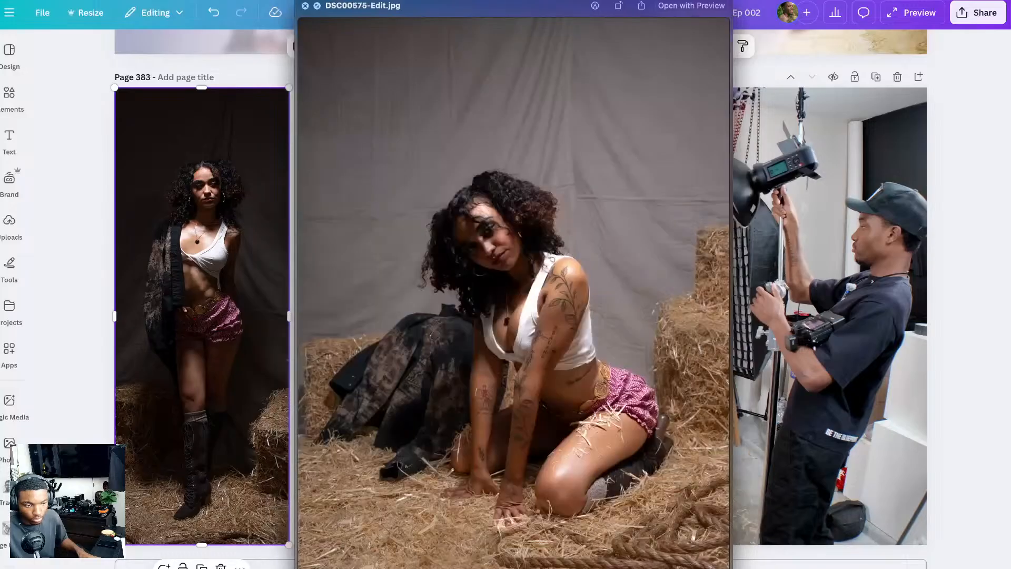
{"action": "key", "text": "Right"}
{"action": "key", "text": "Right"}
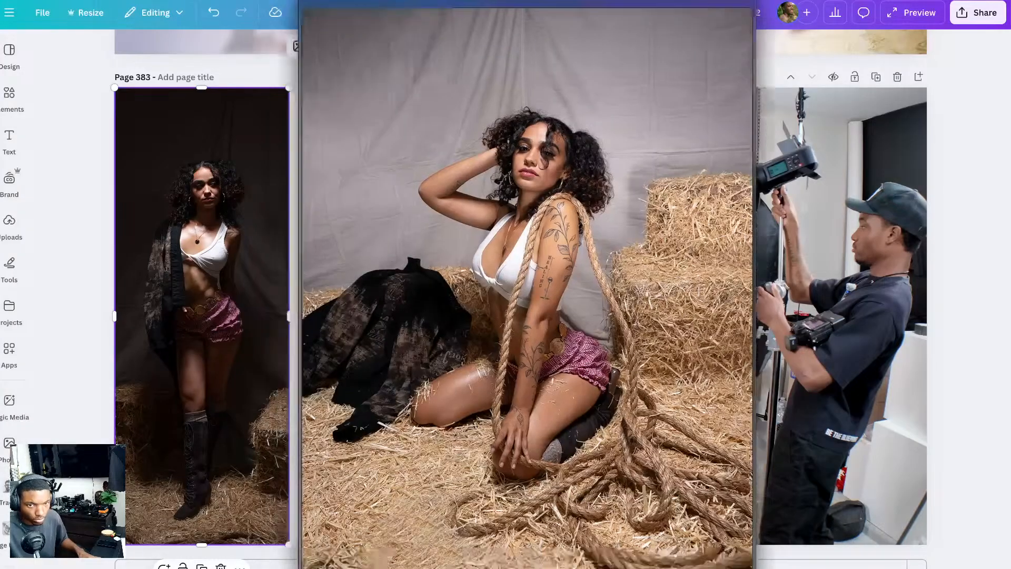
{"action": "key", "text": "space"}
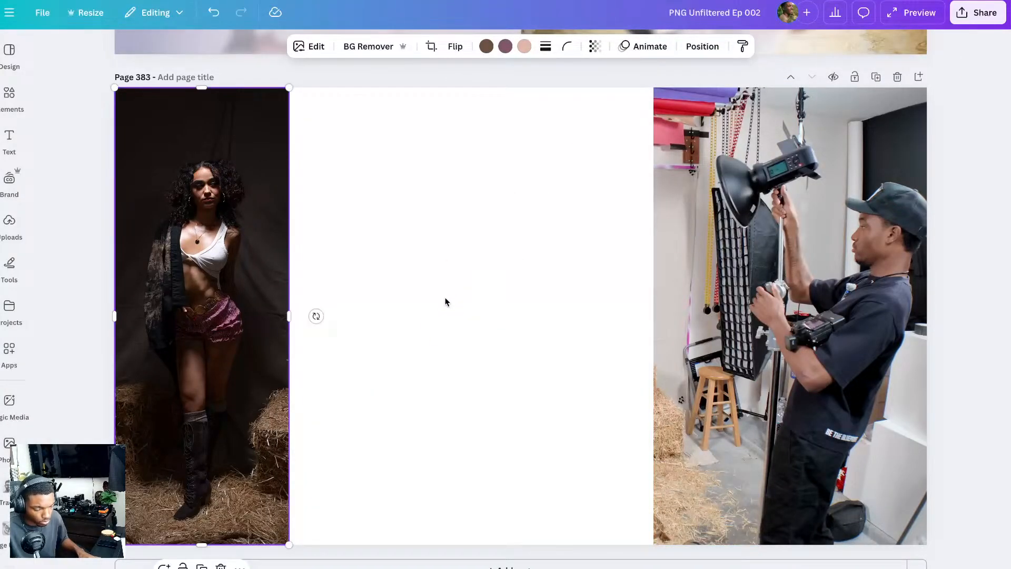
{"action": "key", "text": "super+v"}
{"action": "left_click_drag", "start_coordinate": [499, 291], "coordinate": [381, 204]}
{"action": "left_click_drag", "start_coordinate": [516, 377], "coordinate": [701, 512]}
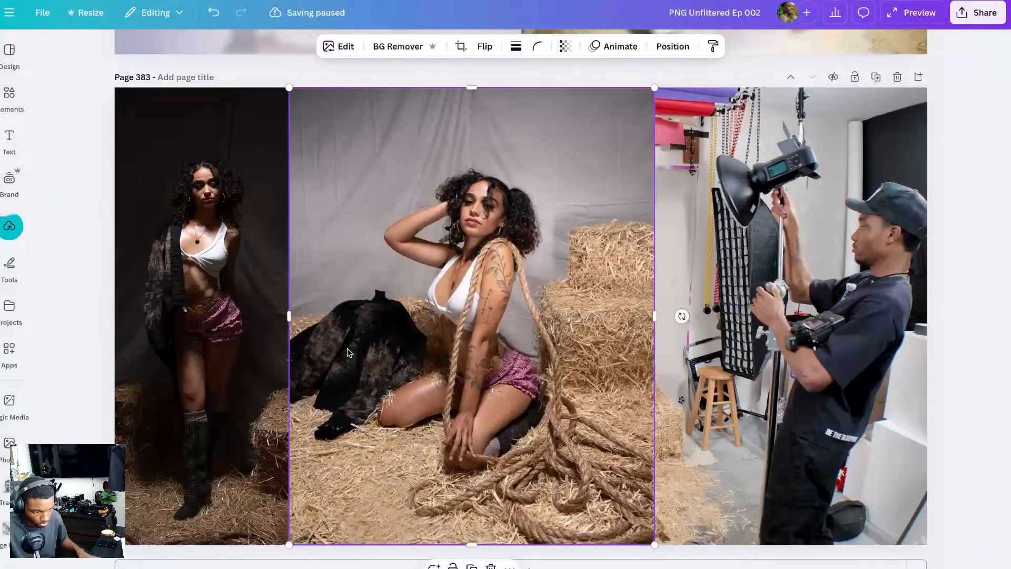
{"action": "left_click_drag", "start_coordinate": [292, 316], "coordinate": [334, 313]}
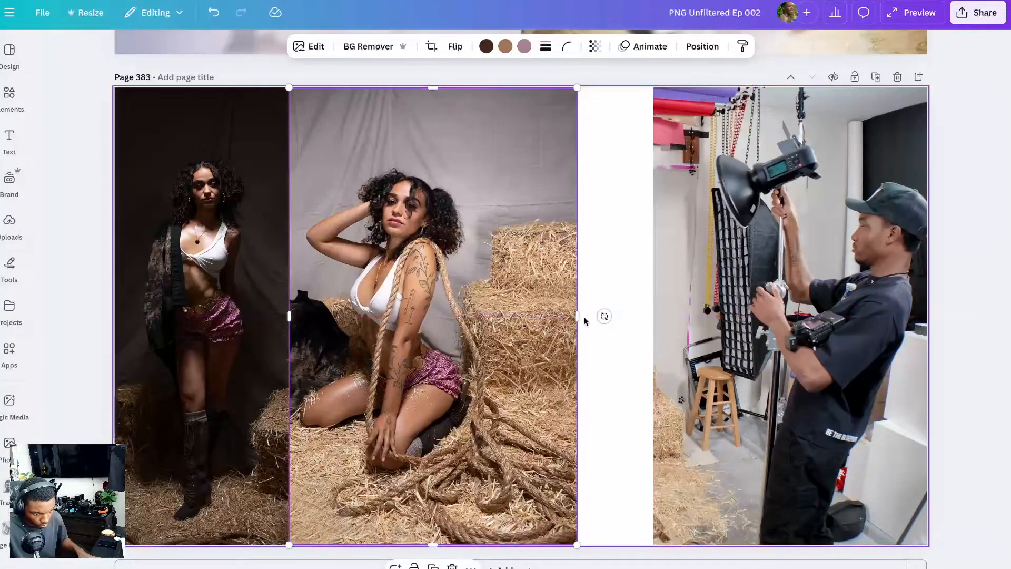
{"action": "left_click_drag", "start_coordinate": [578, 318], "coordinate": [494, 318]}
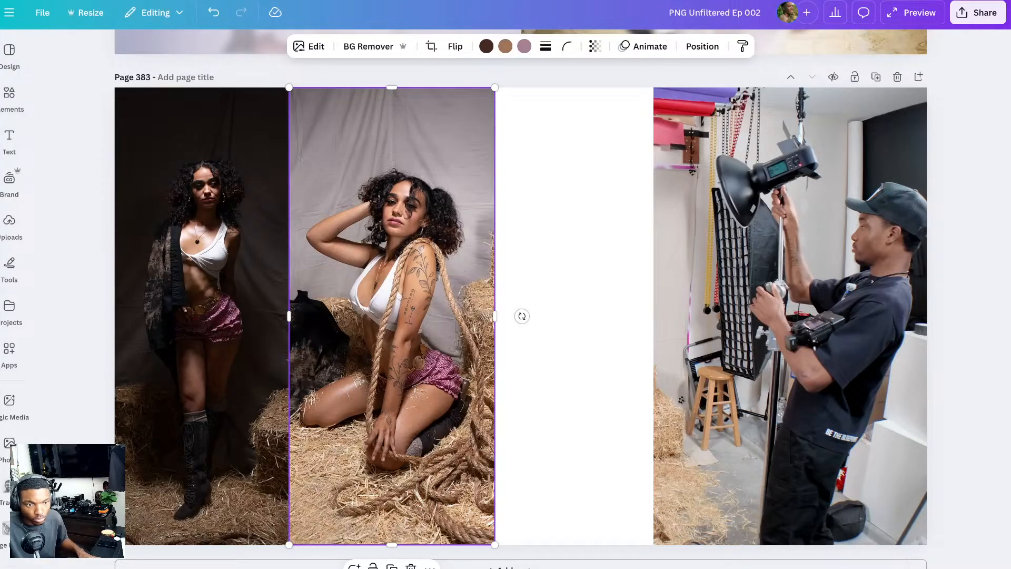
- Place the standing rope portrait DSC00663-Edit on page 383, snapped to the page's top edge and enlarged to the full page height
{"action": "key", "text": "space"}
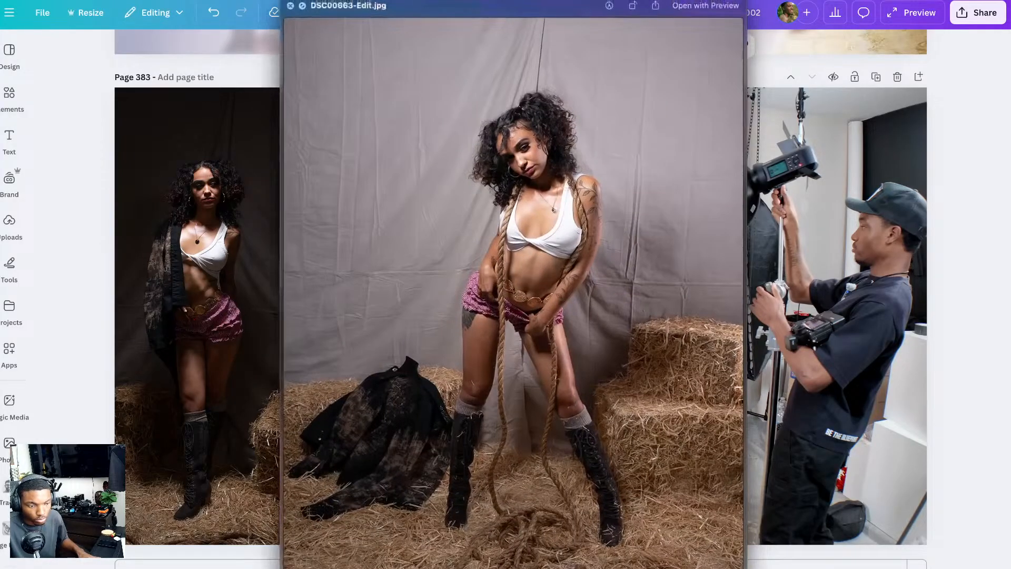
{"action": "key", "text": "space"}
{"action": "left_click_drag", "start_coordinate": [625, 174], "coordinate": [609, 296]}
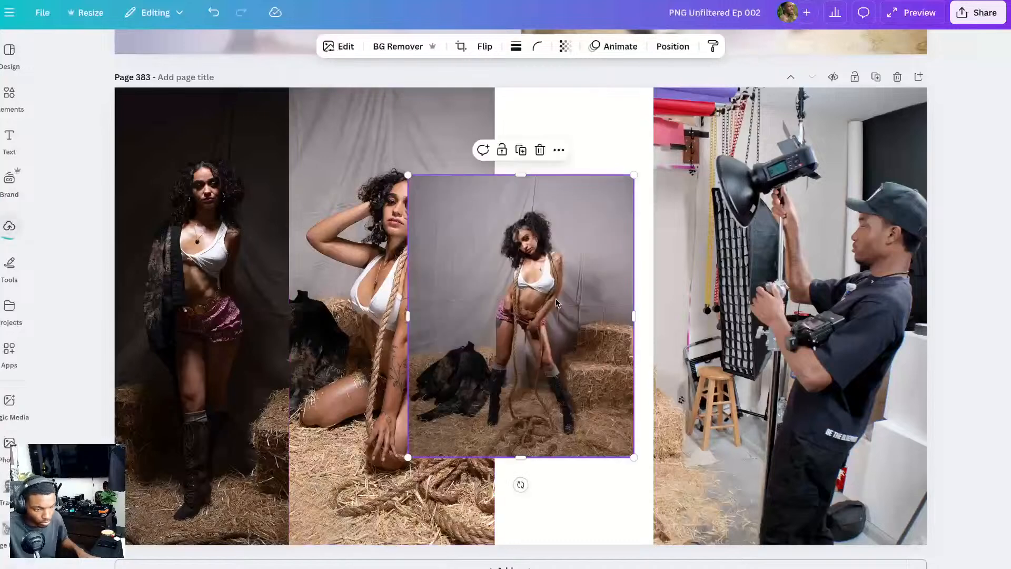
{"action": "left_click_drag", "start_coordinate": [615, 260], "coordinate": [631, 225]}
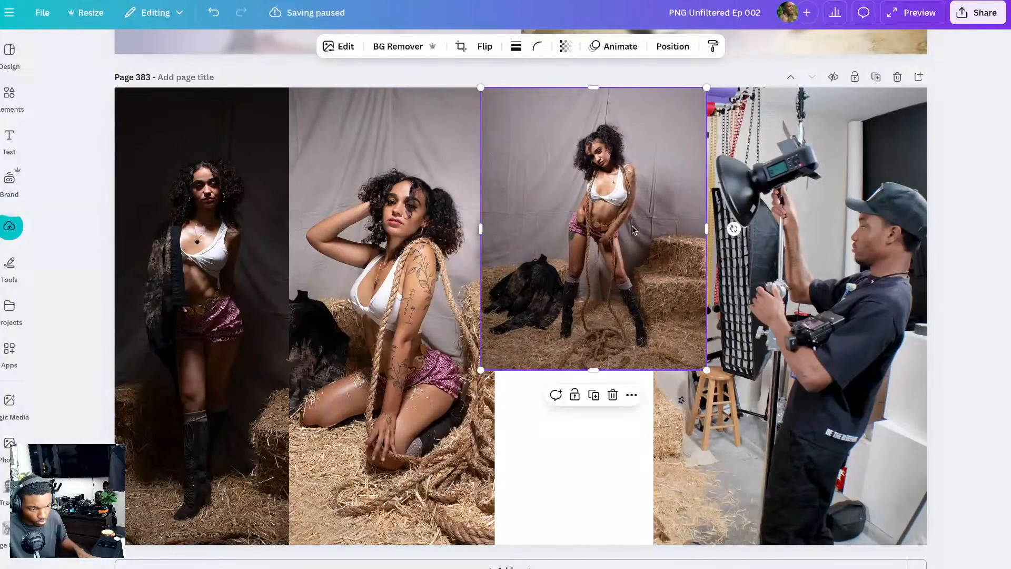
{"action": "left_click_drag", "start_coordinate": [479, 370], "coordinate": [341, 544]}
- Crop both sides of the standing rope portrait to a strip flush with the kneeling portrait, slightly overlapping the behind-the-scenes still
{"action": "left_click_drag", "start_coordinate": [660, 319], "coordinate": [695, 325]}
{"action": "left_click_drag", "start_coordinate": [376, 313], "coordinate": [488, 322]}
{"action": "left_click_drag", "start_coordinate": [739, 313], "coordinate": [688, 318]}
{"action": "left_click_drag", "start_coordinate": [629, 327], "coordinate": [634, 329]}
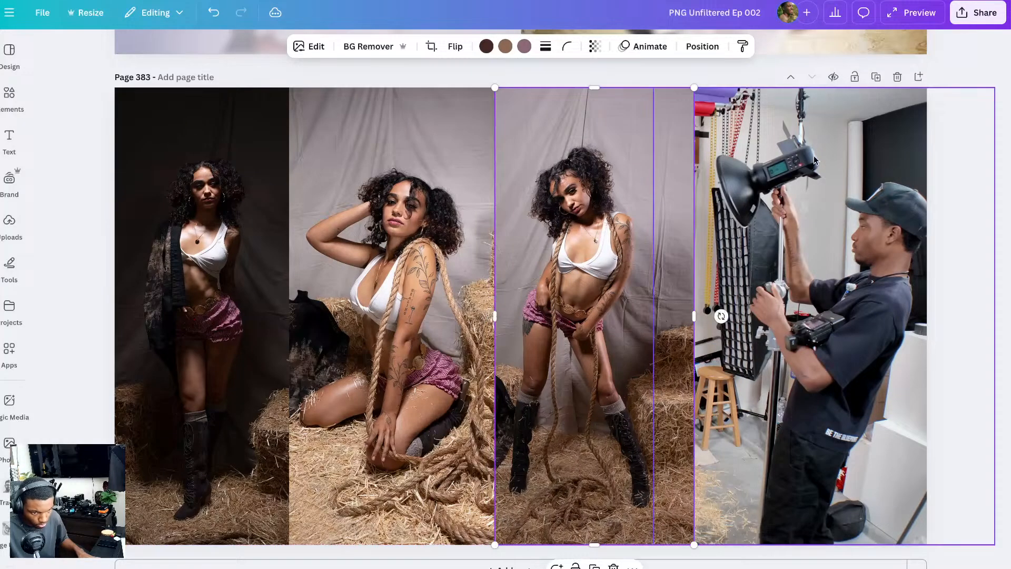
- Copy the 30 MINUTE CHALLENGE title from page 374 onto page 383 over the portraits
{"action": "scroll", "coordinate": [842, 116], "scroll_direction": "up", "scroll_amount": 5}
{"action": "scroll", "coordinate": [650, 203], "scroll_direction": "up", "scroll_amount": 20}
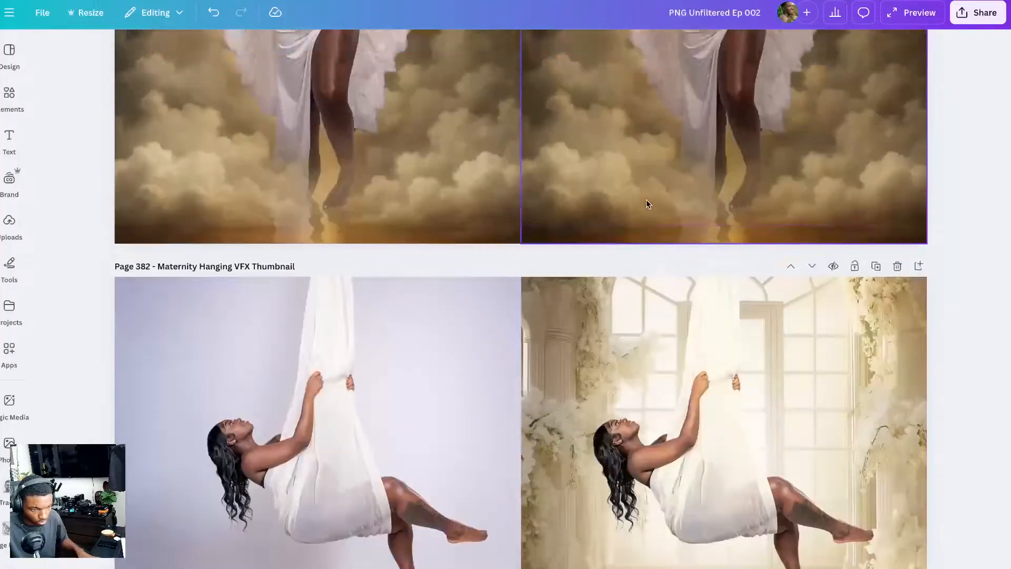
{"action": "scroll", "coordinate": [647, 204], "scroll_direction": "up", "scroll_amount": 15}
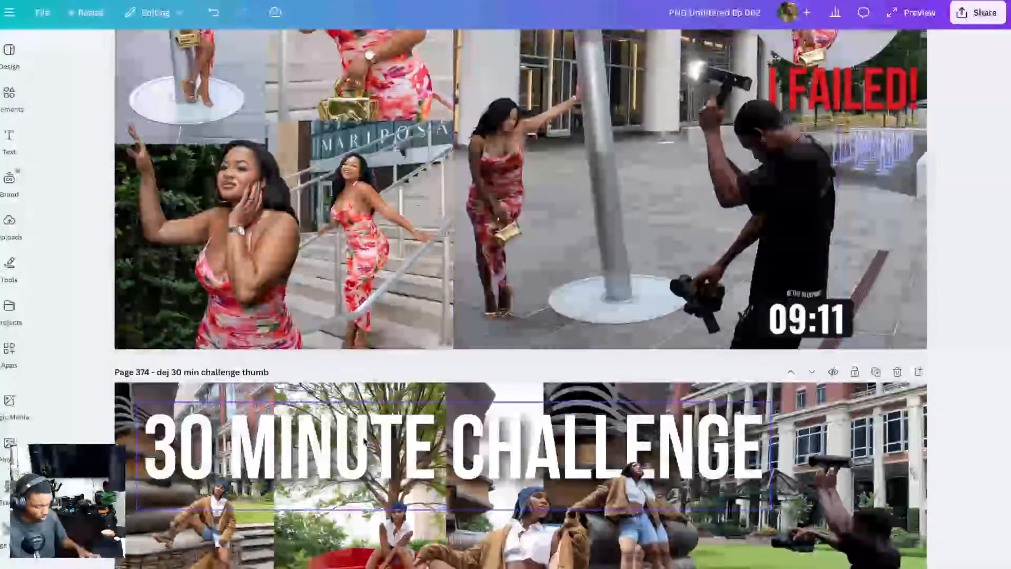
{"action": "left_click", "coordinate": [365, 441]}
{"action": "scroll", "coordinate": [363, 432], "scroll_direction": "down", "scroll_amount": 20}
{"action": "scroll", "coordinate": [363, 432], "scroll_direction": "down", "scroll_amount": 20}
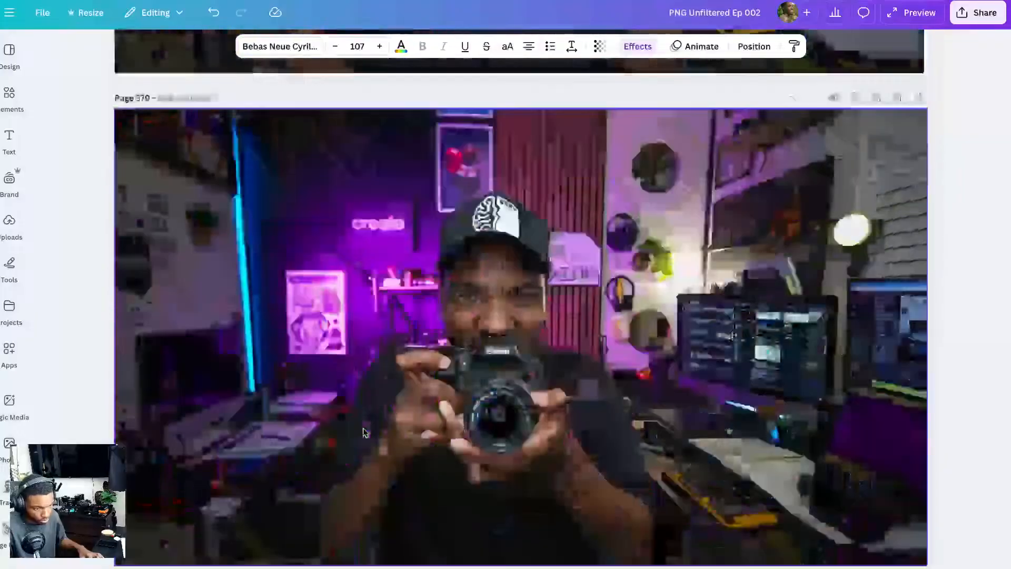
{"action": "left_click", "coordinate": [226, 433]}
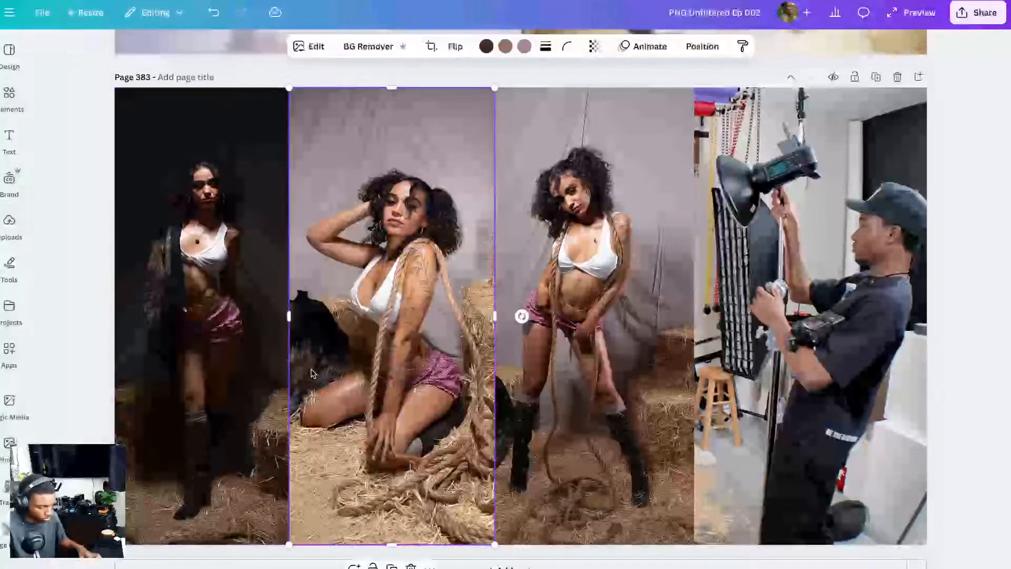
{"action": "type", "text": "30 MINUTE CHALLENGE"}
- Replace the copied title's text with CINEMATIC LIGHTING
{"action": "double_click", "coordinate": [337, 163]}
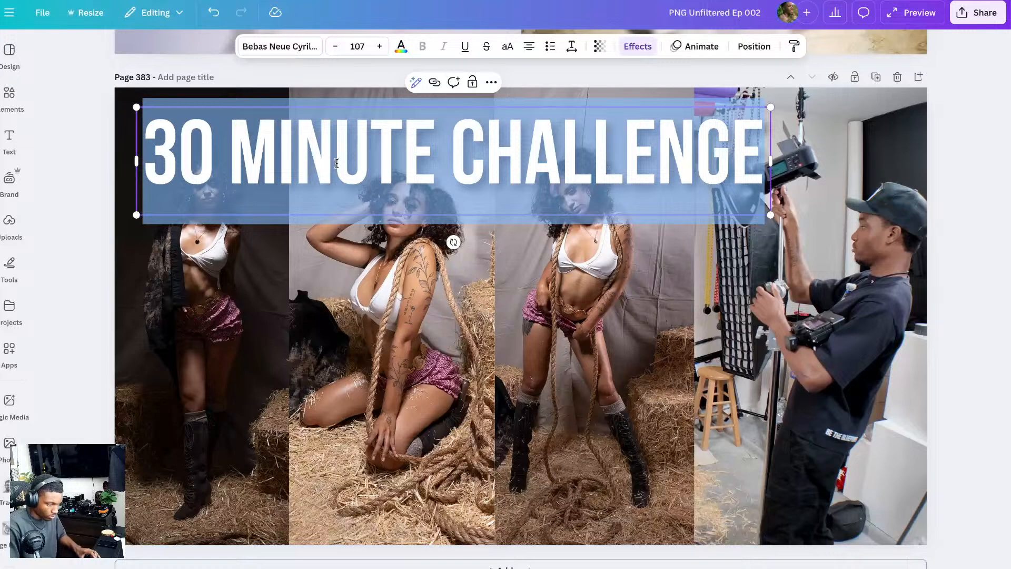
{"action": "type", "text": "CINEMAT"}
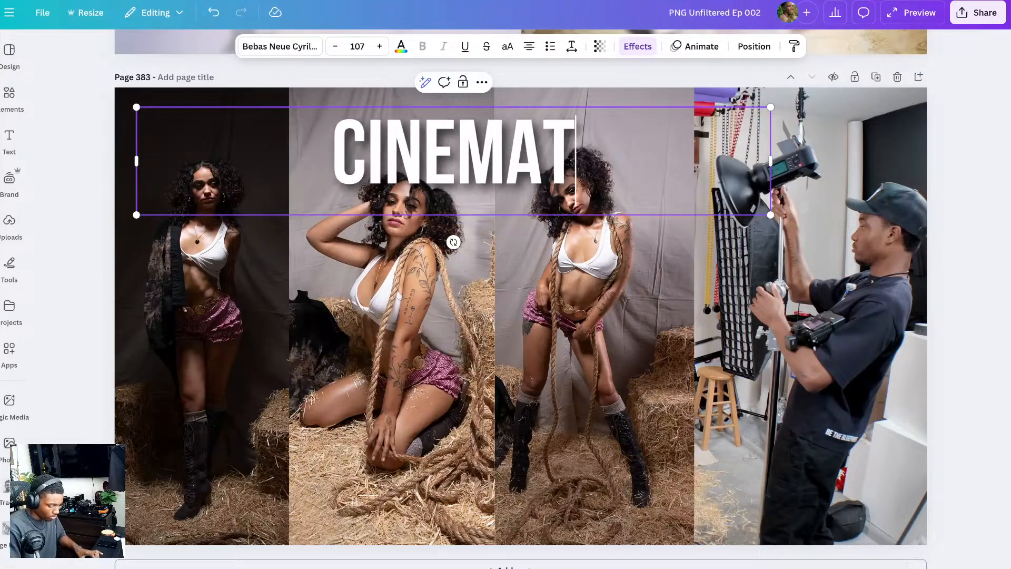
{"action": "type", "text": "IC LI"}
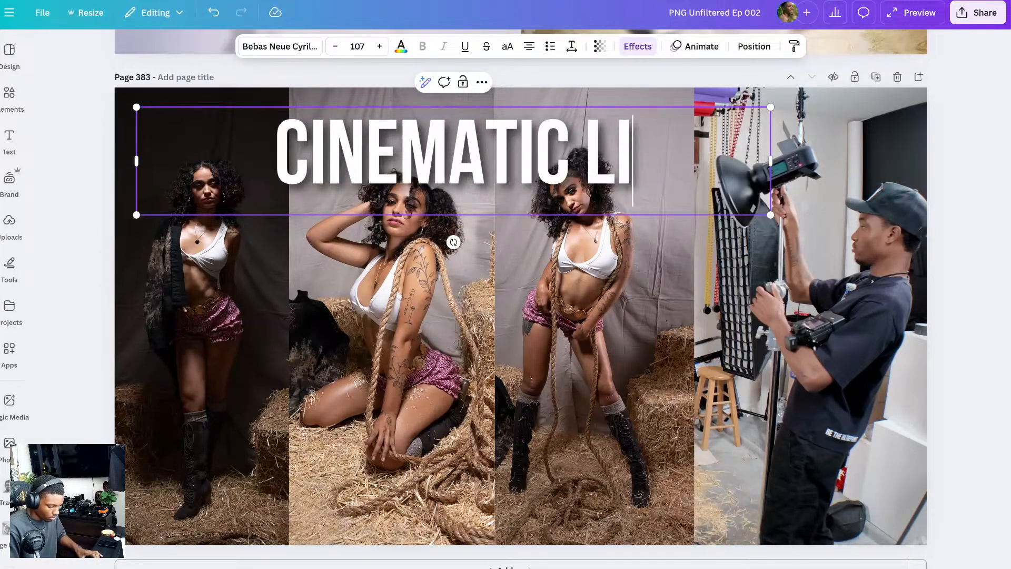
{"action": "type", "text": "GHTING"}
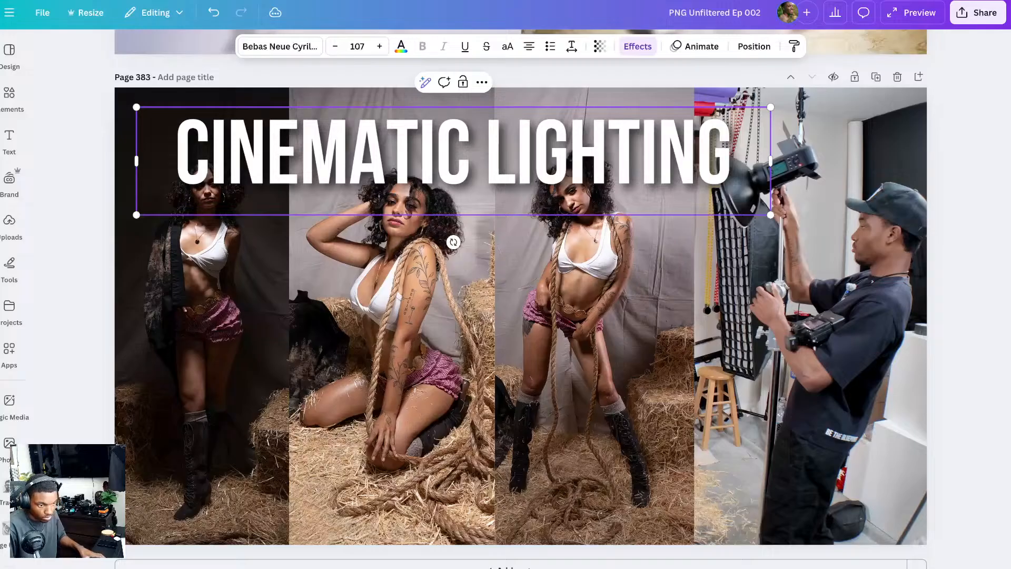
- Shrink the CINEMATIC LIGHTING title to about font size 65.7 in the page's lower-right corner and duplicate it over the middle portraits
{"action": "left_click_drag", "start_coordinate": [134, 215], "coordinate": [381, 165]}
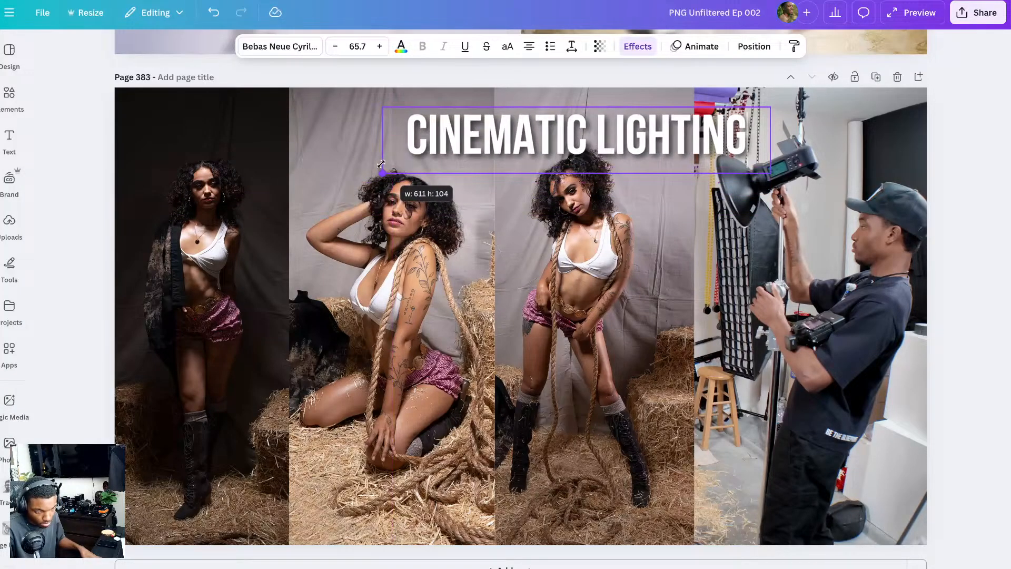
{"action": "left_click_drag", "start_coordinate": [476, 120], "coordinate": [438, 272]}
{"action": "left_click", "coordinate": [748, 451]}
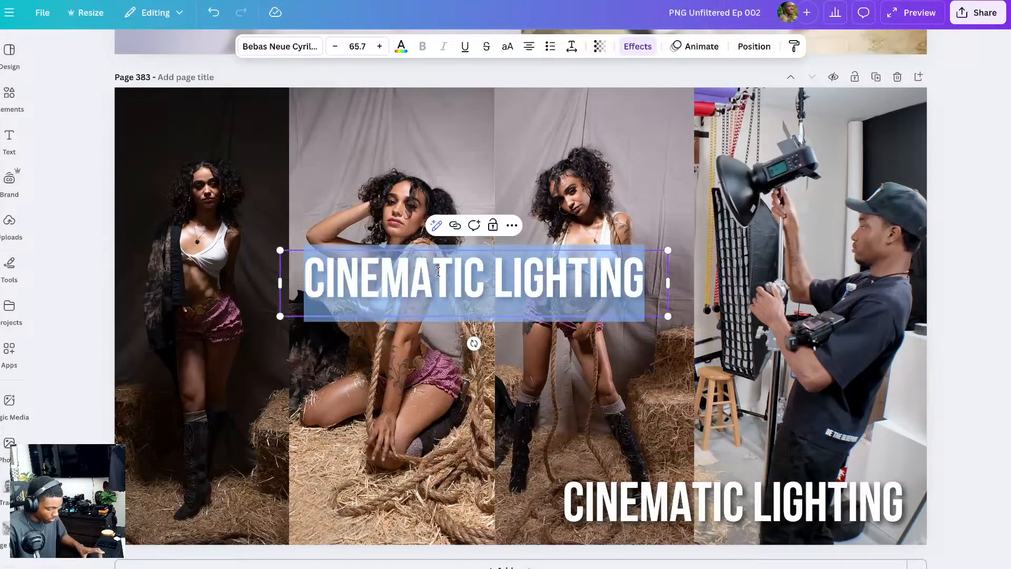
- Change the duplicated title's text to 1 LIGHT SETUPS
{"action": "type", "text": "1 LIGHT S"}
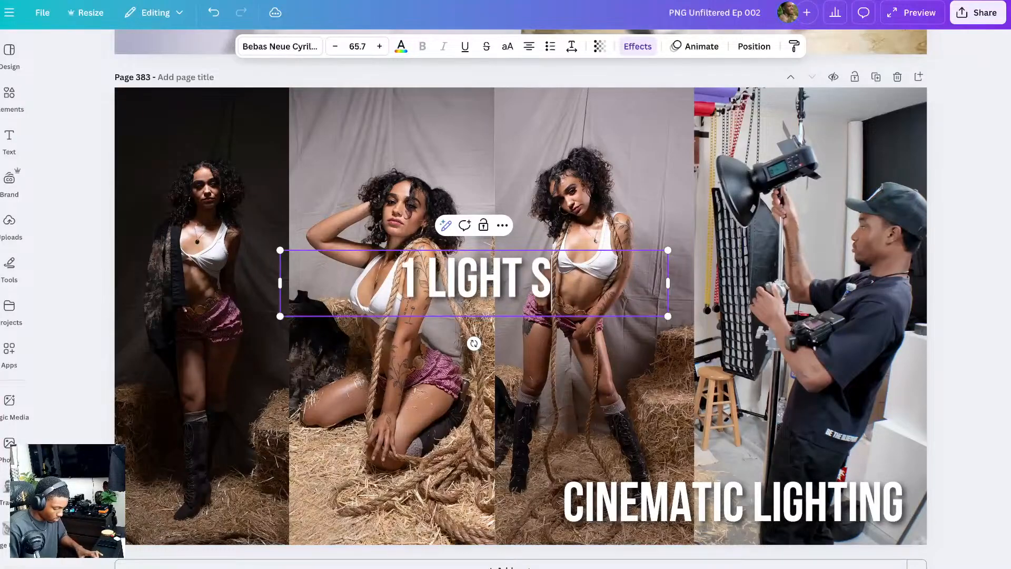
{"action": "type", "text": "ETUP"}
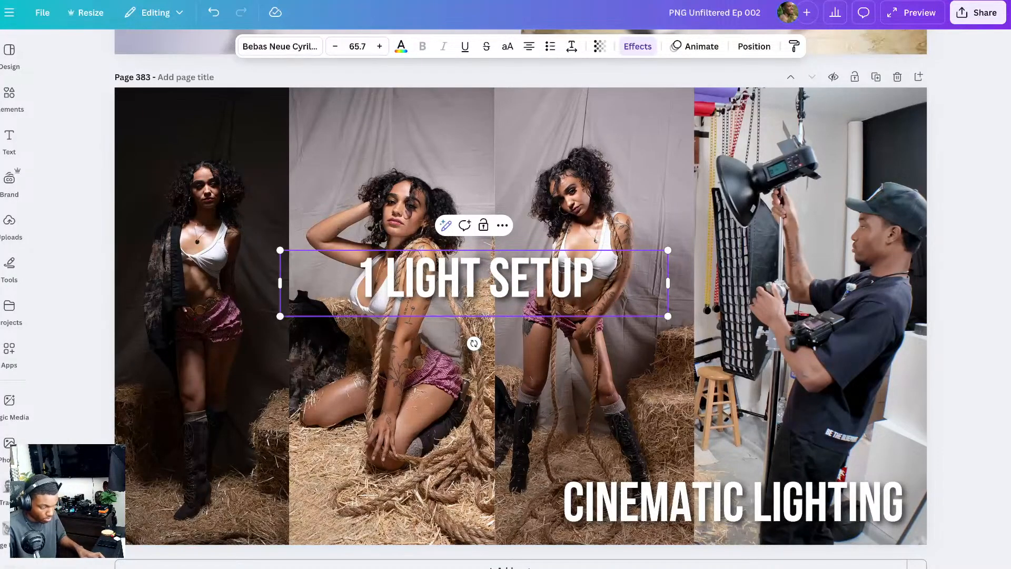
{"action": "type", "text": "S"}
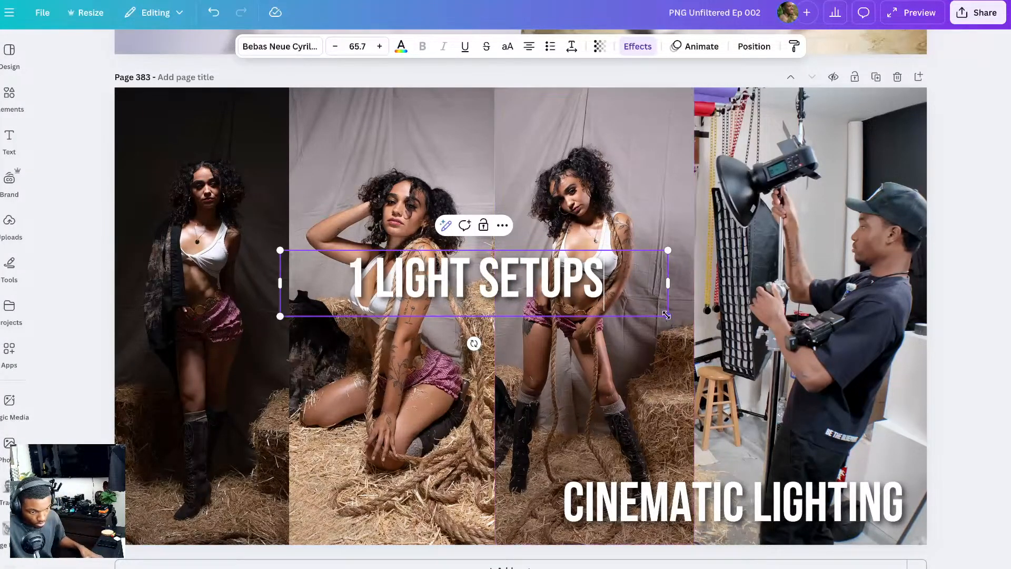
- Enlarge the 1 LIGHT SETUPS title to about font size 139 across the three portraits, aligned to the page's top-left corner with a tightened text box
{"action": "left_click_drag", "start_coordinate": [668, 315], "coordinate": [879, 391]}
{"action": "left_click_drag", "start_coordinate": [766, 305], "coordinate": [601, 140]}
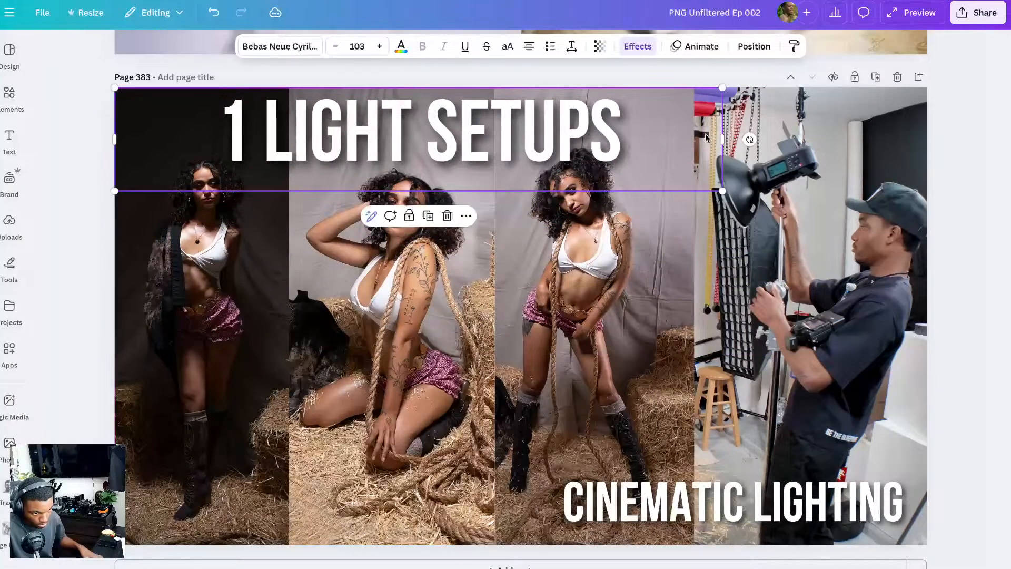
{"action": "left_click_drag", "start_coordinate": [725, 135], "coordinate": [543, 141]}
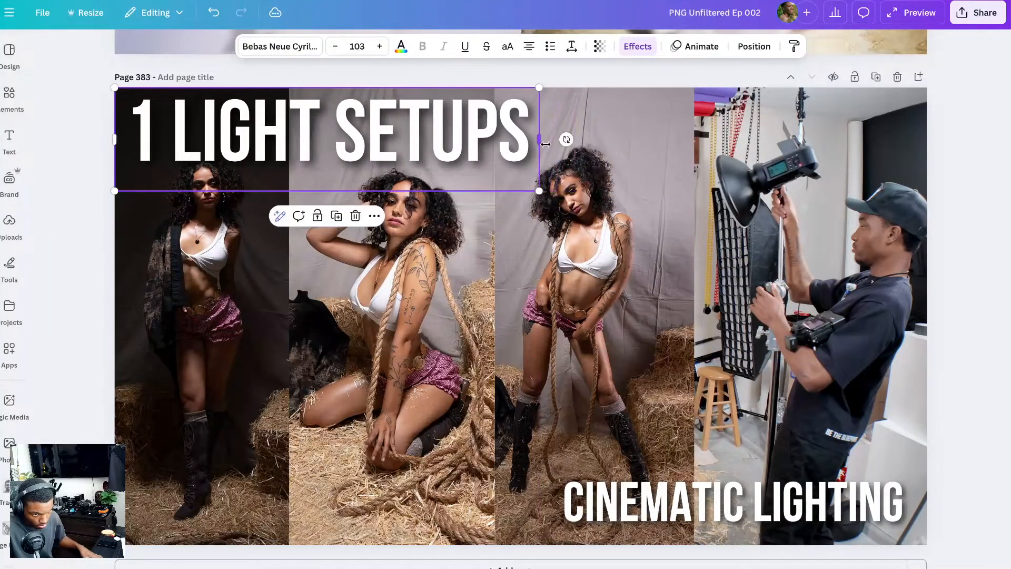
{"action": "left_click_drag", "start_coordinate": [552, 198], "coordinate": [697, 194]}
- Duplicate the kneeling, standing rope and dark standing portraits so the copies lie above the titles
{"action": "left_click", "coordinate": [463, 247]}
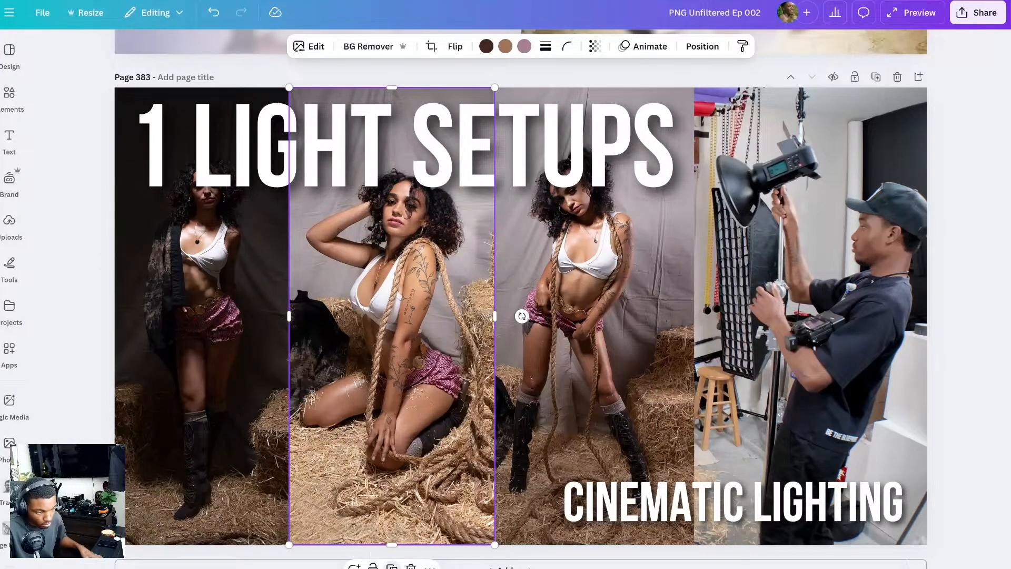
{"action": "key", "text": "ctrl+d"}
{"action": "left_click", "coordinate": [582, 316]}
{"action": "key", "text": "ctrl+d"}
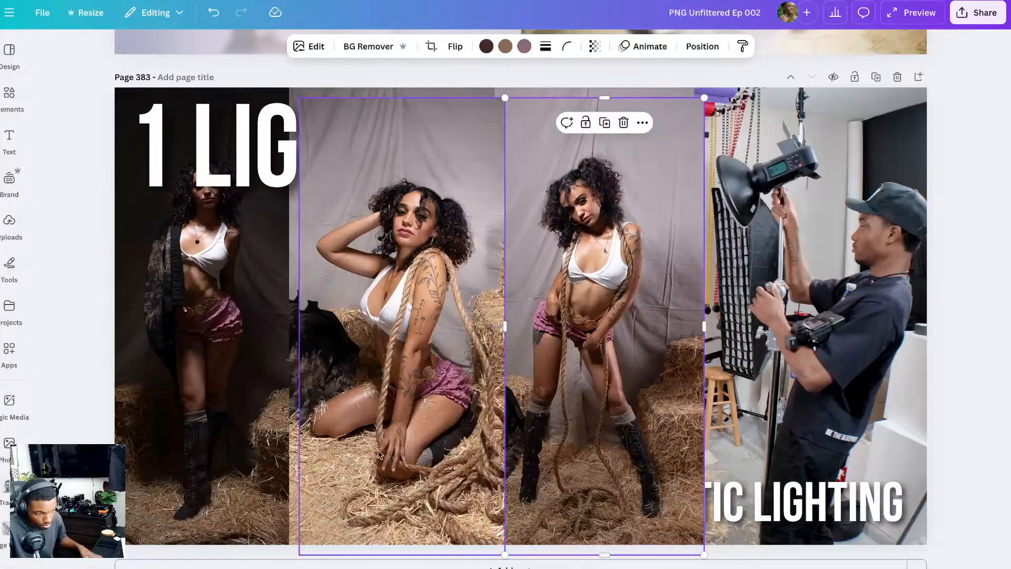
{"action": "left_click", "coordinate": [283, 476]}
{"action": "key", "text": "ctrl+d"}
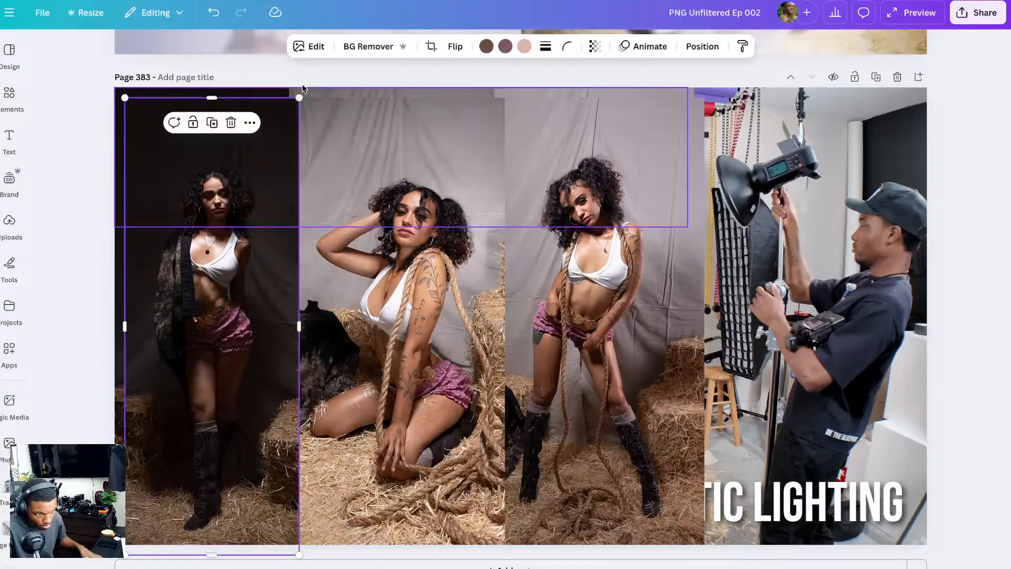
- Remove the backgrounds from the duplicated portraits
{"action": "left_click", "coordinate": [395, 154]}
{"action": "left_click", "coordinate": [370, 49]}
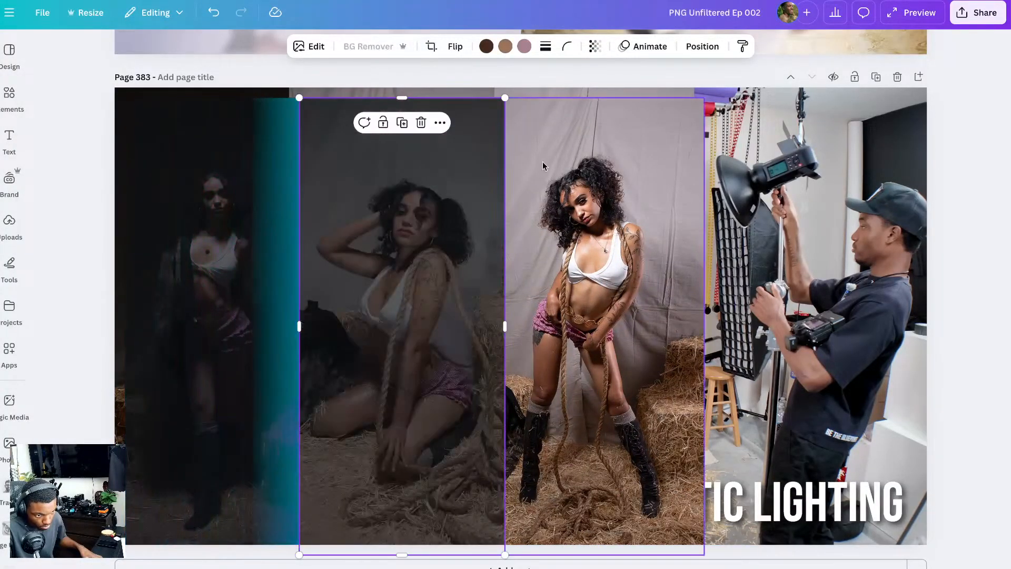
{"action": "left_click", "coordinate": [541, 166]}
{"action": "left_click", "coordinate": [372, 48]}
- Align the three model cutouts exactly over their original portraits and crop the empty top of the standing rope cutout
{"action": "left_click", "coordinate": [225, 191]}
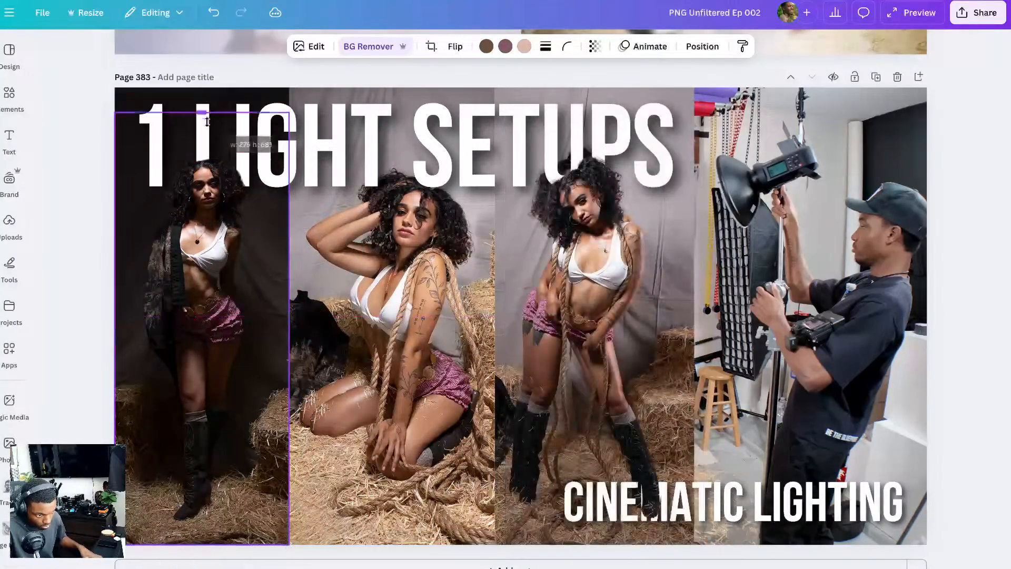
{"action": "left_click", "coordinate": [343, 137]}
{"action": "left_click_drag", "start_coordinate": [384, 241], "coordinate": [374, 231]}
{"action": "left_click", "coordinate": [539, 209]}
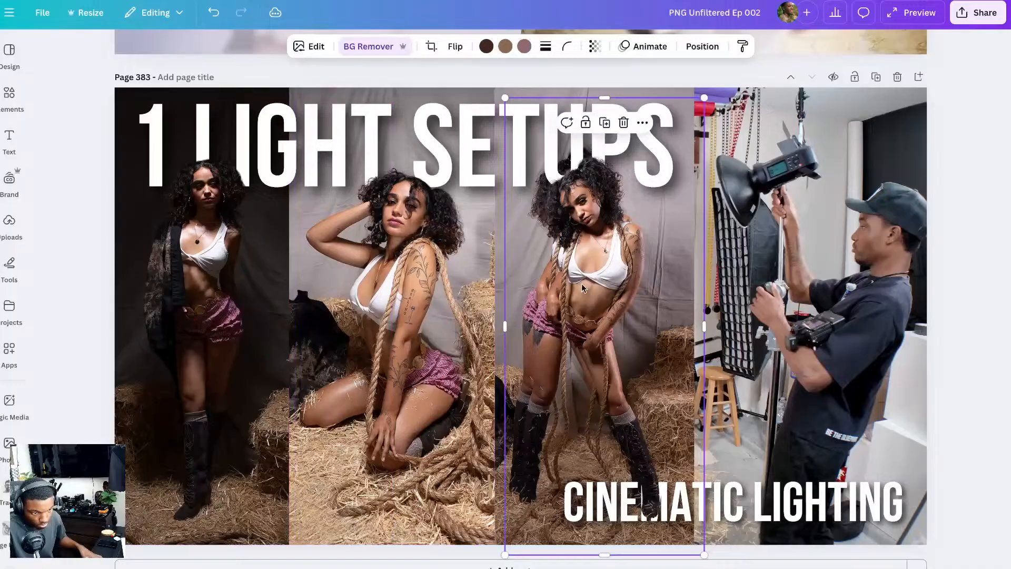
{"action": "left_click_drag", "start_coordinate": [581, 287], "coordinate": [574, 274]}
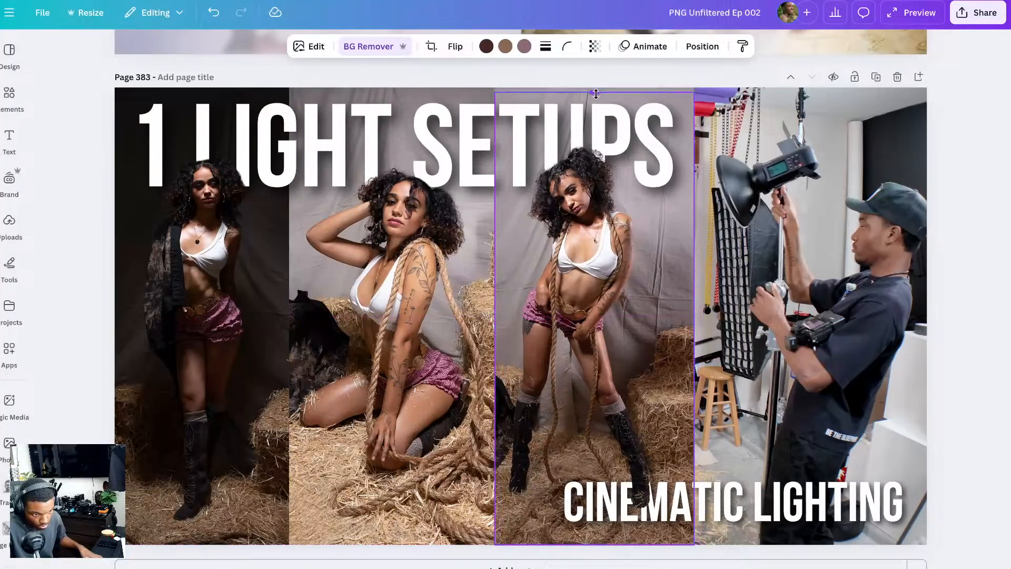
{"action": "left_click_drag", "start_coordinate": [595, 94], "coordinate": [594, 134]}
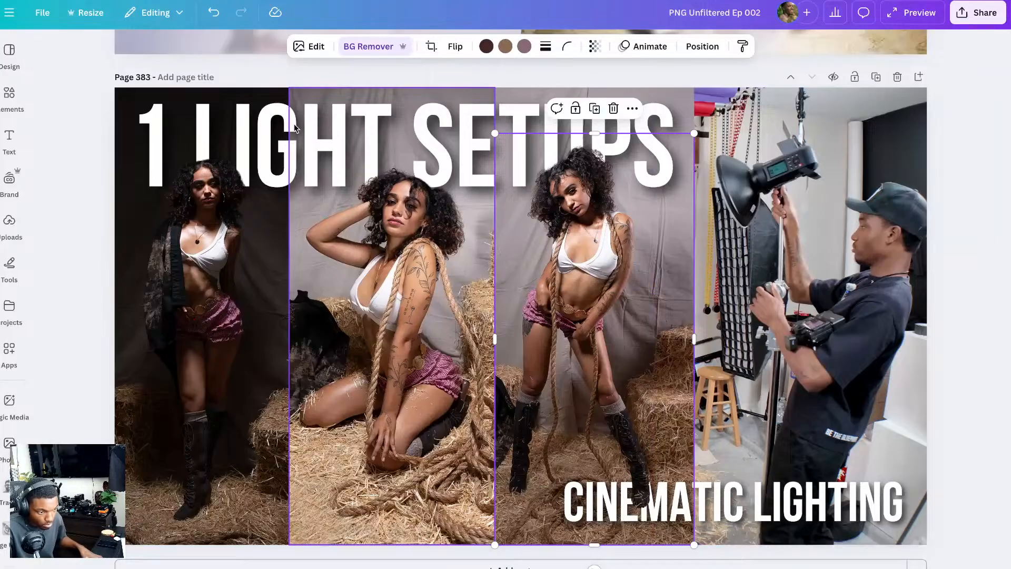
- Shift the 1 LIGHT SETUPS title slightly right along the page's top edge, behind the models' heads
{"action": "left_click_drag", "start_coordinate": [248, 106], "coordinate": [272, 107]}
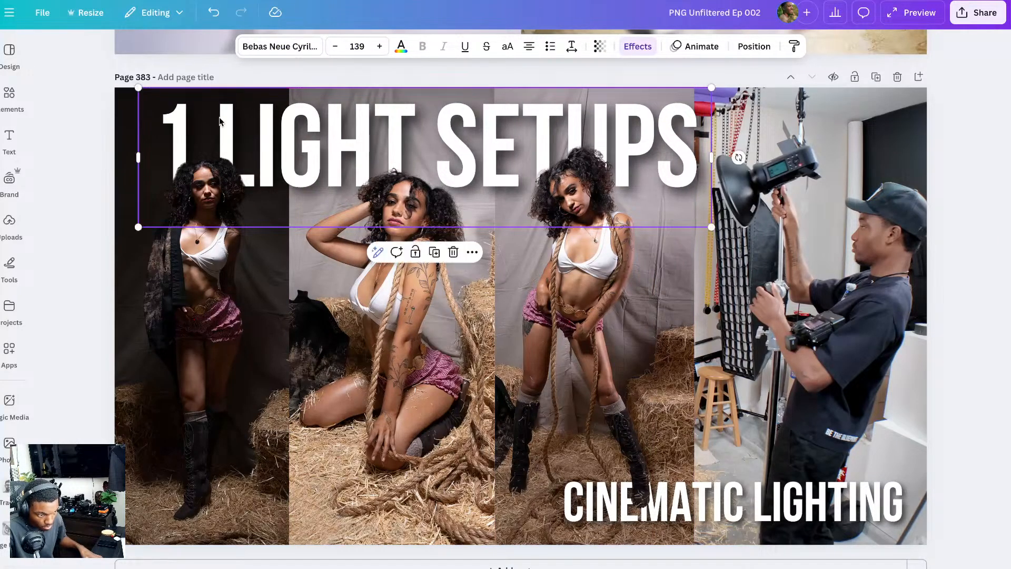
- Add an extra space between the 1 and LIGHT in the top title and nudge the title slightly left
{"action": "left_click", "coordinate": [262, 76]}
{"action": "left_click", "coordinate": [262, 138]}
{"action": "left_click_drag", "start_coordinate": [262, 137], "coordinate": [272, 114]}
{"action": "left_click", "coordinate": [312, 116]}
{"action": "left_click", "coordinate": [278, 114]}
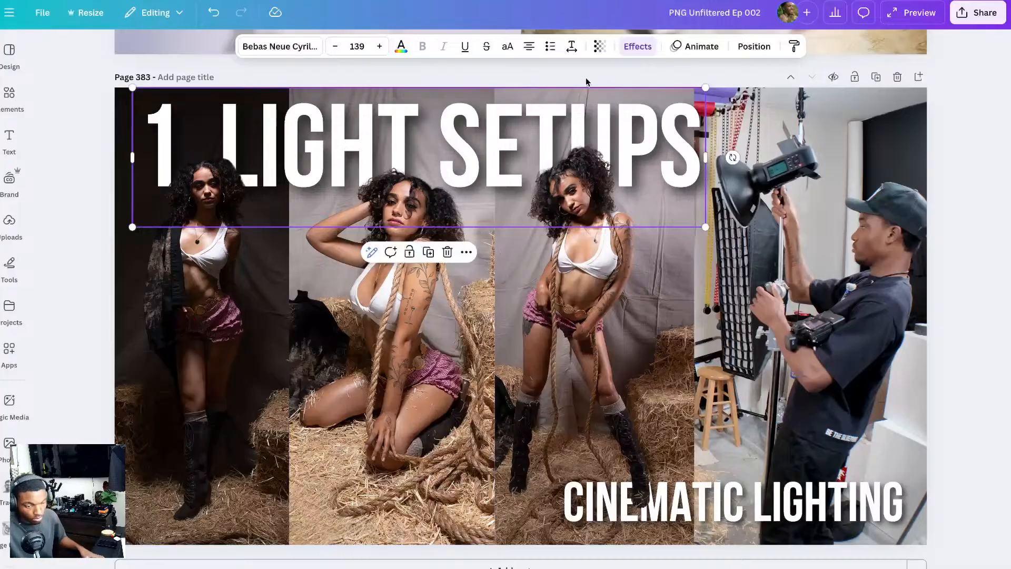
{"action": "left_click", "coordinate": [949, 77]}
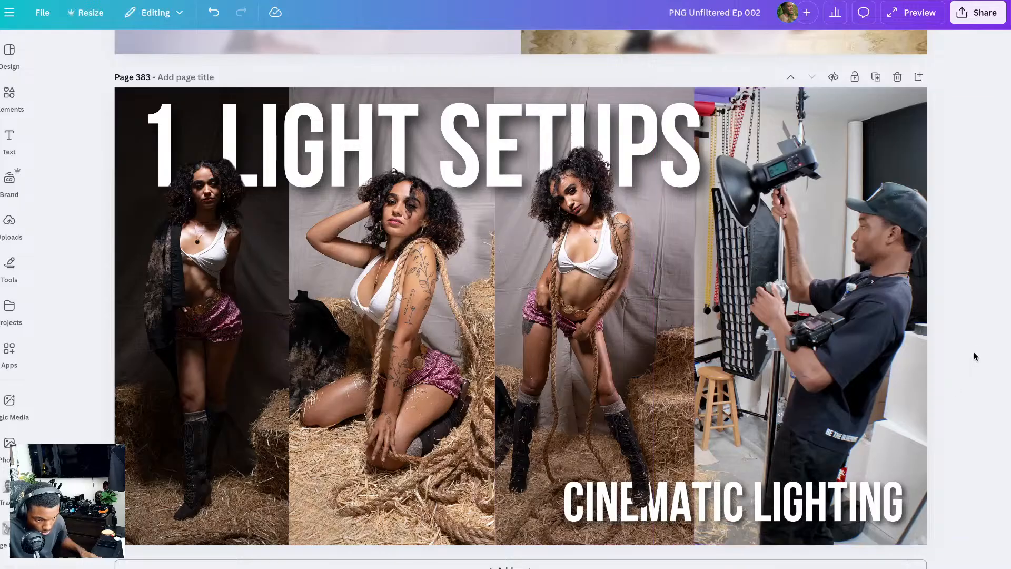
- Lower the CINEMATIC LIGHTING title slightly and narrow its text box so the words sit closer to the page's right edge
{"action": "left_click", "coordinate": [712, 507]}
{"action": "mouse_move", "coordinate": [711, 507]}
{"action": "left_mouse_down"}
{"action": "mouse_move", "coordinate": [494, 513]}
{"action": "mouse_move", "coordinate": [740, 514]}
{"action": "mouse_move", "coordinate": [718, 509]}
{"action": "left_mouse_up"}
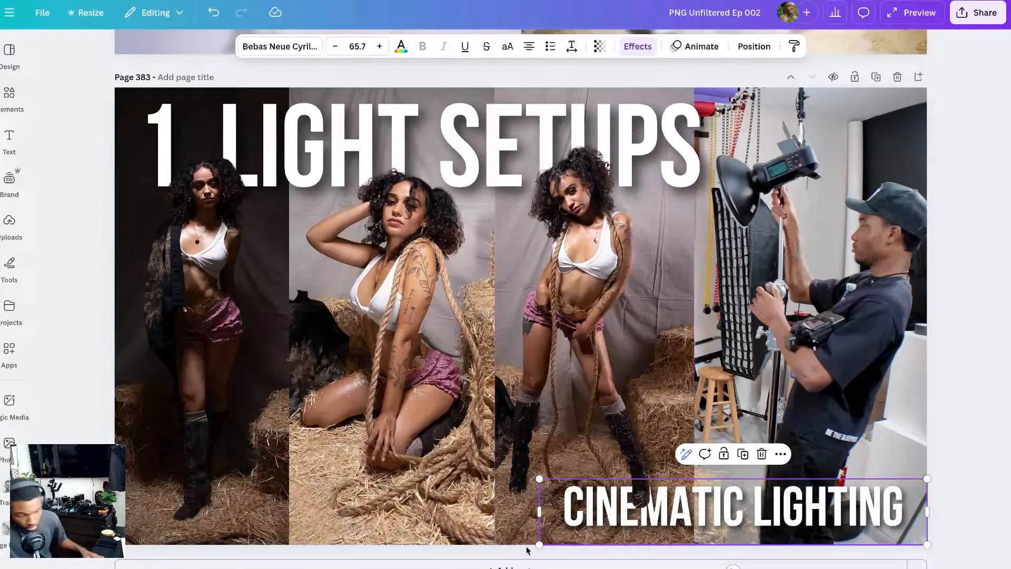
{"action": "mouse_move", "coordinate": [538, 512]}
{"action": "left_mouse_down"}
{"action": "mouse_move", "coordinate": [559, 512]}
{"action": "mouse_move", "coordinate": [546, 512]}
{"action": "left_mouse_up"}
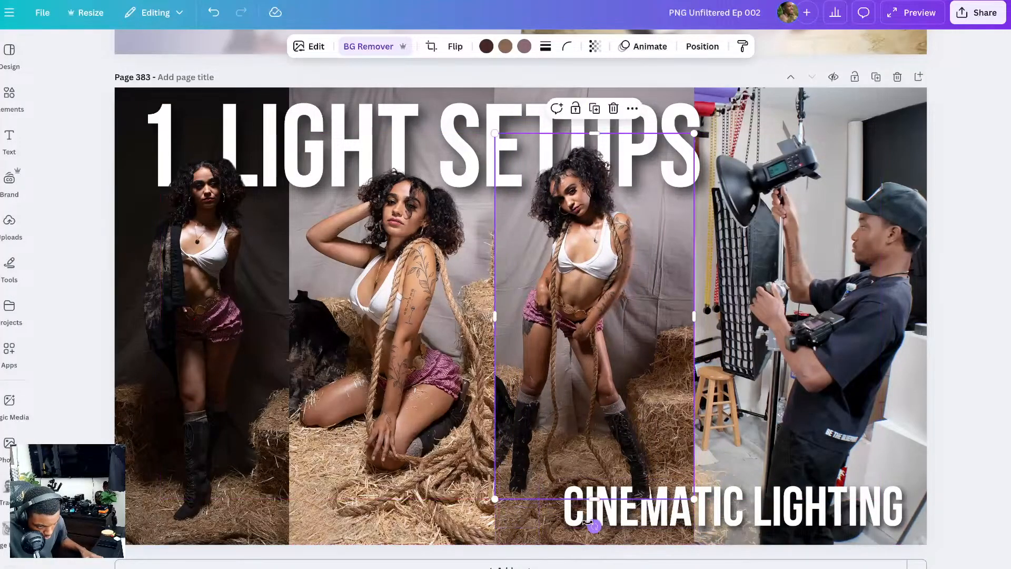
{"action": "left_click", "coordinate": [571, 524]}
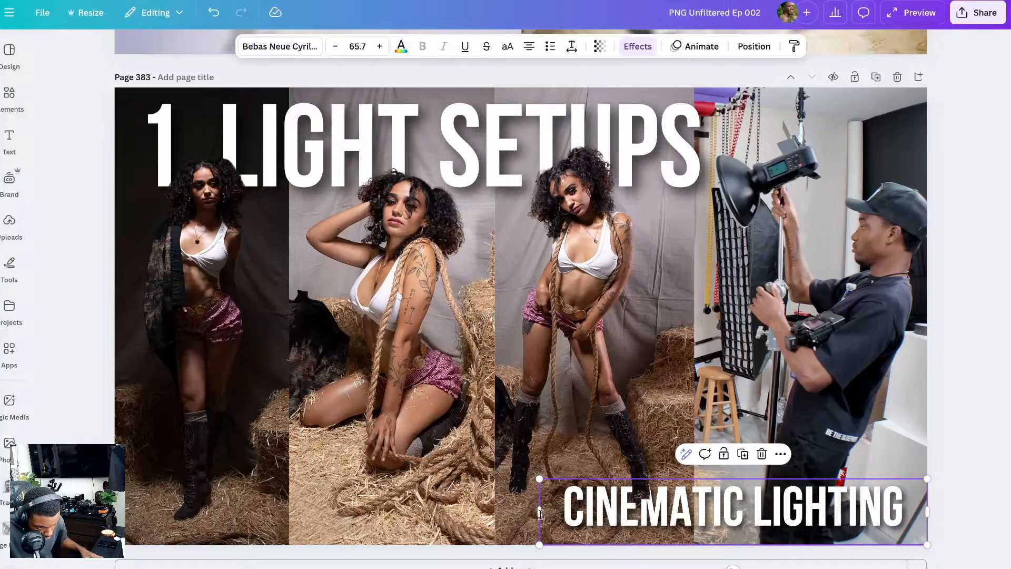
{"action": "left_click_drag", "start_coordinate": [541, 513], "coordinate": [576, 511]}
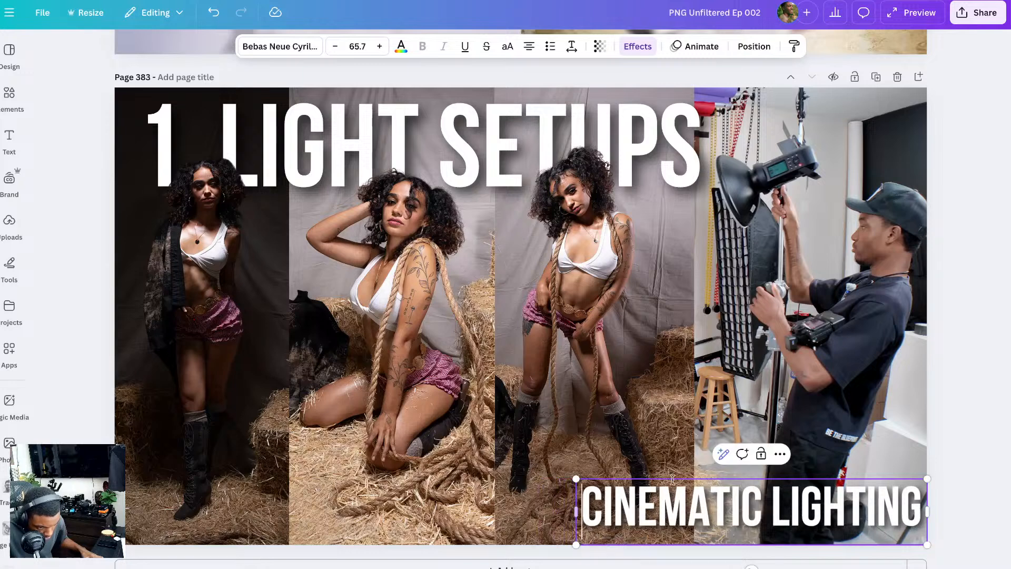
{"action": "left_click", "coordinate": [959, 355]}
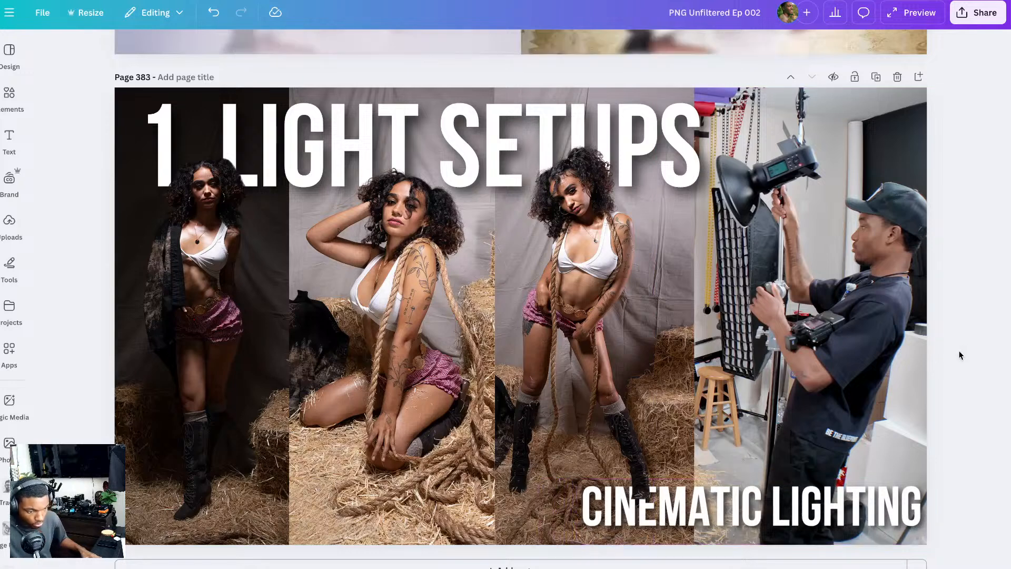
- Crop the bottom of the standing rope cutout clear of the CINEMATIC LIGHTING title and nudge that title slightly left
{"action": "left_click", "coordinate": [619, 447]}
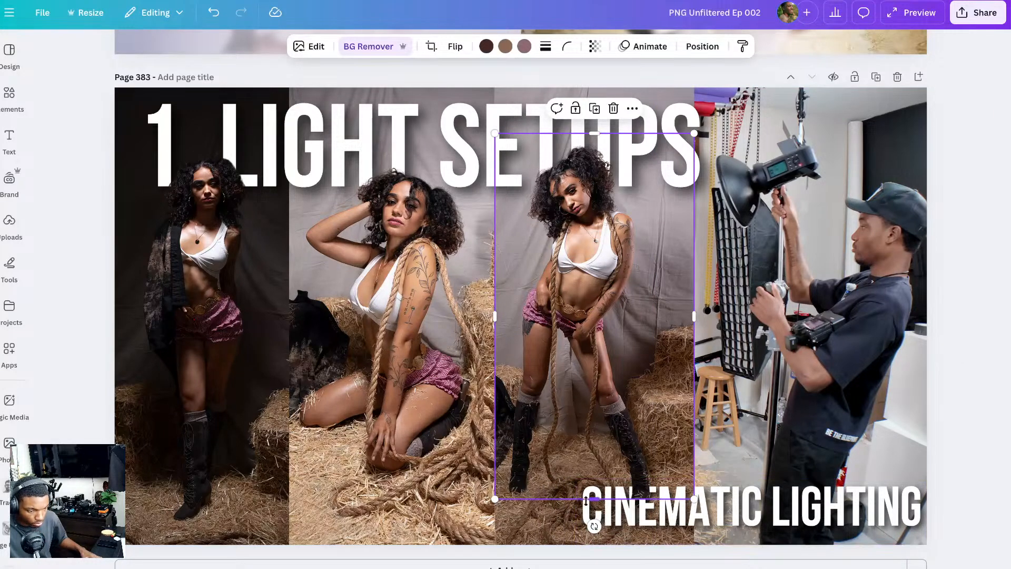
{"action": "left_click_drag", "start_coordinate": [585, 500], "coordinate": [590, 506]}
{"action": "left_click", "coordinate": [956, 343]}
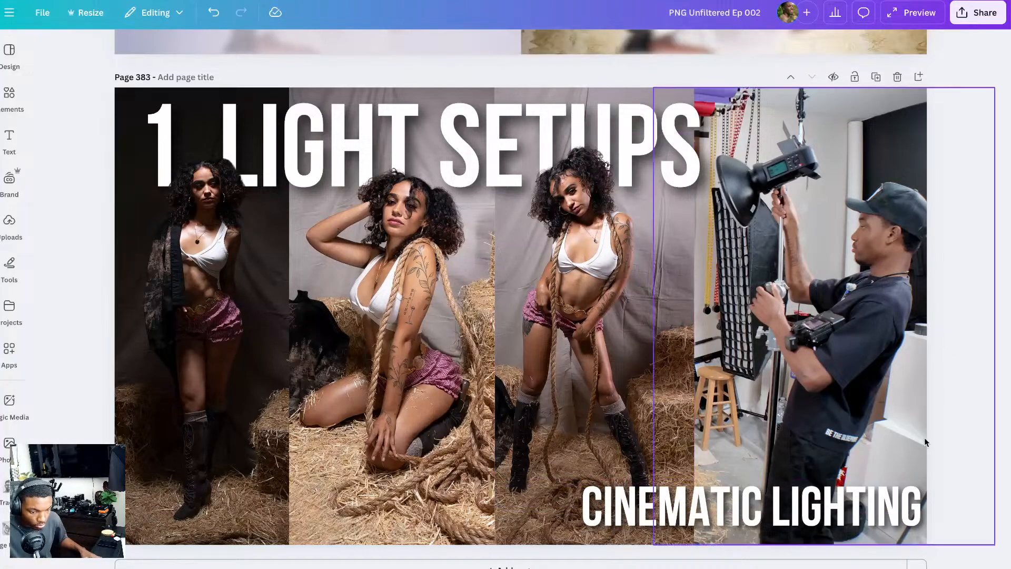
{"action": "left_click_drag", "start_coordinate": [905, 501], "coordinate": [899, 500]}
{"action": "left_click", "coordinate": [967, 413]}
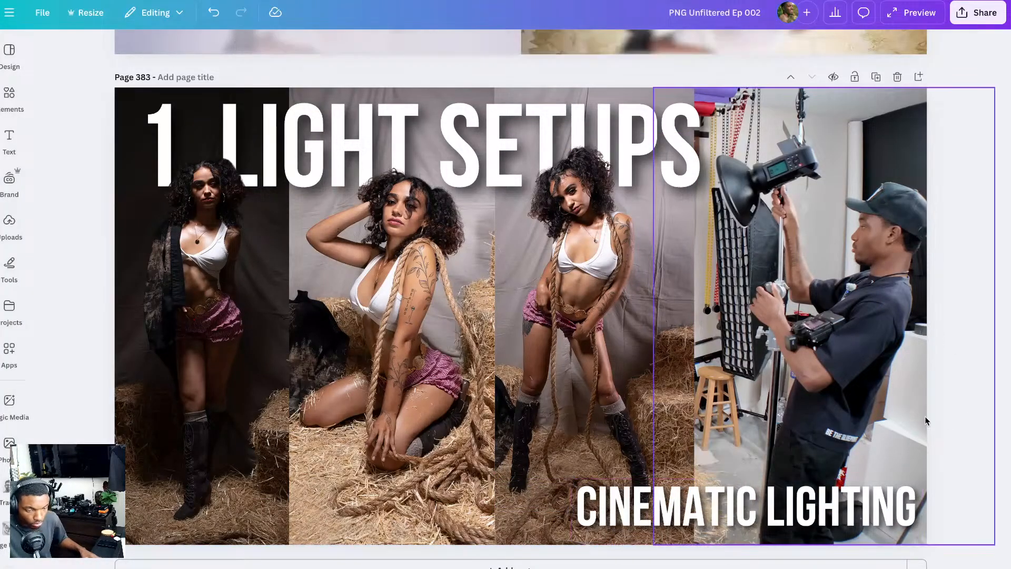
- Title page 383 "1 light cinematic thumbnail"
{"action": "left_click", "coordinate": [188, 80]}
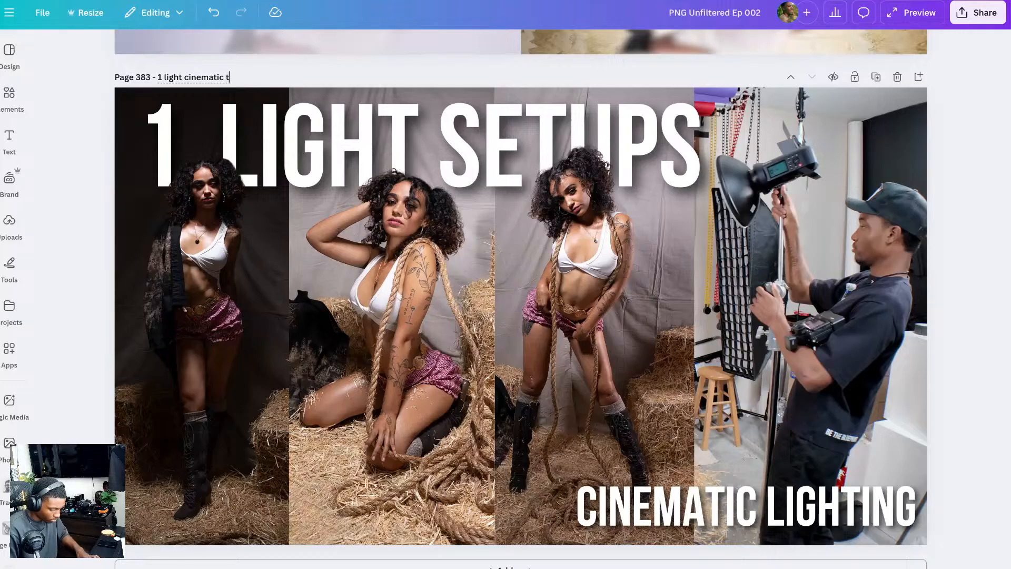
{"action": "type", "text": "1 light cinematic thumbnail"}
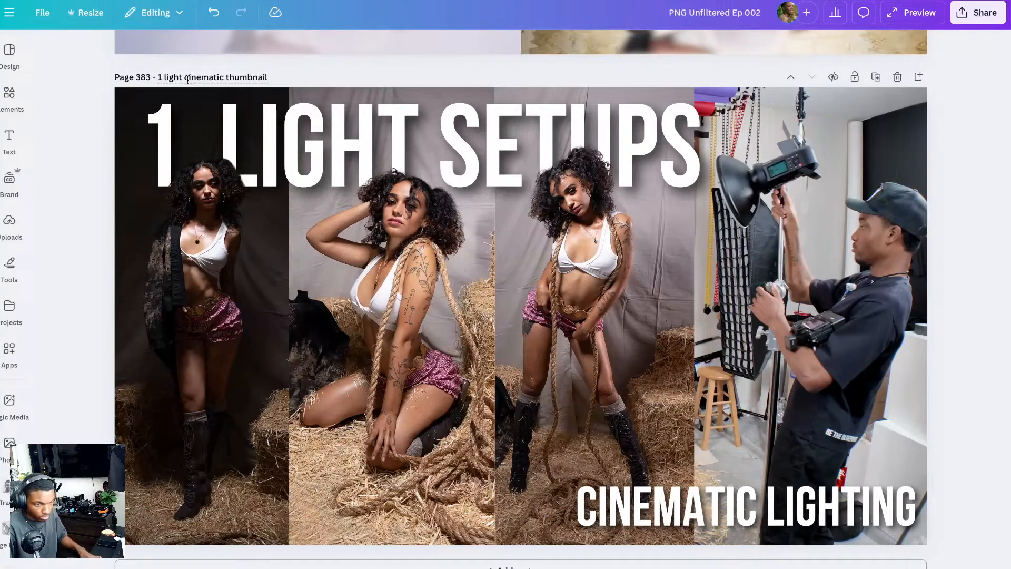
{"action": "left_click", "coordinate": [367, 75]}
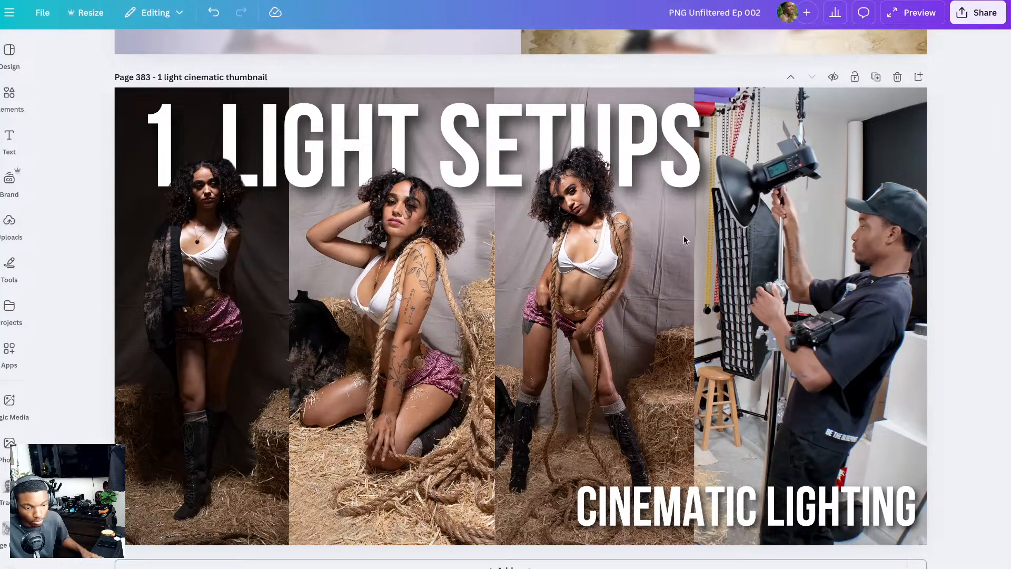
- Download only the current page, page 383, as a PNG at 1,280 × 720 px
{"action": "left_click", "coordinate": [977, 13]}
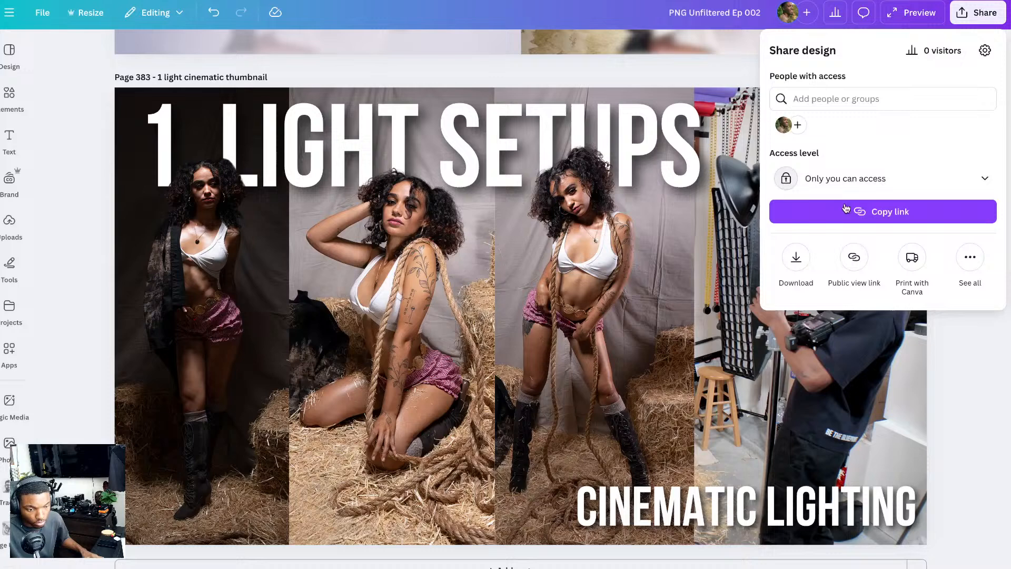
{"action": "left_click", "coordinate": [796, 257]}
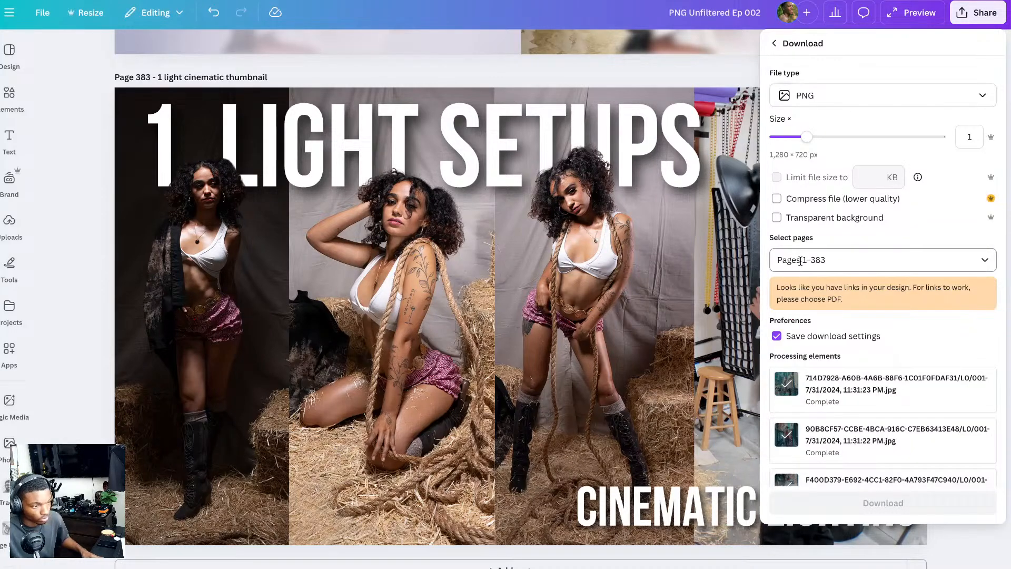
{"action": "left_click", "coordinate": [862, 252]}
{"action": "left_click", "coordinate": [894, 317]}
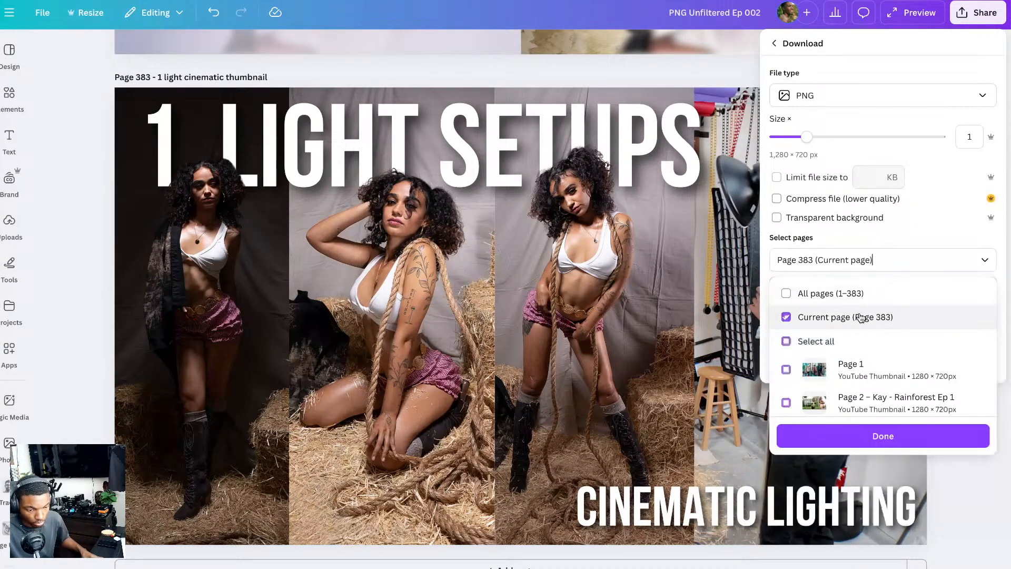
{"action": "left_click", "coordinate": [851, 440]}
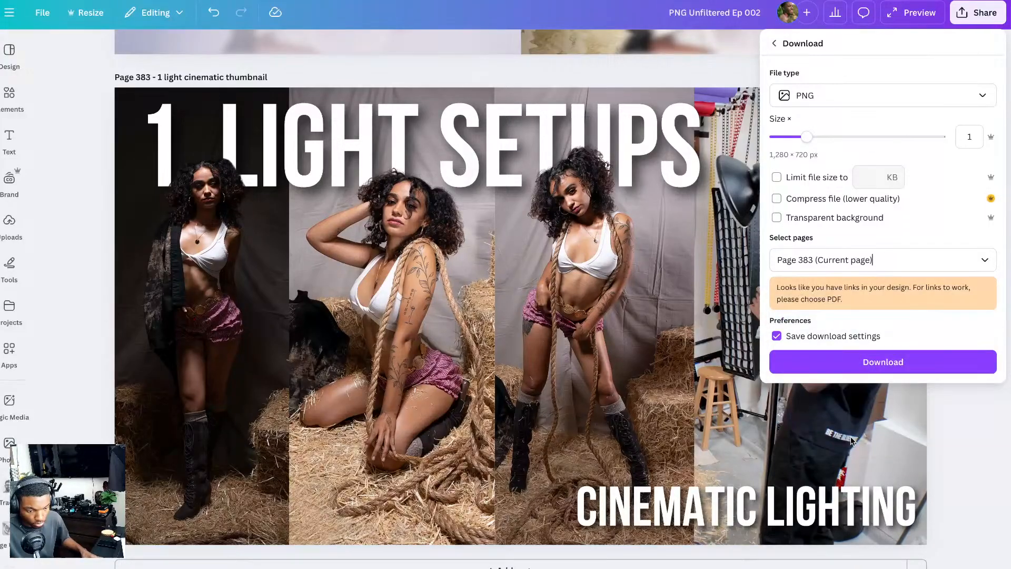
{"action": "left_click", "coordinate": [890, 361]}
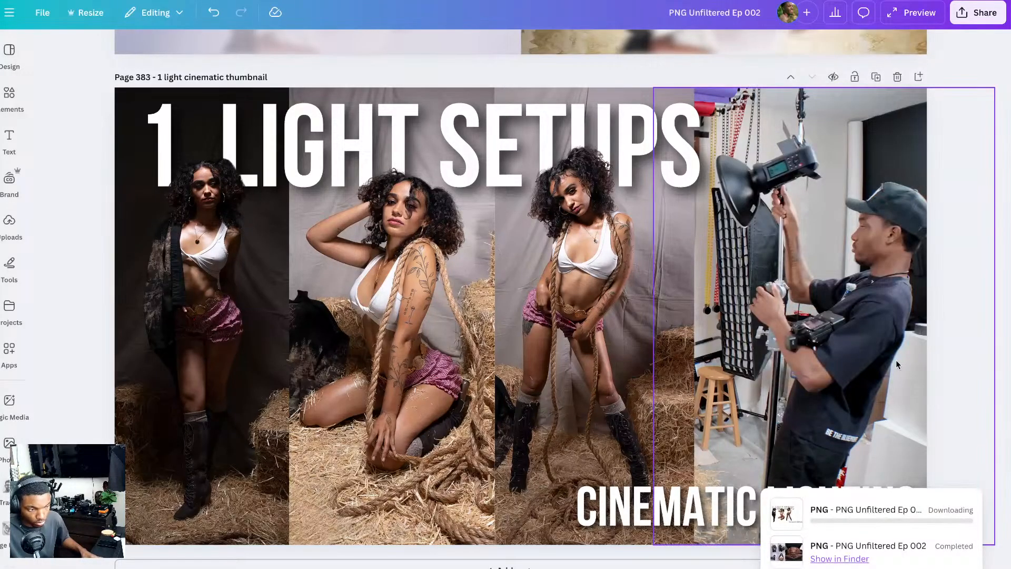
- Add a blank page after page 383 and save the exported thumbnail as 1 light cinematic thumbnail.png in Downloads
{"action": "scroll", "coordinate": [583, 453], "scroll_direction": "down", "scroll_amount": 5}
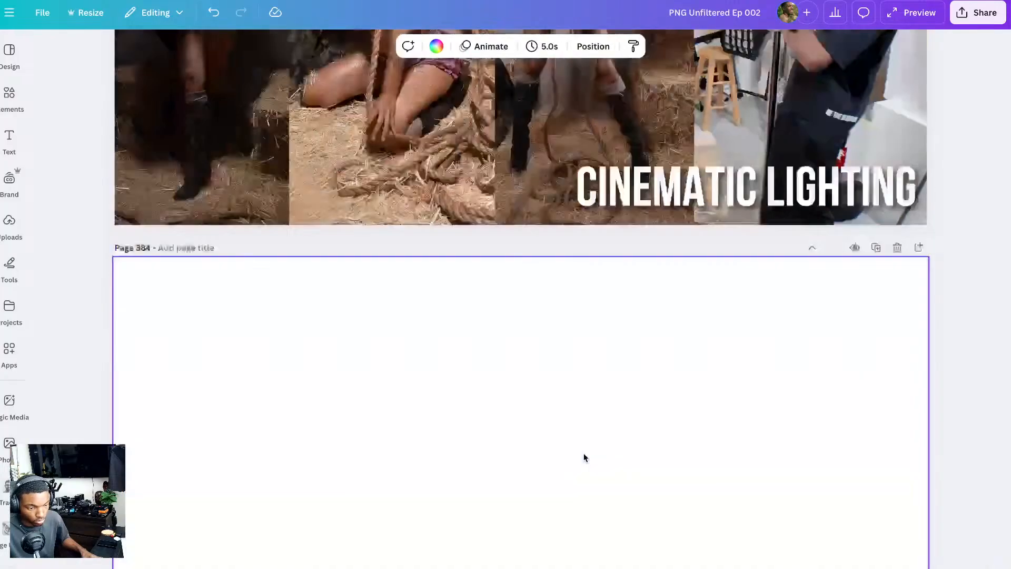
{"action": "scroll", "coordinate": [586, 435], "scroll_direction": "up", "scroll_amount": 5}
{"action": "scroll", "coordinate": [587, 432], "scroll_direction": "down", "scroll_amount": 1}
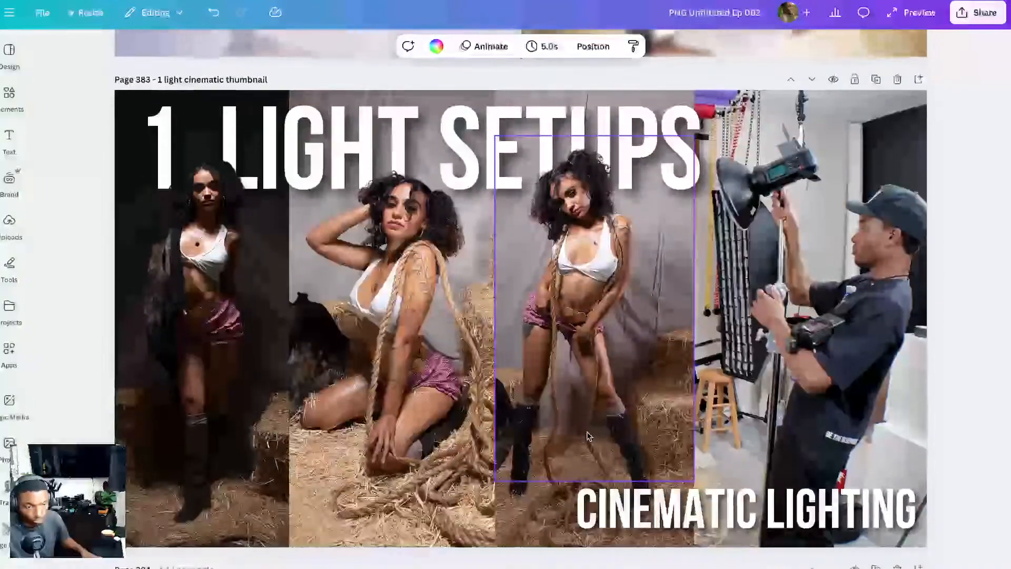
{"action": "scroll", "coordinate": [633, 381], "scroll_direction": "down", "scroll_amount": 1}
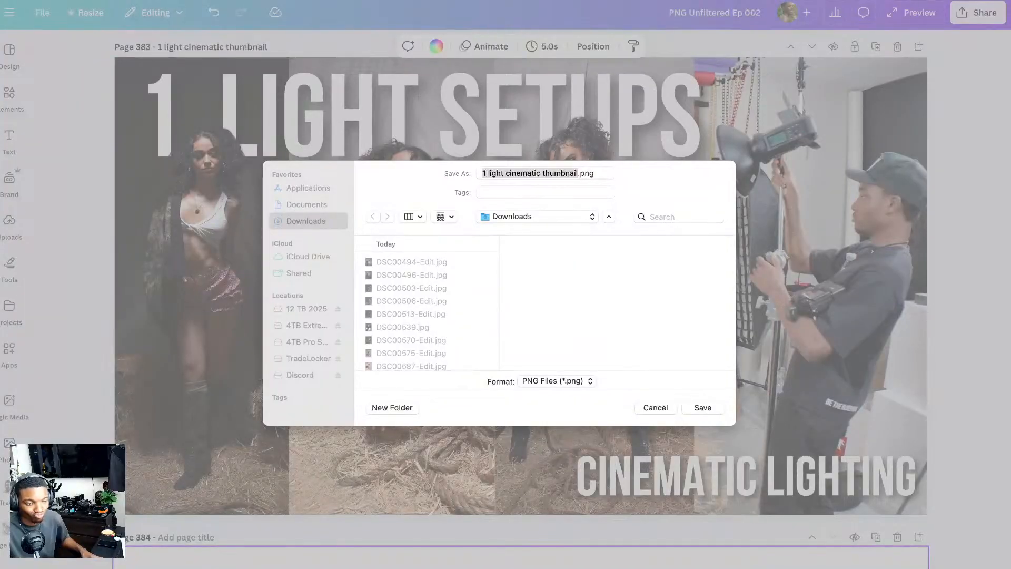
{"action": "left_click", "coordinate": [695, 407]}
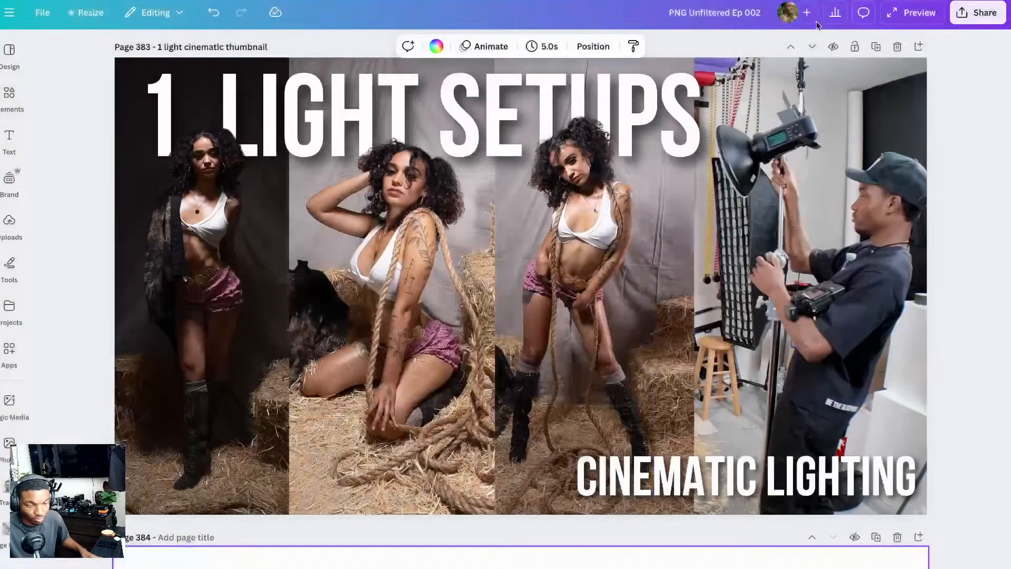